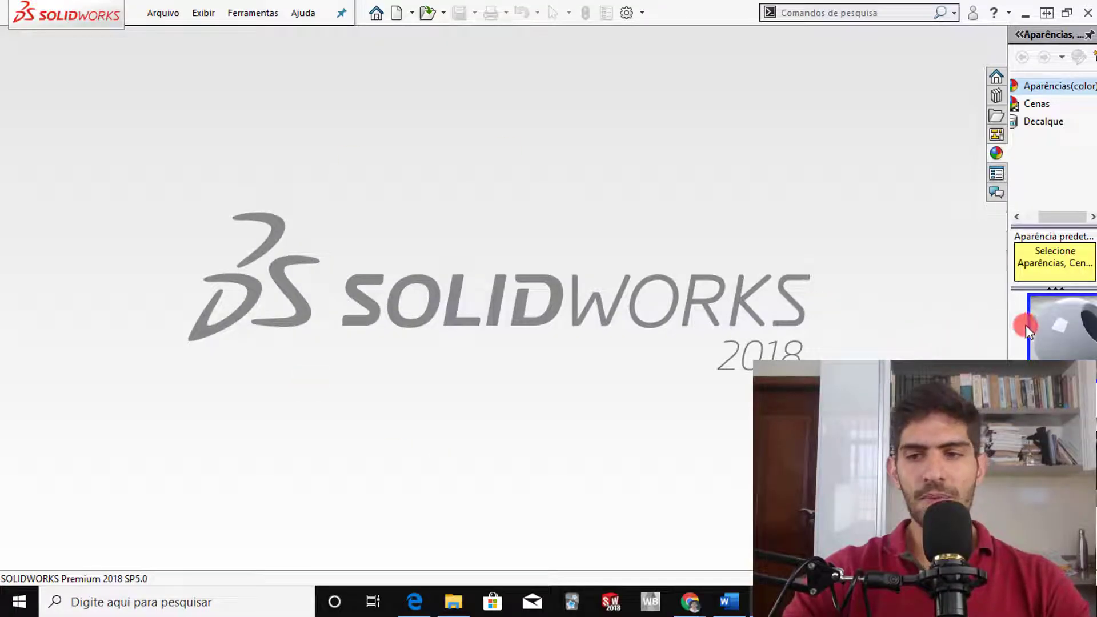
- Create a new part document (Peça) and collapse the appearances task pane to clear the graphics area
click(1004, 322)
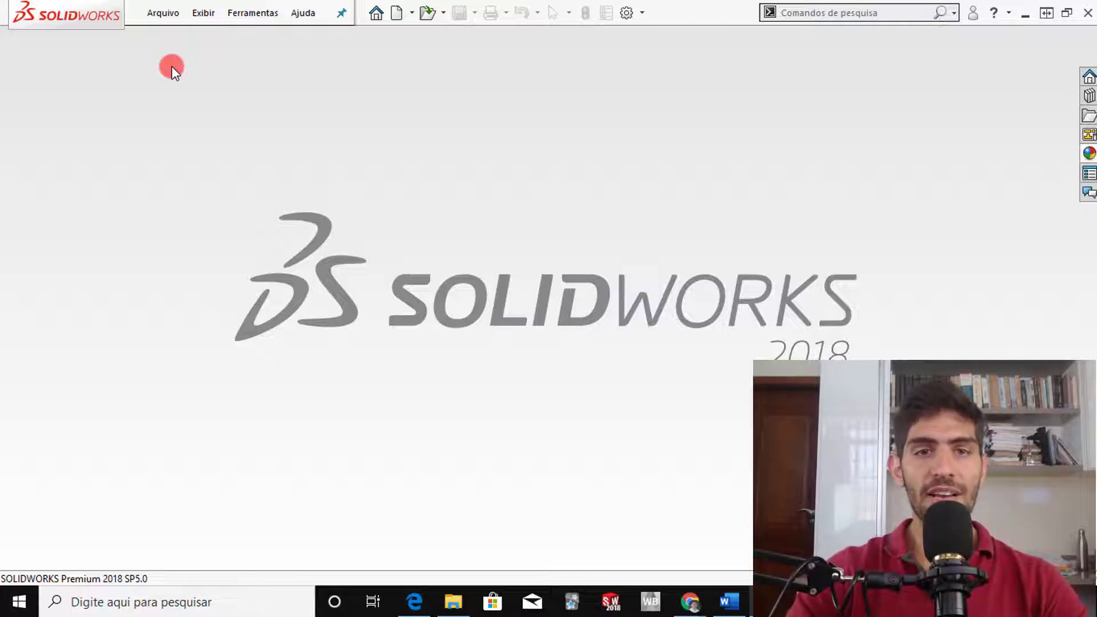
click(171, 17)
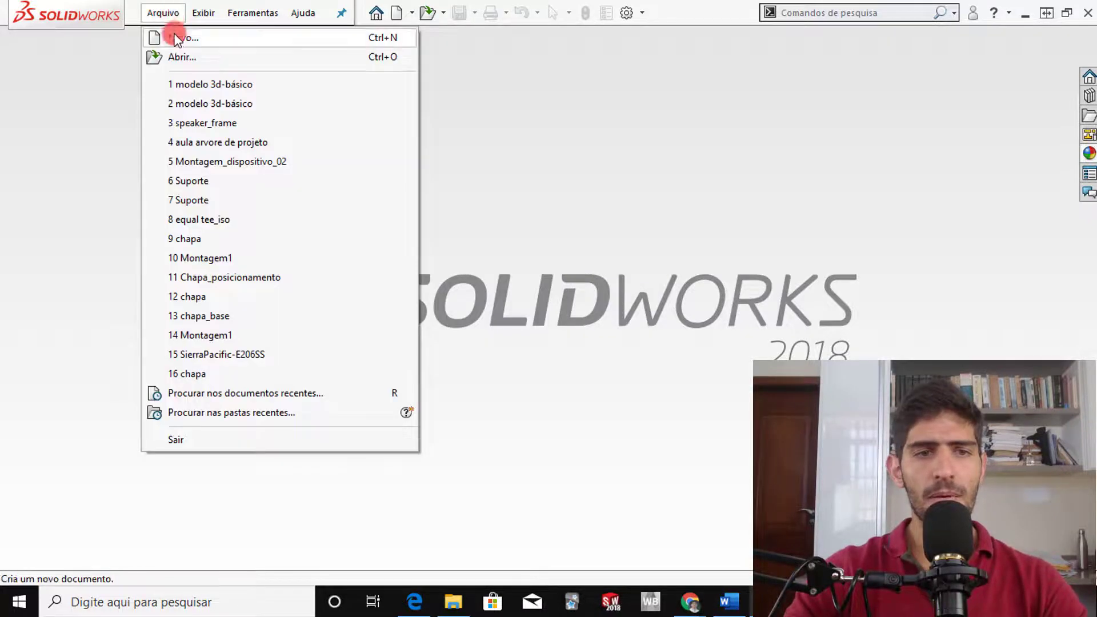
click(175, 37)
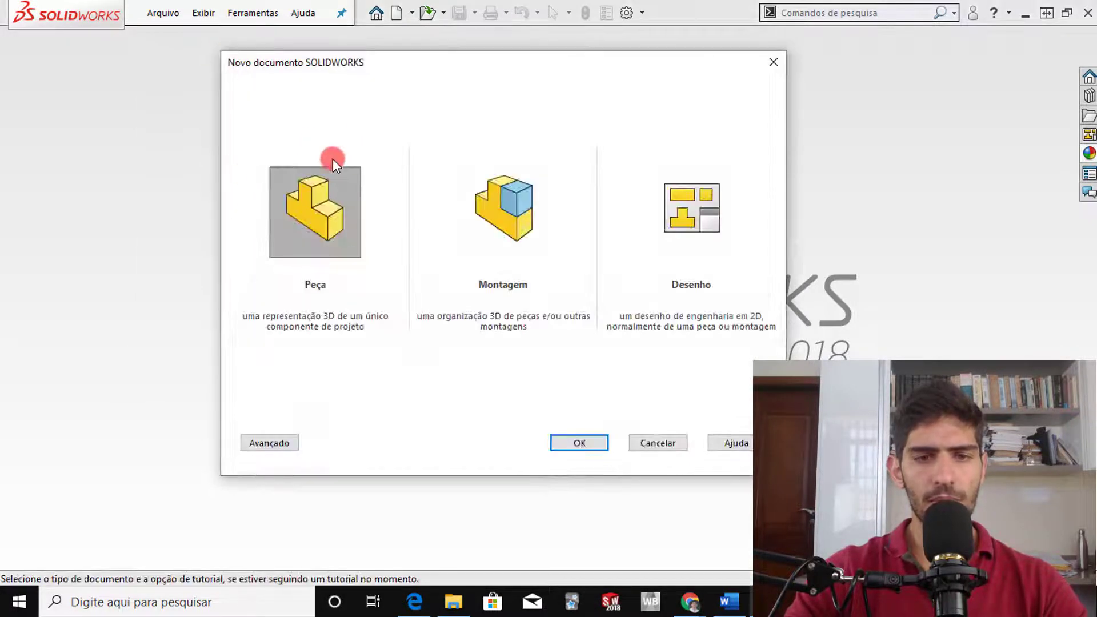
click(318, 234)
click(573, 443)
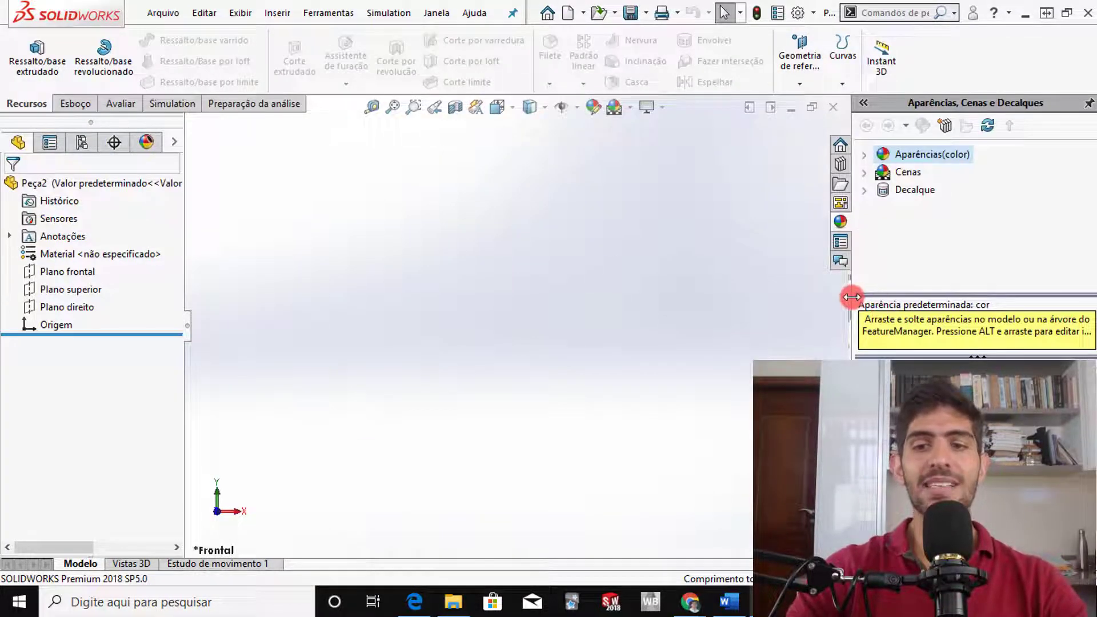
drag(850, 294, 962, 285)
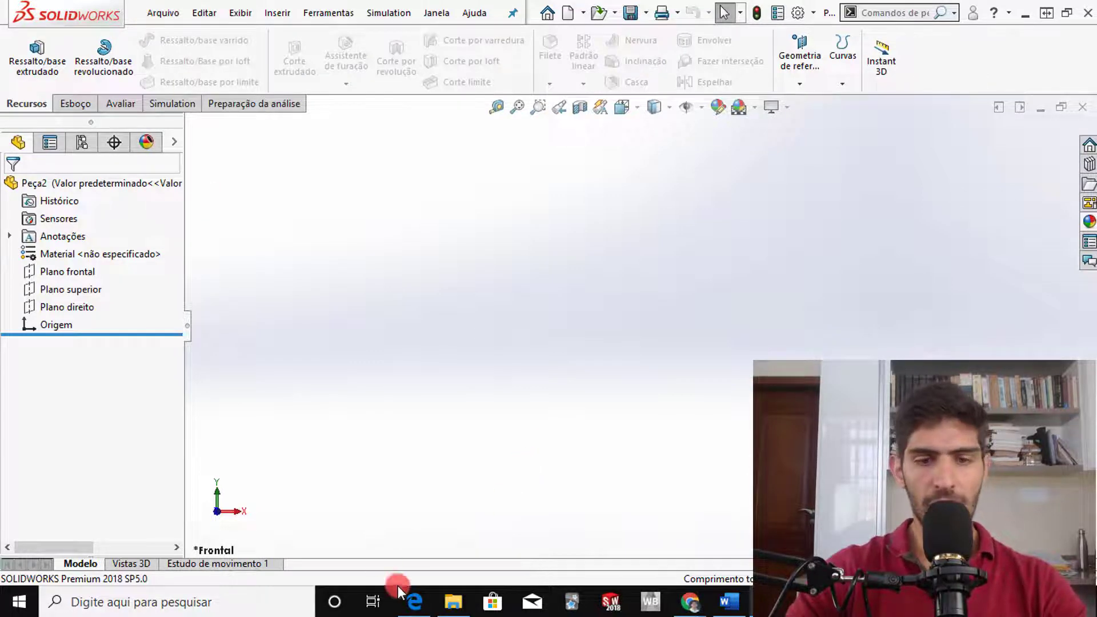
- Switch to the modelo 3d-básico.PDF drawing in Microsoft Edge and start annotating it with a red pen
click(412, 601)
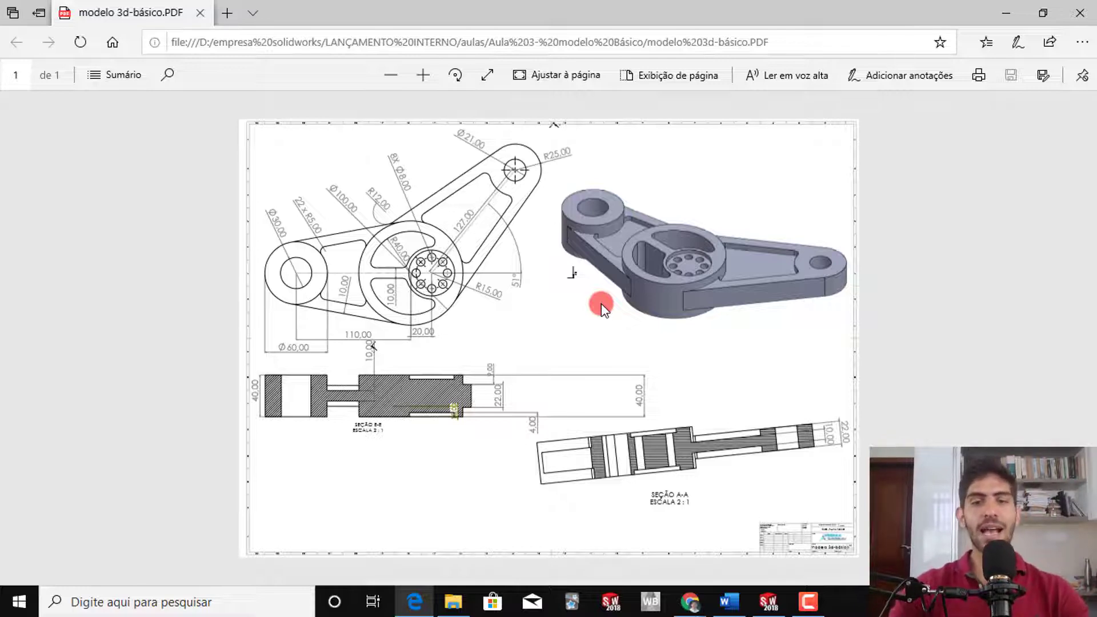
ctrl+scroll(598, 307, up, 1)
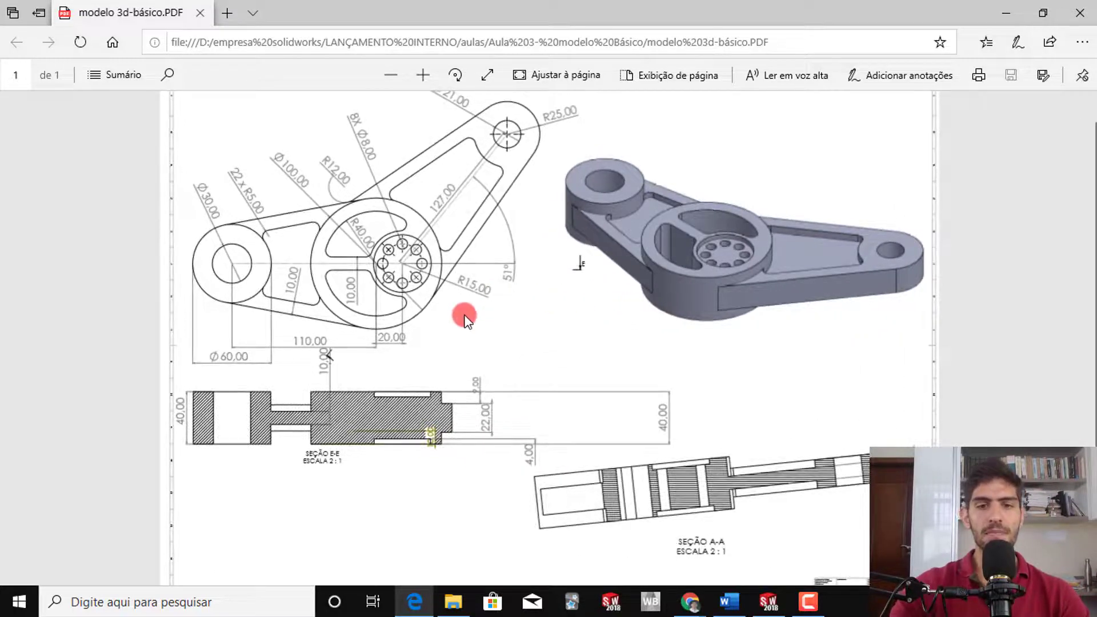
click(899, 91)
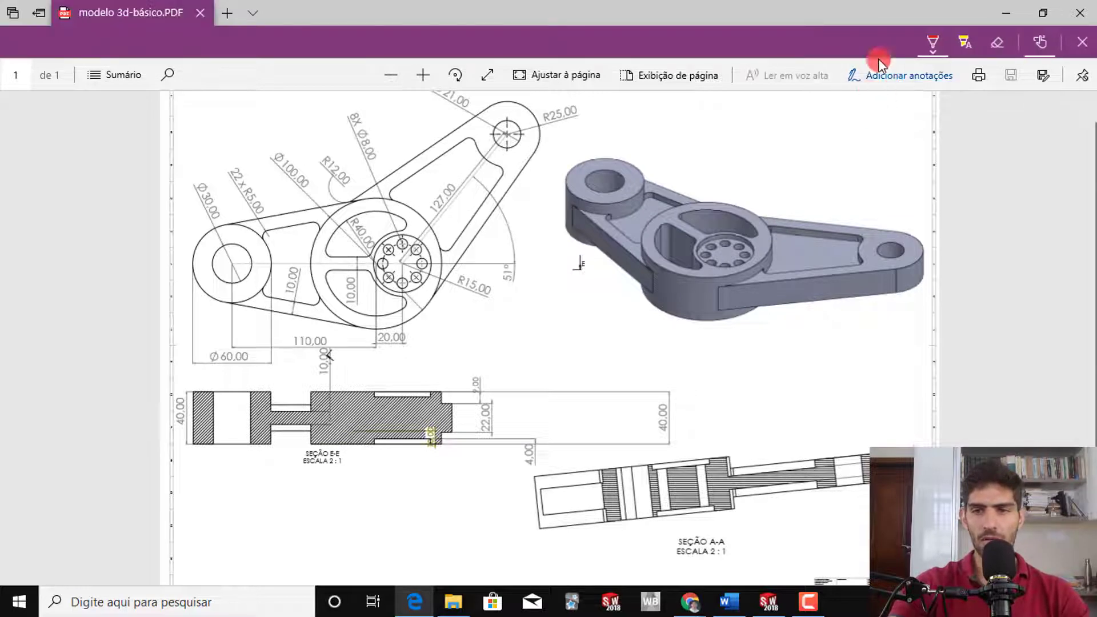
click(931, 43)
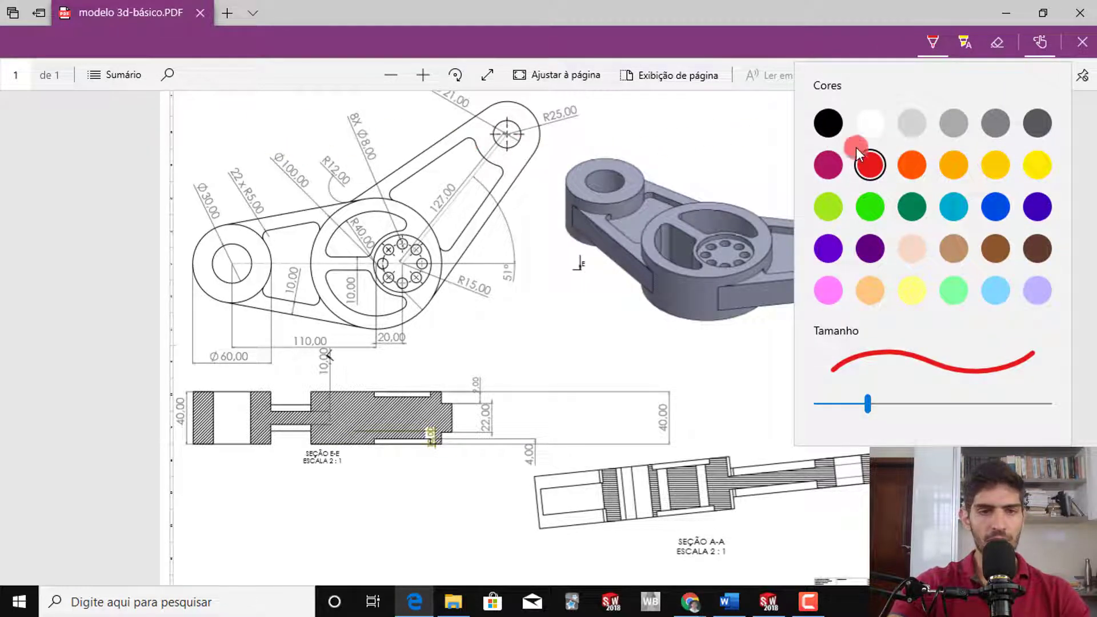
click(869, 166)
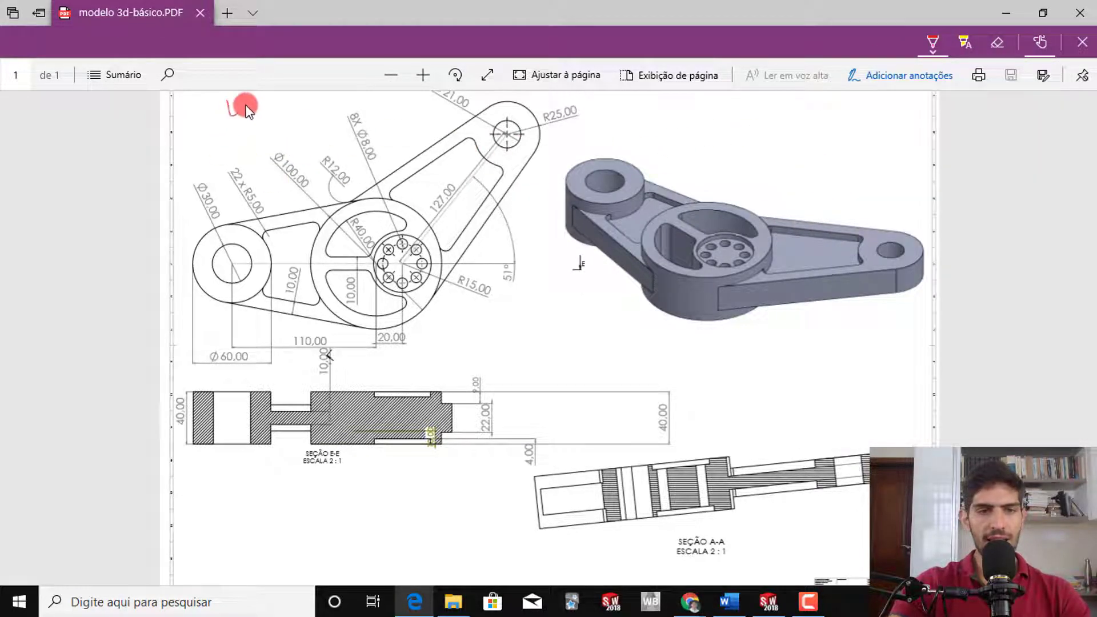
- Annotate in red: VS by the plan view, VI by the isometric view, a dashed horizontal centre line, and a box around the origin mark
mouse_move(247, 106)
mouse_down()
mouse_move(253, 99)
mouse_move(261, 123)
mouse_up()
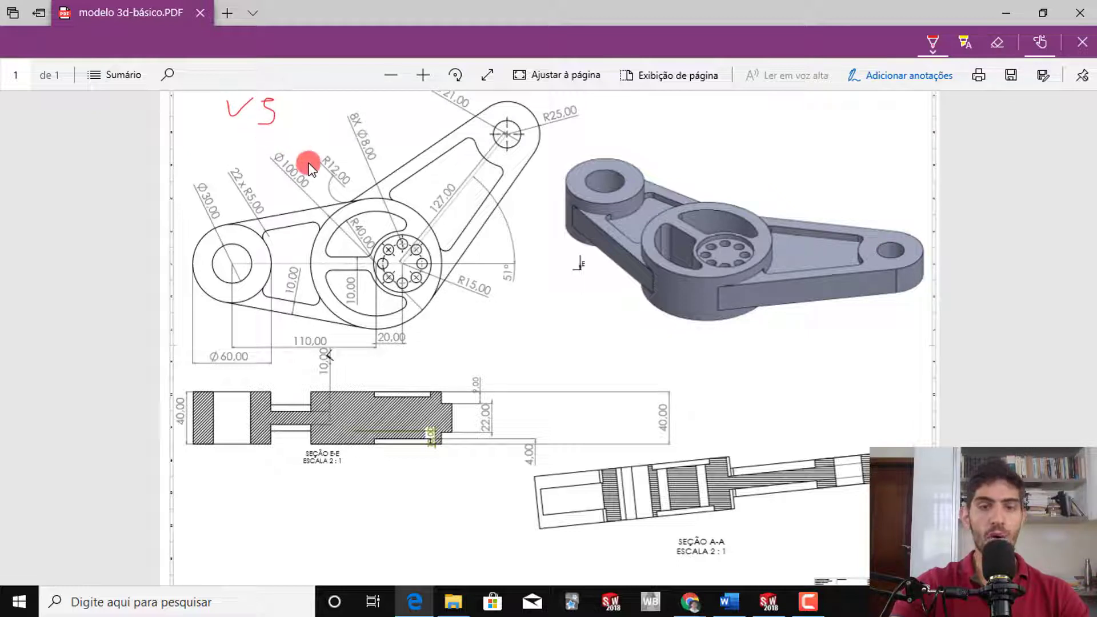
mouse_move(721, 134)
mouse_down()
mouse_move(723, 152)
mouse_move(741, 135)
mouse_move(767, 136)
mouse_move(750, 162)
mouse_up()
drag(735, 165, 768, 162)
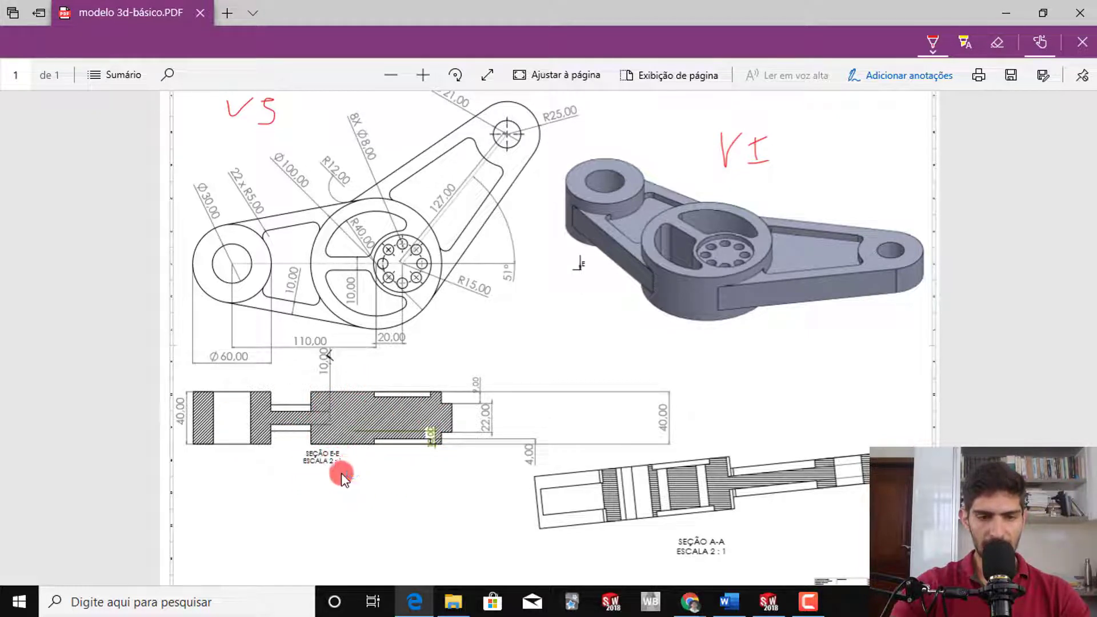
mouse_move(574, 283)
mouse_down()
mouse_move(571, 260)
mouse_move(594, 273)
mouse_up()
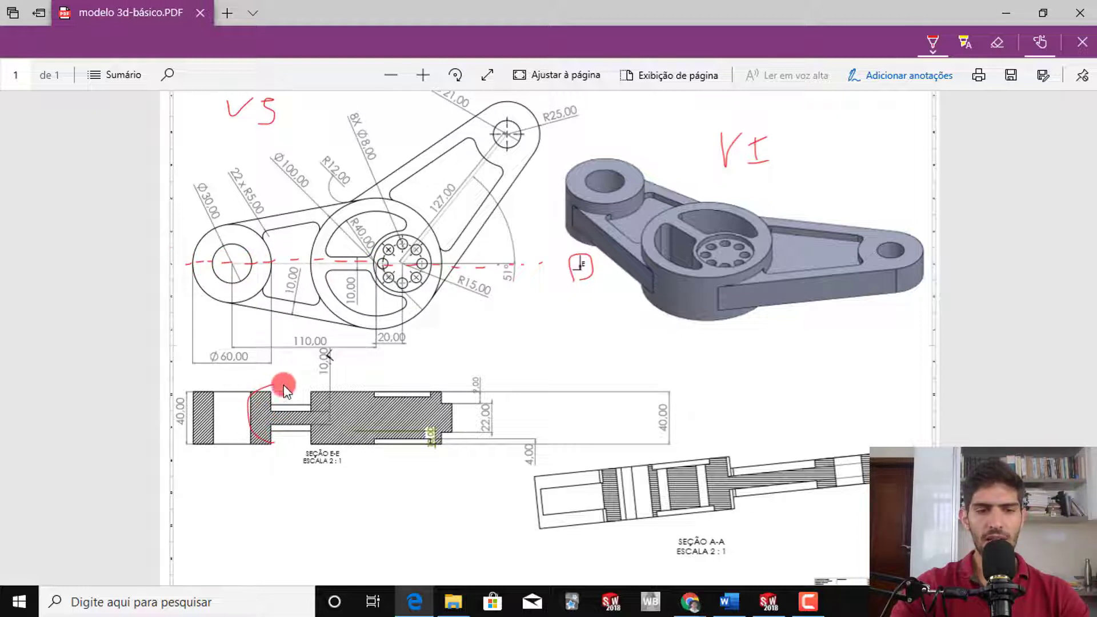
drag(328, 412, 279, 441)
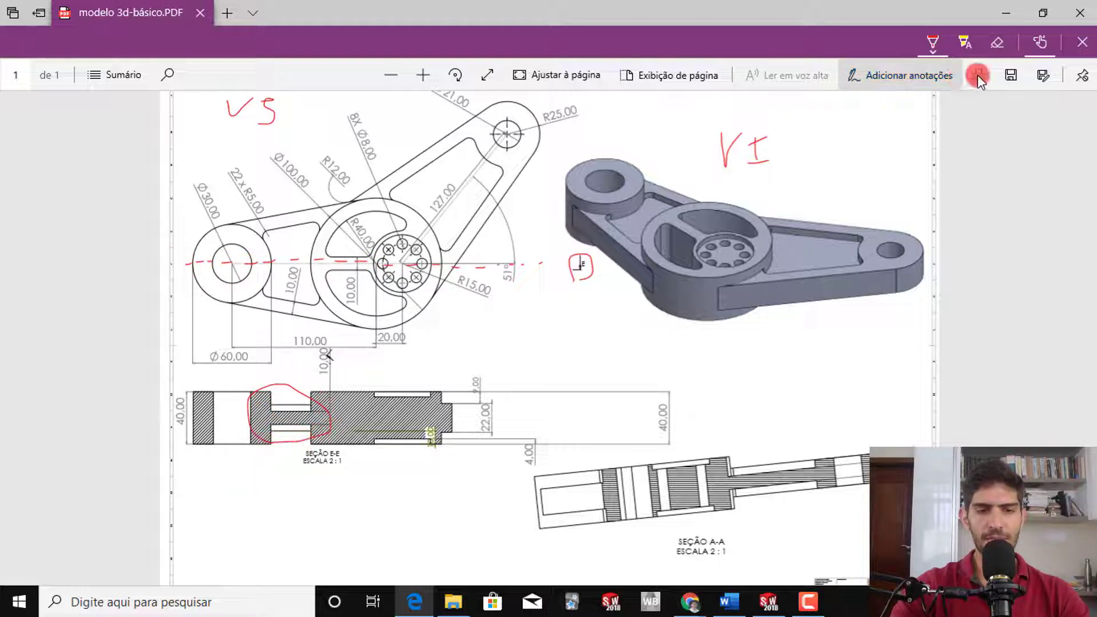
click(996, 43)
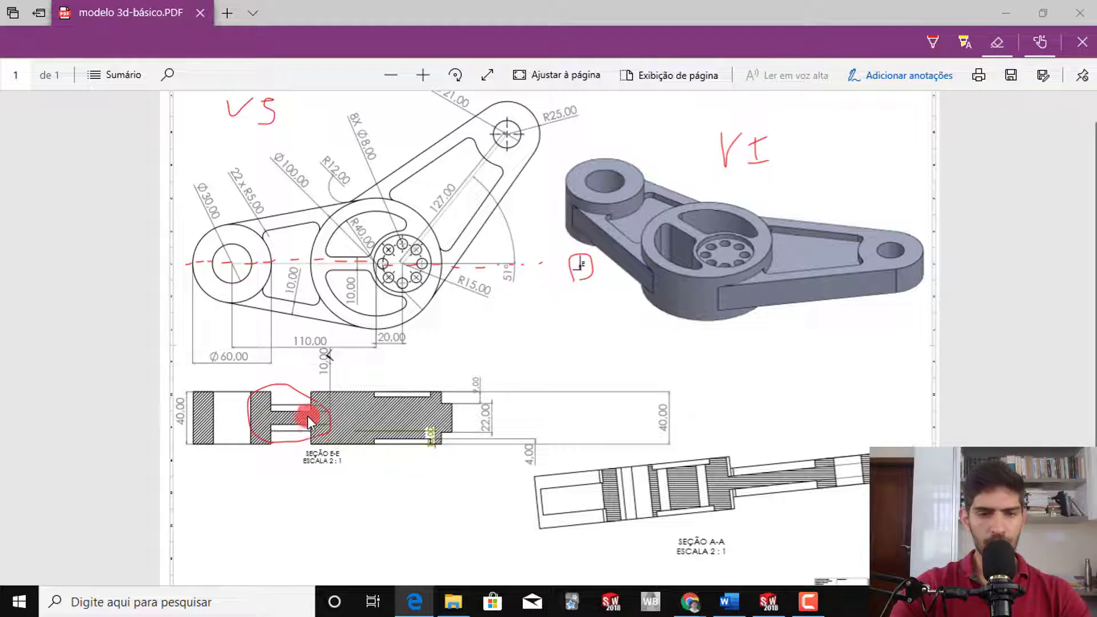
drag(307, 416, 317, 346)
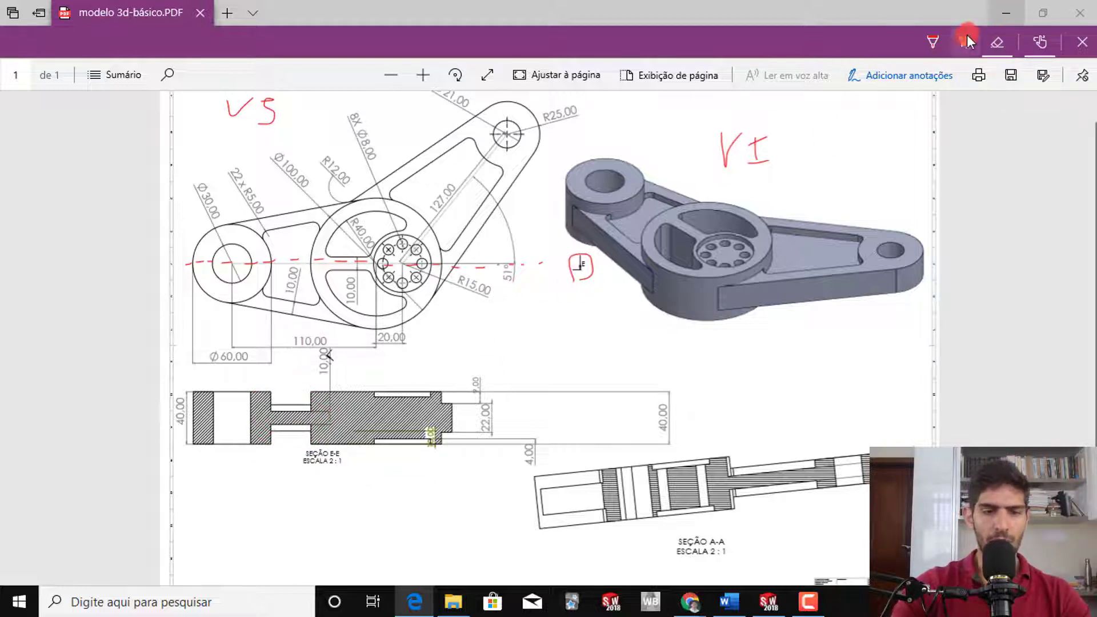
click(935, 41)
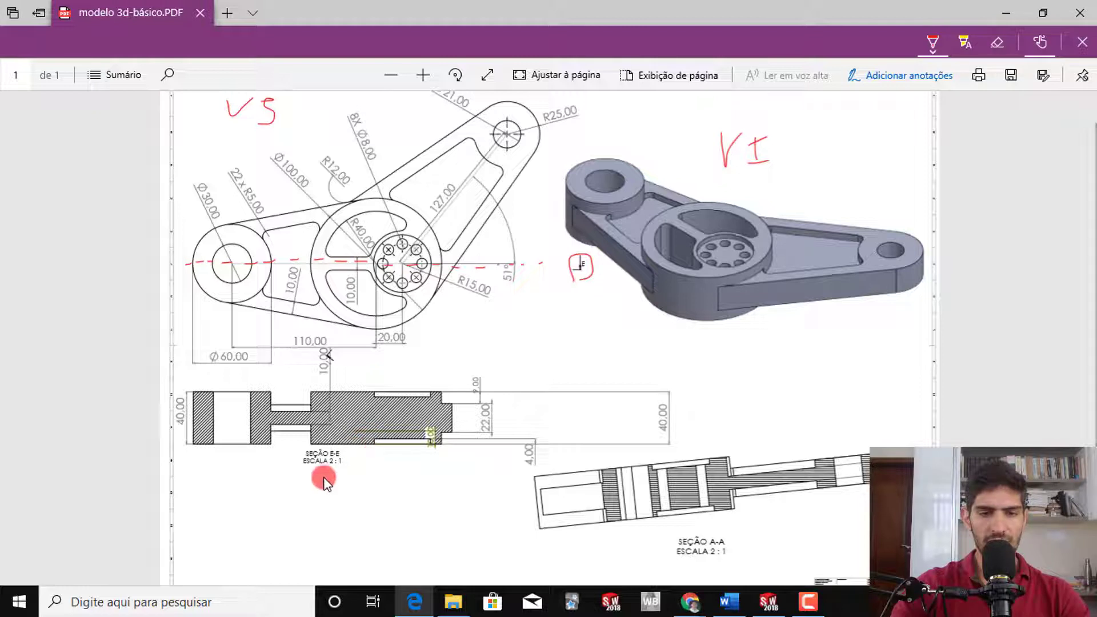
- Circle the SEÇÃO E-E label in red, write VF beside it, and draw an arrow towards the front of the isometric view
mouse_move(322, 476)
mouse_down()
mouse_move(302, 461)
mouse_move(350, 443)
mouse_move(328, 467)
mouse_up()
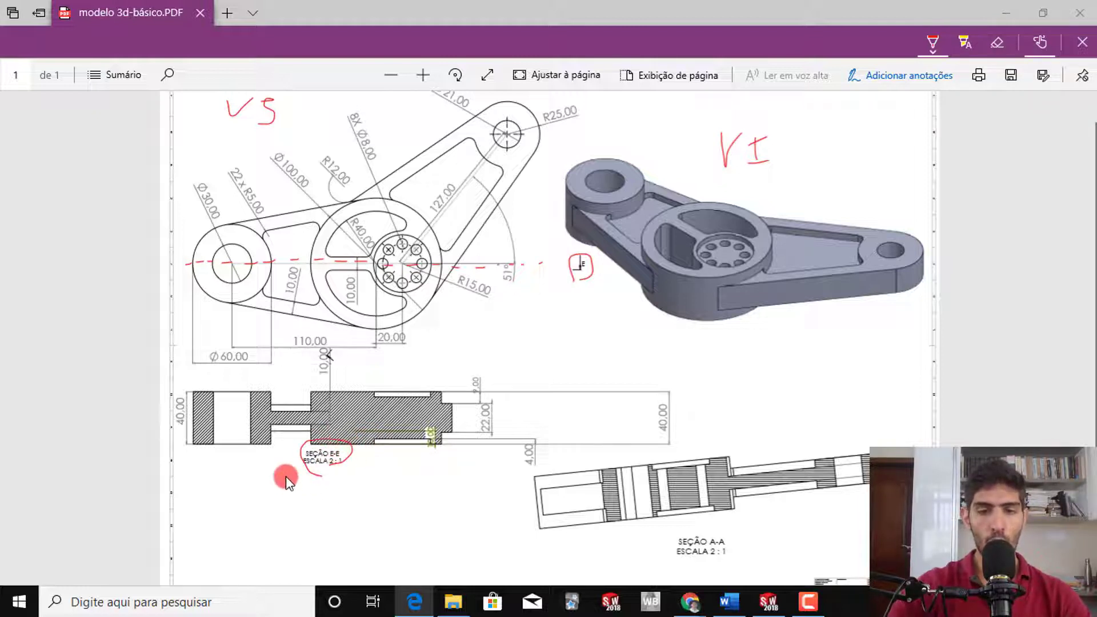
mouse_move(214, 469)
mouse_down()
mouse_move(265, 466)
mouse_move(256, 475)
mouse_up()
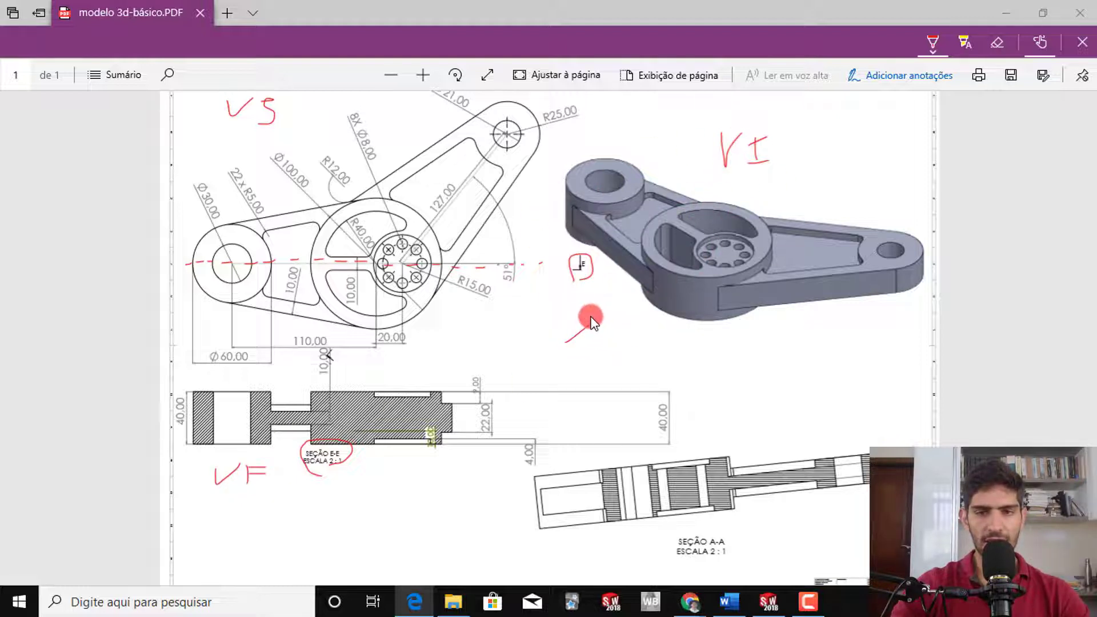
mouse_move(591, 319)
mouse_down()
mouse_move(625, 307)
mouse_move(609, 330)
mouse_up()
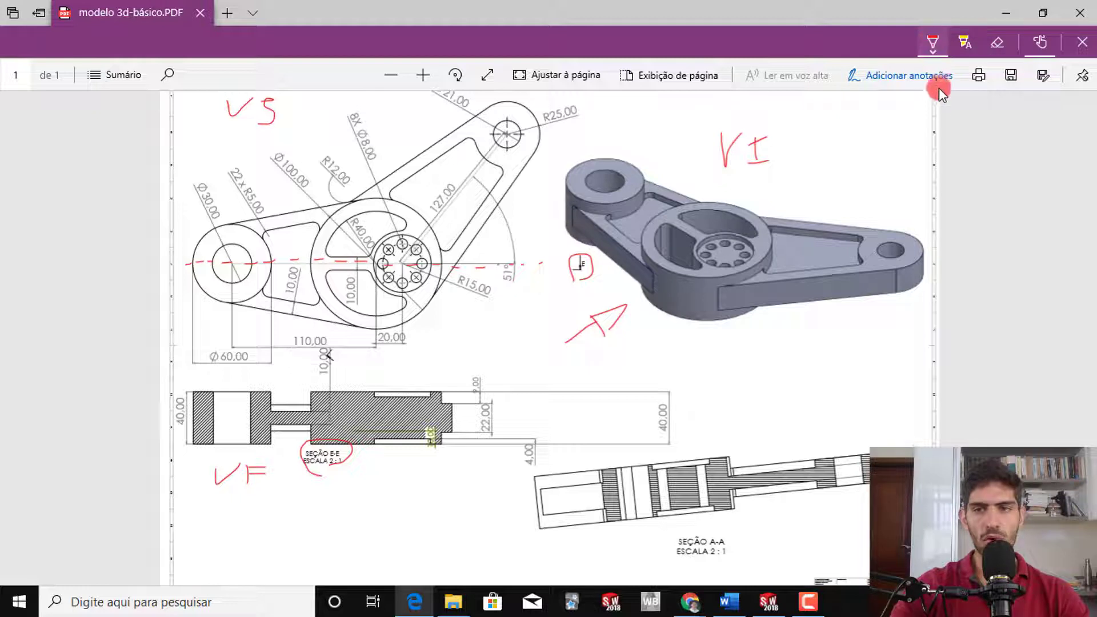
- Draw an orange section line across the isometric view through the large bore and central hub, and label it E-E
click(935, 55)
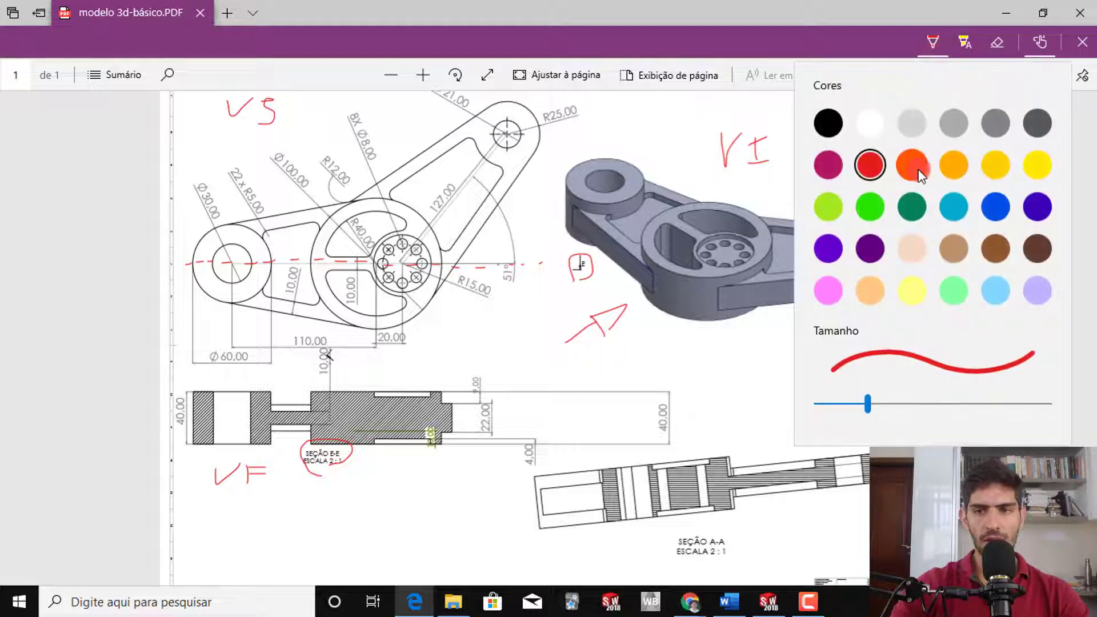
click(916, 170)
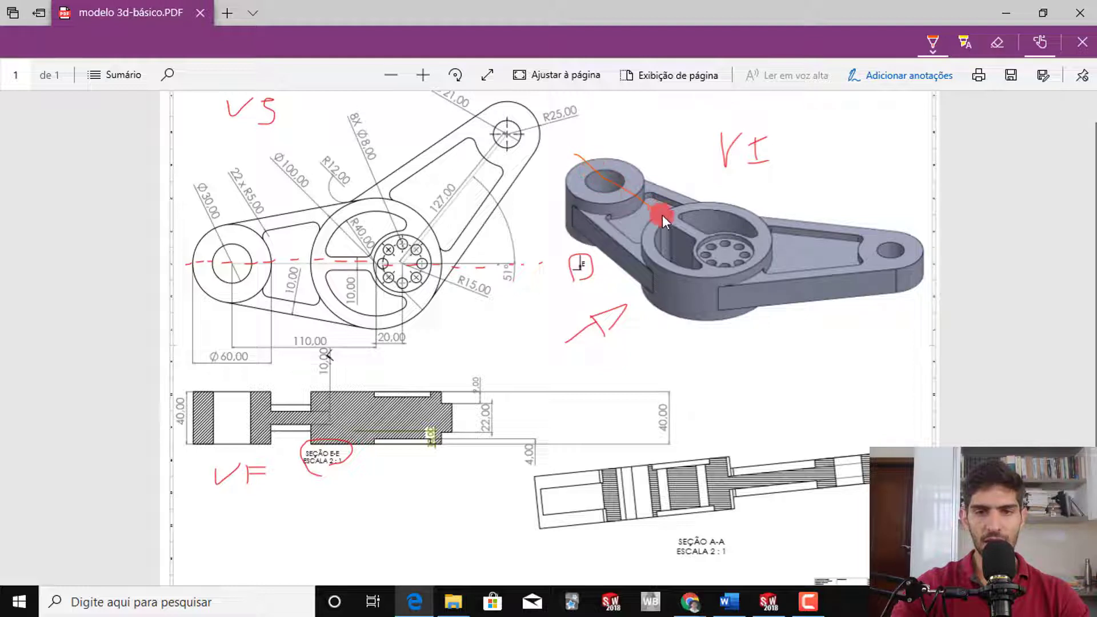
drag(663, 215, 698, 237)
drag(793, 303, 843, 337)
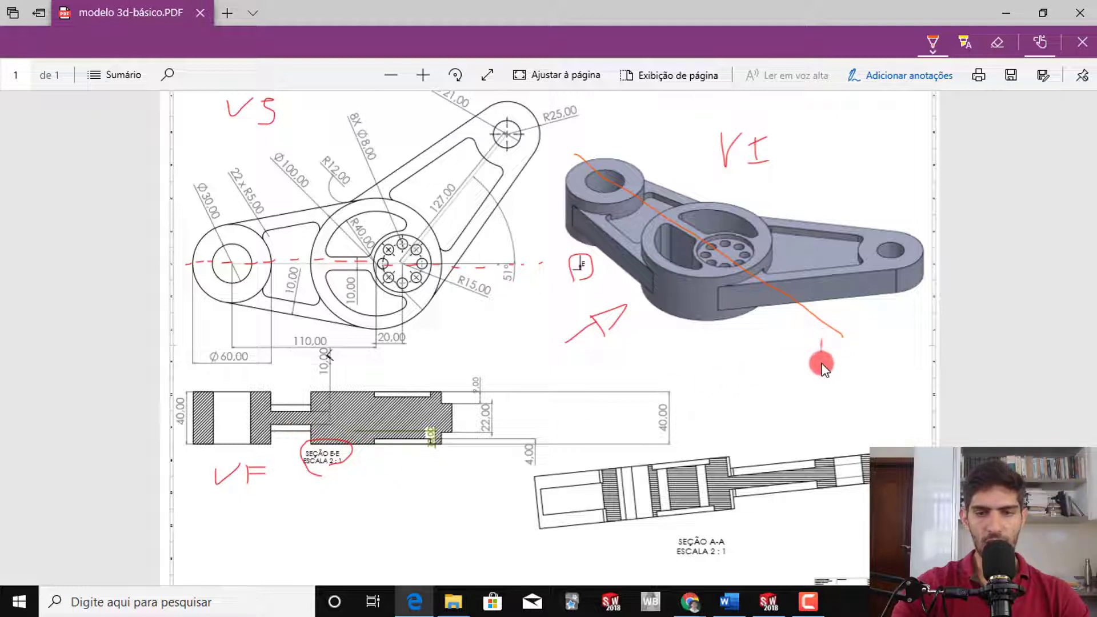
mouse_move(826, 352)
mouse_down()
mouse_move(821, 363)
mouse_move(873, 356)
mouse_move(869, 348)
mouse_up()
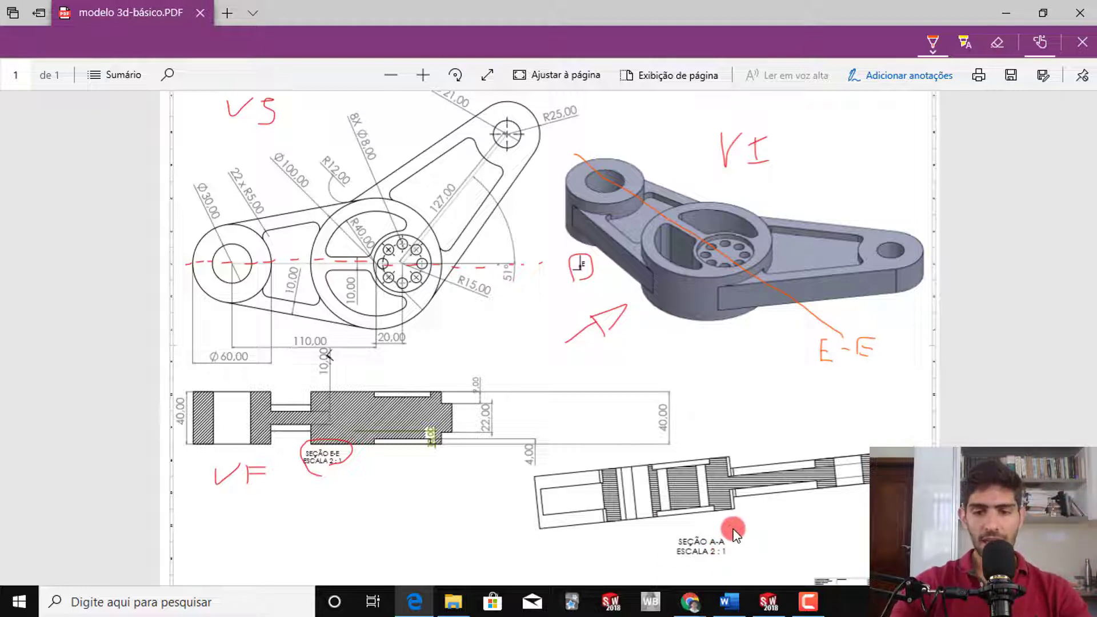
- Draw a green section line on the isometric view from the central hub through the small arm-end hole
click(933, 43)
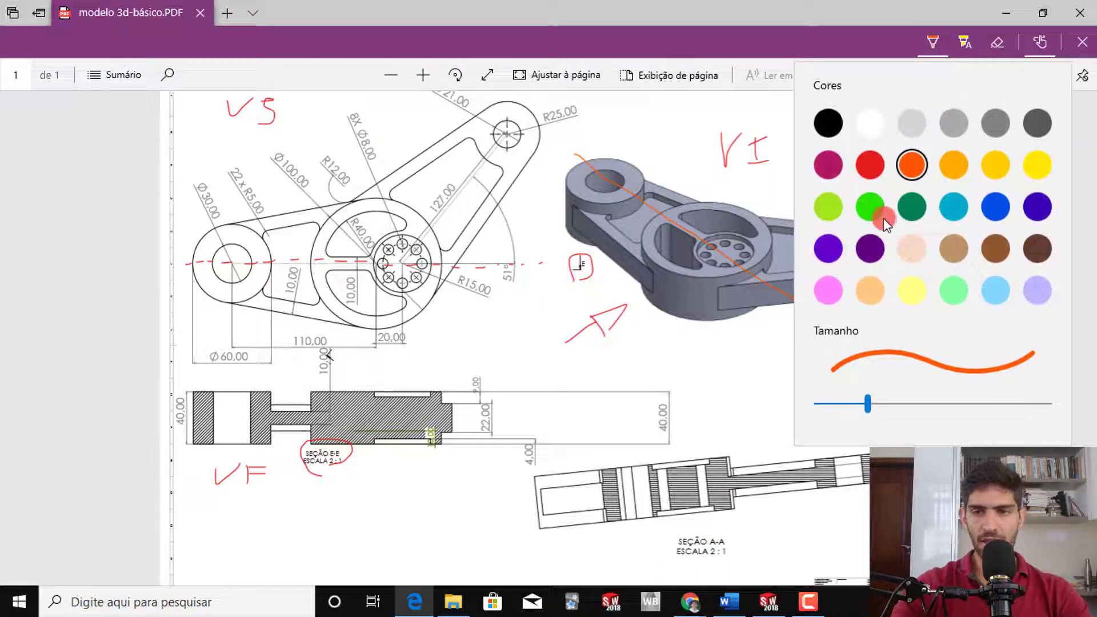
click(874, 213)
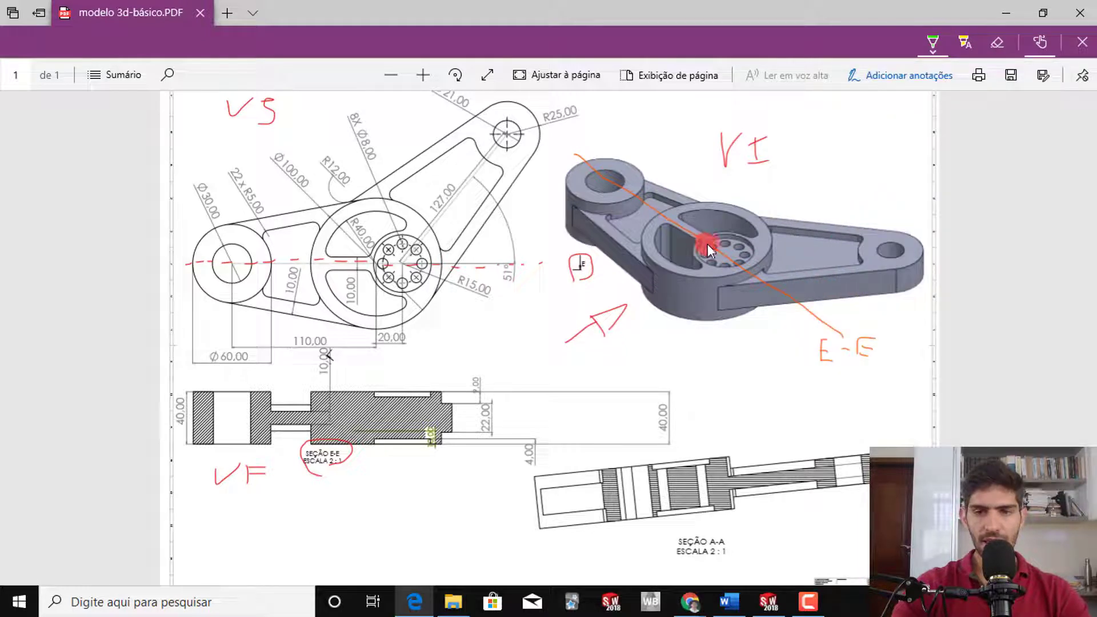
drag(723, 252, 771, 252)
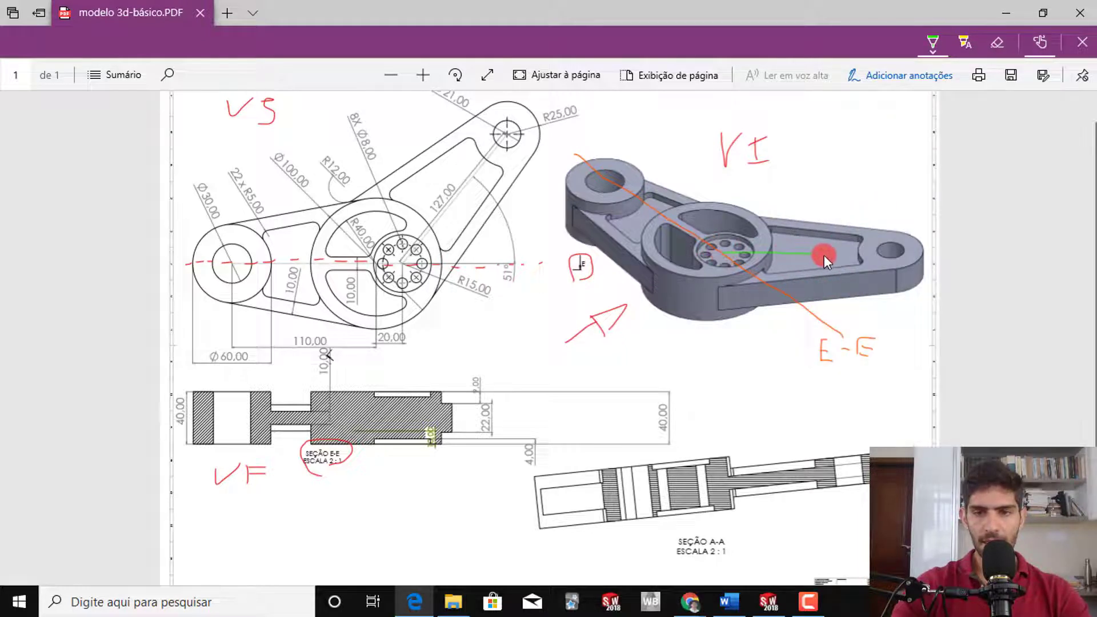
drag(892, 251, 925, 250)
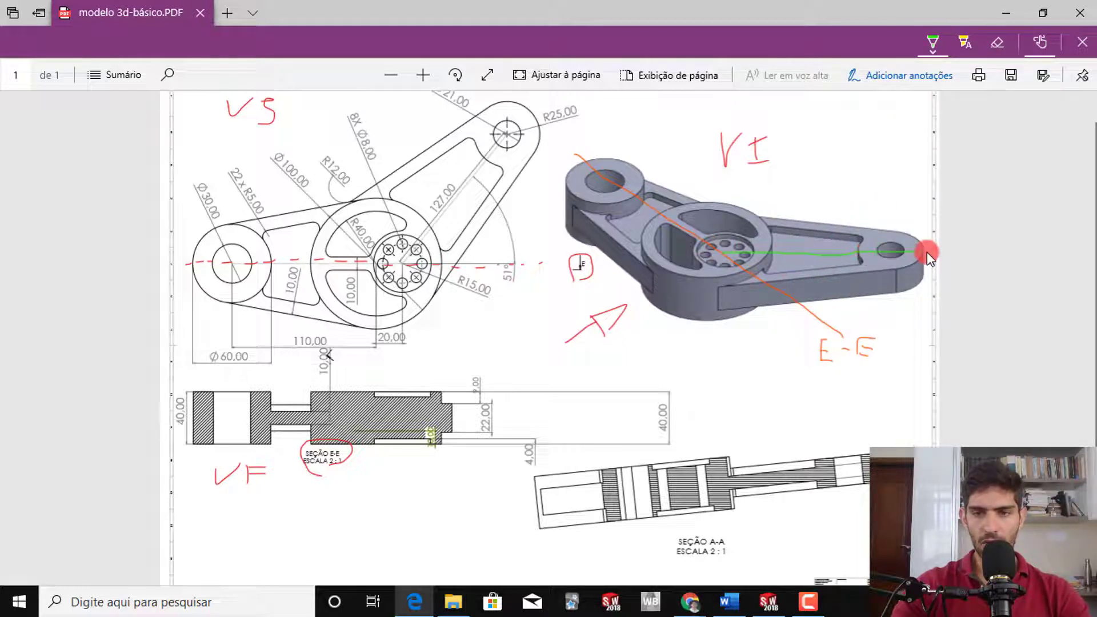
- Retrace the green section line with a thicker pen, and add a viewing-direction arrow labelled A-A
click(932, 45)
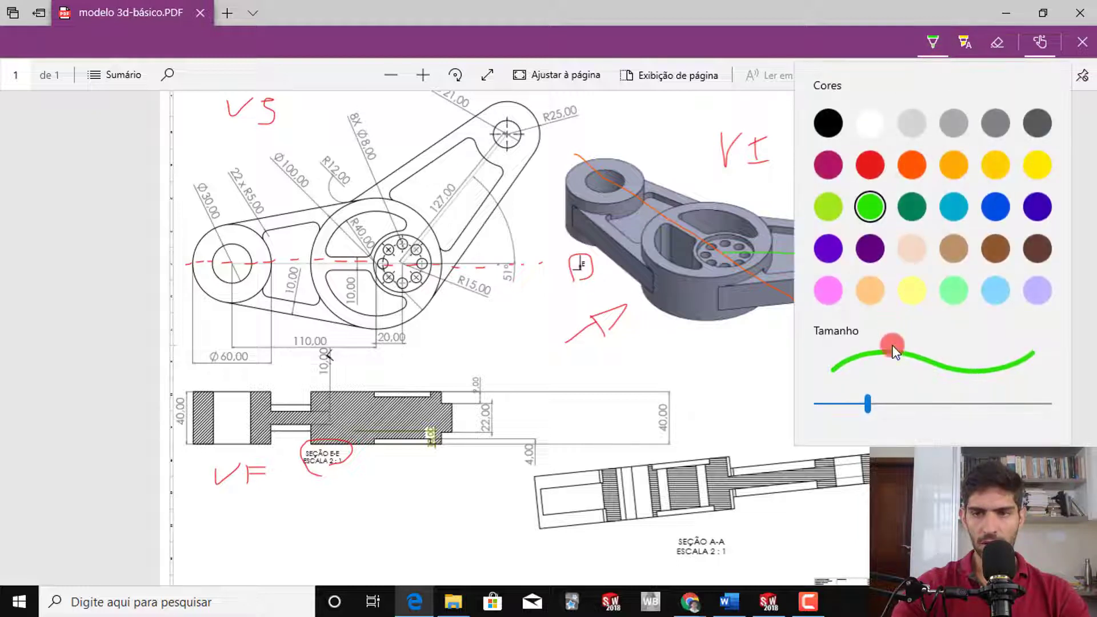
drag(871, 406, 949, 400)
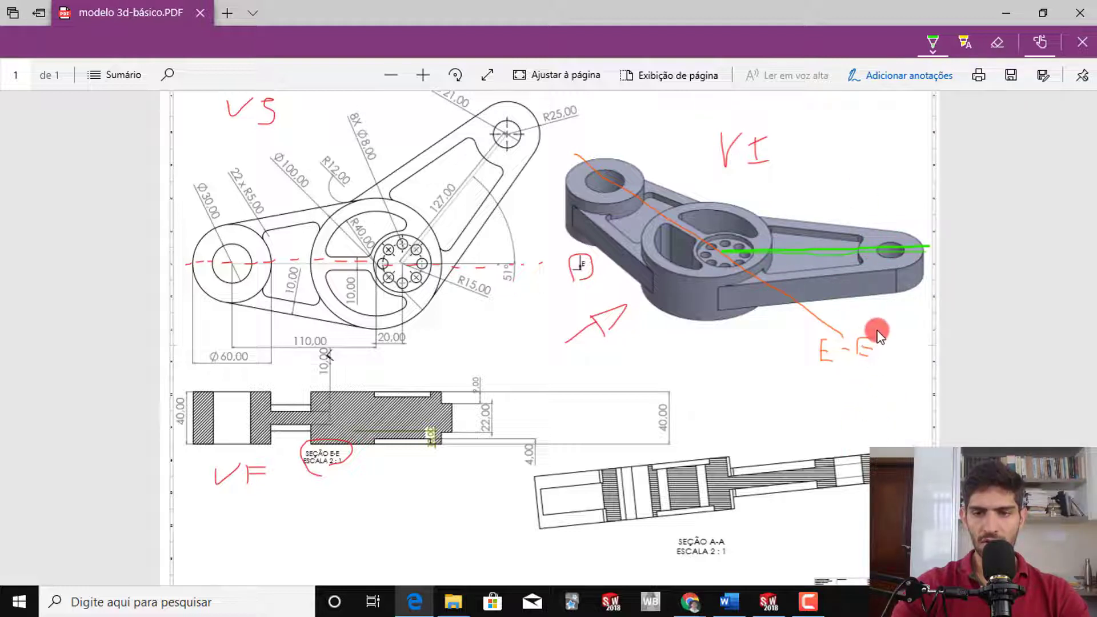
drag(864, 322, 896, 380)
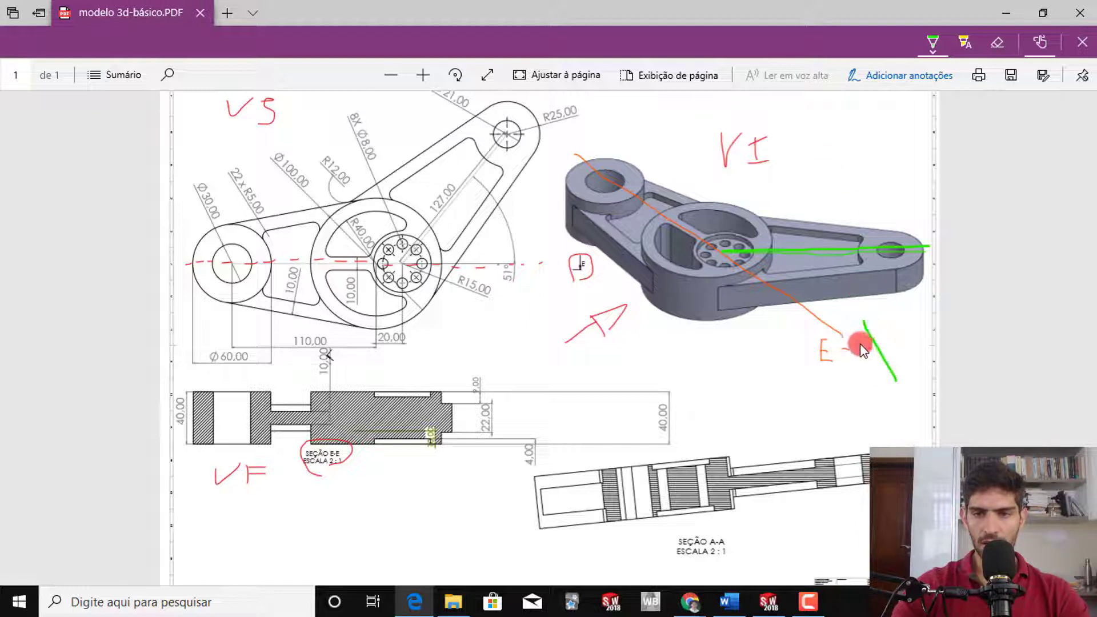
mouse_move(871, 322)
mouse_down()
mouse_move(842, 296)
mouse_move(845, 329)
mouse_up()
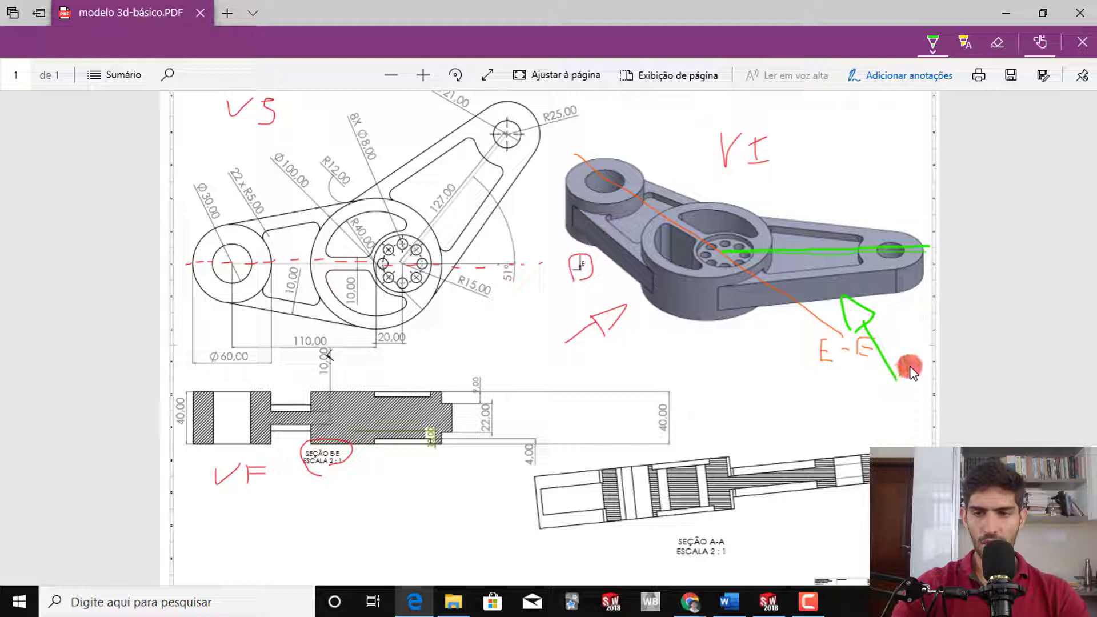
drag(898, 375, 926, 360)
drag(916, 361, 924, 357)
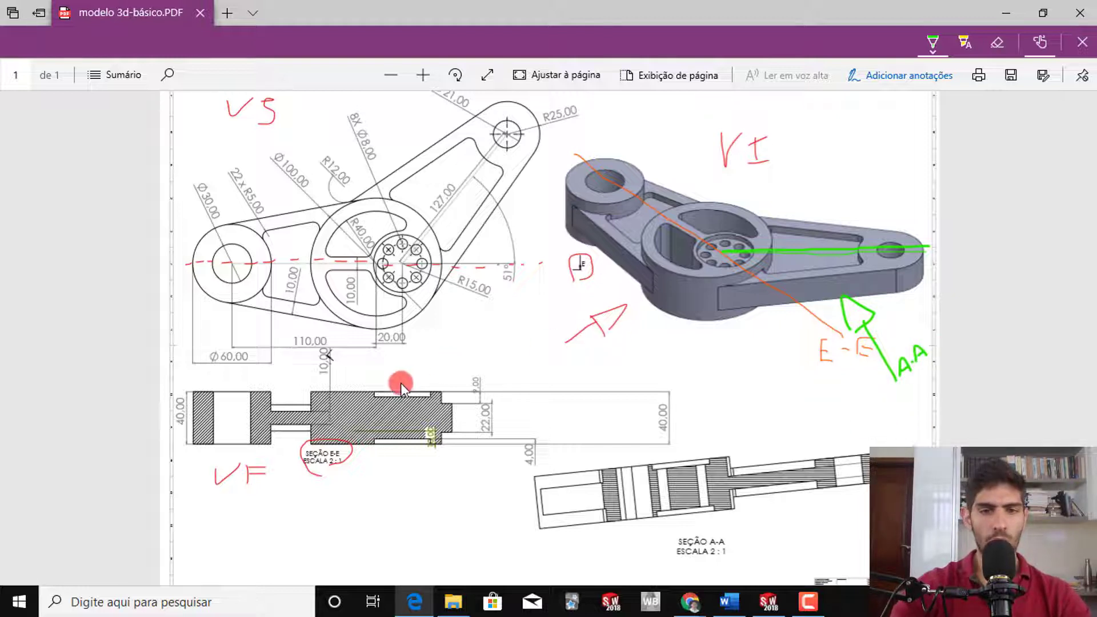
- Draw a dotted green section line between the A arrow above section E-E and the central hub of the top view
ctrl+scroll(329, 367, up, 6)
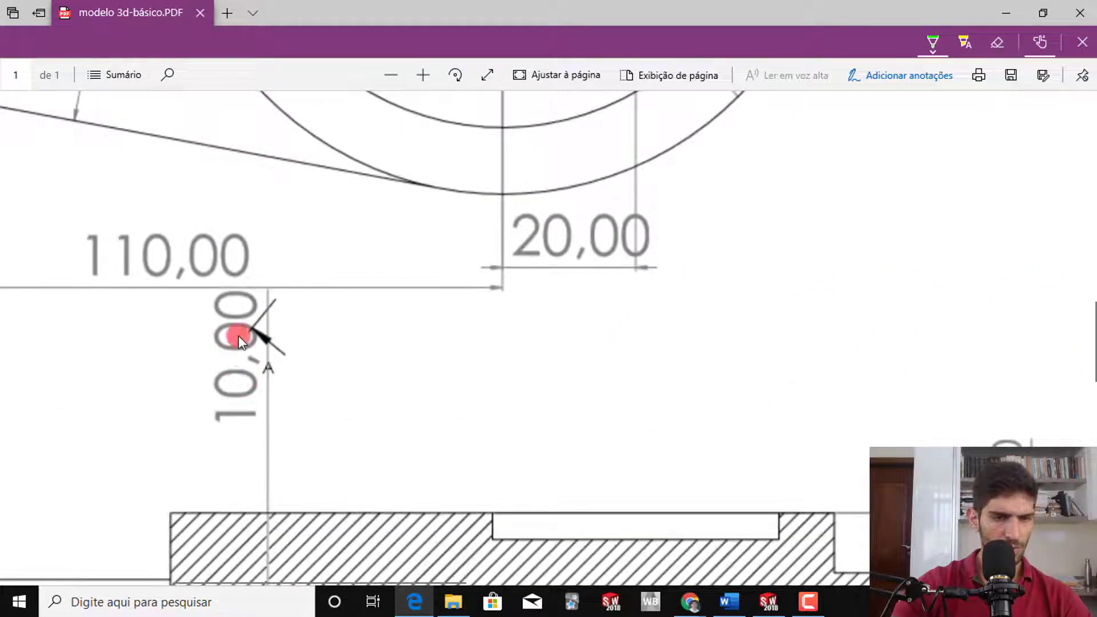
scroll(274, 337, down, 5)
scroll(275, 336, up, 10)
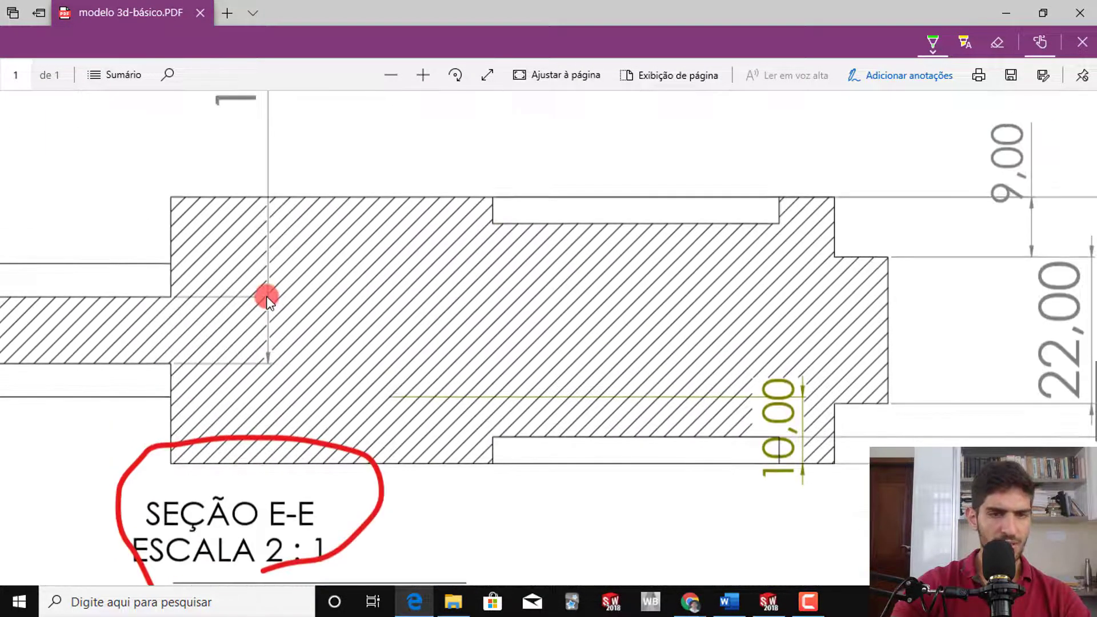
scroll(294, 342, down, 8)
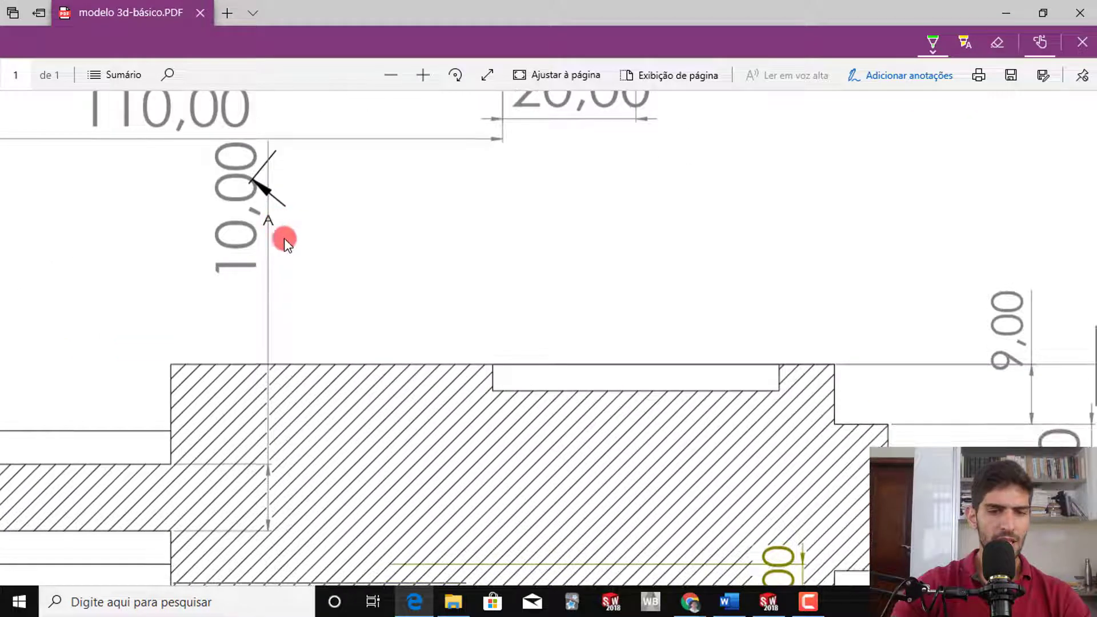
scroll(400, 262, up, 6)
ctrl+scroll(376, 297, down, 2)
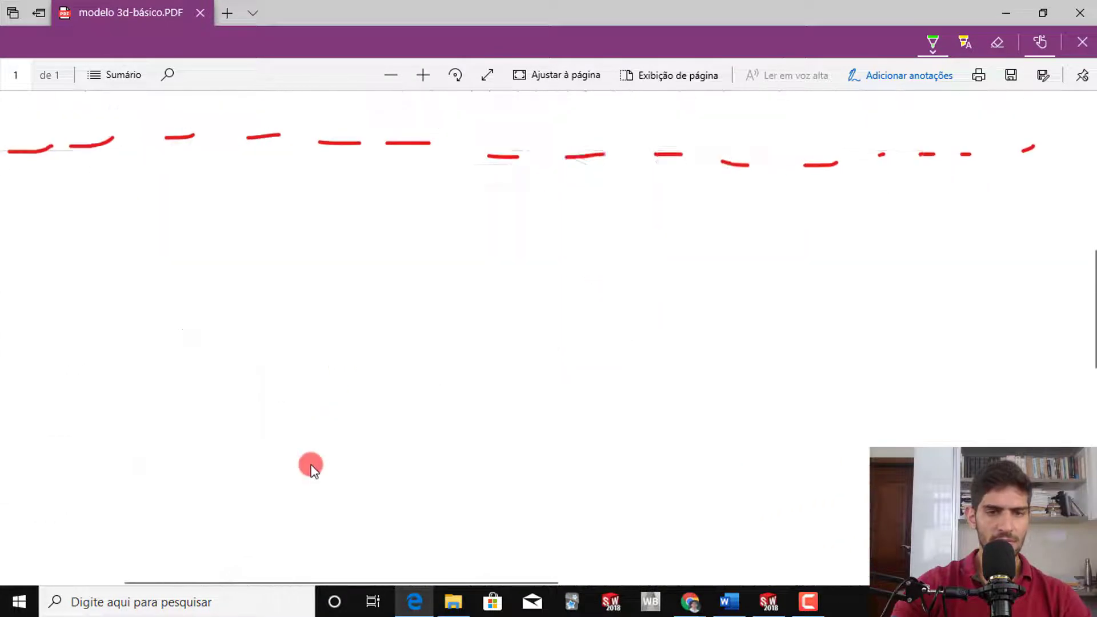
drag(308, 449, 433, 315)
- Circle the A section arrow beyond the end of the upper arm in green, and erase that circle
scroll(490, 253, up, 8)
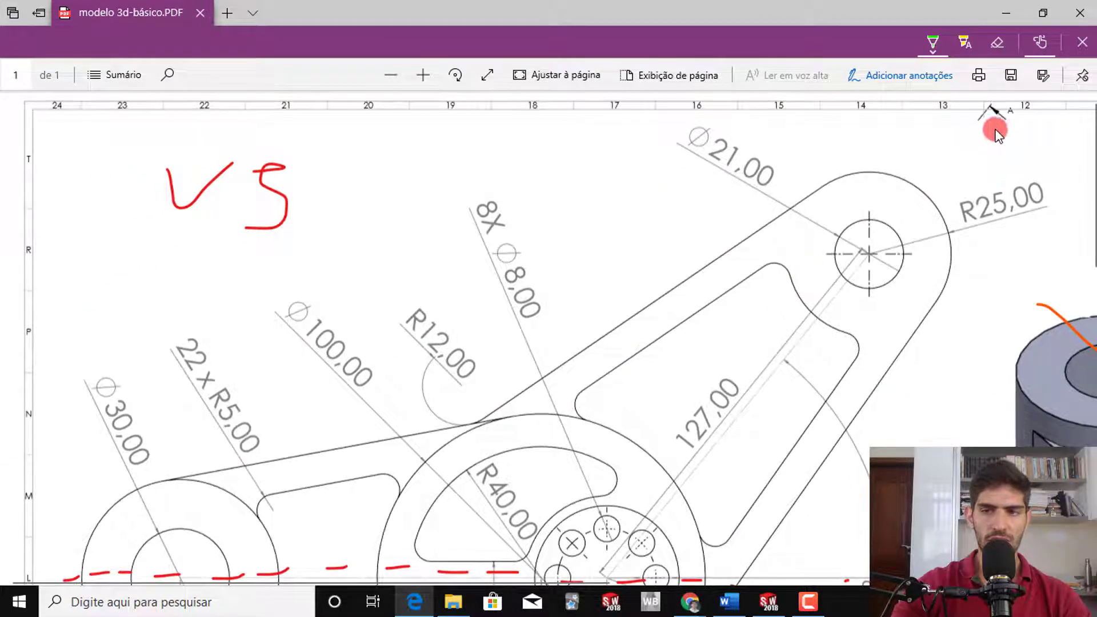
mouse_move(991, 131)
mouse_down()
mouse_move(1003, 94)
mouse_move(984, 144)
mouse_up()
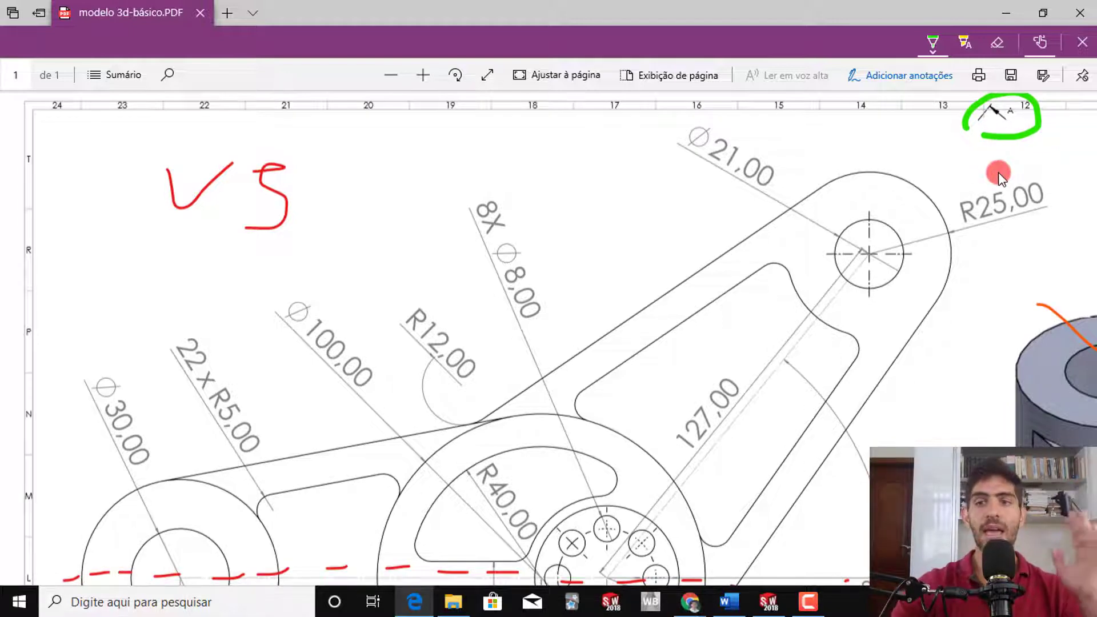
ctrl+scroll(993, 176, down, 1)
ctrl+scroll(968, 137, down, 1)
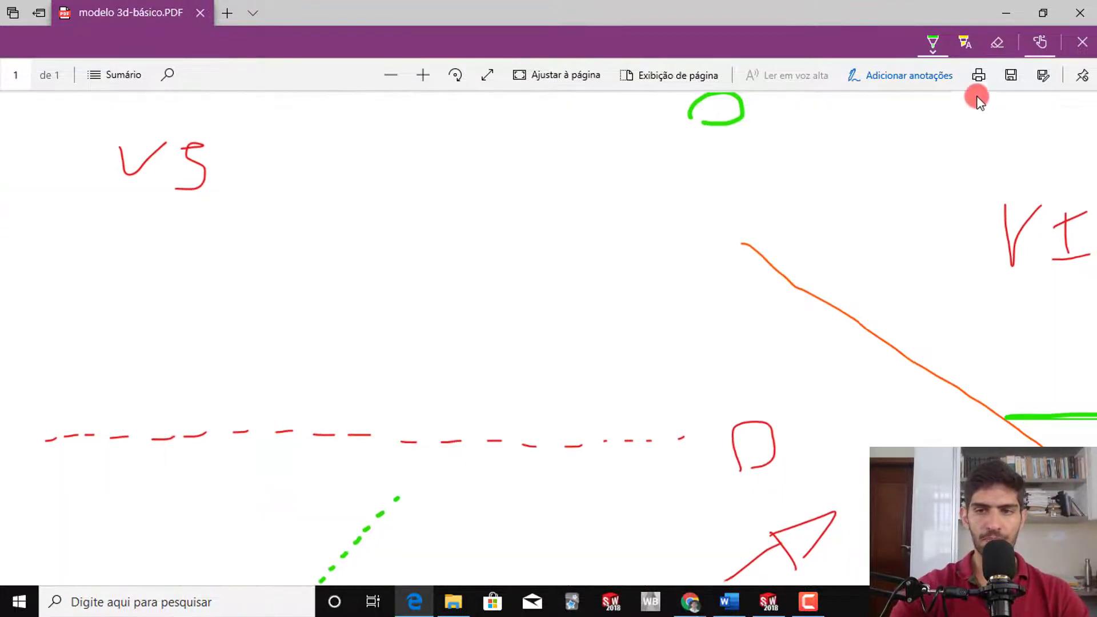
click(997, 43)
click(583, 104)
- Erase the first letter of the green A-A label, and compare sections E-E and A-A with the top and isometric views
scroll(416, 340, down, 3)
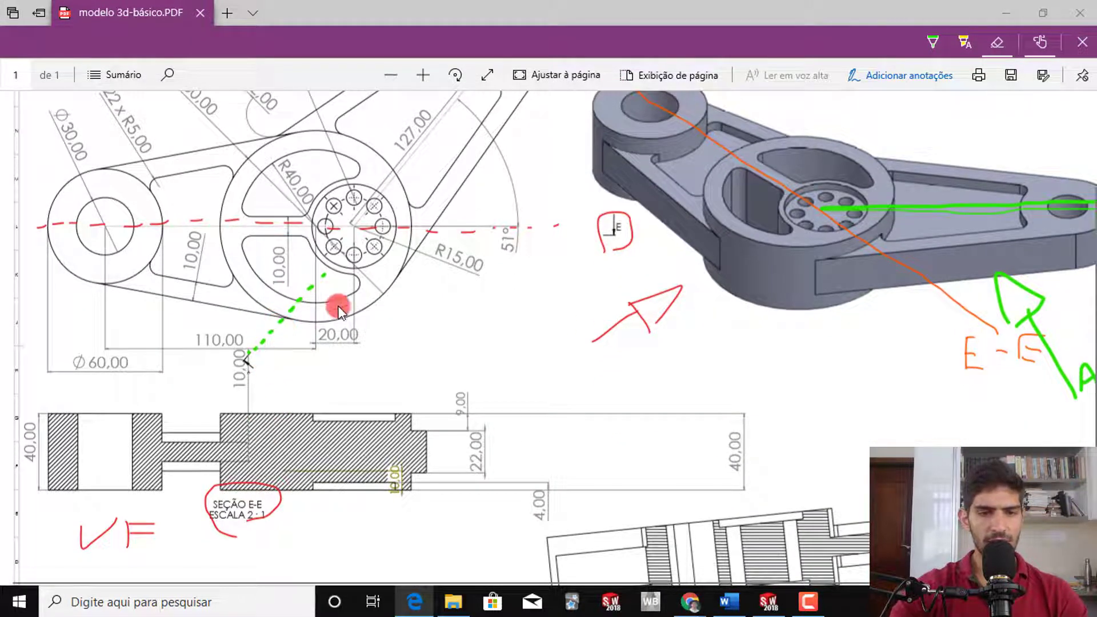
ctrl+scroll(342, 321, down, 3)
ctrl+scroll(360, 313, down, 2)
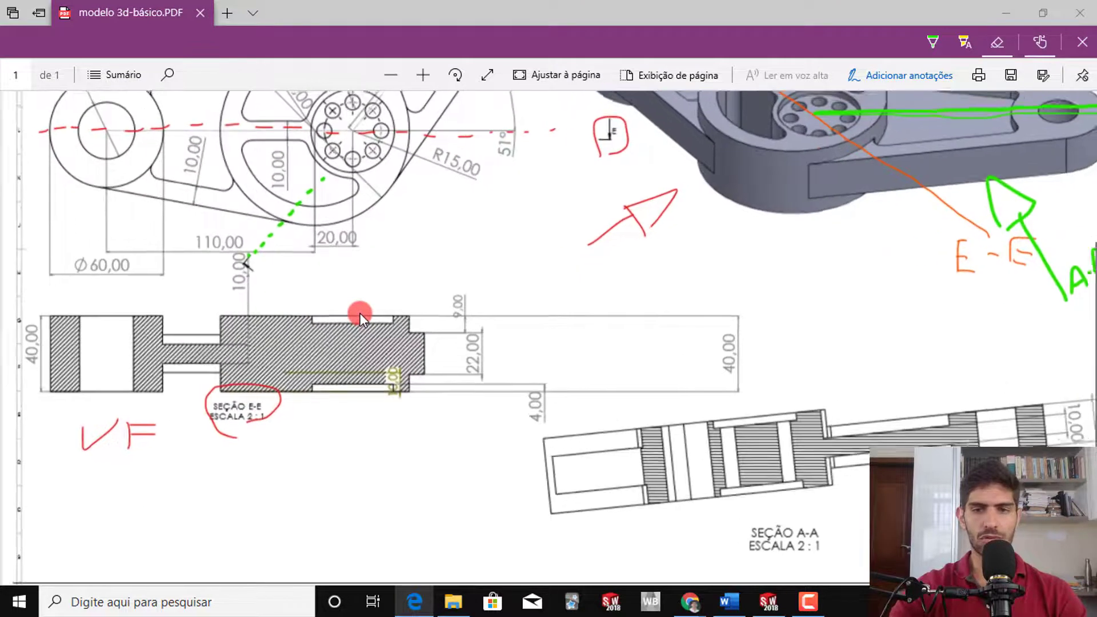
drag(913, 300, 930, 311)
scroll(709, 323, up, 2)
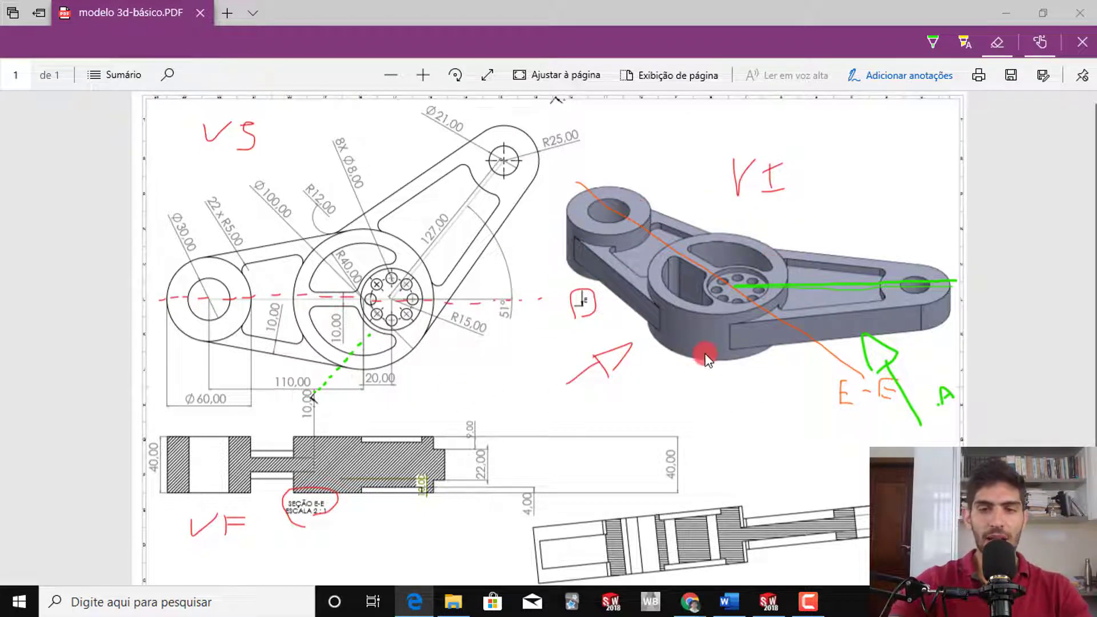
scroll(489, 417, down, 1)
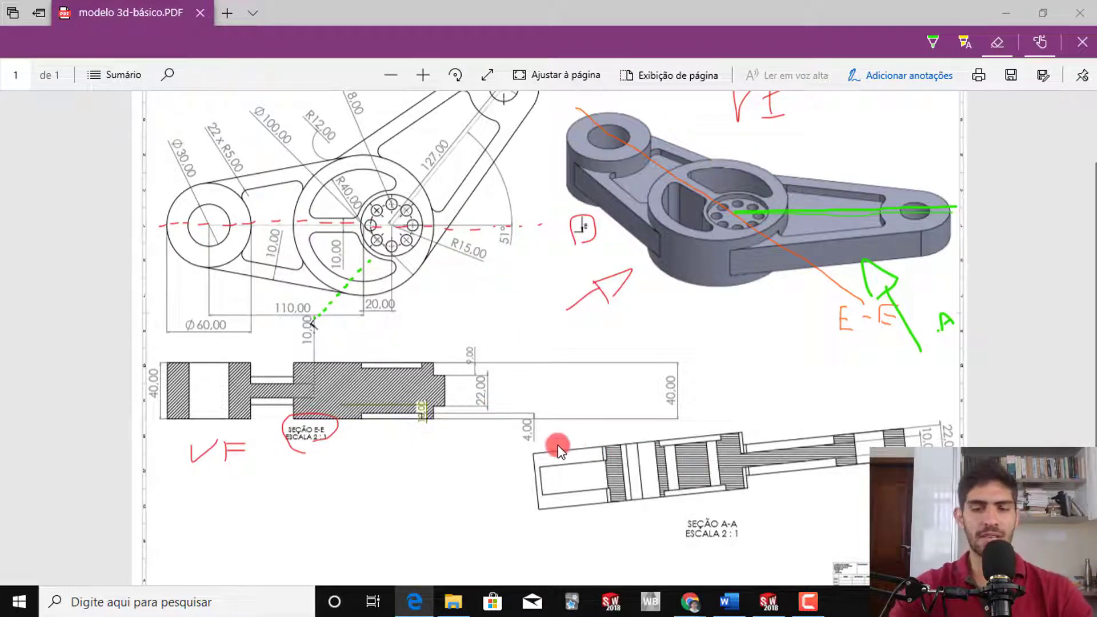
scroll(605, 308, up, 2)
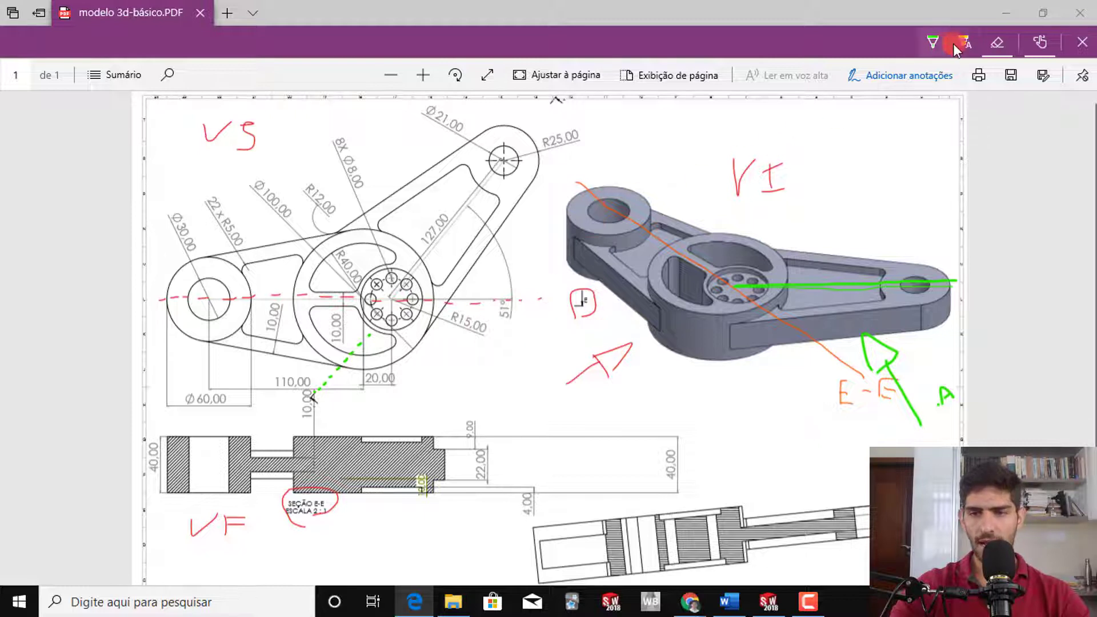
- In purple, mark an asterisk on the top view and outline its three bosses, their inner circles and the tangent arm edges
click(933, 41)
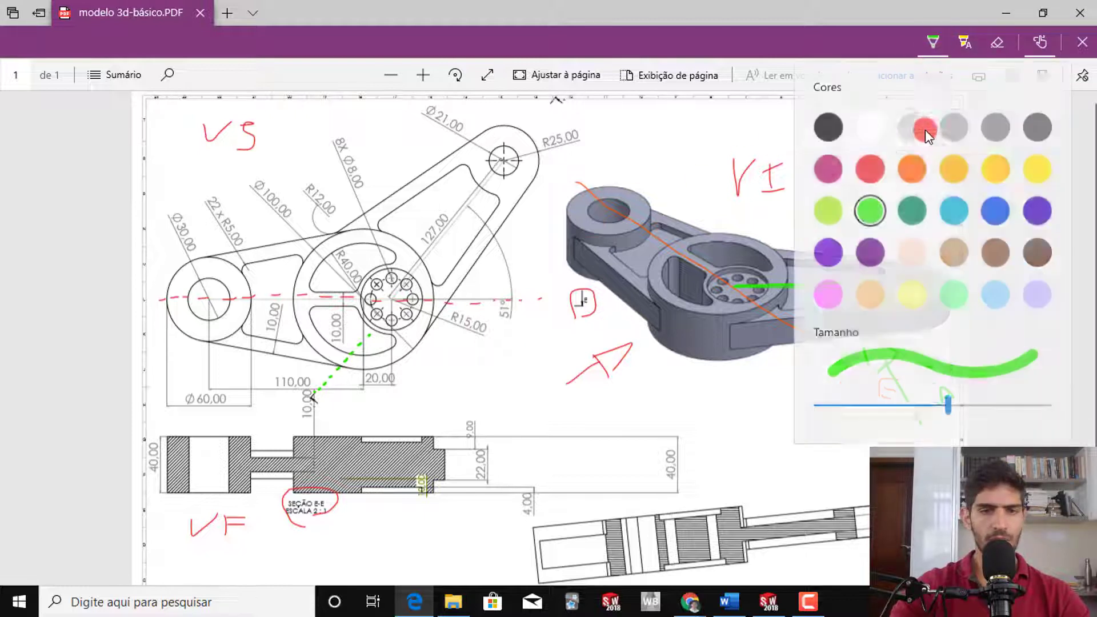
click(607, 250)
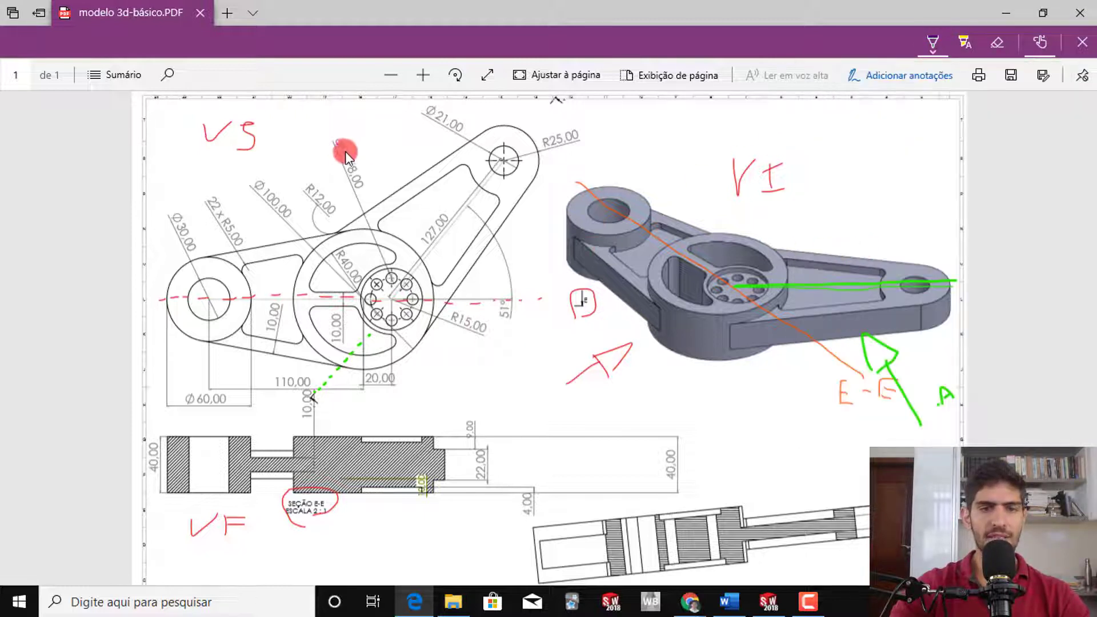
mouse_move(375, 147)
mouse_down()
mouse_move(425, 186)
mouse_move(398, 167)
mouse_move(388, 174)
mouse_move(411, 170)
mouse_up()
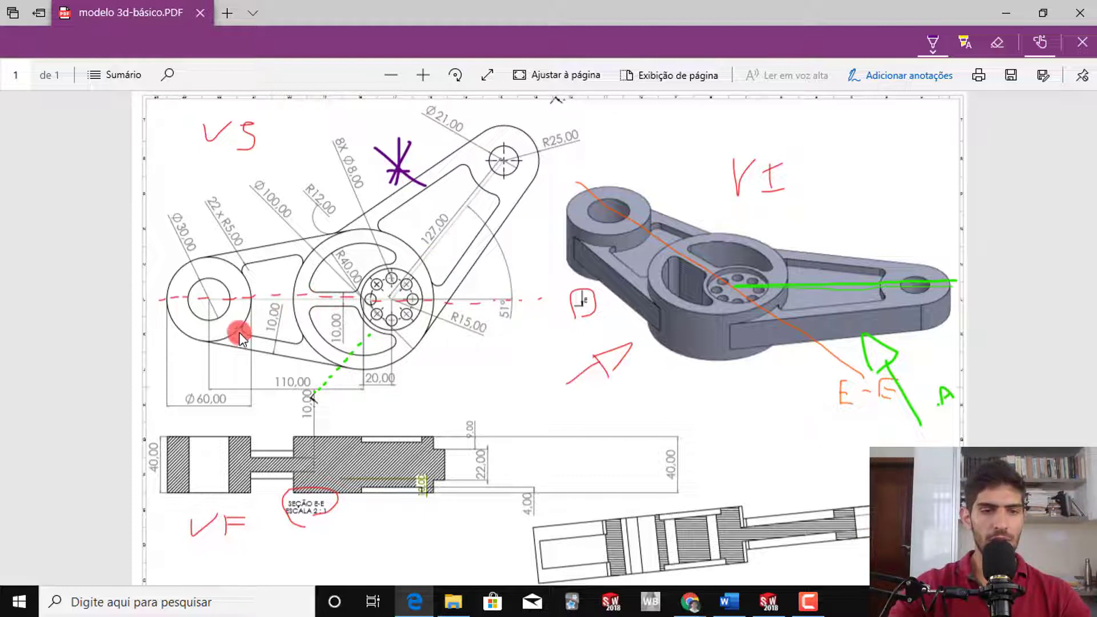
mouse_move(240, 332)
mouse_down()
mouse_move(197, 342)
mouse_move(166, 276)
mouse_move(238, 289)
mouse_move(210, 307)
mouse_move(230, 315)
mouse_up()
mouse_move(322, 337)
mouse_down()
mouse_move(296, 311)
mouse_move(426, 283)
mouse_move(338, 348)
mouse_move(331, 325)
mouse_move(400, 312)
mouse_move(348, 332)
mouse_up()
mouse_move(513, 193)
mouse_down()
mouse_move(489, 130)
mouse_move(530, 183)
mouse_move(507, 171)
mouse_up()
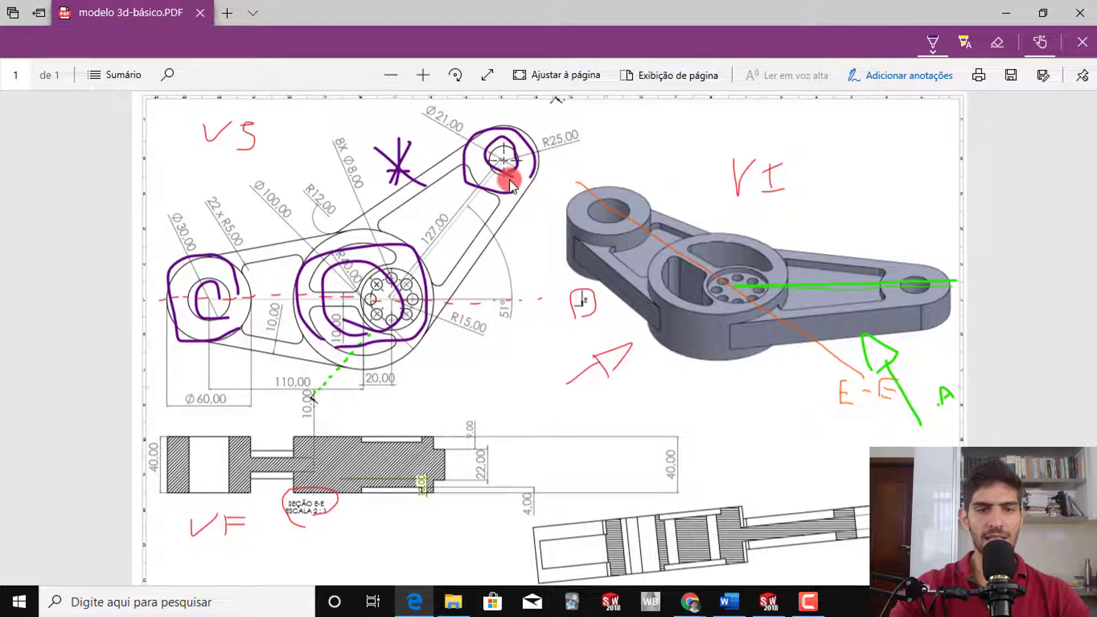
mouse_move(224, 252)
mouse_down()
mouse_move(330, 227)
mouse_move(468, 137)
mouse_up()
mouse_move(169, 342)
mouse_down()
mouse_move(341, 370)
mouse_move(440, 314)
mouse_move(527, 189)
mouse_up()
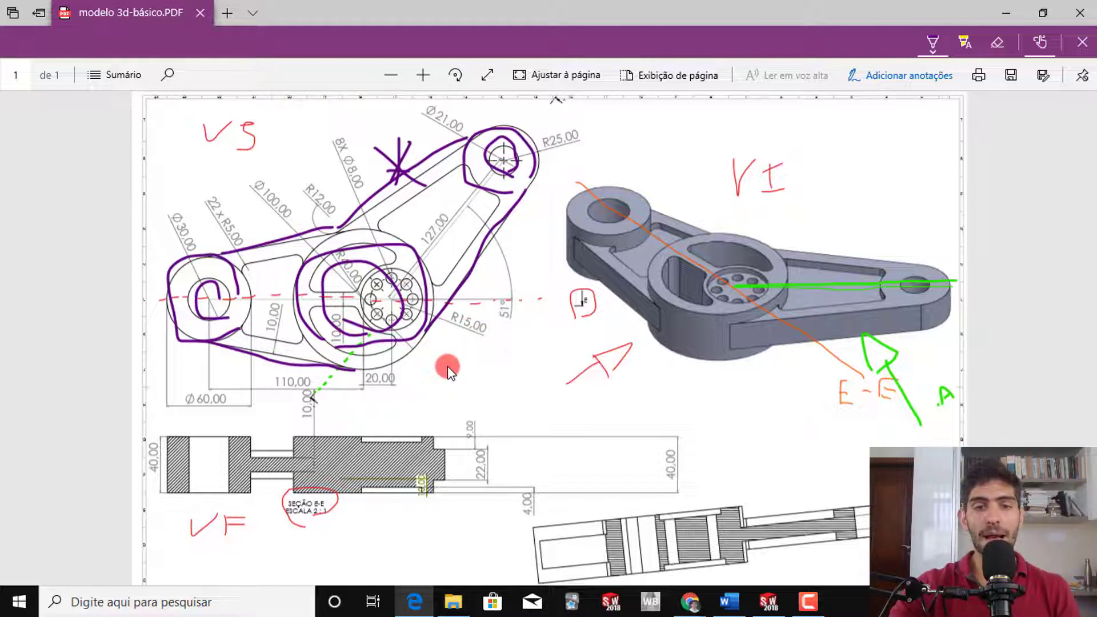
- Erase the purple asterisk and all purple outlines from the top view
click(997, 43)
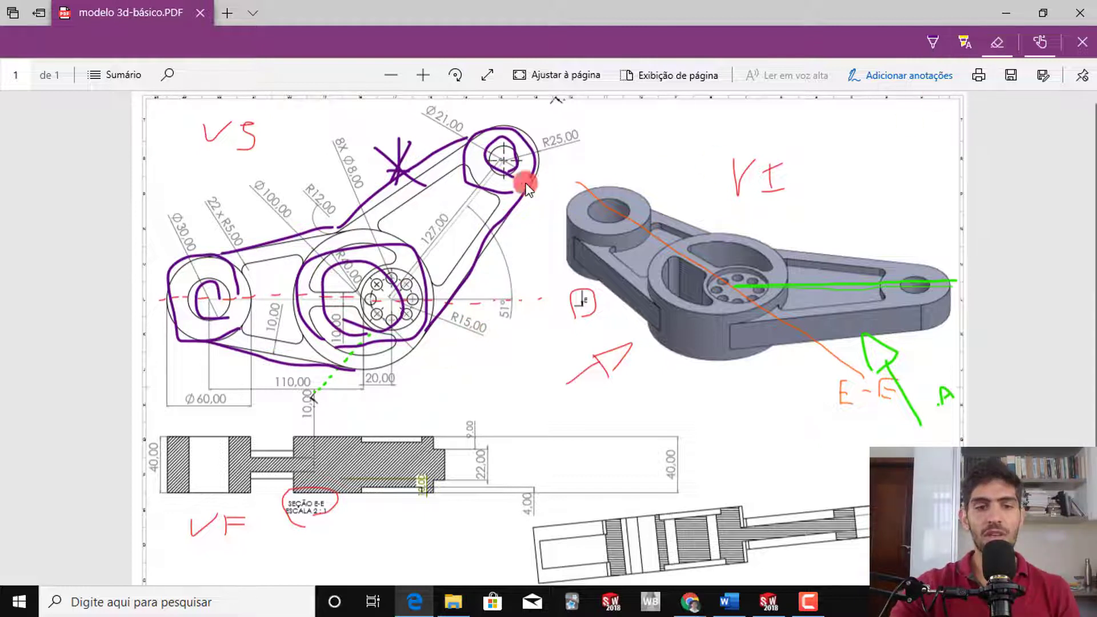
mouse_move(521, 175)
mouse_down()
mouse_move(464, 159)
mouse_move(382, 211)
mouse_move(487, 225)
mouse_move(245, 277)
mouse_move(323, 361)
mouse_move(358, 336)
mouse_up()
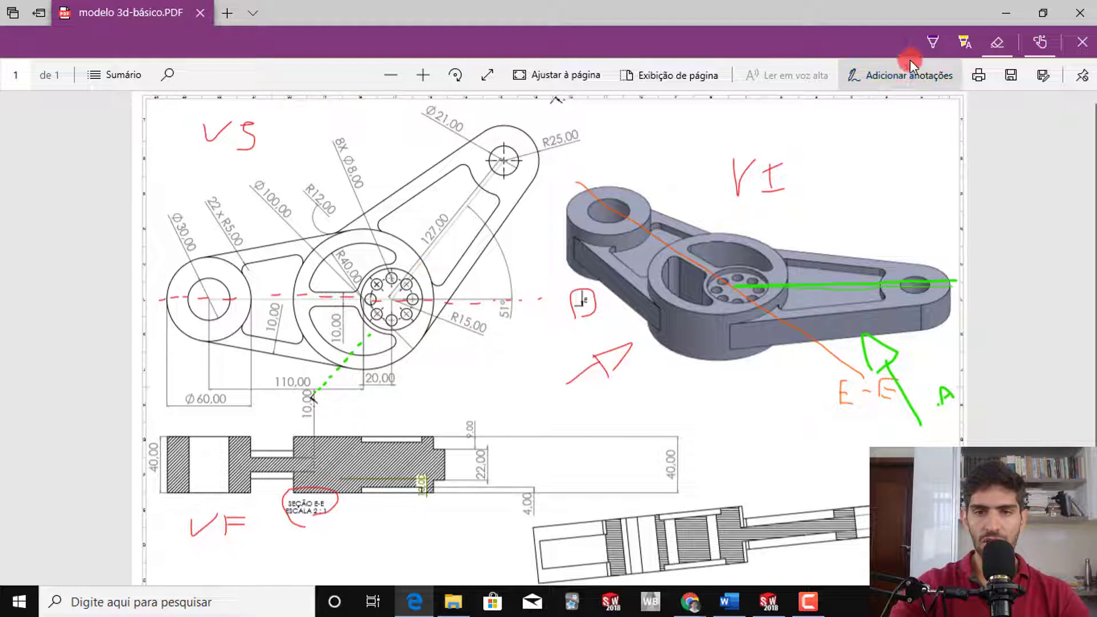
- Write the purple notes CE Rb and CE SP above the isometric view, and circle the R5 fillet on the top view
click(933, 42)
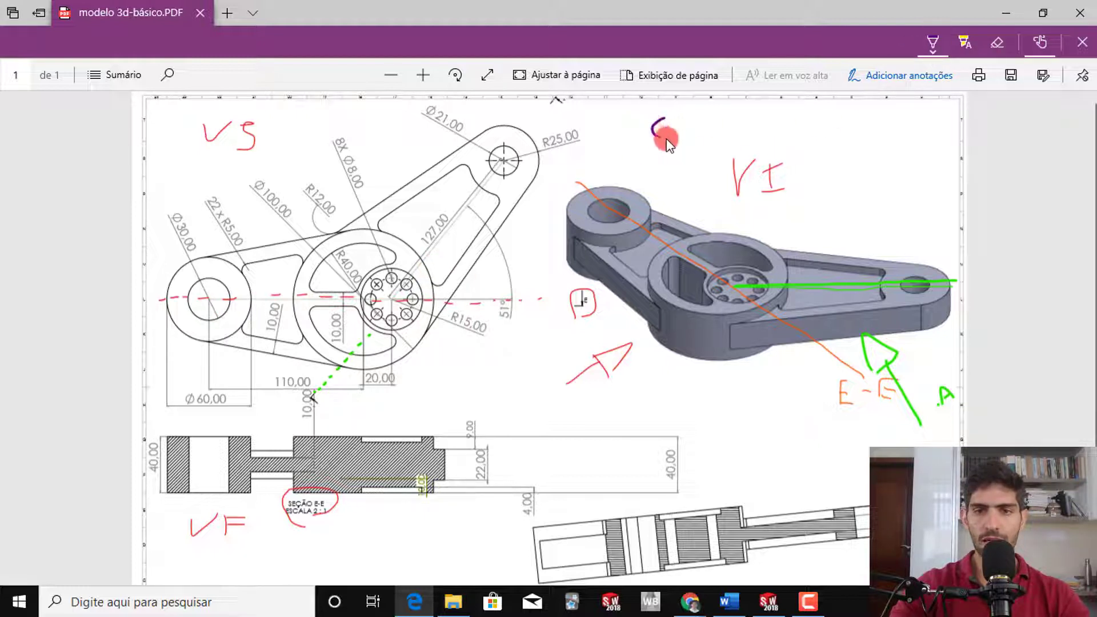
mouse_move(666, 139)
mouse_down()
mouse_move(675, 121)
mouse_move(656, 157)
mouse_move(682, 163)
mouse_move(696, 152)
mouse_move(702, 162)
mouse_move(678, 165)
mouse_up()
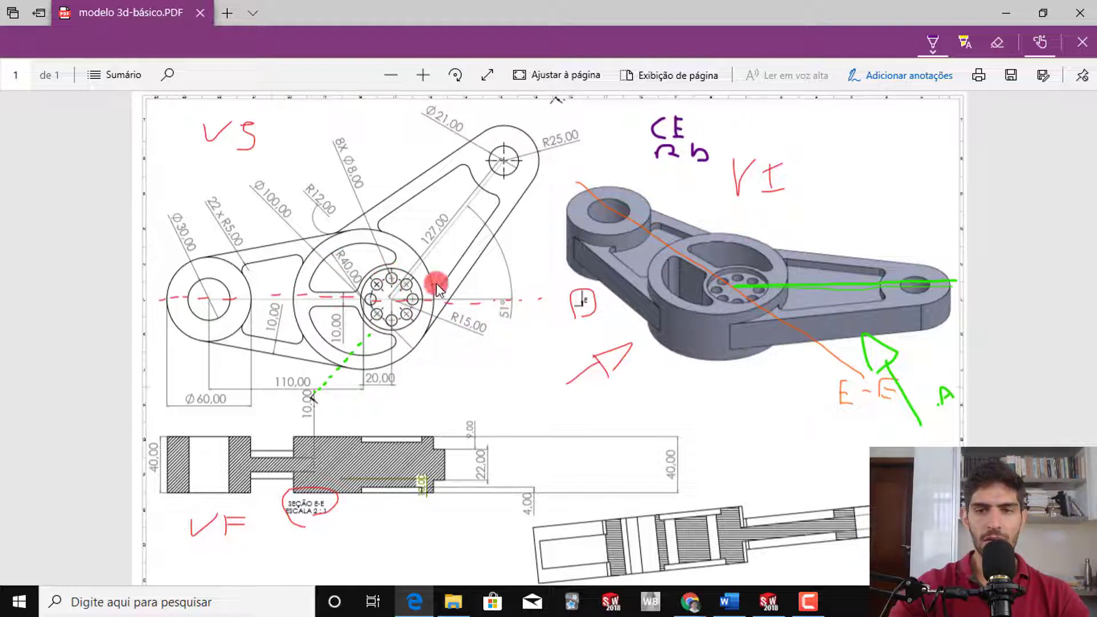
mouse_move(767, 114)
mouse_down()
mouse_move(750, 136)
mouse_move(791, 116)
mouse_move(795, 147)
mouse_move(828, 132)
mouse_move(814, 140)
mouse_up()
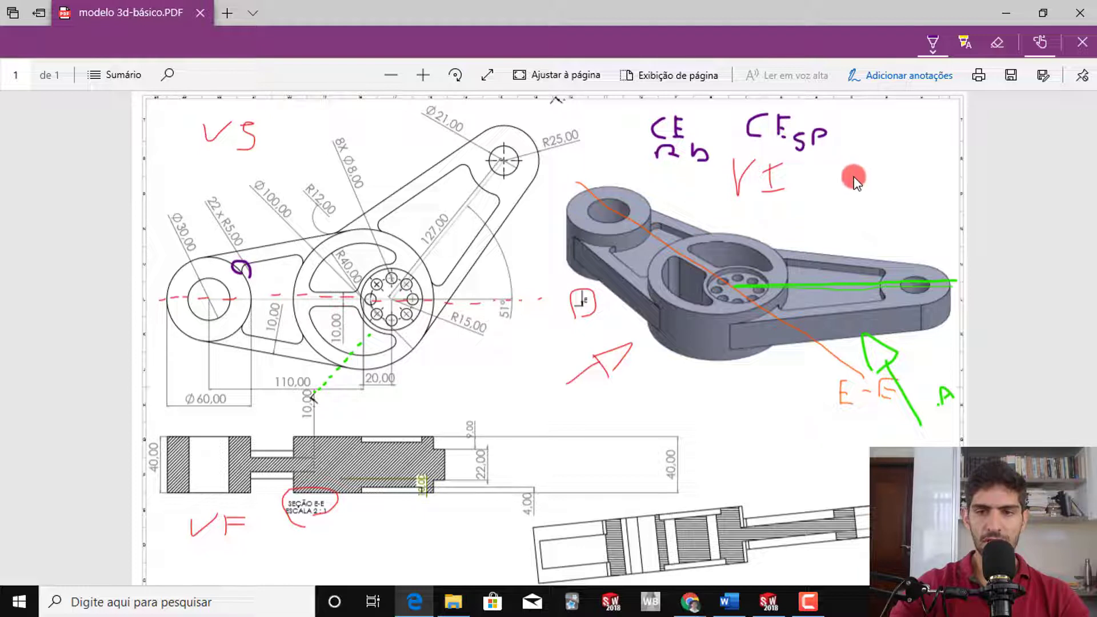
- Write the purple notes Fil. and E above the long arm of the isometric view
mouse_move(852, 180)
mouse_down()
mouse_move(853, 193)
mouse_move(870, 178)
mouse_move(857, 206)
mouse_up()
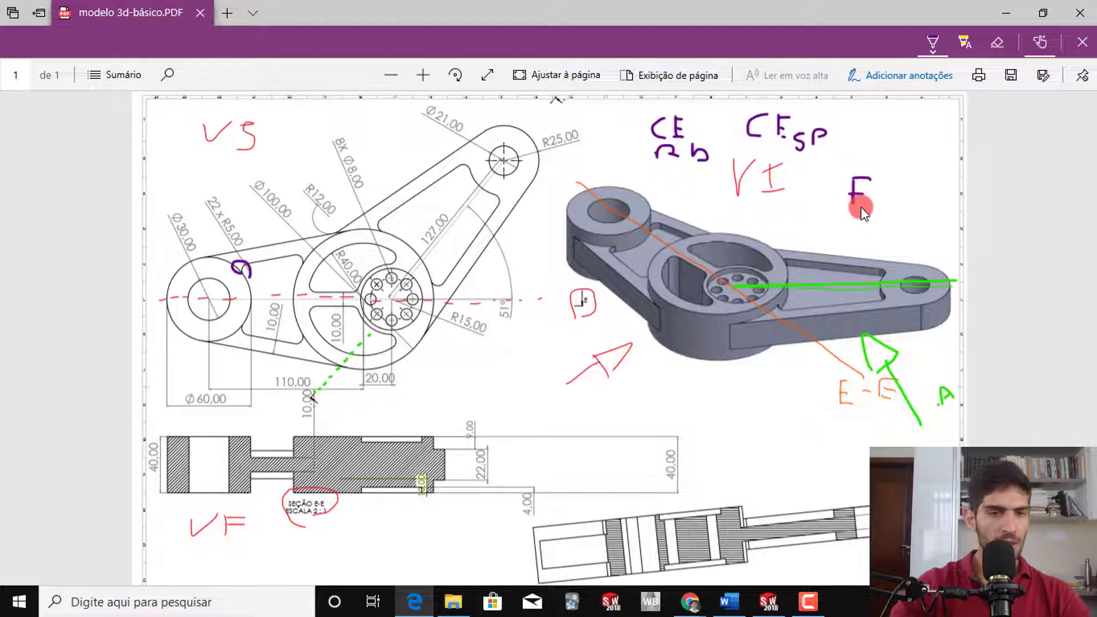
click(873, 190)
drag(886, 169, 888, 209)
click(898, 205)
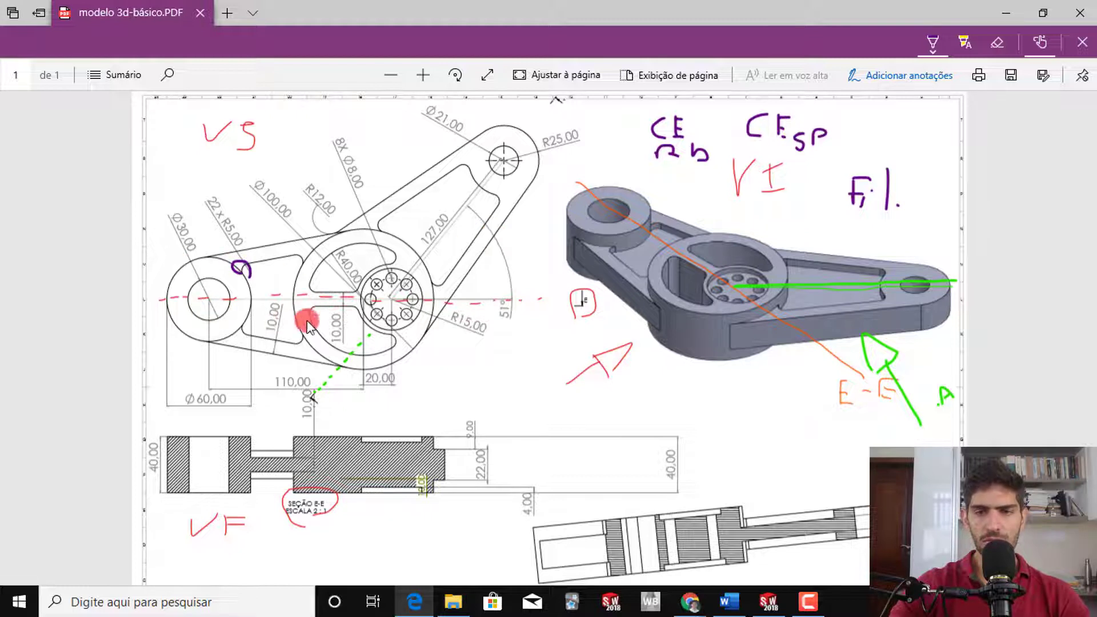
mouse_move(793, 217)
mouse_down()
mouse_move(808, 217)
mouse_move(806, 229)
mouse_up()
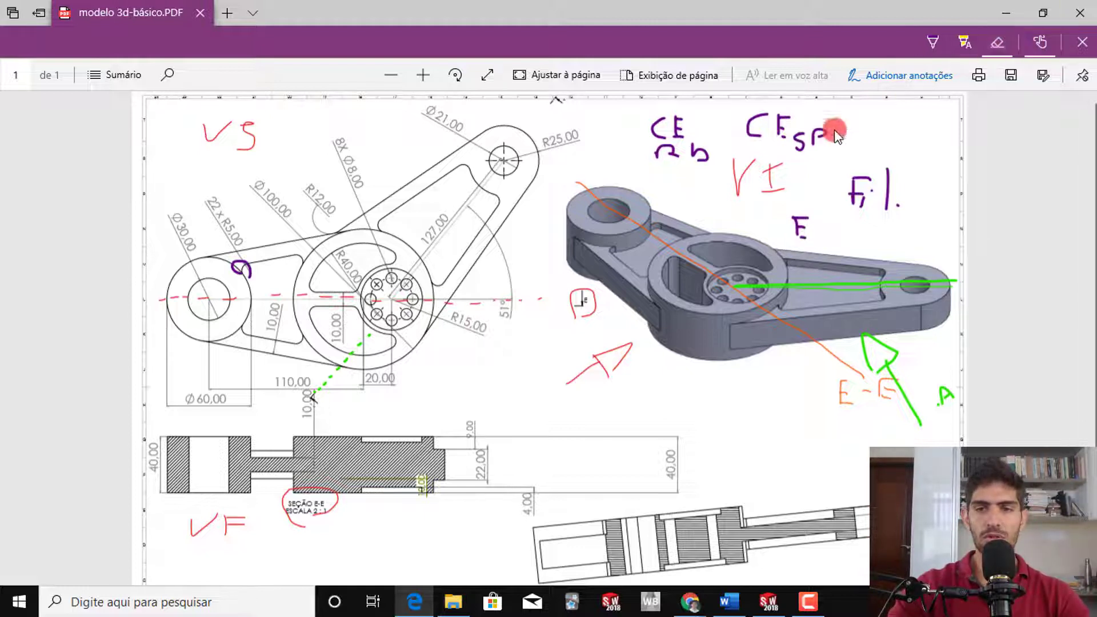
- Erase the purple CE and Fil. notes and the red VI label above the isometric view
drag(718, 166, 681, 128)
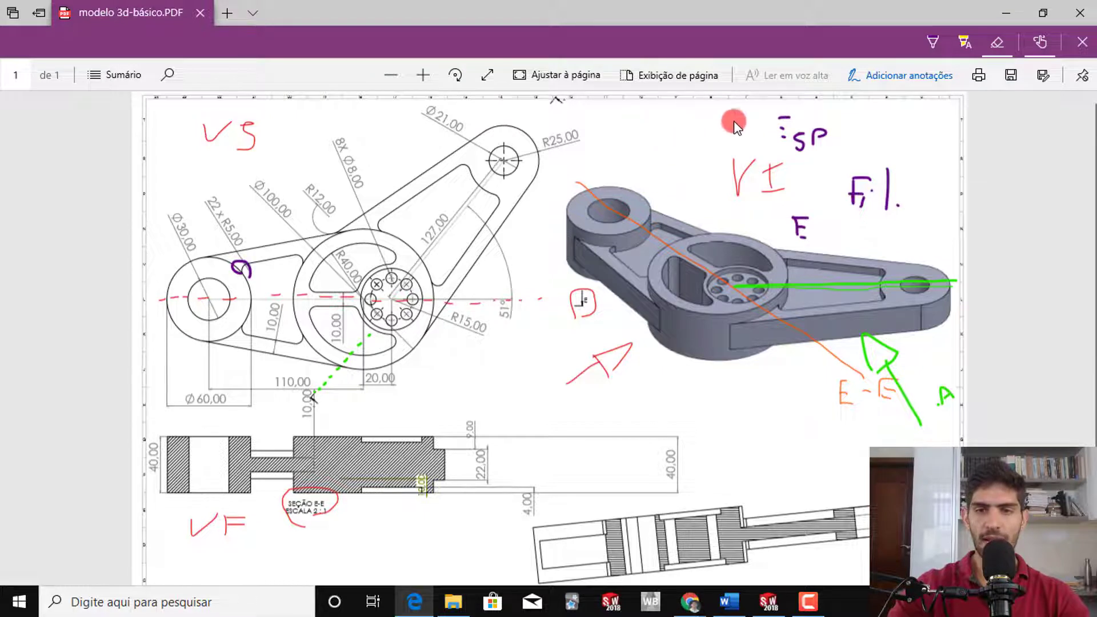
drag(776, 149, 783, 122)
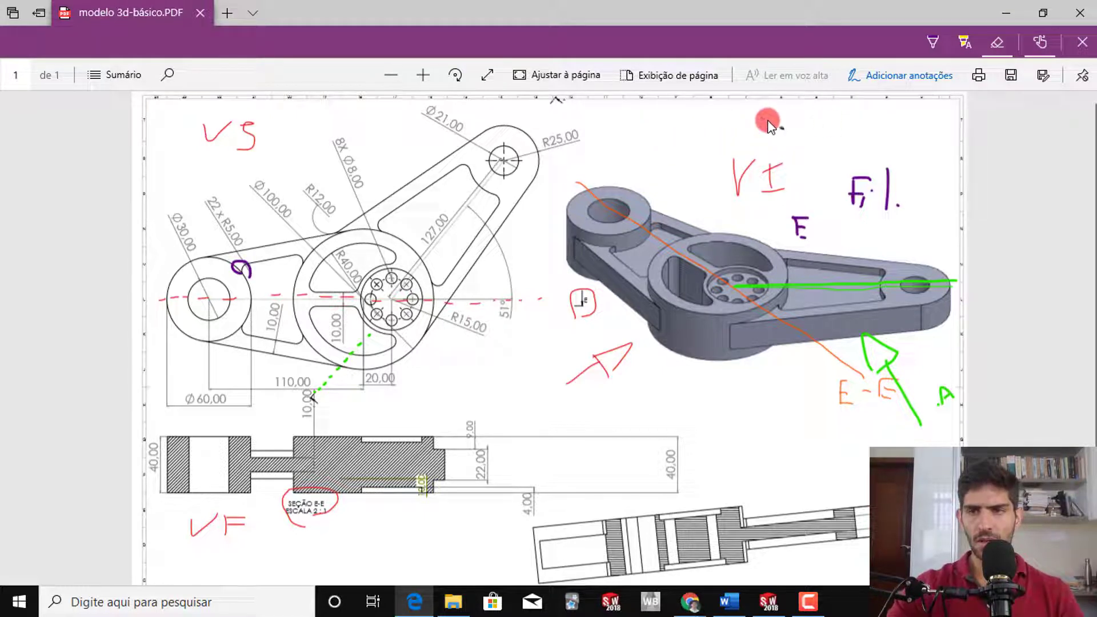
click(987, 50)
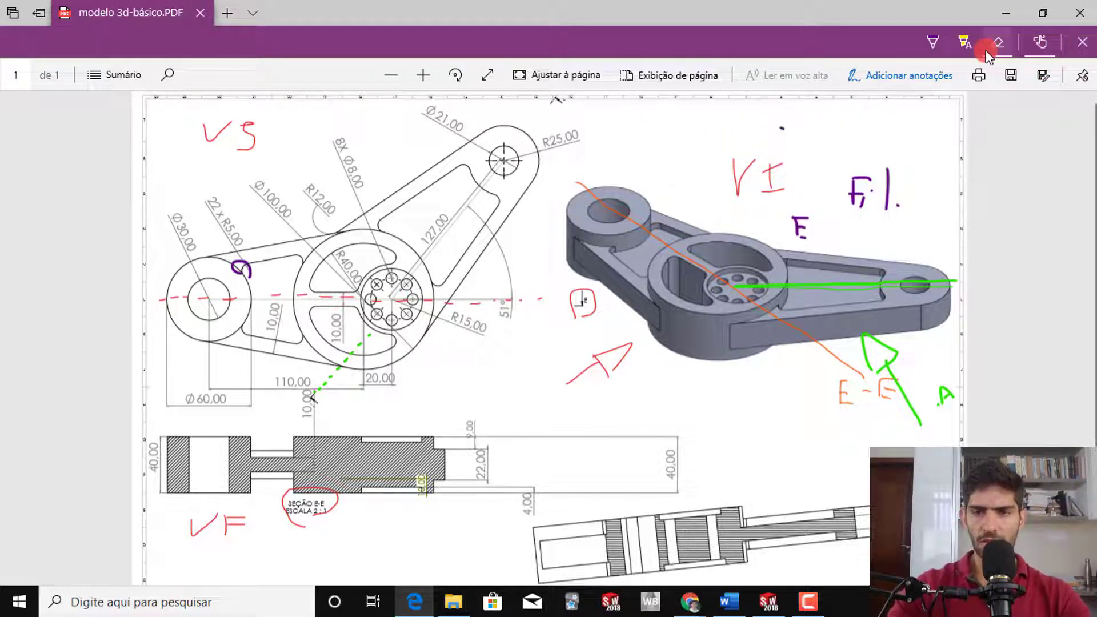
click(898, 173)
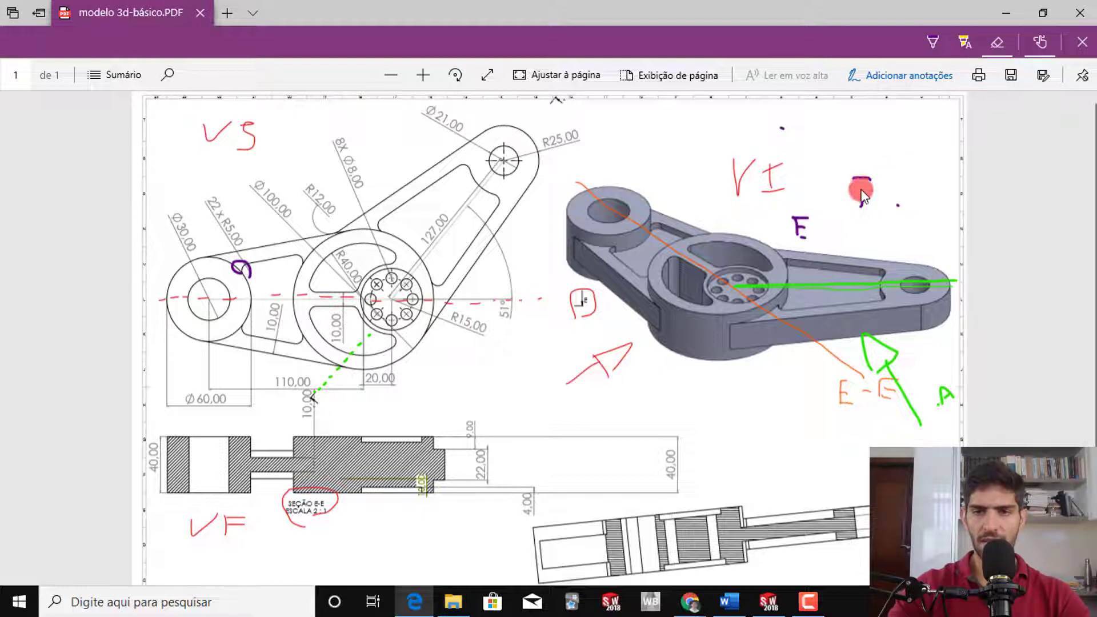
mouse_move(863, 201)
mouse_down()
mouse_move(803, 228)
mouse_move(711, 179)
mouse_move(774, 188)
mouse_up()
- Erase the section lines, viewing arrows and labels around the isometric view, and the red dashed line across the top view
mouse_move(794, 237)
mouse_down()
mouse_move(632, 319)
mouse_move(580, 304)
mouse_move(580, 276)
mouse_up()
mouse_move(609, 377)
mouse_down()
mouse_move(855, 359)
mouse_move(889, 400)
mouse_move(878, 354)
mouse_up()
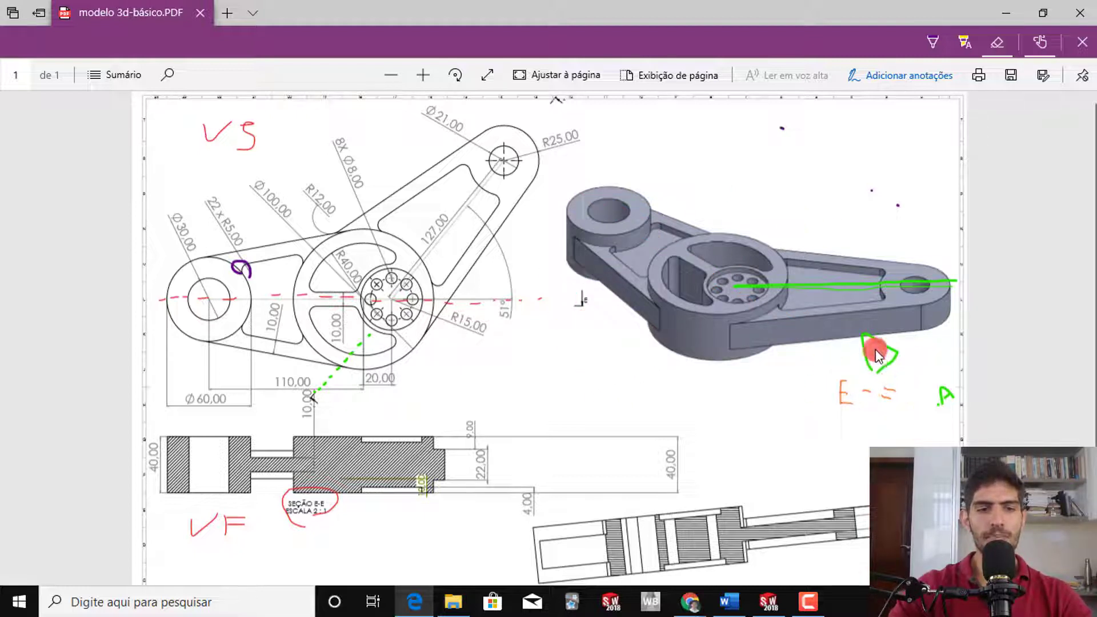
drag(846, 407, 930, 389)
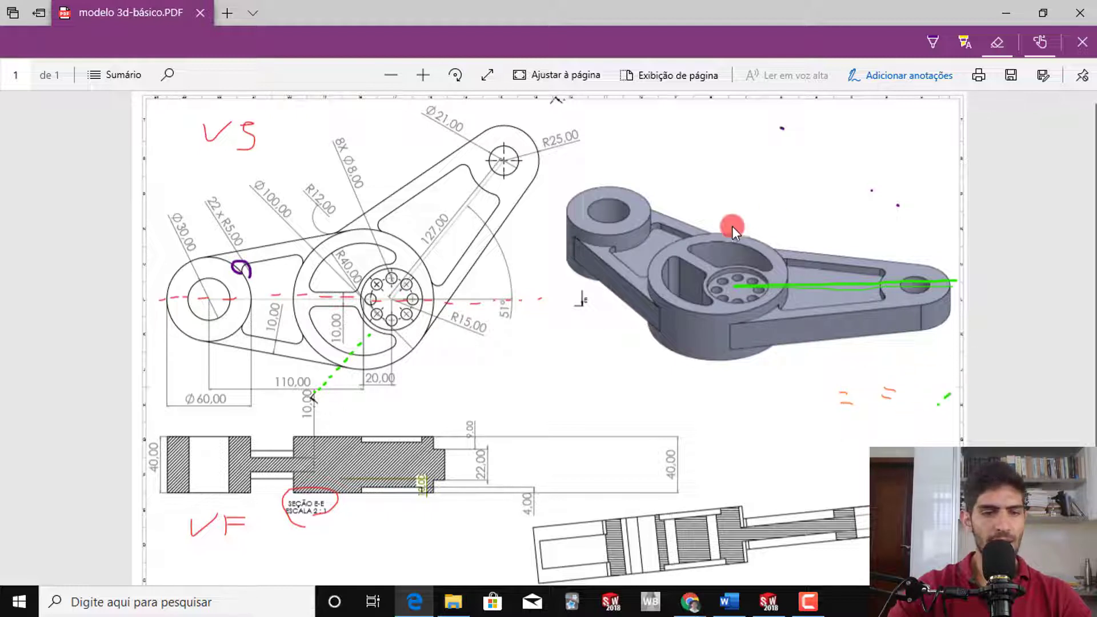
mouse_move(732, 225)
mouse_down()
mouse_move(351, 338)
mouse_move(296, 338)
mouse_move(338, 354)
mouse_move(366, 345)
mouse_move(337, 355)
mouse_move(346, 353)
mouse_move(262, 341)
mouse_up()
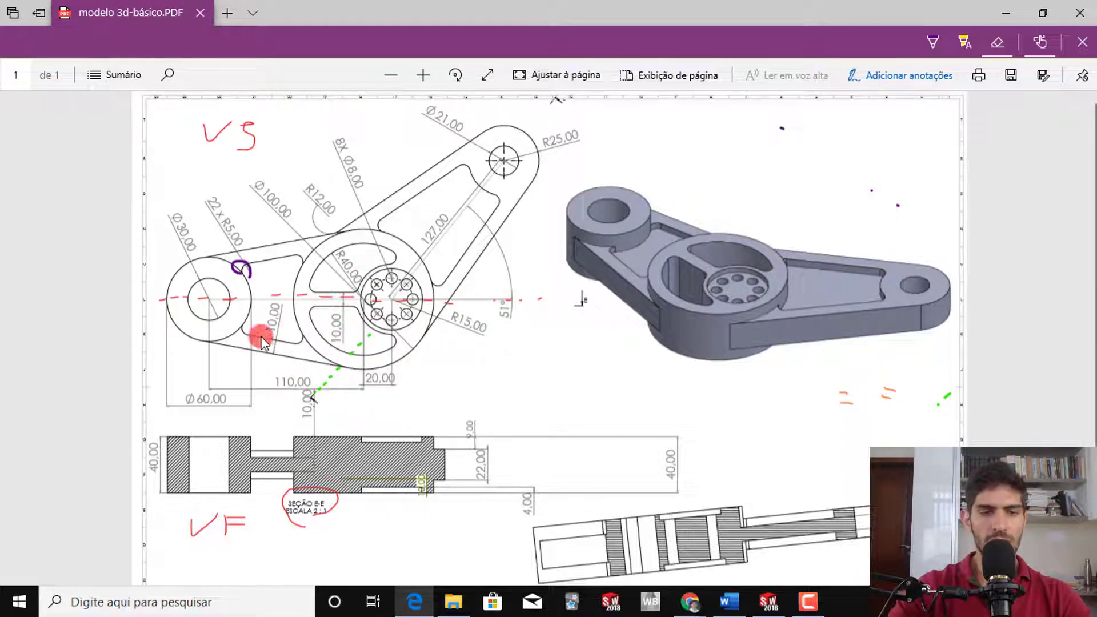
mouse_move(207, 296)
mouse_down()
mouse_move(235, 280)
mouse_move(319, 306)
mouse_move(404, 294)
mouse_move(453, 363)
mouse_move(332, 409)
mouse_move(306, 404)
mouse_move(350, 358)
mouse_move(265, 200)
mouse_move(526, 298)
mouse_up()
scroll(446, 350, down, 3)
scroll(332, 383, up, 3)
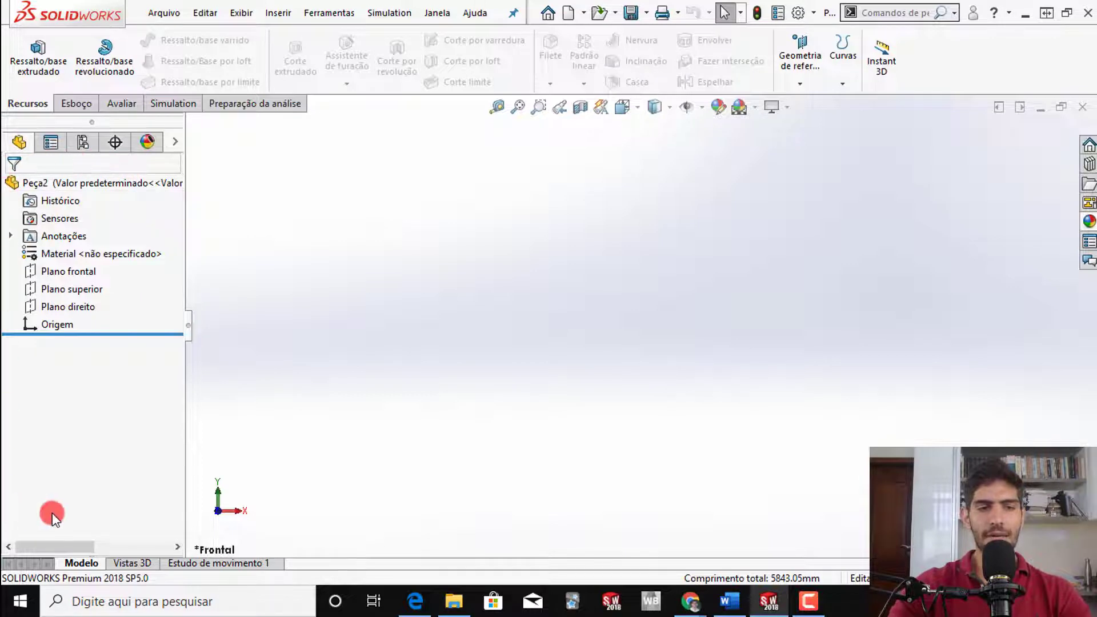
click(90, 296)
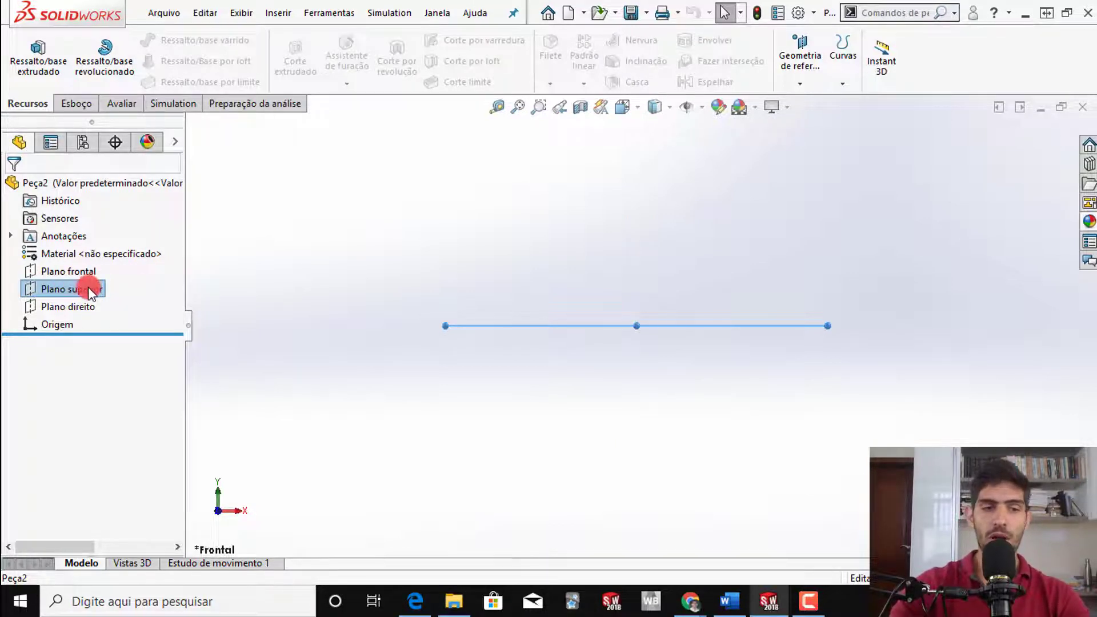
right_click(86, 287)
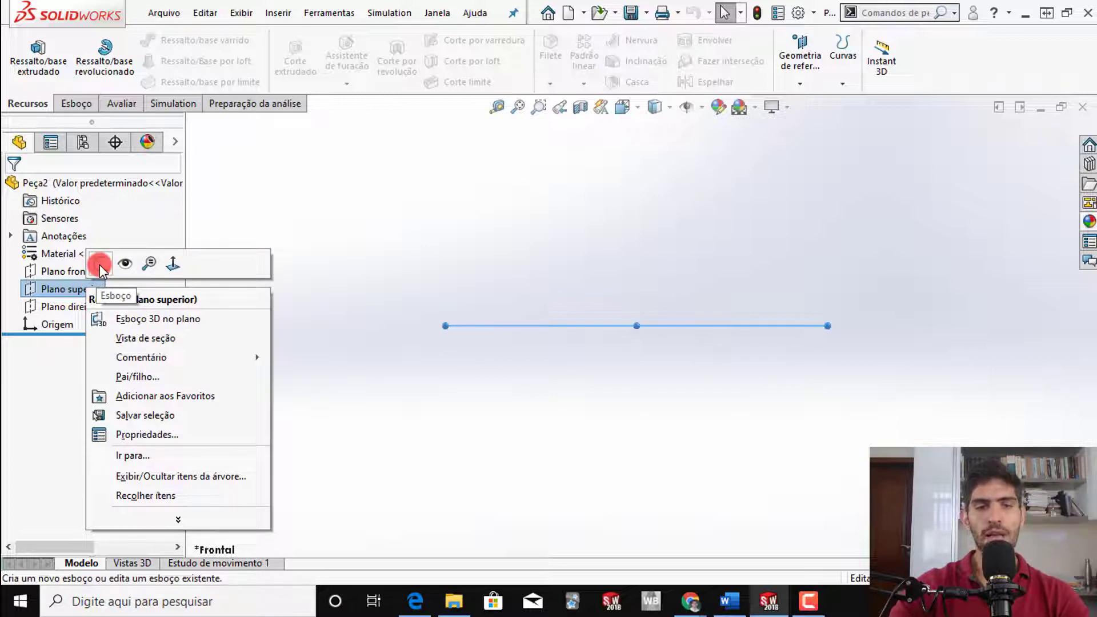
click(288, 219)
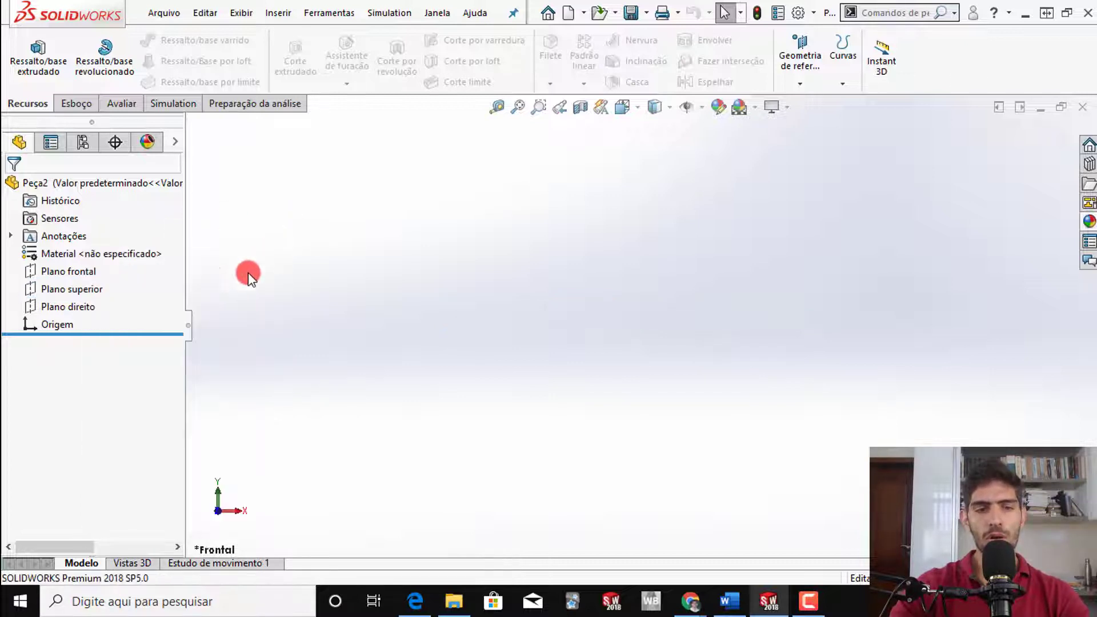
- Start a sketch on the top plane (Plano superior) and draw two concentric circles level with the origin, well to its left
click(101, 291)
click(74, 106)
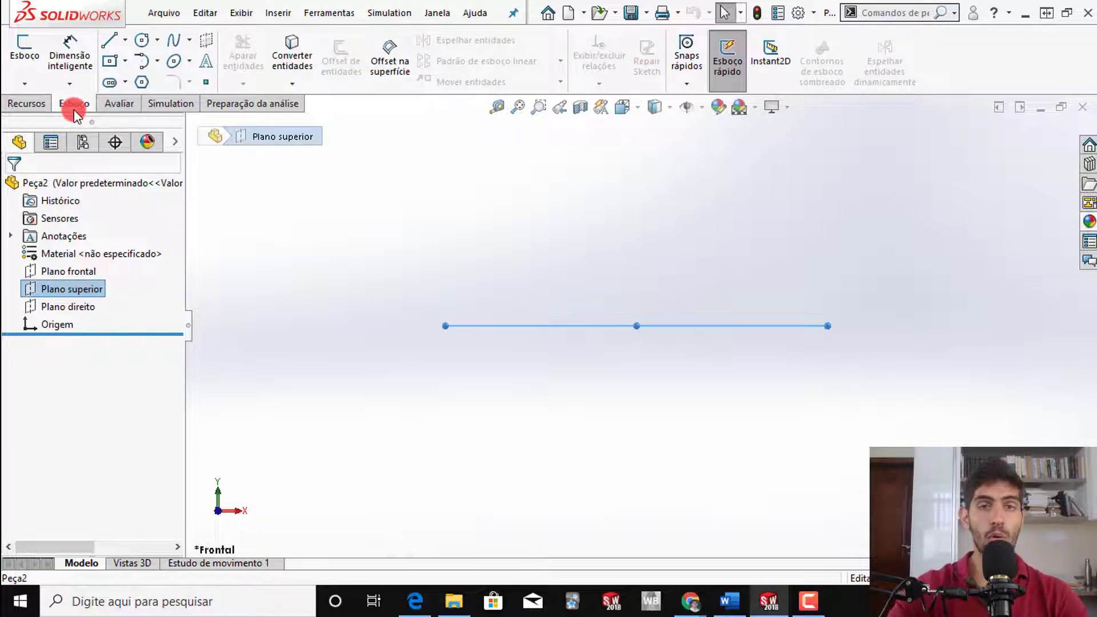
click(140, 45)
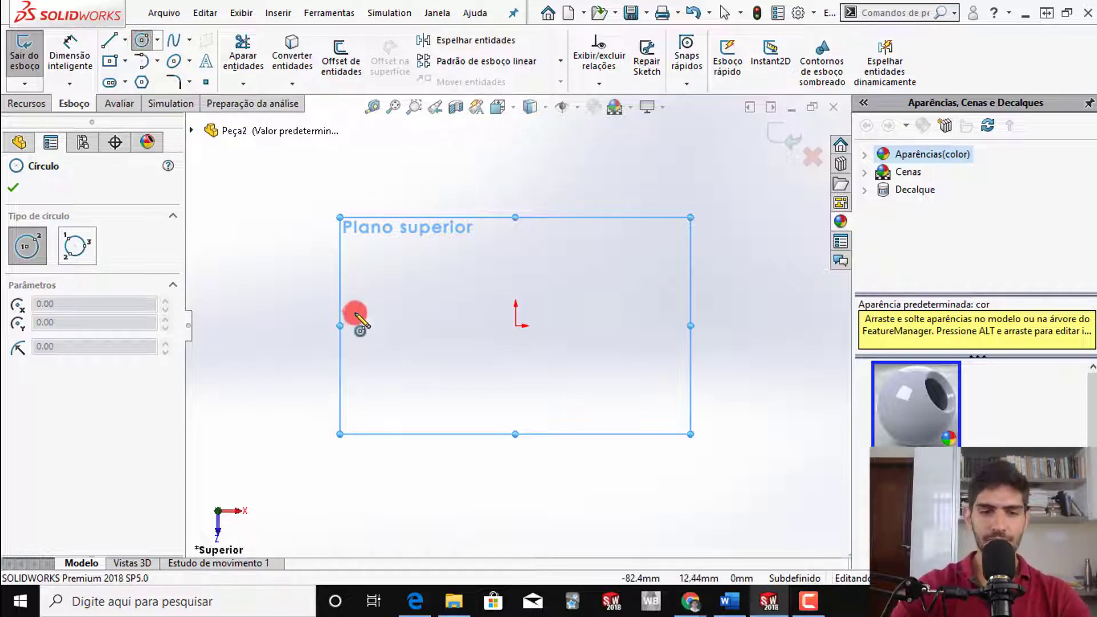
drag(358, 326, 372, 365)
drag(358, 326, 363, 351)
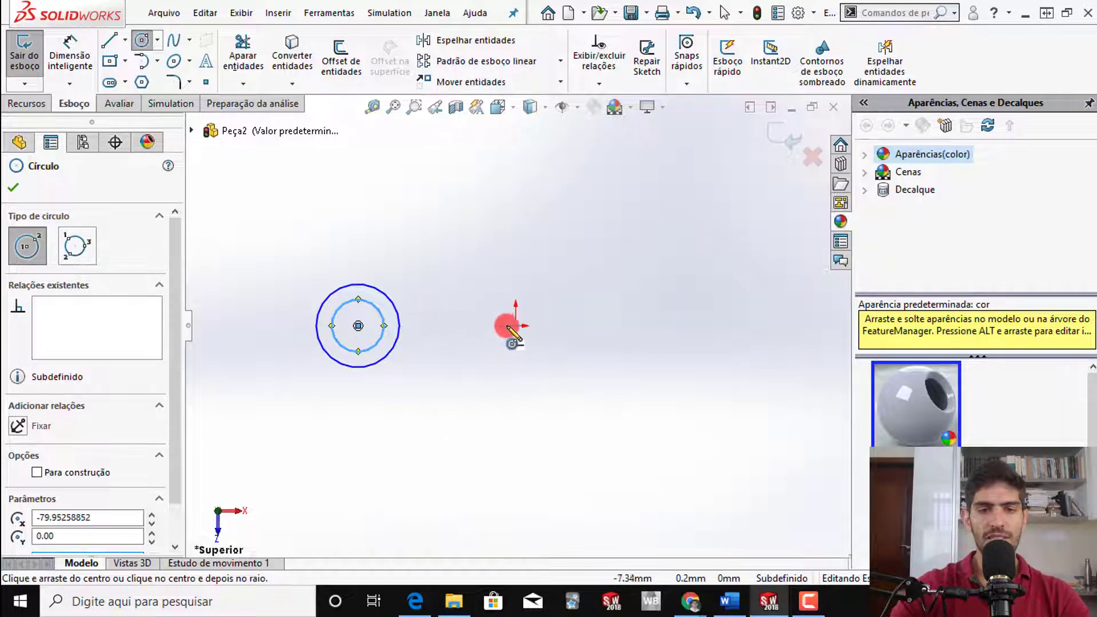
- Draw a second concentric circle pair between the first pair and the origin, and a third pair above and to the right of the origin
drag(475, 326, 483, 350)
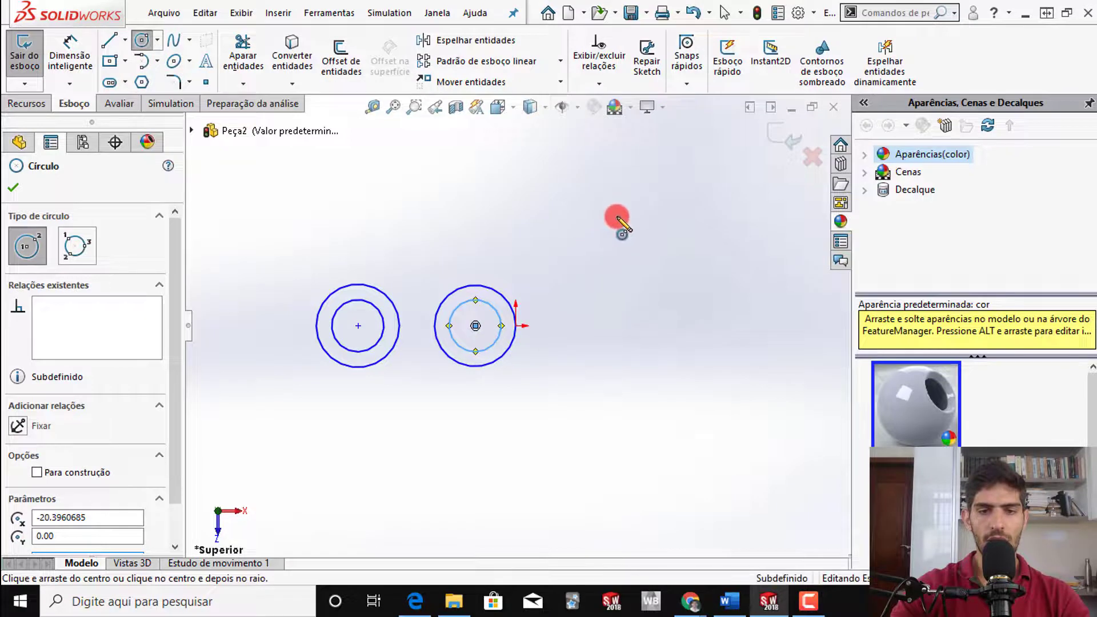
drag(621, 197, 649, 233)
drag(621, 197, 631, 224)
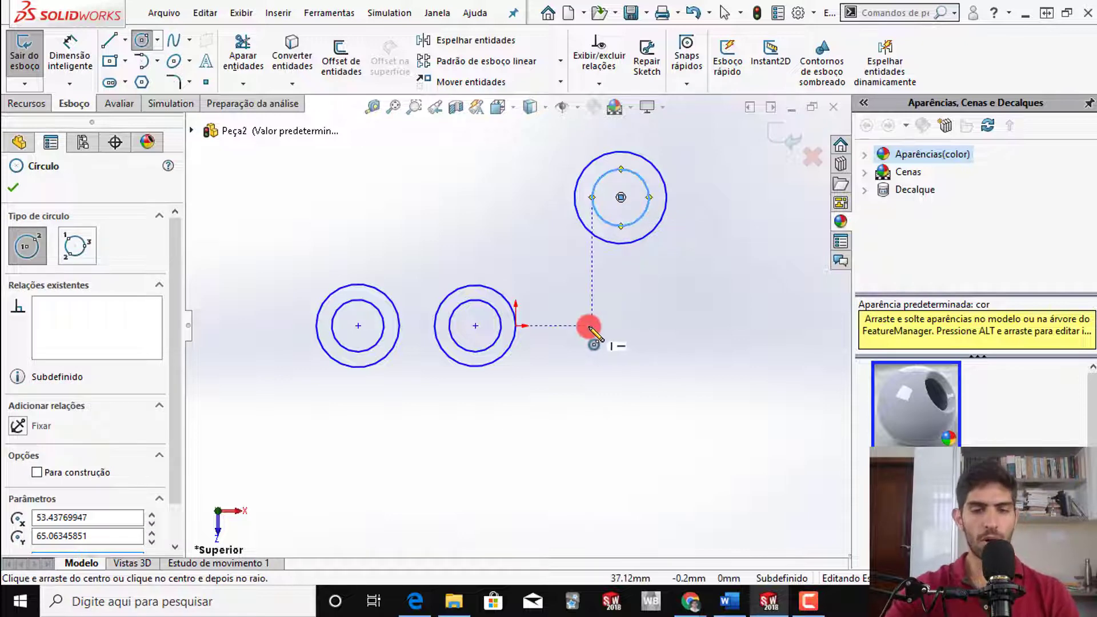
- Switch to the modelo 3d-básico PDF and mark the Ø30,00 and Ø60,00 dimensions in orange
key(alt+Tab)
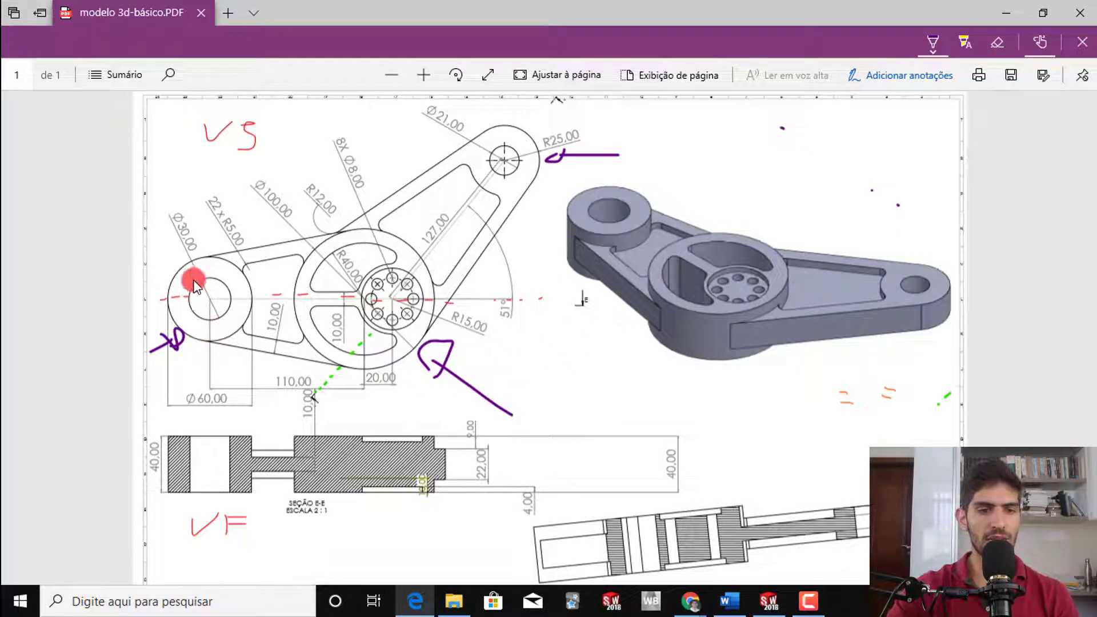
key(Escape)
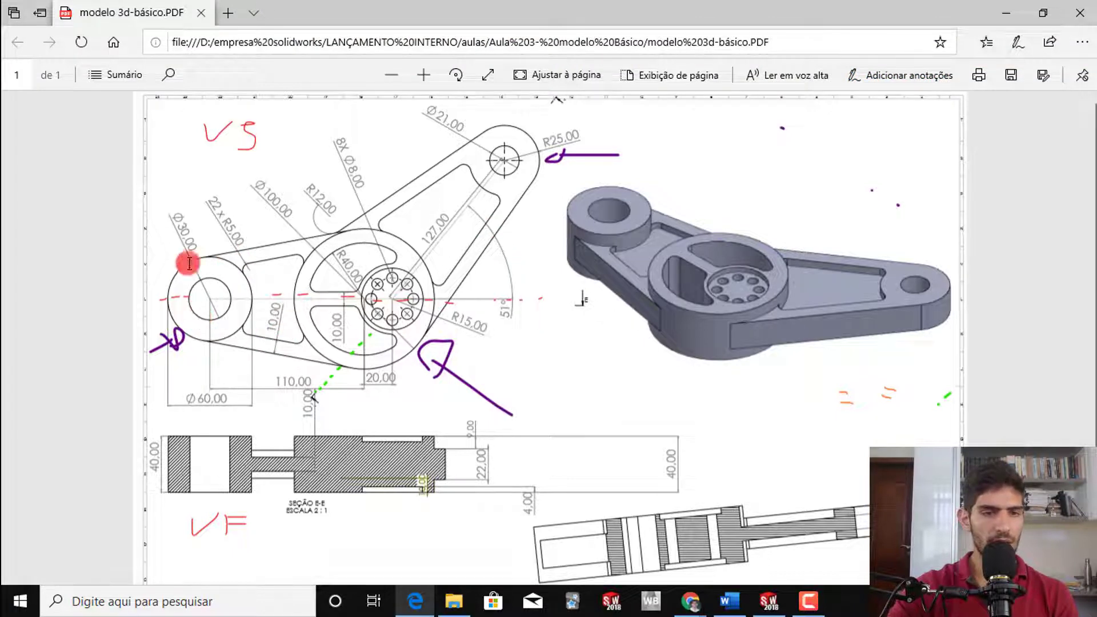
click(920, 77)
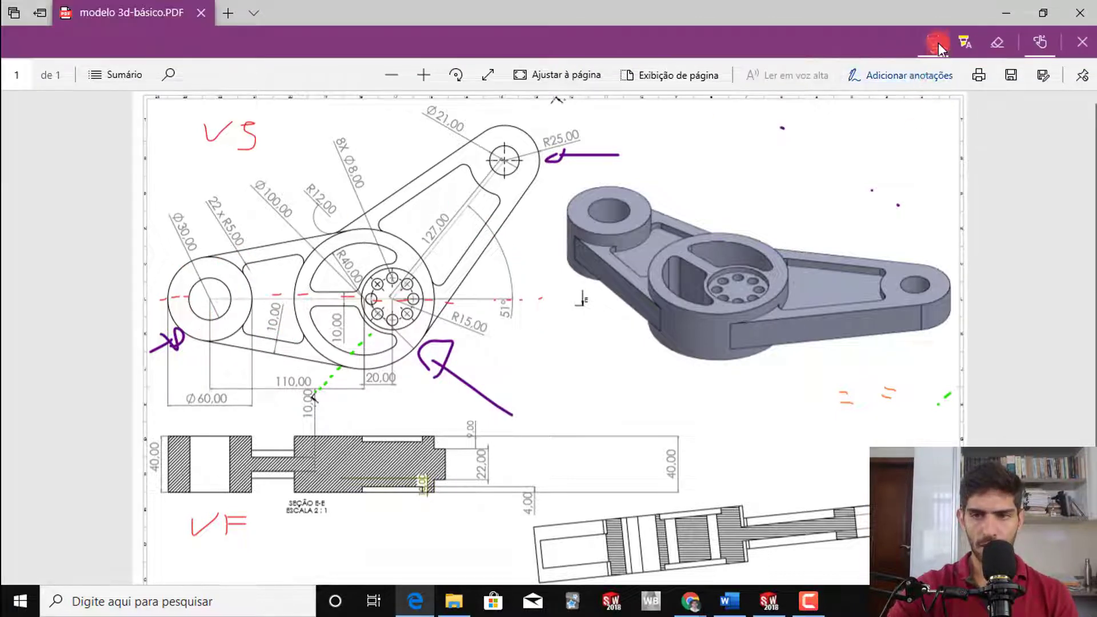
click(935, 42)
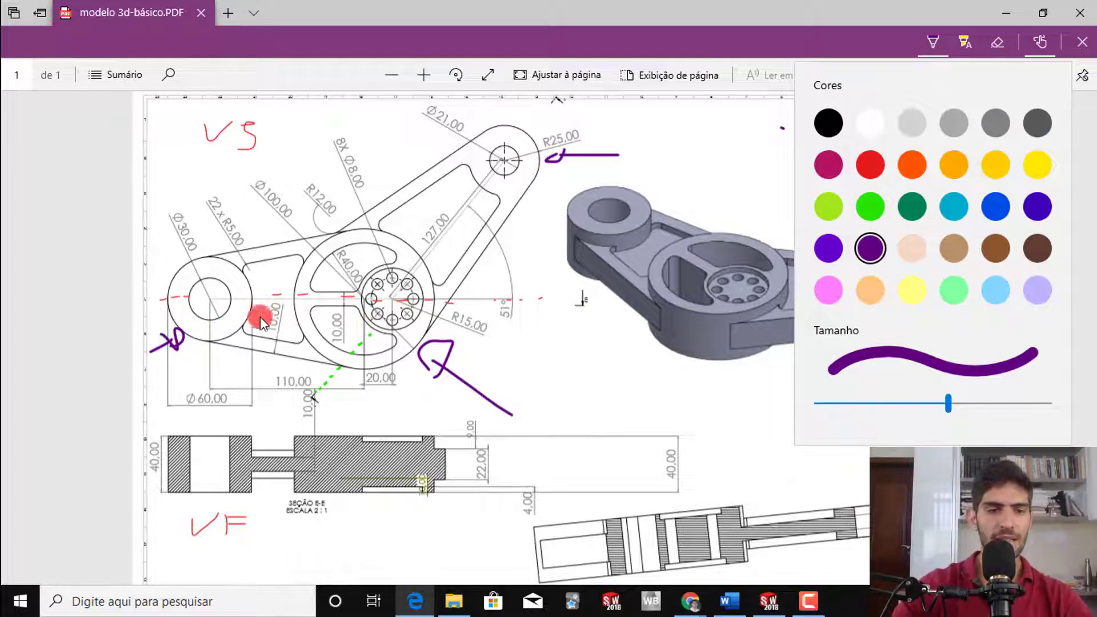
click(168, 232)
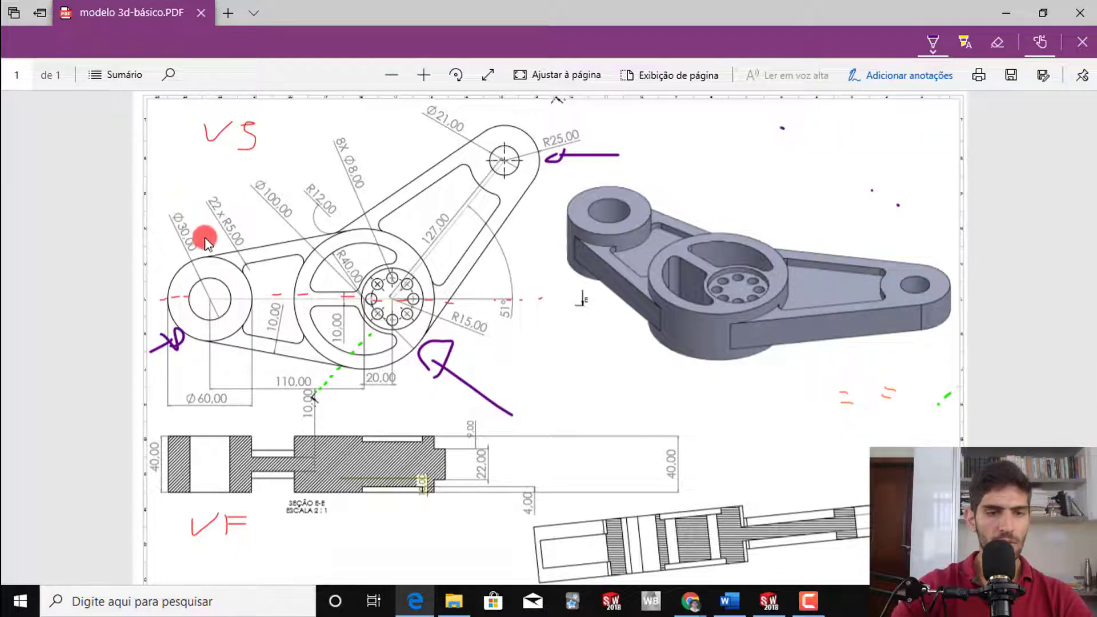
click(937, 50)
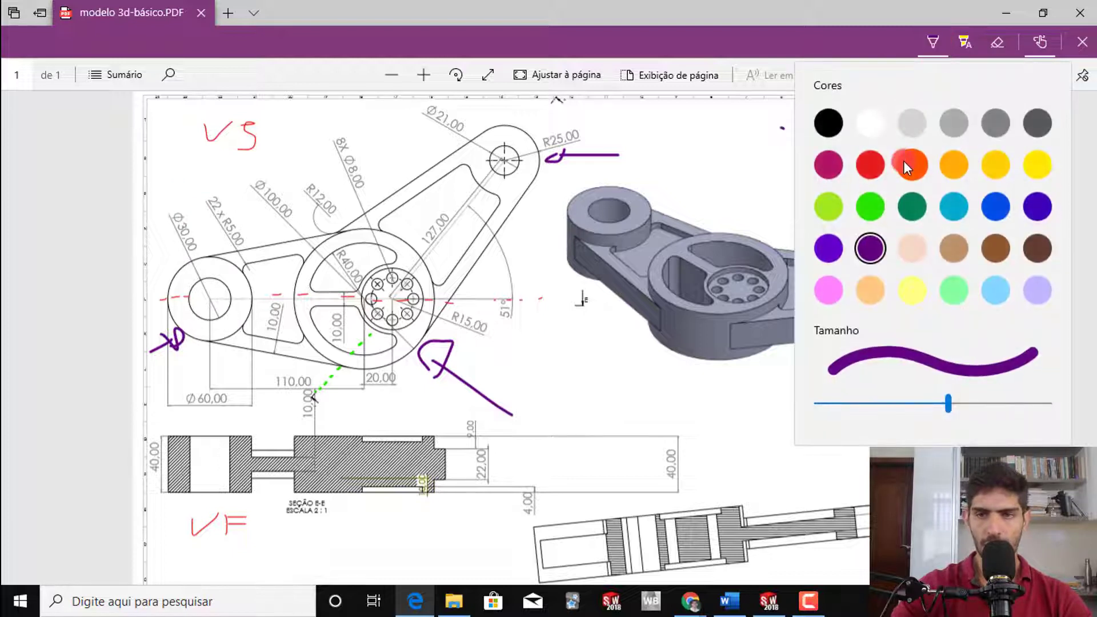
click(905, 163)
click(293, 248)
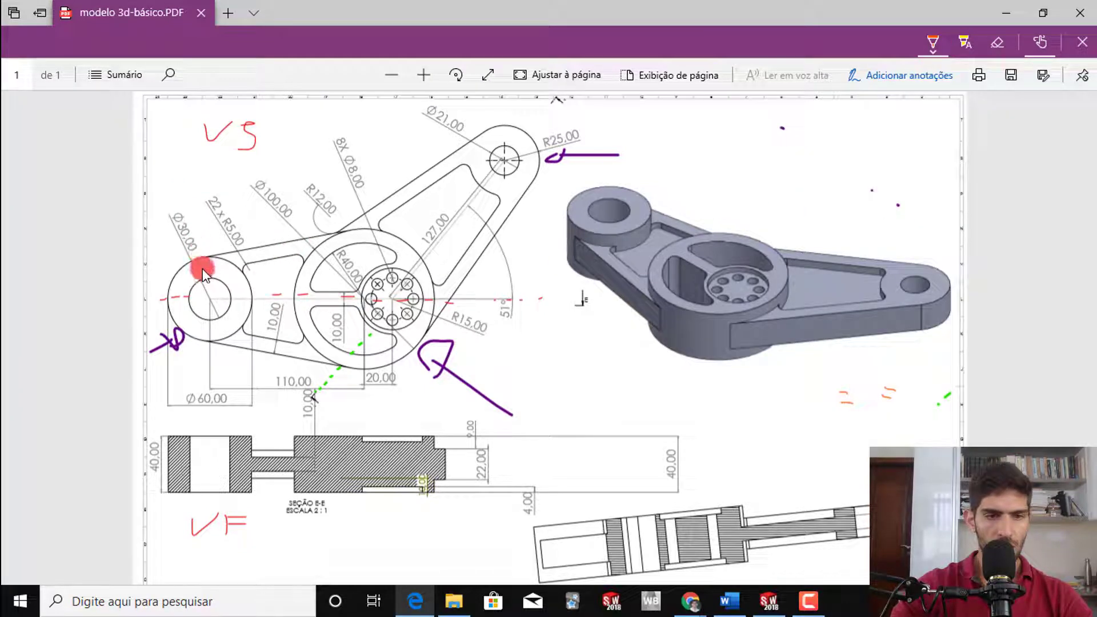
drag(168, 251, 188, 228)
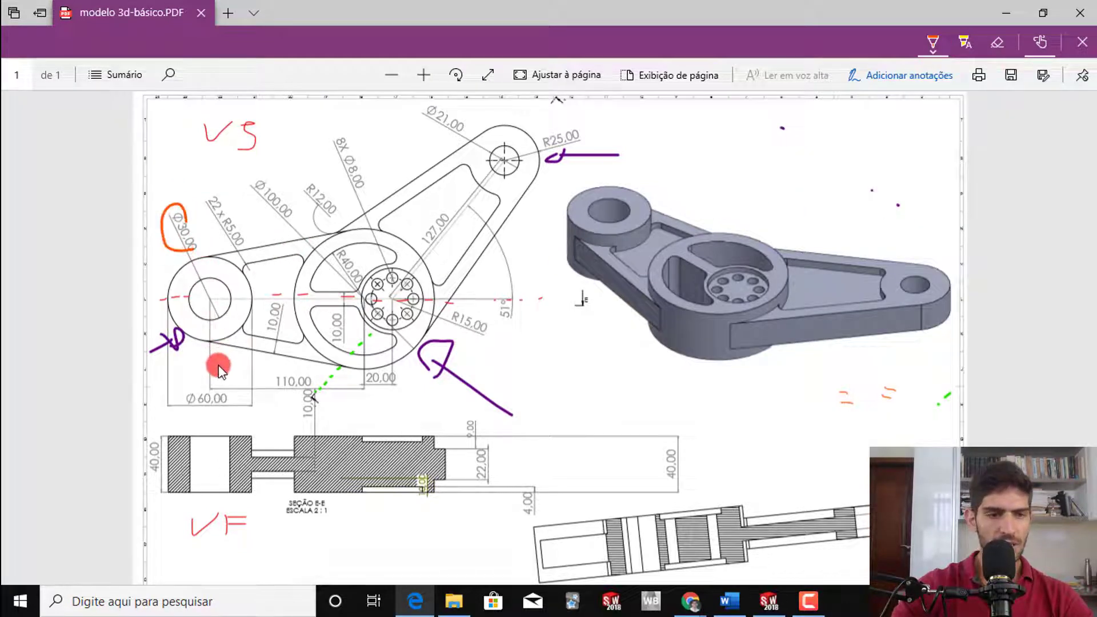
drag(212, 409, 201, 382)
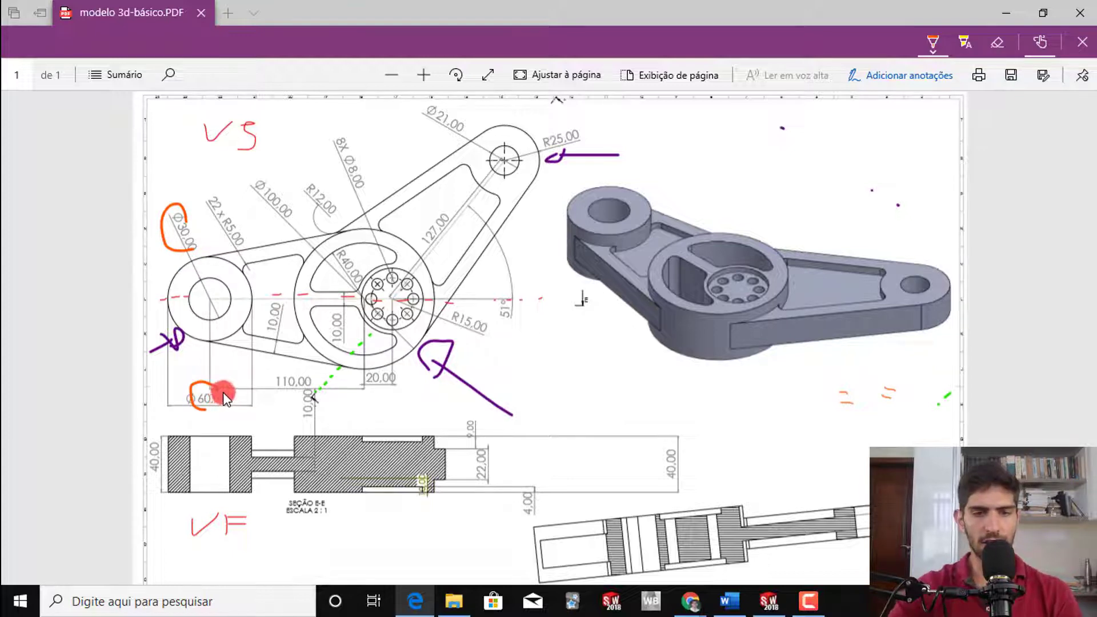
- Switch to SOLIDWORKS and dimension the leftmost circle pair with an outer diameter of 60 mm and an inner diameter of 30 mm
key(alt+Tab)
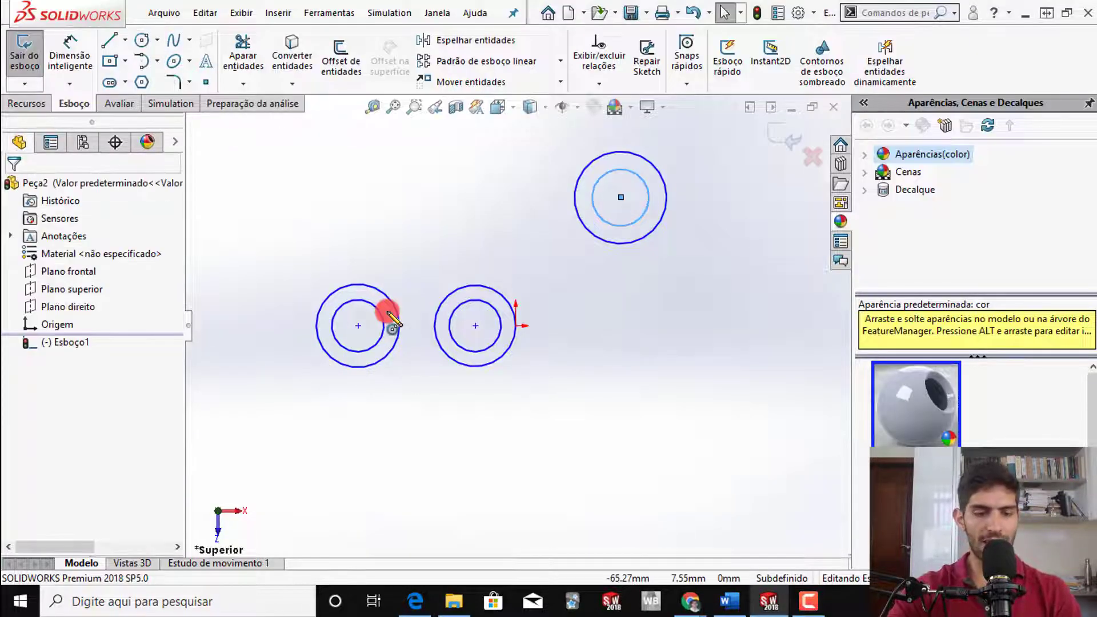
right_click(390, 316)
click(404, 325)
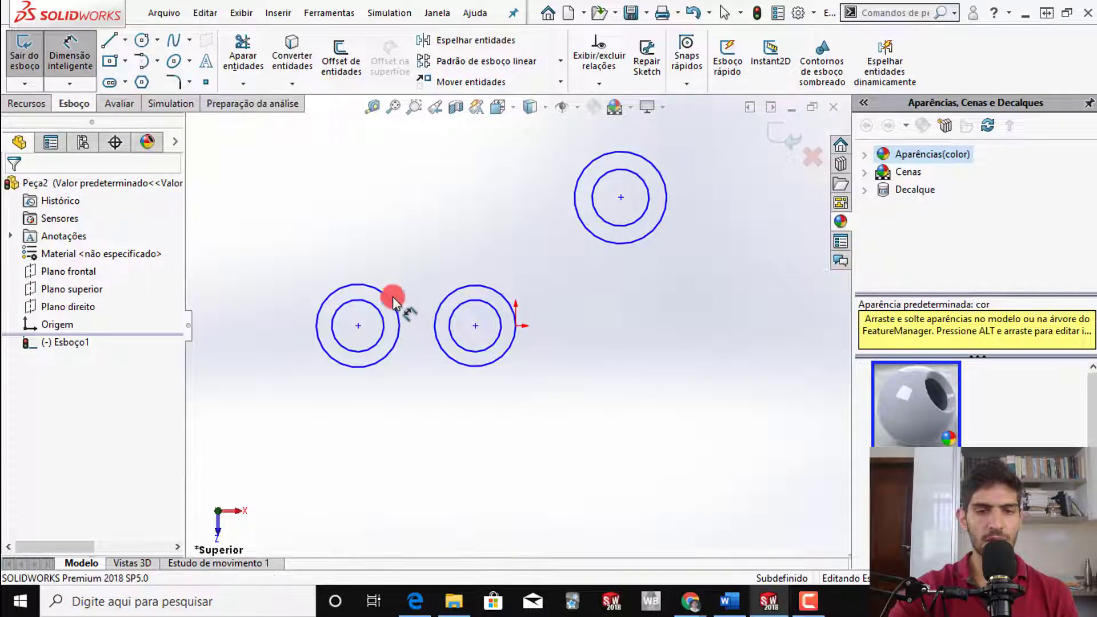
click(356, 284)
click(343, 261)
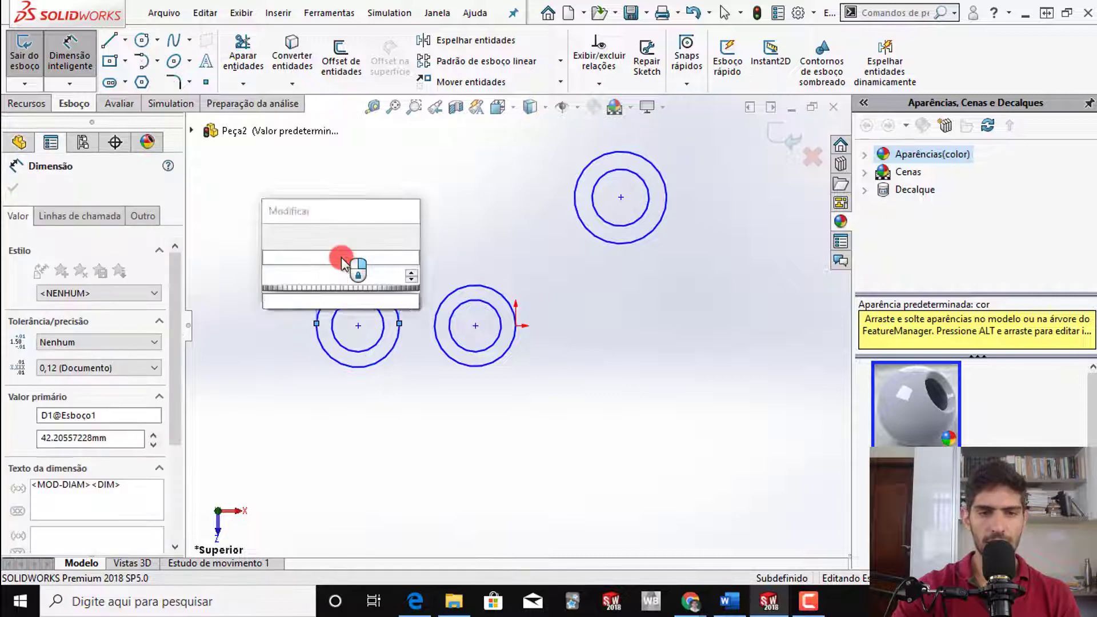
text(60)
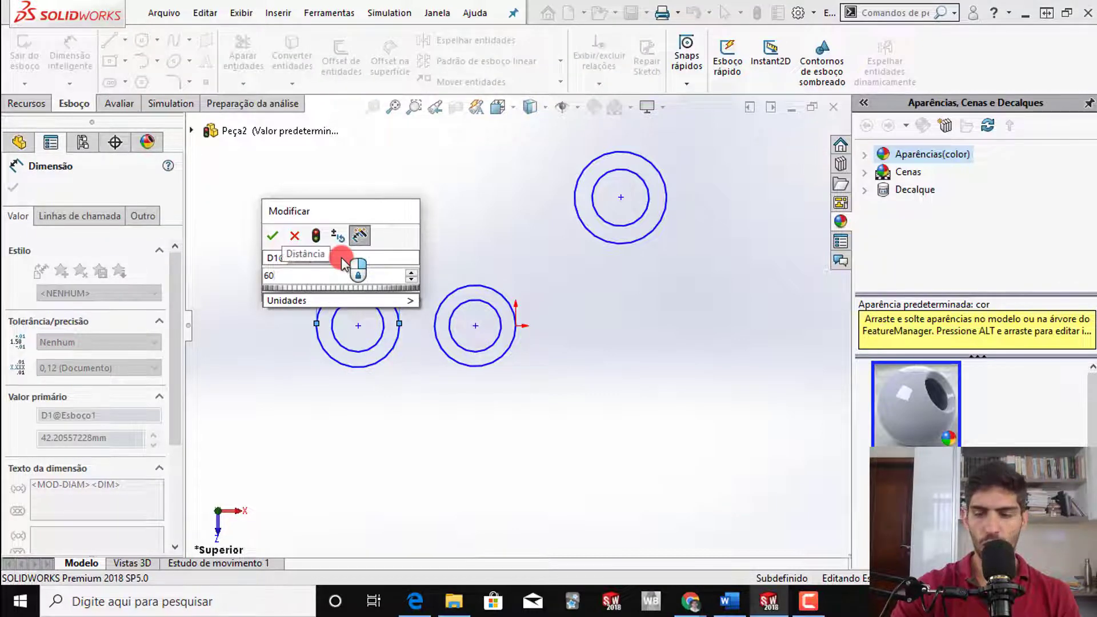
key(Return)
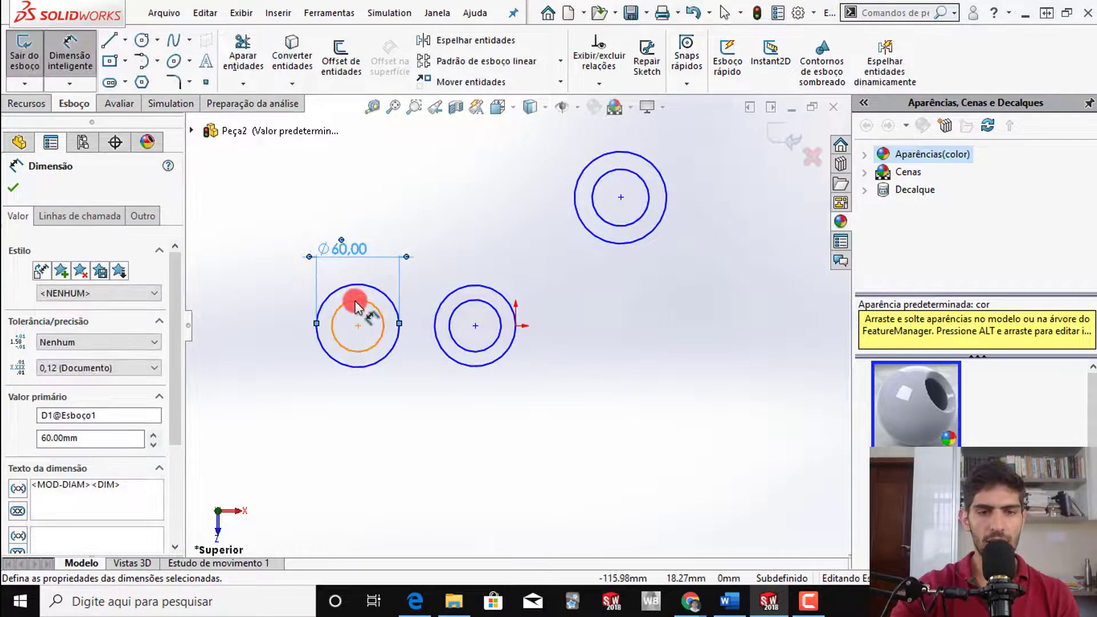
click(356, 306)
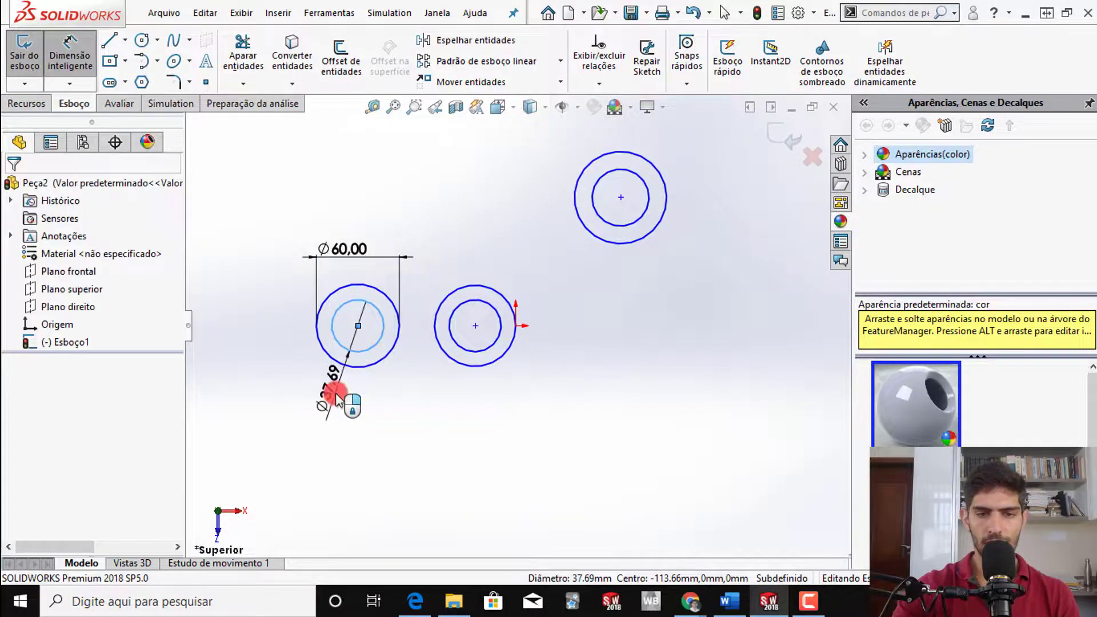
click(336, 400)
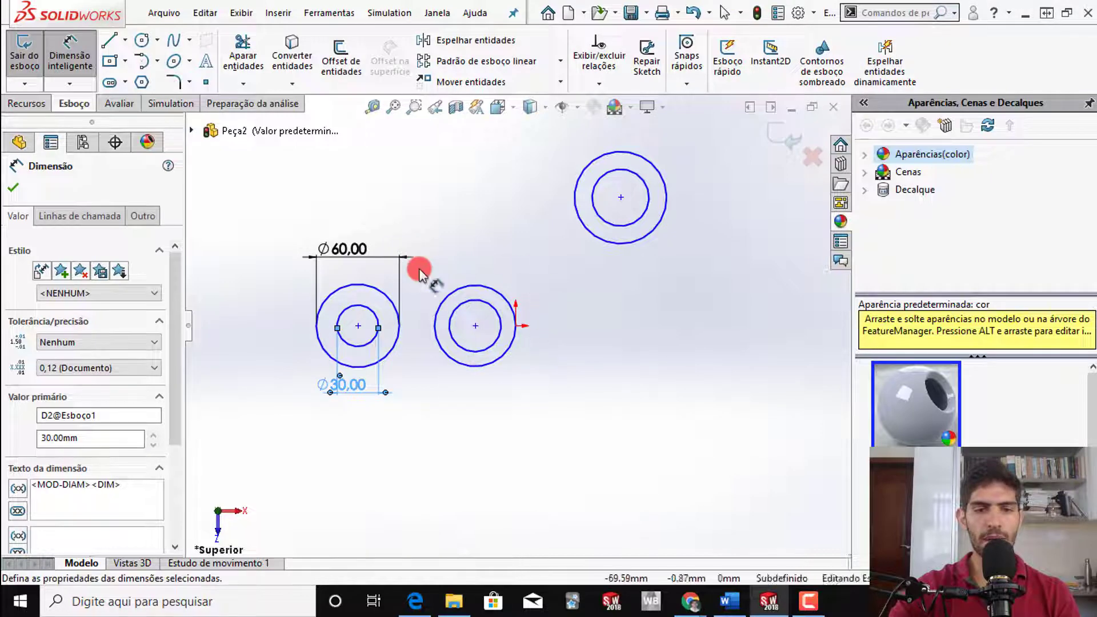
- Circle the Ø100,00 and R40,00 dimensions in orange on the PDF drawing, and return to SOLIDWORKS
key(alt+Tab)
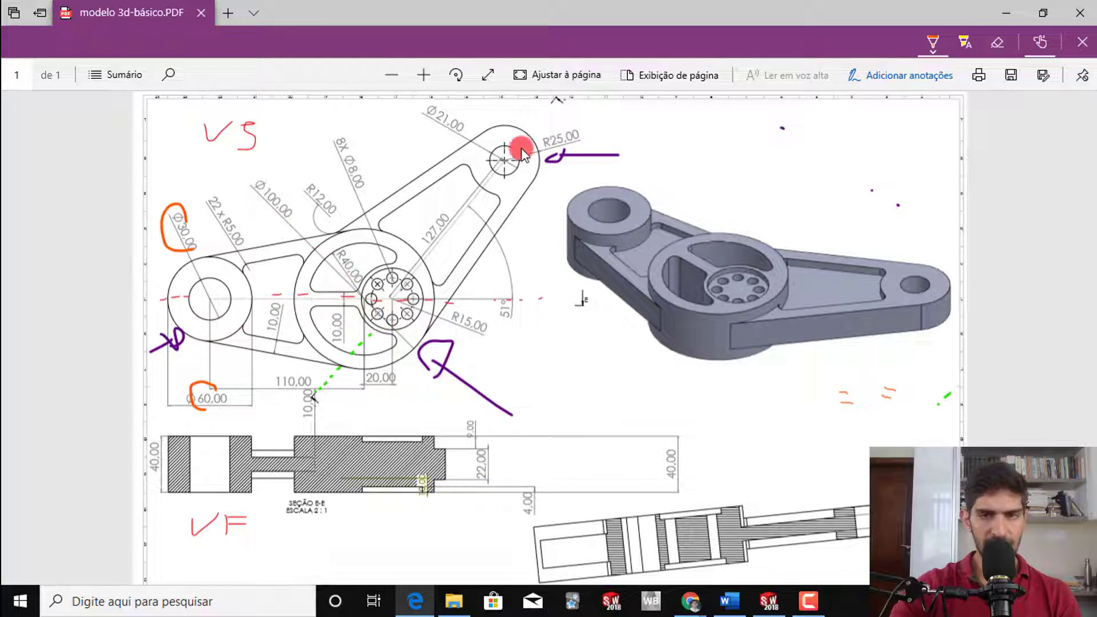
mouse_move(292, 224)
mouse_down()
mouse_move(238, 186)
mouse_move(294, 203)
mouse_up()
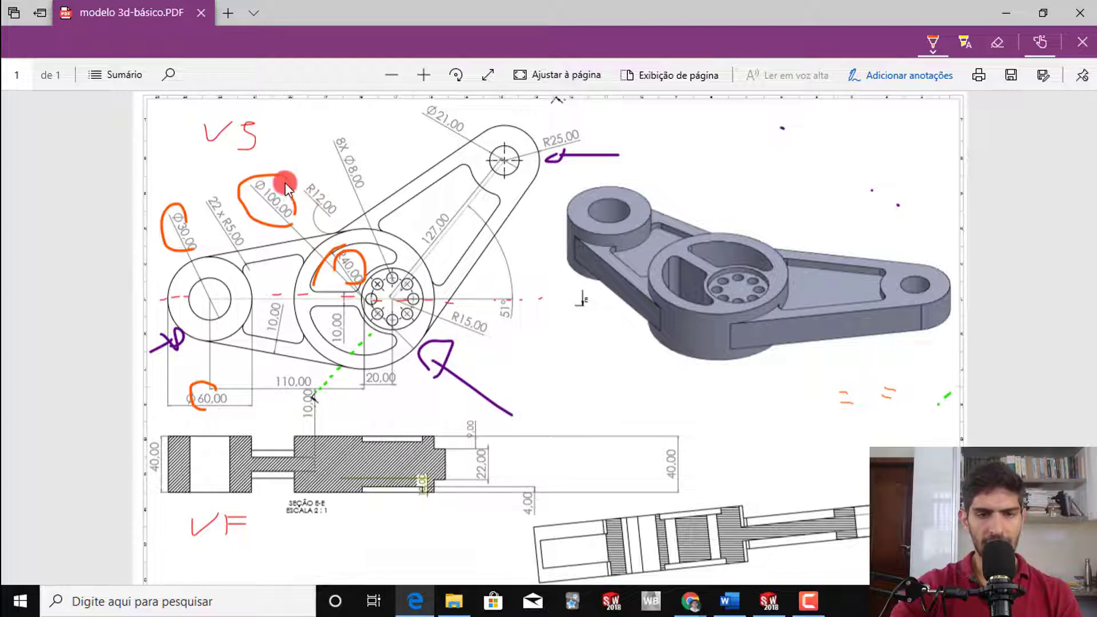
key(alt+Tab)
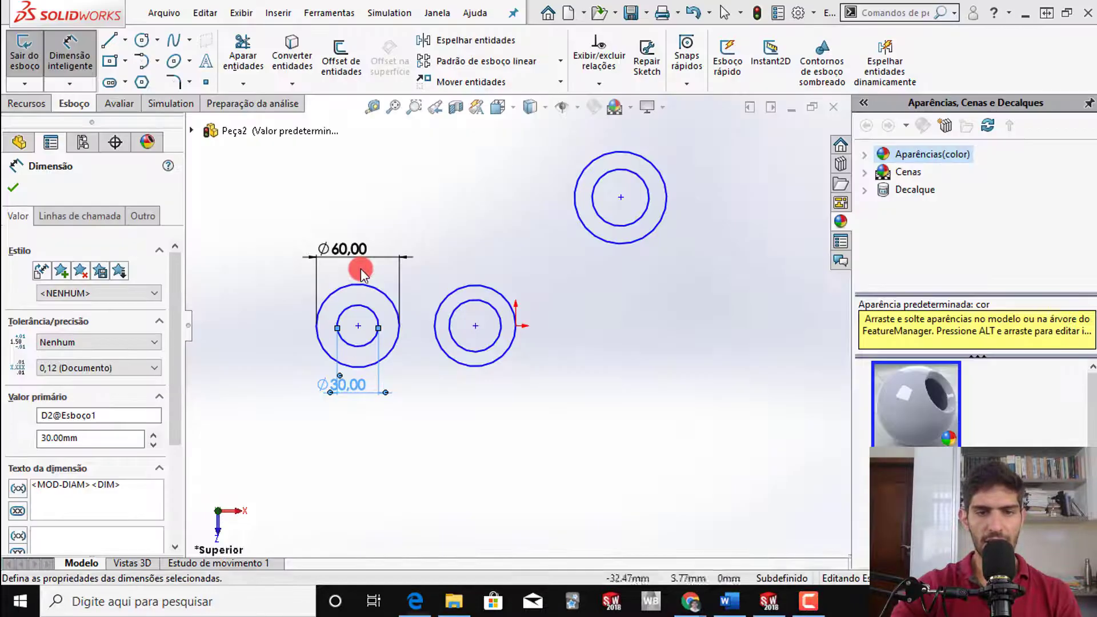
- Dimension the middle circle pair with an outer diameter of 100 mm and an inner diameter of 40 mm, and check the PDF drawing
click(459, 286)
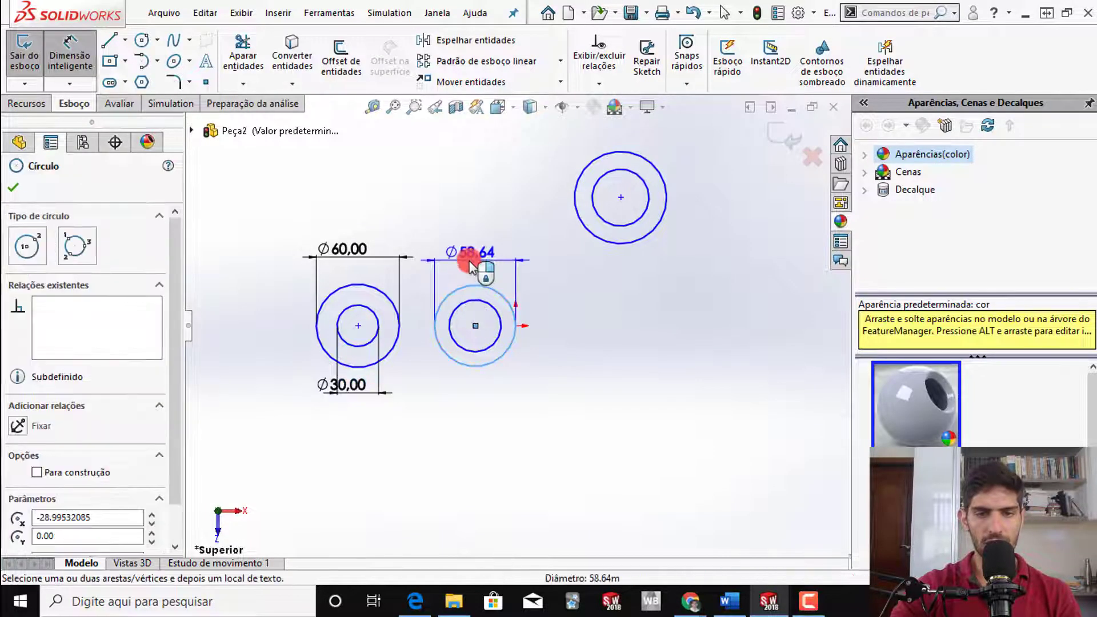
click(471, 265)
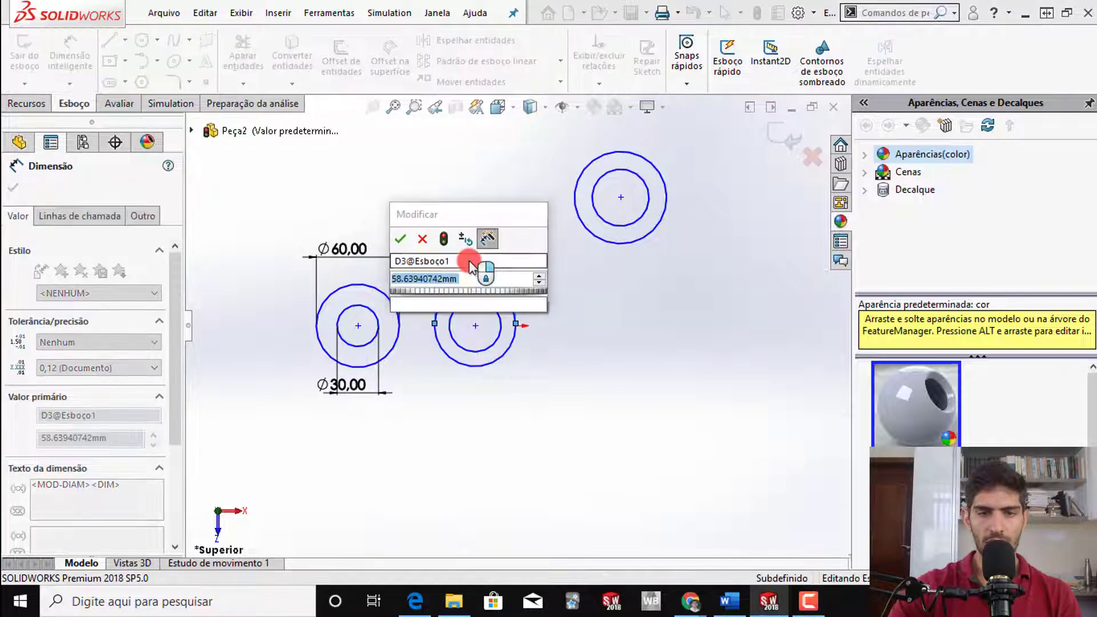
text(100)
key(Return)
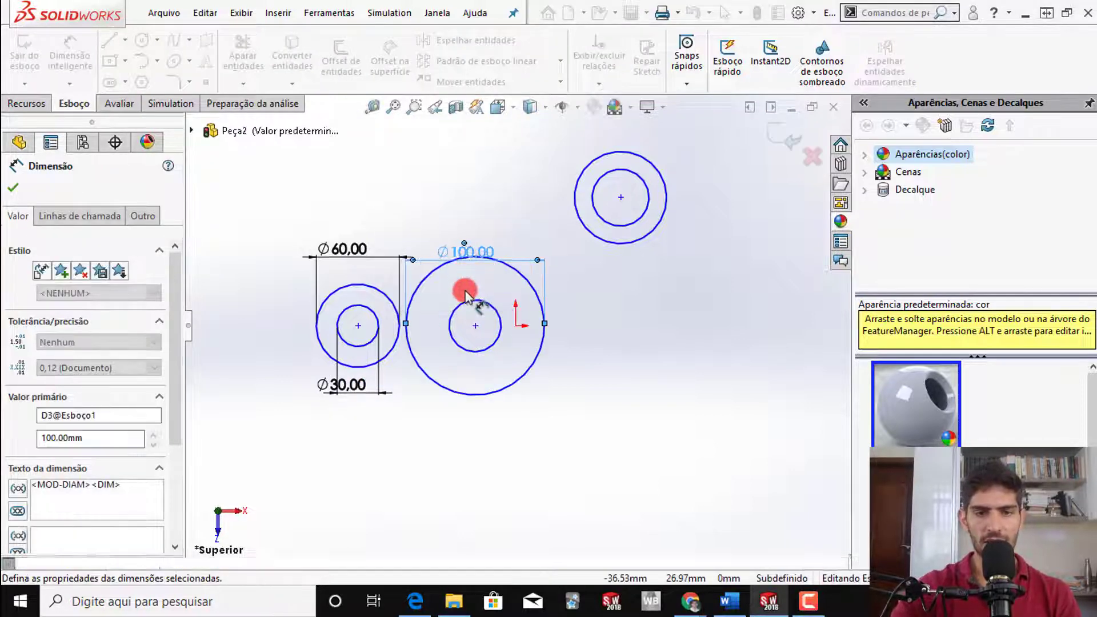
click(467, 300)
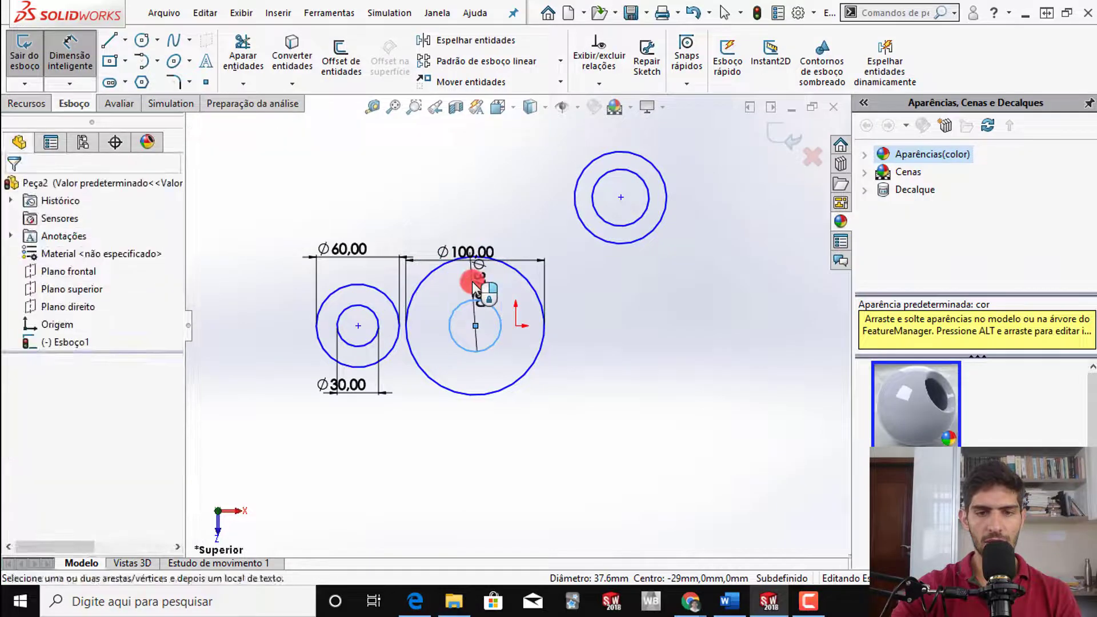
click(472, 284)
text(40.00mm)
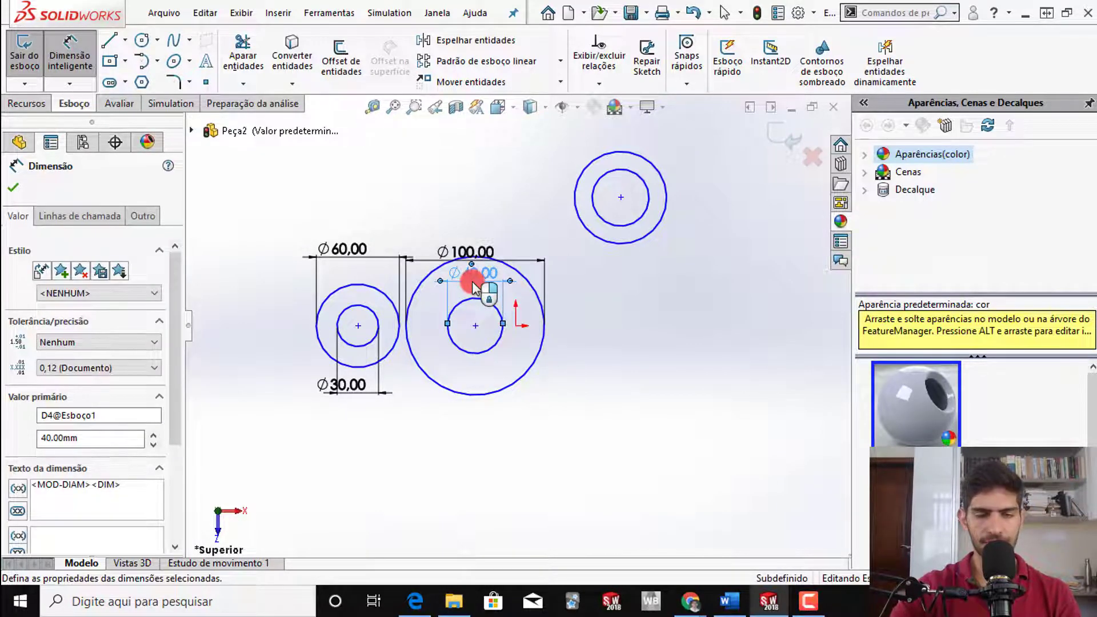
key(alt+Tab)
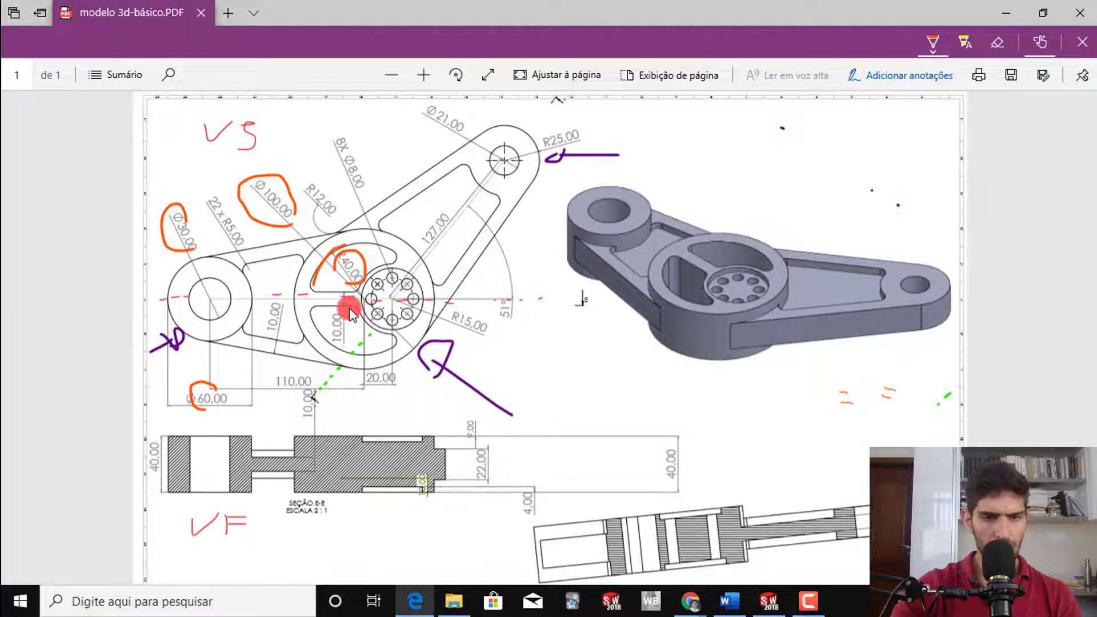
key(alt+Tab)
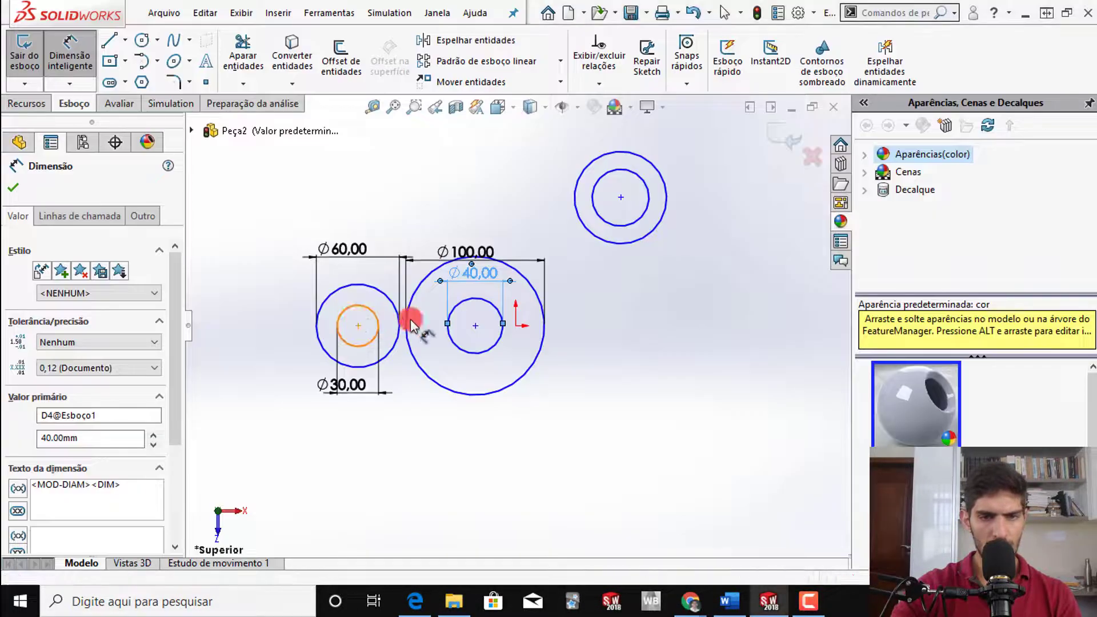
- Change the diameter of the middle pair's inner circle to 80 mm
double_click(479, 278)
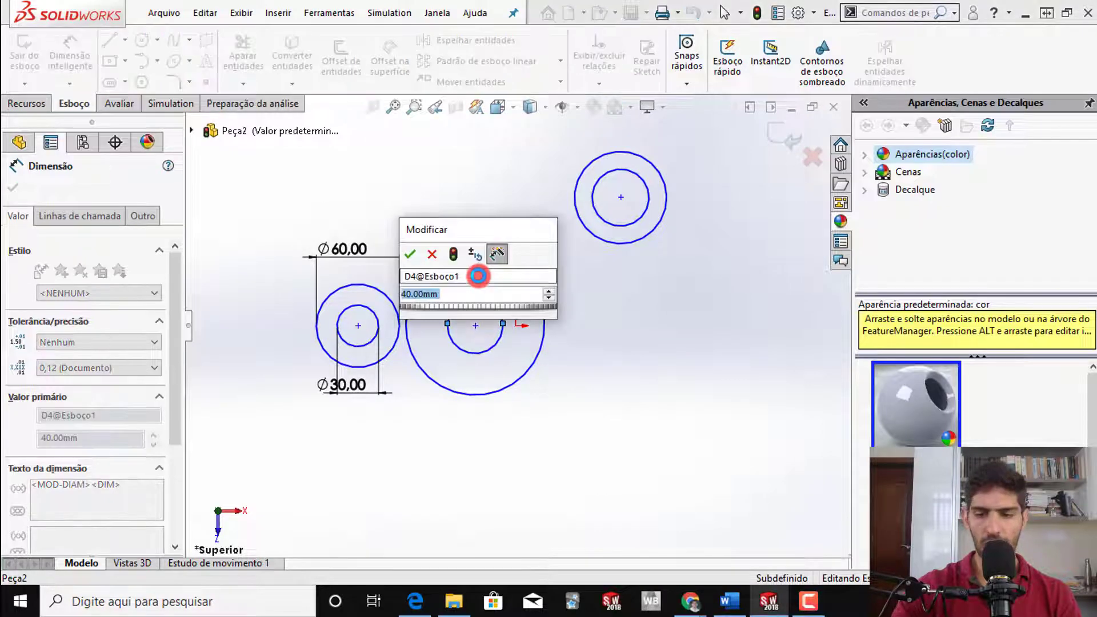
text(8)
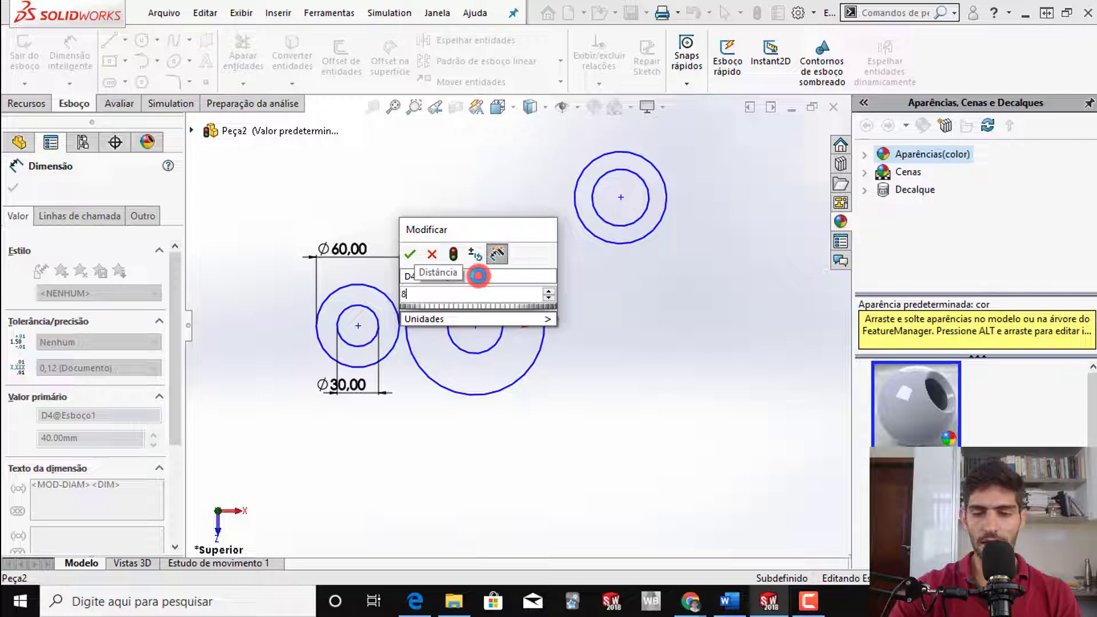
text(0)
key(Return)
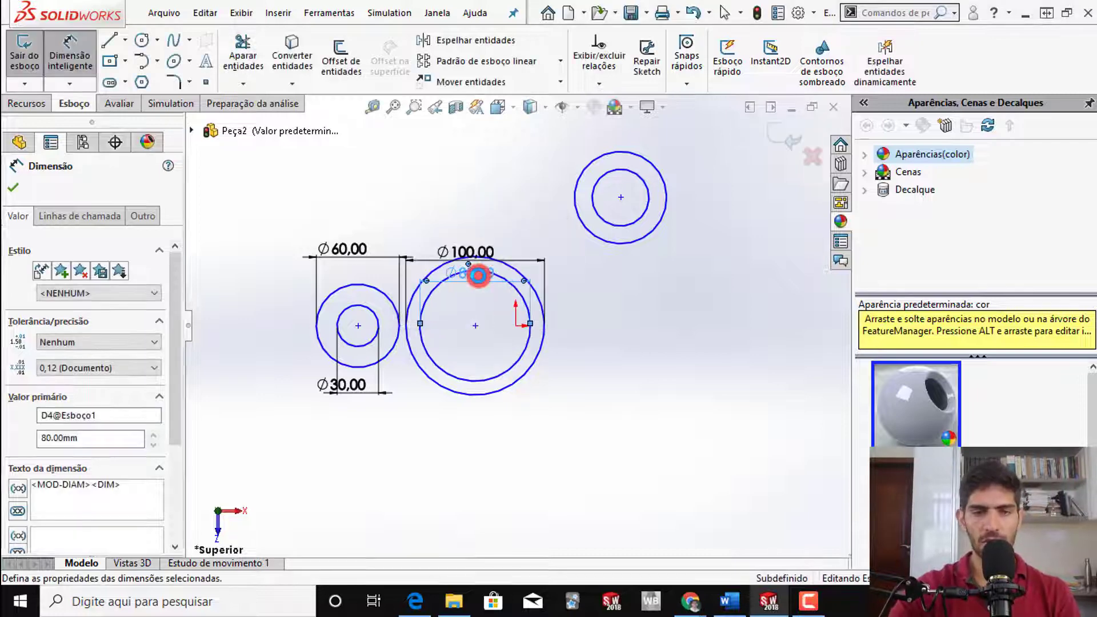
click(617, 325)
- Check the R25,00 dimension on the PDF drawing, and dimension the outer circle of the upper-right pair in SOLIDWORKS with a 50 mm diameter
key(alt+Tab)
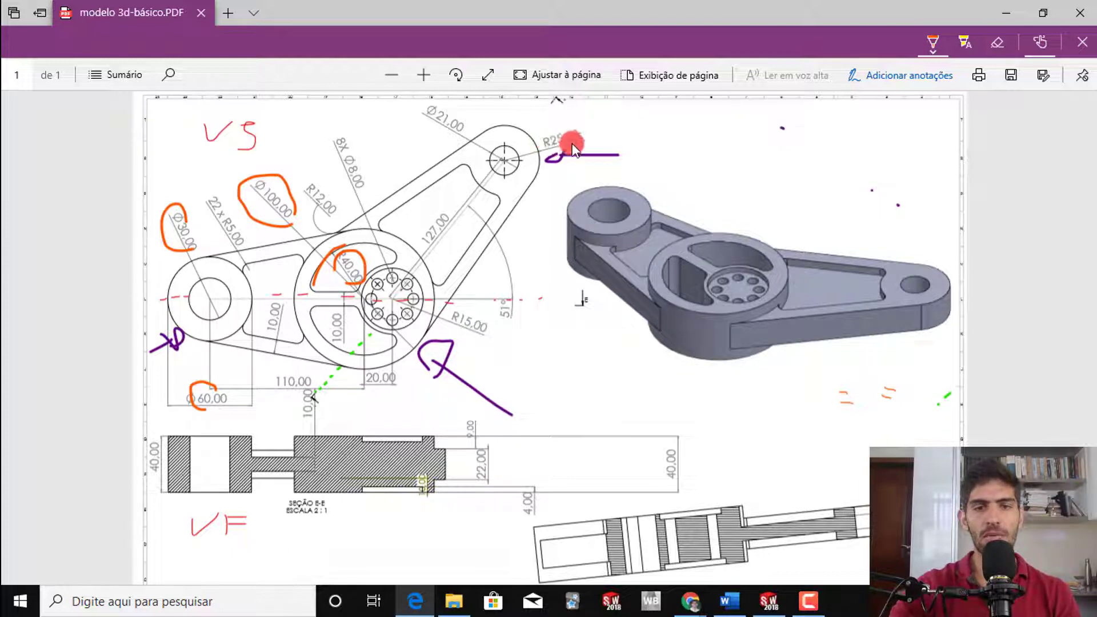
key(alt+Tab)
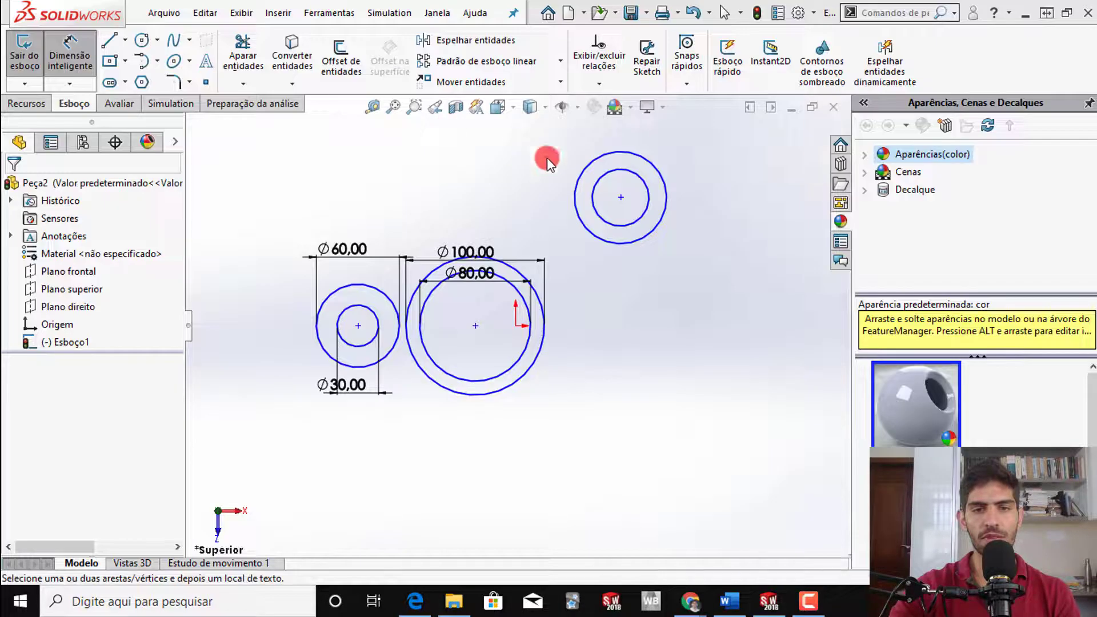
click(591, 245)
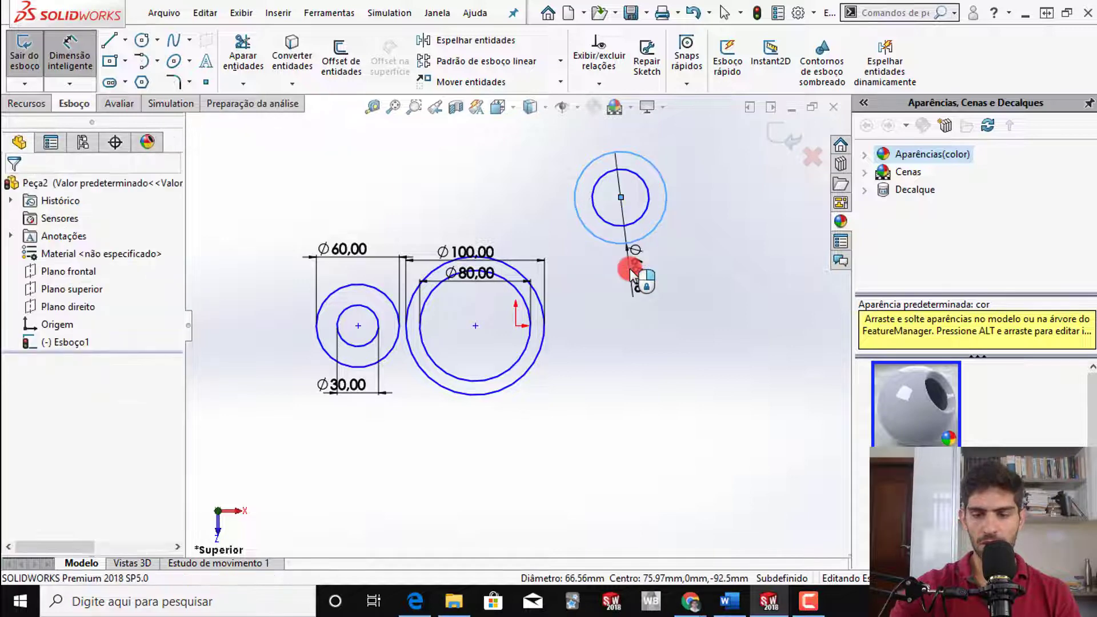
click(632, 273)
click(631, 273)
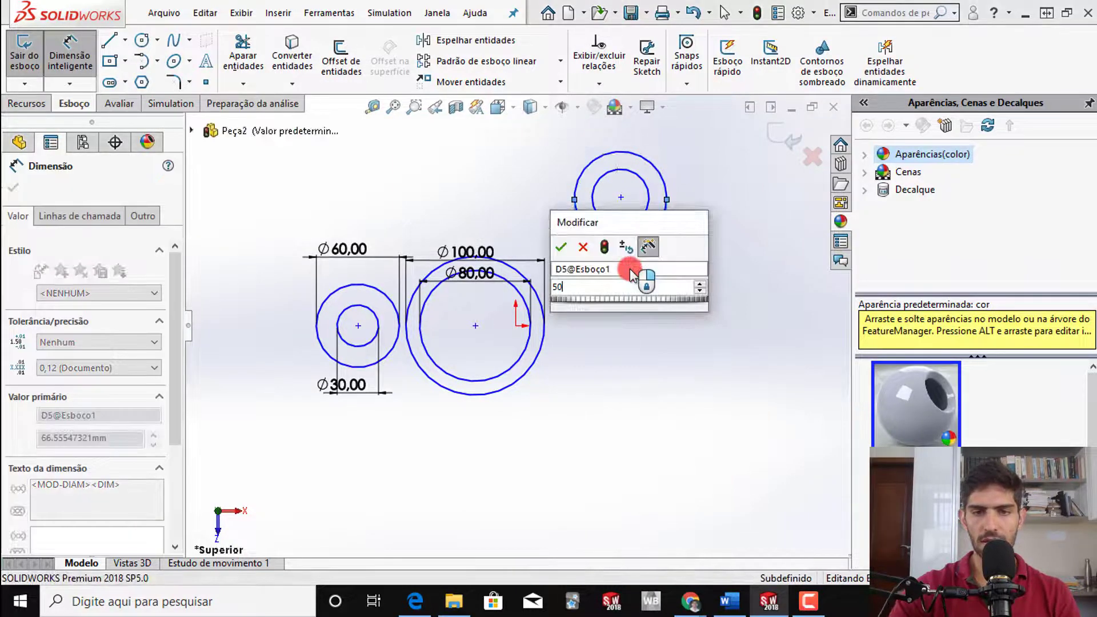
key(Return)
double_click(631, 268)
text(50)
key(Return)
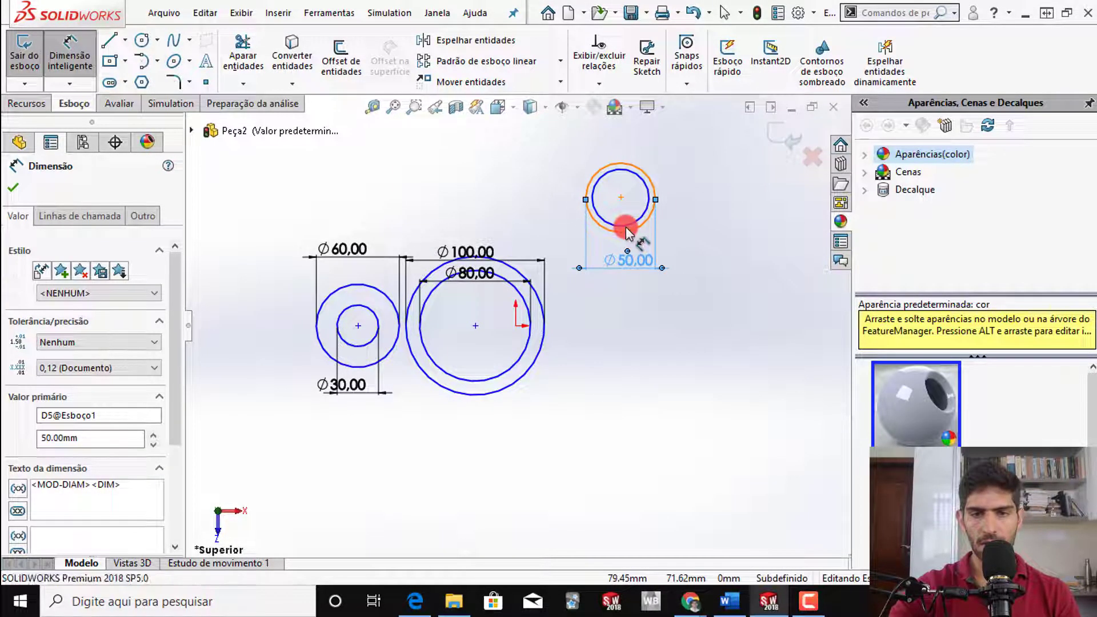
- Dimension the inner circle of the upper-right pair with a 21 mm diameter and leave the dimension tool
click(619, 225)
key(Escape)
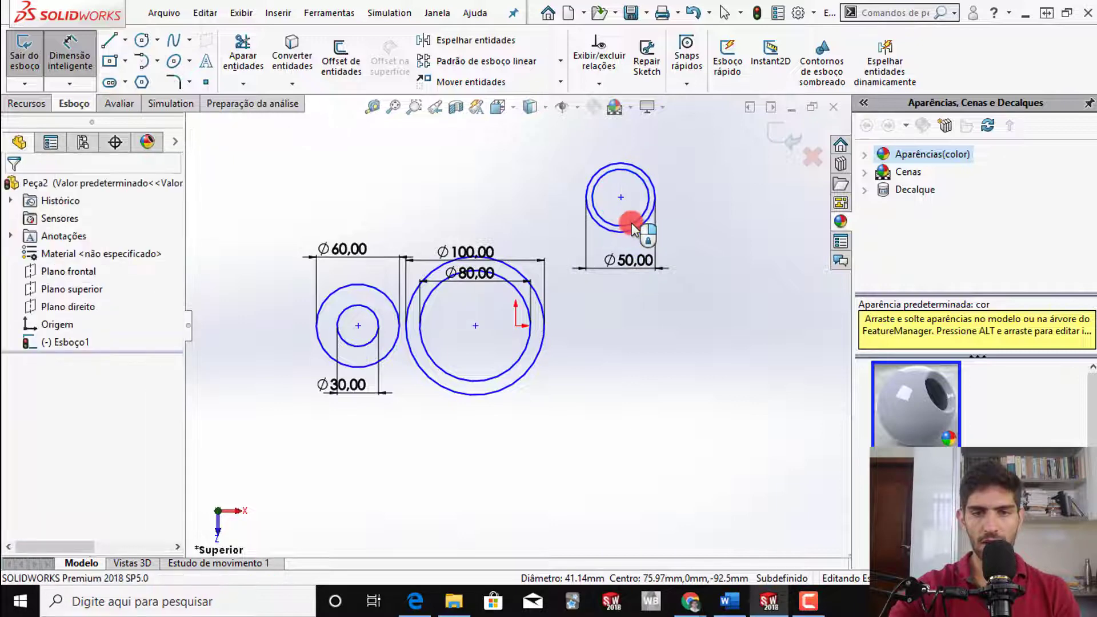
drag(631, 224, 603, 208)
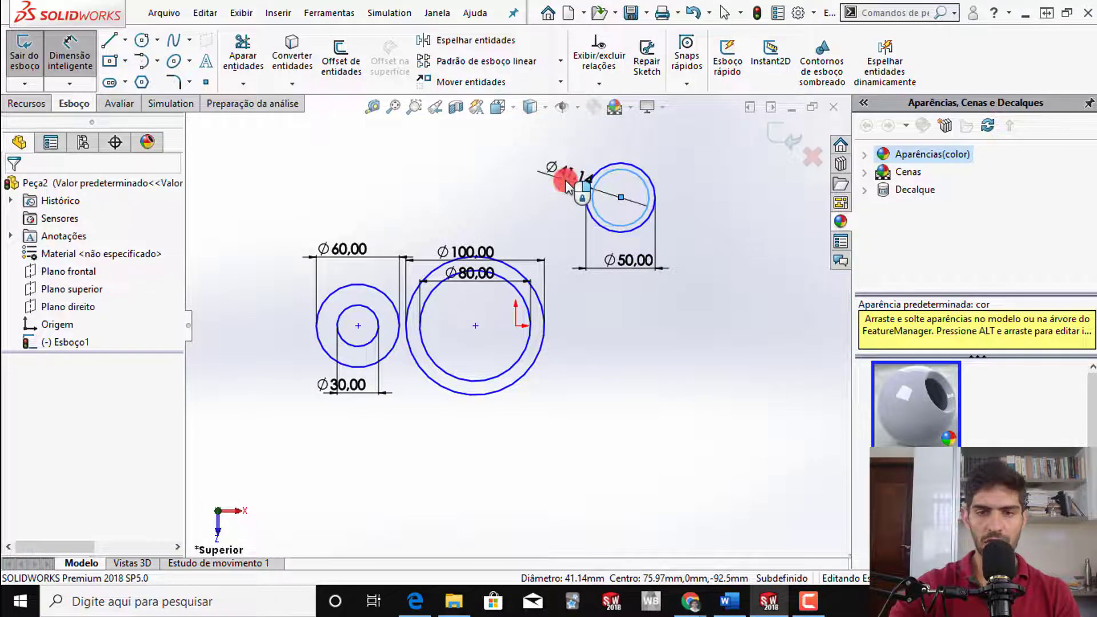
click(565, 182)
text(21)
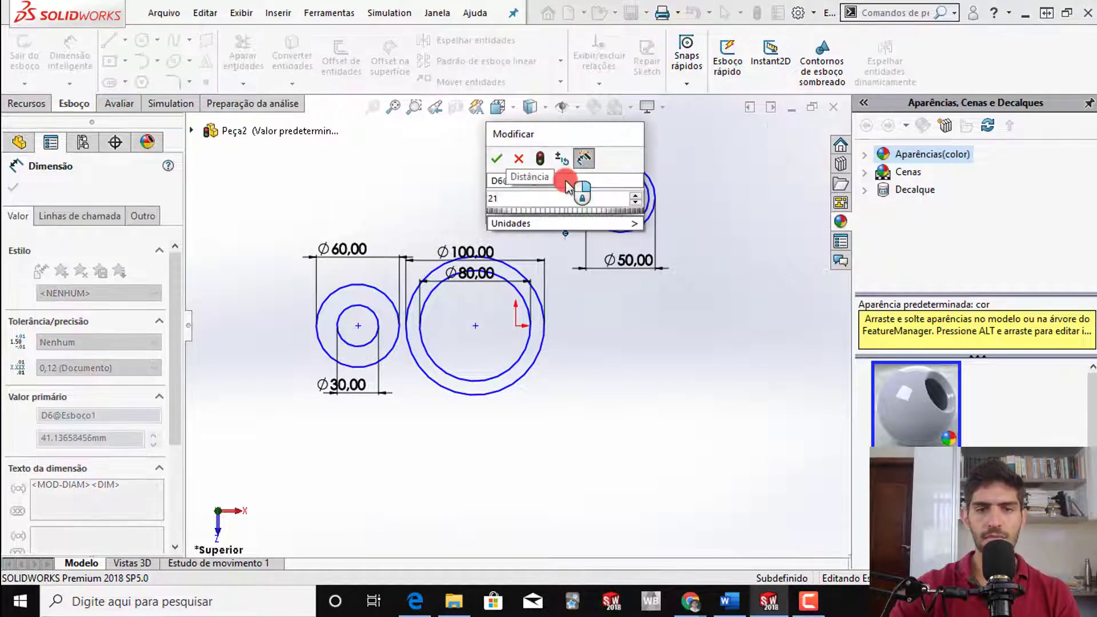
key(Return)
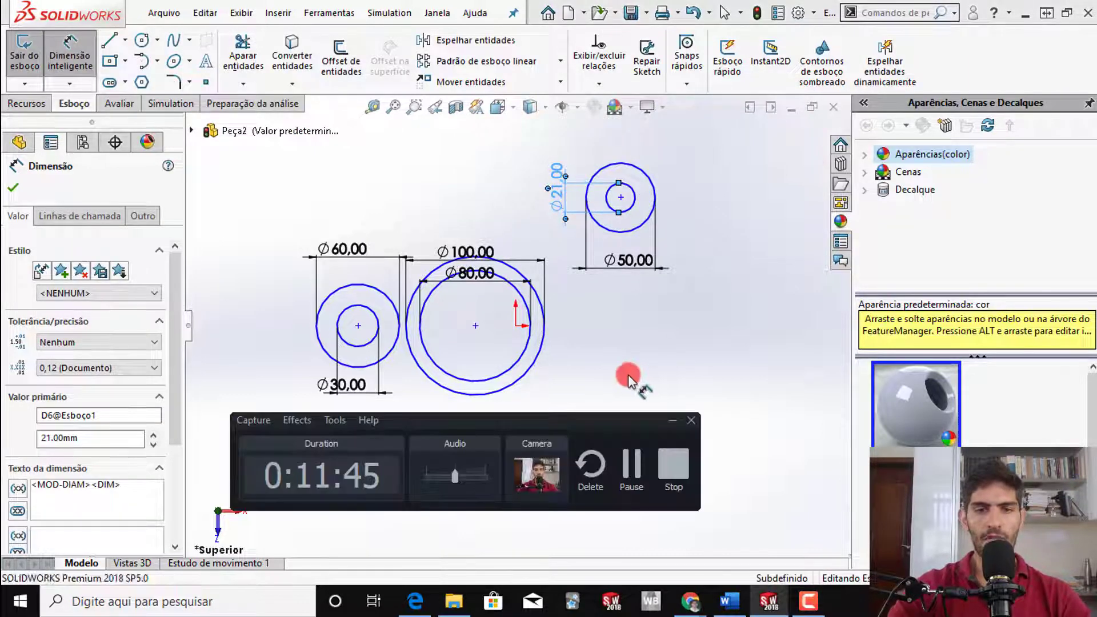
key(Escape)
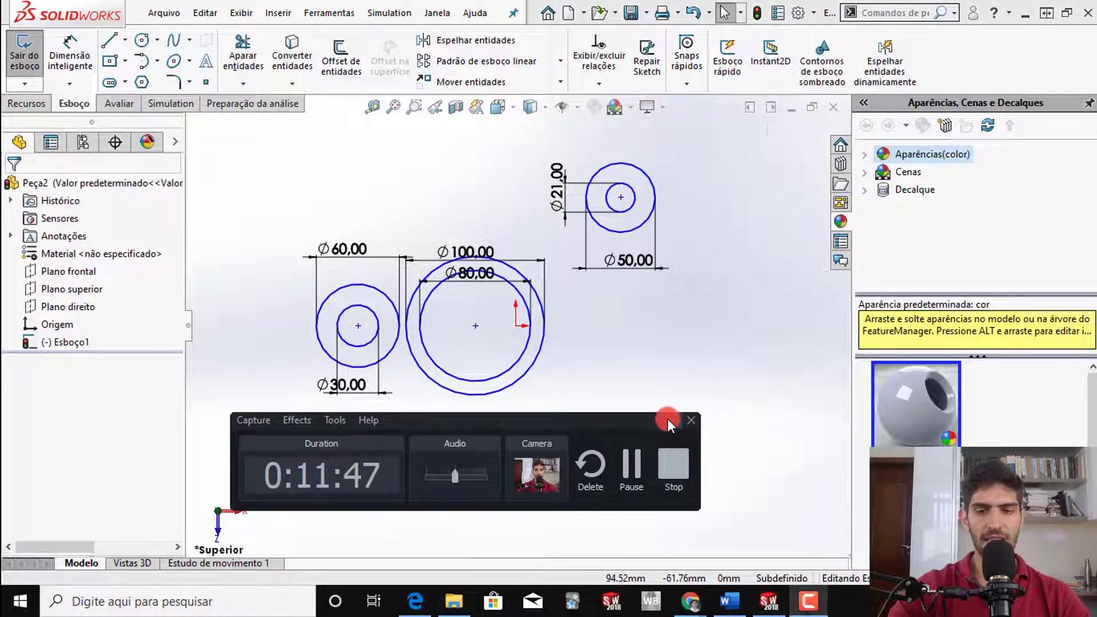
click(672, 420)
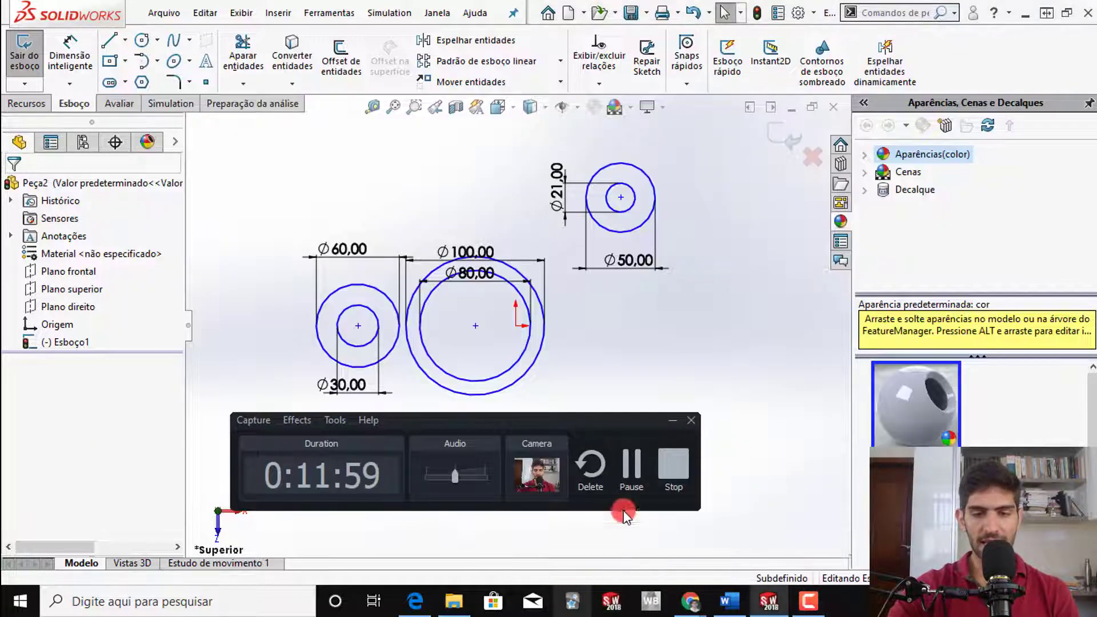
click(664, 423)
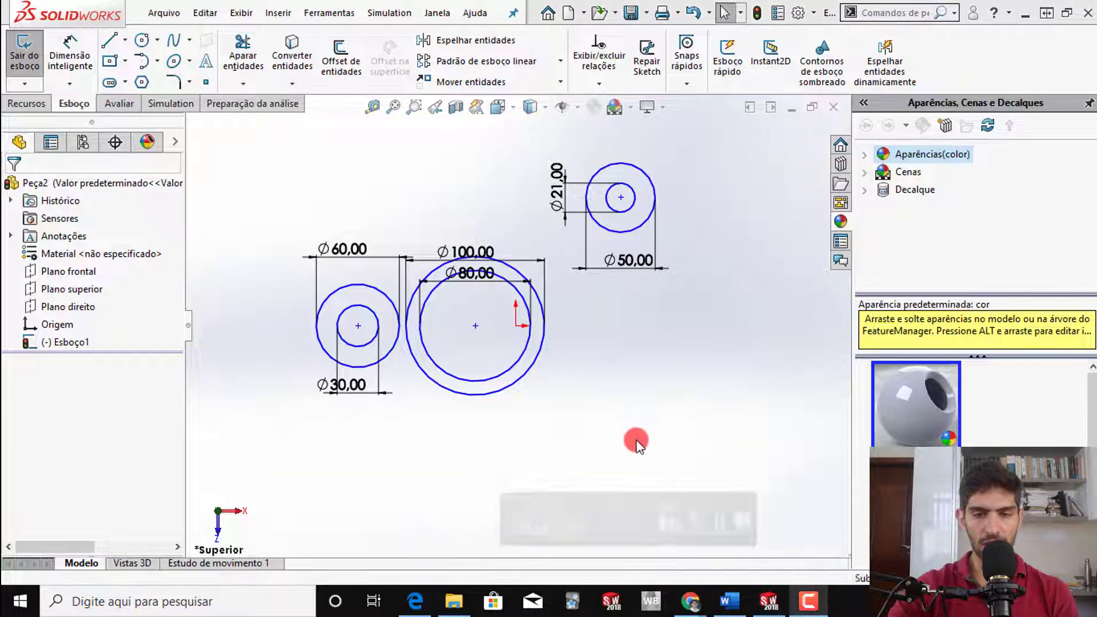
- Switch to the modelo 3d-básico PDF and trace in orange the lines joining the circle centers, including the one along the 127,00 dimension
click(428, 600)
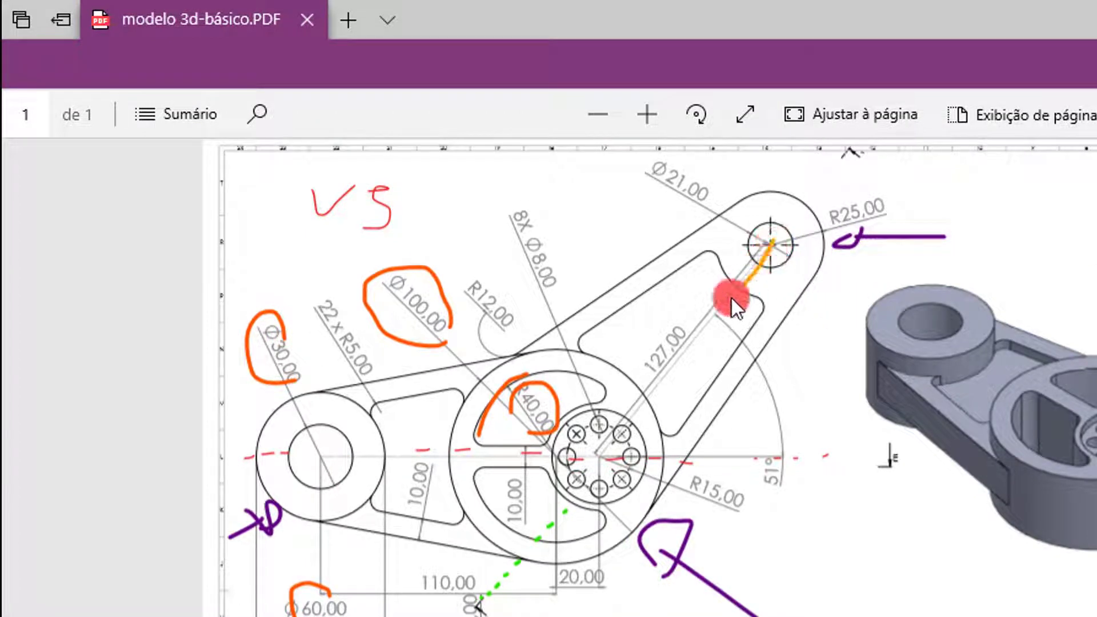
drag(605, 454, 392, 447)
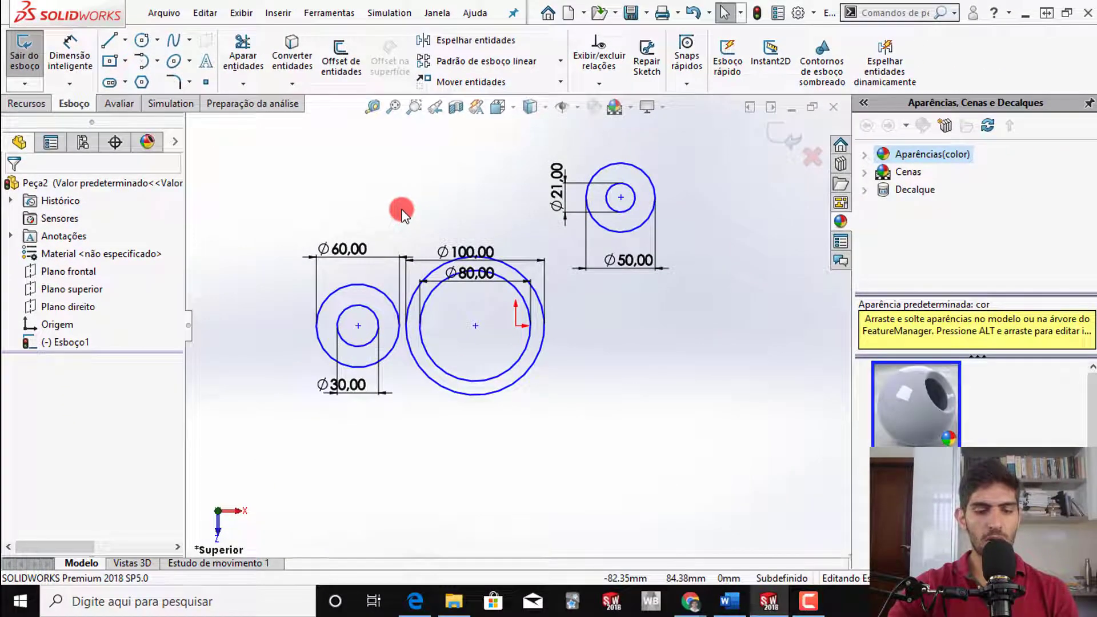
- Draw horizontal centerlines in the SOLIDWORKS sketch from the leftmost pair's center through the middle pair's center to the origin
key(s)
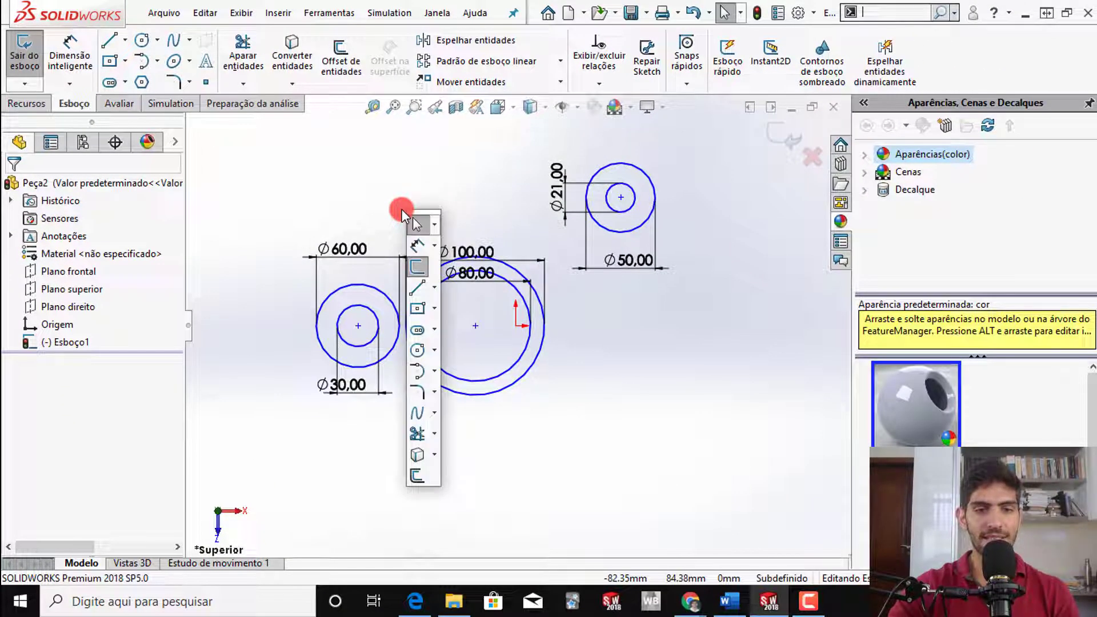
click(433, 289)
click(444, 325)
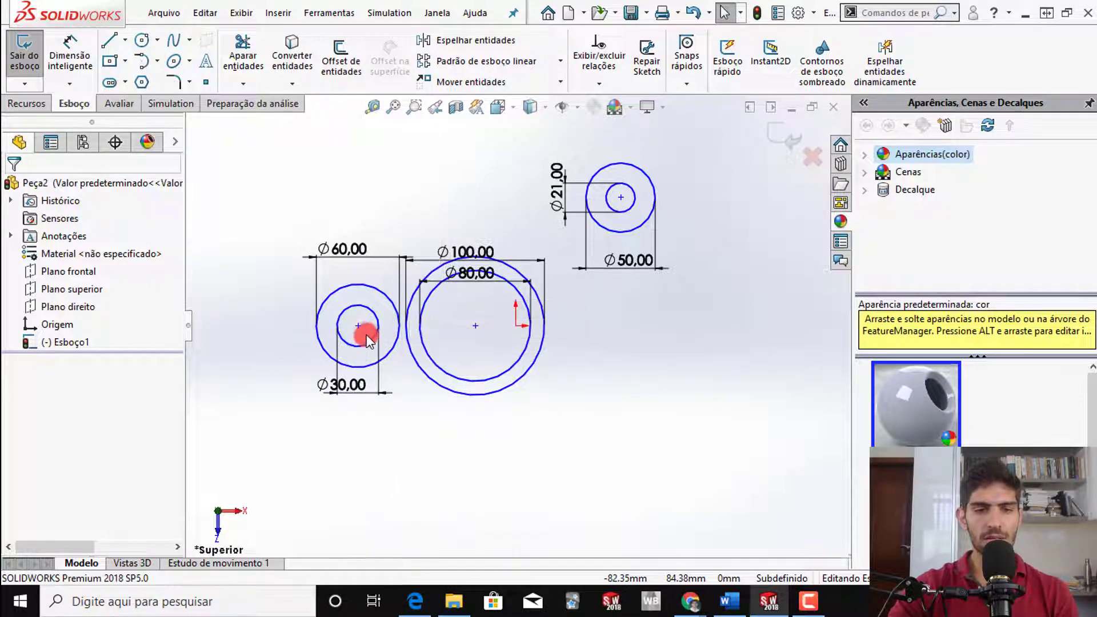
drag(366, 334, 469, 335)
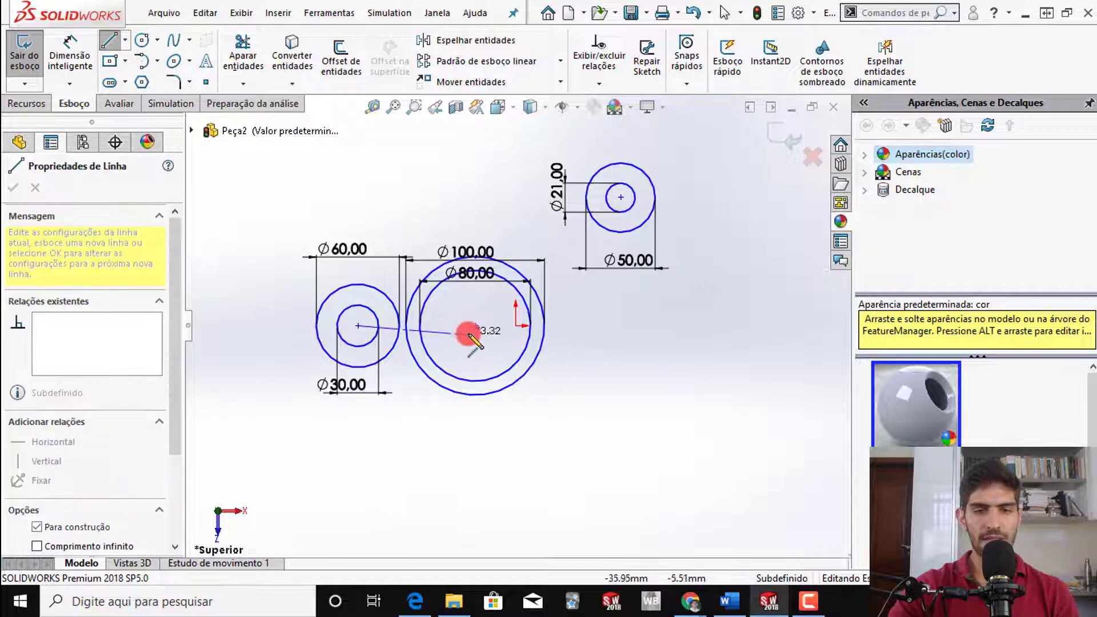
click(475, 325)
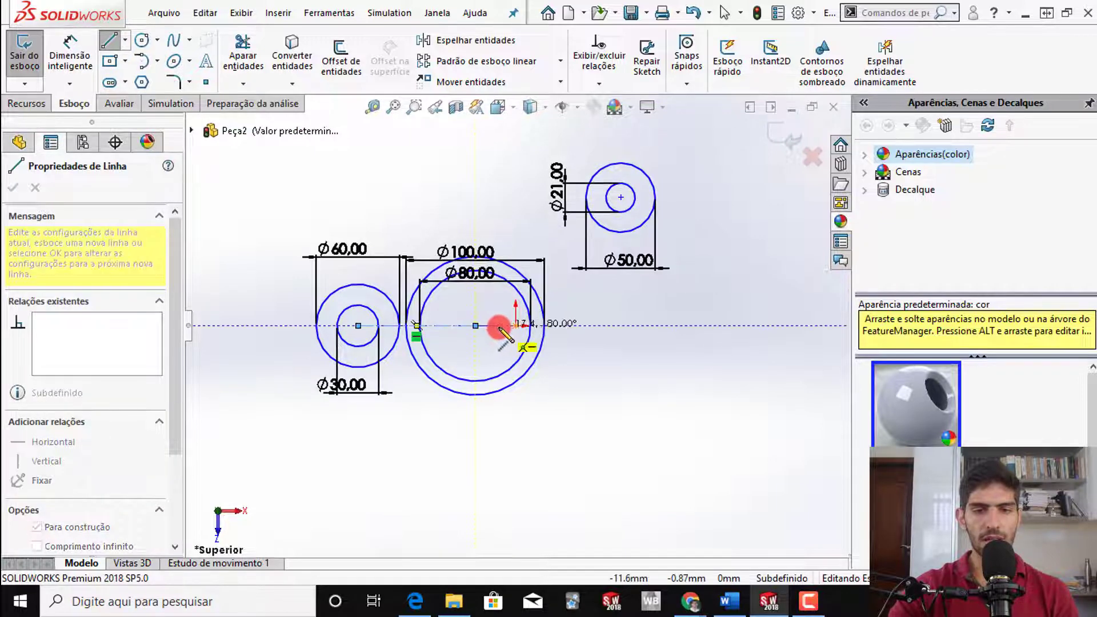
mouse_move(475, 326)
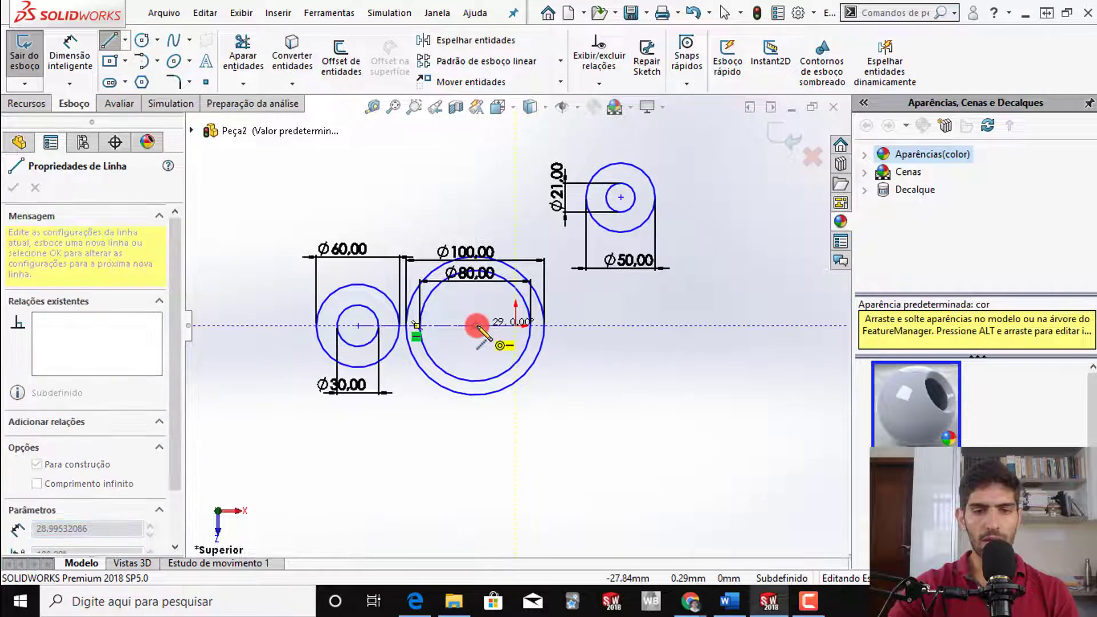
key(Escape)
- Draw a slanted centerline from the origin to the center of the upper-right circle pair
right_click(570, 265)
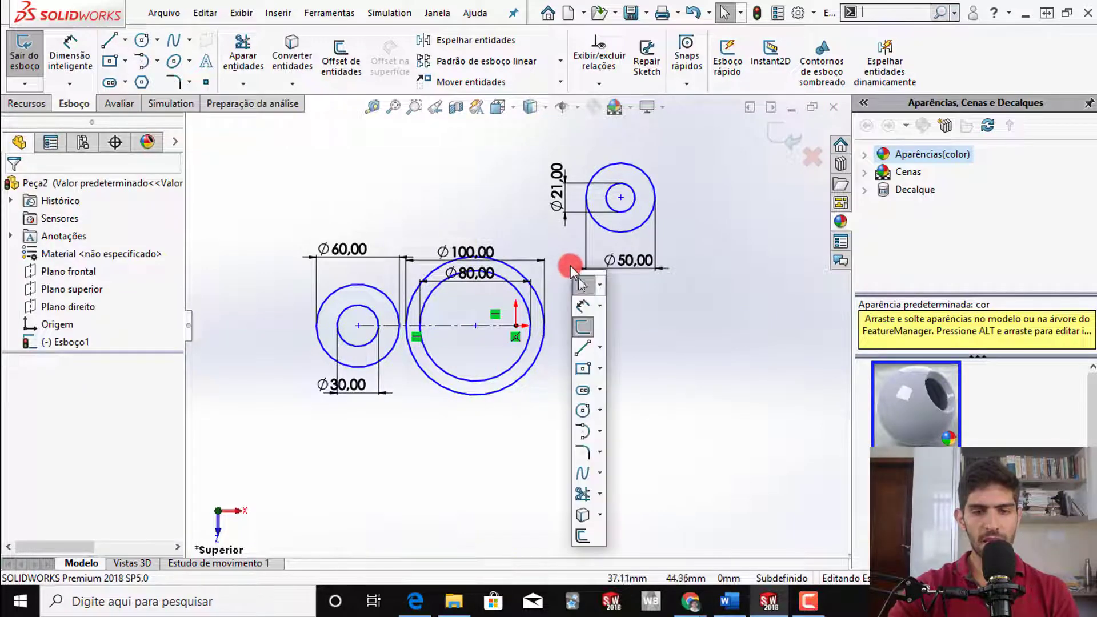
click(600, 347)
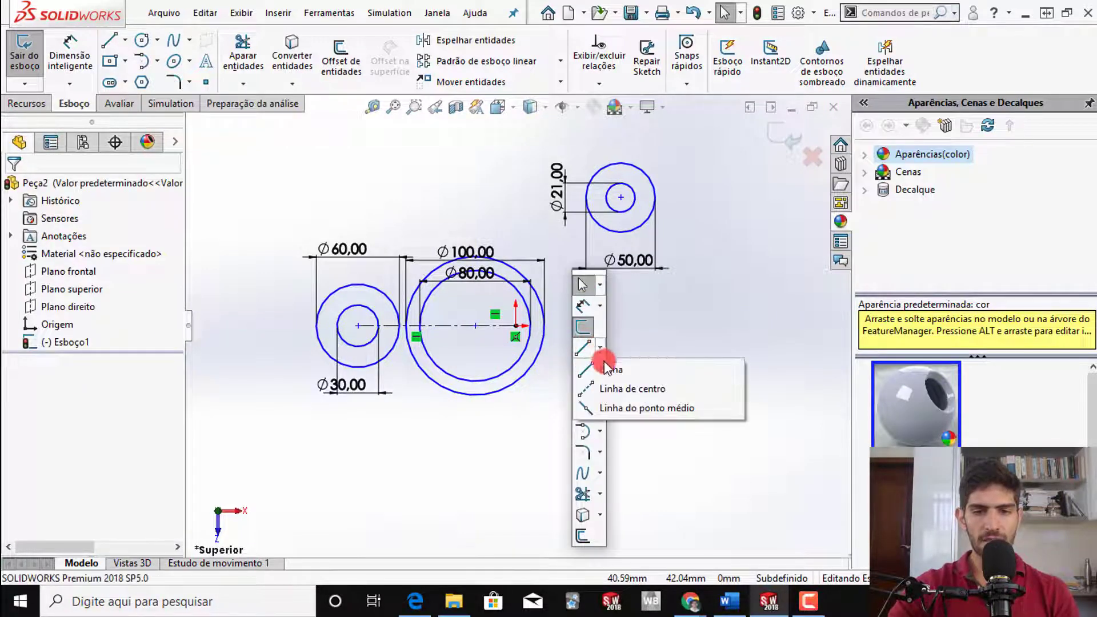
click(612, 391)
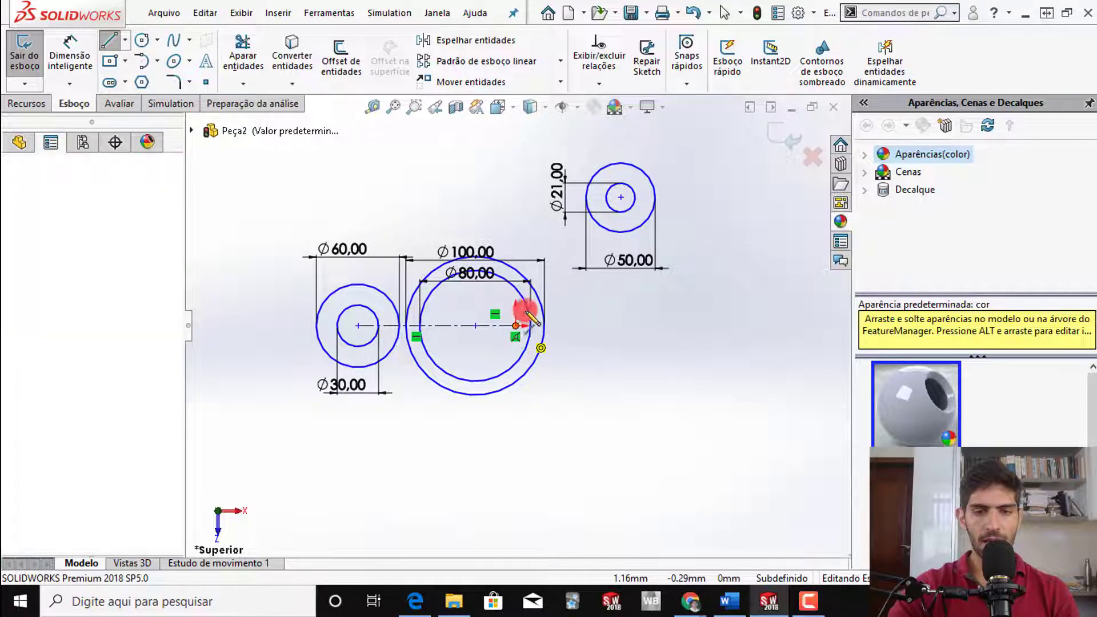
click(556, 262)
drag(559, 264, 623, 203)
key(Escape)
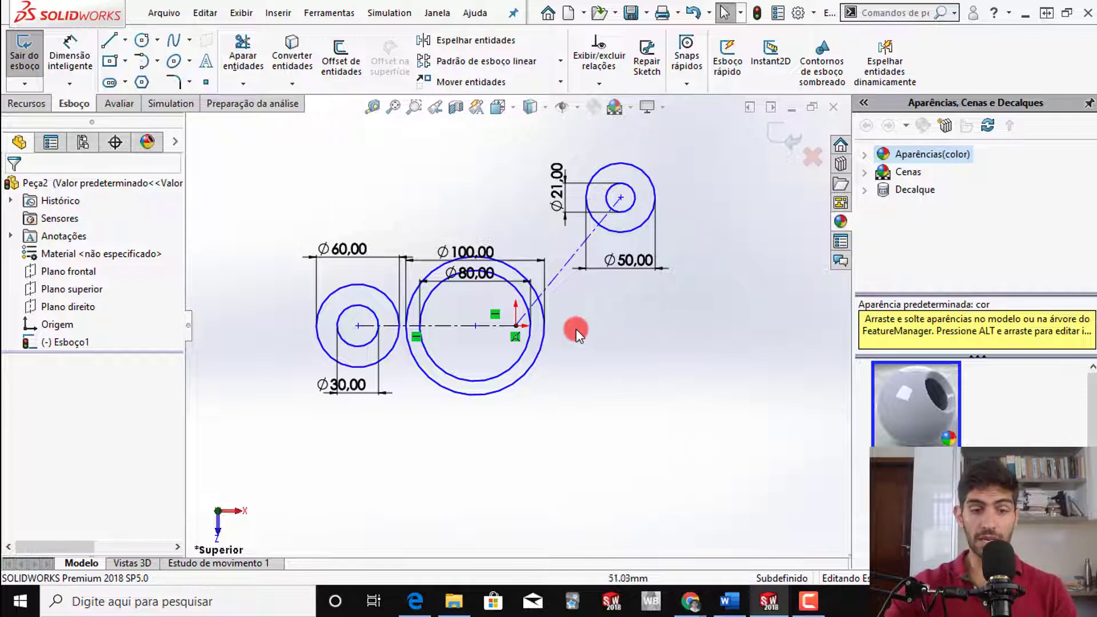
- Switch to the PDF drawing and erase the orange traced lines and the orange circles around the dimensions
key(alt+Tab)
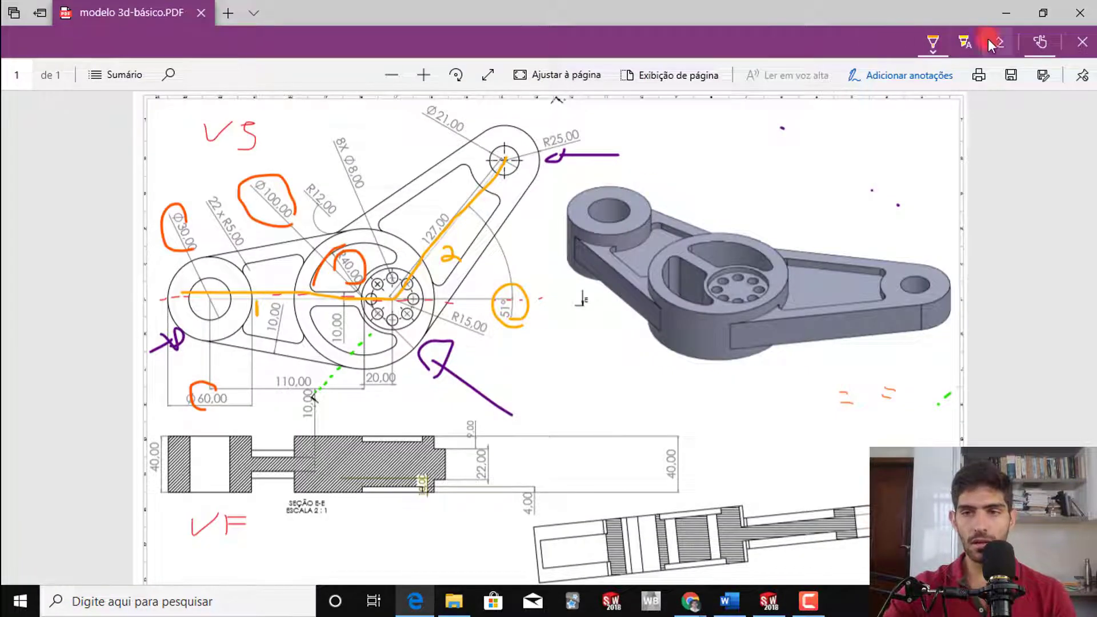
mouse_move(447, 346)
mouse_down()
mouse_move(427, 368)
mouse_move(519, 262)
mouse_move(436, 258)
mouse_up()
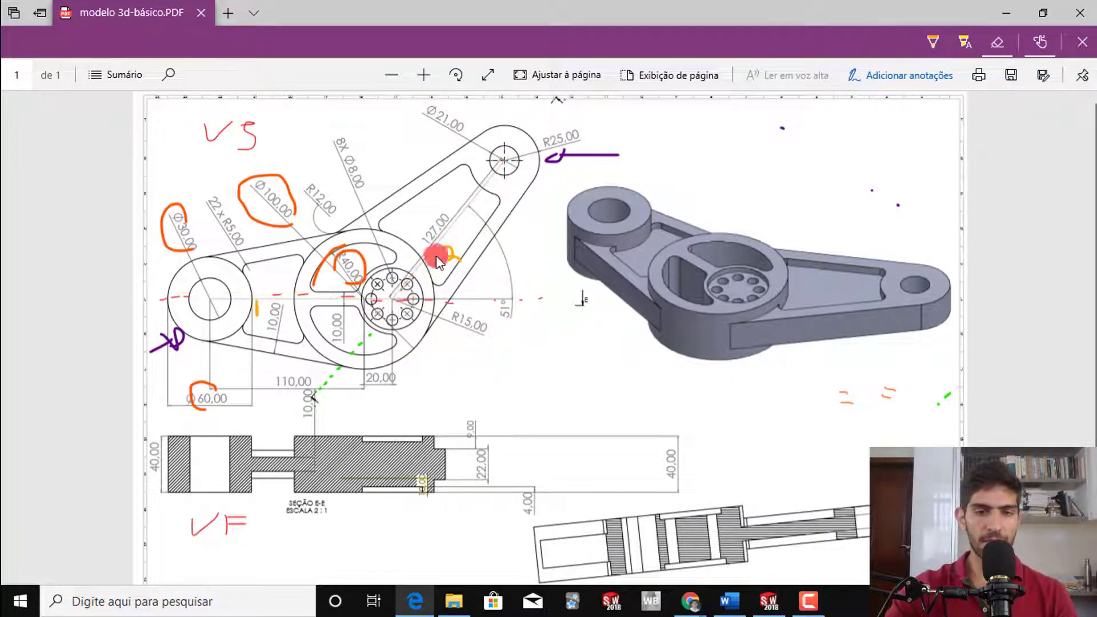
mouse_move(159, 209)
mouse_down()
mouse_move(289, 335)
mouse_move(367, 275)
mouse_up()
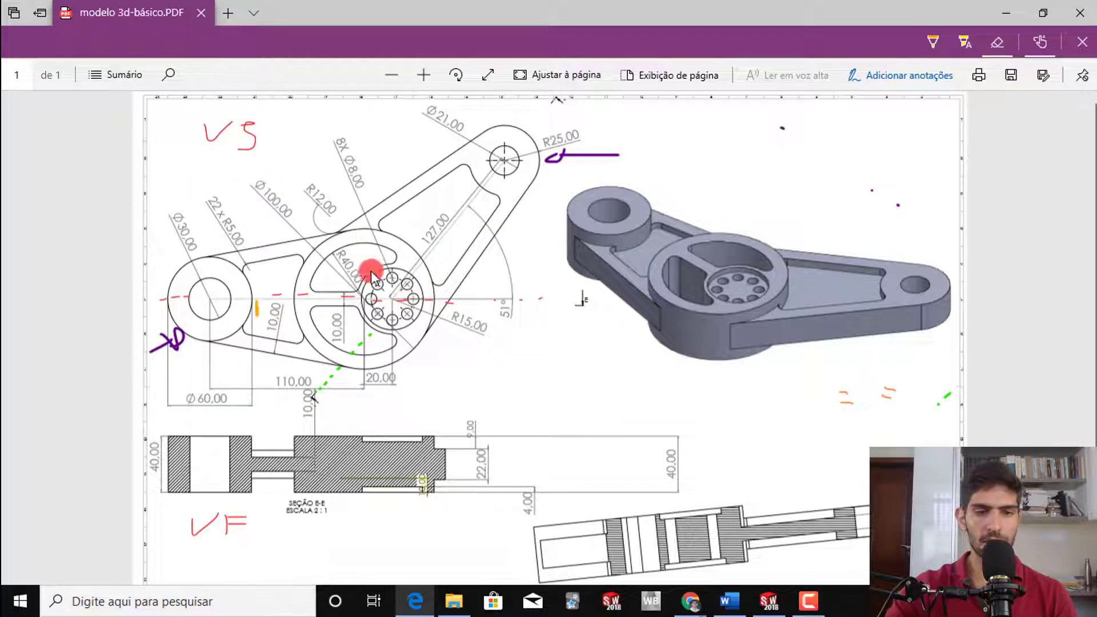
- Draw red dashed lines down from the leftmost and middle circle centers on the PDF, and mark the 110,00 dimension between them
click(938, 47)
click(871, 164)
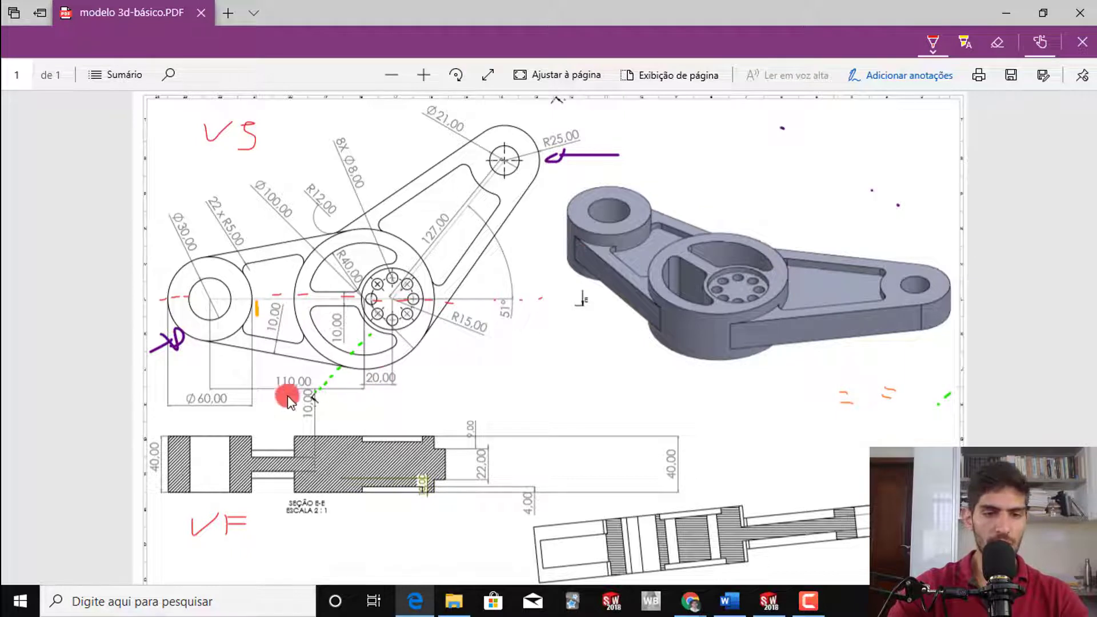
drag(211, 304, 212, 330)
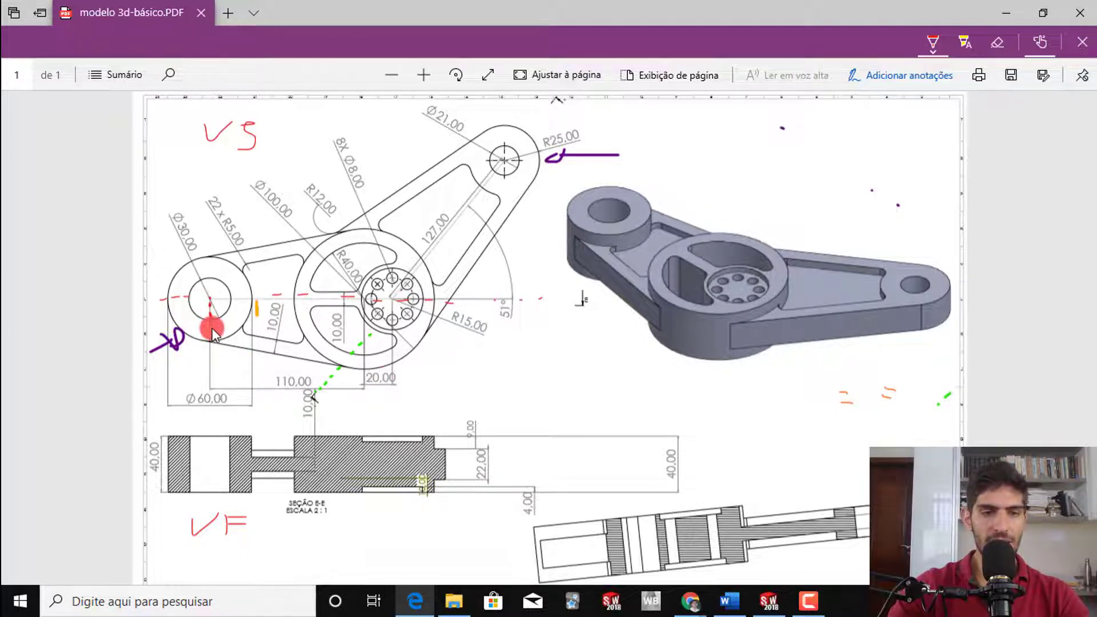
drag(209, 375, 208, 390)
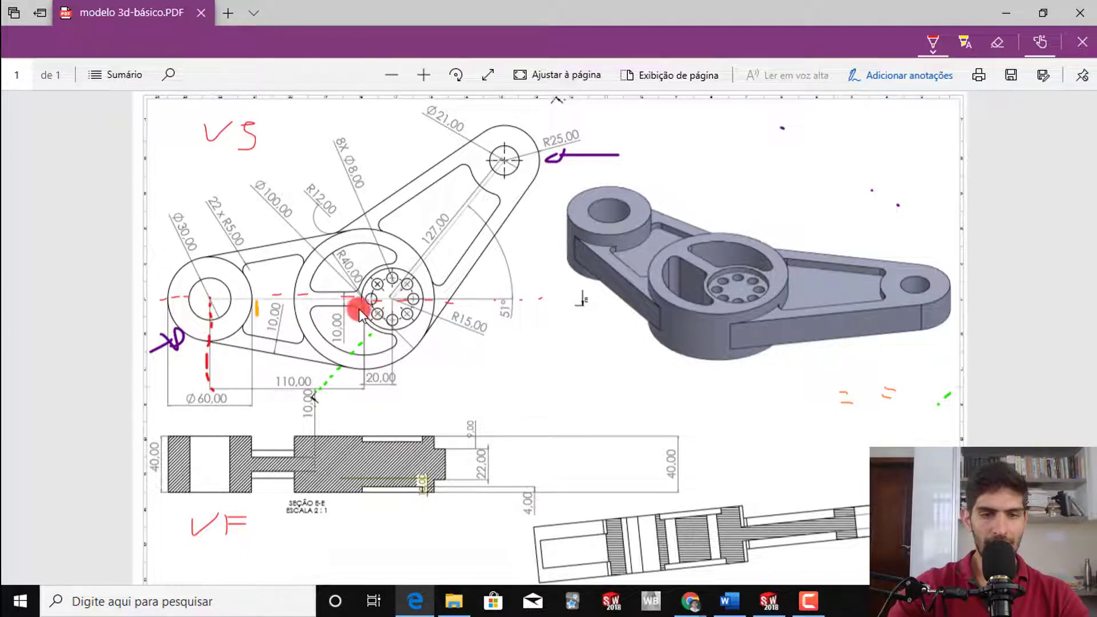
drag(364, 305, 361, 352)
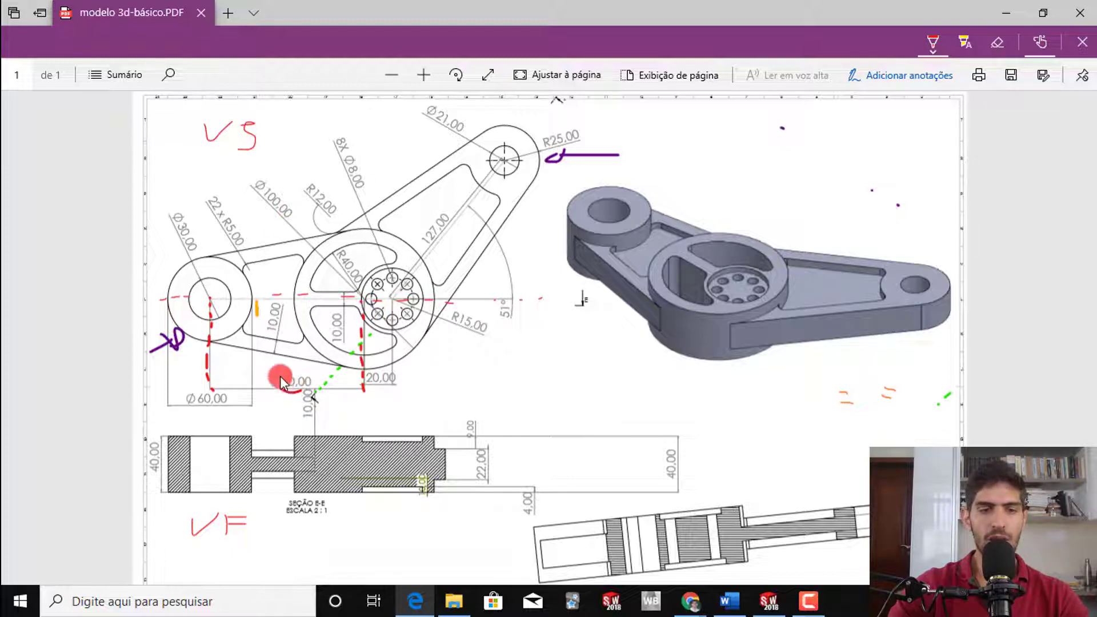
- Switch back to the SOLIDWORKS sketch
key(alt+Tab)
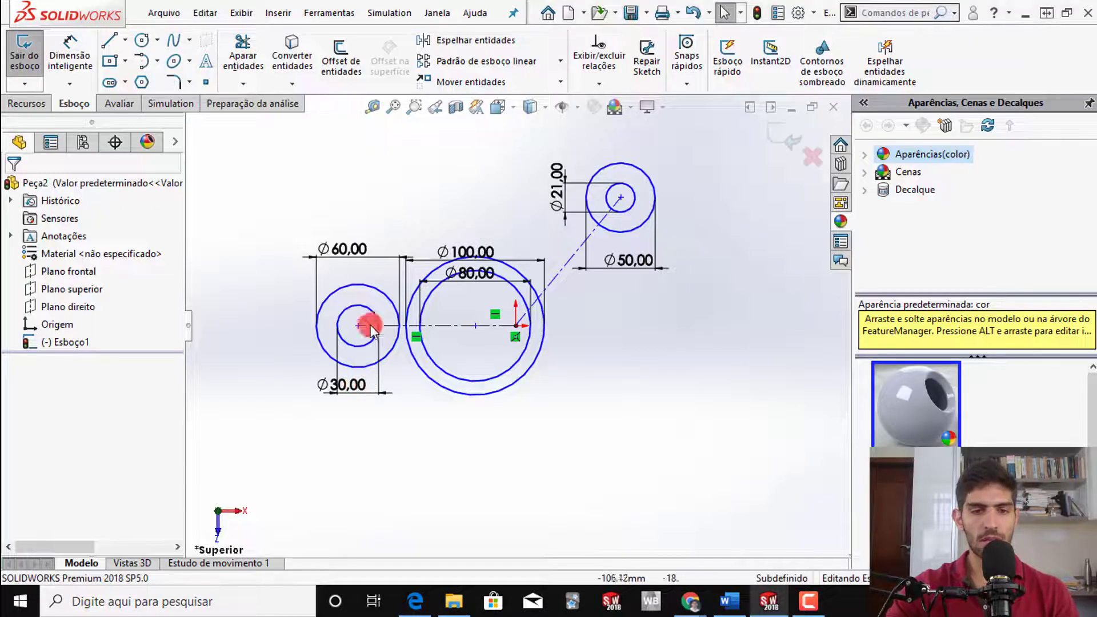
key(s)
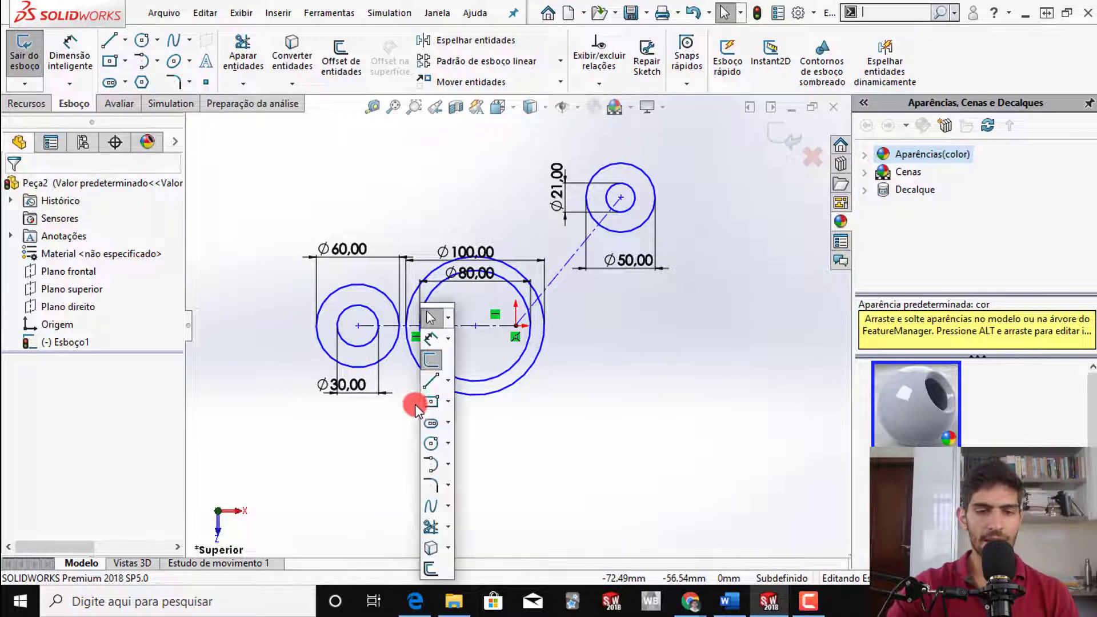
click(432, 338)
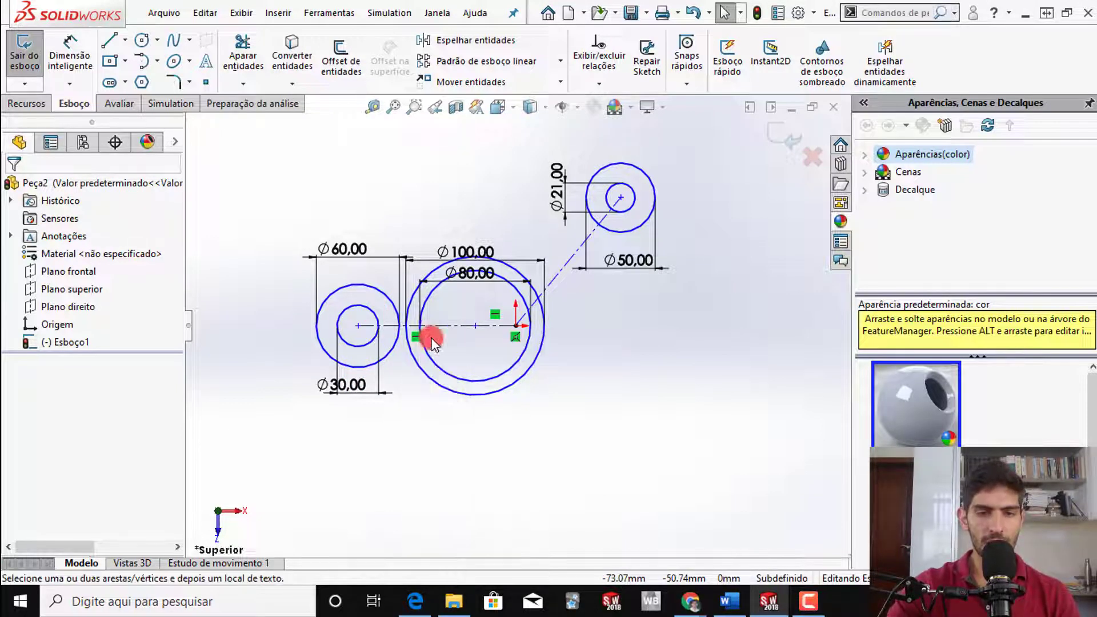
click(433, 329)
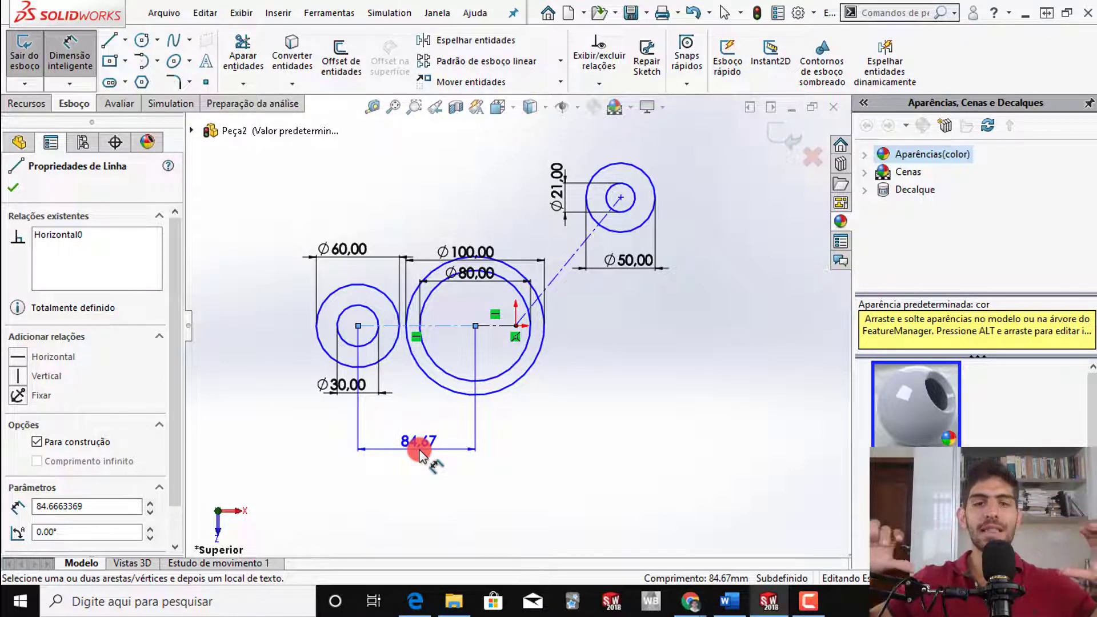
key(Escape)
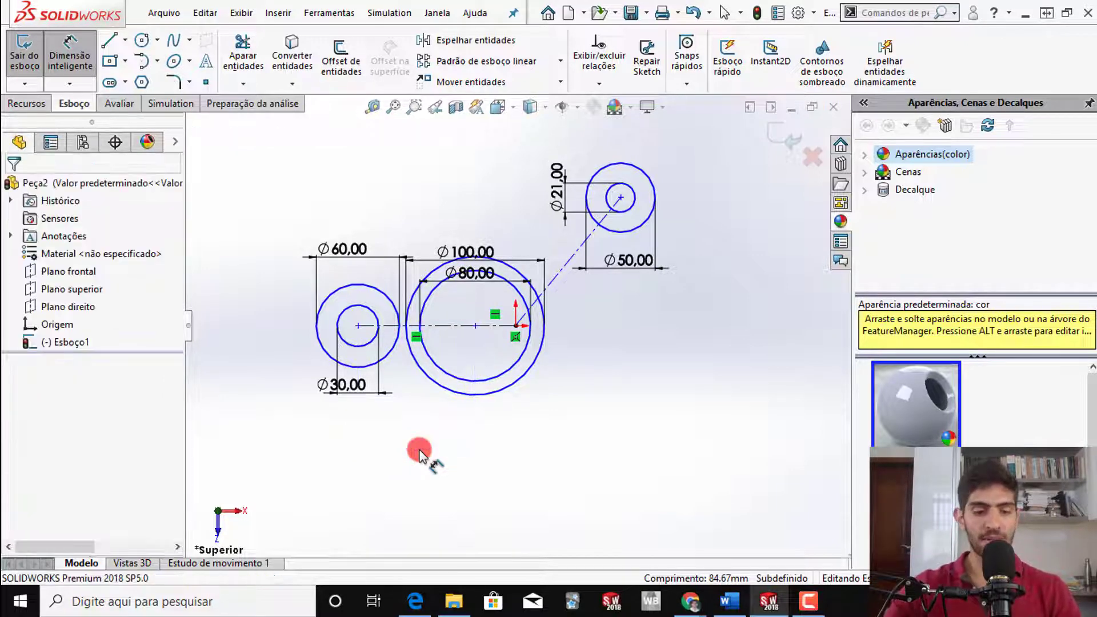
key(Escape)
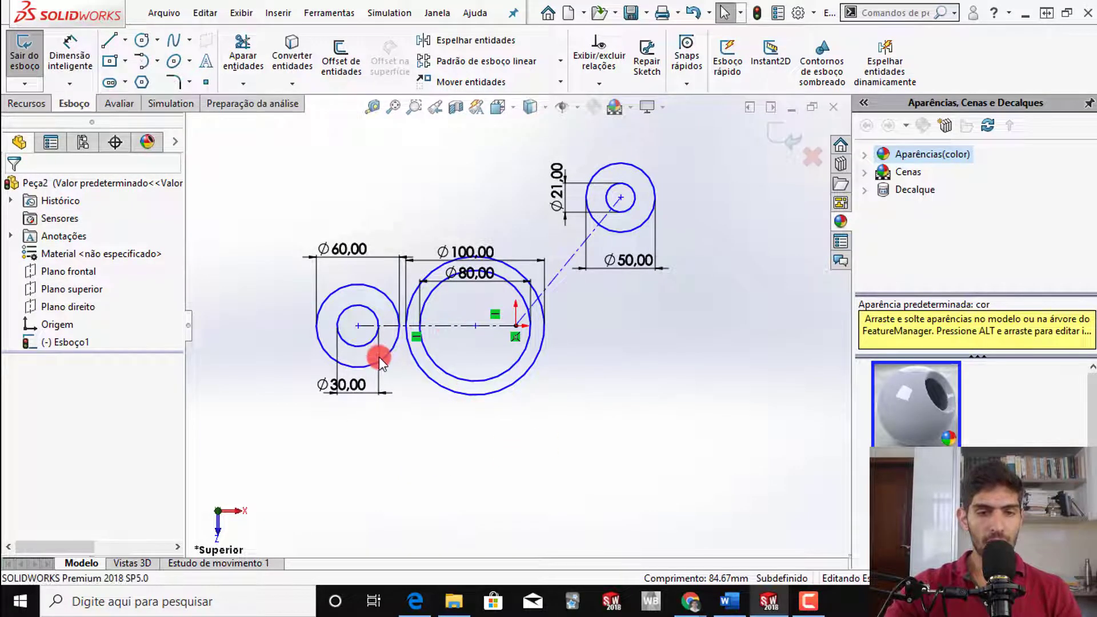
click(413, 324)
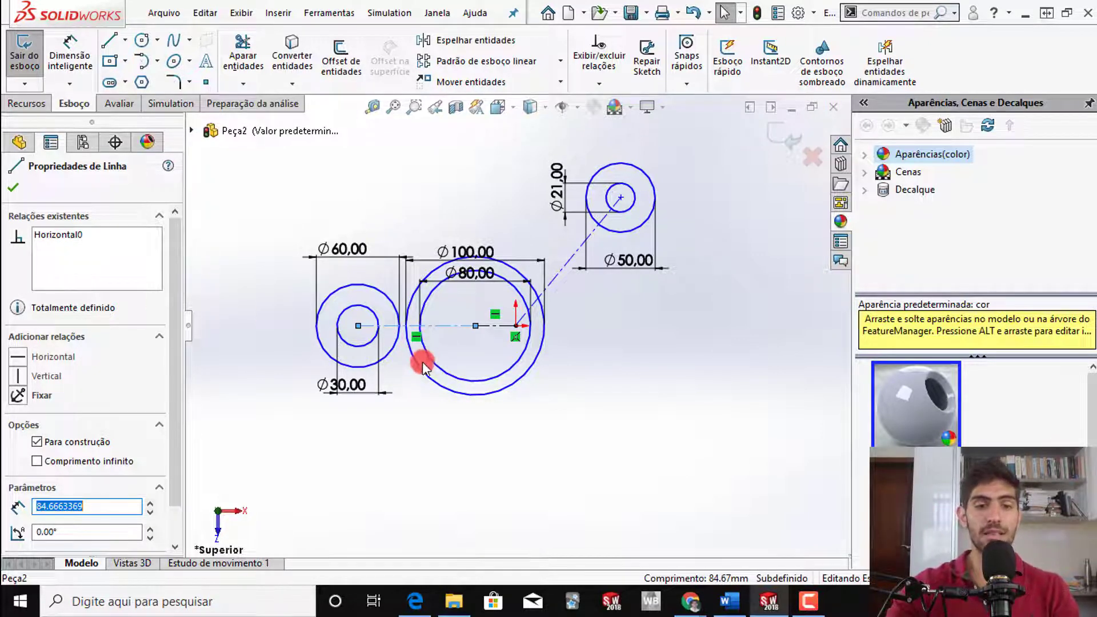
click(416, 380)
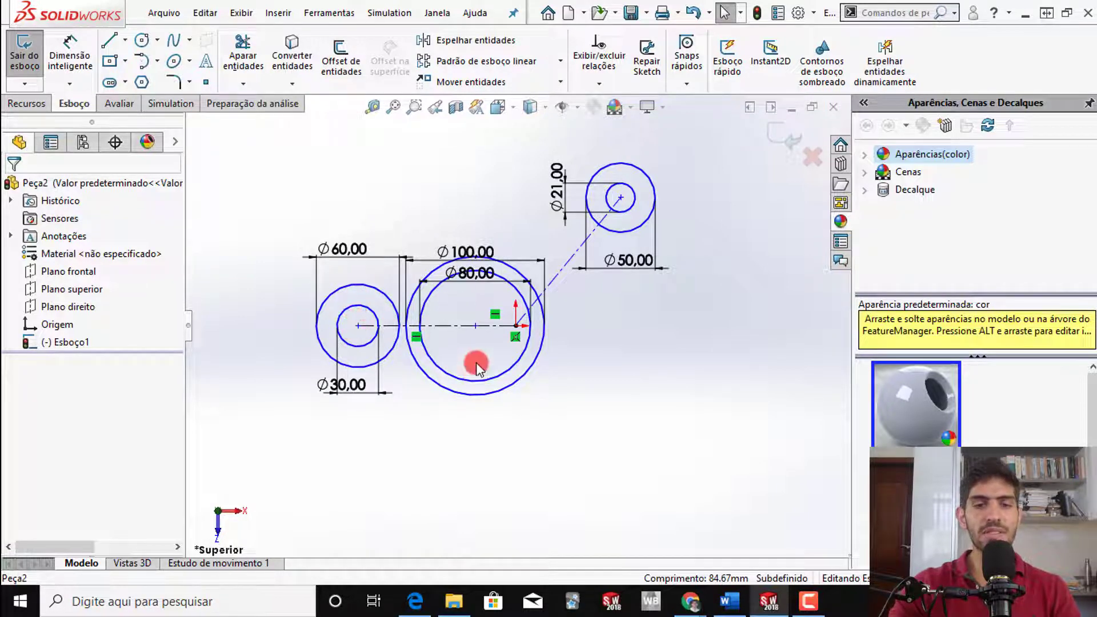
- Dimension the horizontal centerline between the leftmost and middle circle centers at 110 mm, placing the dimension below the circles
key(s)
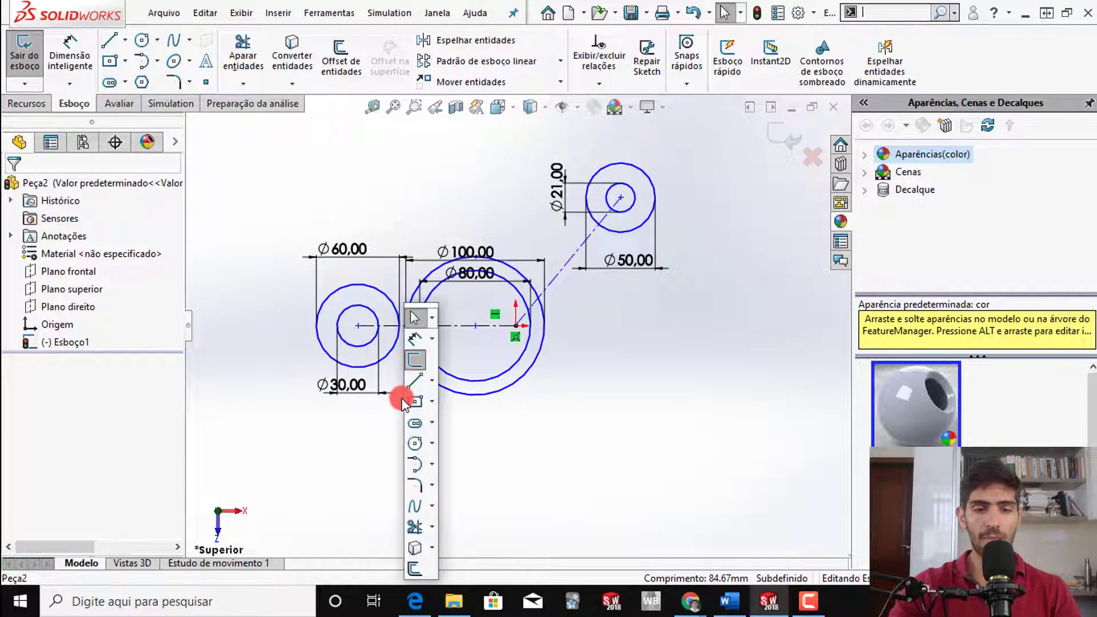
click(421, 337)
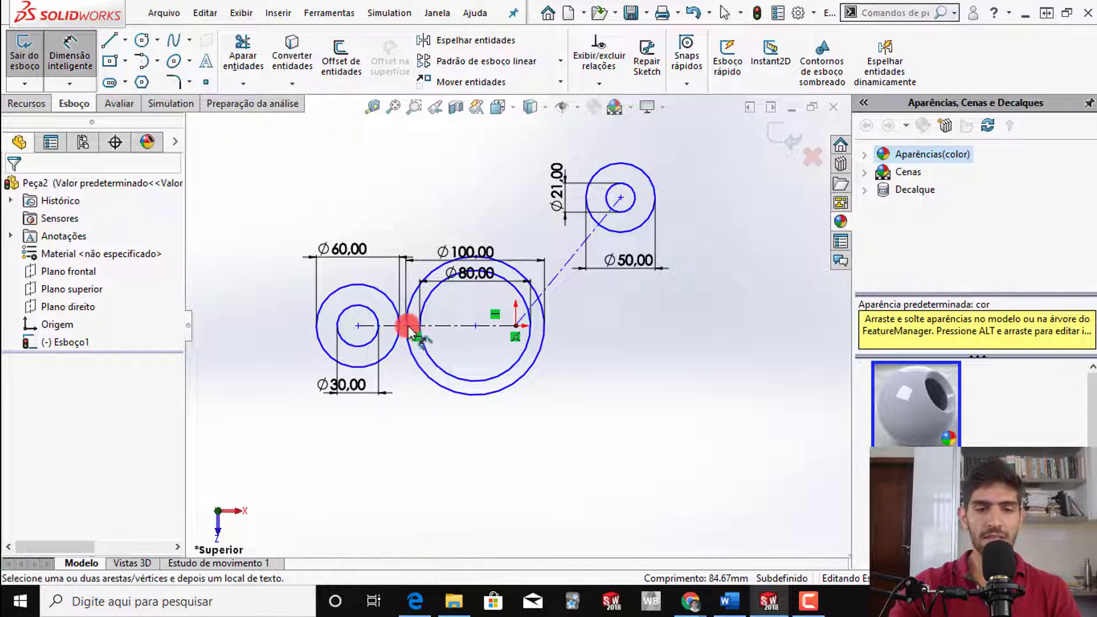
click(418, 326)
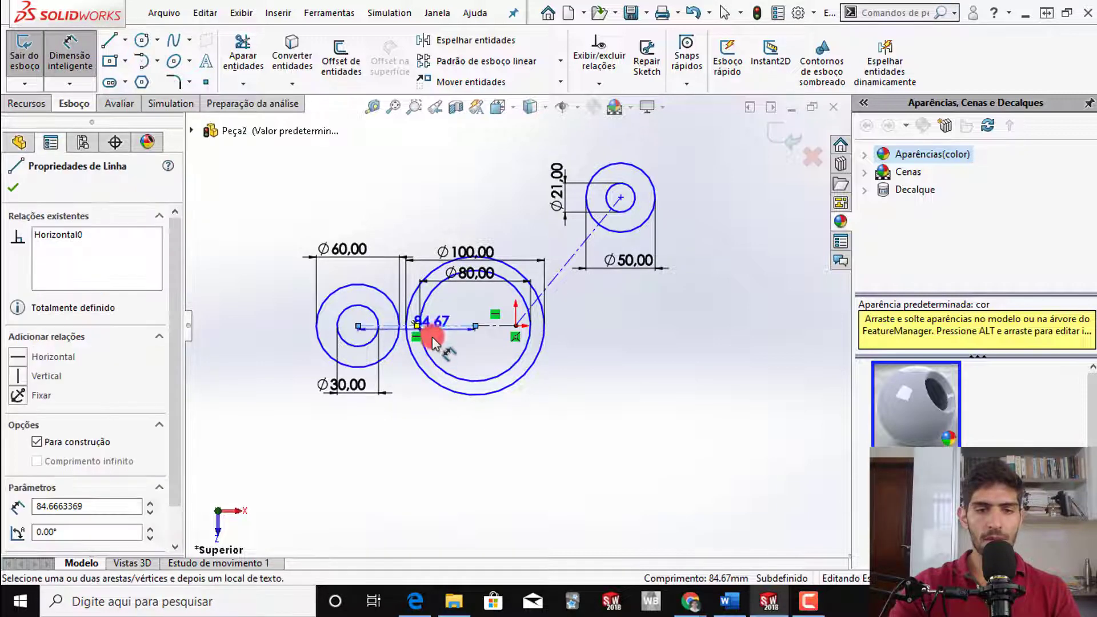
click(422, 464)
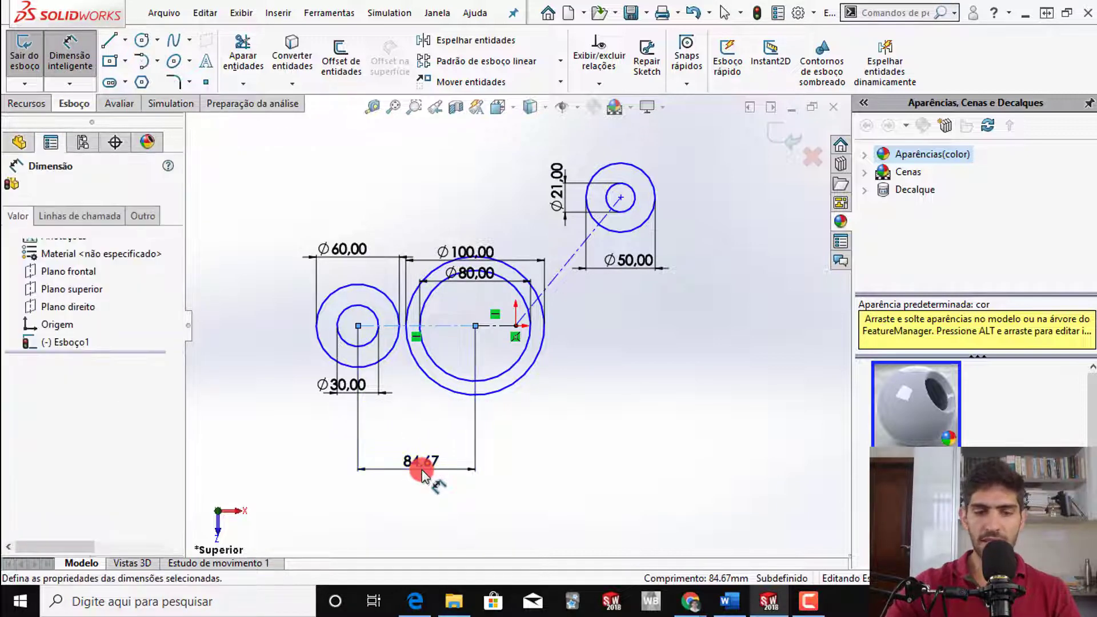
key(Return)
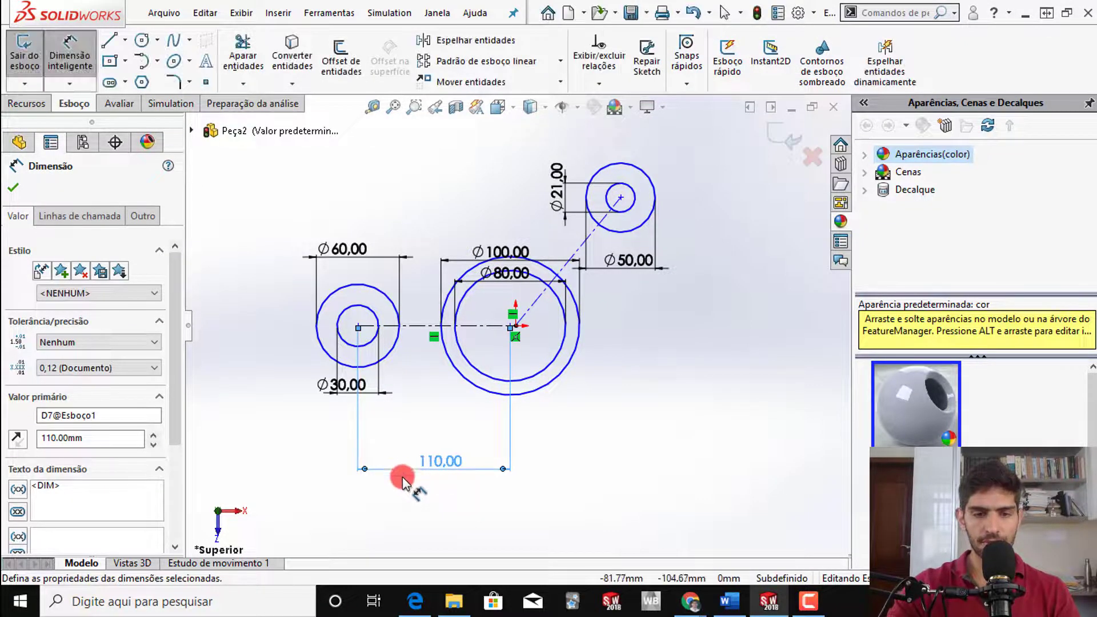
click(403, 503)
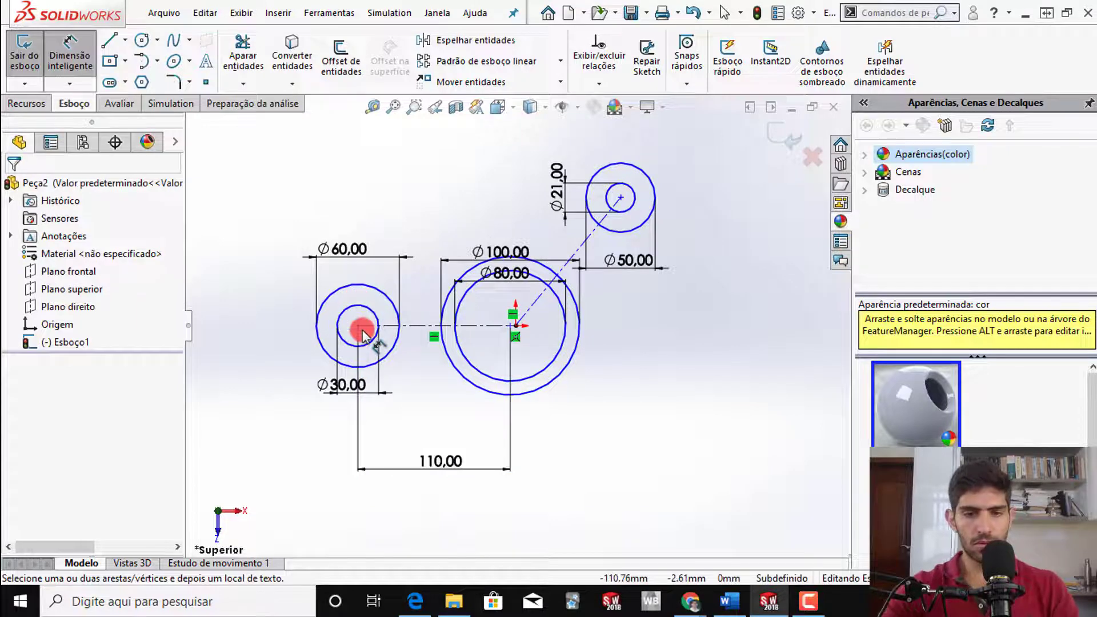
- Switch to the PDF drawing and circle the 20,00 dimension in red
scroll(485, 345, down, 8)
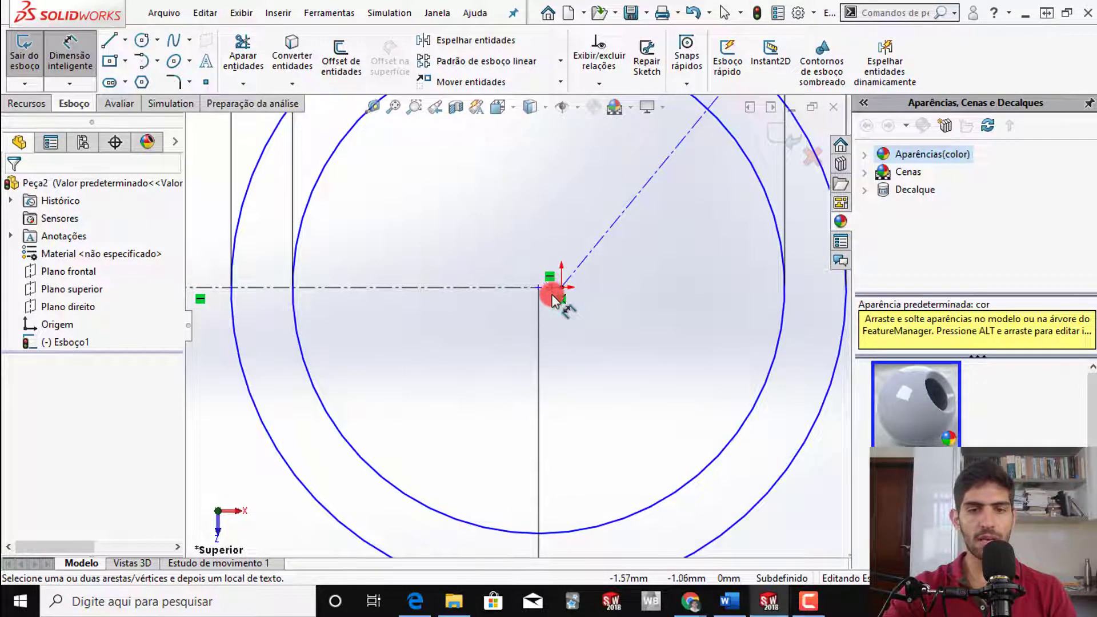
key(alt+Tab)
ctrl+scroll(372, 321, up, 5)
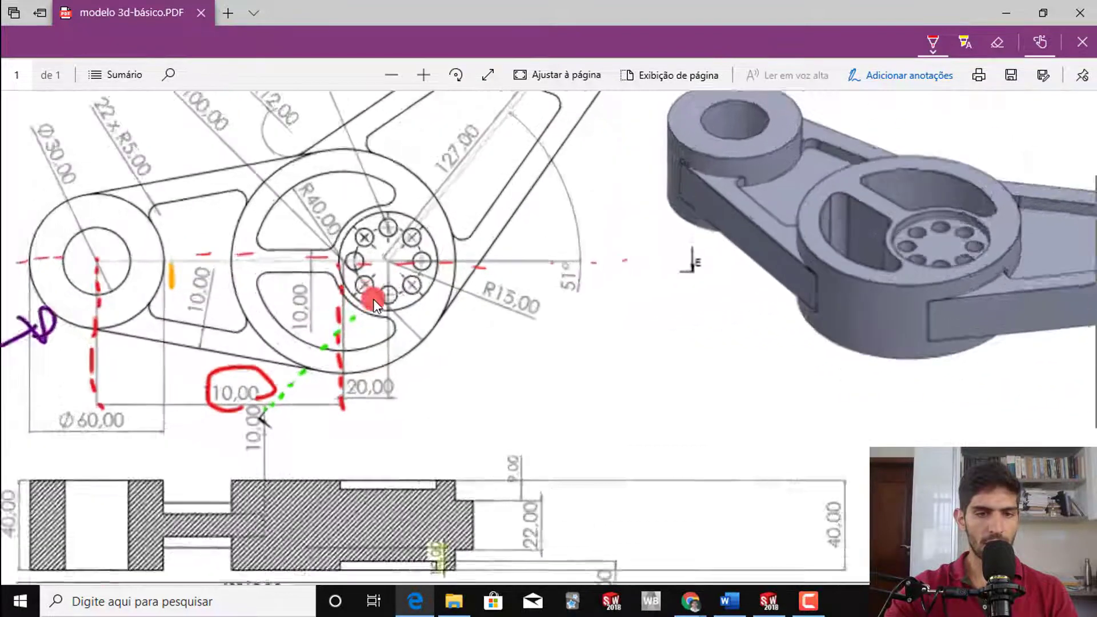
ctrl+scroll(372, 300, up, 2)
mouse_move(399, 441)
mouse_down()
mouse_move(392, 448)
mouse_move(359, 400)
mouse_move(400, 453)
mouse_up()
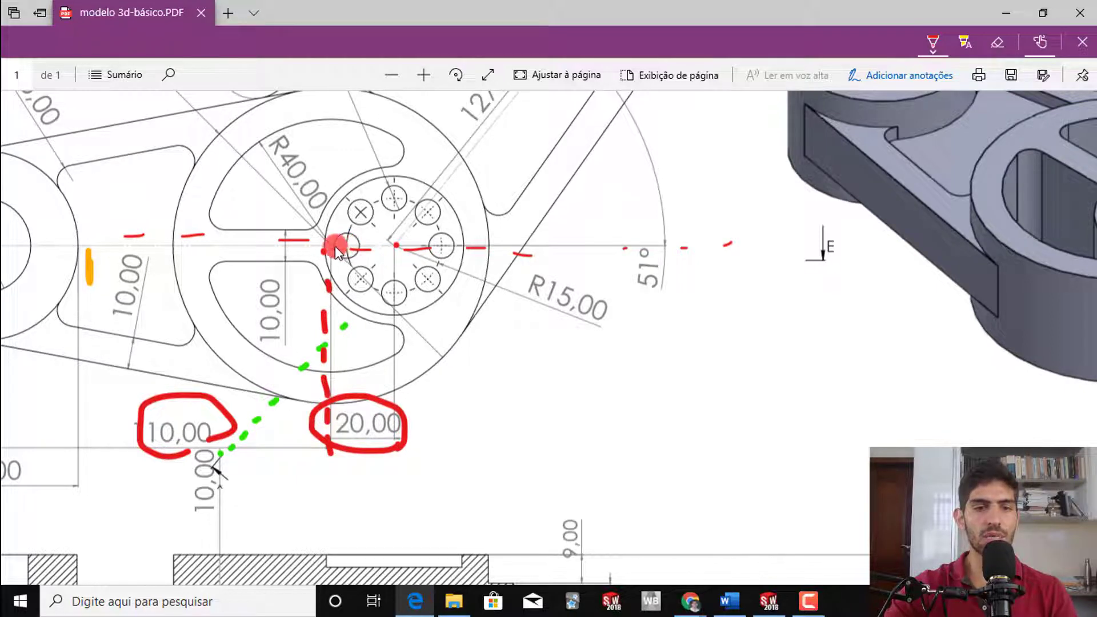
- Switch back to SOLIDWORKS and dimension the short horizontal centerline from the middle circles' center to the origin at 20 mm
key(alt+Tab)
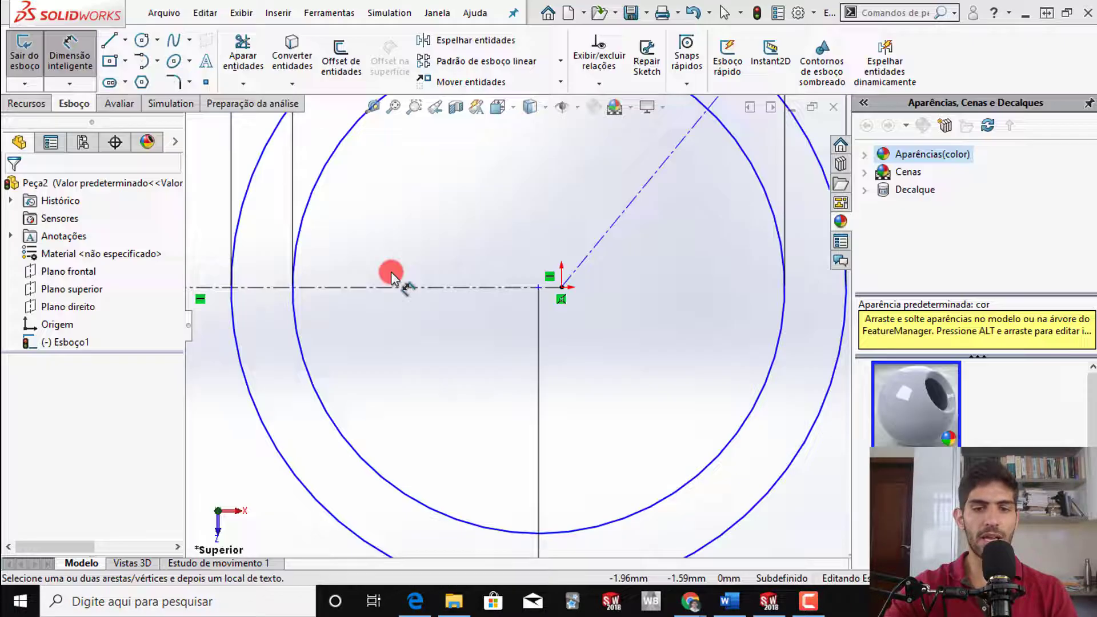
click(550, 289)
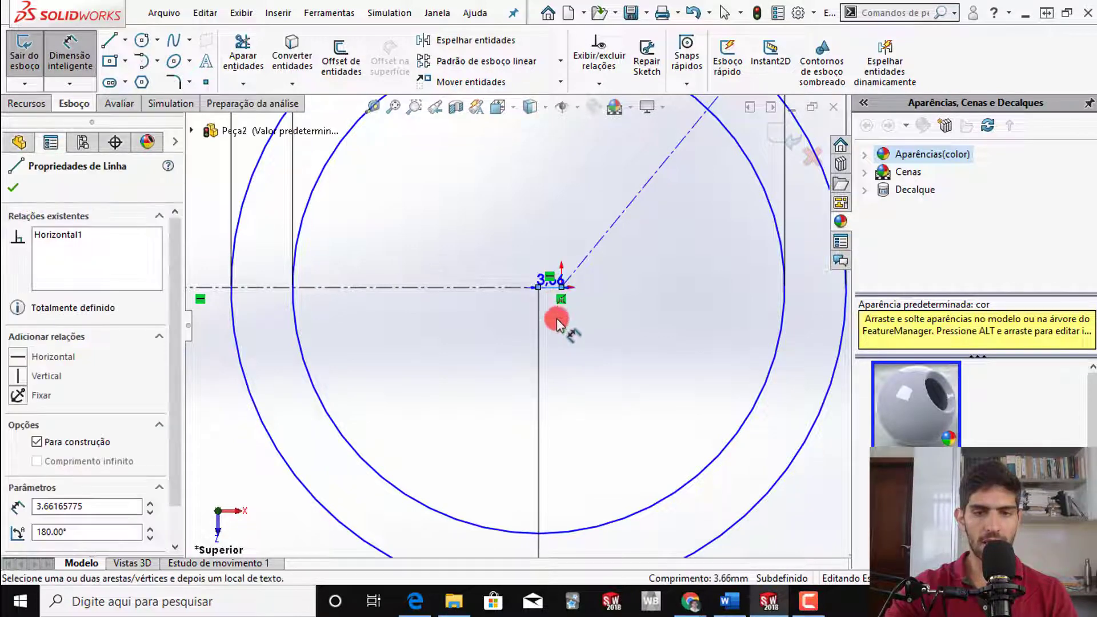
scroll(558, 400, up, 5)
click(561, 513)
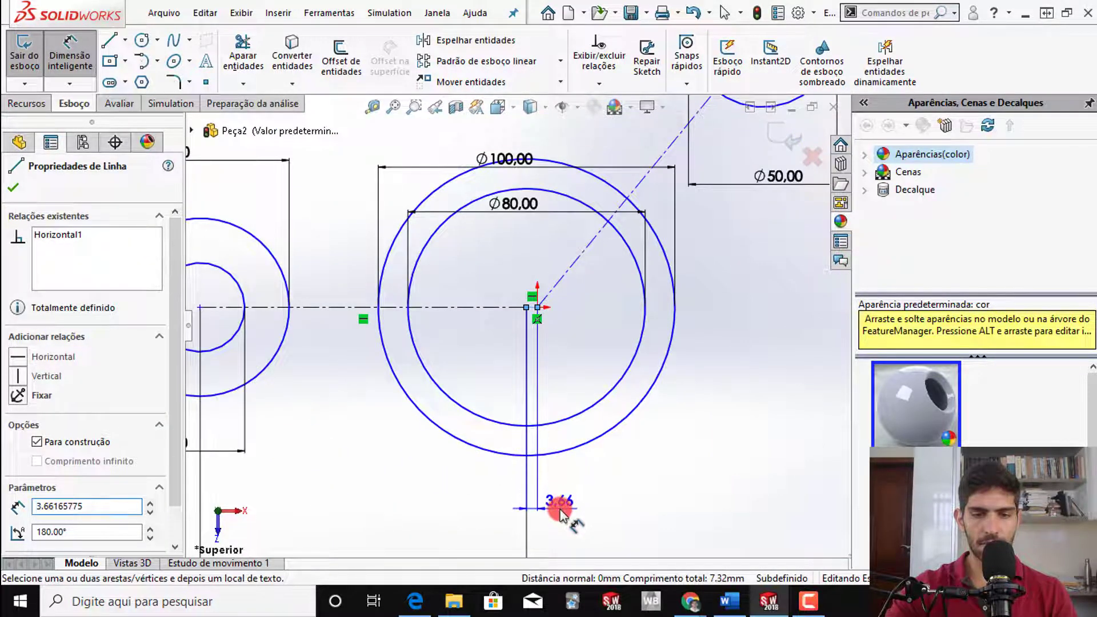
double_click(560, 513)
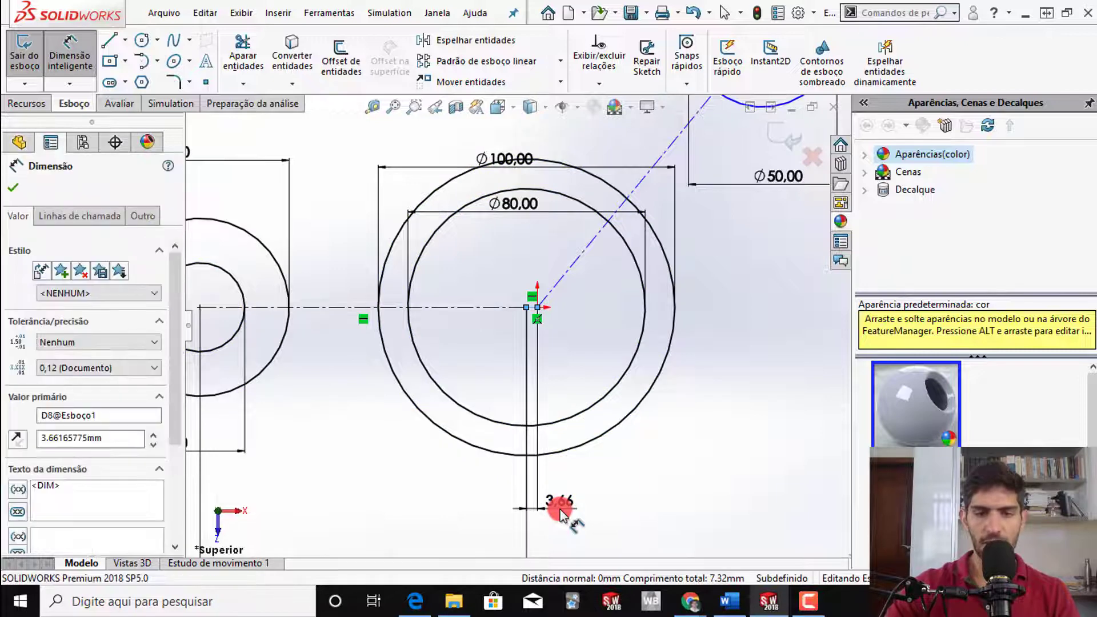
text(20)
key(Return)
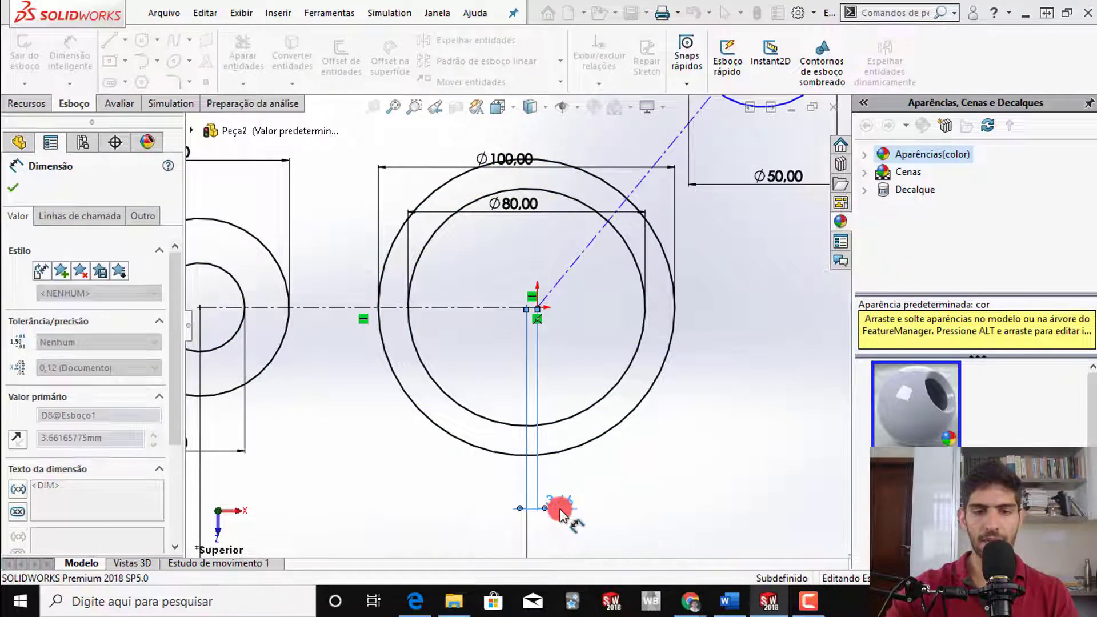
key(z)
key(z)
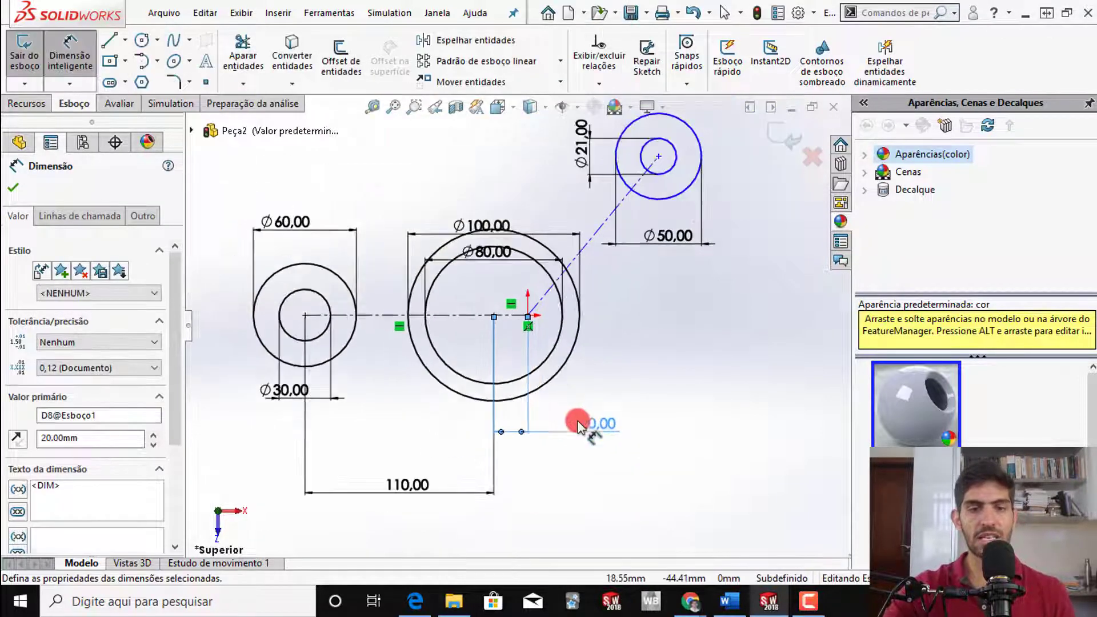
scroll(516, 434, down, 1)
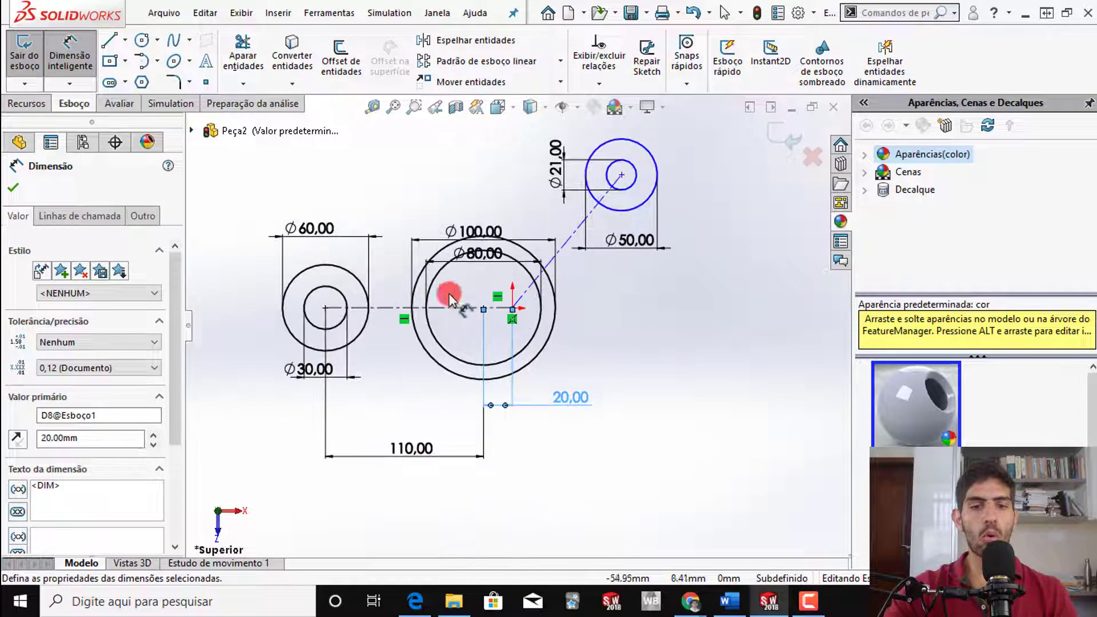
key(Escape)
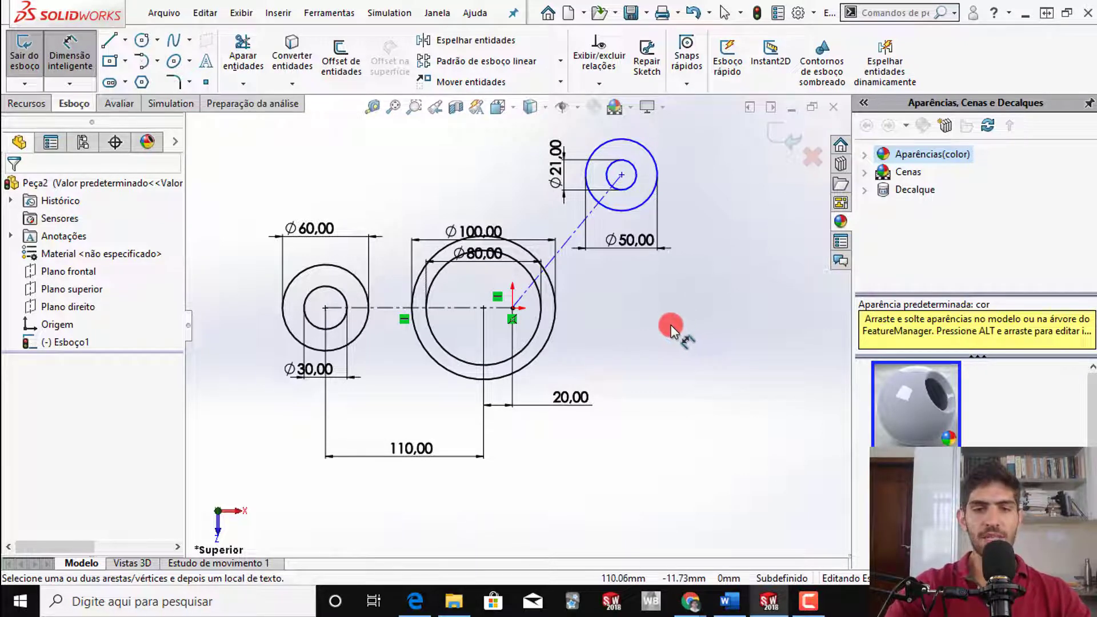
click(611, 166)
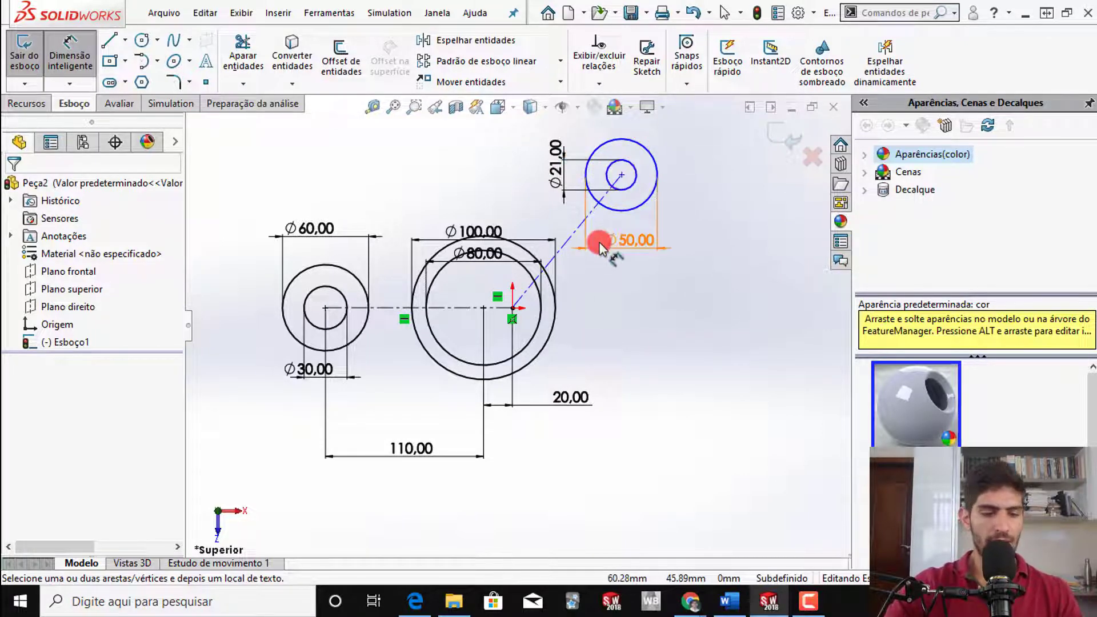
- Switch to the PDF drawing and mark in red the upper-right boss, the 51° angle with an arrow, and the 127,00 dimension
key(alt+Tab)
ctrl+scroll(519, 323, down, 3)
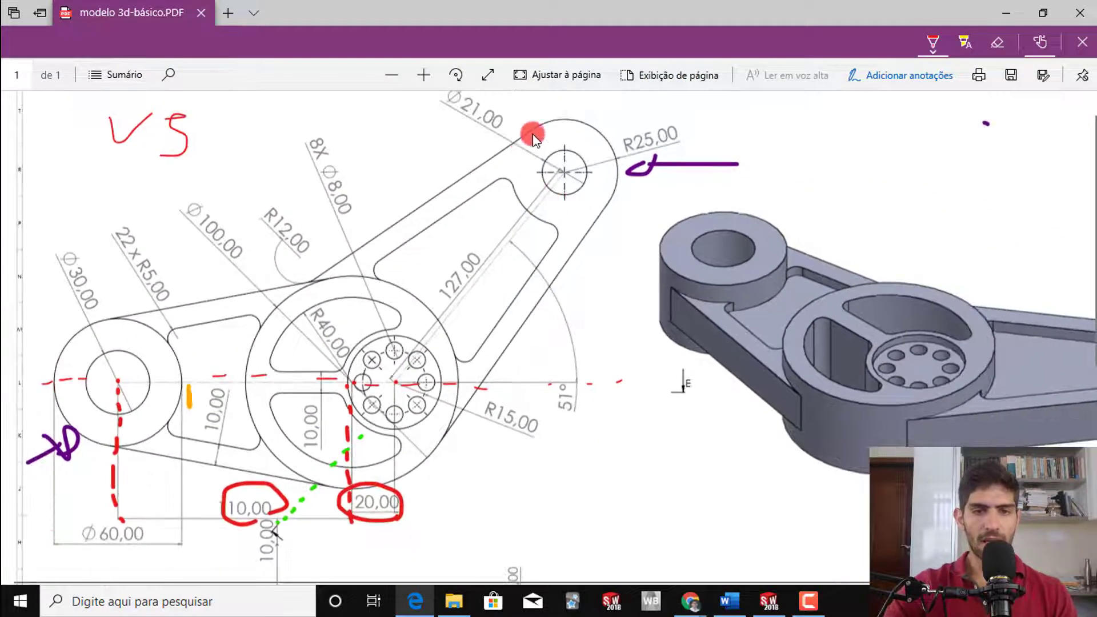
mouse_move(600, 232)
mouse_down()
mouse_move(531, 213)
mouse_move(588, 108)
mouse_move(632, 228)
mouse_move(605, 236)
mouse_up()
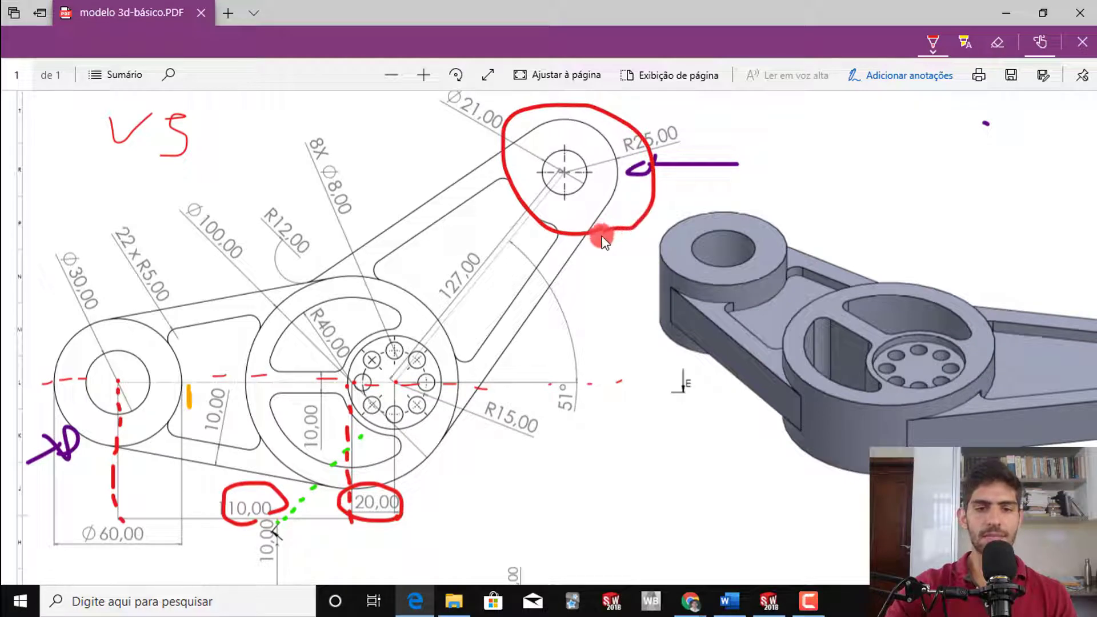
drag(620, 336, 589, 350)
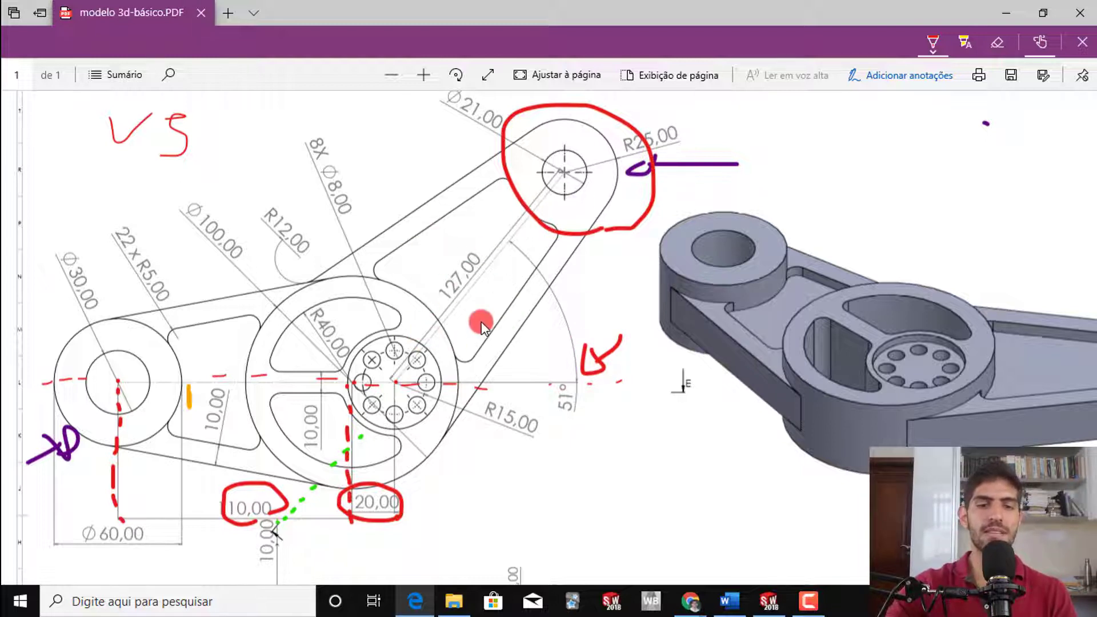
drag(477, 304, 435, 289)
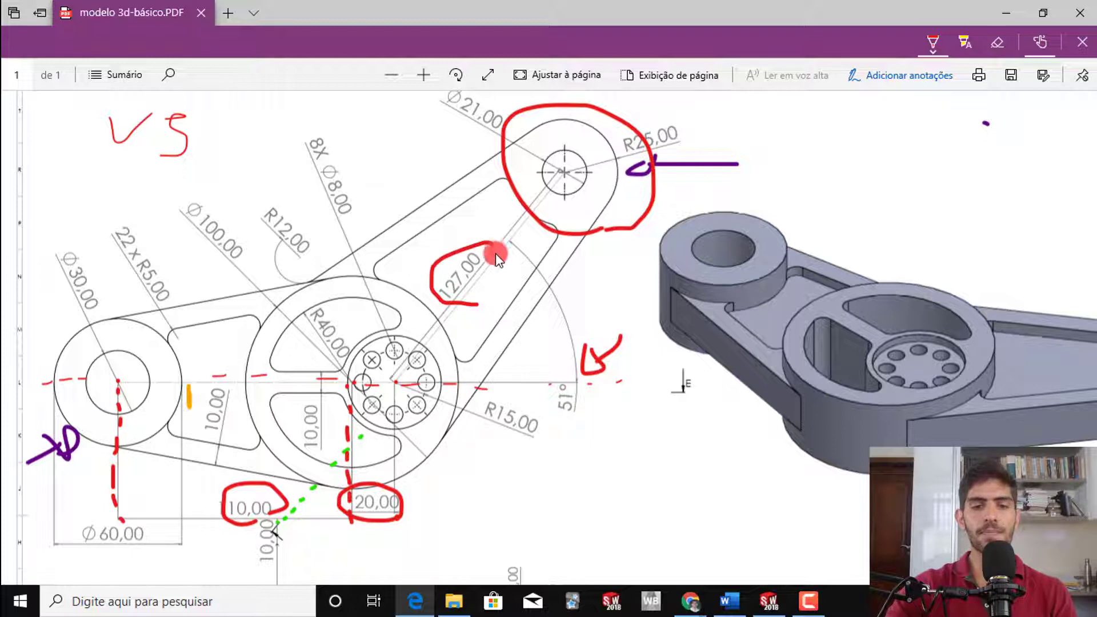
drag(497, 259, 479, 305)
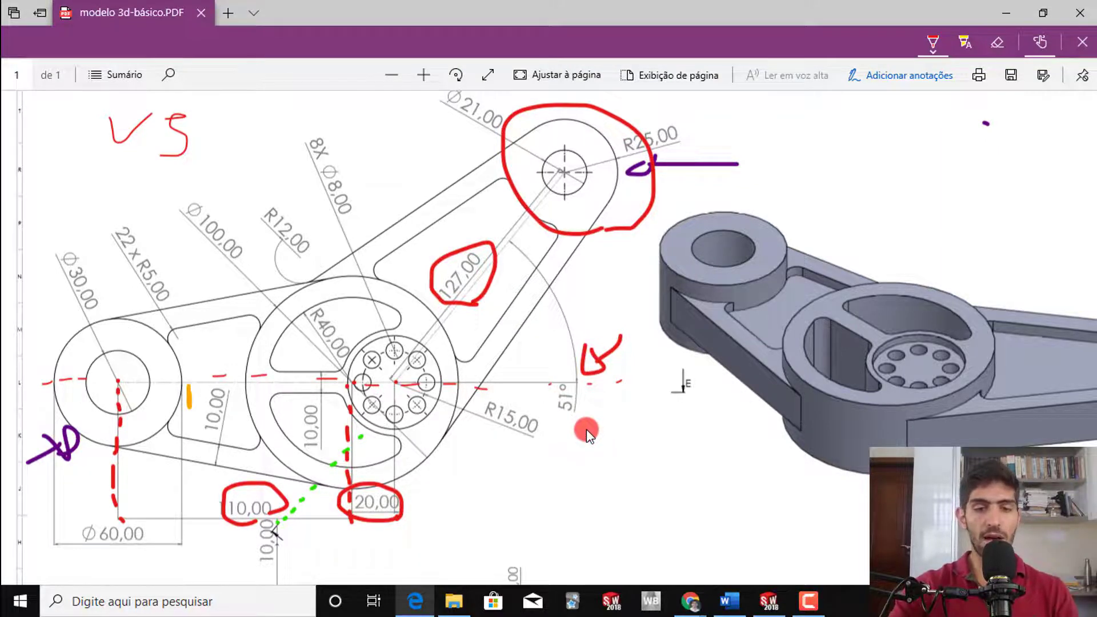
- Switch back to SOLIDWORKS and dimension the diagonal centerline from the origin to the upper-right circles' center at 127 mm
key(alt+Tab)
key(s)
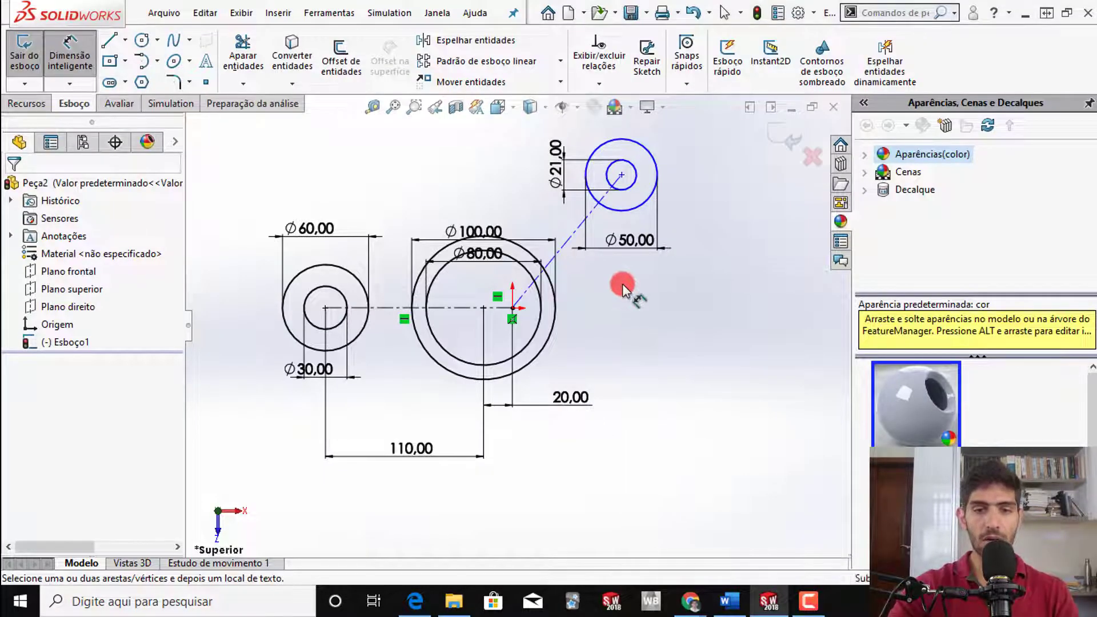
key(Escape)
key(s)
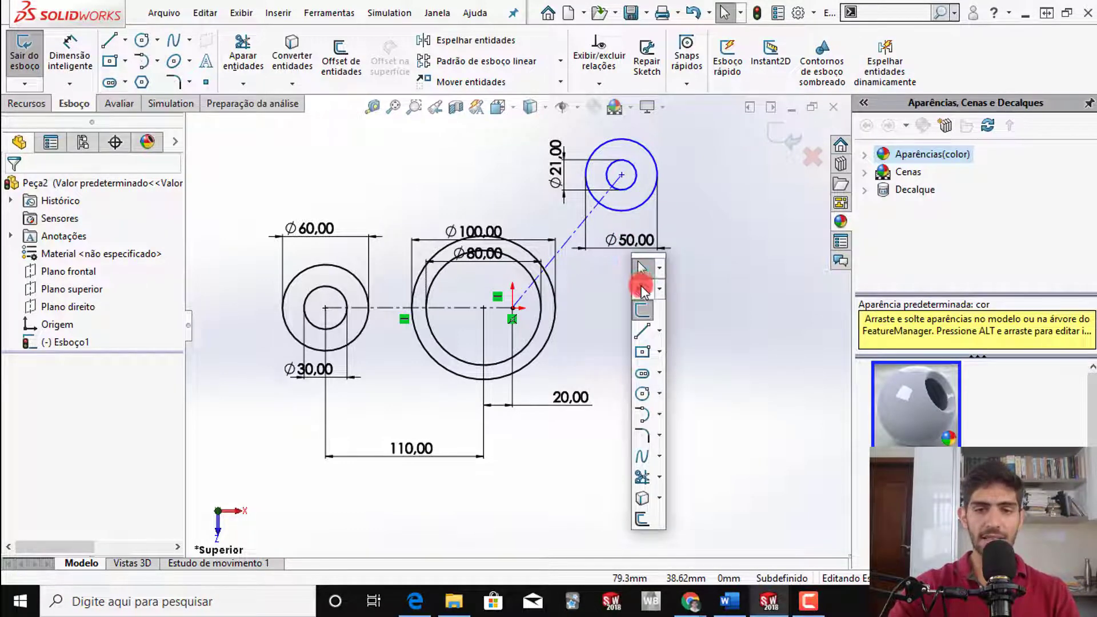
click(642, 288)
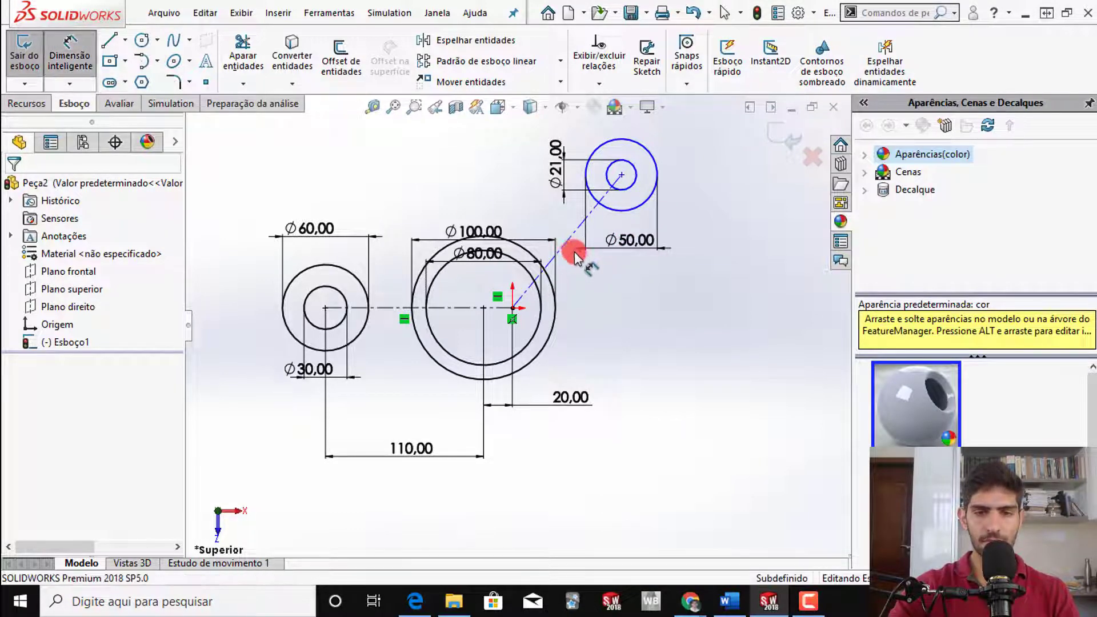
click(567, 246)
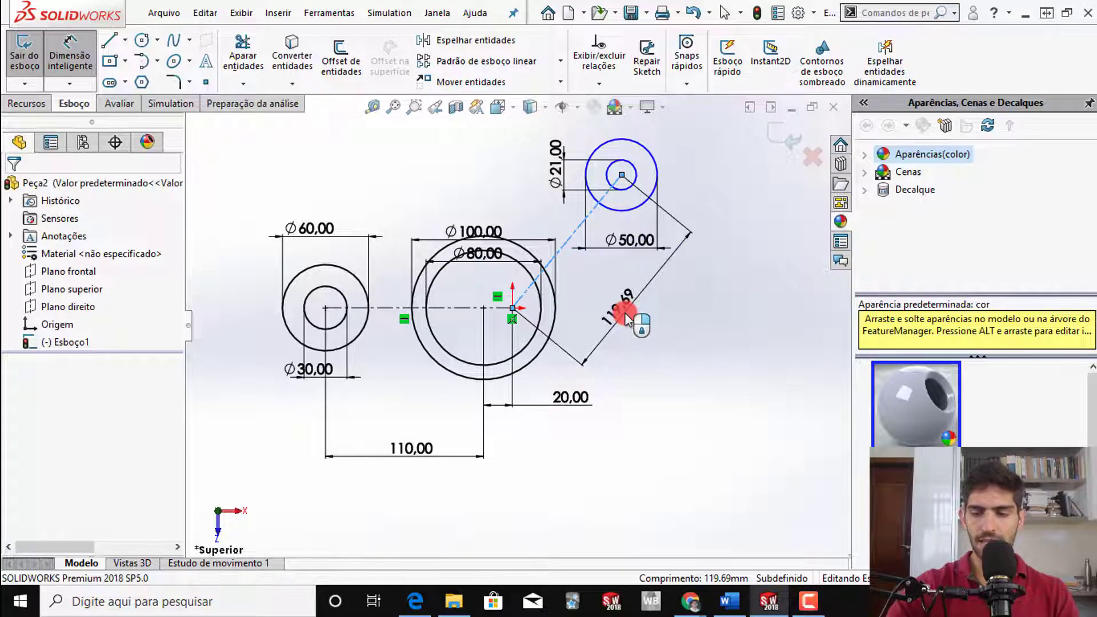
click(627, 319)
text(127)
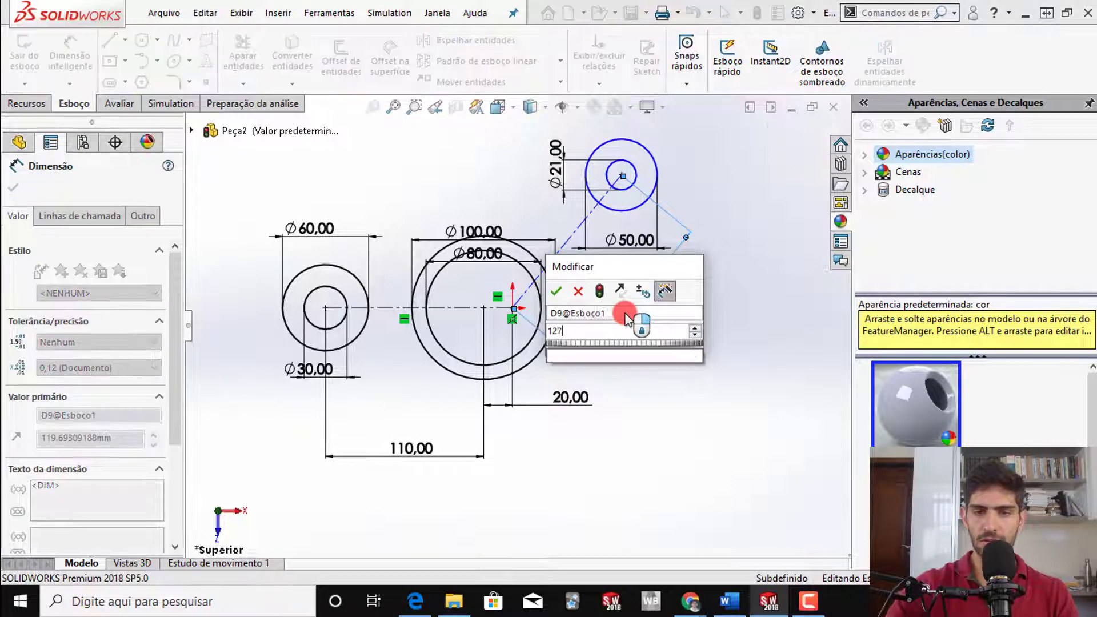
key(Return)
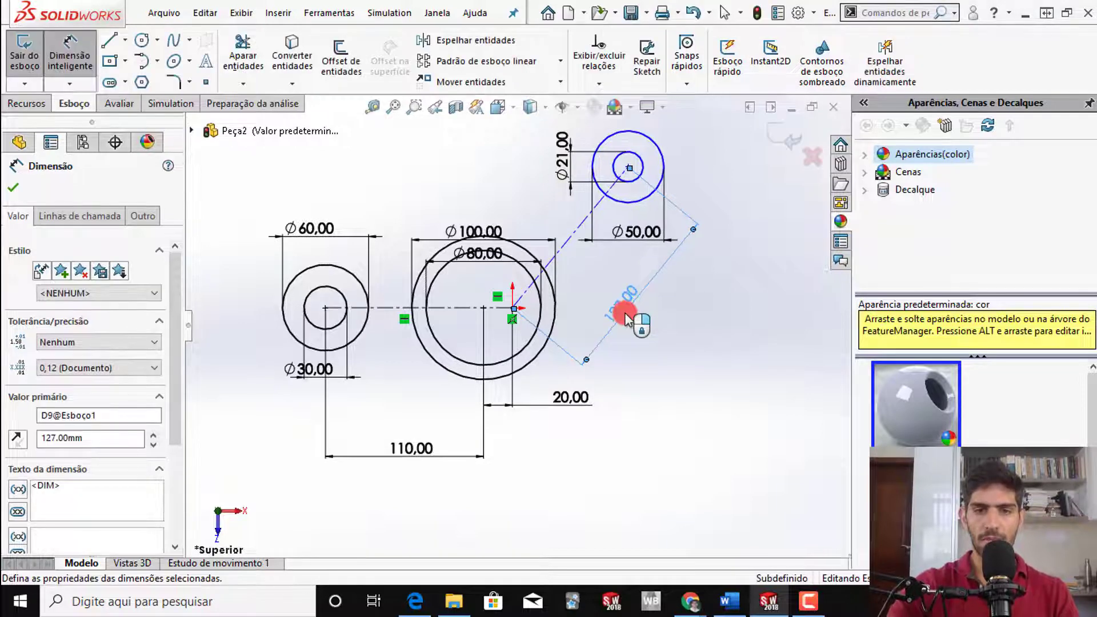
click(694, 364)
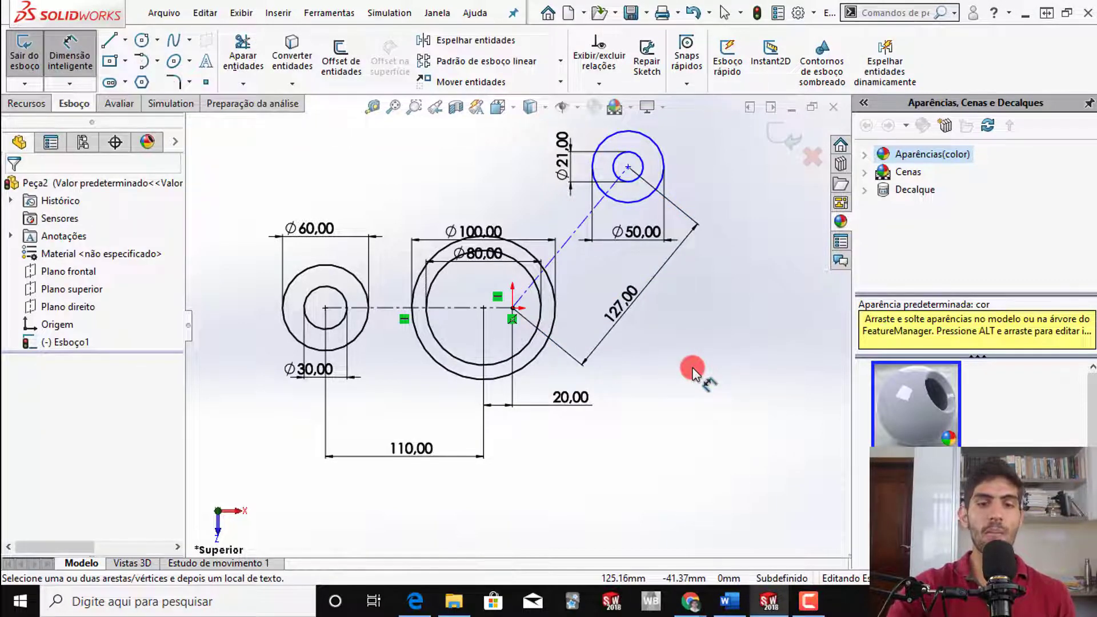
- Dimension the angle between the diagonal centerline and the horizontal direction at the origin as 51°, placing it beyond the 127 mm dimension
click(512, 280)
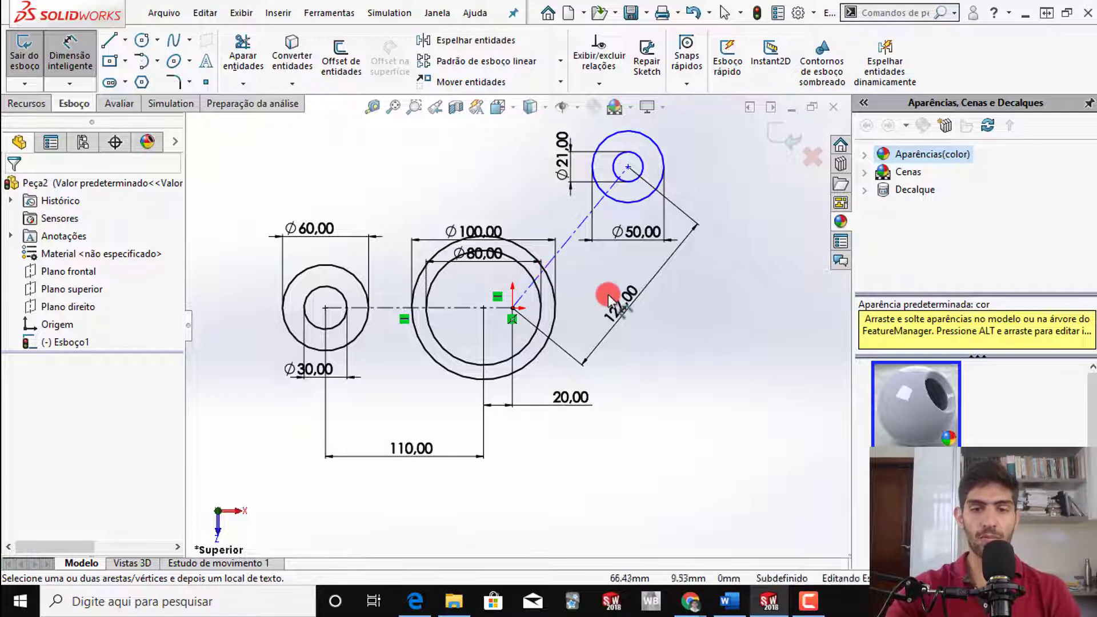
key(Escape)
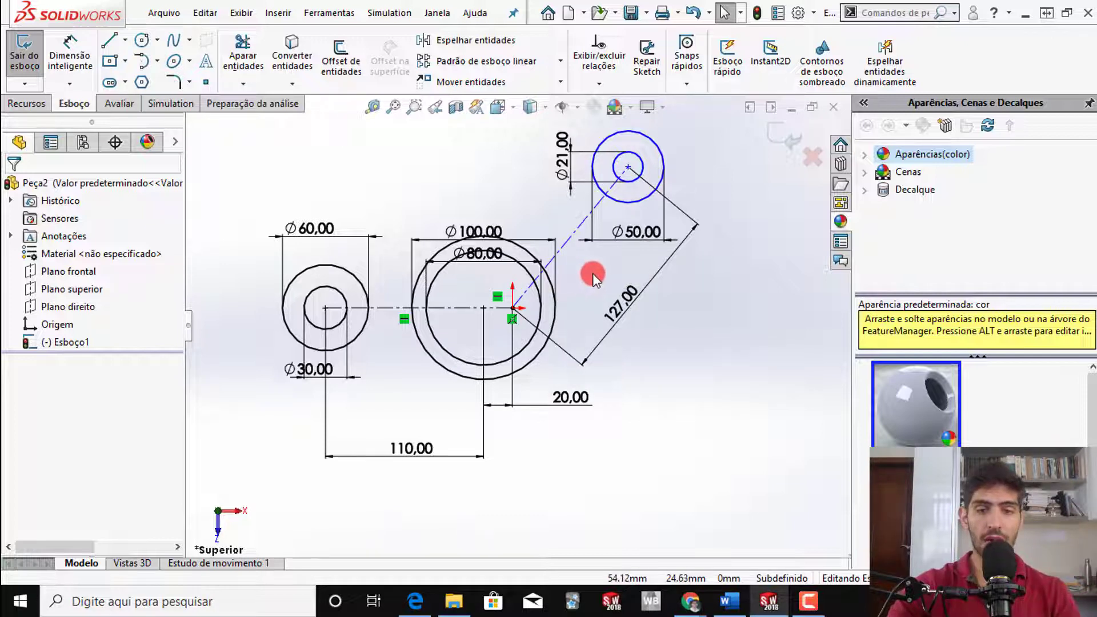
key(s)
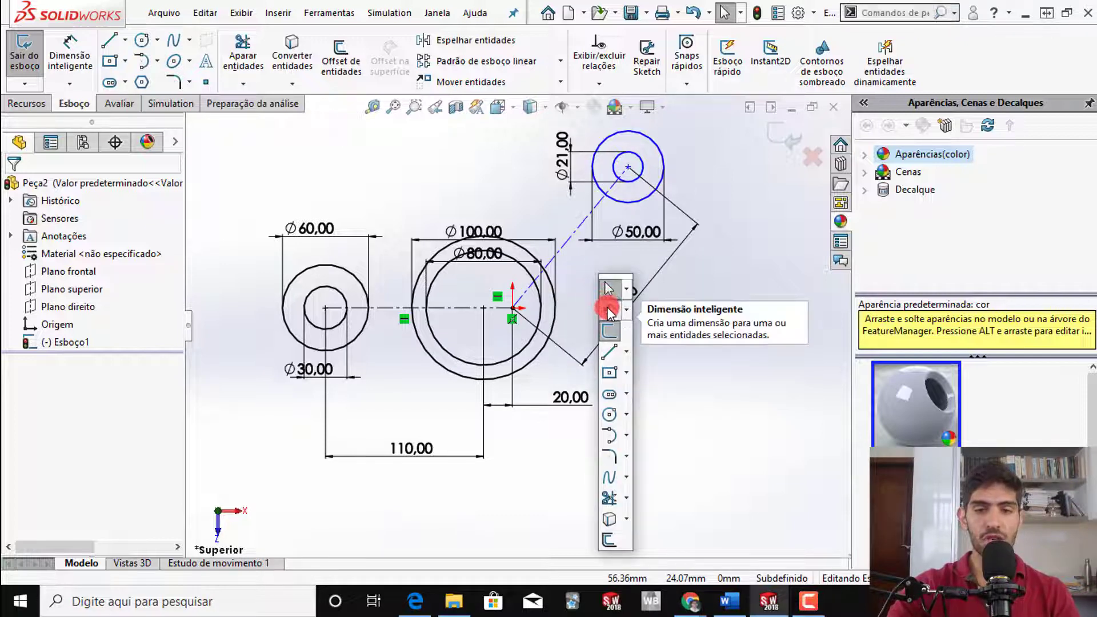
click(608, 309)
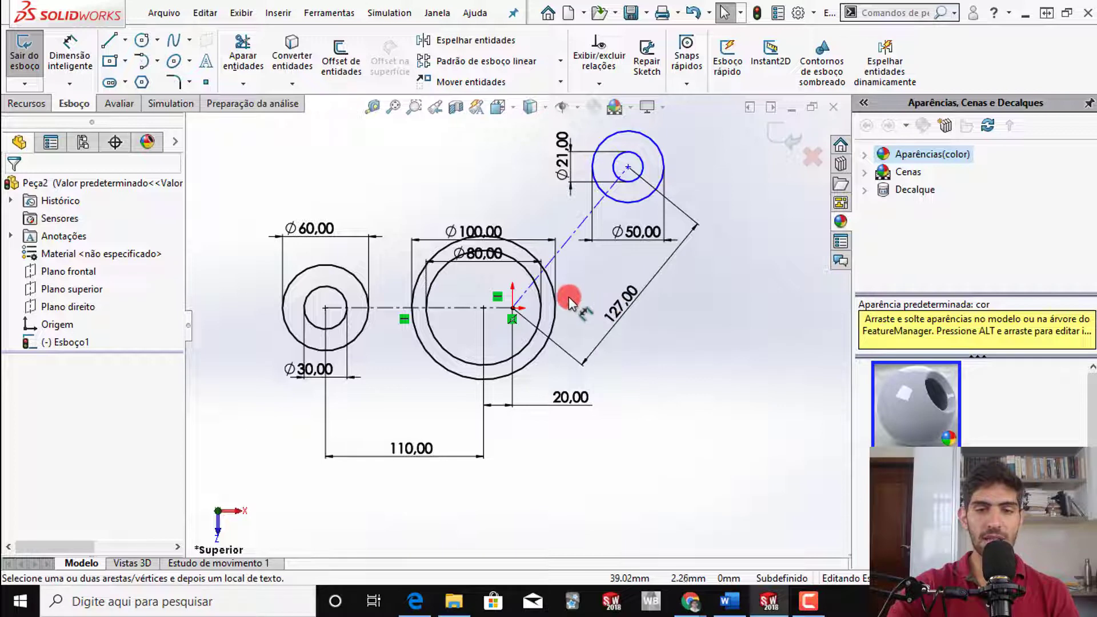
click(564, 247)
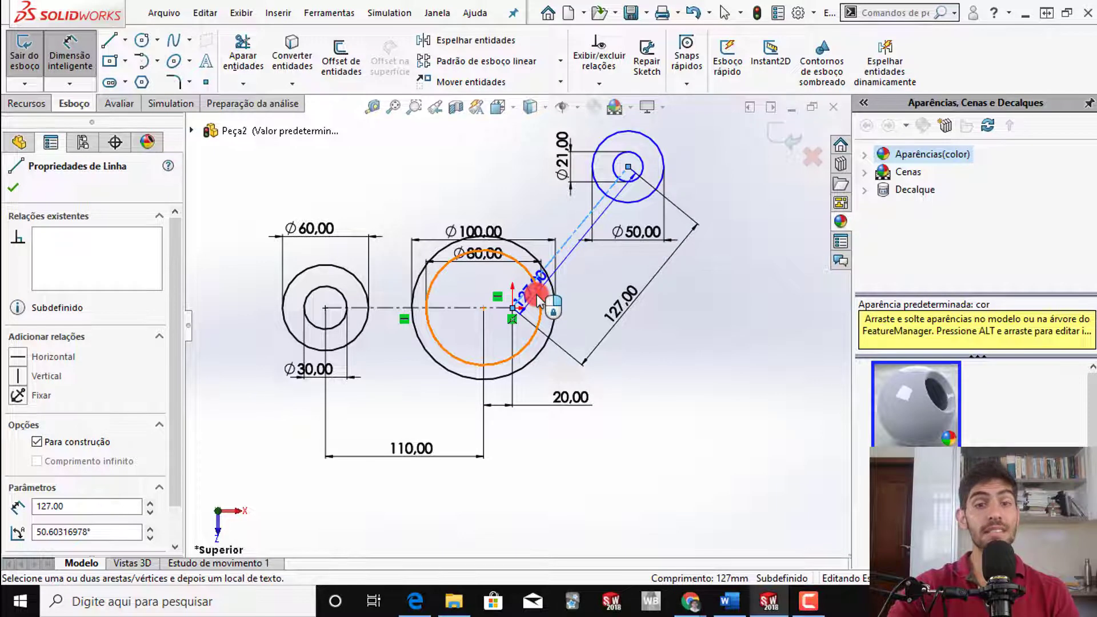
scroll(527, 307, down, 5)
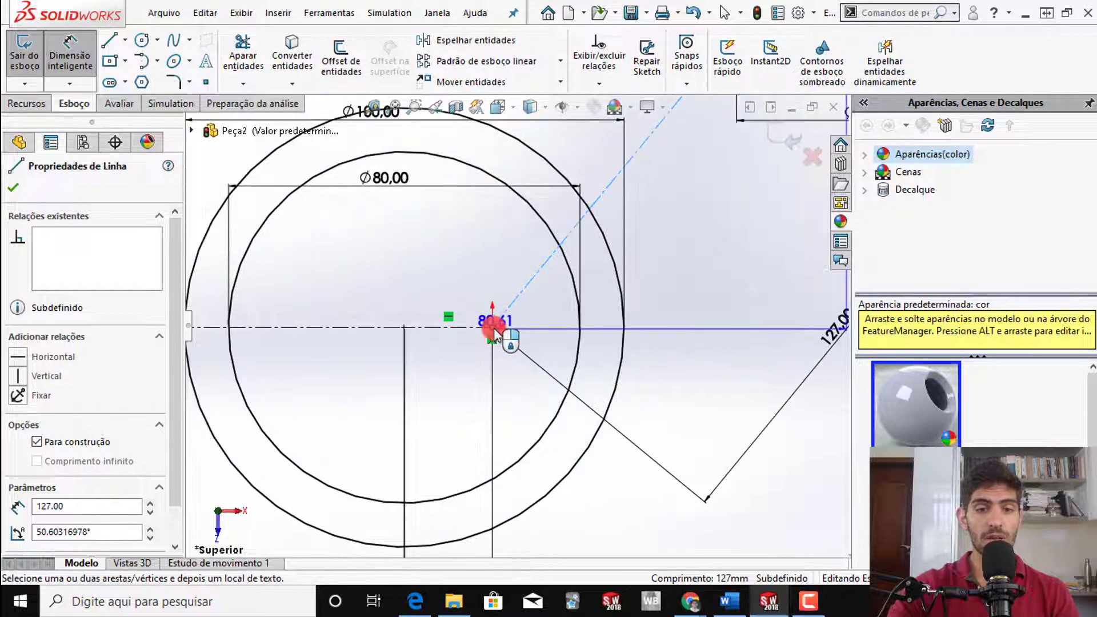
click(492, 329)
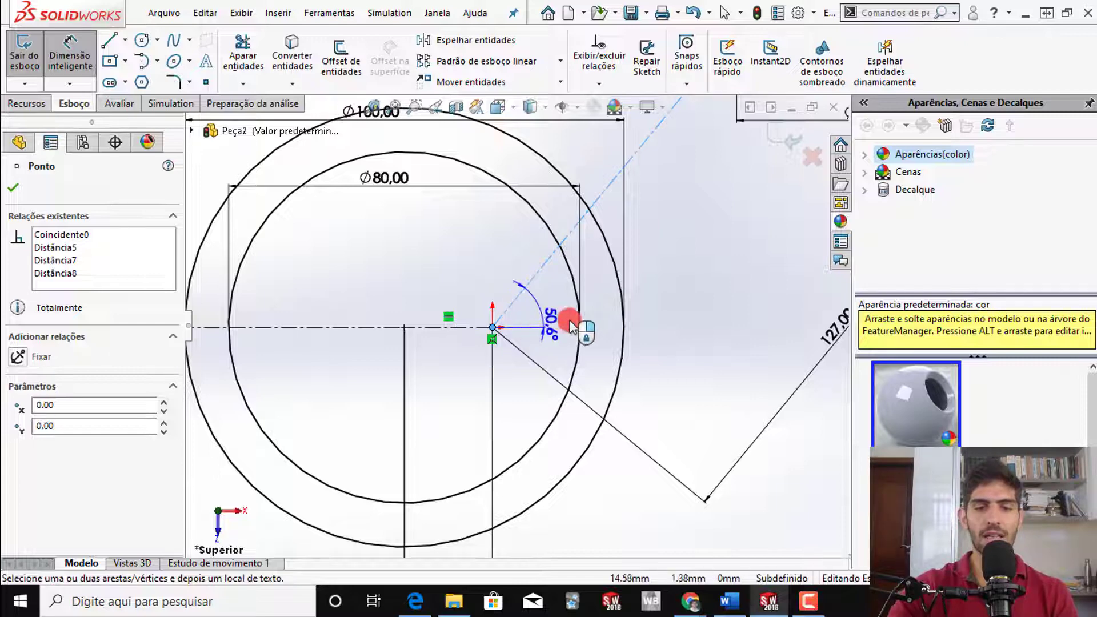
key(z)
key(z)
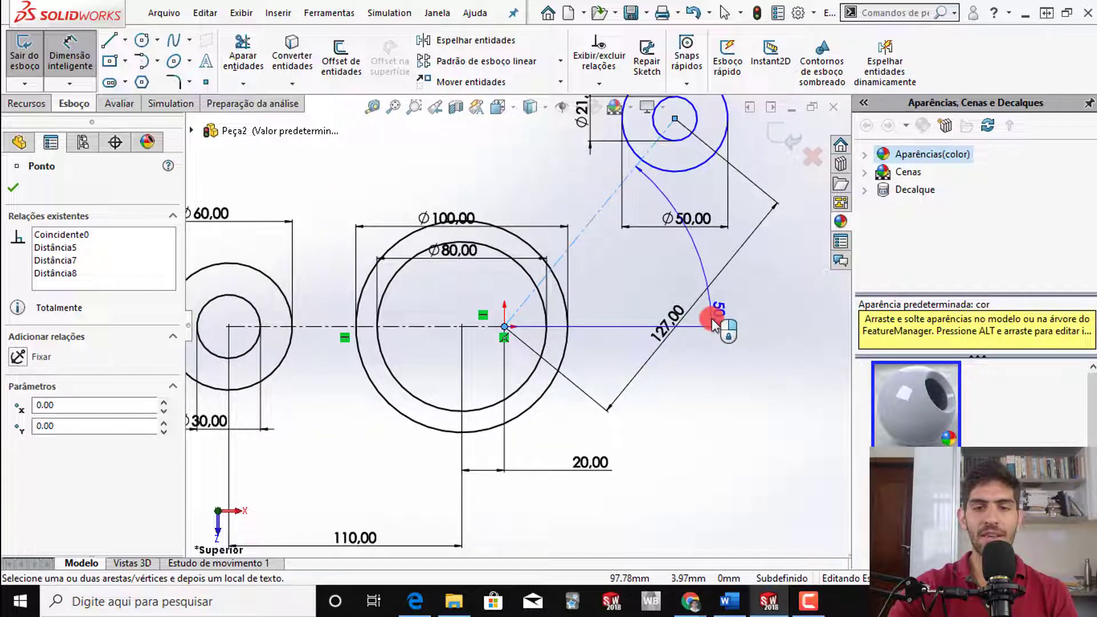
key(Escape)
click(715, 321)
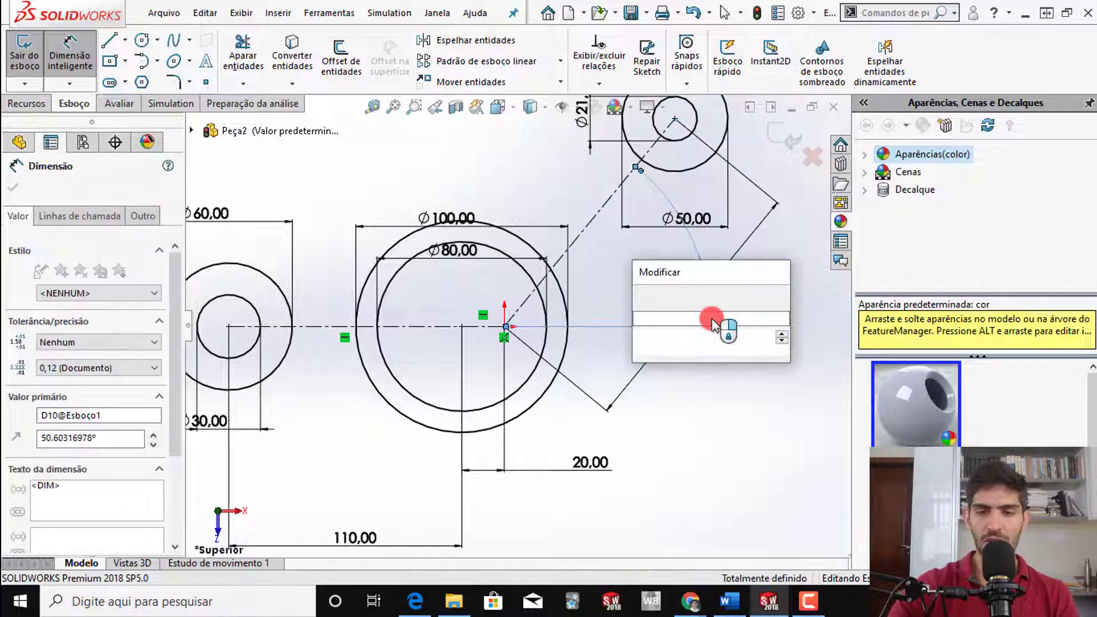
text(51)
key(Return)
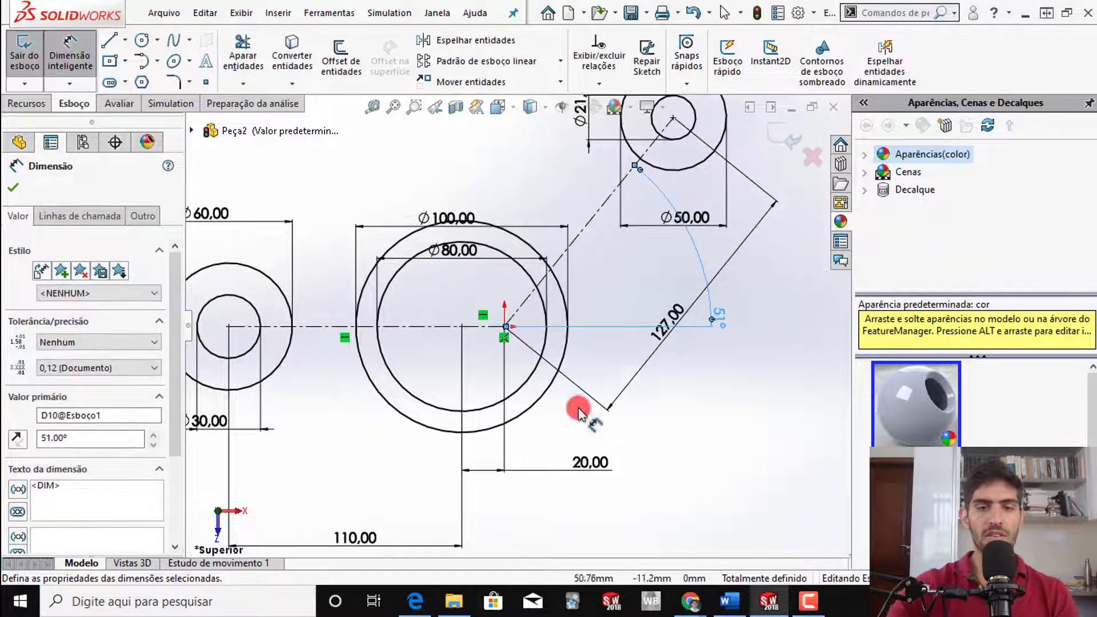
- Switch to the PDF drawing, trace the 51° angle's two sides and arc in red, and circle its value
key(alt+Tab)
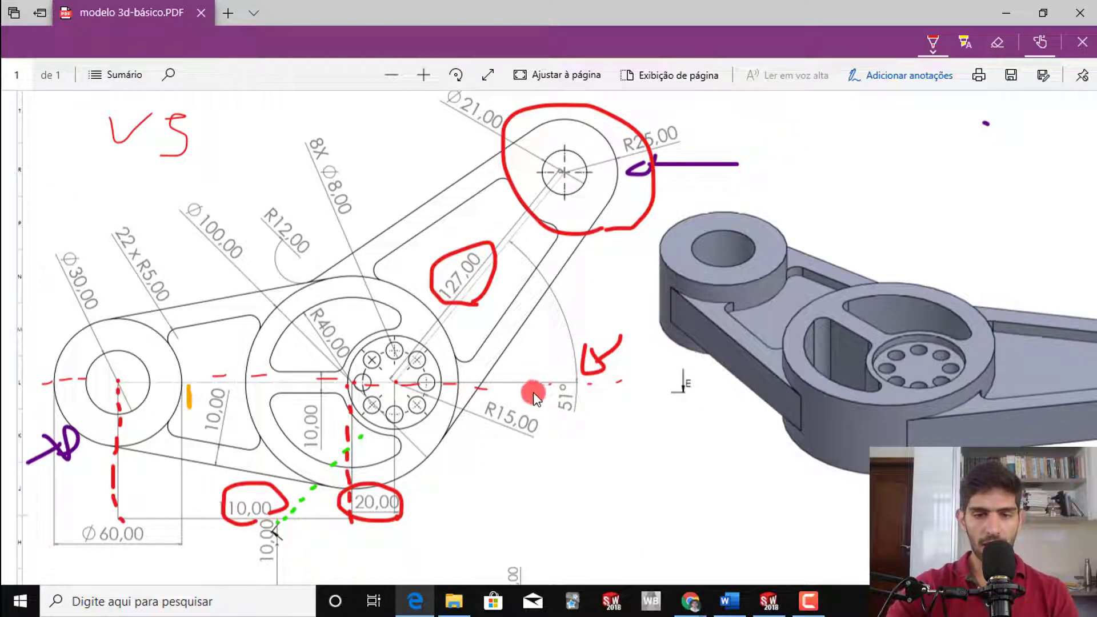
drag(392, 384, 533, 385)
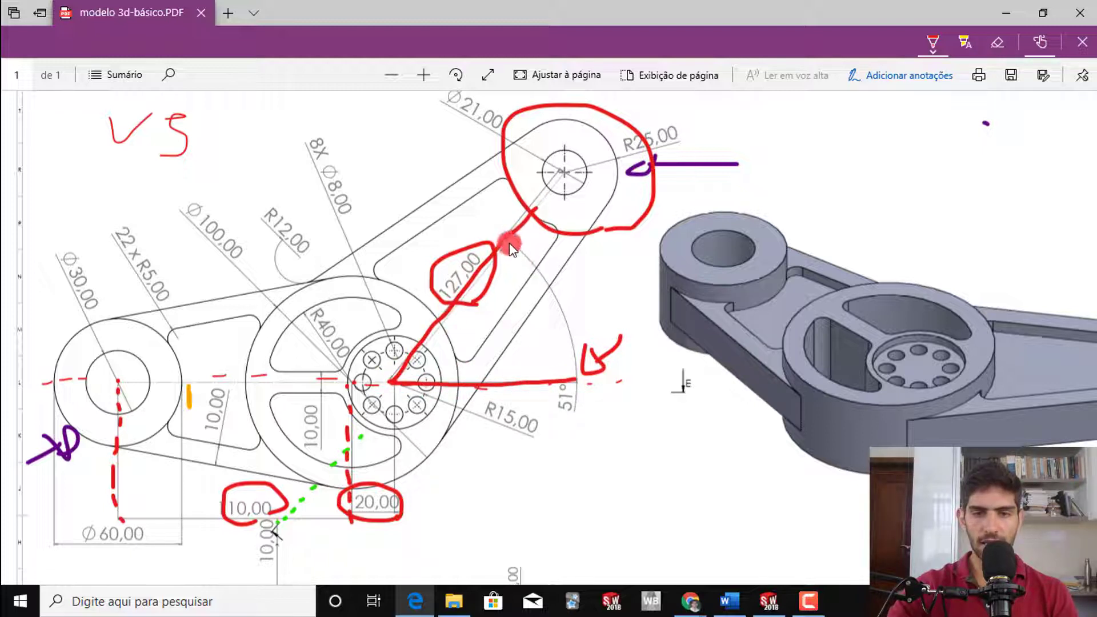
drag(508, 242, 595, 370)
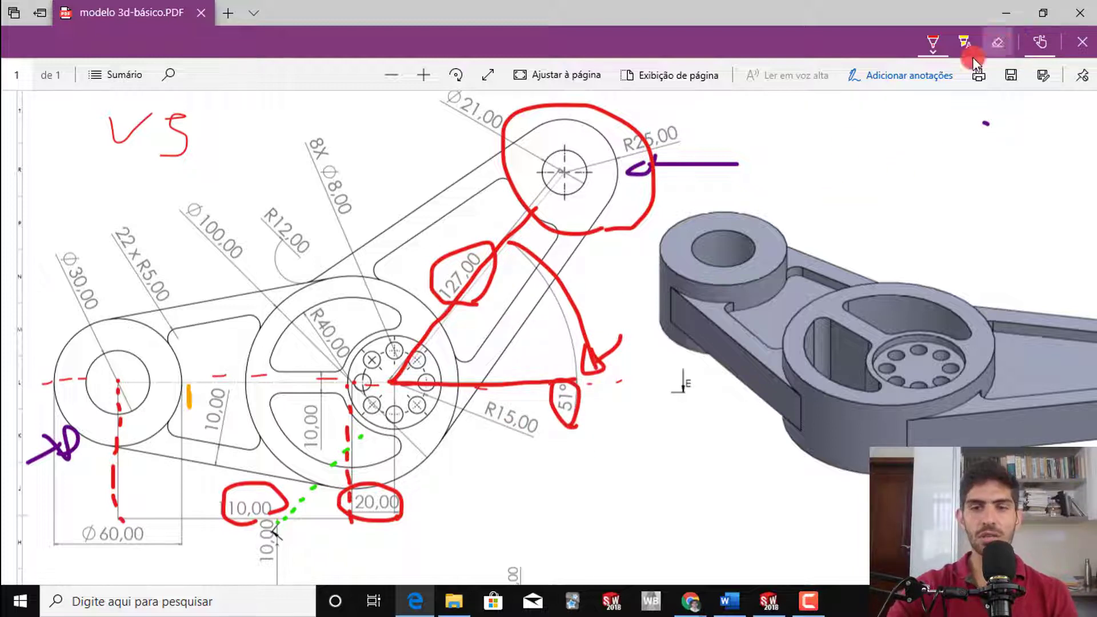
- Erase the red marks on the 51° angle, 127,00 dimension and upper-right boss, plus the purple arrow near R25,00
click(997, 42)
mouse_move(531, 311)
mouse_down()
mouse_move(467, 250)
mouse_move(509, 419)
mouse_up()
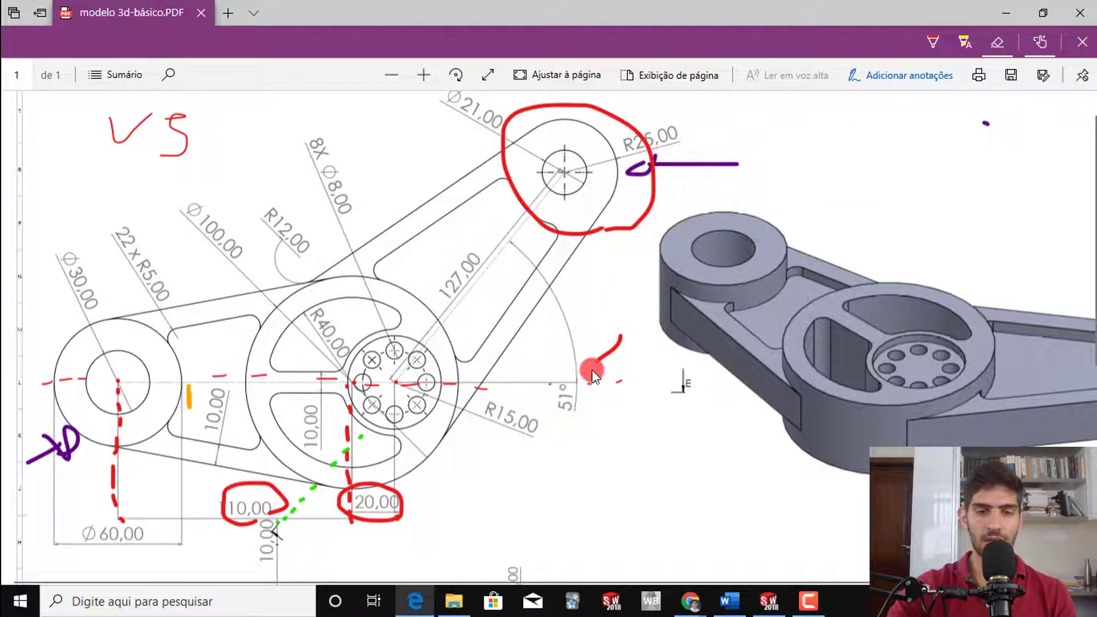
drag(593, 374, 571, 341)
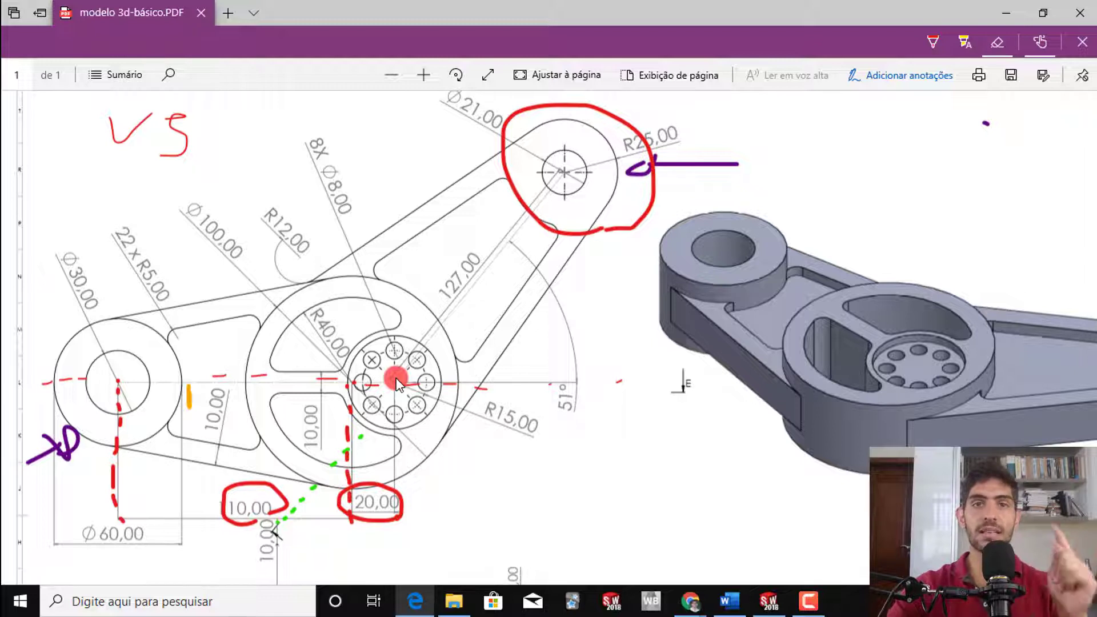
click(551, 243)
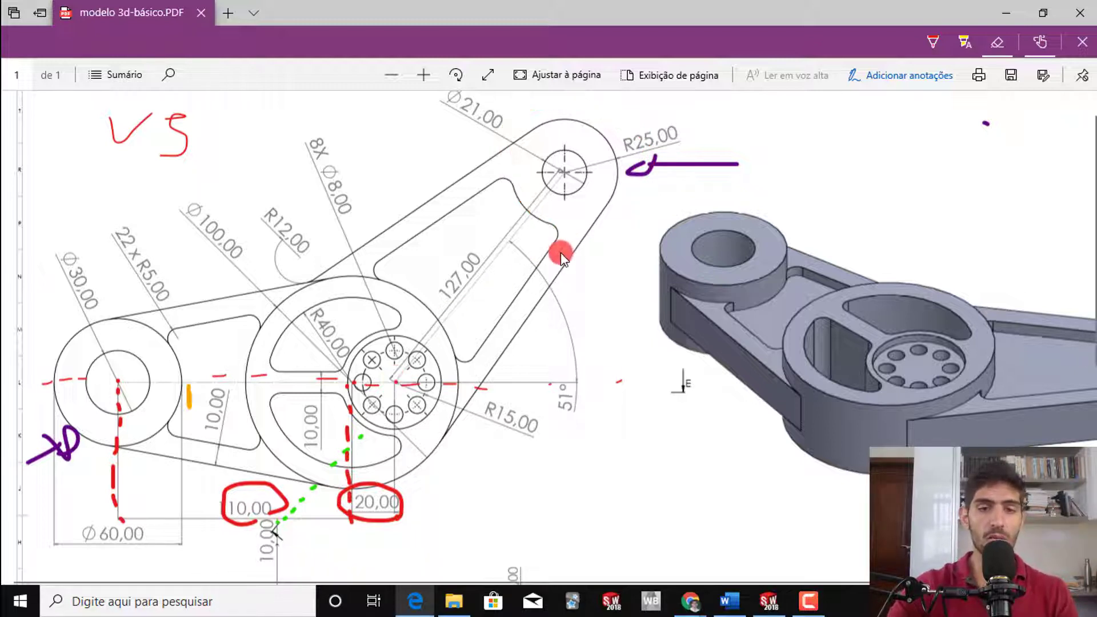
click(656, 174)
- Erase the red circles around the 20,00 and 110,00 dimensions, the left purple arrow and most of the dashed marks
click(373, 519)
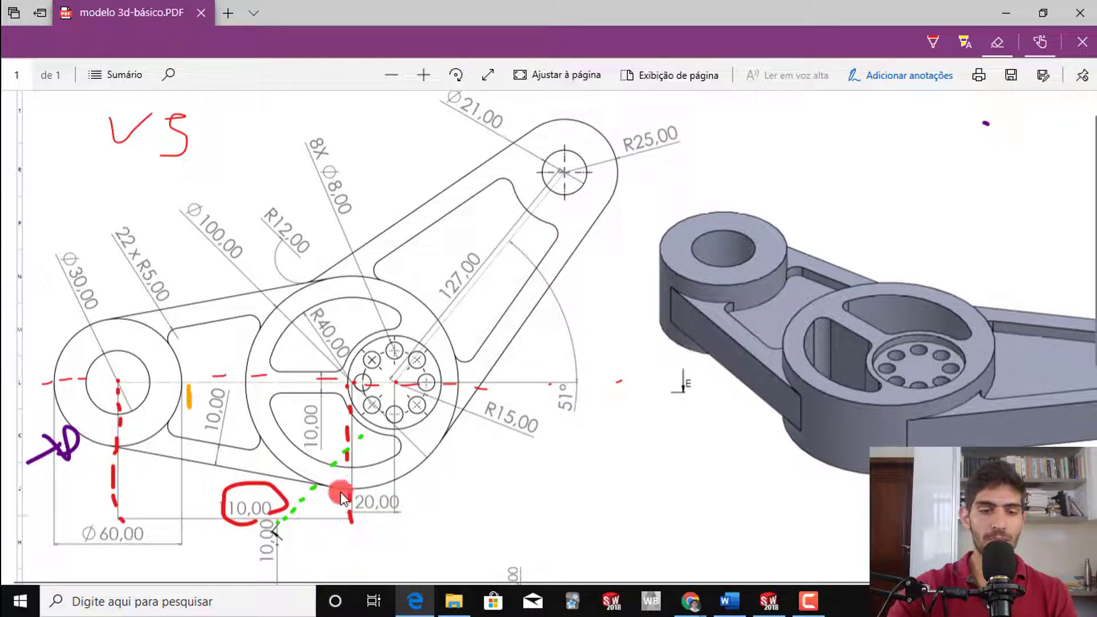
click(287, 503)
click(350, 414)
click(346, 454)
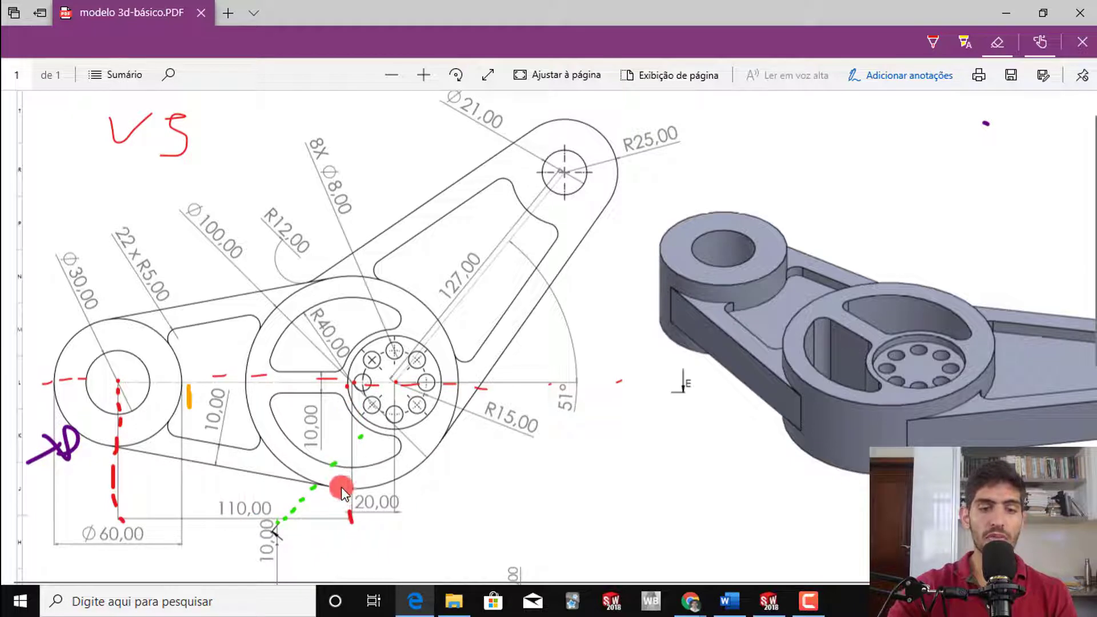
click(314, 487)
click(117, 471)
click(67, 457)
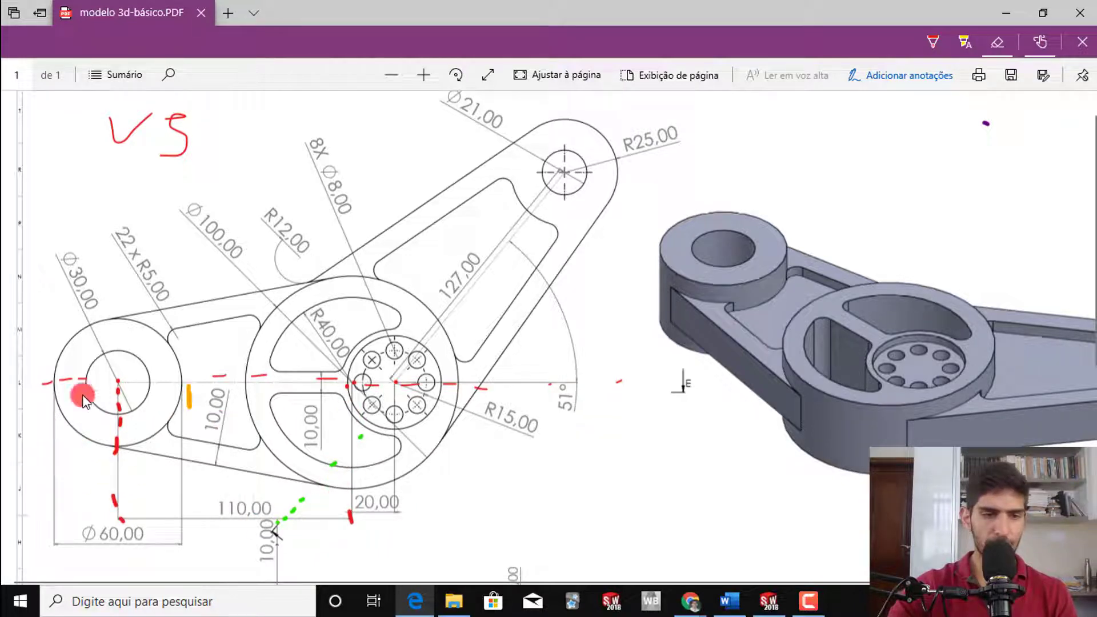
click(116, 448)
mouse_move(214, 436)
mouse_down()
mouse_move(326, 385)
mouse_move(446, 382)
mouse_move(387, 393)
mouse_up()
- Set the pen color to orange and trace the four outer tangent edges joining the central boss to both end bosses
scroll(351, 348, up, 1)
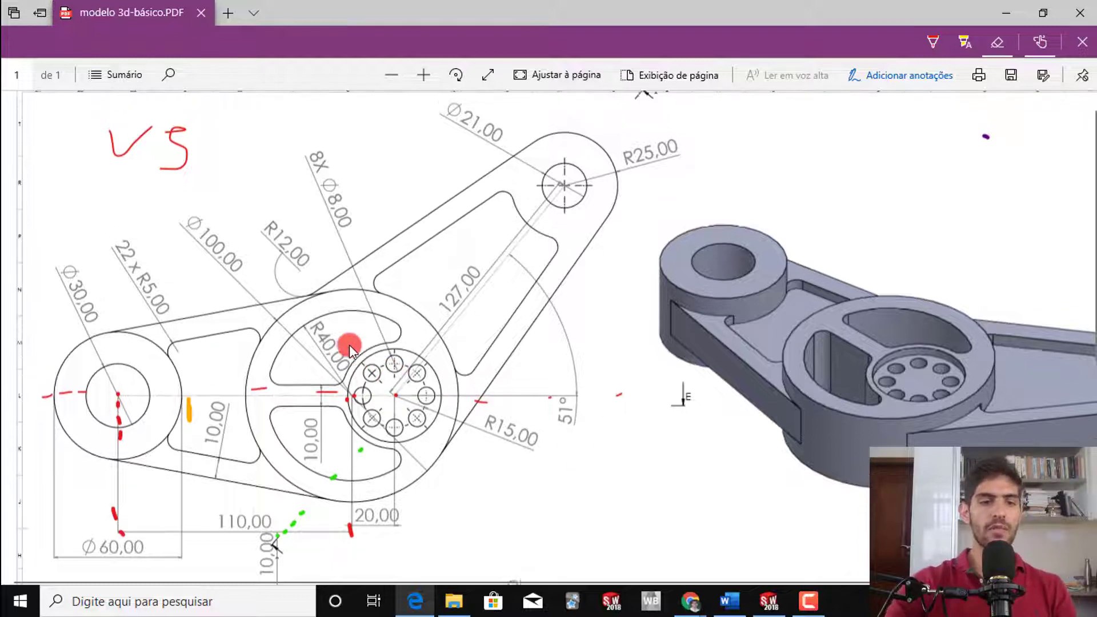
click(931, 43)
click(933, 43)
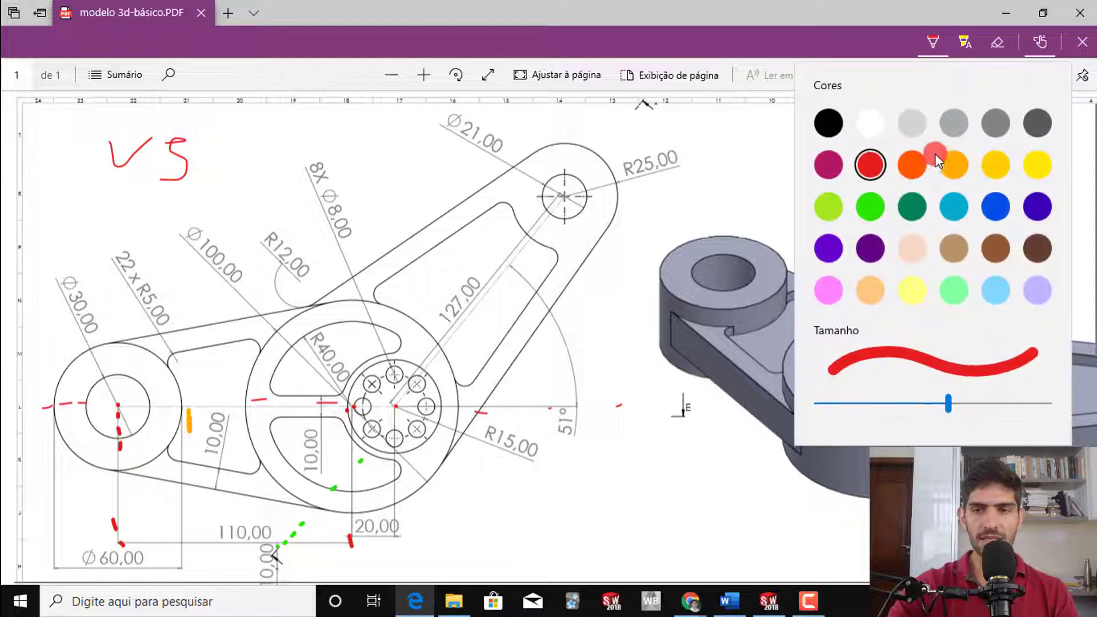
click(936, 170)
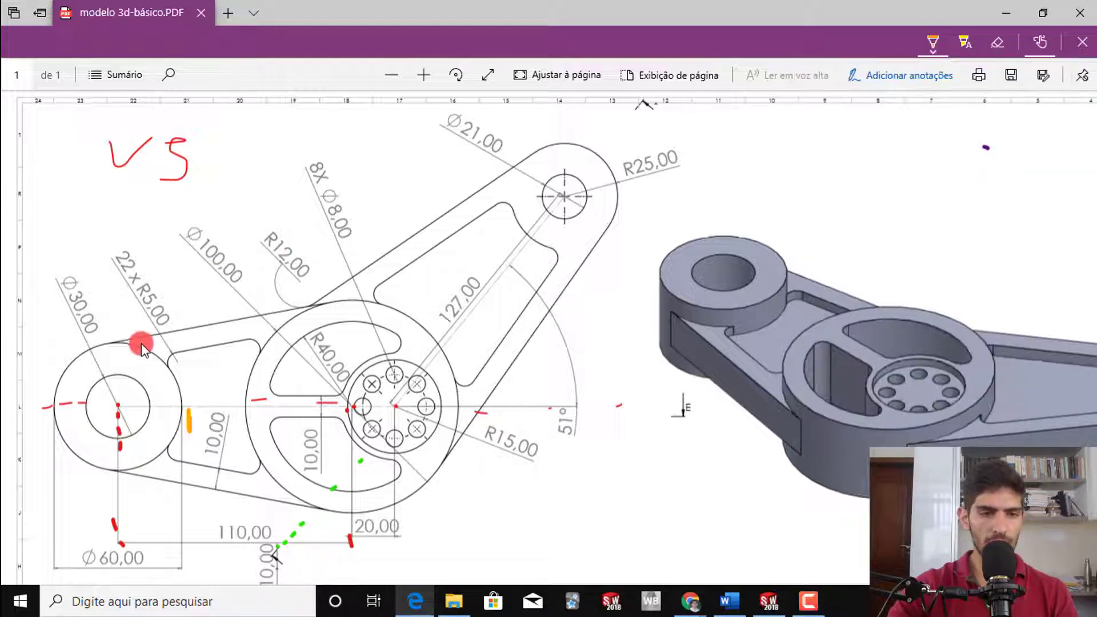
mouse_move(116, 344)
mouse_down()
mouse_move(211, 338)
mouse_move(310, 313)
mouse_move(478, 201)
mouse_move(531, 149)
mouse_up()
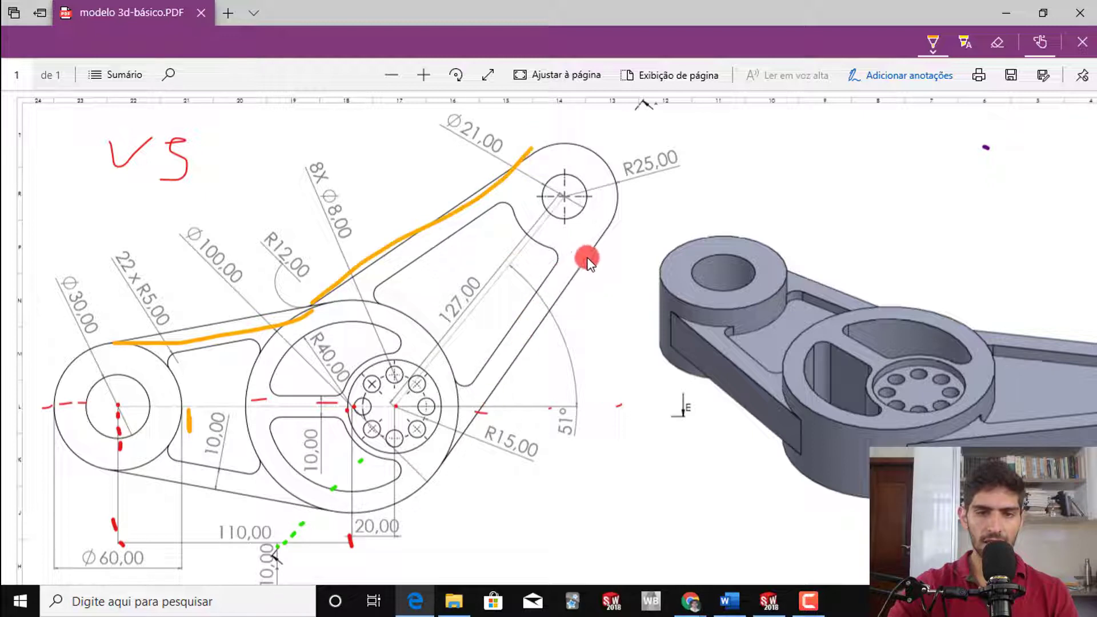
drag(587, 258, 474, 444)
drag(344, 513, 123, 477)
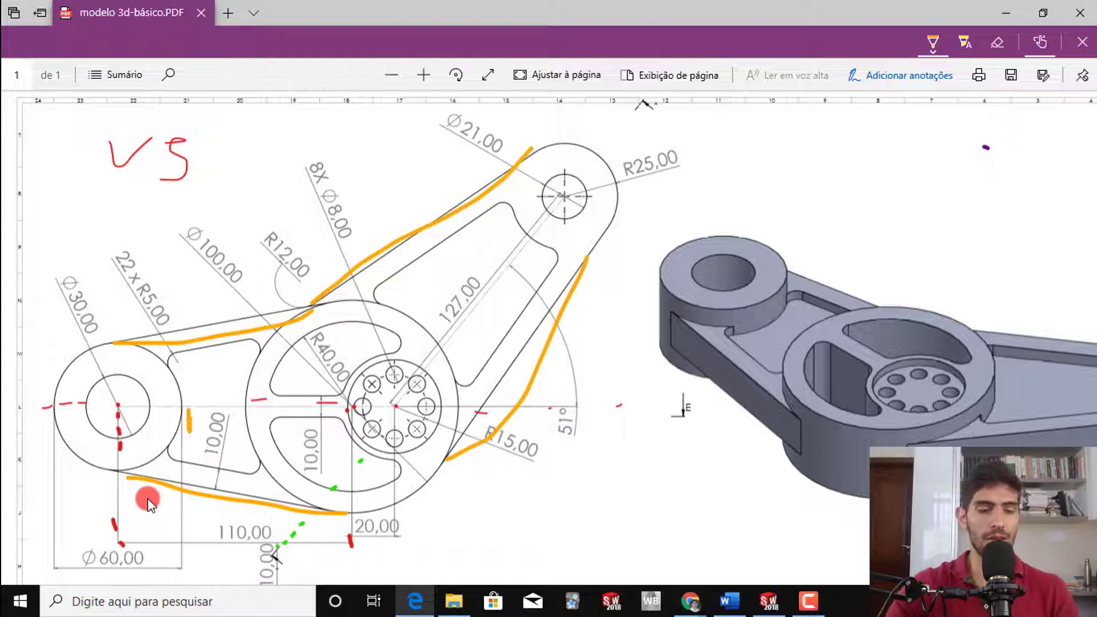
- Switch back to SOLIDWORKS, fit the whole sketch in view, and shrink the appearances pane to widen the graphics area
key(alt+Tab)
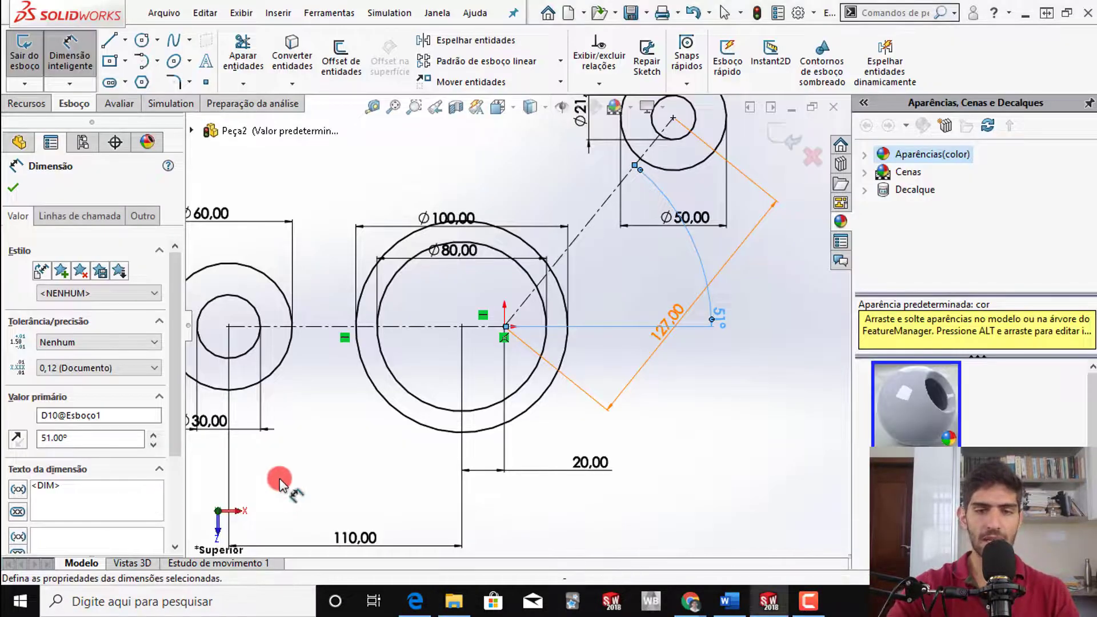
key(f)
click(764, 270)
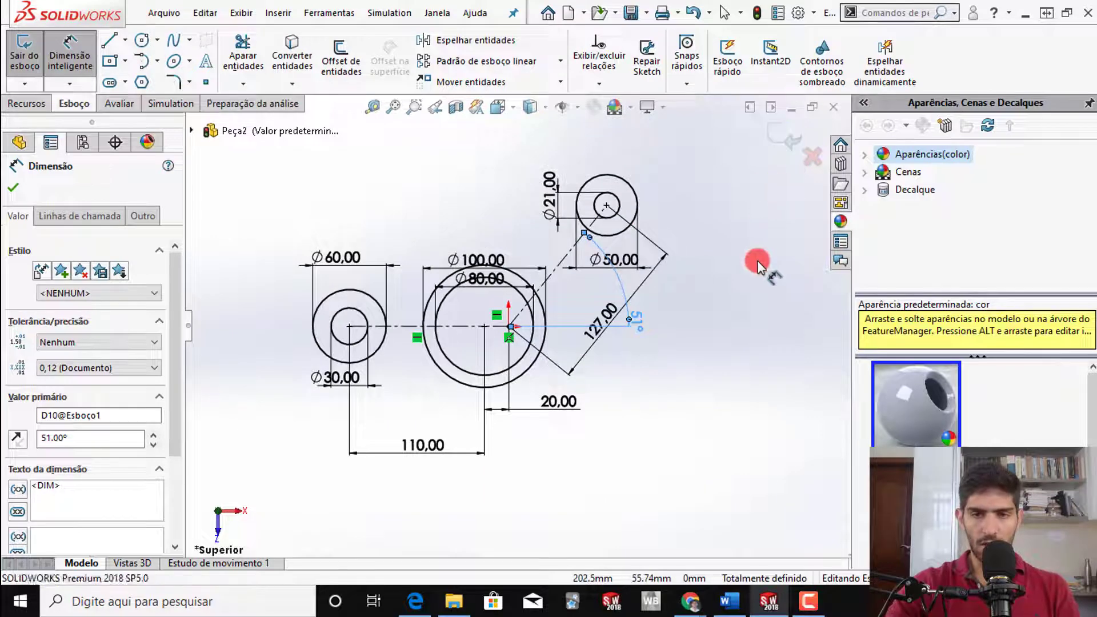
drag(851, 287, 1087, 284)
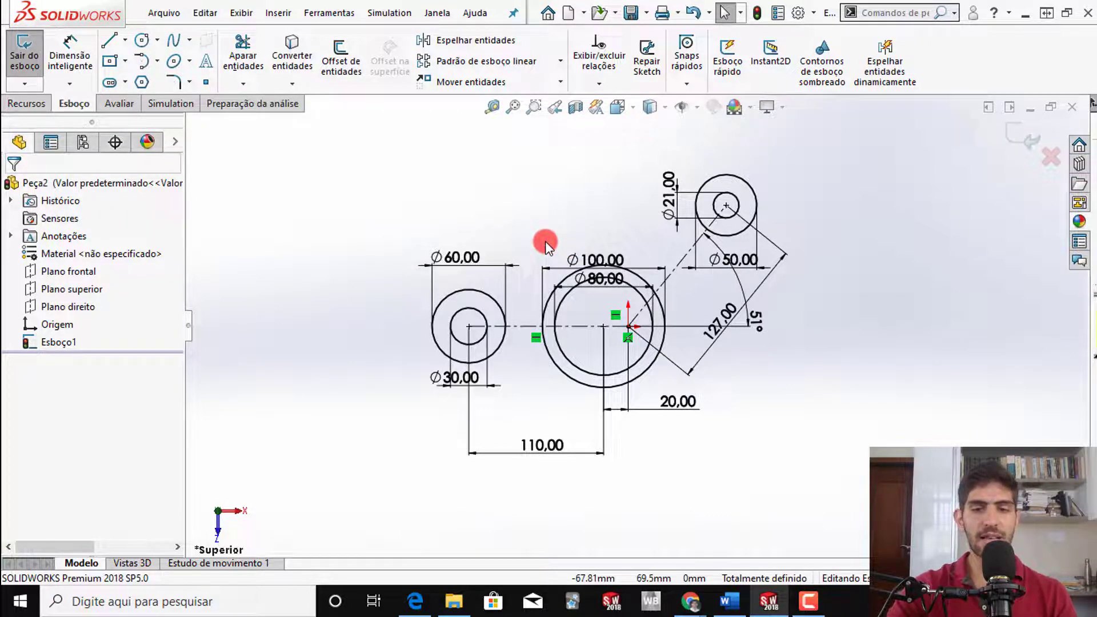
- Sketch a sloped line about 130 mm long above the 60 mm and 100 mm circles, spanning from one to the other
key(s)
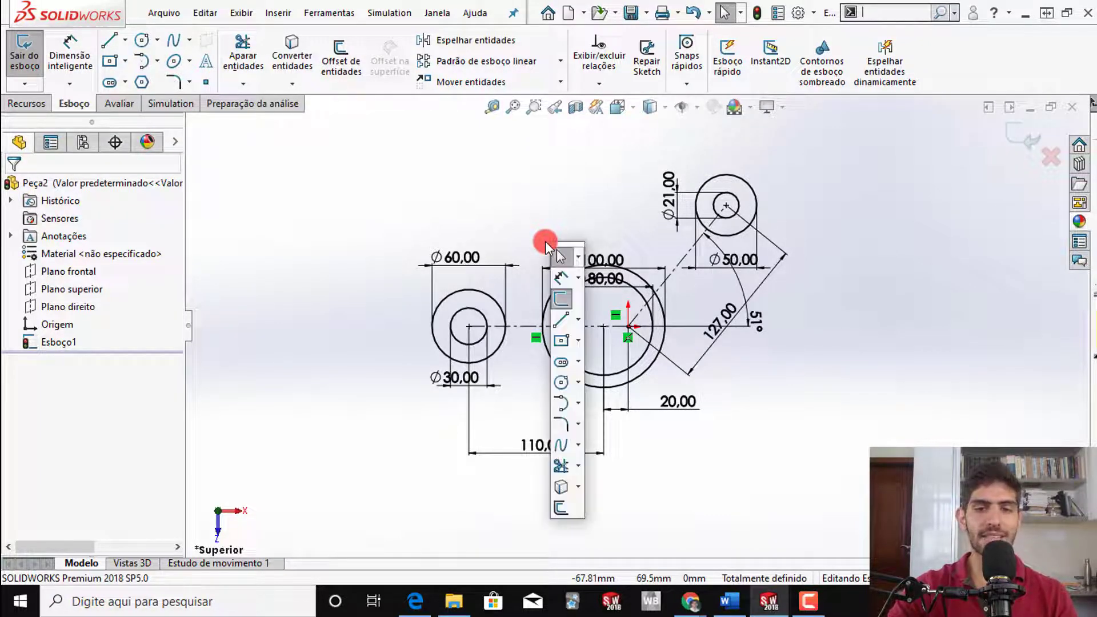
click(563, 320)
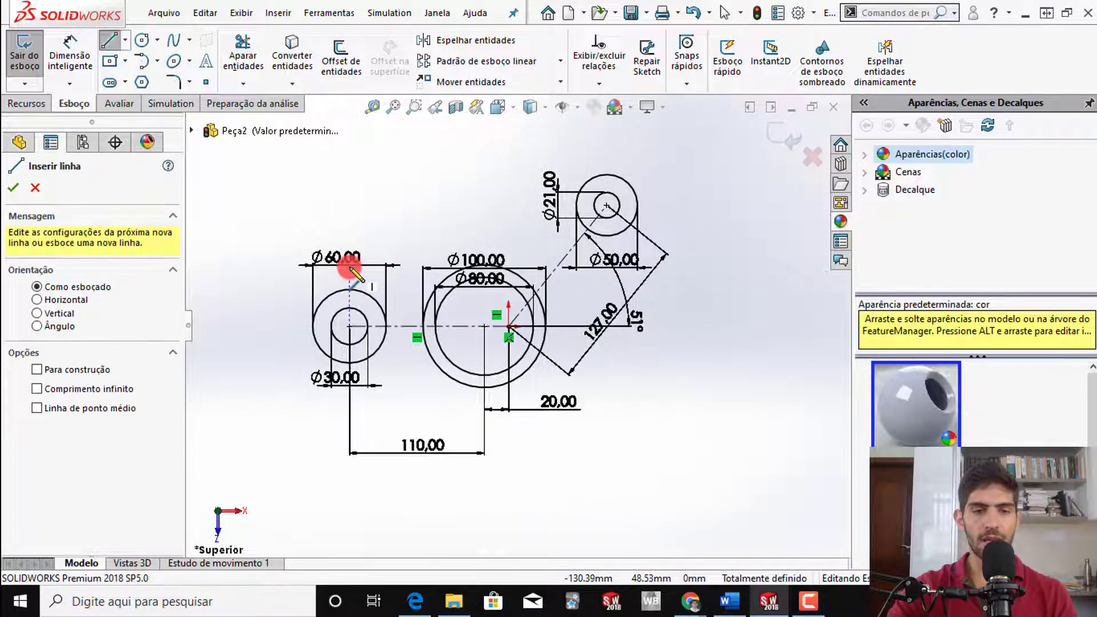
scroll(319, 260, down, 3)
drag(346, 314, 617, 243)
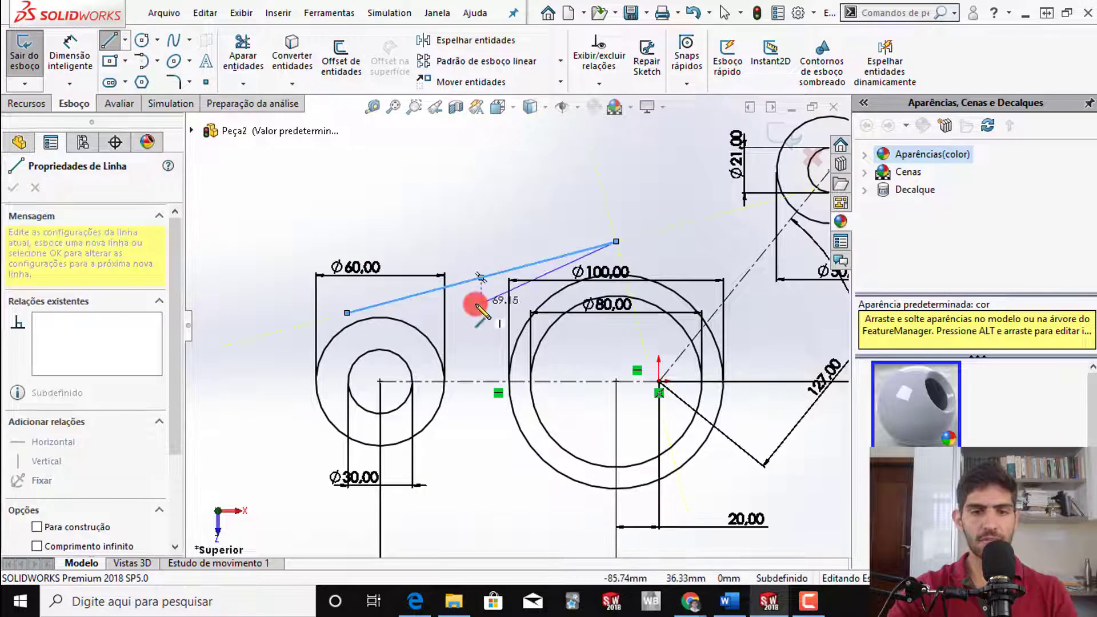
key(Escape)
key(Escape)
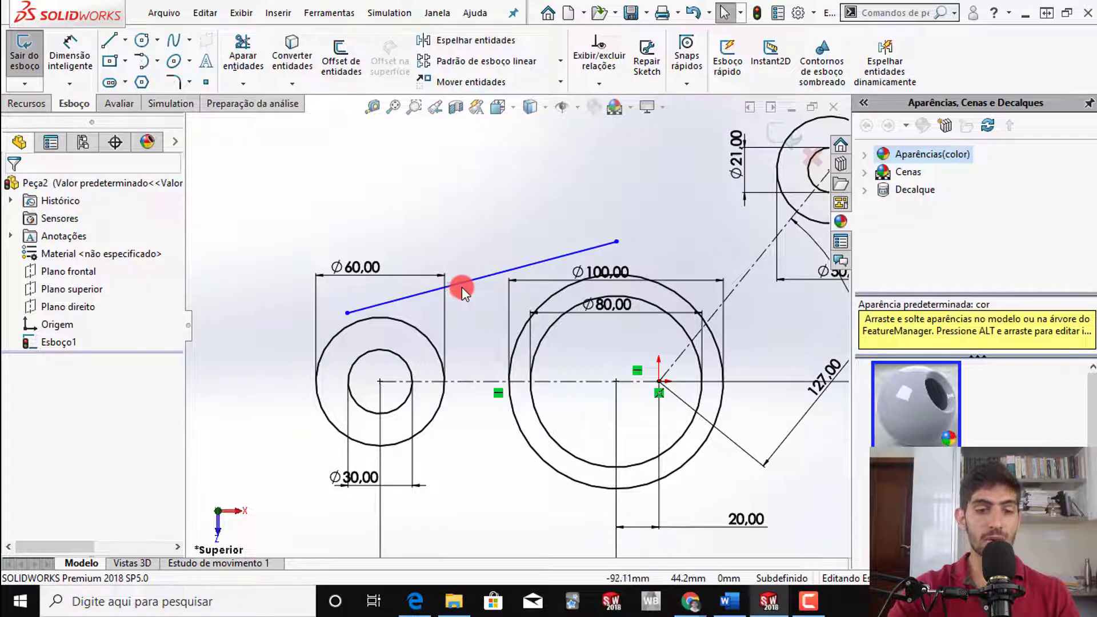
- Make the sloped line tangent to the 60 mm circle and to the 100 mm circle
click(464, 282)
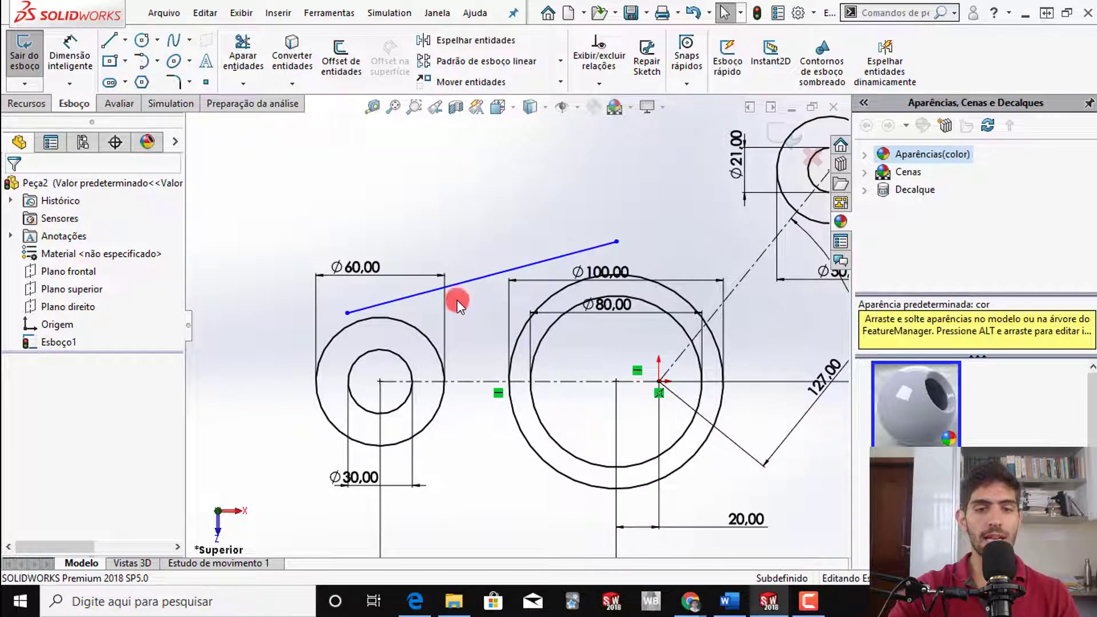
ctrl+click(413, 326)
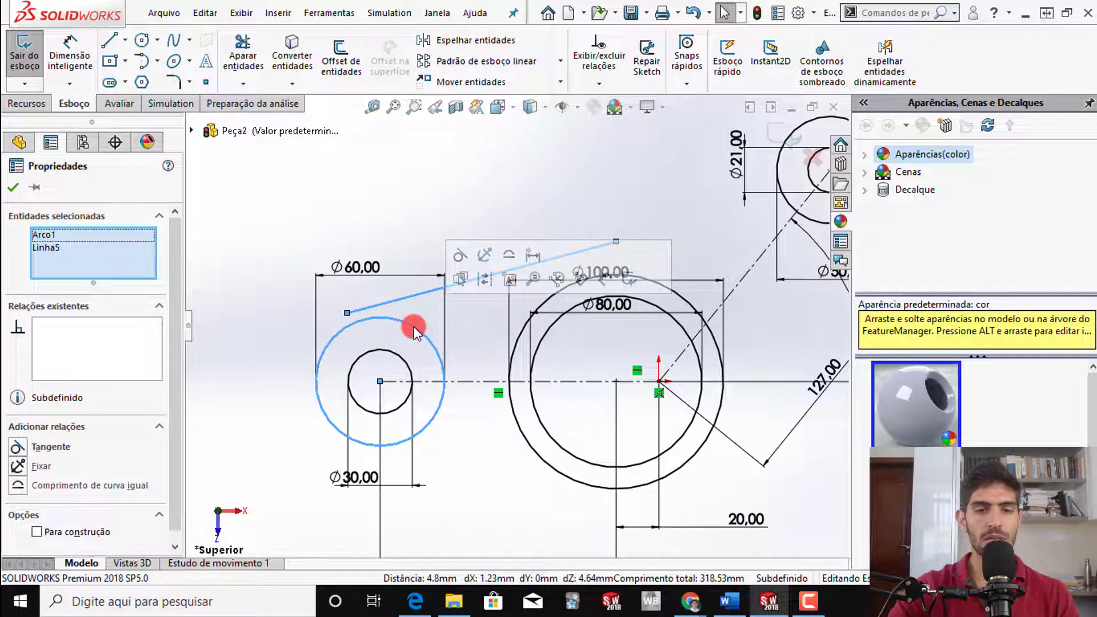
click(461, 256)
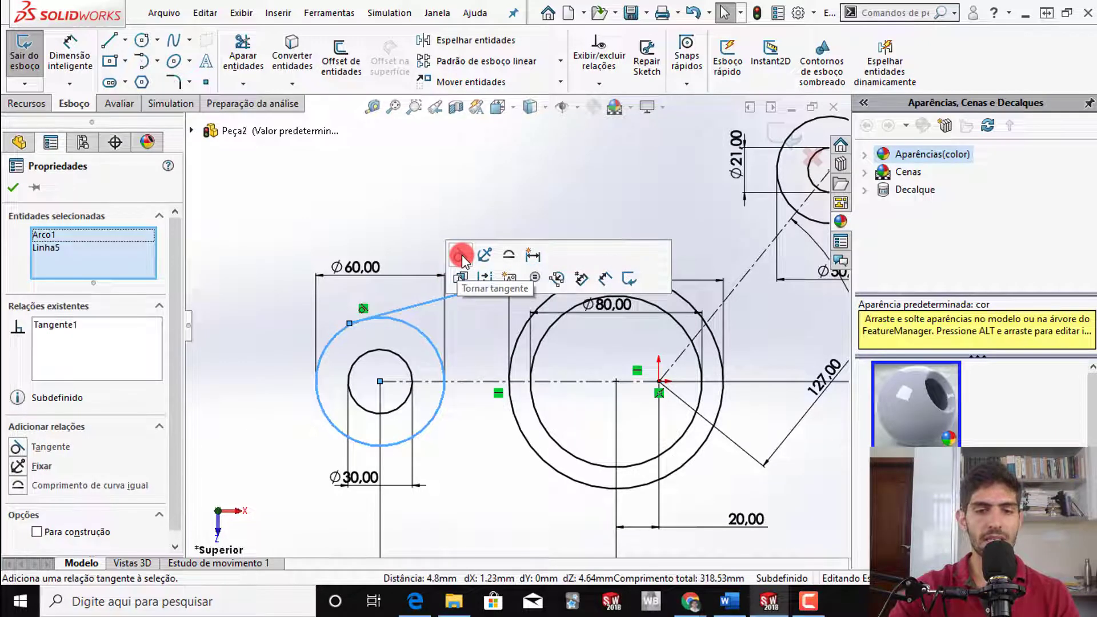
click(490, 184)
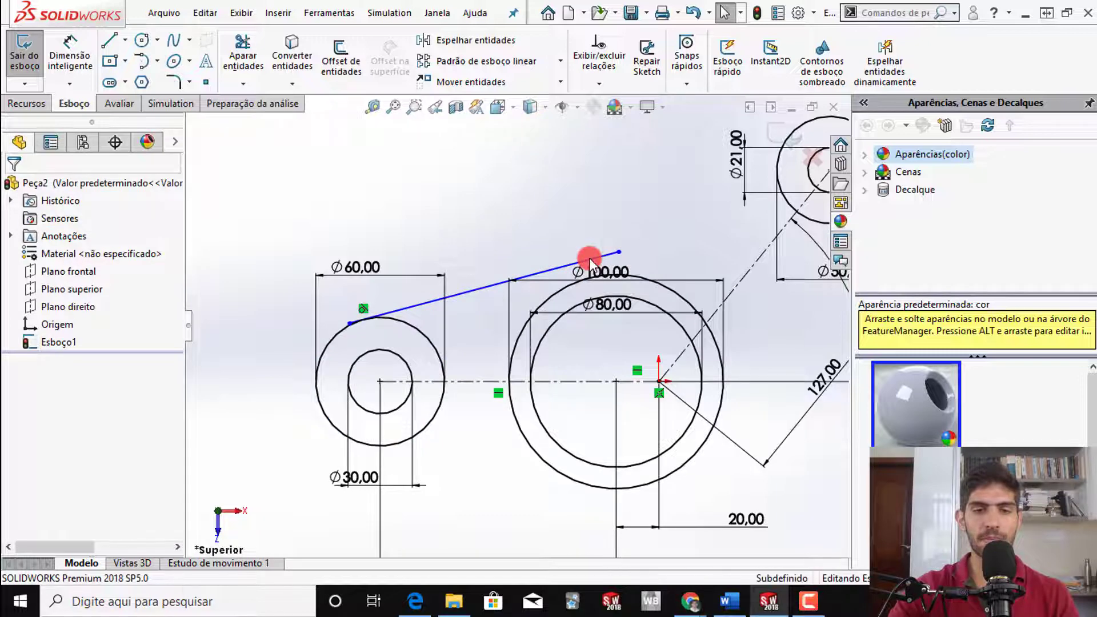
click(590, 262)
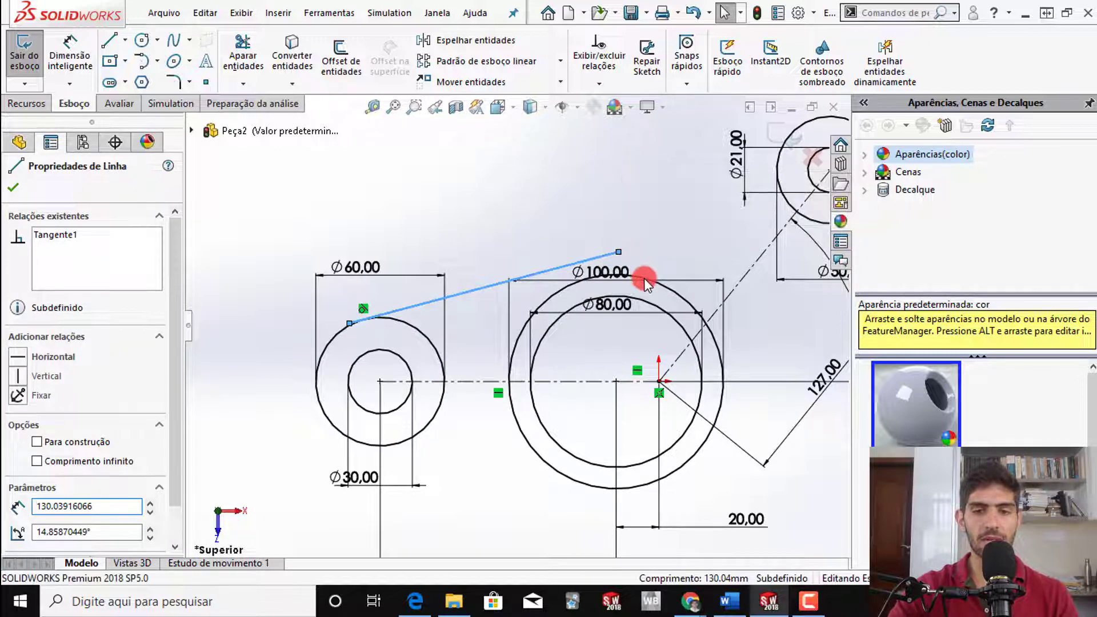
ctrl+click(645, 280)
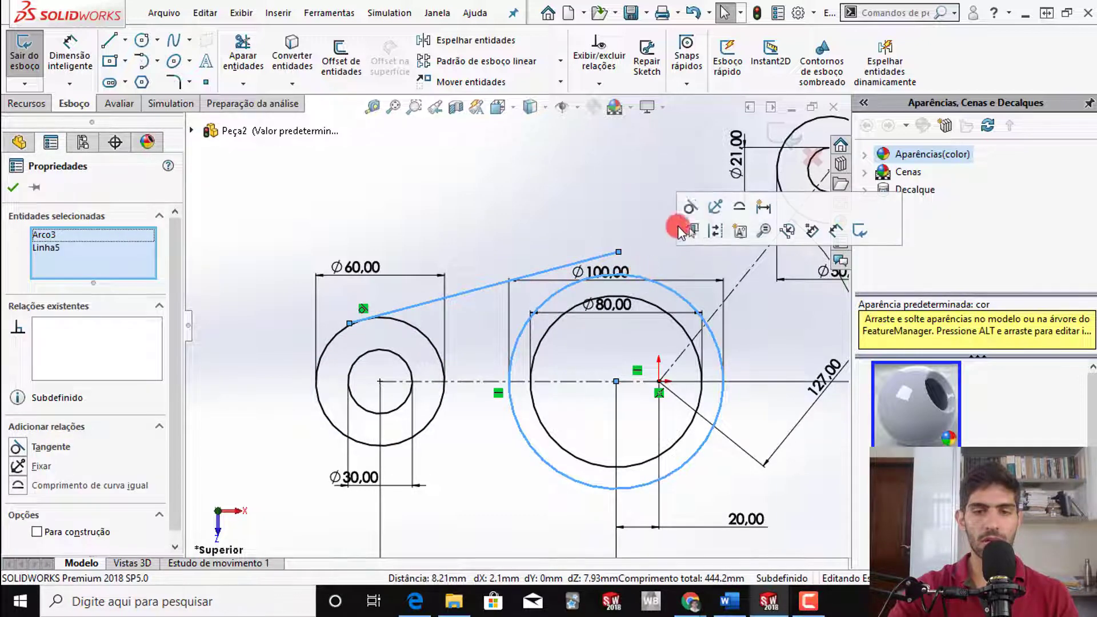
click(690, 207)
key(Escape)
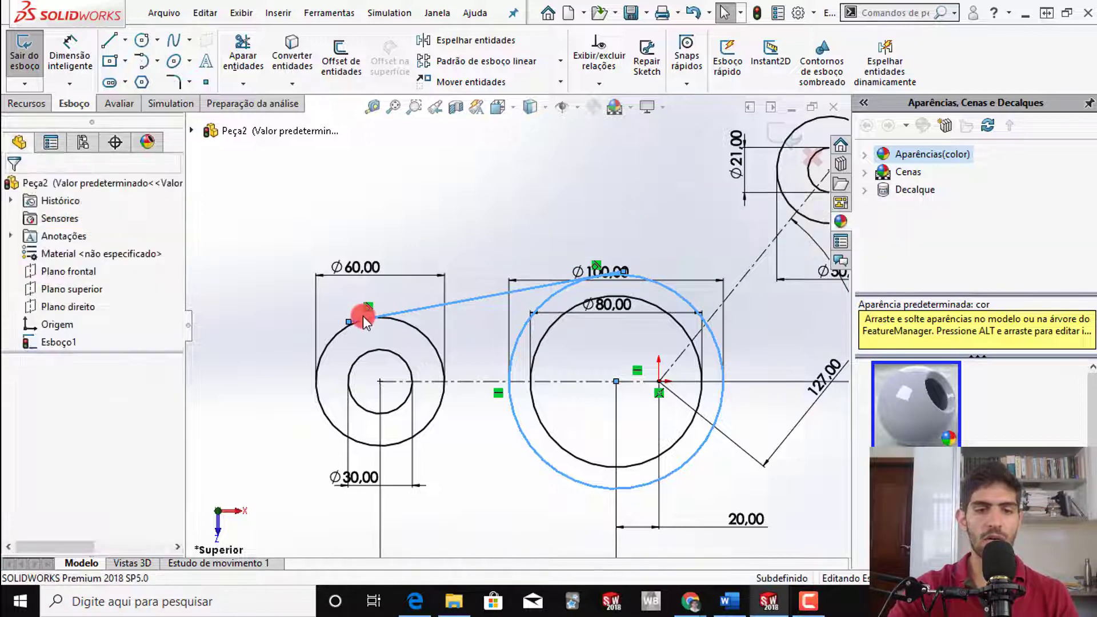
- Make the tangent line's left endpoint coincident with the 60 mm circle
scroll(400, 320, down, 5)
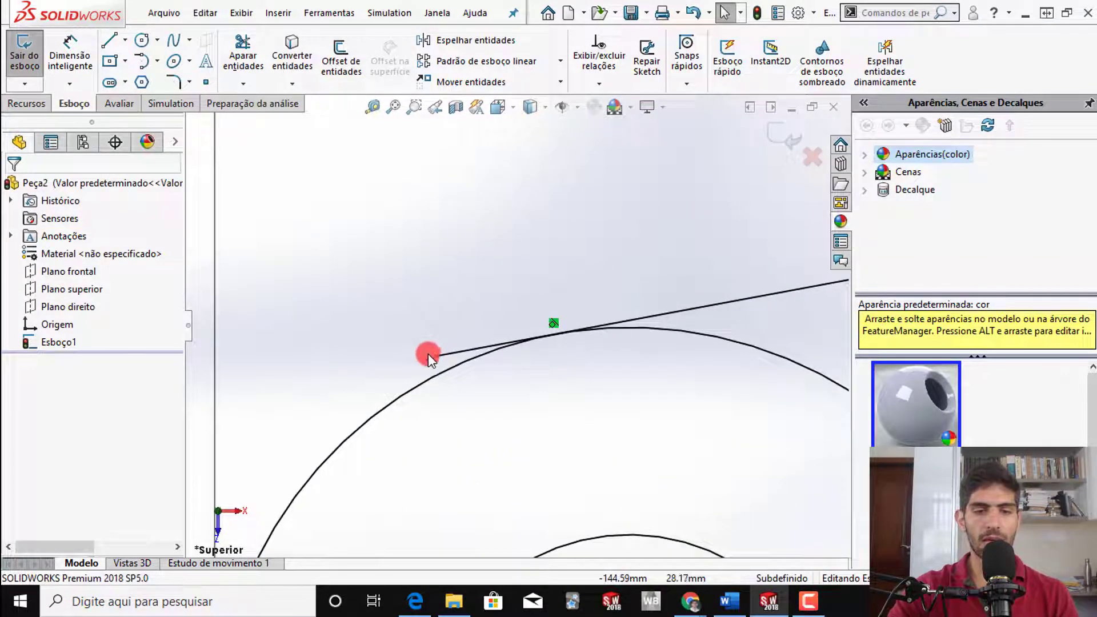
click(428, 357)
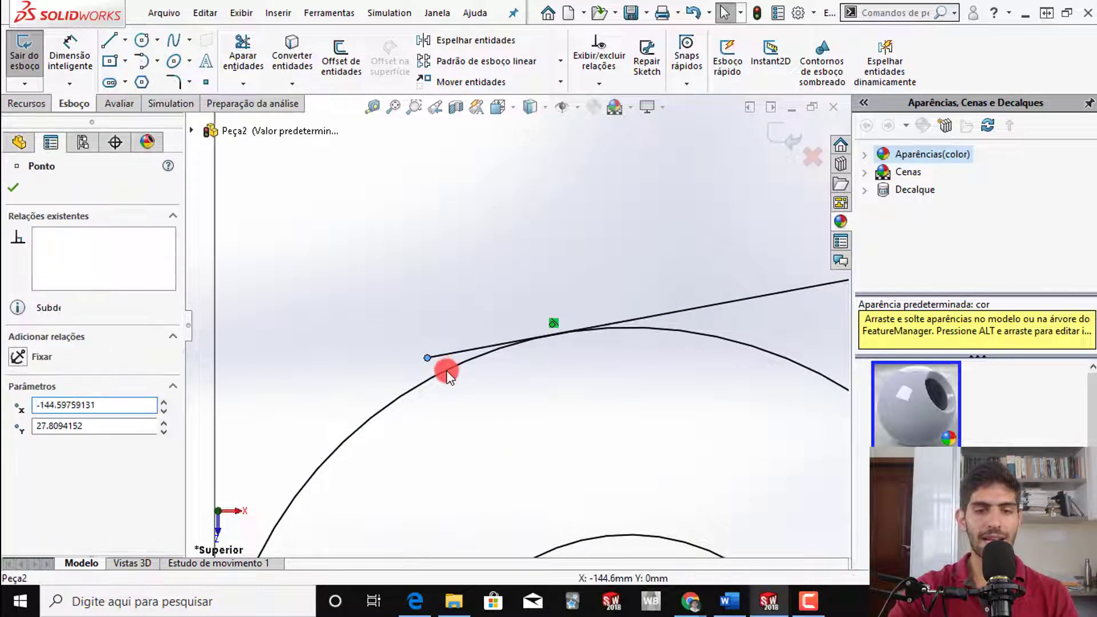
ctrl+click(447, 370)
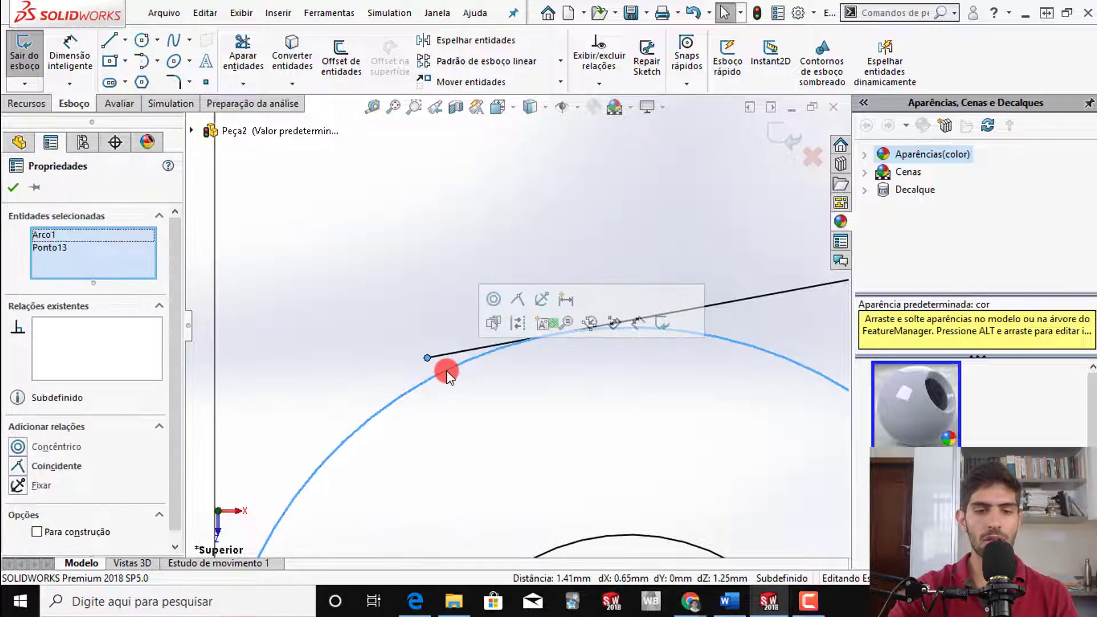
click(518, 299)
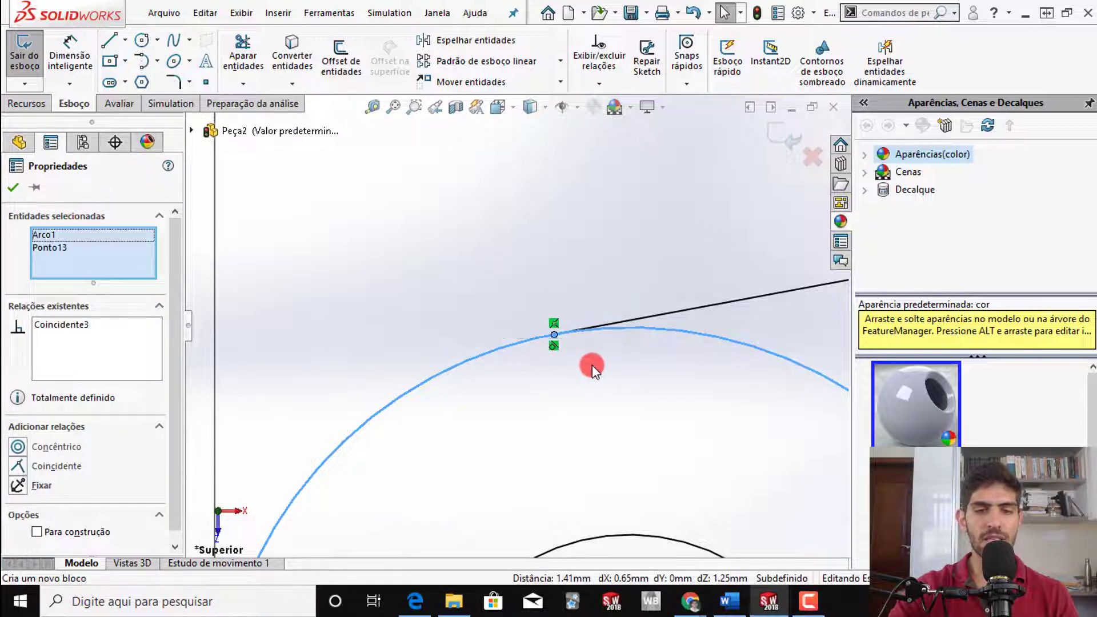
- Make the tangent line's right endpoint coincident with the 100 mm circle and clear the selection
scroll(592, 364, up, 8)
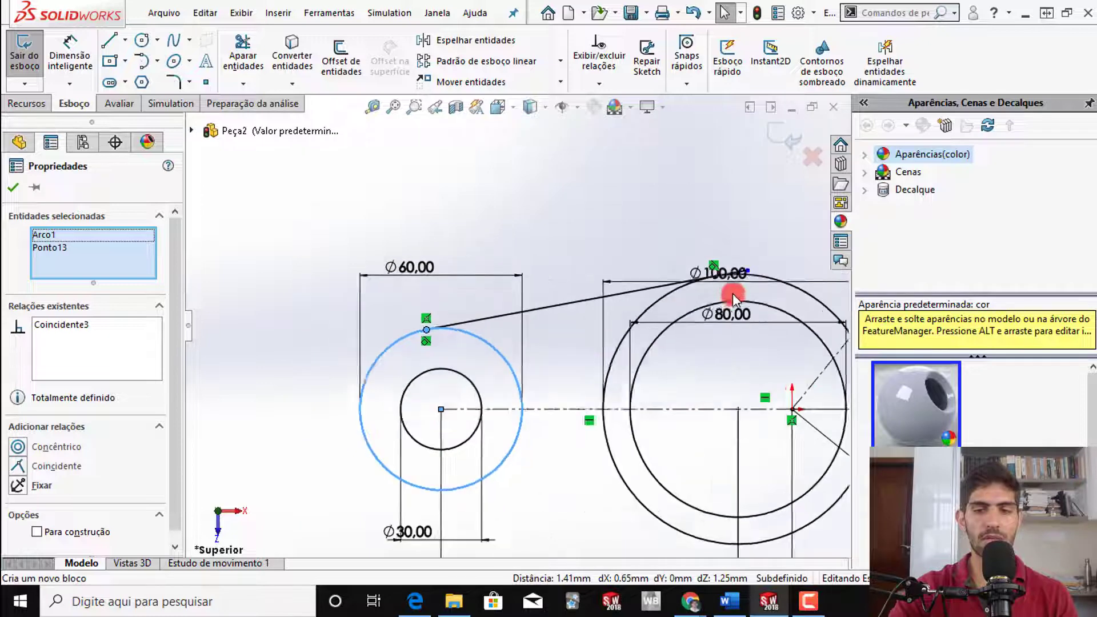
scroll(733, 297, down, 6)
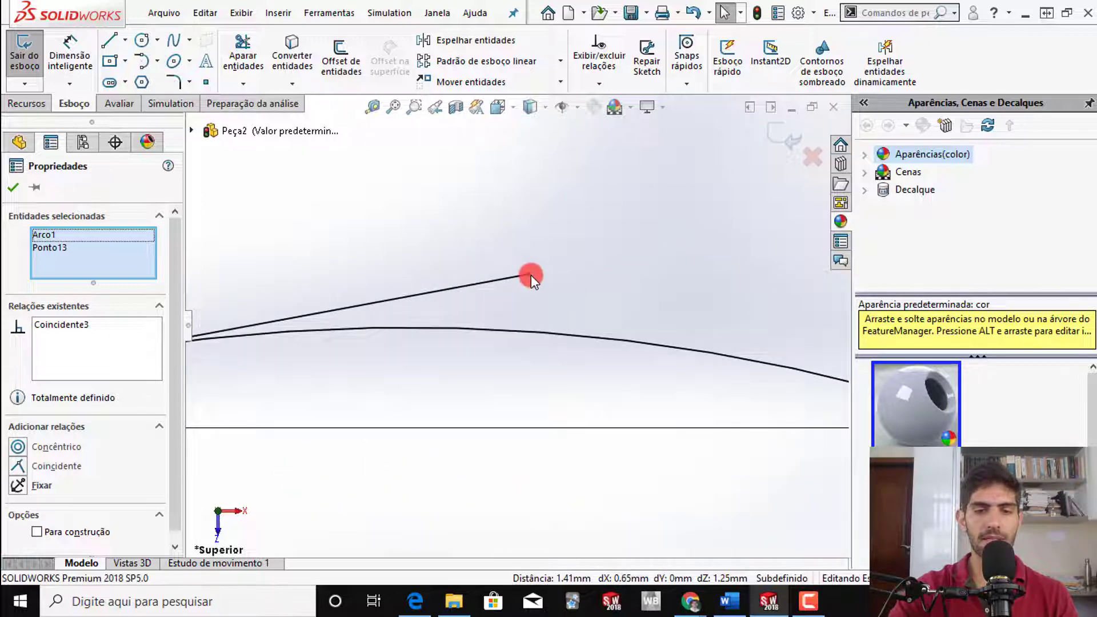
click(529, 274)
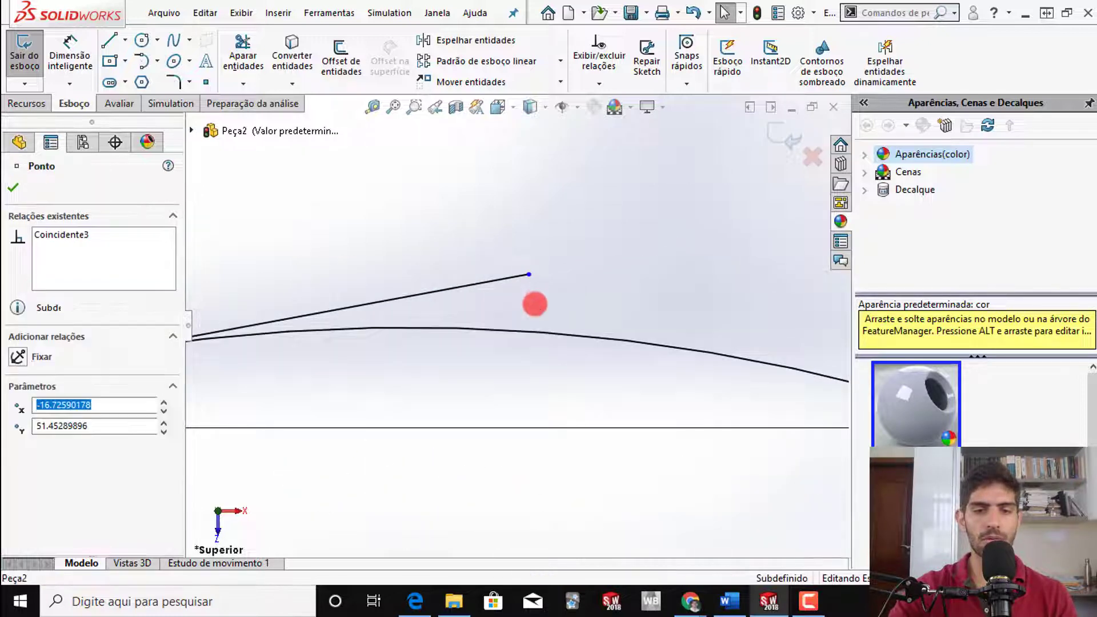
click(519, 330)
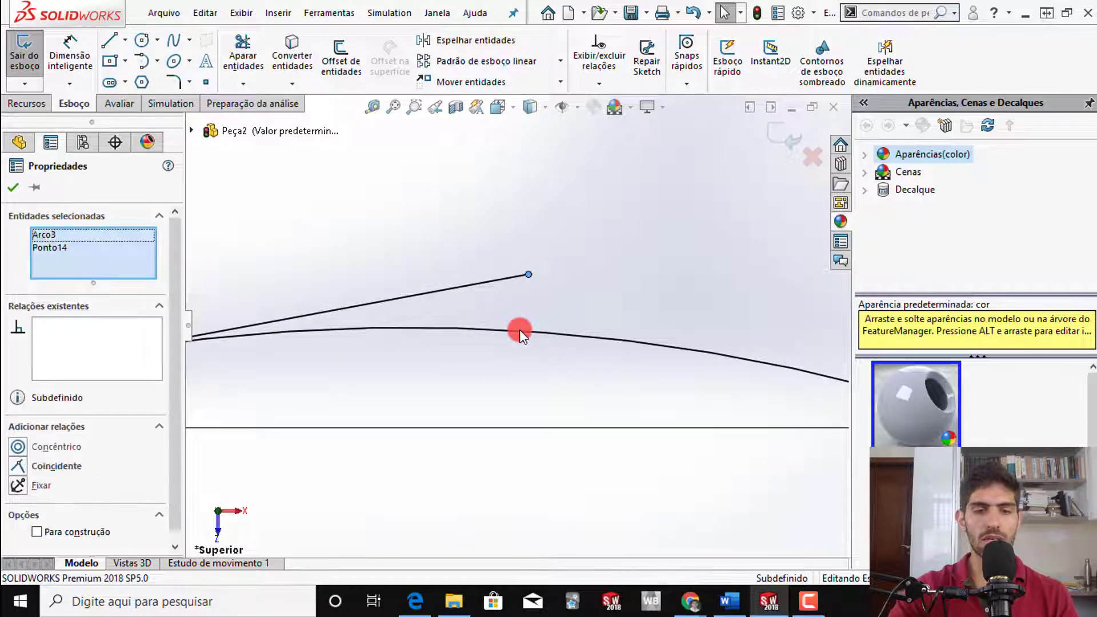
click(593, 261)
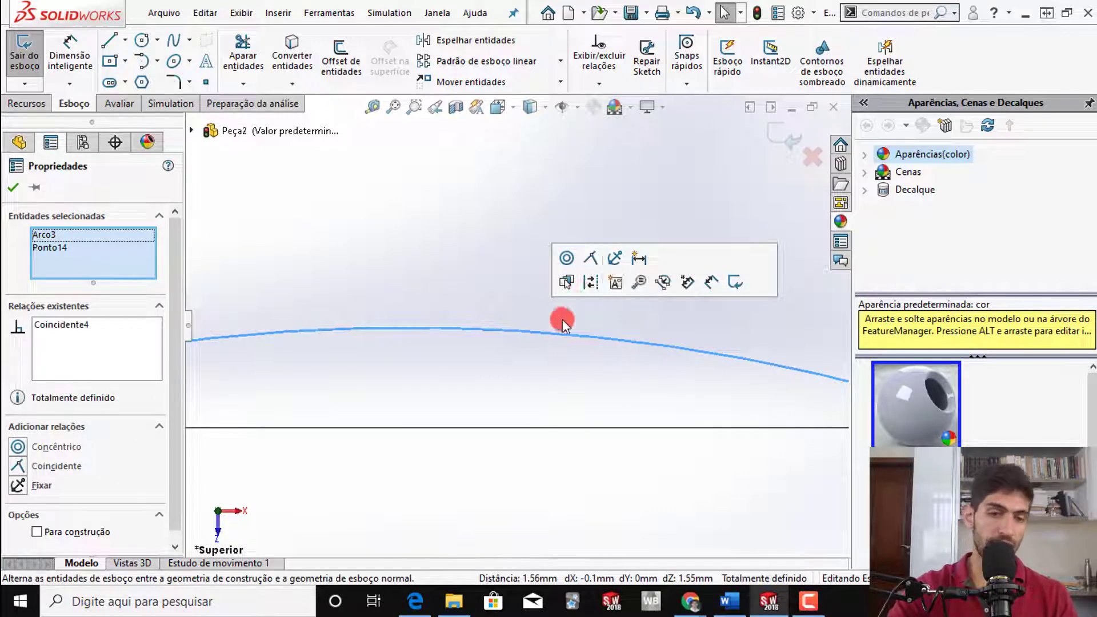
scroll(467, 361, up, 4)
scroll(470, 349, up, 5)
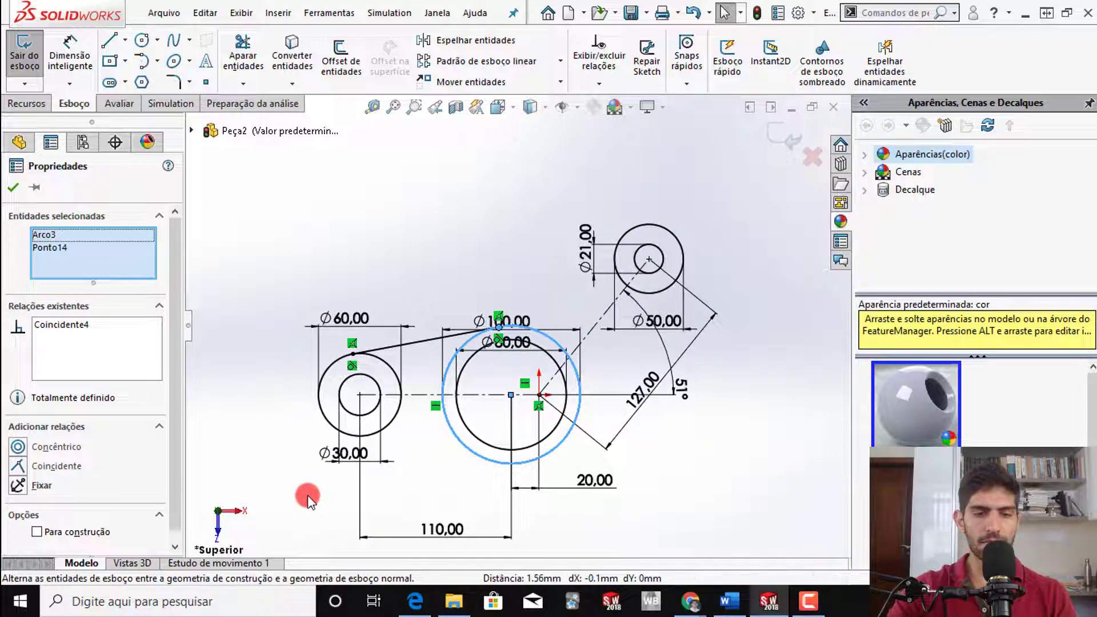
click(303, 496)
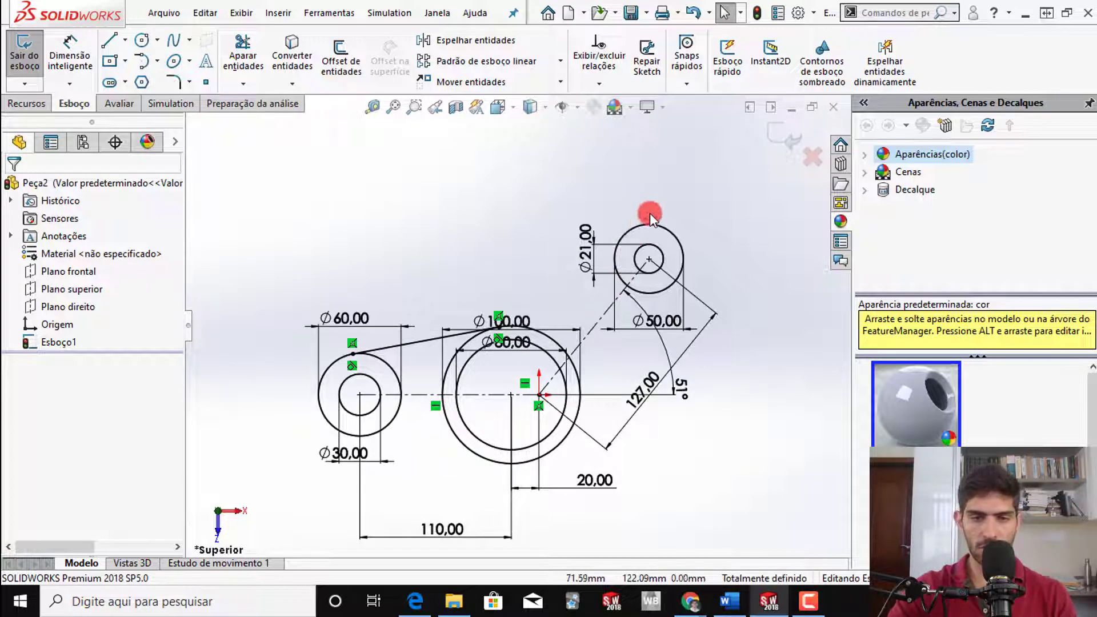
- Sketch a line about 114 mm long from above the 50 mm circle down to just above the 100 mm circle
scroll(611, 260, up, 1)
scroll(475, 327, down, 4)
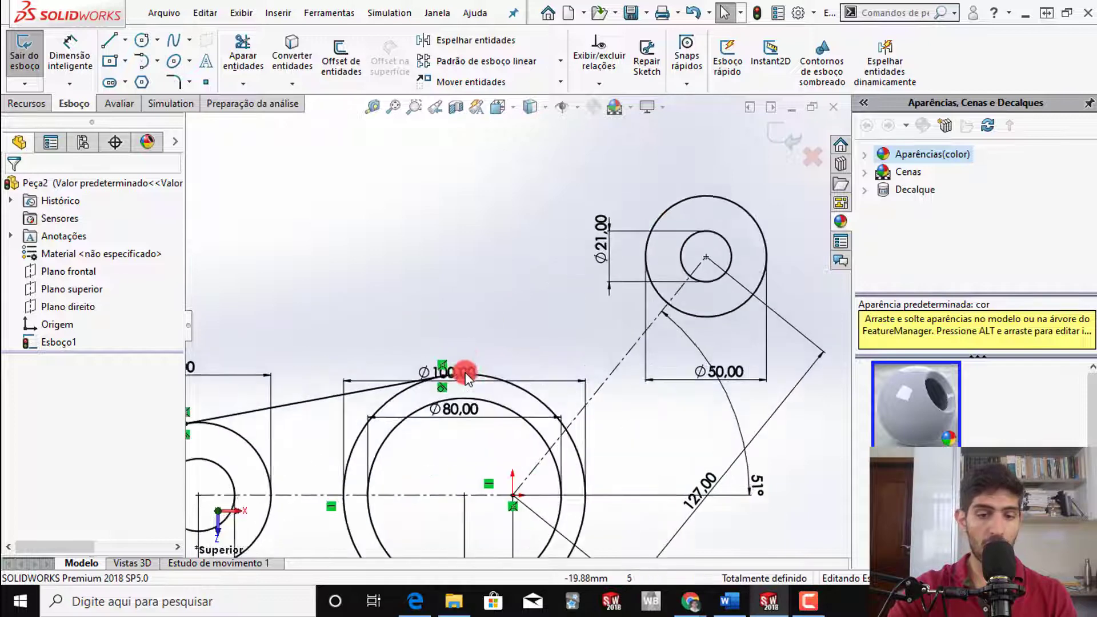
key(l)
click(685, 179)
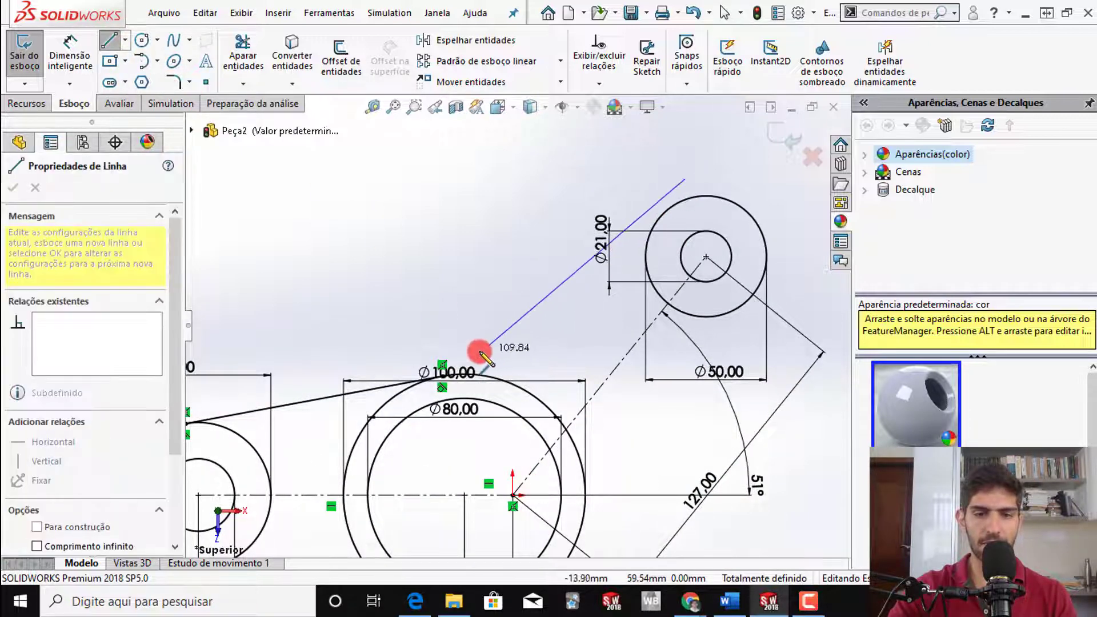
click(470, 350)
key(Escape)
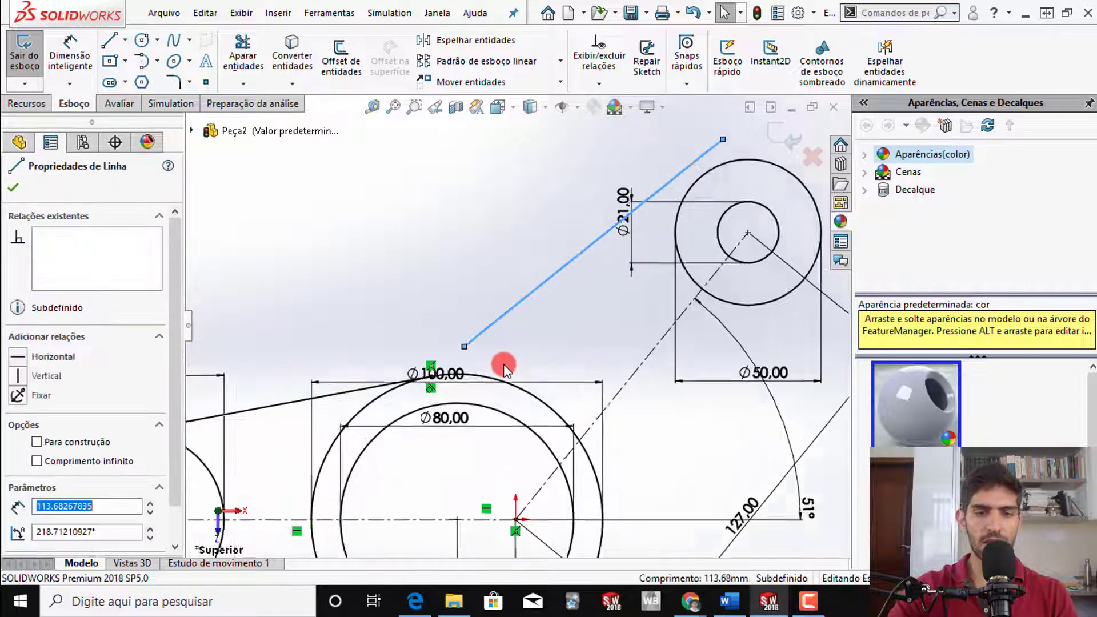
- Make the new line tangent to the 100 mm circle and to the 50 mm circle
scroll(503, 365, down, 3)
ctrl+click(479, 382)
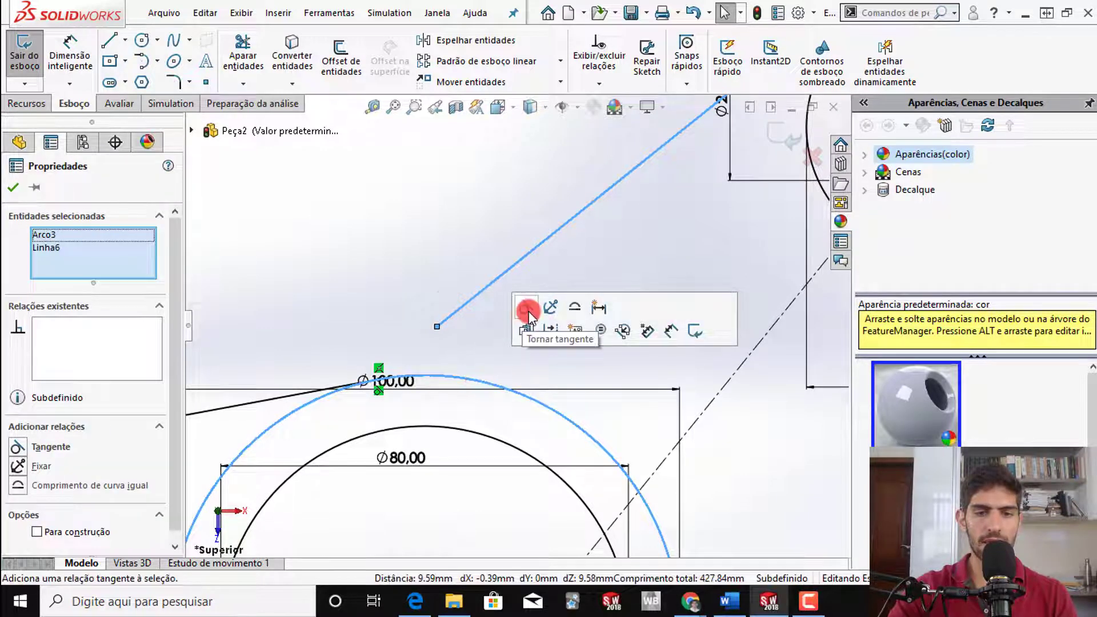
click(525, 308)
click(516, 260)
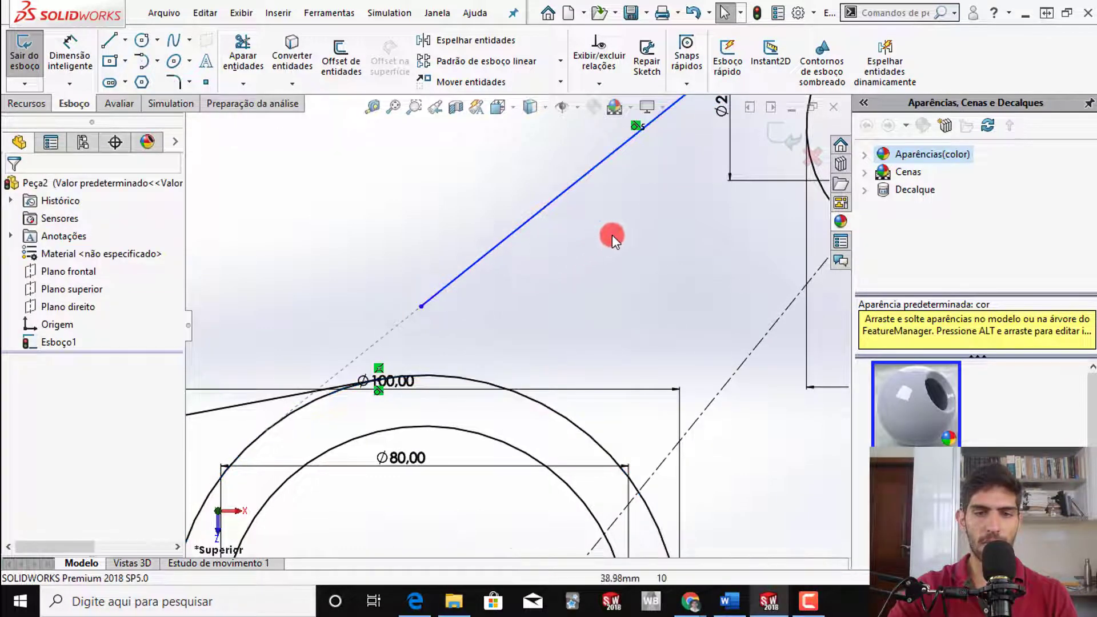
scroll(629, 234, up, 4)
scroll(583, 261, down, 3)
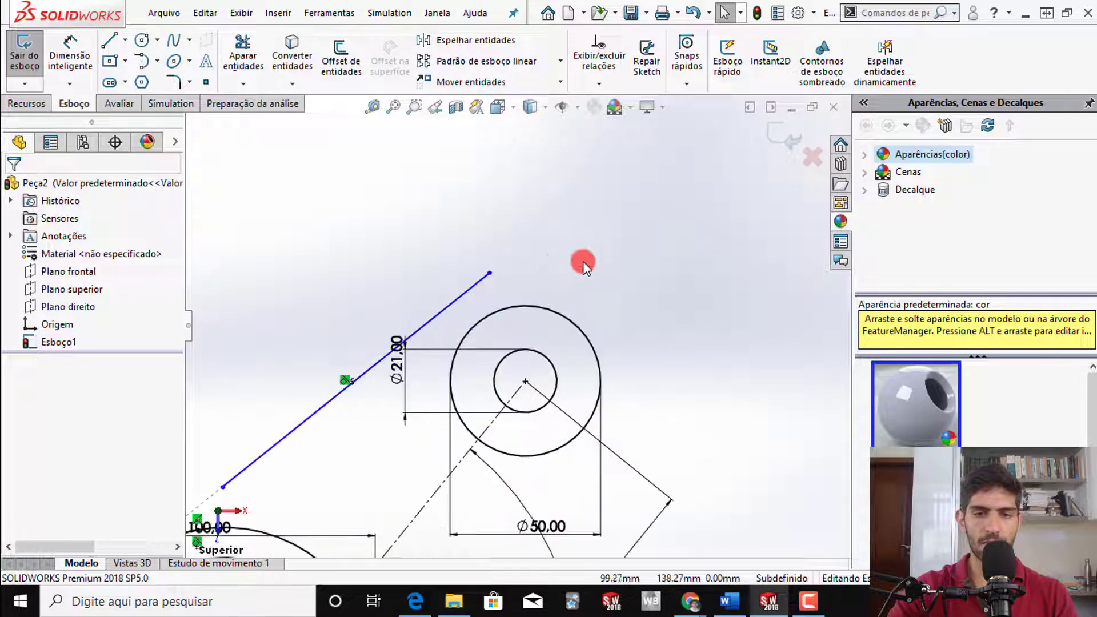
click(480, 280)
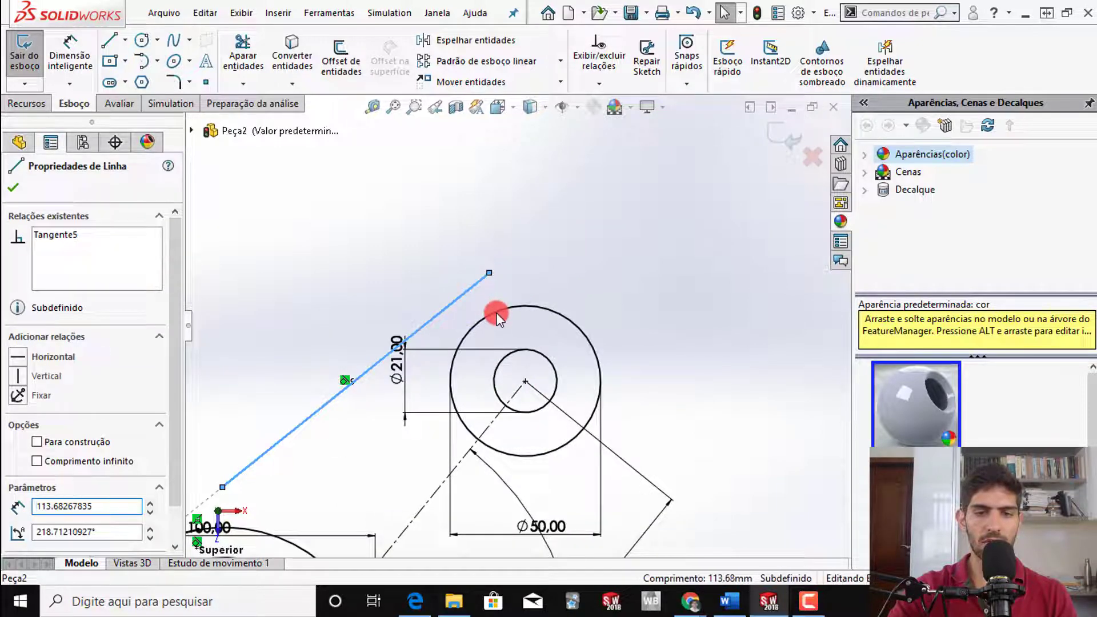
ctrl+click(496, 312)
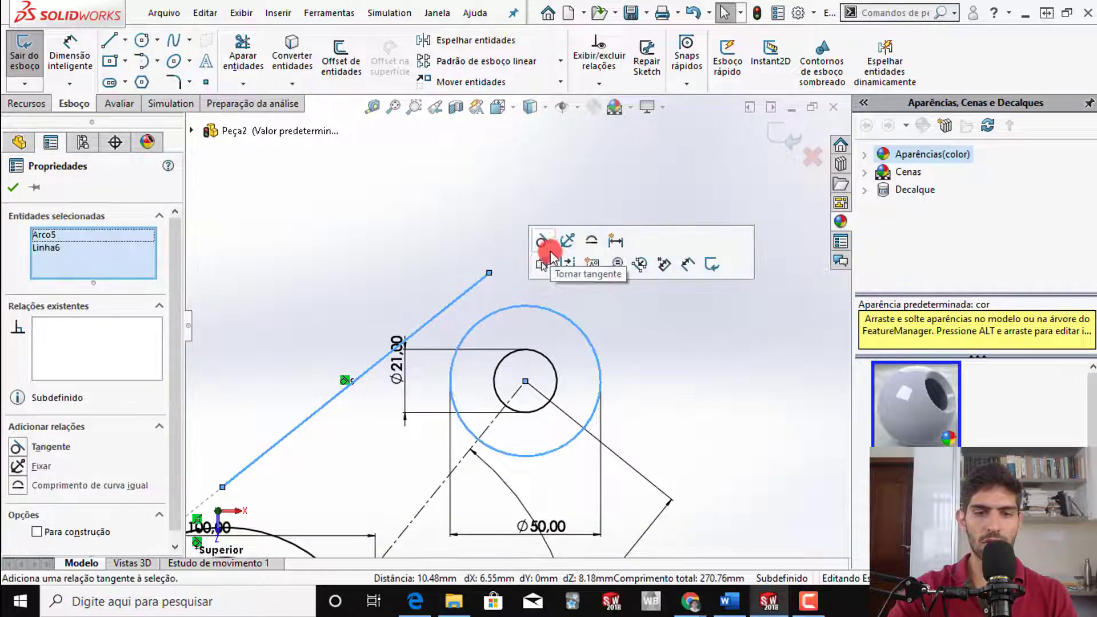
click(543, 240)
click(517, 297)
- Make the second tangent line's upper endpoint coincident with the 50 mm circle
drag(518, 297, 512, 300)
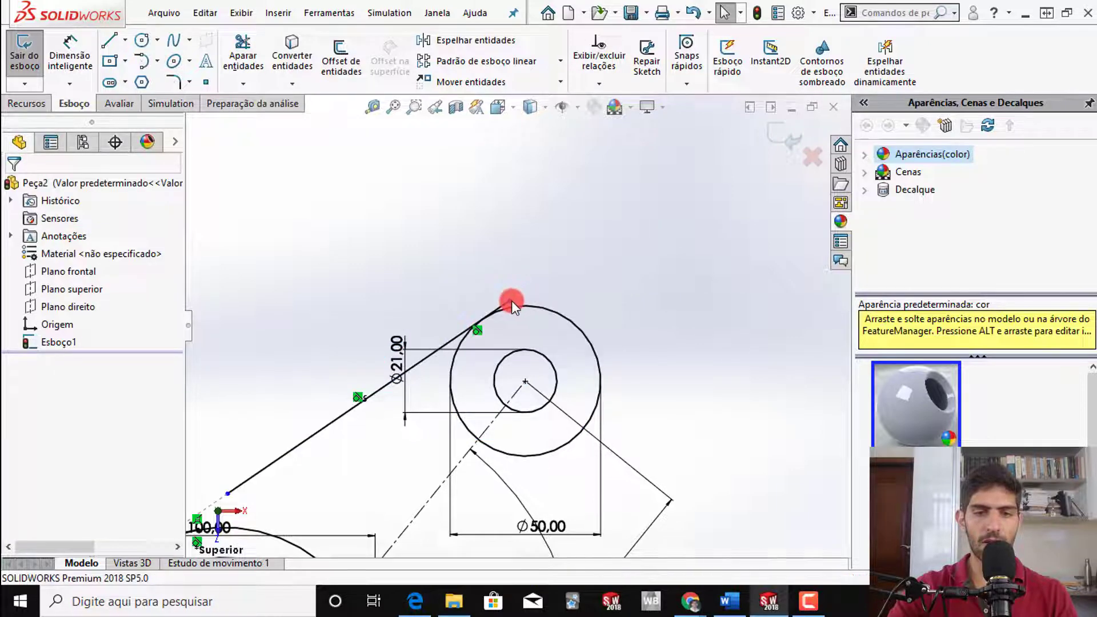
click(516, 305)
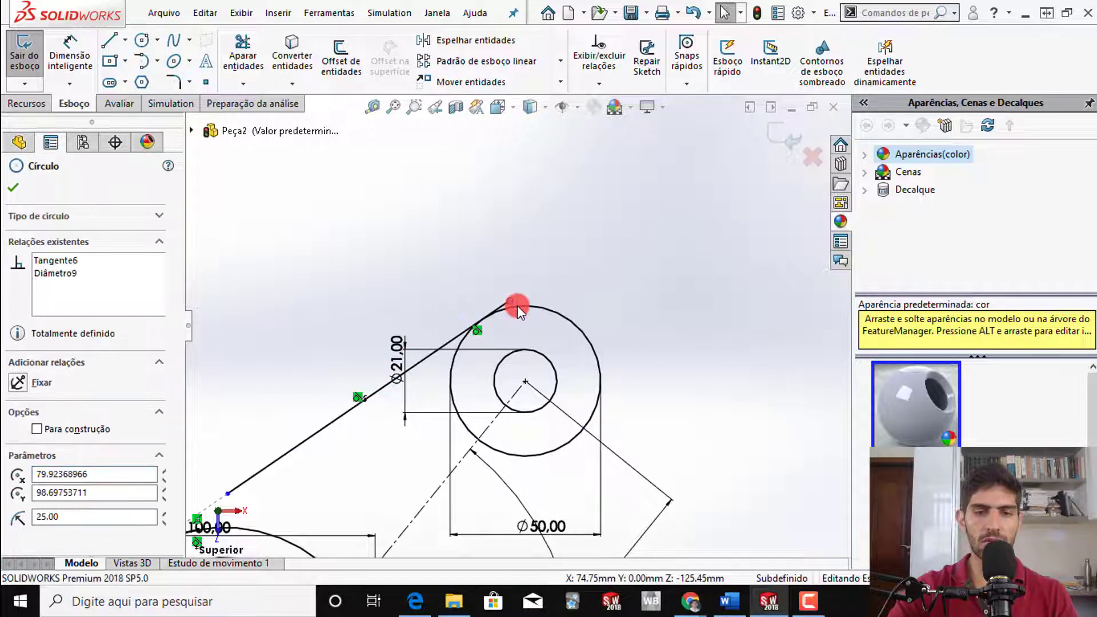
ctrl+click(516, 305)
click(567, 250)
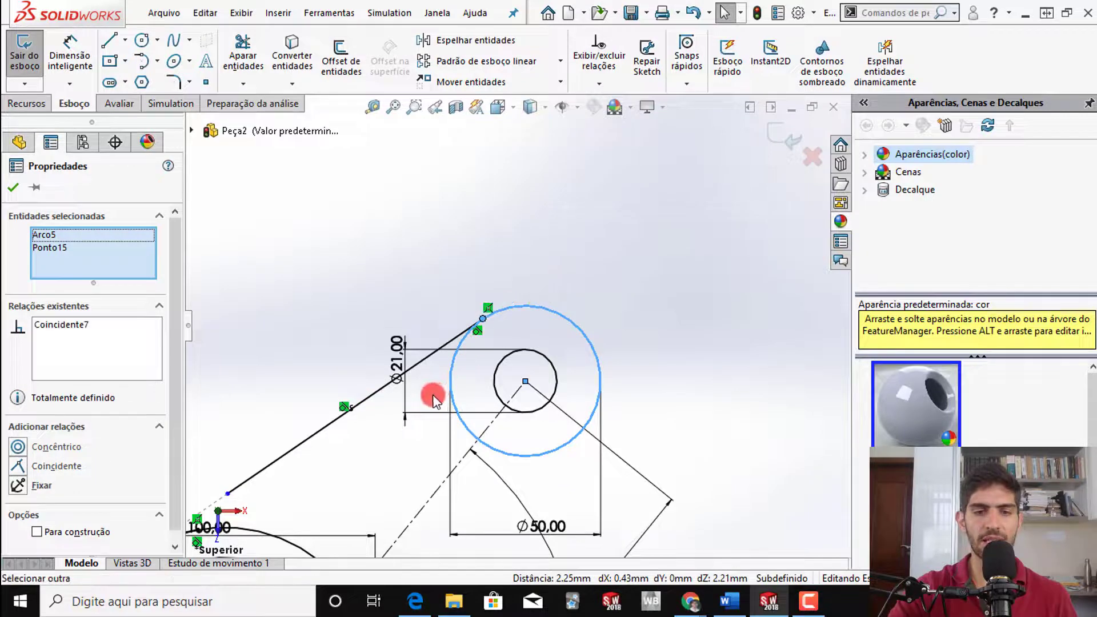
- Make the second tangent line's lower endpoint coincident with the 100 mm circle
scroll(412, 412, up, 3)
scroll(381, 439, down, 5)
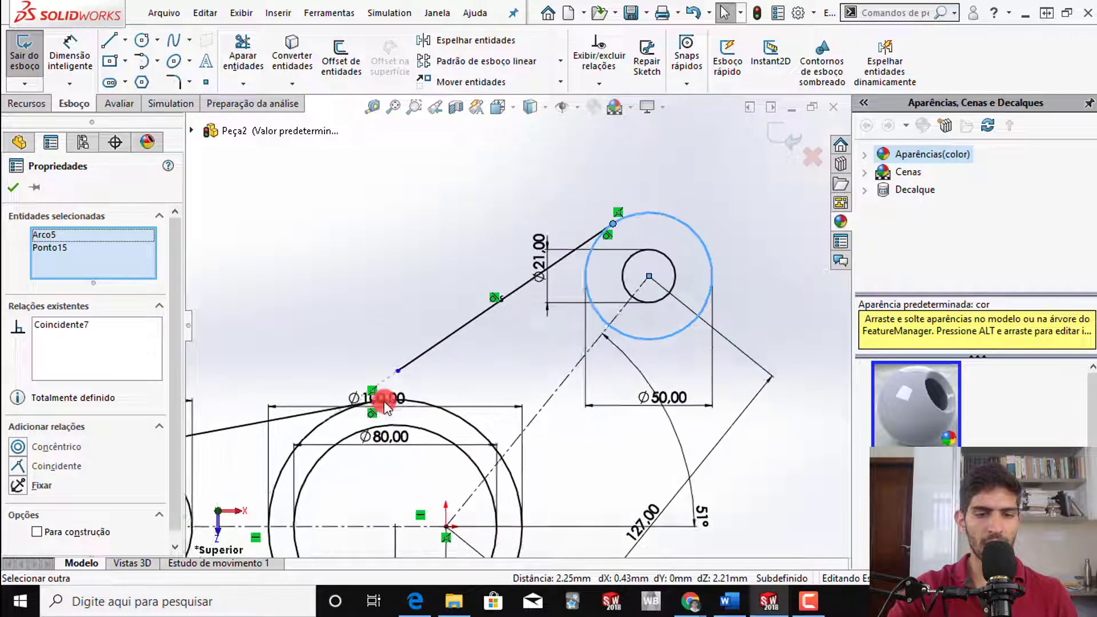
click(424, 360)
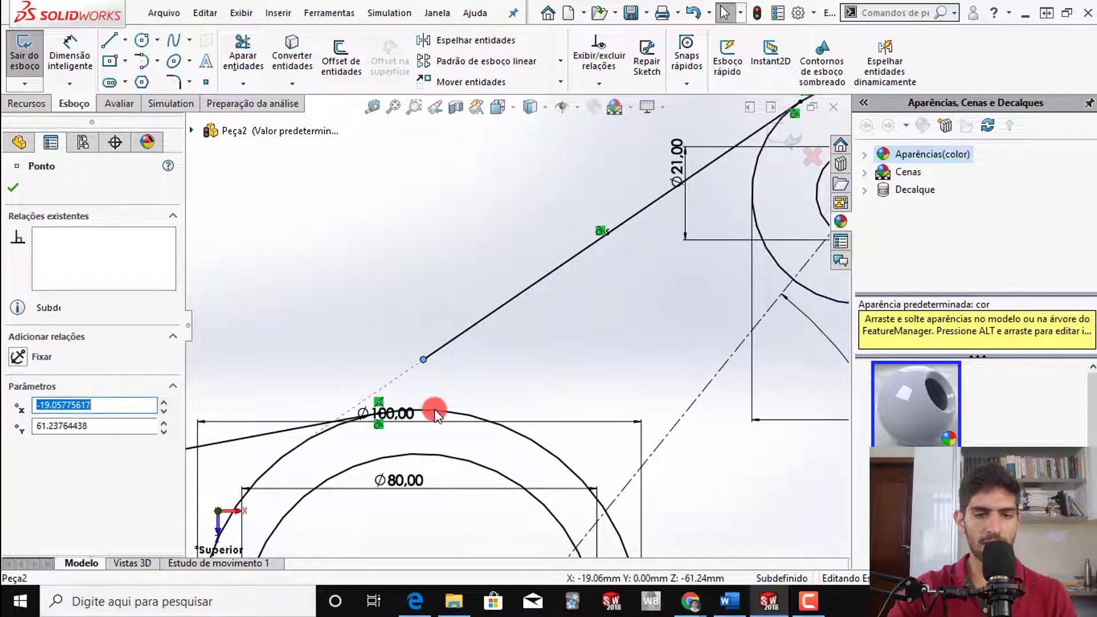
ctrl+click(434, 414)
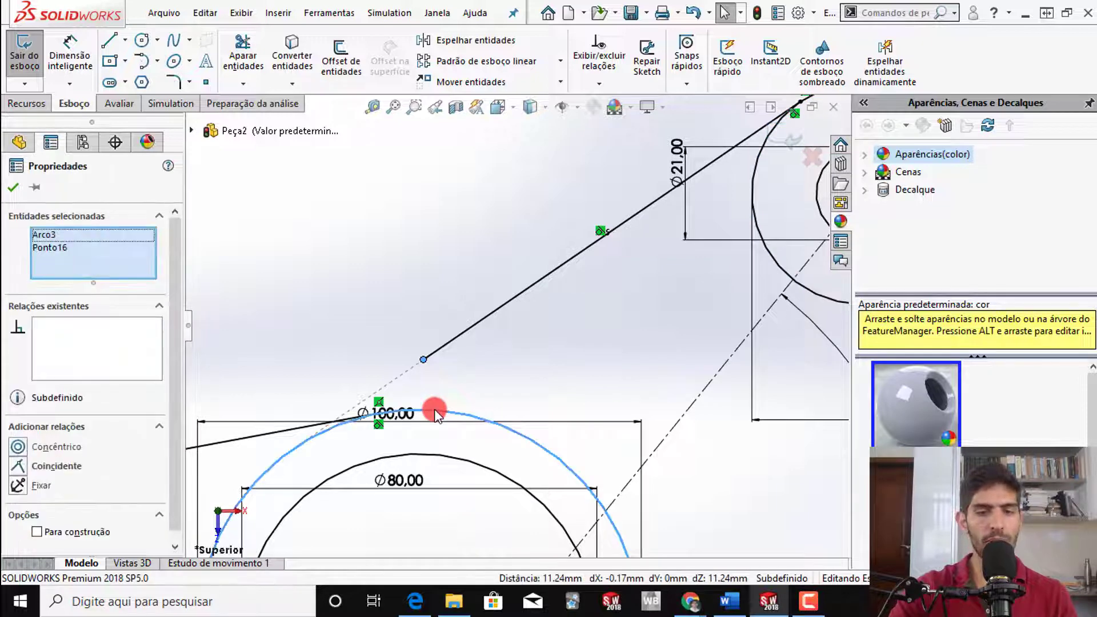
click(505, 338)
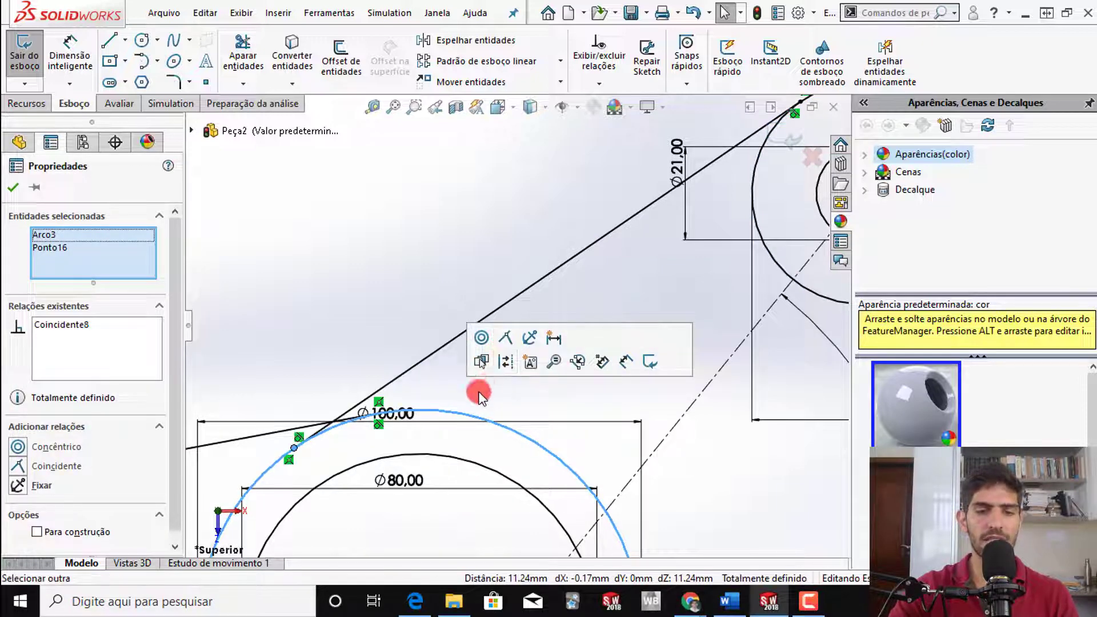
- Examine where the two upper tangent lines cross and meet the 100 mm circle, and clear the selection
scroll(388, 395, up, 3)
scroll(396, 384, down, 4)
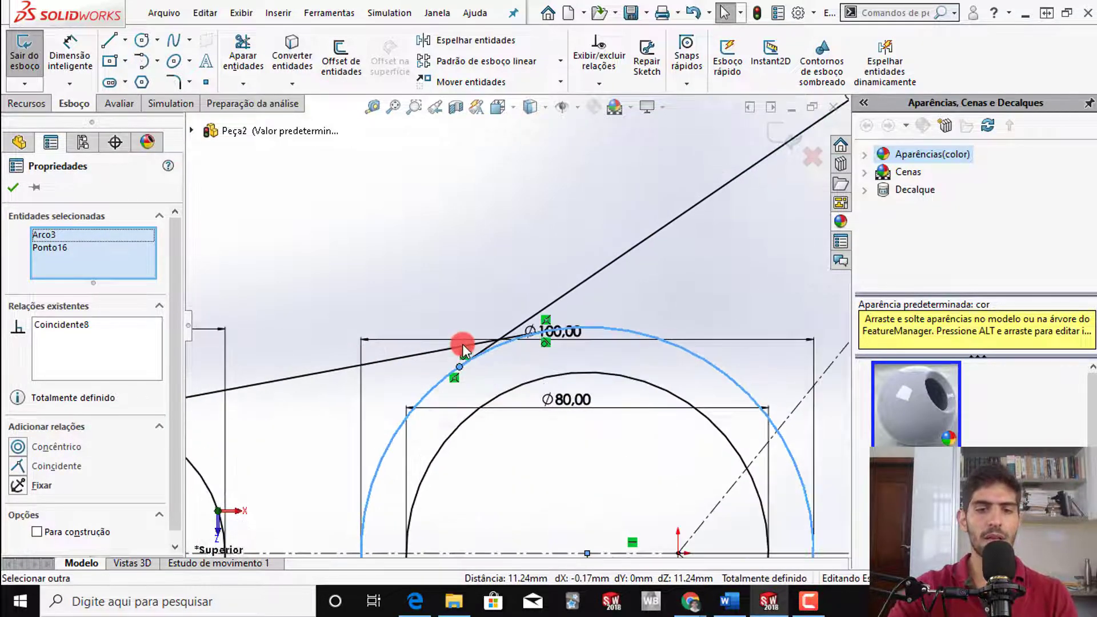
scroll(497, 411, up, 4)
scroll(509, 337, down, 8)
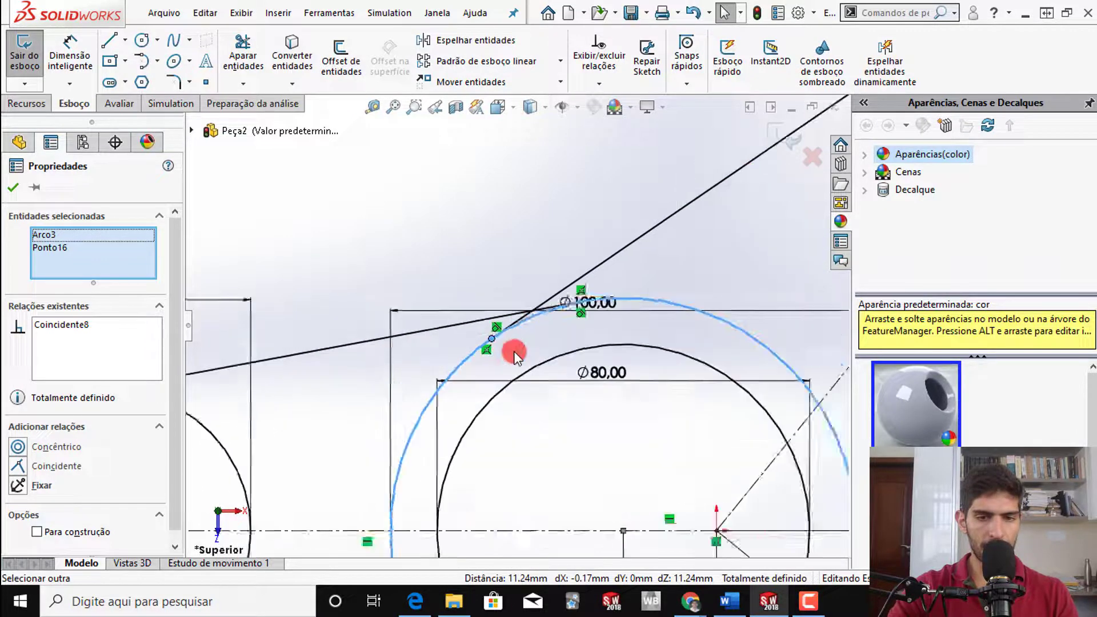
scroll(520, 228, up, 2)
scroll(587, 196, down, 2)
scroll(588, 196, up, 3)
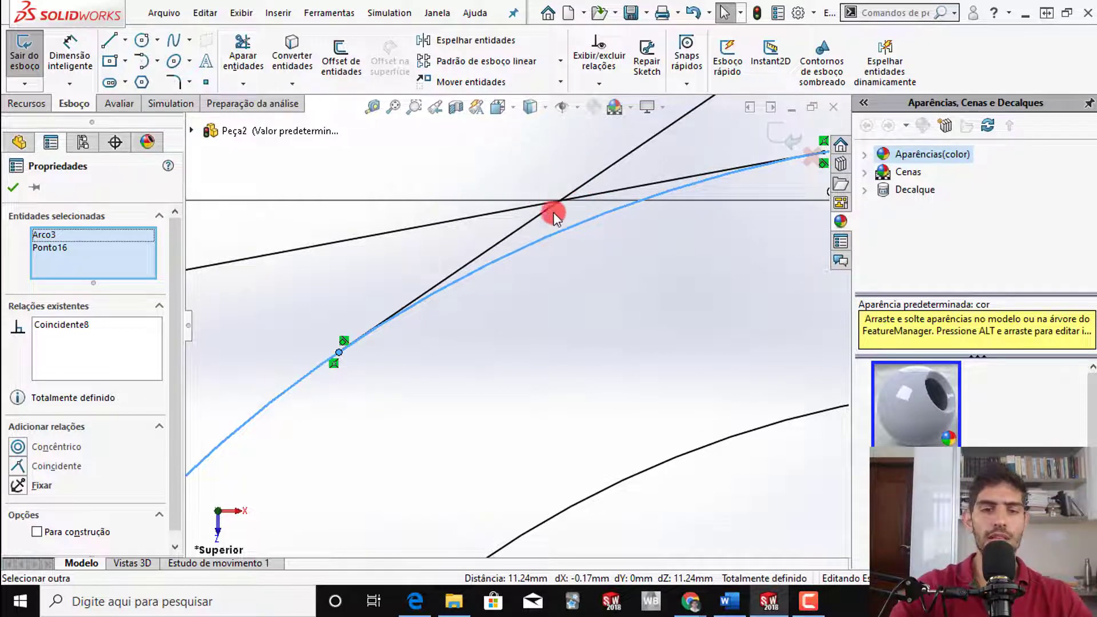
scroll(566, 337, up, 5)
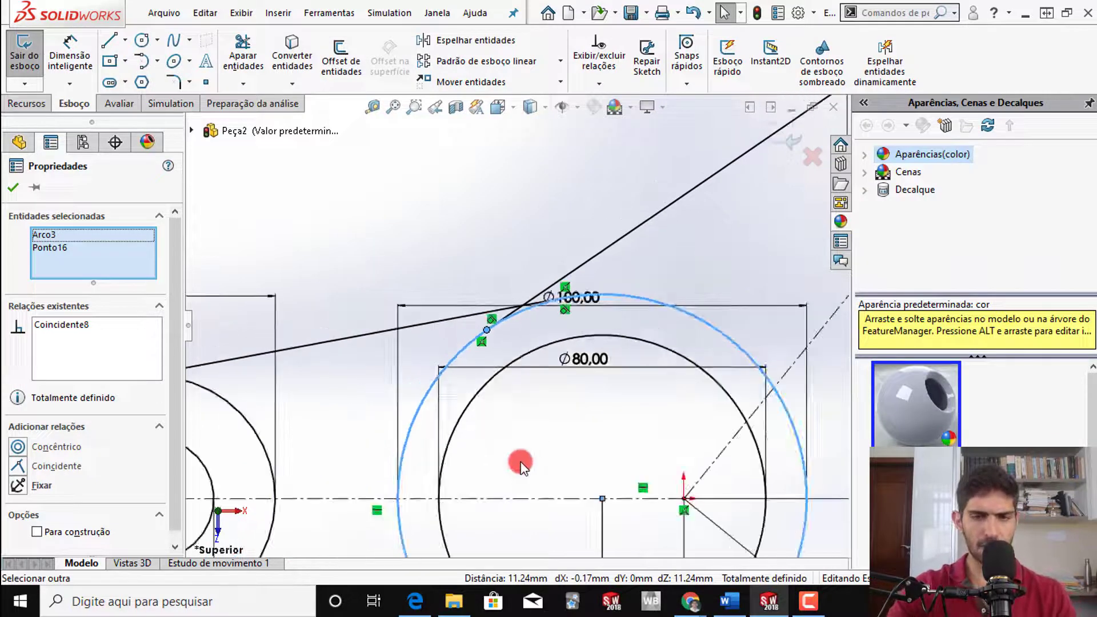
scroll(521, 465, up, 5)
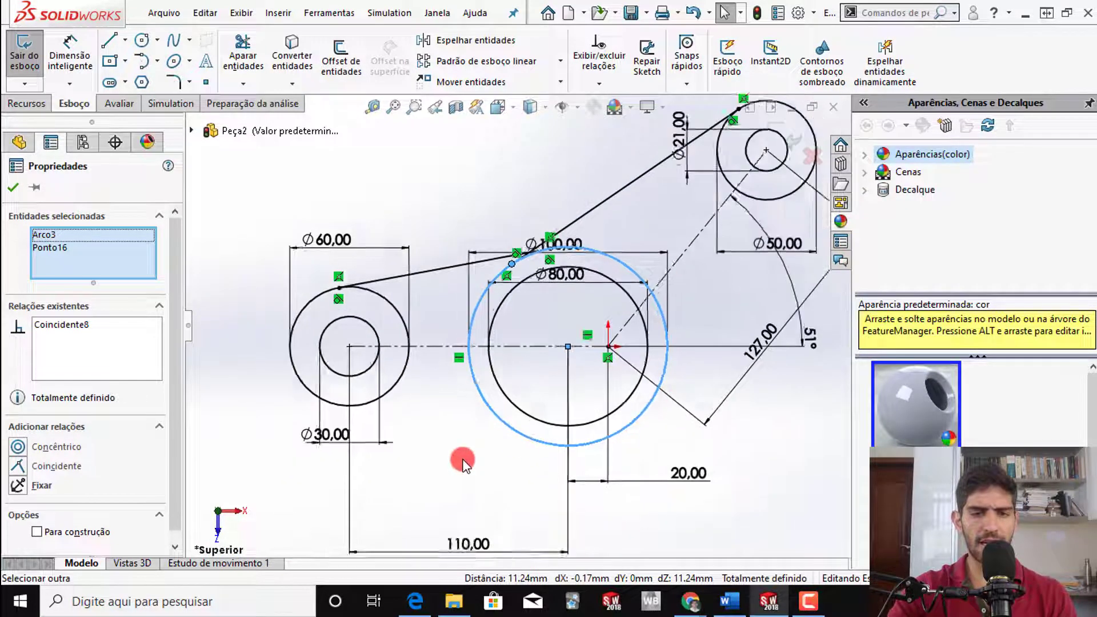
click(463, 463)
- Mirror the tangent line between the 60 mm and 100 mm circles about the horizontal construction line, keeping the original
scroll(435, 286, down, 2)
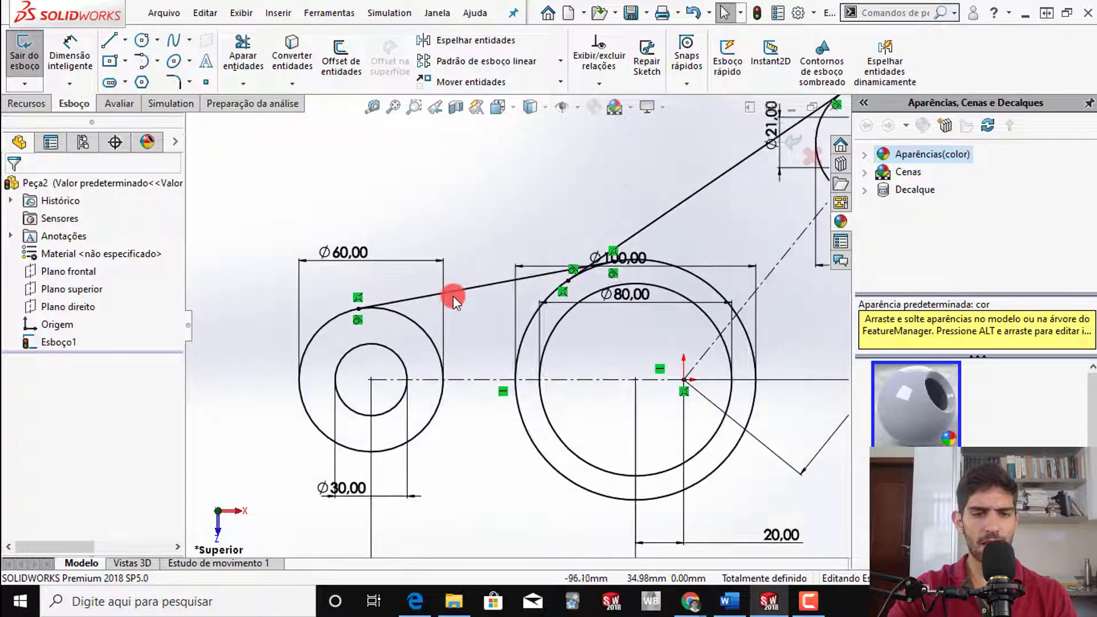
click(466, 380)
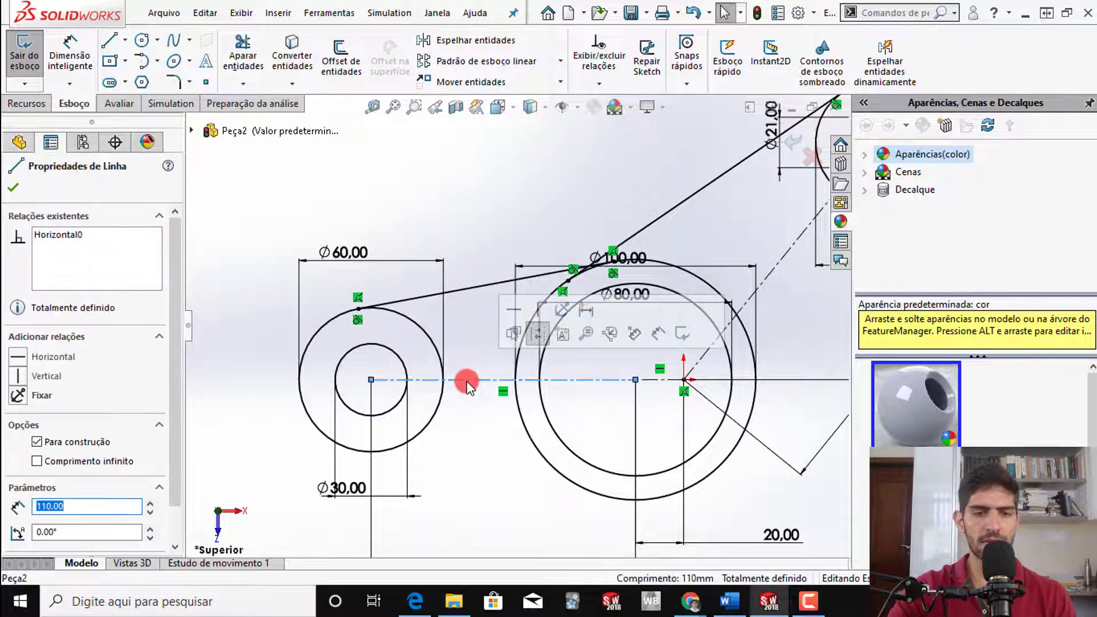
click(463, 41)
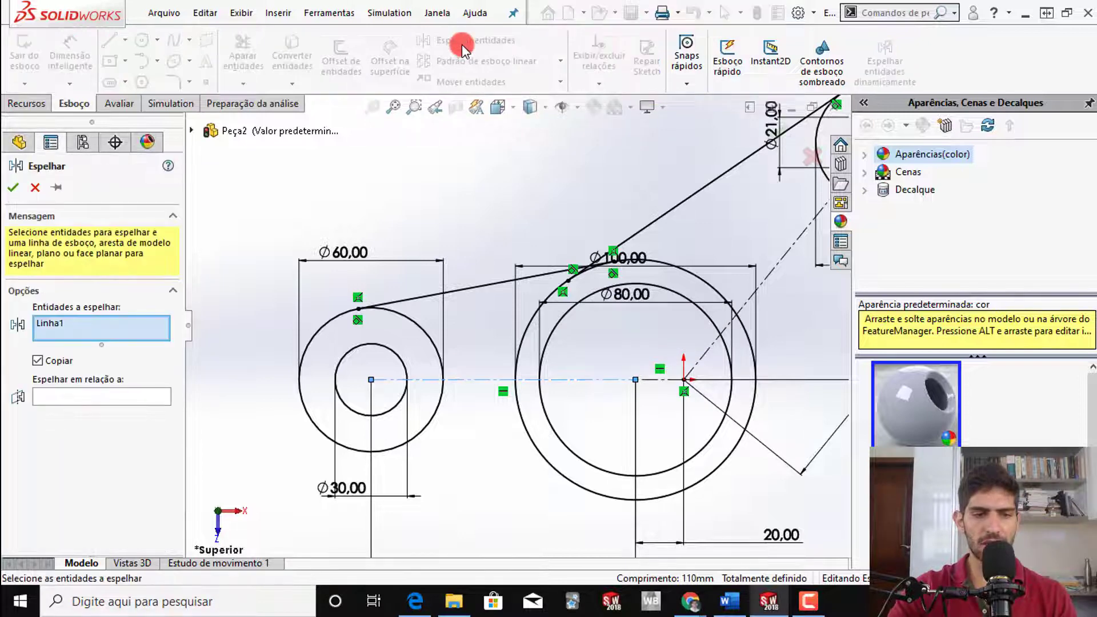
right_click(61, 323)
click(94, 350)
click(101, 396)
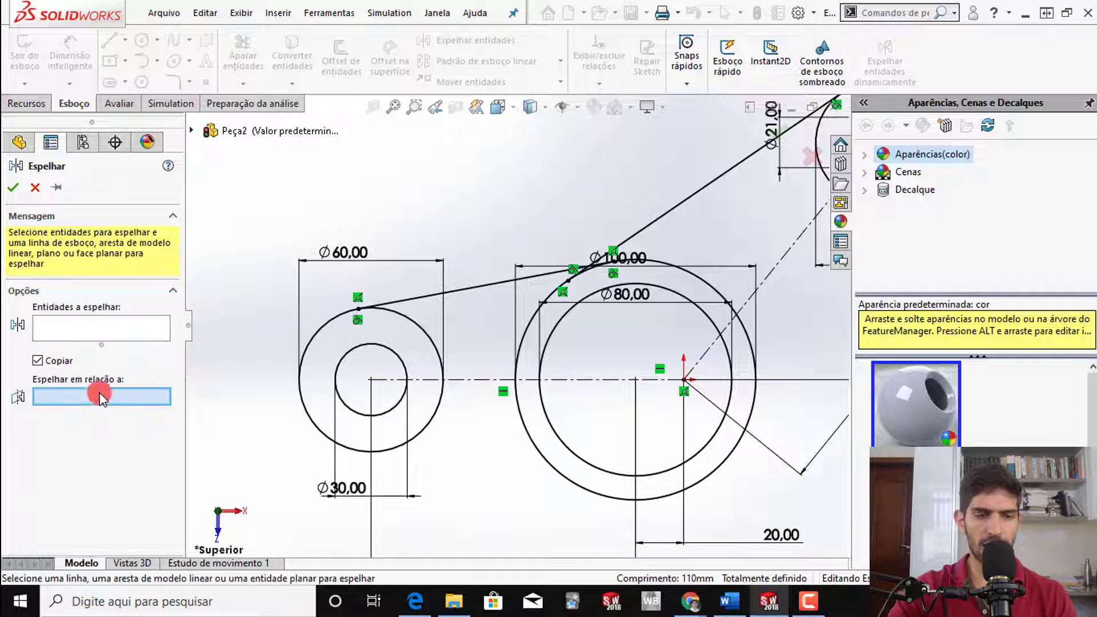
click(478, 380)
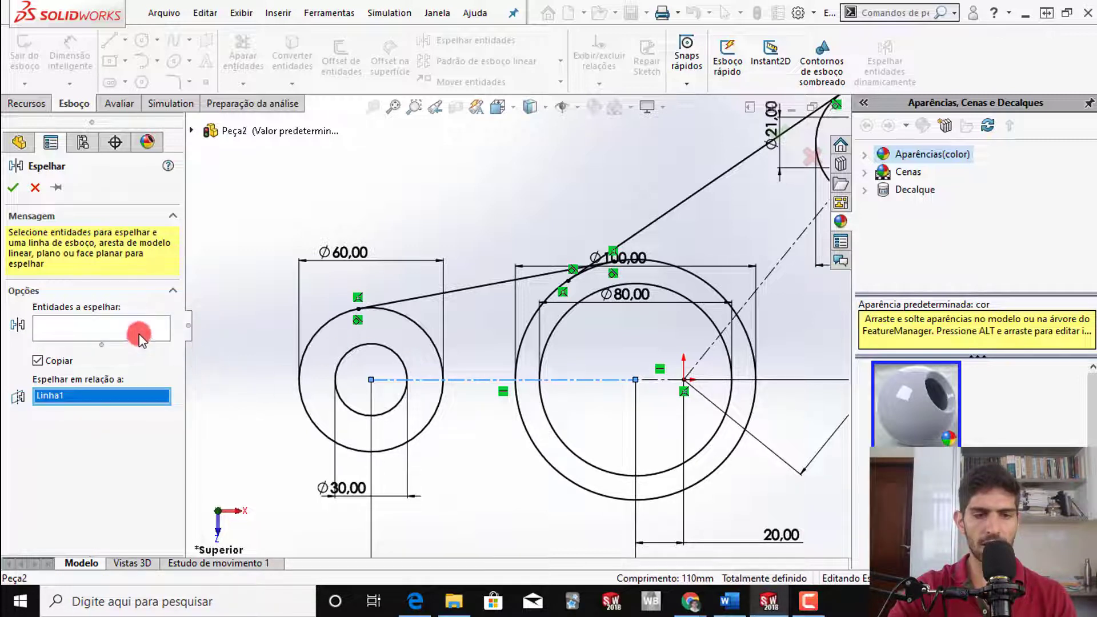
click(143, 335)
click(484, 286)
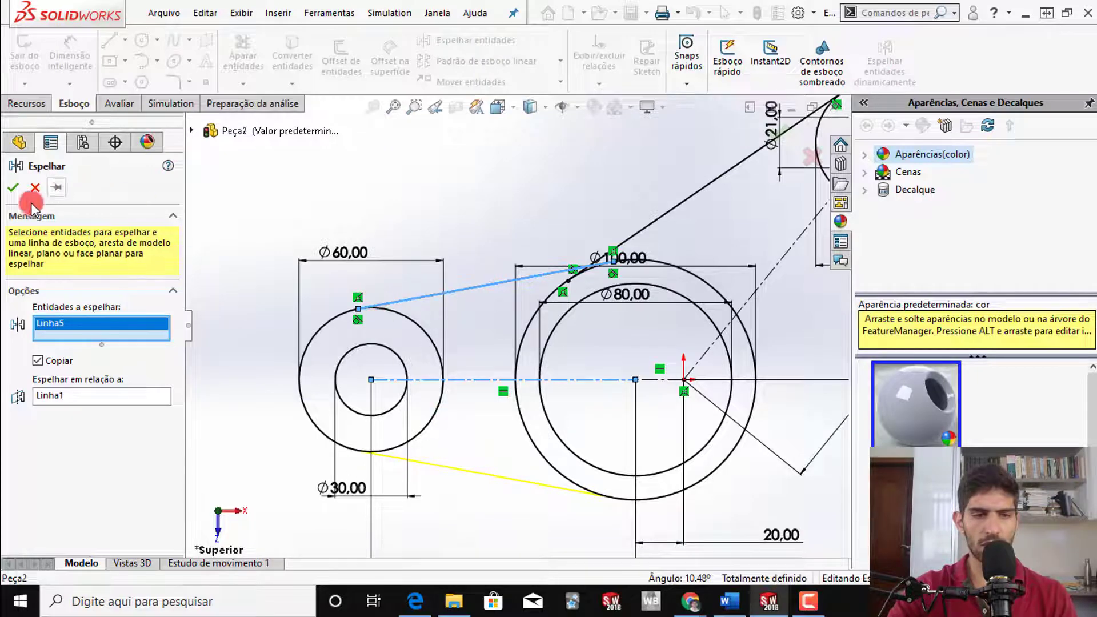
click(14, 188)
- Sketch a line about 177 mm long from just right of the 50 mm circle down to the lower right of the 100 mm circle
scroll(663, 380, up, 5)
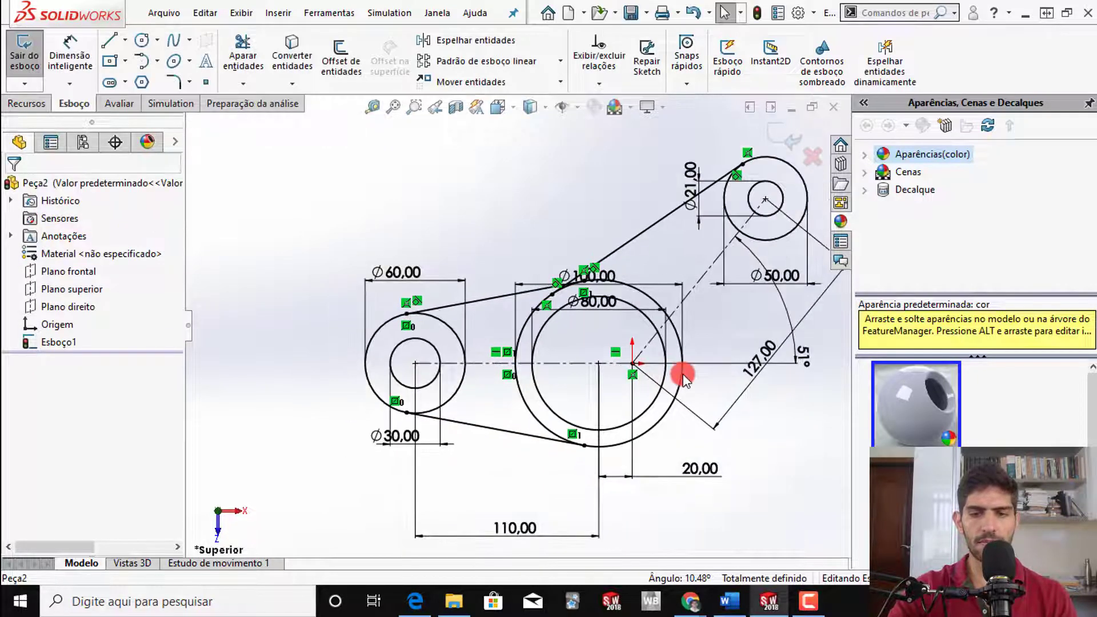
scroll(684, 341, down, 3)
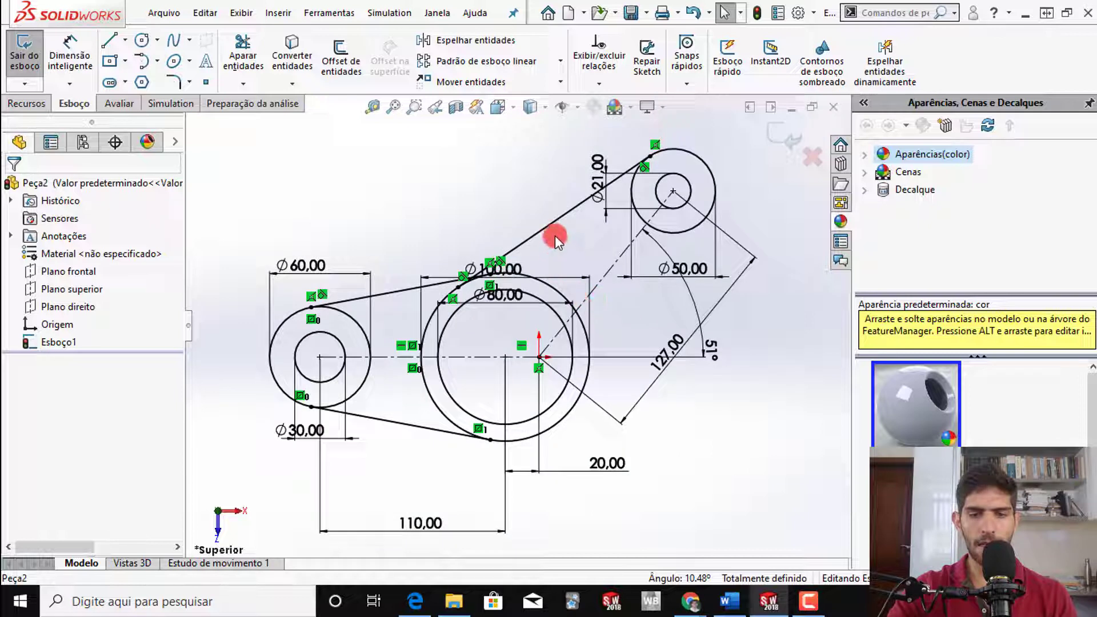
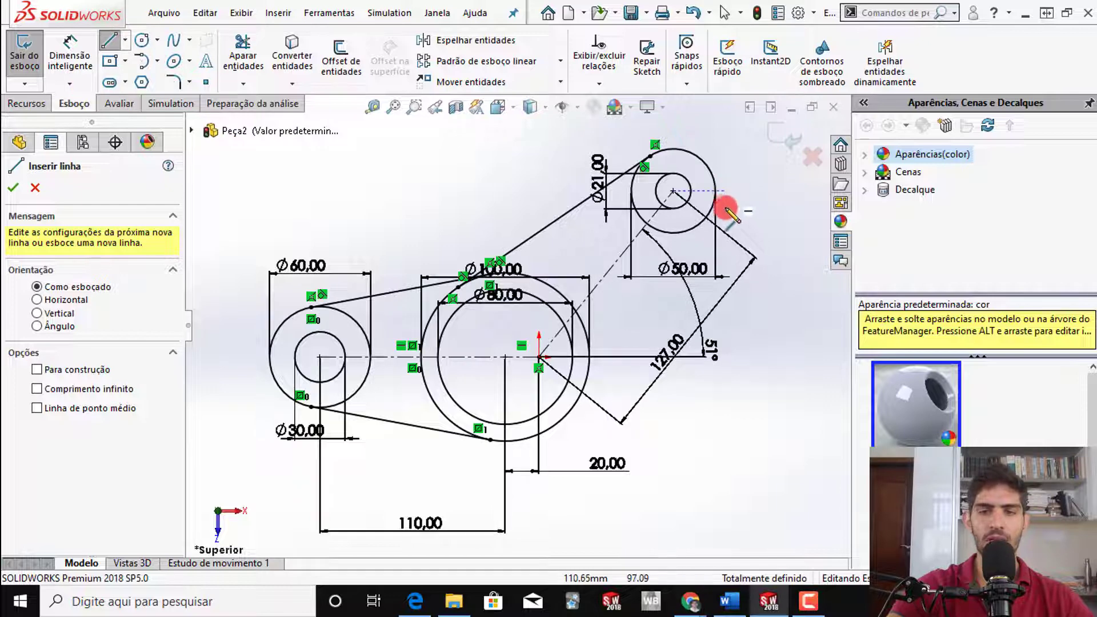
click(724, 194)
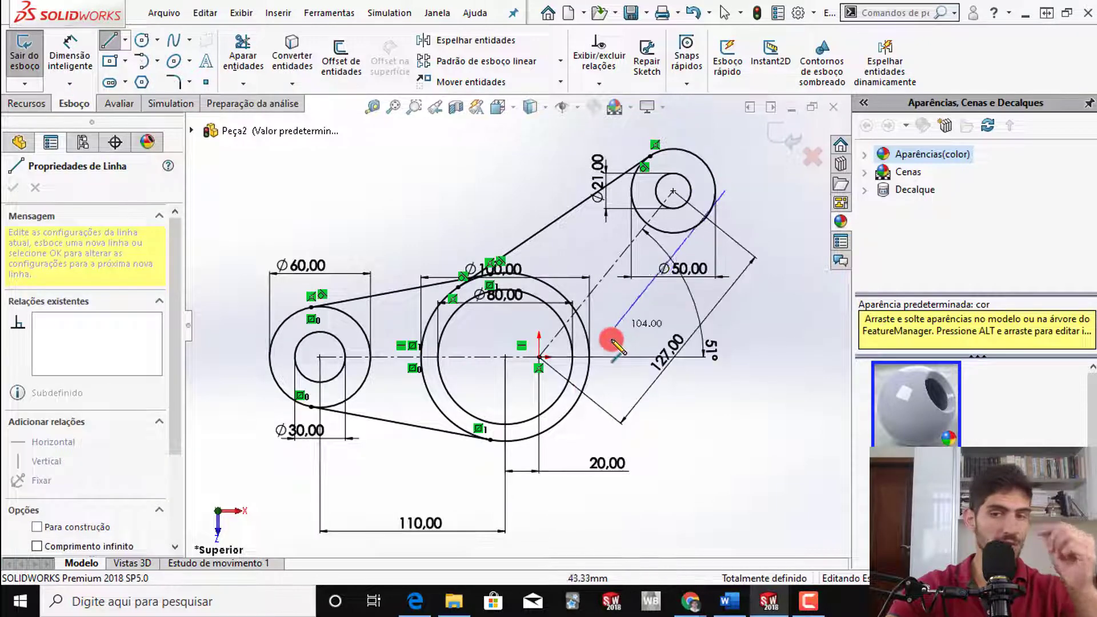
click(570, 444)
key(Escape)
key(Escape)
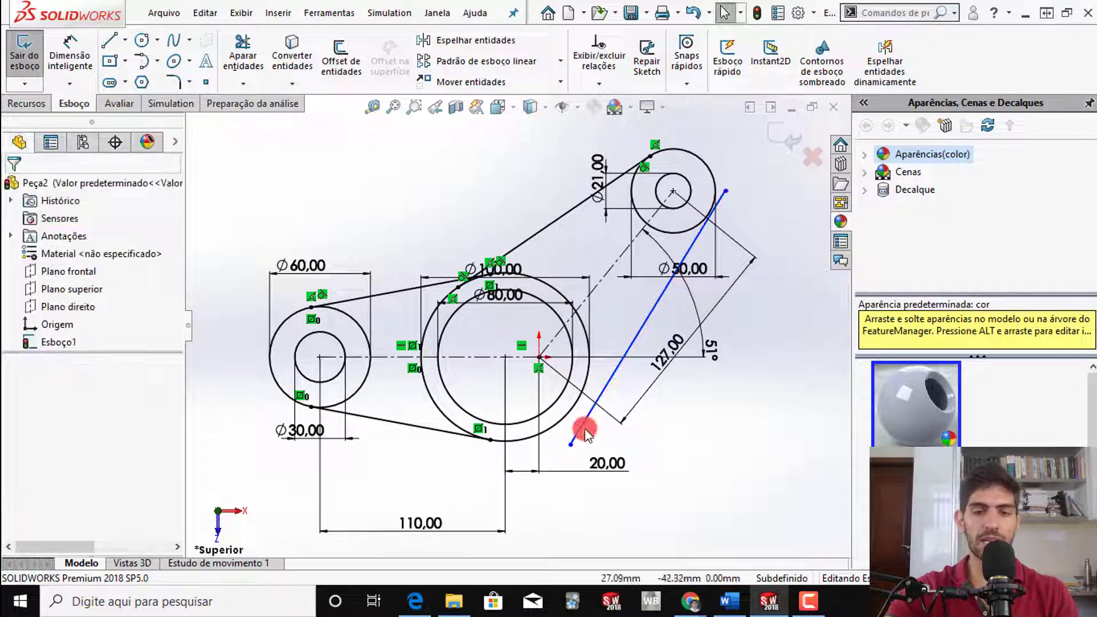
- Make the new lower-right line tangent to the 100 mm circle
click(556, 433)
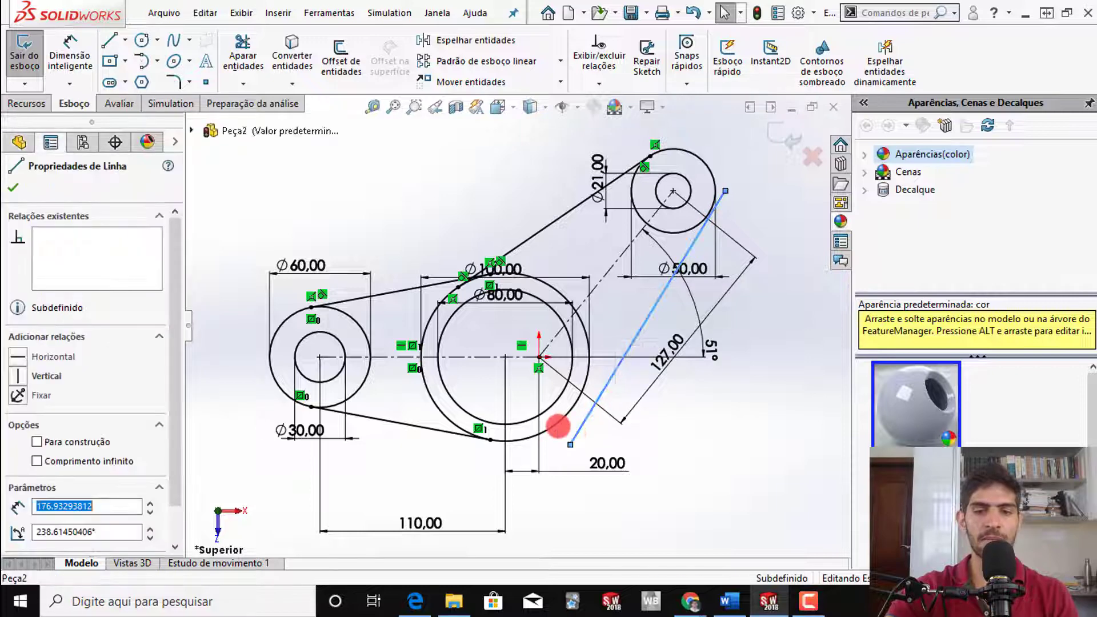
click(558, 430)
ctrl+click(592, 394)
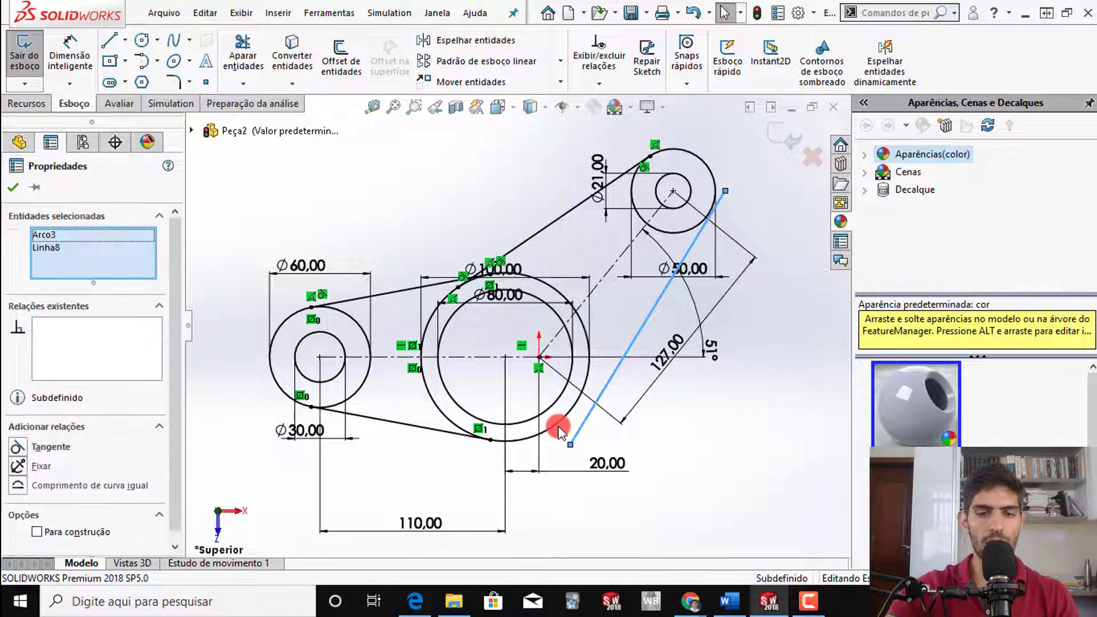
click(605, 355)
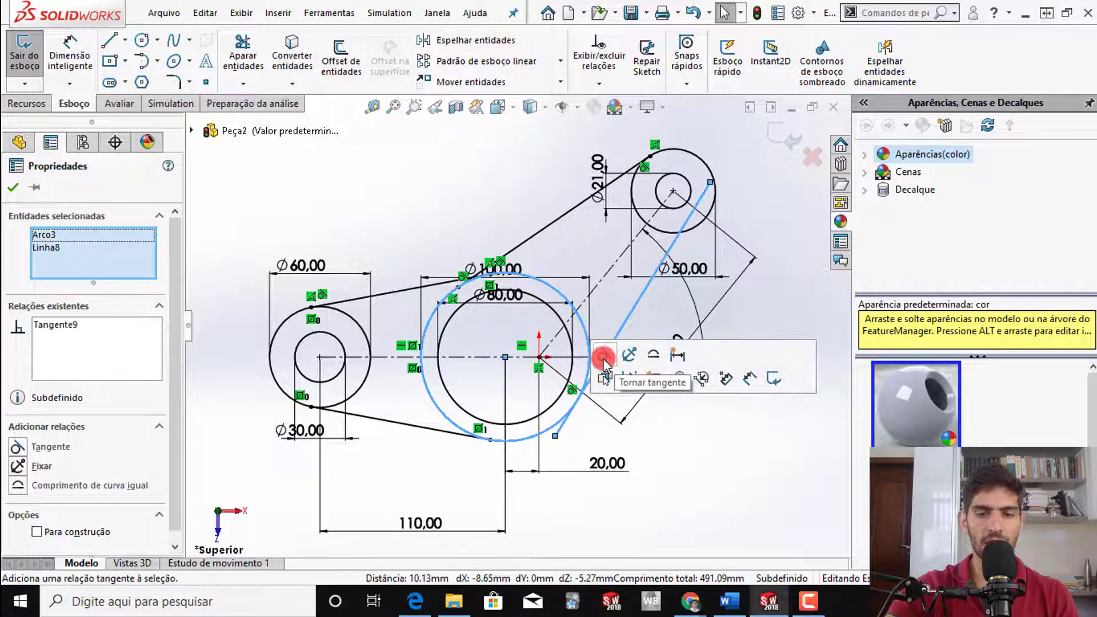
click(724, 204)
- Make the same line tangent to the 50 mm circle
scroll(712, 204, down, 6)
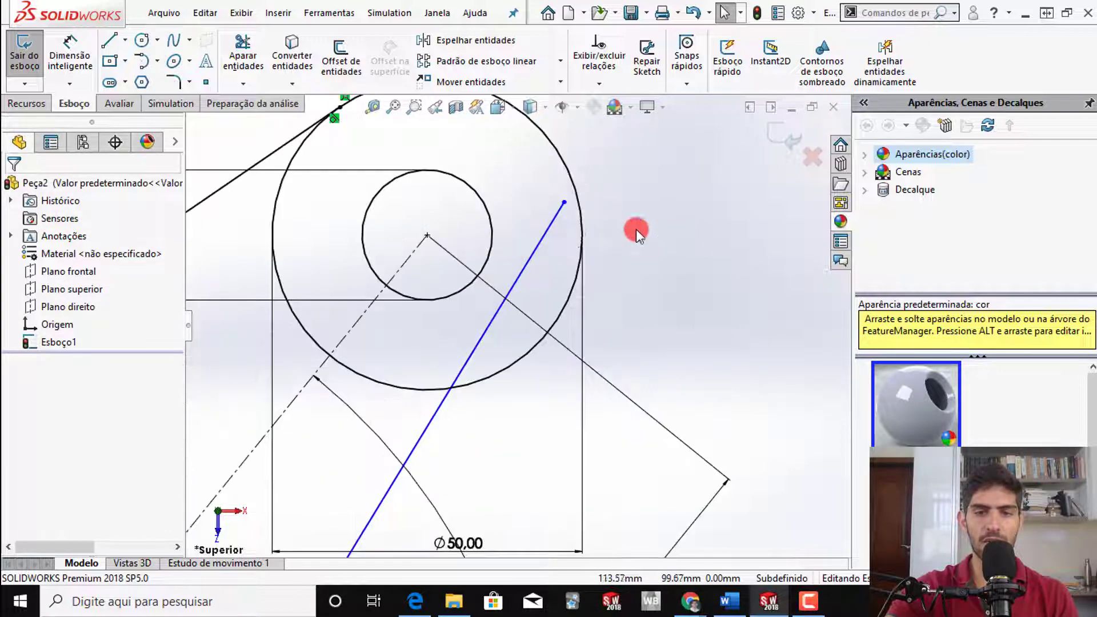
click(558, 228)
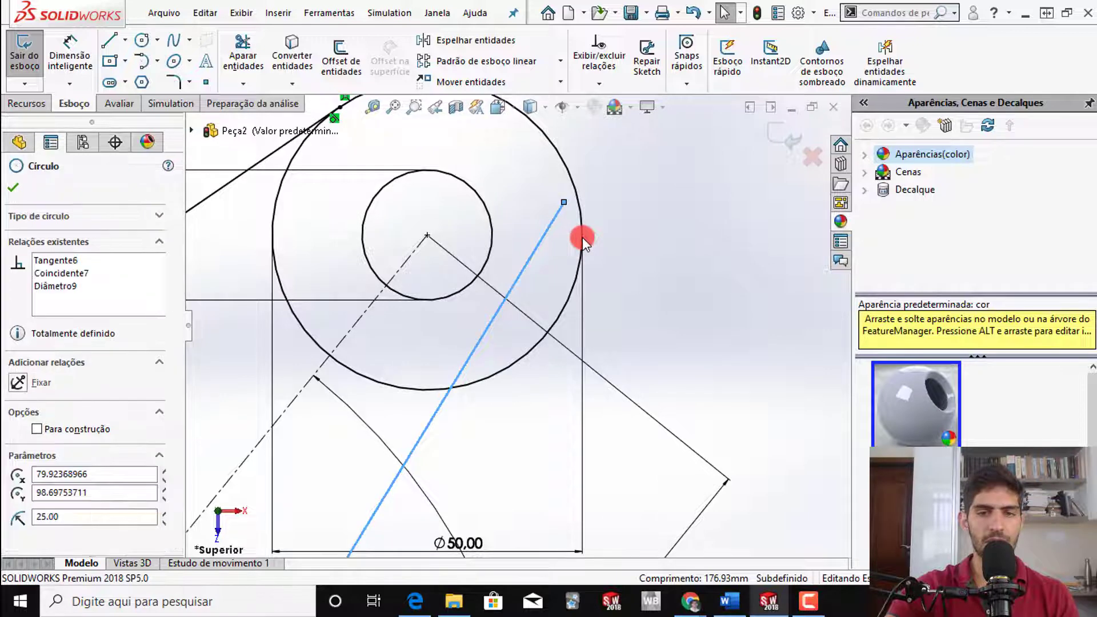
ctrl+click(581, 237)
click(629, 166)
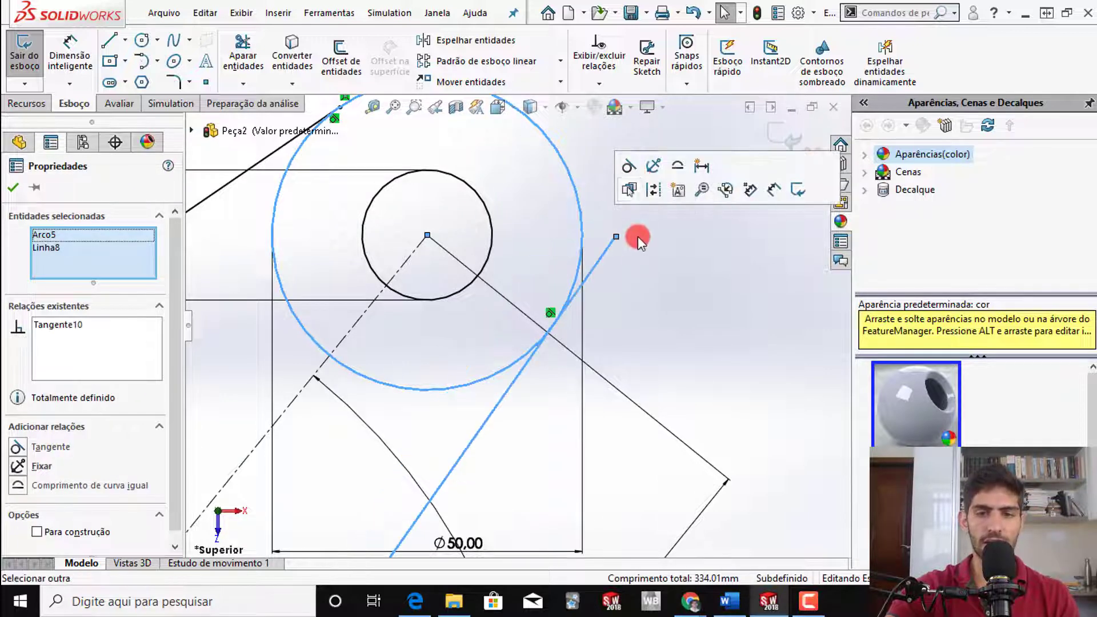
click(643, 256)
- Make the lower-right tangent line's upper endpoint coincident with the 50 mm circle
click(617, 237)
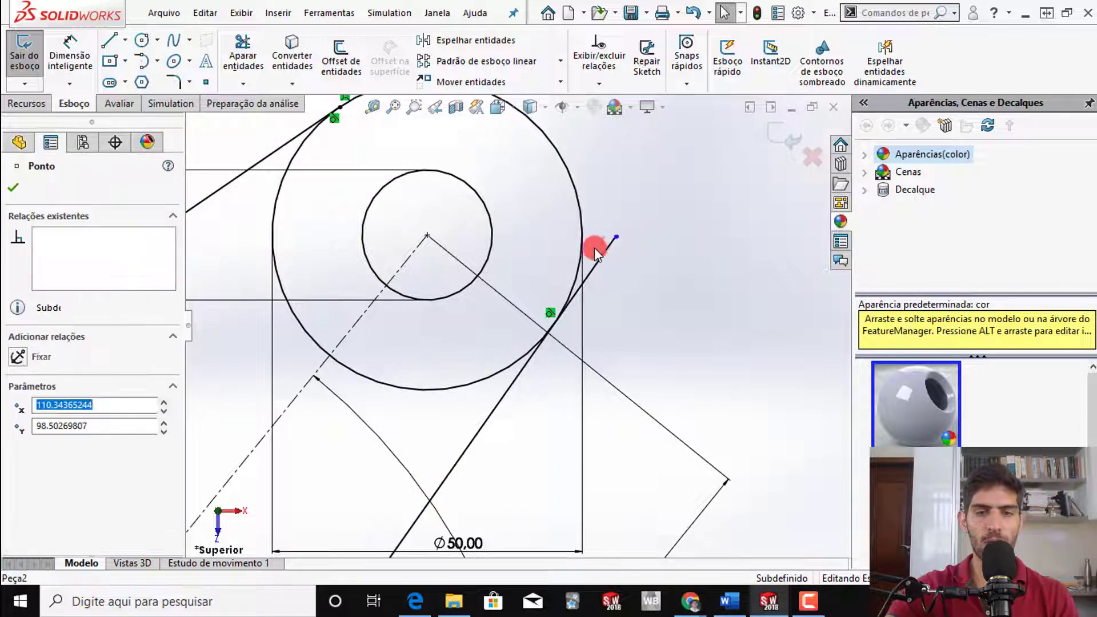
ctrl+click(581, 255)
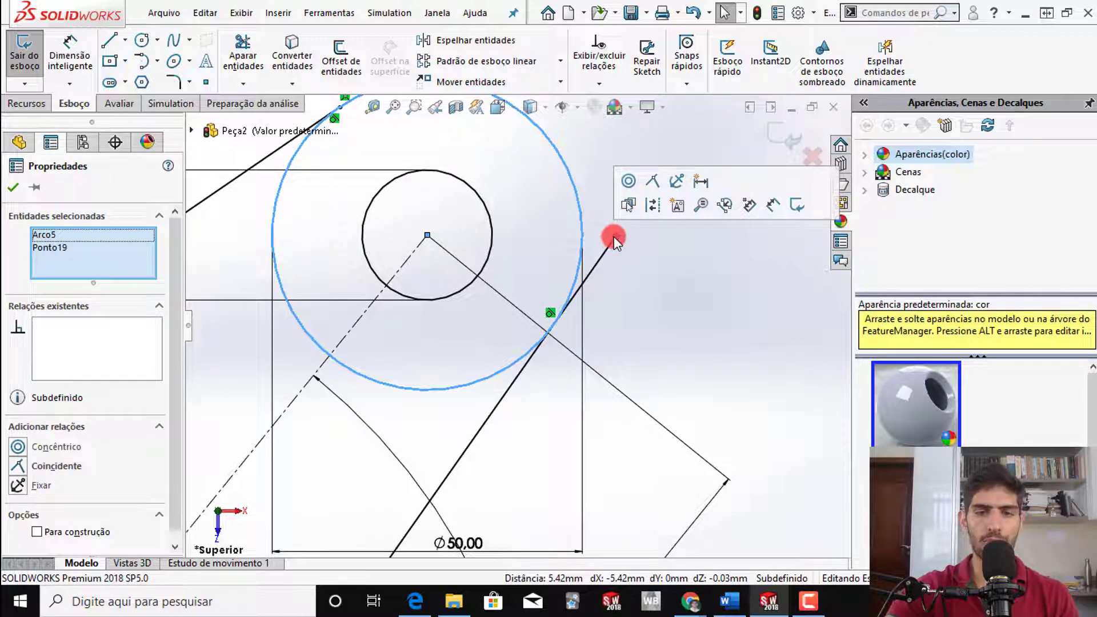
click(653, 182)
- Make the lower-right tangent line's lower endpoint coincident with the 100 mm circle and clear the selection
scroll(576, 411, up, 10)
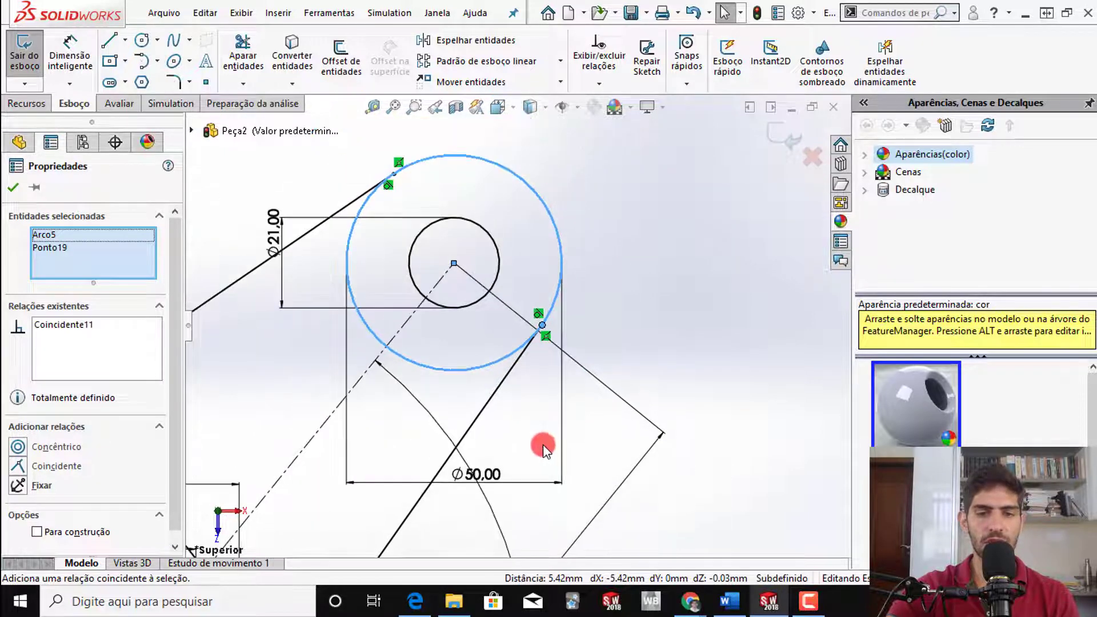
scroll(441, 440, down, 5)
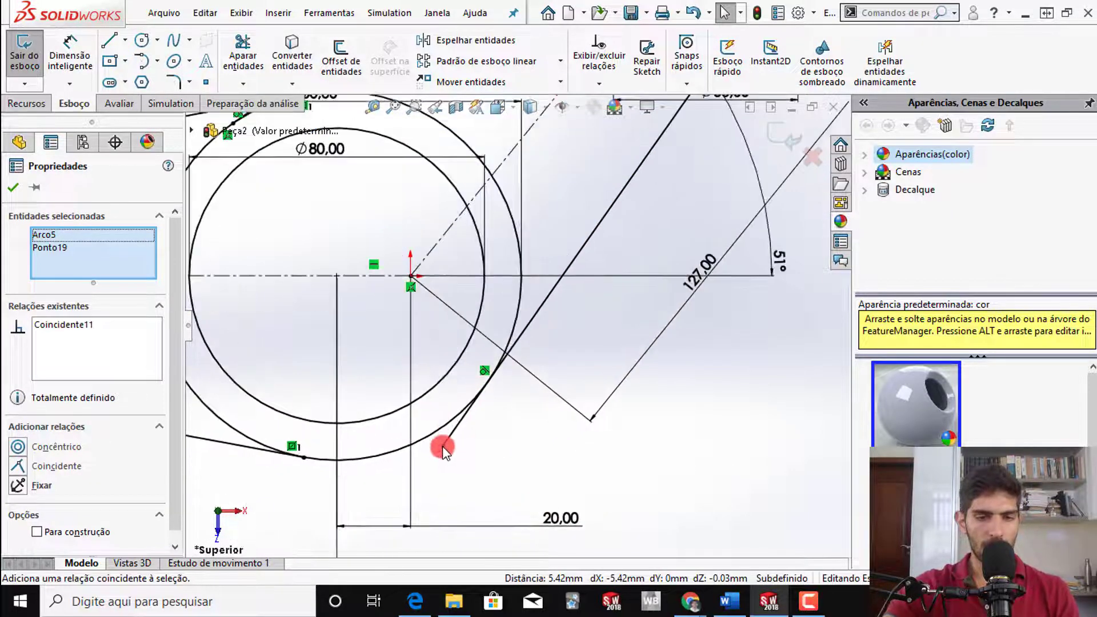
click(432, 450)
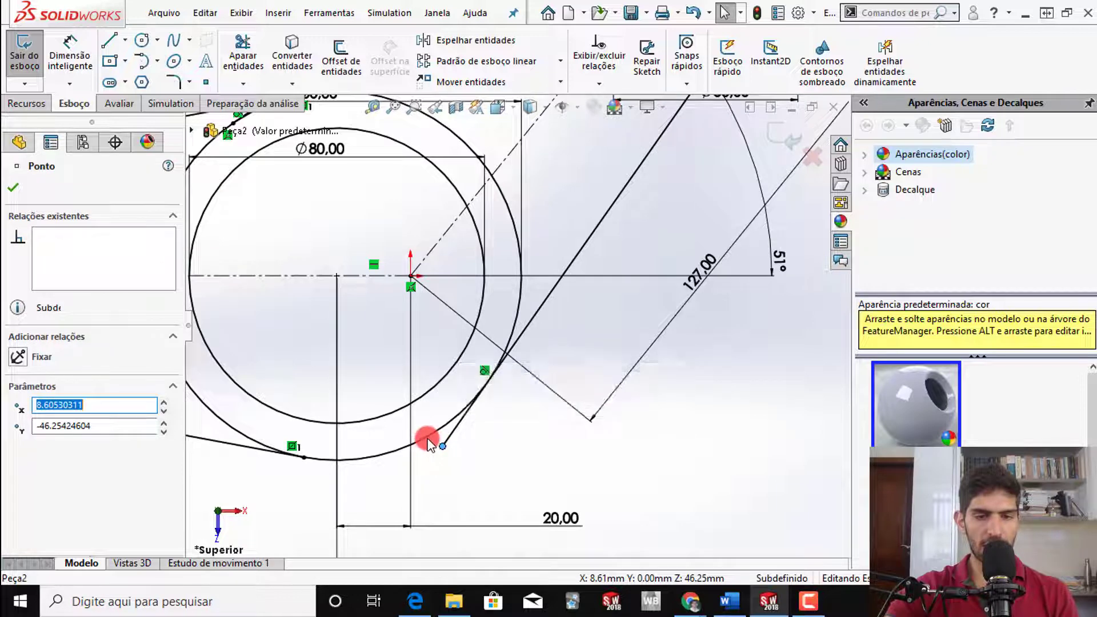
click(429, 440)
ctrl+click(430, 442)
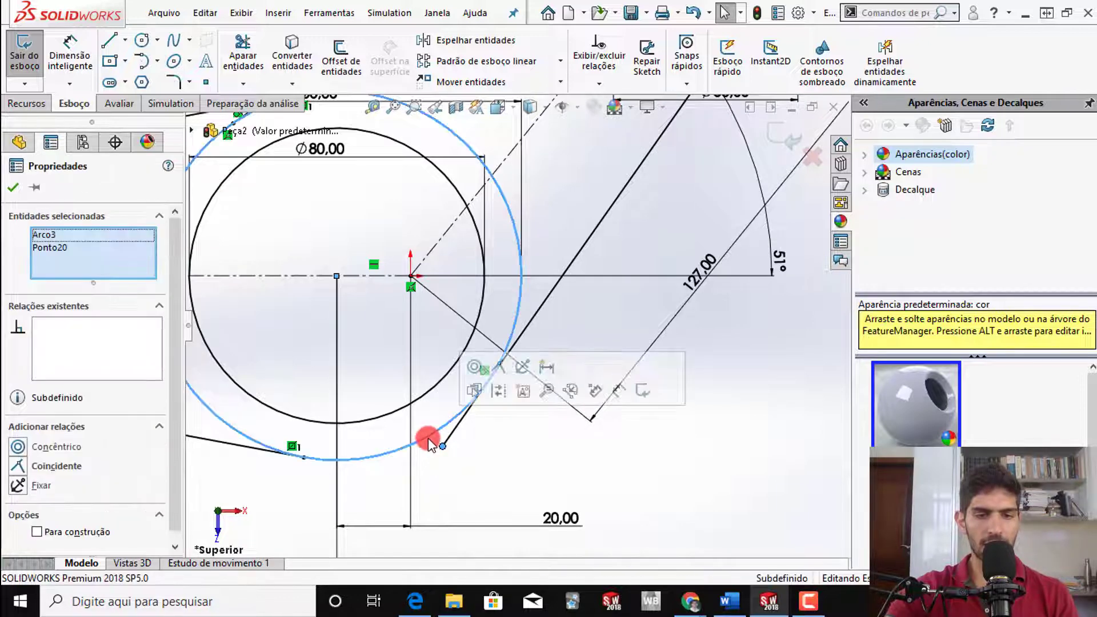
click(497, 367)
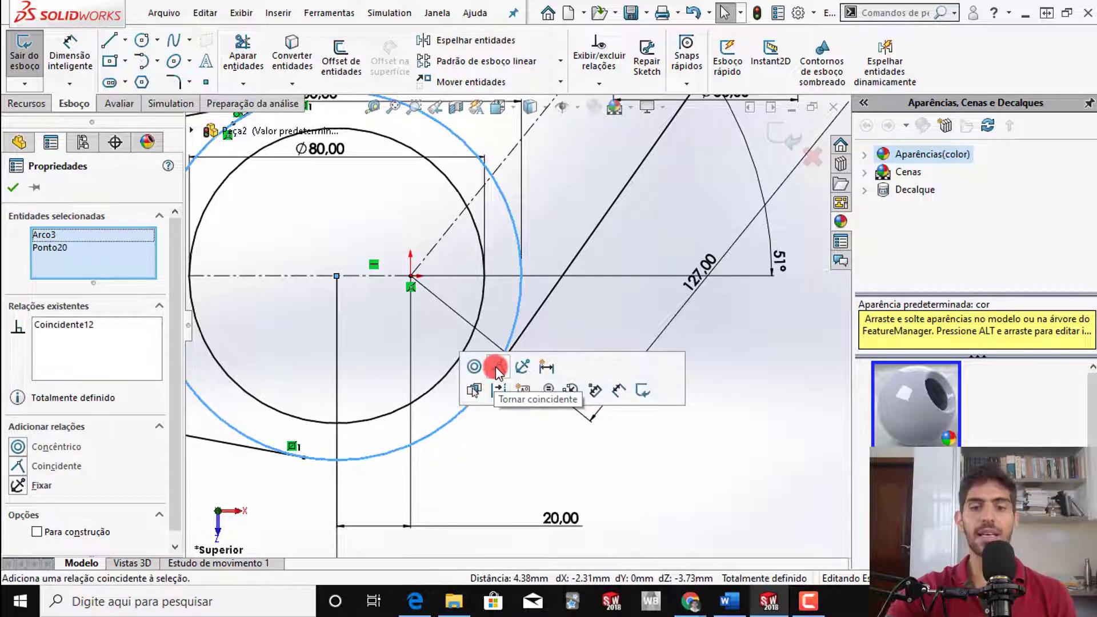
click(526, 454)
scroll(523, 456, up, 6)
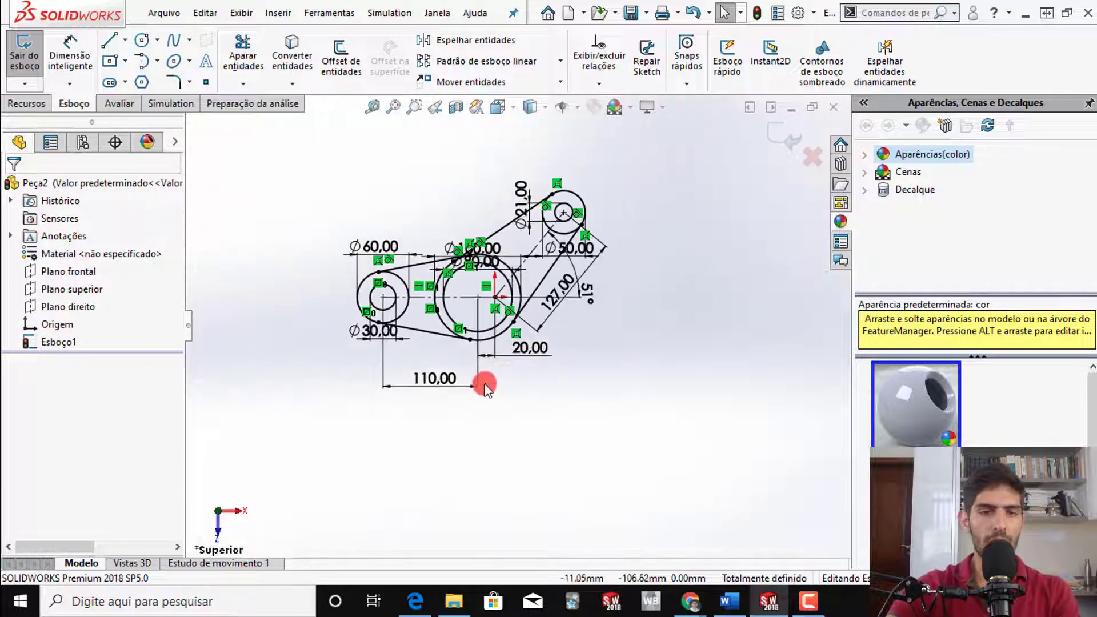
mouse_move(435, 298)
middle_down()
mouse_move(446, 132)
mouse_move(428, 105)
mouse_move(401, 142)
mouse_move(447, 269)
mouse_move(416, 311)
middle_up()
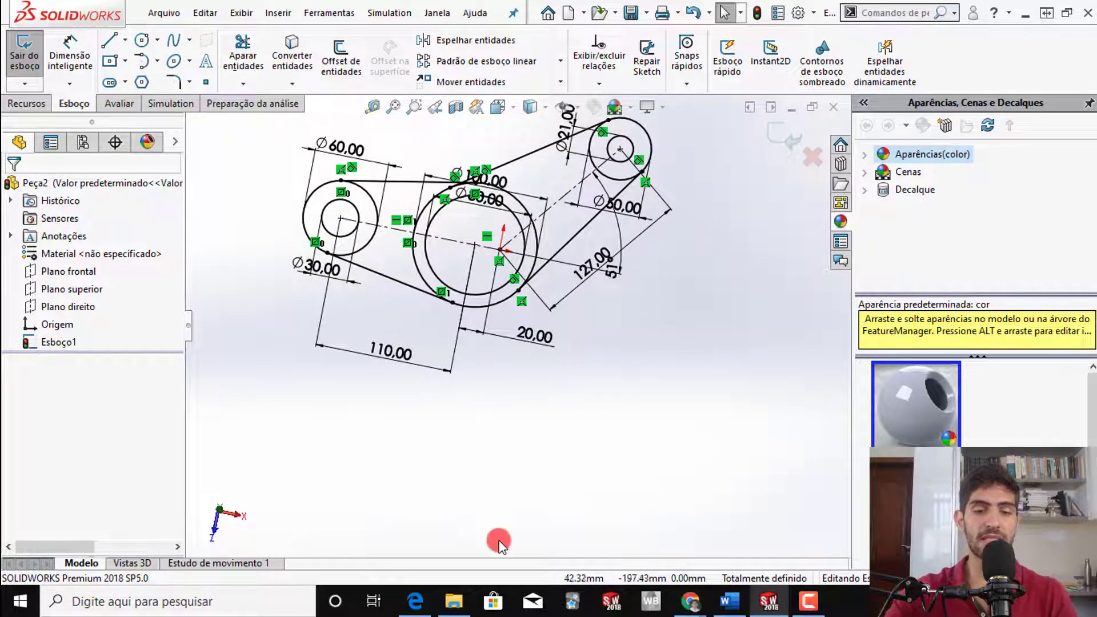
- Switch to the PDF drawing in Edge and mark the 40 mm height and upper edge of section E-E in orange
click(415, 601)
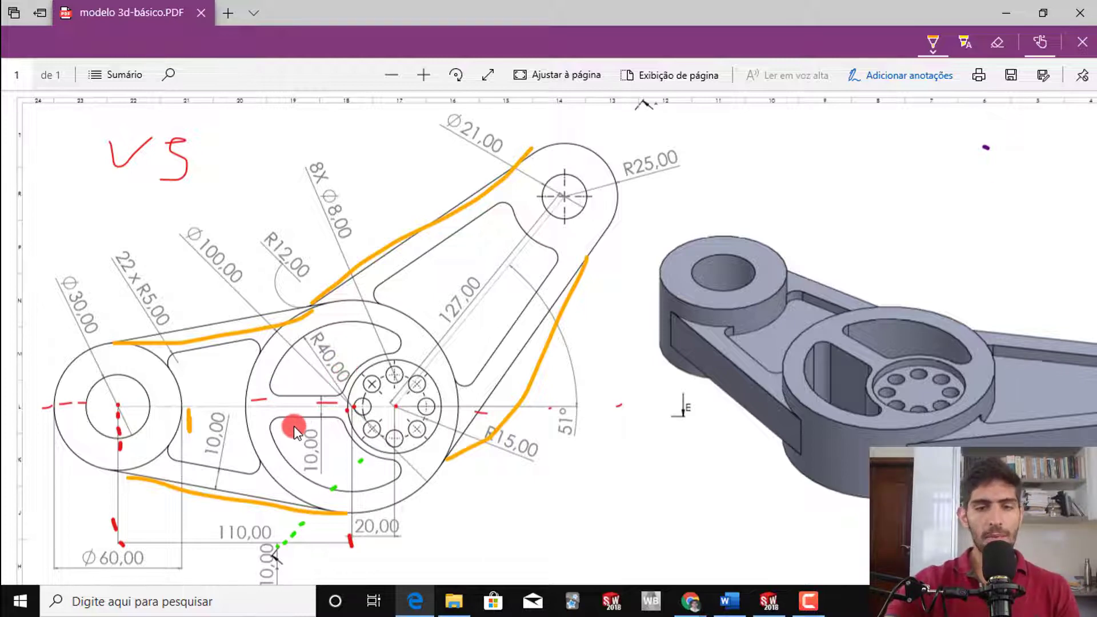
scroll(294, 426, down, 3)
ctrl+scroll(291, 426, down, 5)
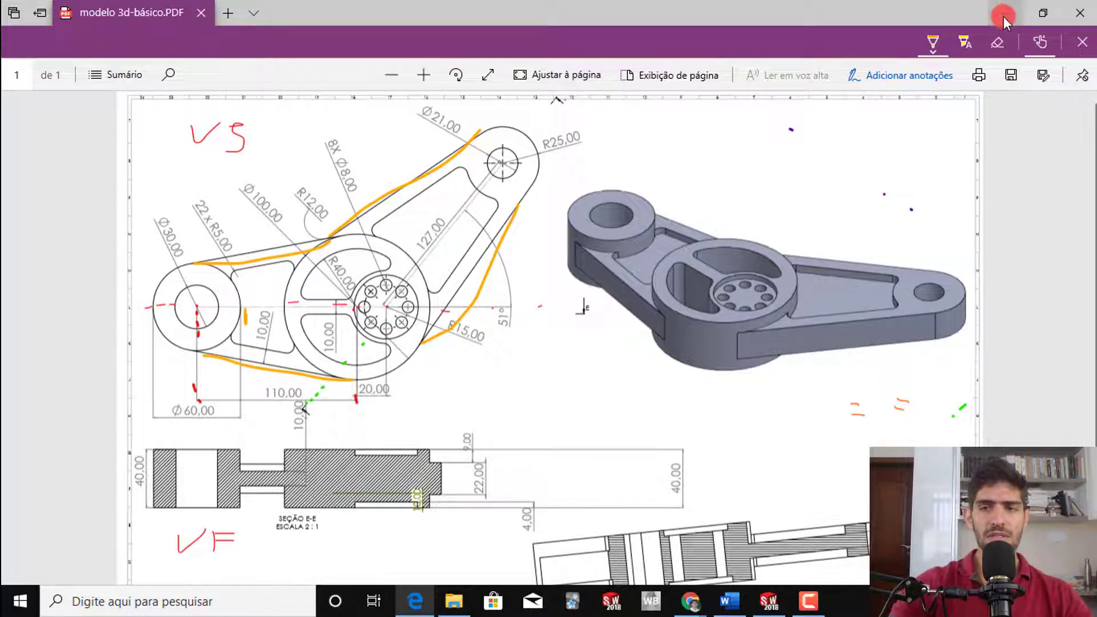
scroll(331, 388, down, 2)
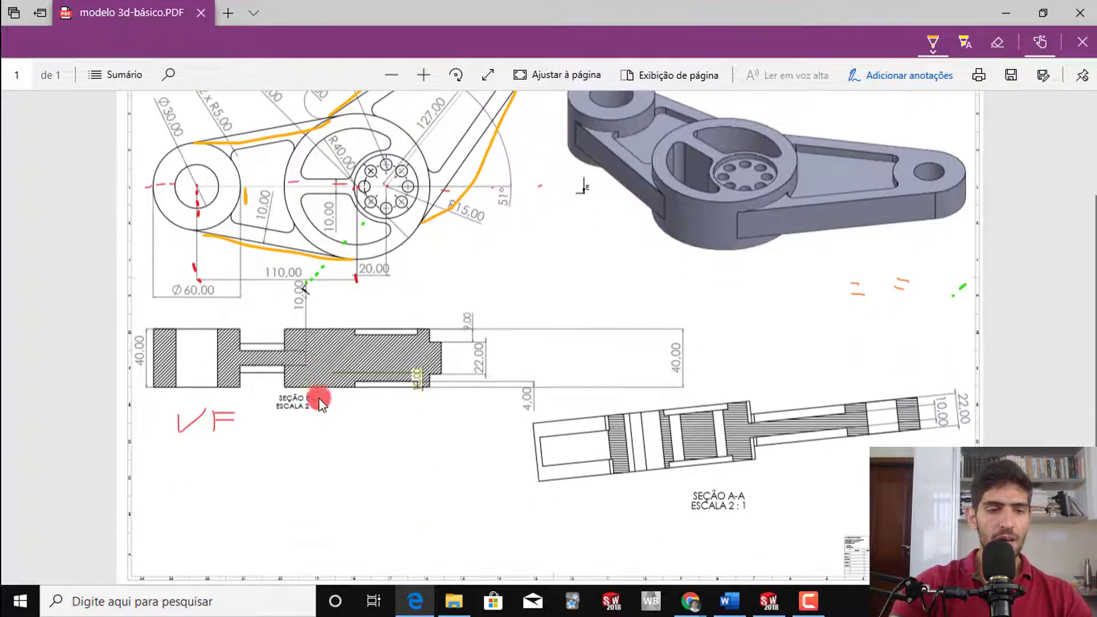
scroll(293, 404, up, 1)
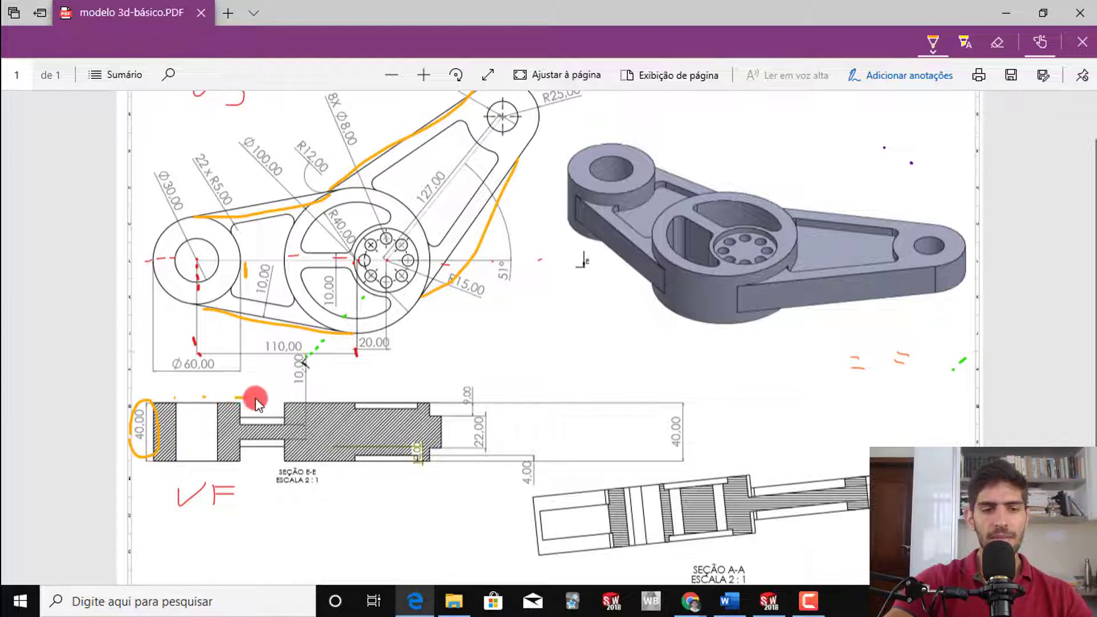
drag(334, 407, 416, 405)
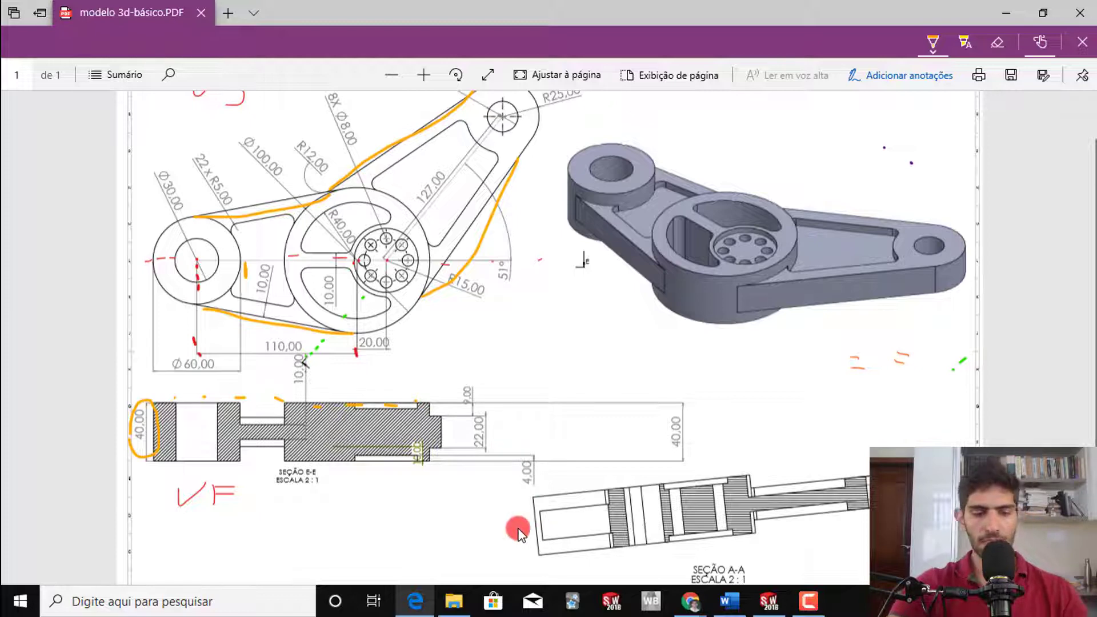
- Return to SOLIDWORKS and start a boss extrusion using the 60 mm ring, the connecting arm and the 100 mm ring regions
key(alt+Tab)
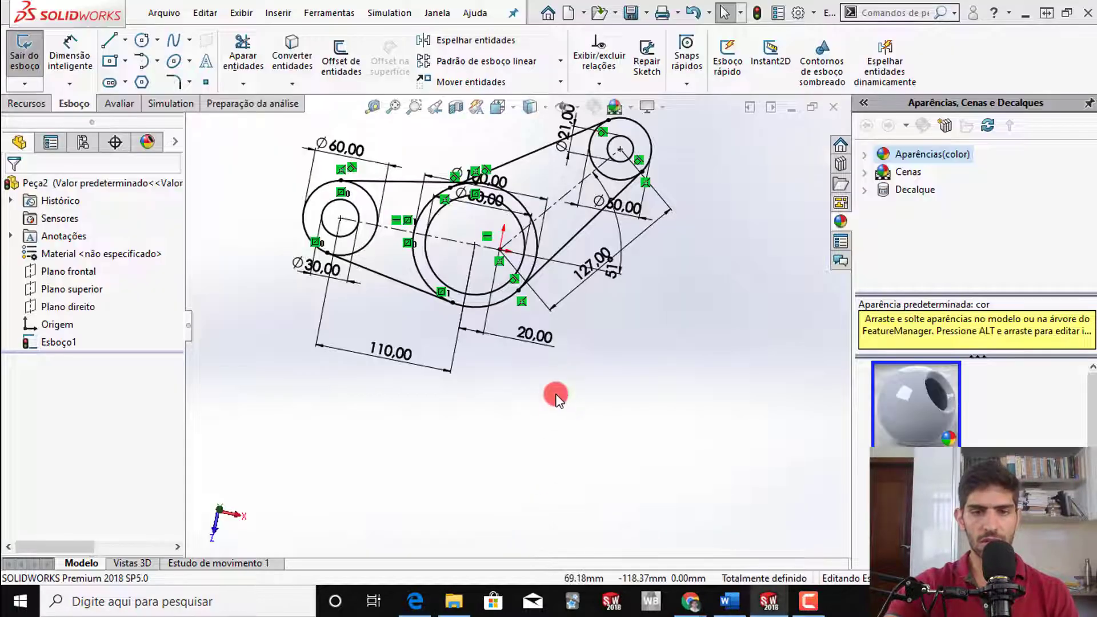
middle_click(769, 137)
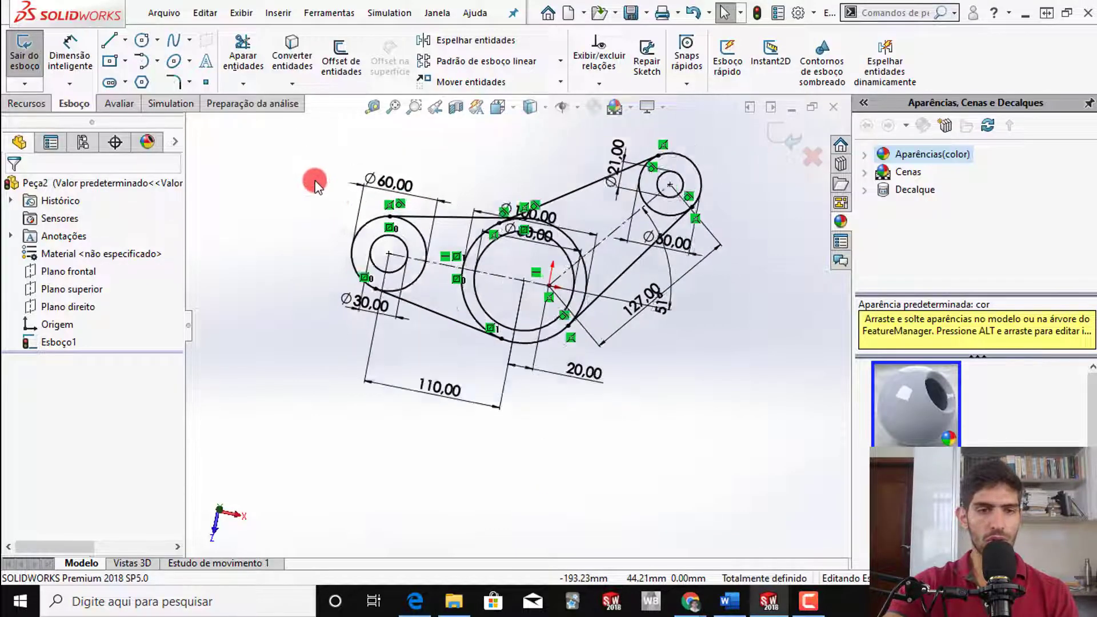
click(26, 103)
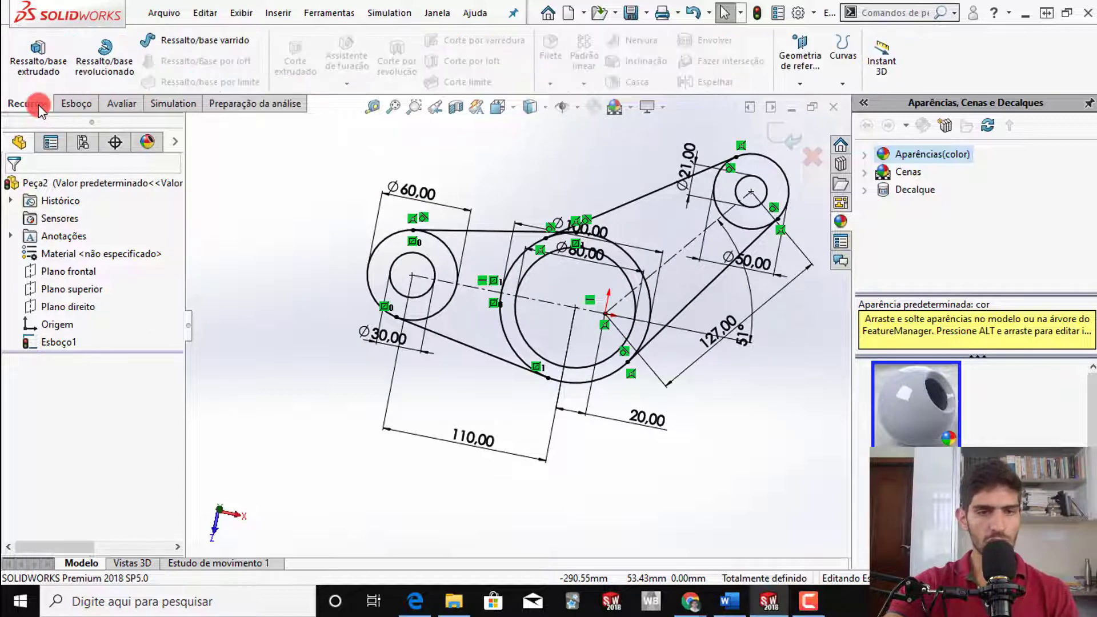
click(40, 71)
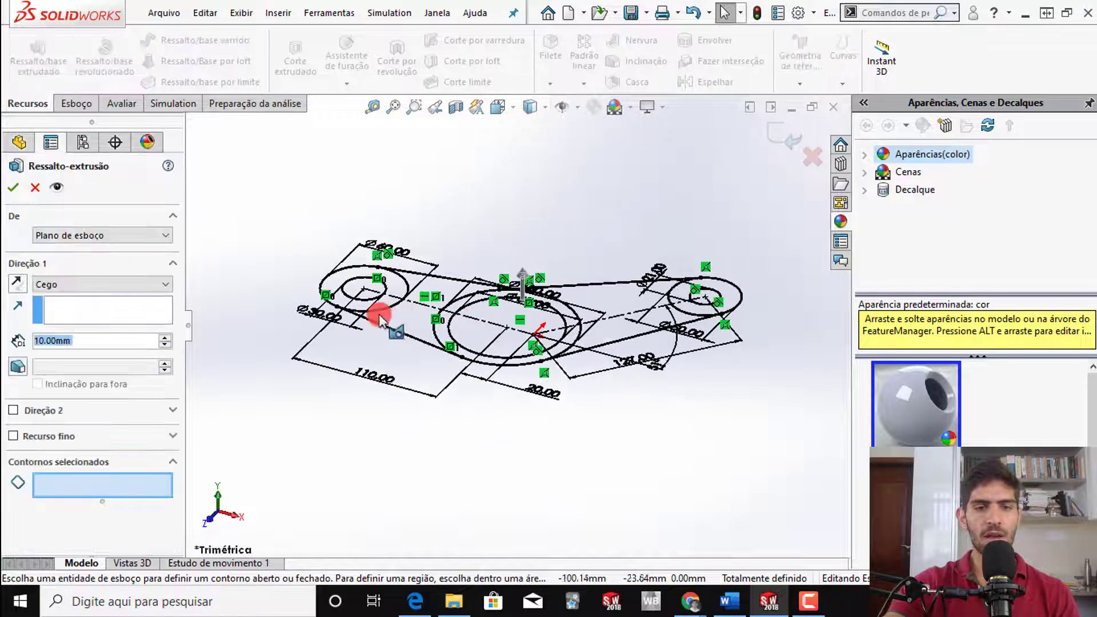
scroll(380, 317, down, 5)
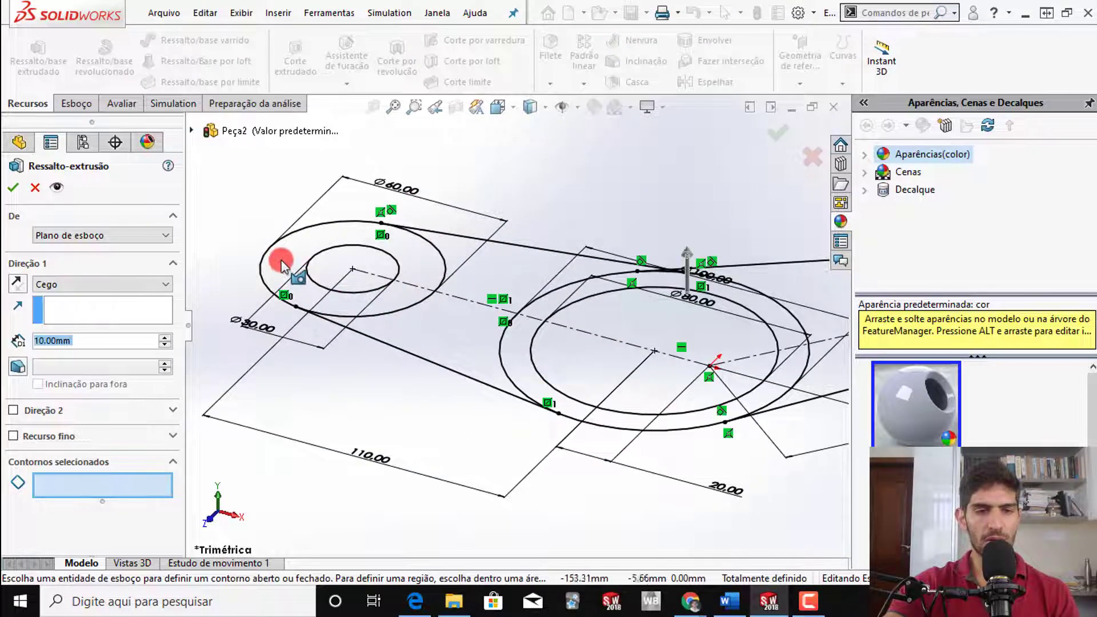
click(282, 264)
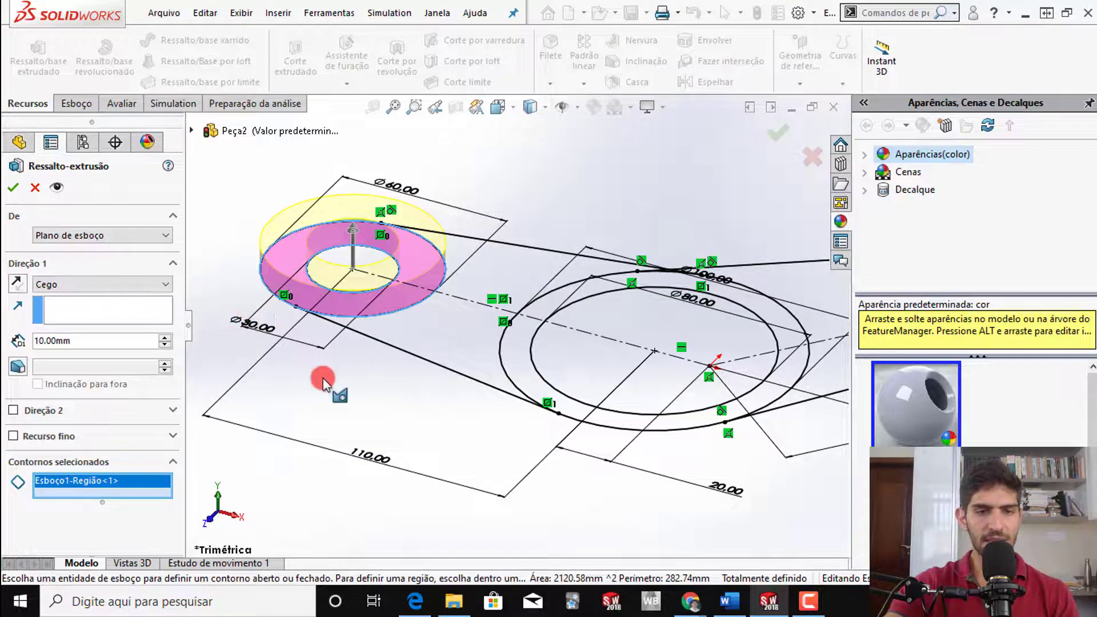
click(407, 342)
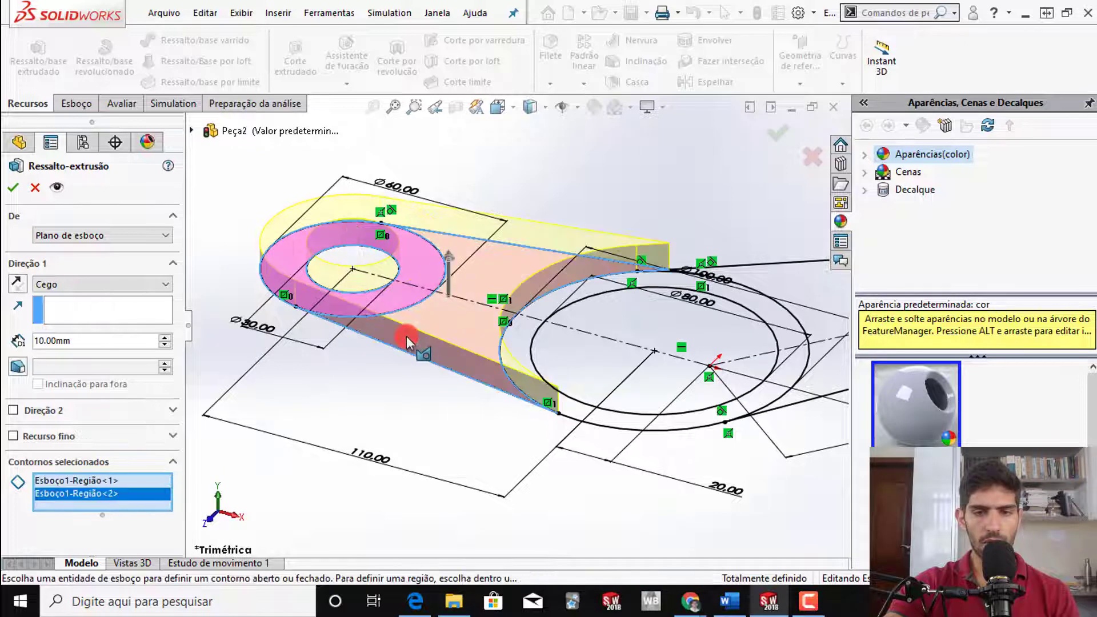
click(525, 347)
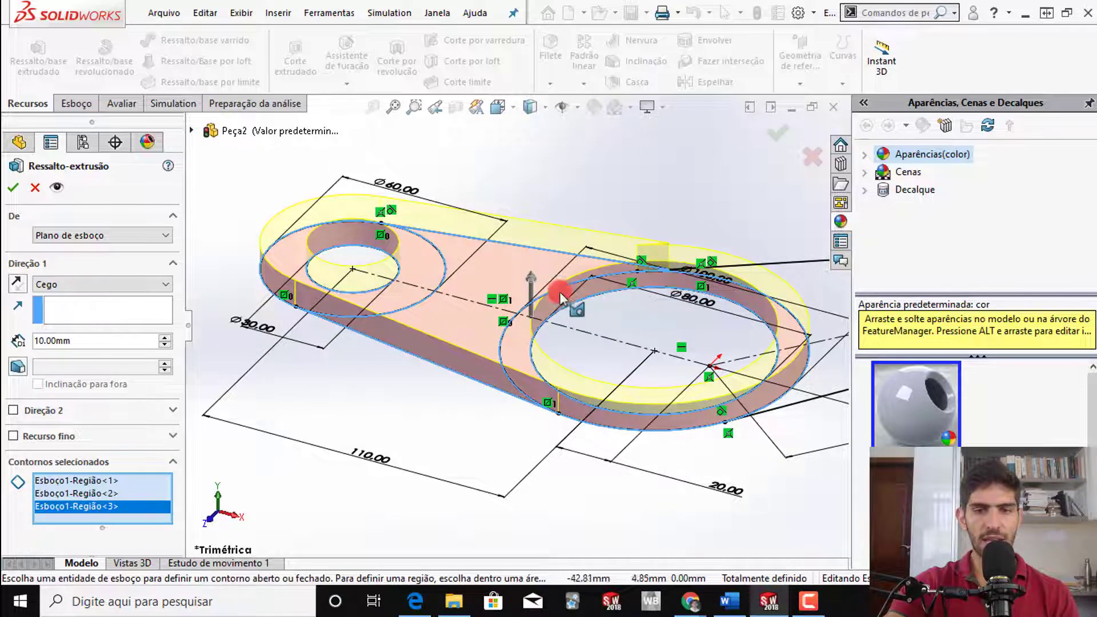
- Add the small sliver region where the tangent lines meet the 100 mm circle to the extrusion contours
scroll(657, 257, down, 6)
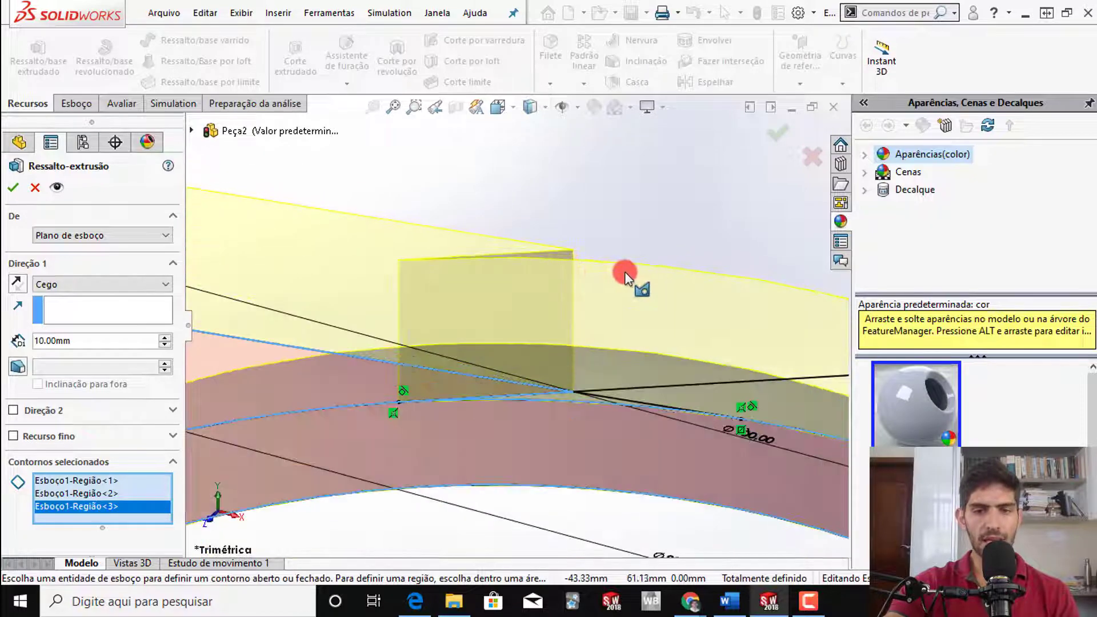
mouse_move(610, 284)
middle_down()
mouse_move(608, 309)
mouse_move(661, 259)
mouse_move(680, 221)
mouse_move(619, 251)
mouse_move(617, 269)
middle_up()
scroll(639, 240, down, 8)
click(643, 227)
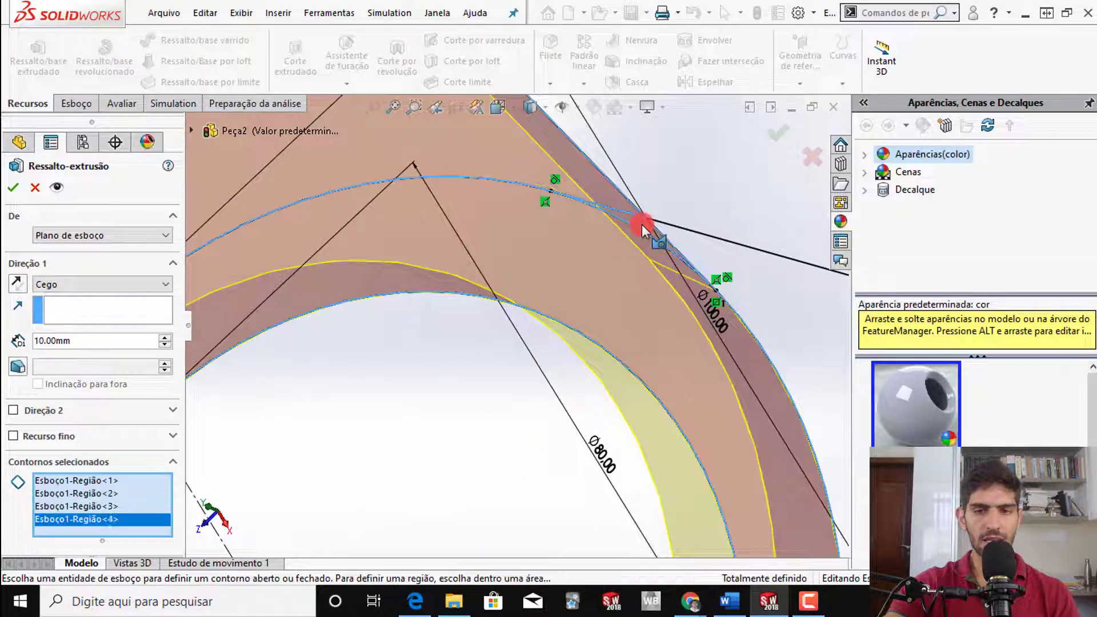
- Extrude the four selected regions 40 mm with the Plano médio (mid-plane) end condition
middle_drag(577, 308, 448, 287)
scroll(550, 372, up, 5)
scroll(522, 330, down, 5)
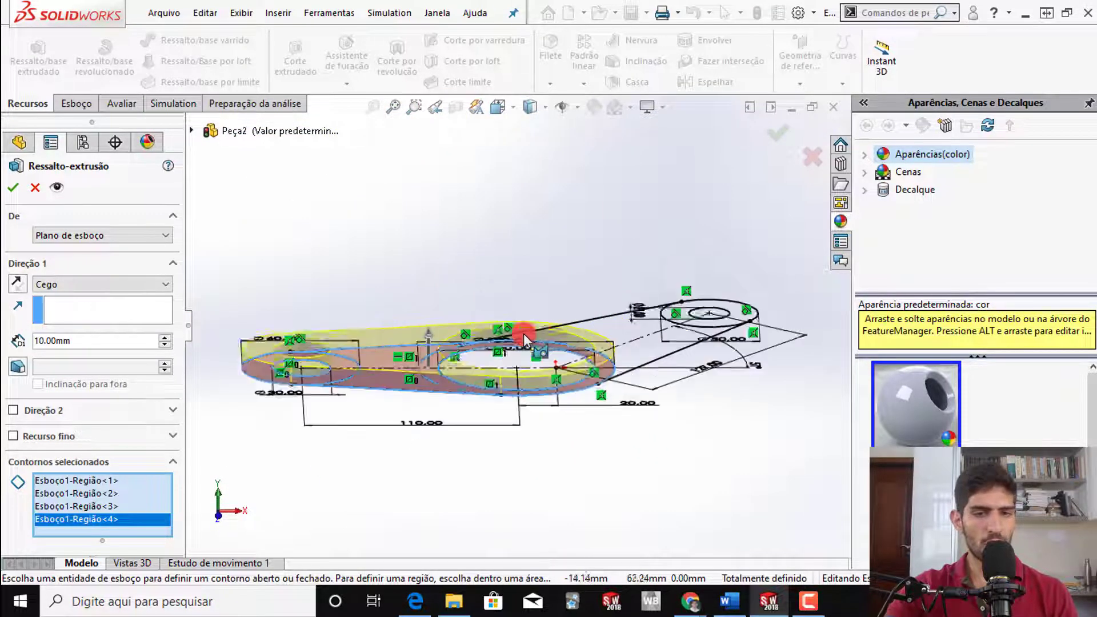
middle_drag(522, 331, 391, 375)
scroll(429, 384, up, 3)
scroll(392, 375, down, 2)
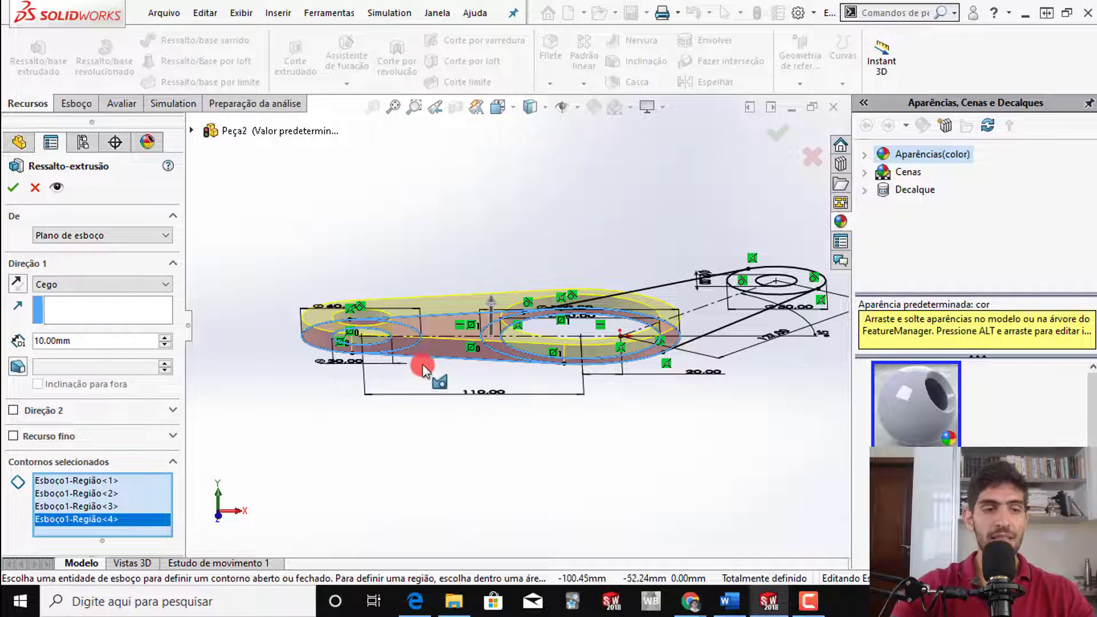
click(162, 238)
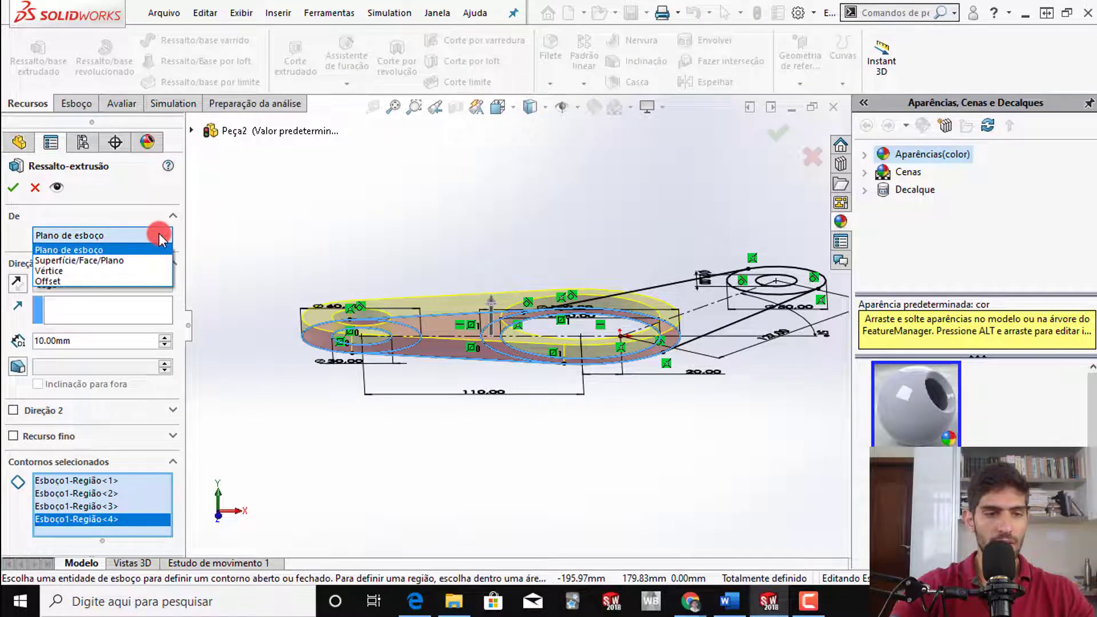
click(162, 237)
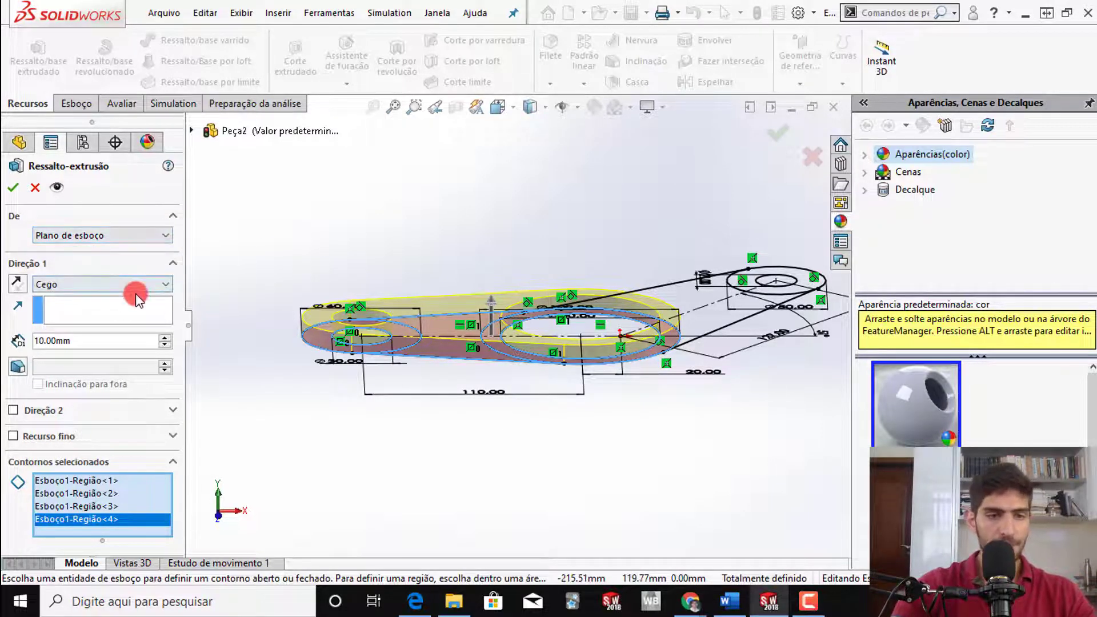
click(155, 288)
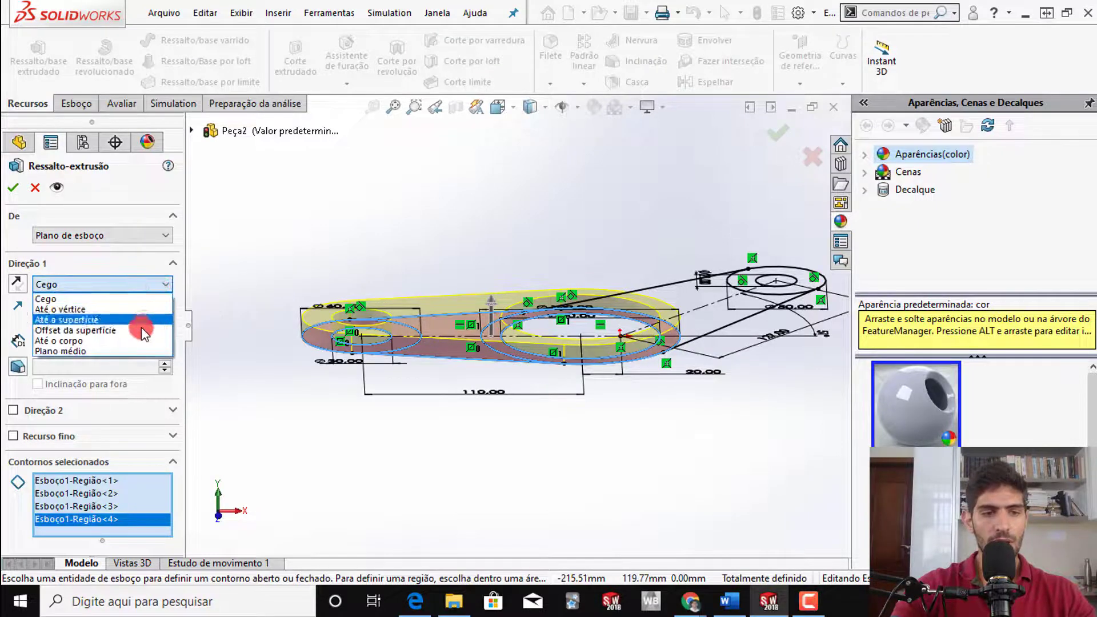
click(129, 351)
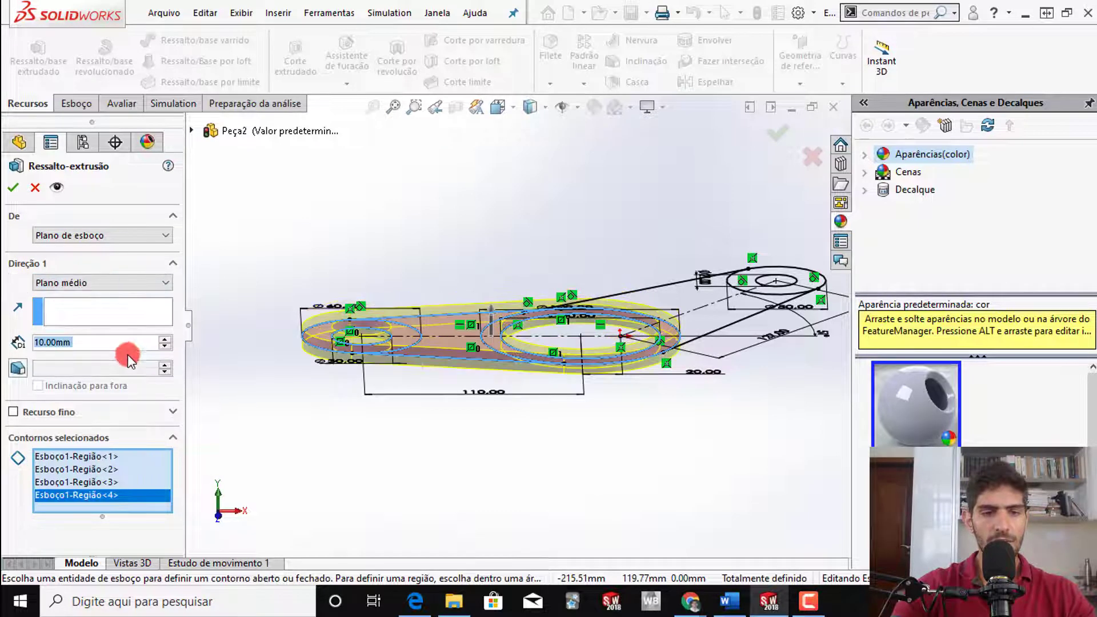
text(40)
key(Return)
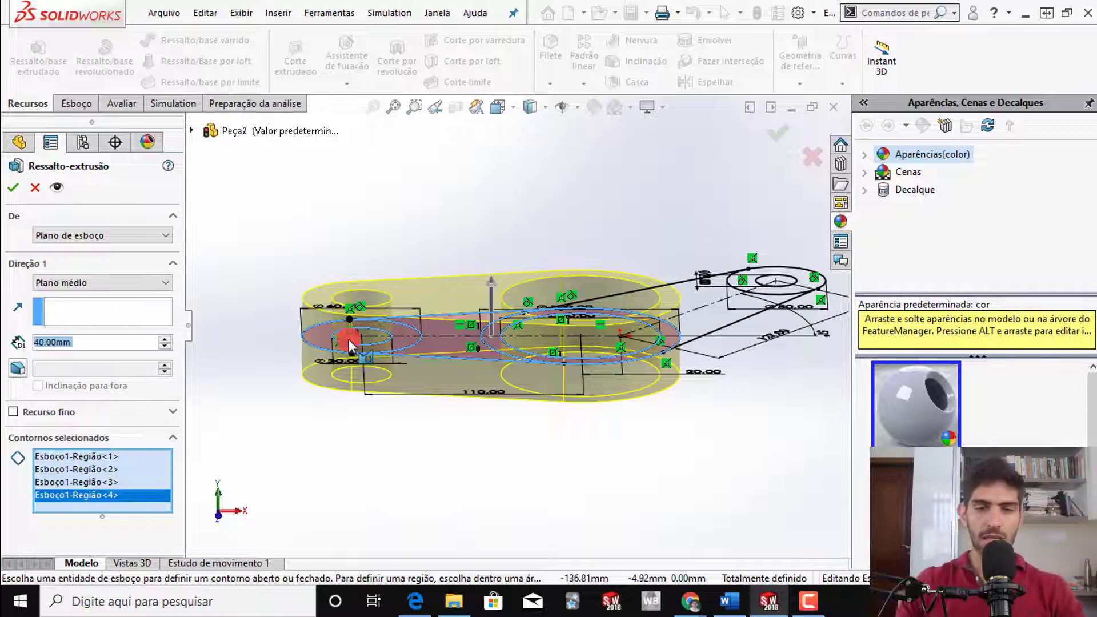
middle_drag(693, 358, 663, 411)
click(23, 190)
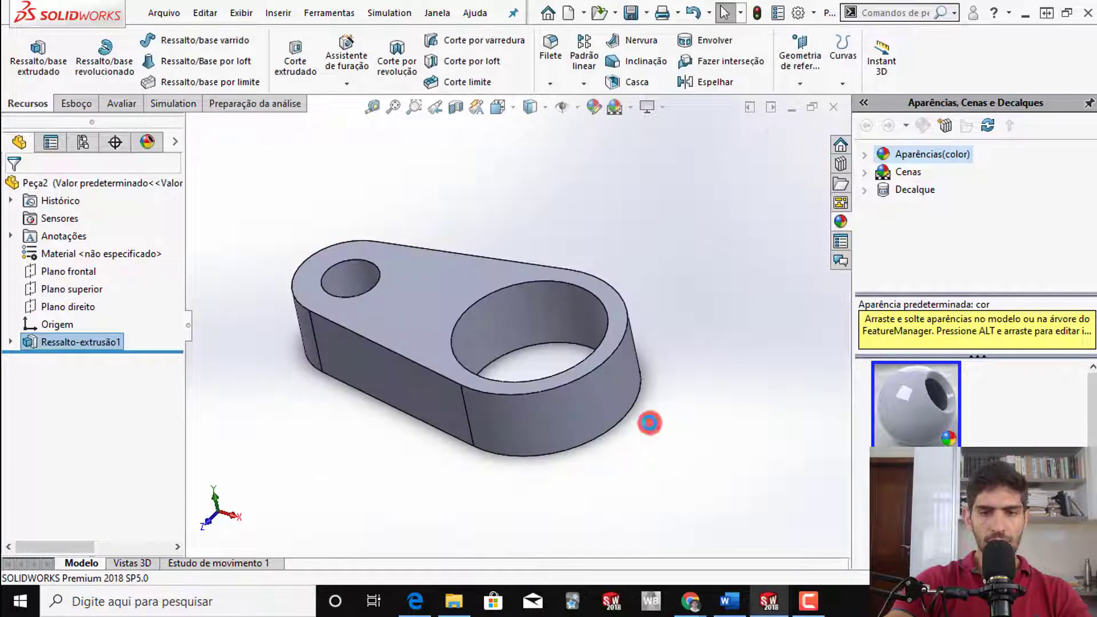
- Widen the graphics area and show the sketch Esboço1 used by the first boss extrusion
scroll(649, 423, up, 2)
middle_drag(568, 412, 404, 307)
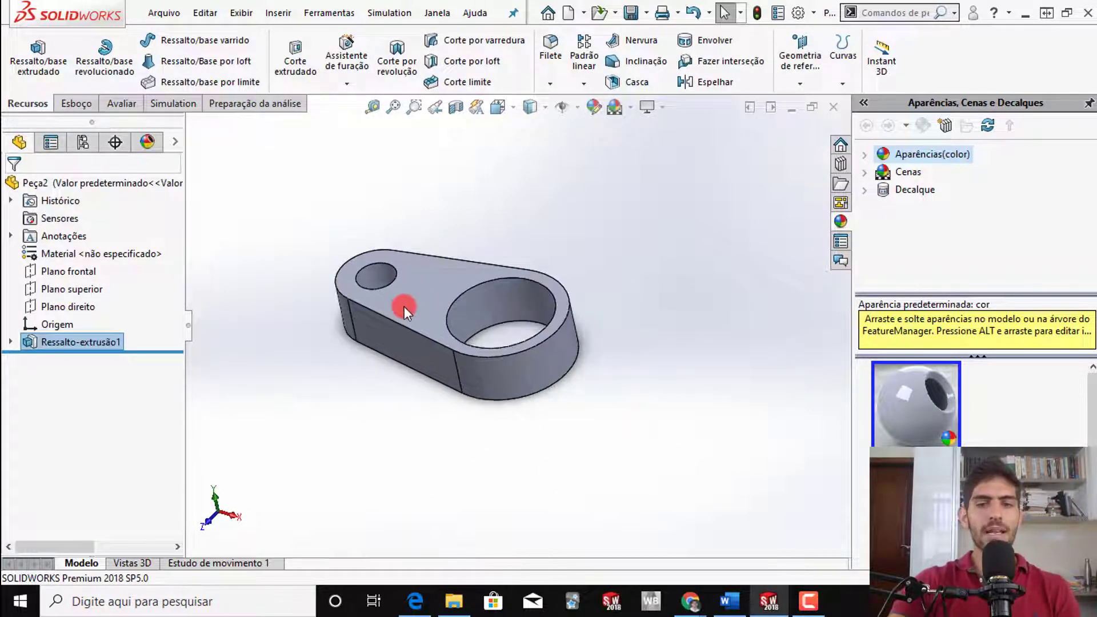
drag(853, 290, 1061, 272)
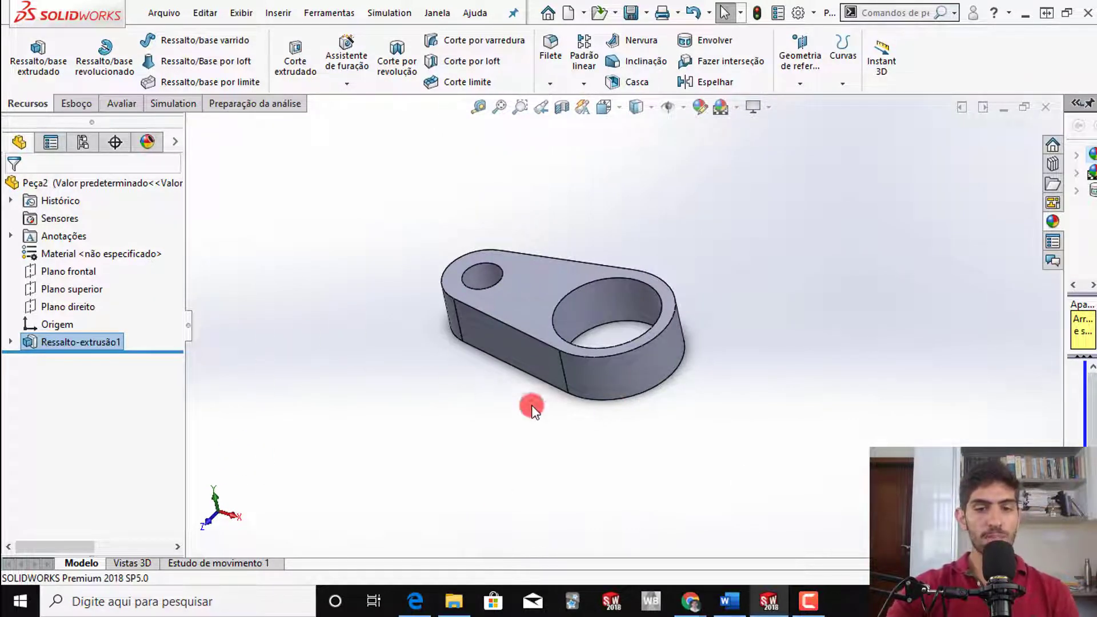
click(11, 343)
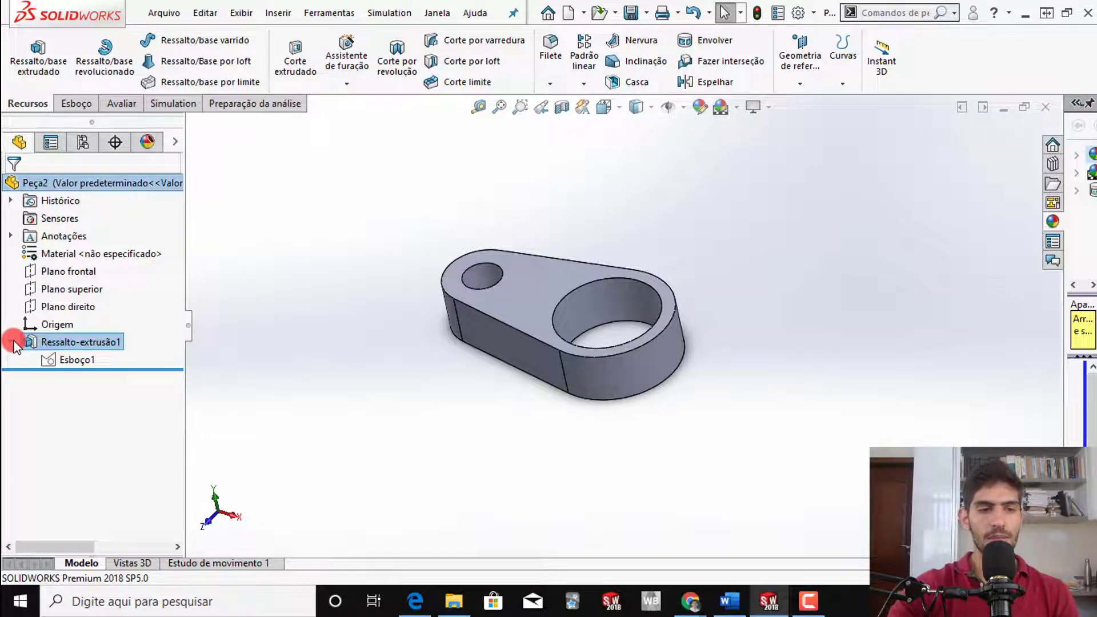
right_click(60, 361)
click(77, 340)
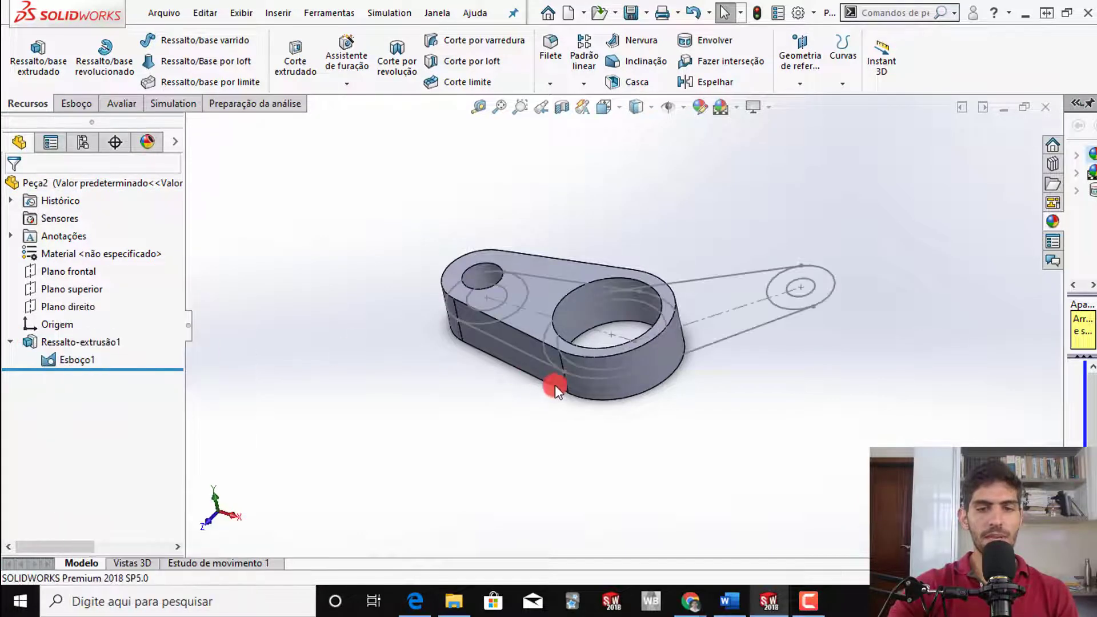
mouse_move(708, 341)
middle_down()
mouse_move(662, 317)
mouse_move(684, 377)
mouse_move(716, 354)
middle_up()
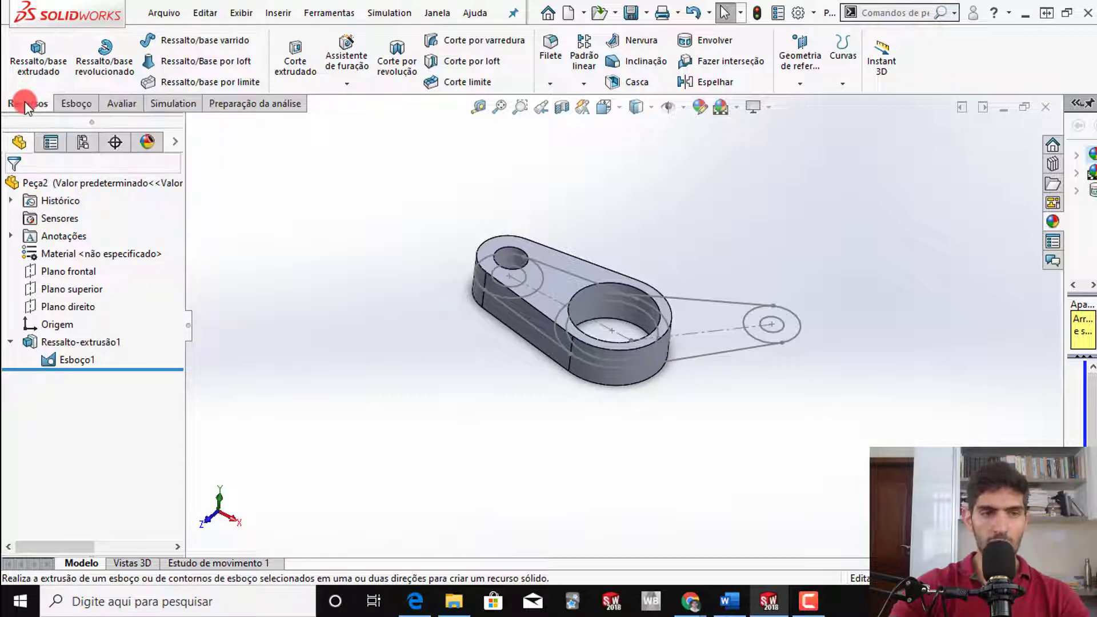
- Start another boss extrusion from Esboço1 and remove the lower tangent line from its selected contours
click(31, 68)
scroll(742, 343, down, 5)
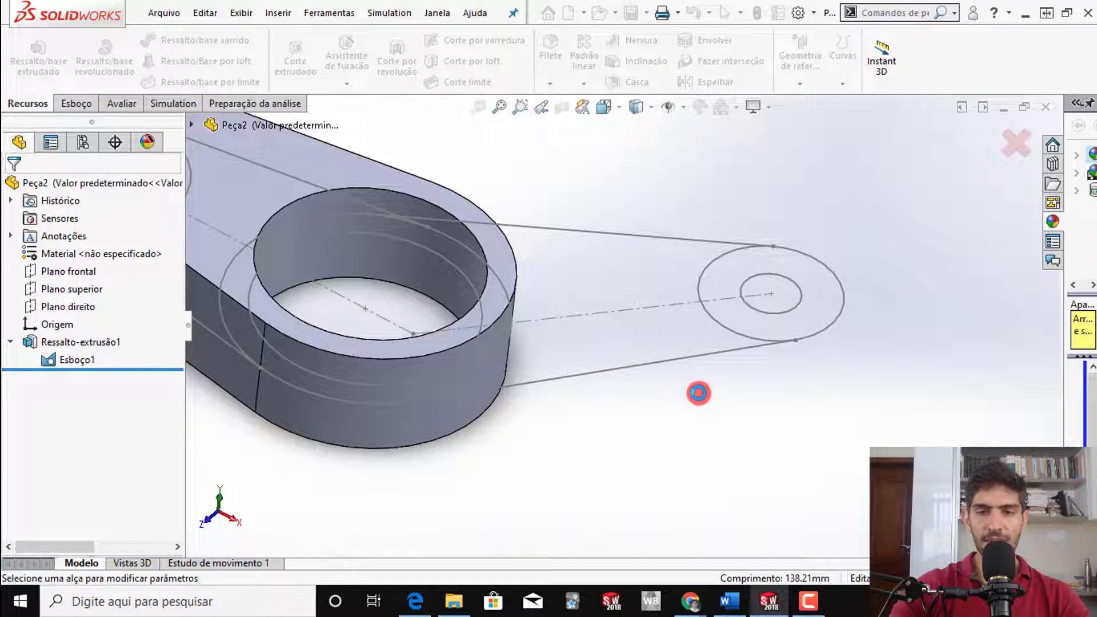
click(691, 399)
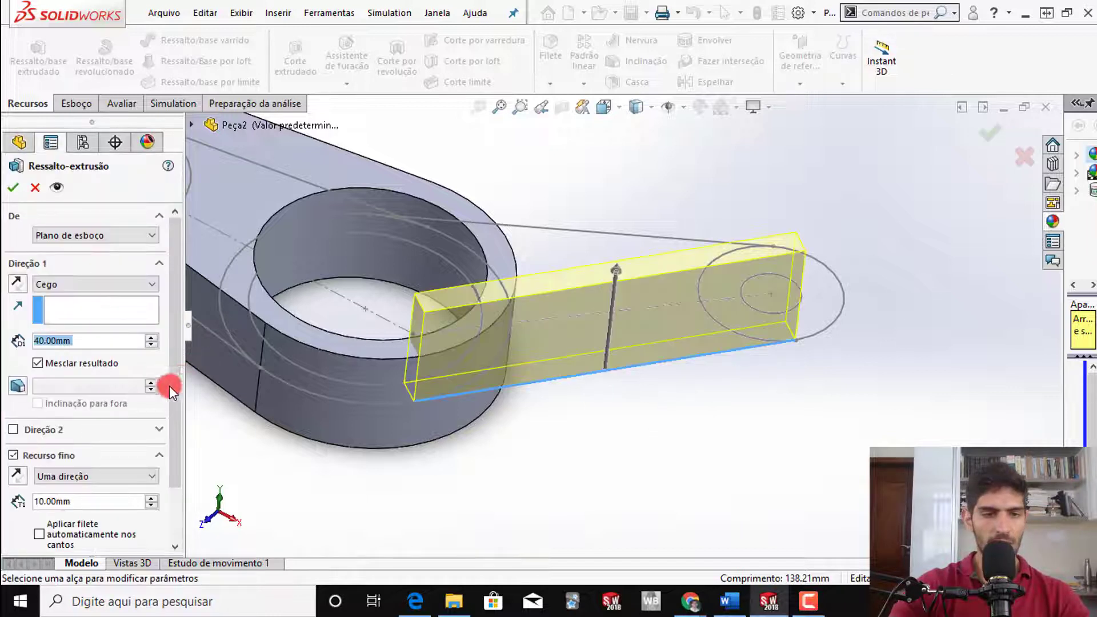
scroll(81, 502, down, 2)
right_click(93, 518)
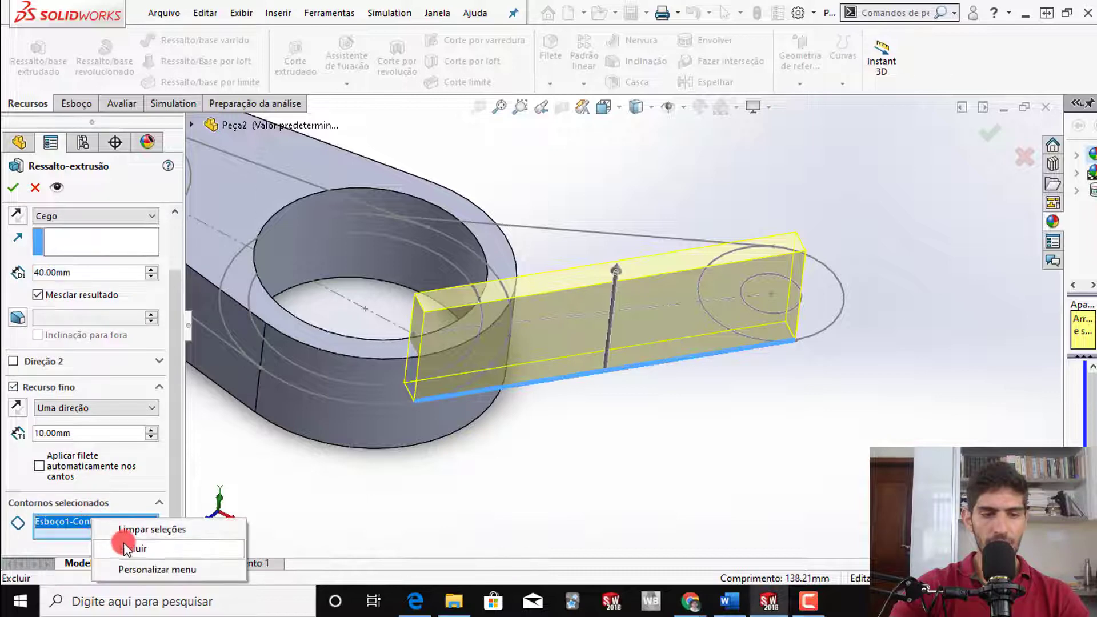
click(127, 549)
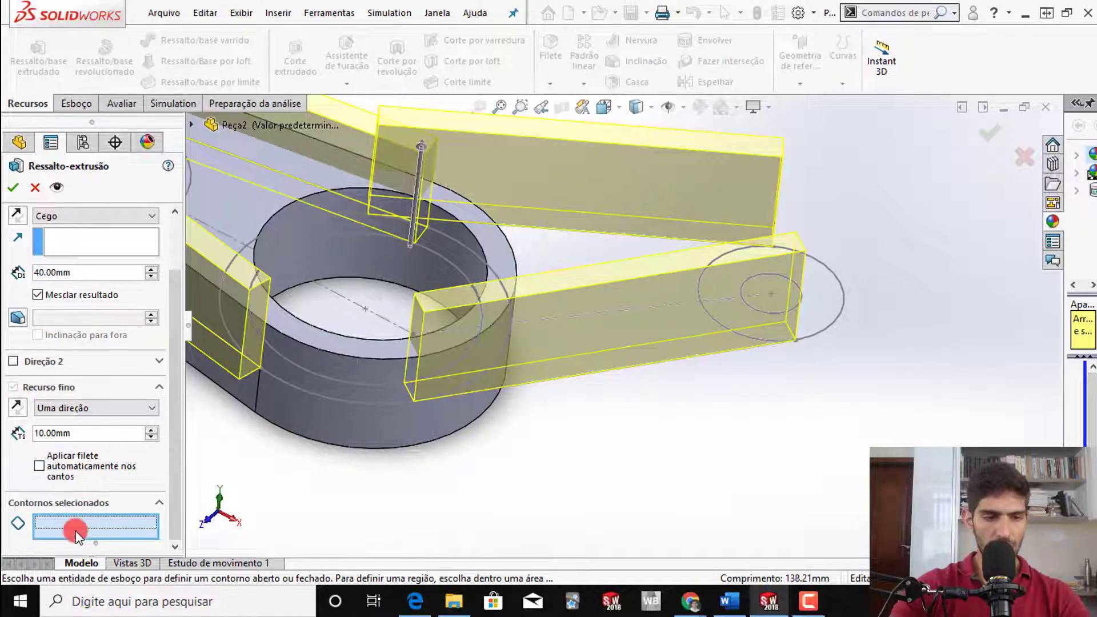
- Select the second arm and the 50 mm ring regions as extrusion contours and turn off the thin feature
click(660, 249)
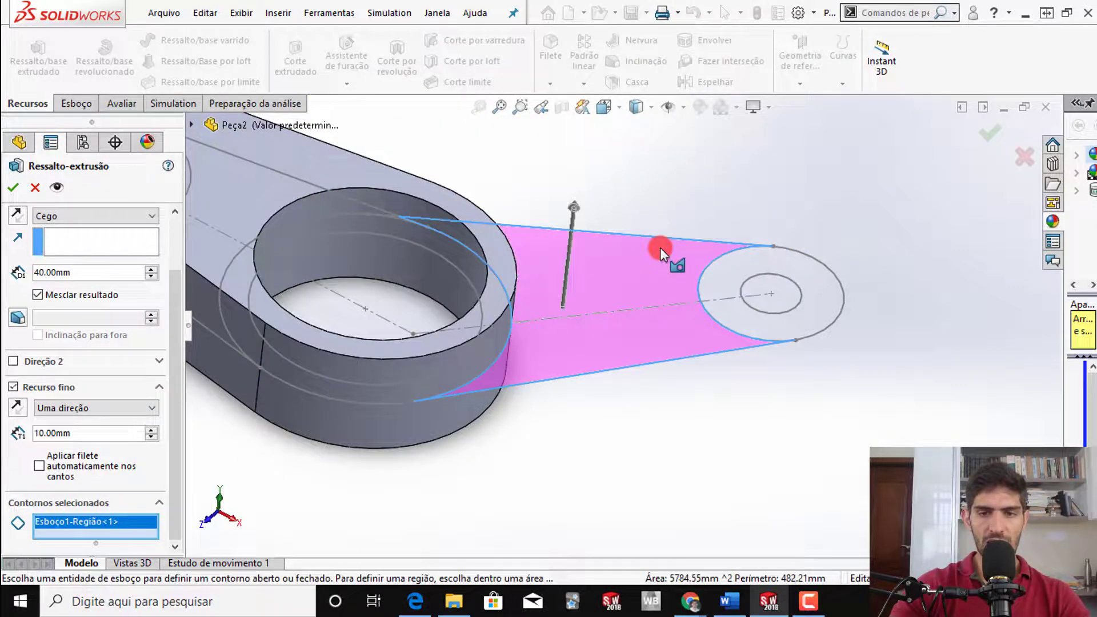
click(722, 309)
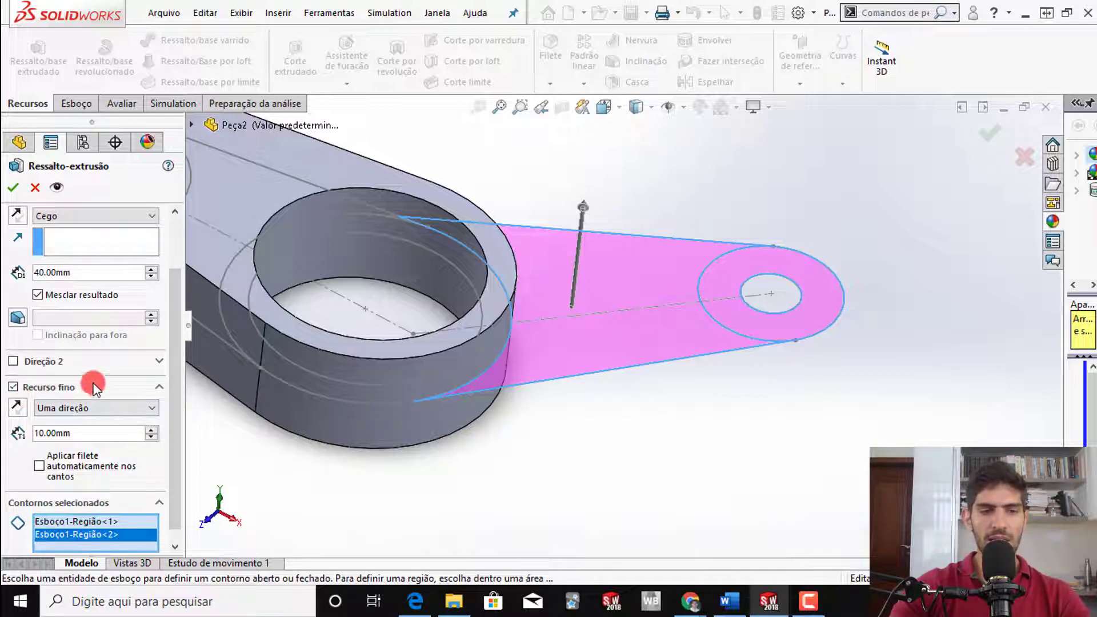
click(13, 388)
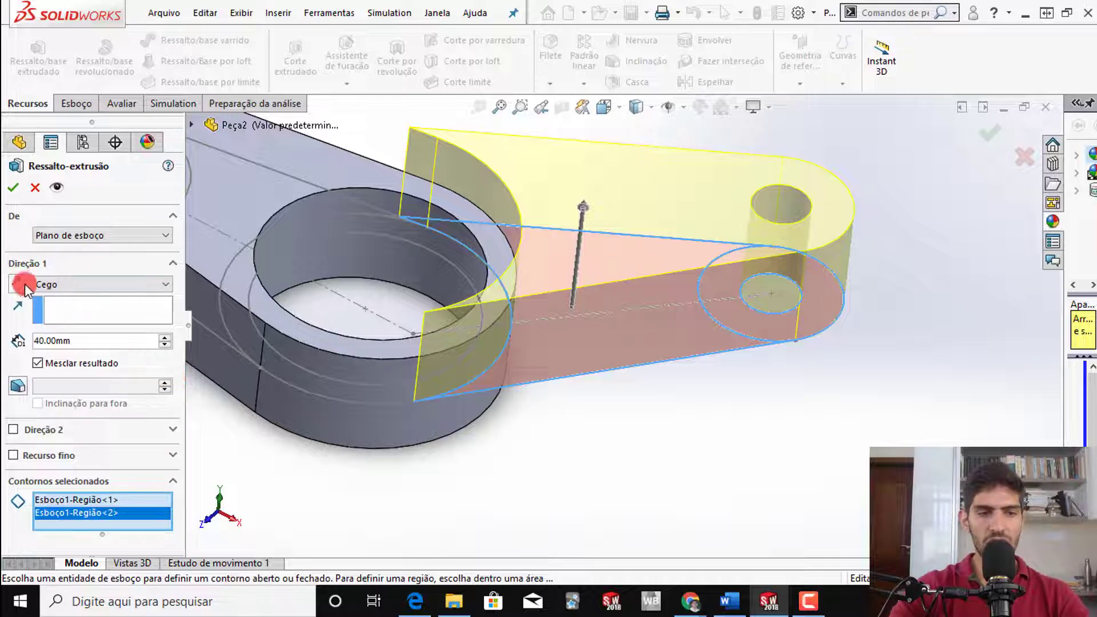
- Extrude the selected second-arm and ring regions 22 mm with the Plano médio end condition and orient the part to the Superior view
click(136, 285)
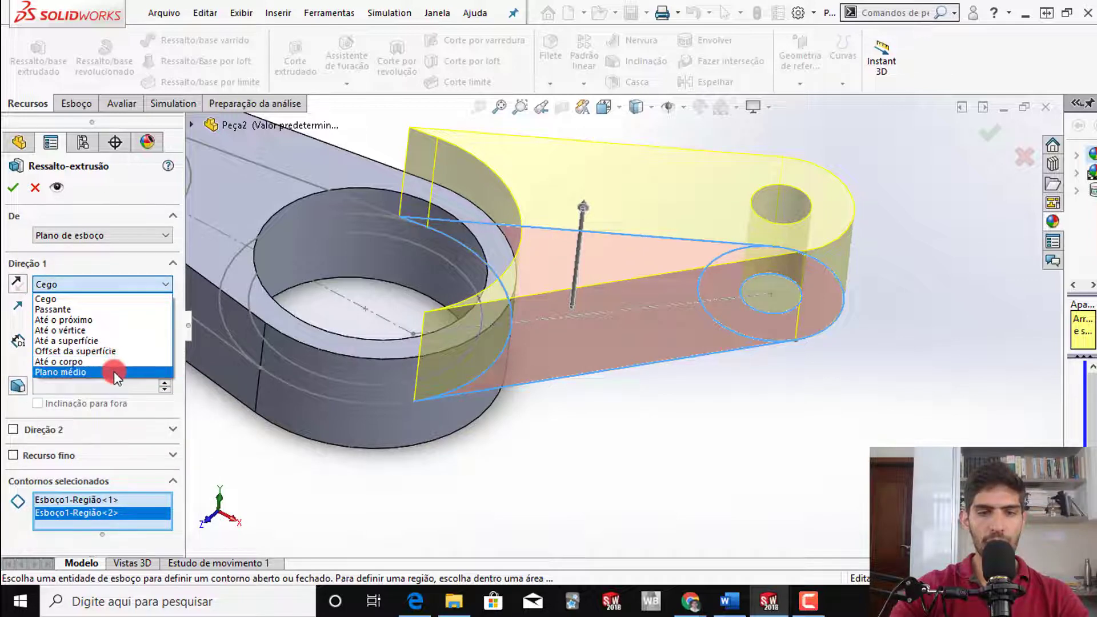
click(115, 371)
click(415, 601)
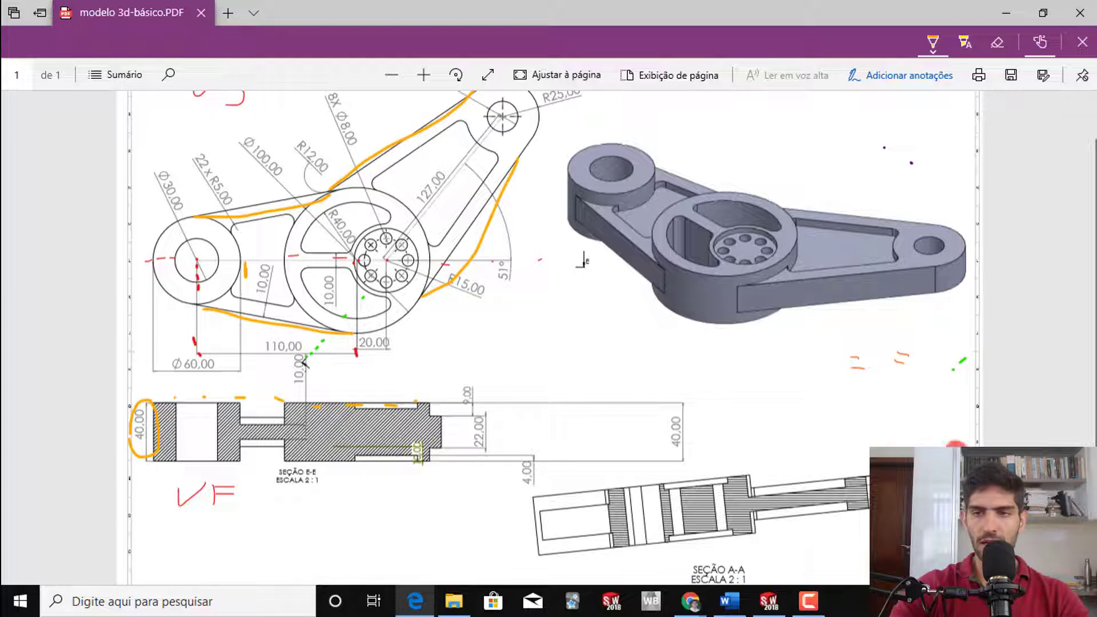
click(1006, 13)
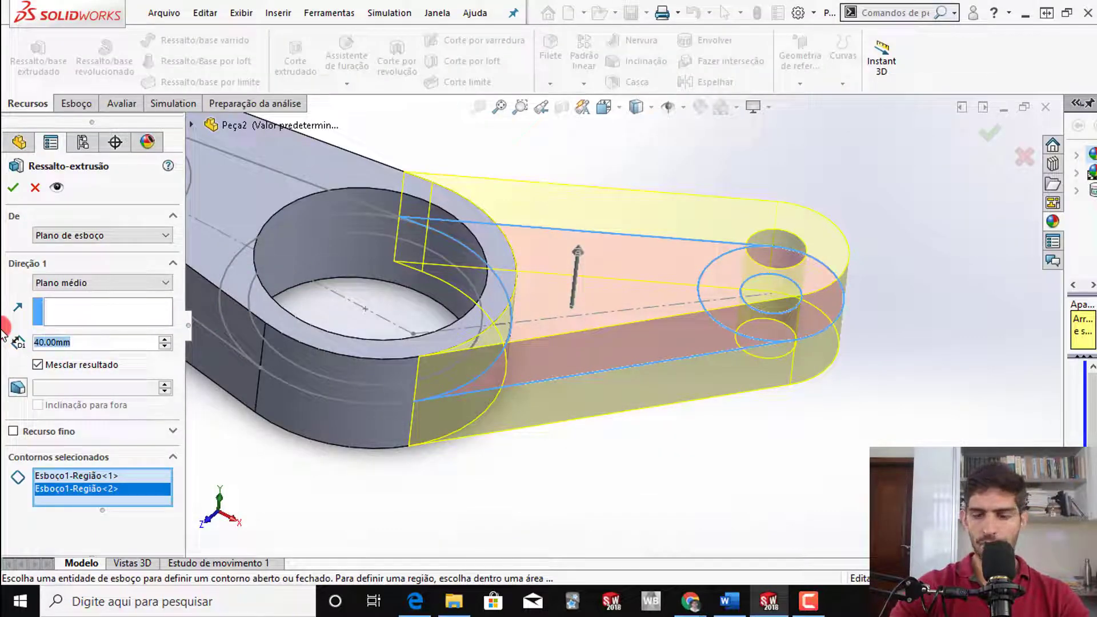
text(22)
key(Return)
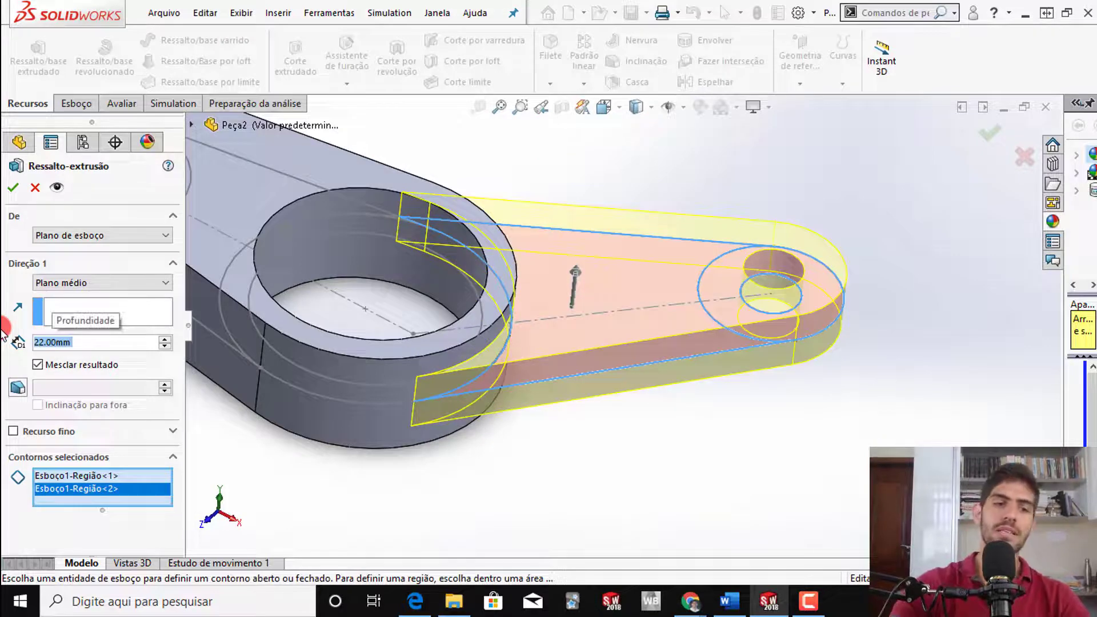
middle_drag(428, 306, 415, 240)
click(990, 134)
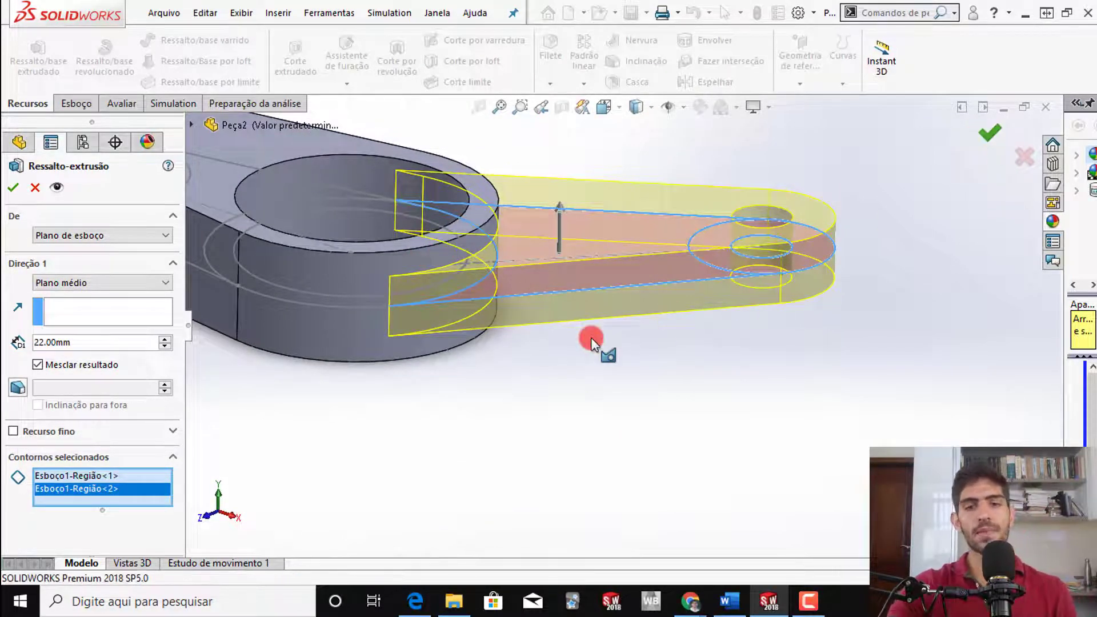
middle_click(593, 343)
middle_drag(515, 290, 513, 361)
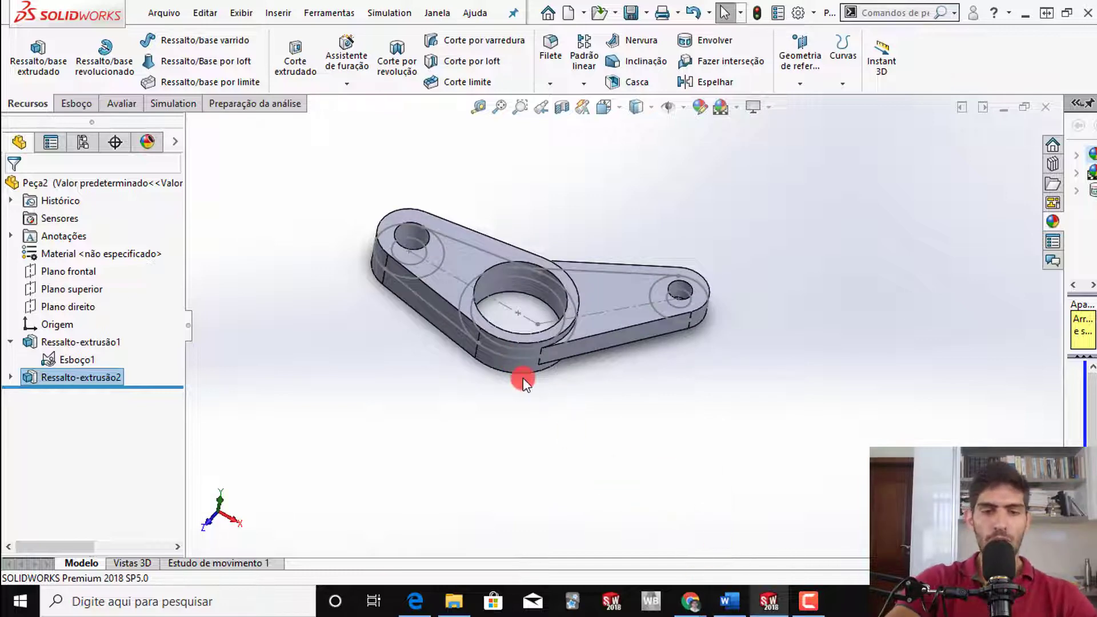
key(space)
click(419, 444)
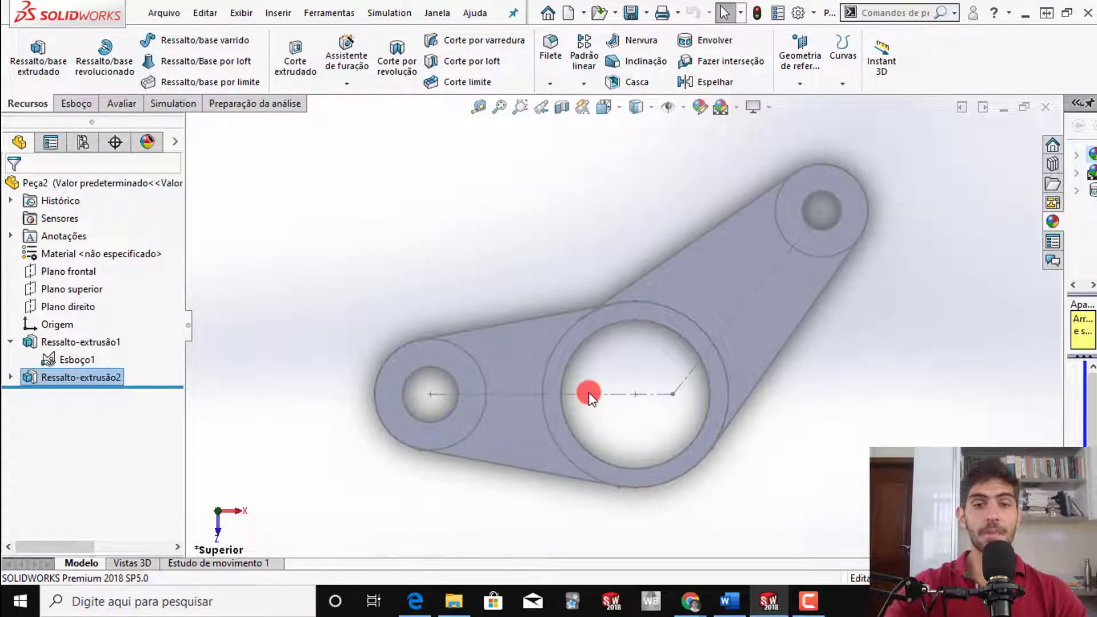
- Switch to the modelo 3d-básico PDF and erase the orange marks around the arm outlines and the 40,00 height dimension
click(415, 601)
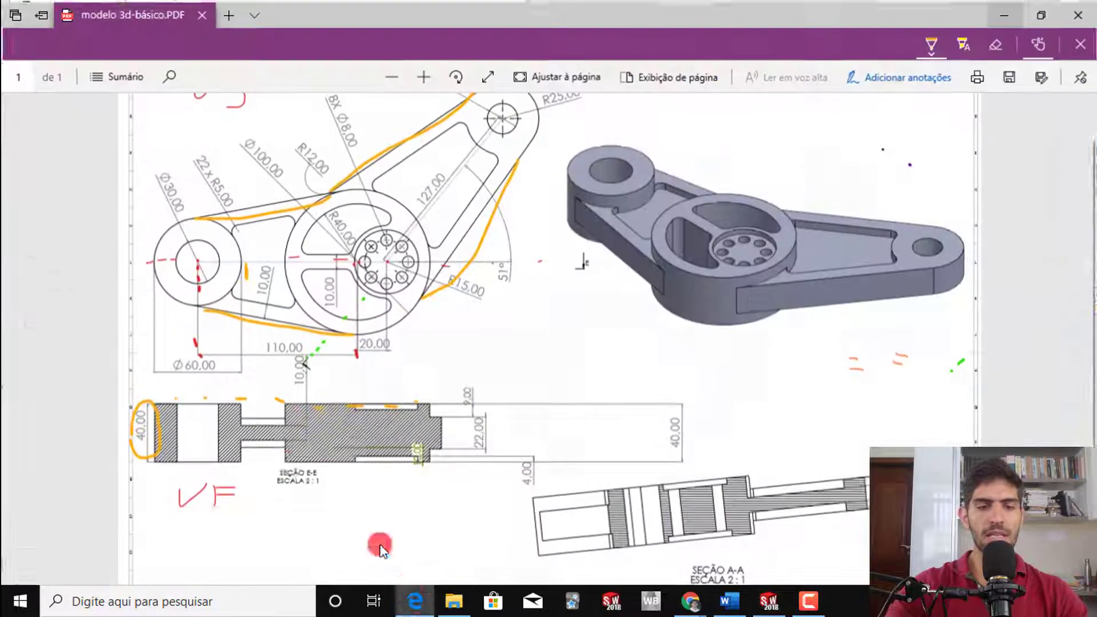
scroll(502, 227, up, 2)
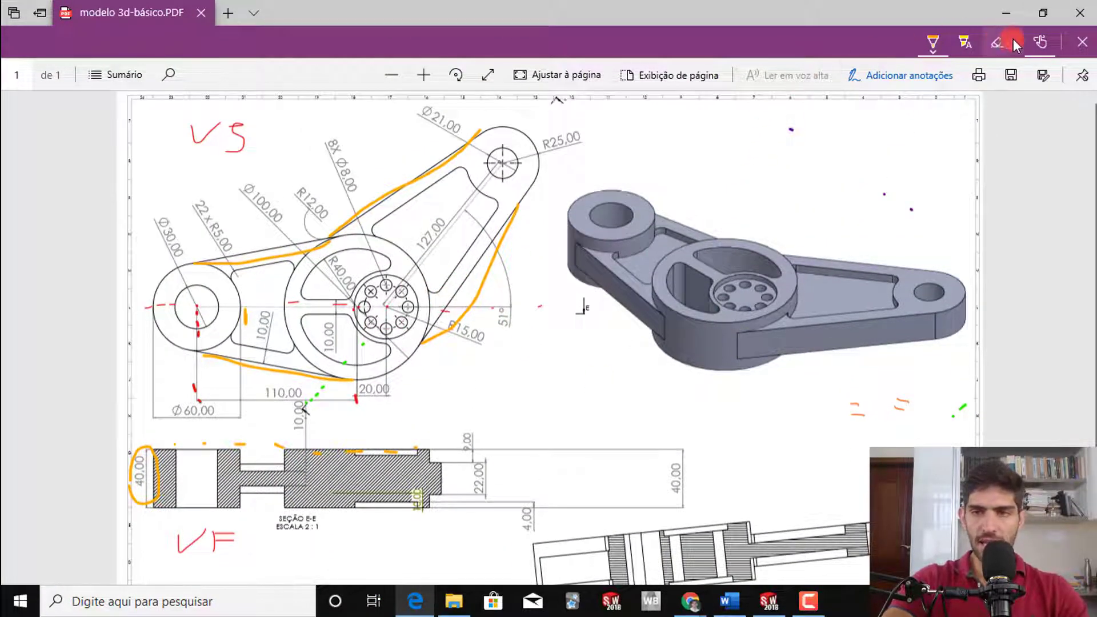
click(998, 43)
mouse_move(472, 252)
mouse_down()
mouse_move(367, 206)
mouse_move(255, 304)
mouse_move(318, 306)
mouse_up()
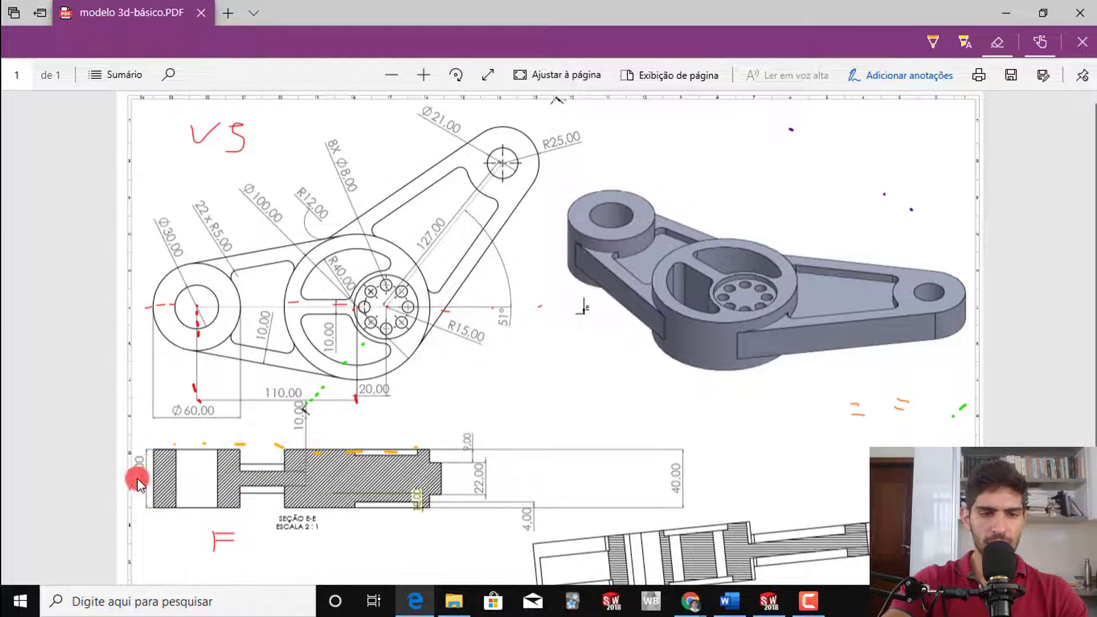
mouse_move(239, 467)
mouse_down()
mouse_move(465, 460)
mouse_move(269, 434)
mouse_up()
scroll(343, 451, down, 2)
scroll(341, 457, down, 1)
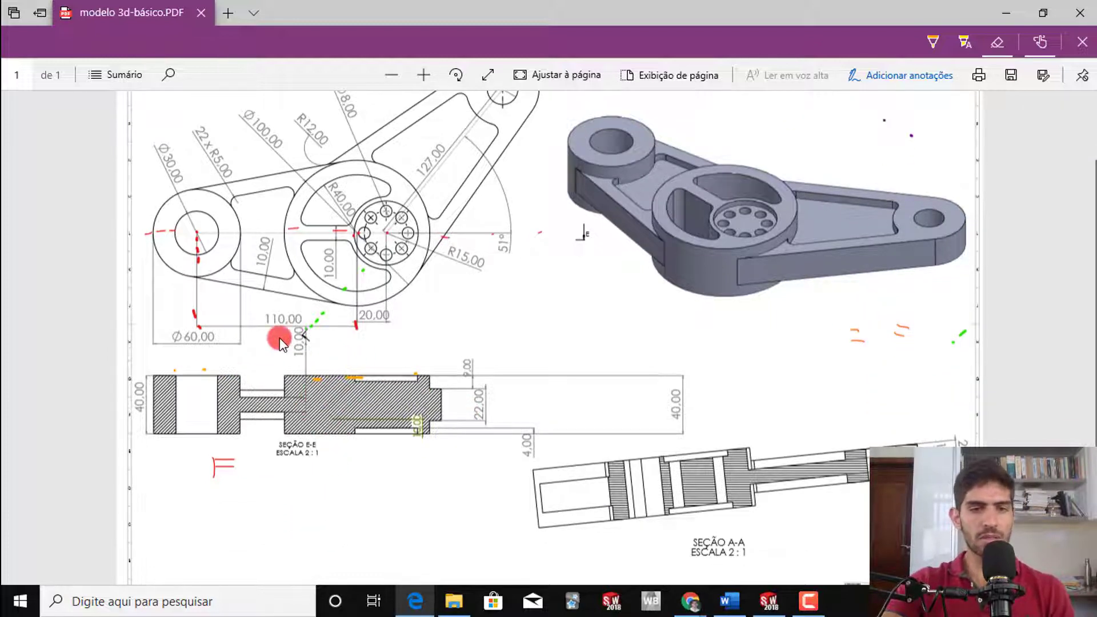
- Set the pen to red and mark both arm pockets, the 22 x R5,00 note and the matching pocket corners on the isometric view
click(933, 51)
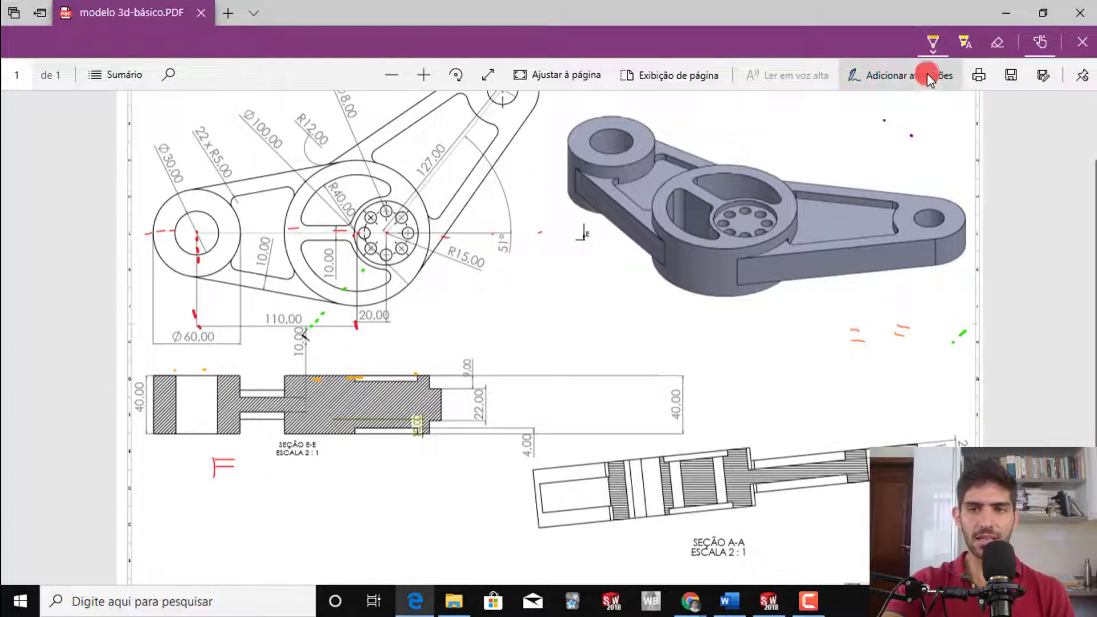
click(928, 48)
click(932, 52)
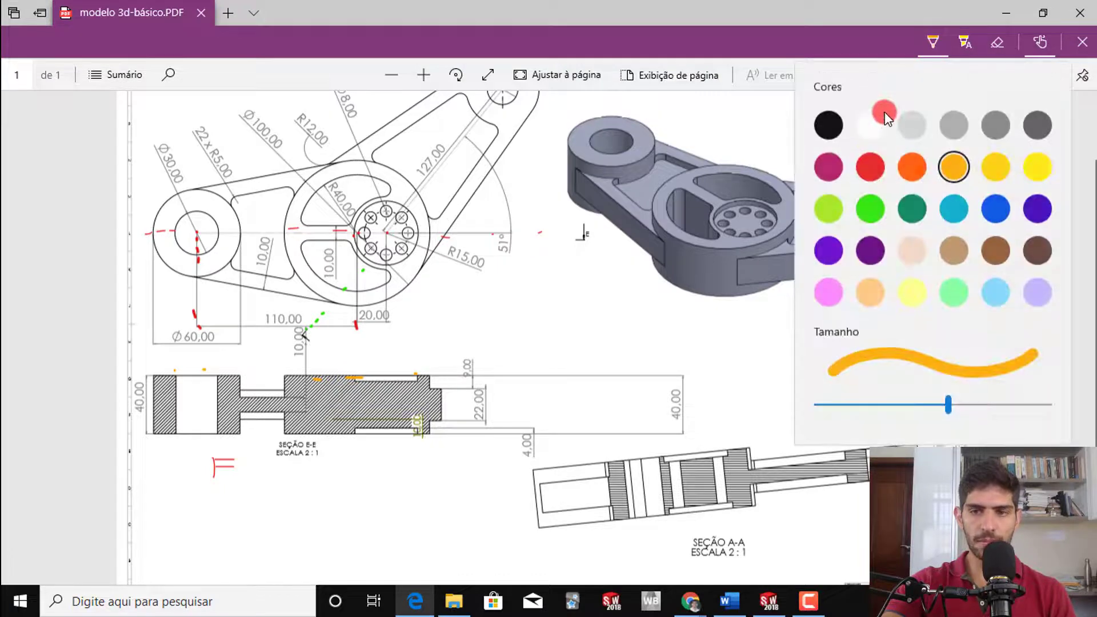
click(872, 164)
mouse_move(247, 288)
mouse_down()
mouse_move(228, 200)
mouse_move(281, 187)
mouse_up()
mouse_move(436, 210)
mouse_down()
mouse_move(398, 178)
mouse_move(463, 91)
mouse_up()
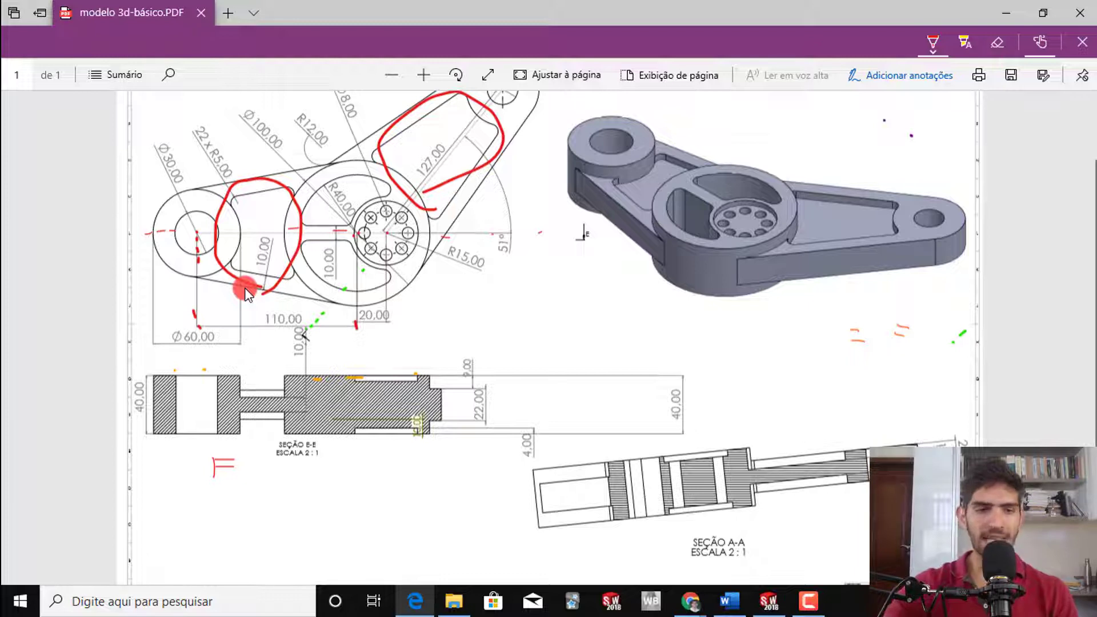
drag(247, 293, 267, 286)
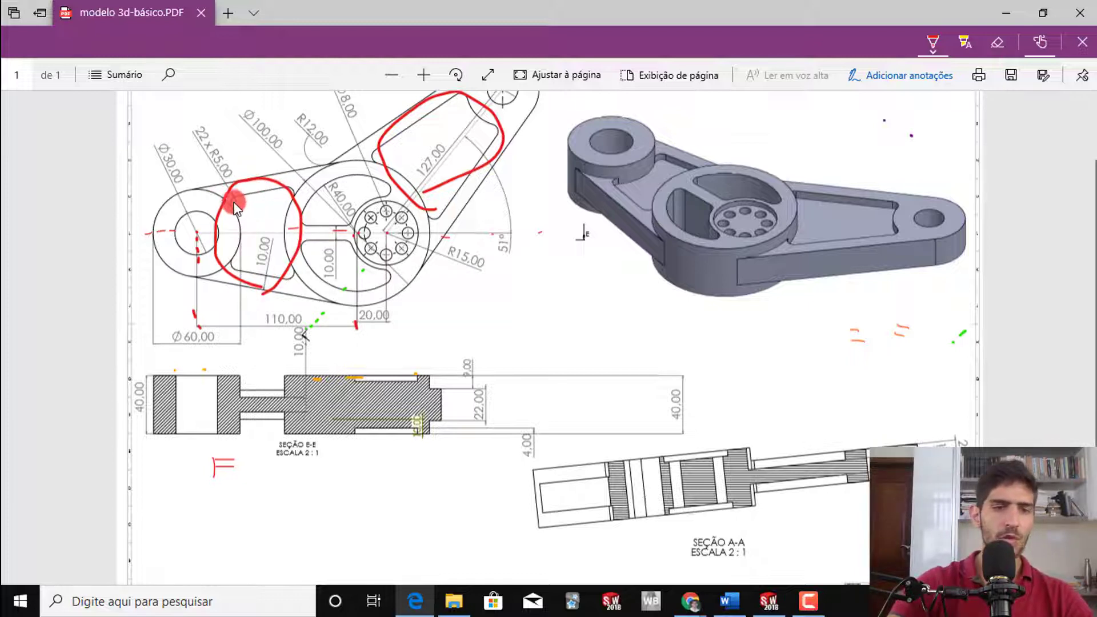
mouse_move(204, 121)
mouse_down()
mouse_move(196, 147)
mouse_move(225, 183)
mouse_up()
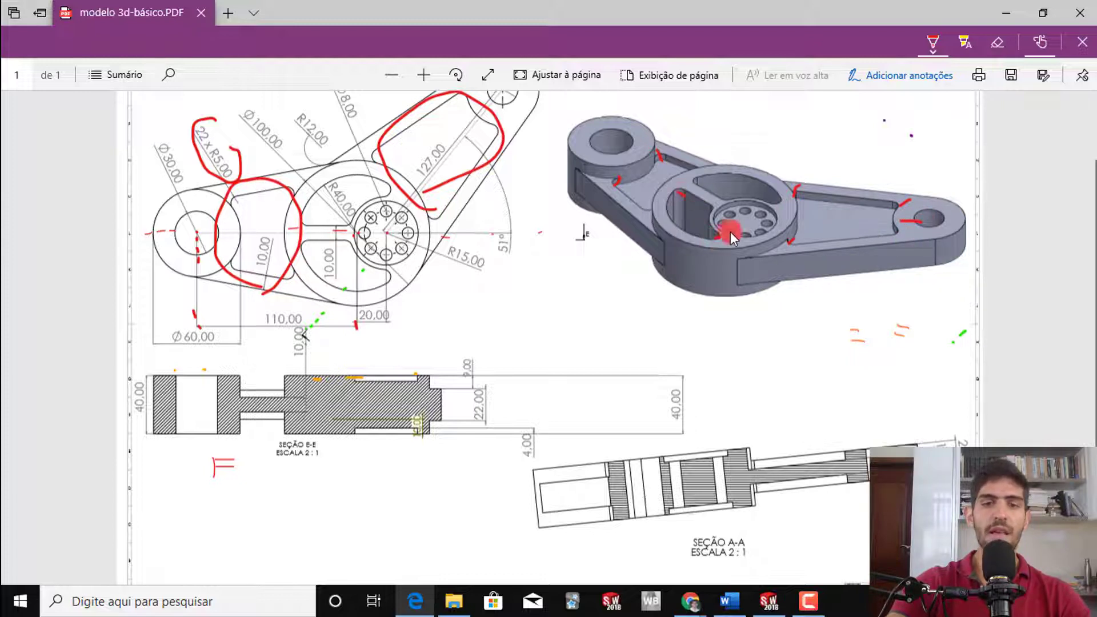
- Erase the red marks around the Ø60 arm's pocket and the 22 x R5,00 note, and circle that pocket's 10,00 offset dimension
click(997, 39)
click(287, 220)
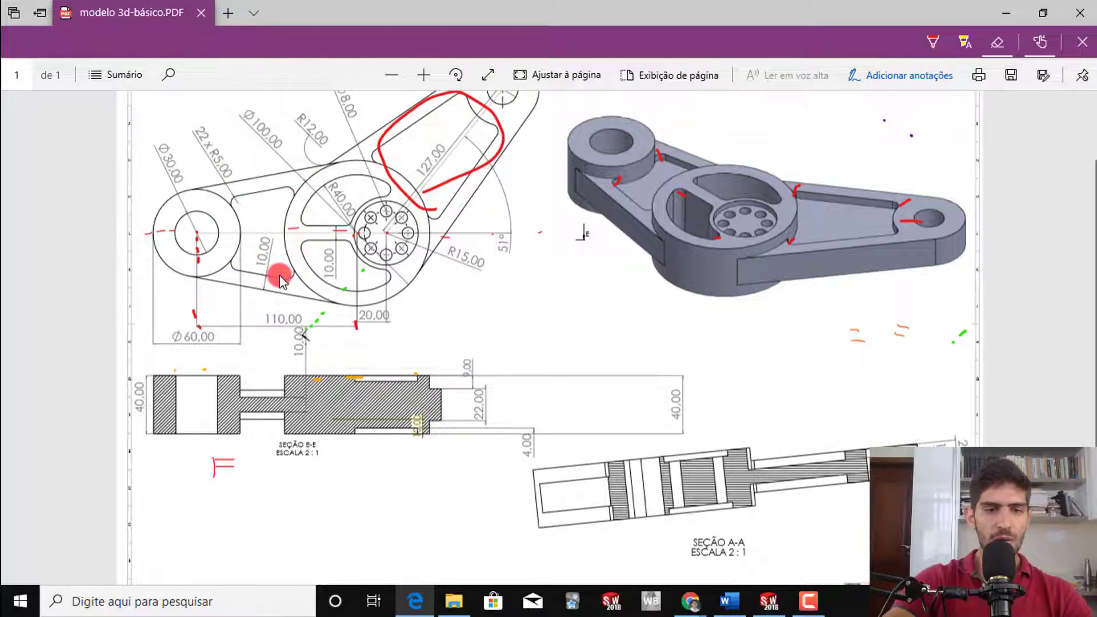
click(932, 39)
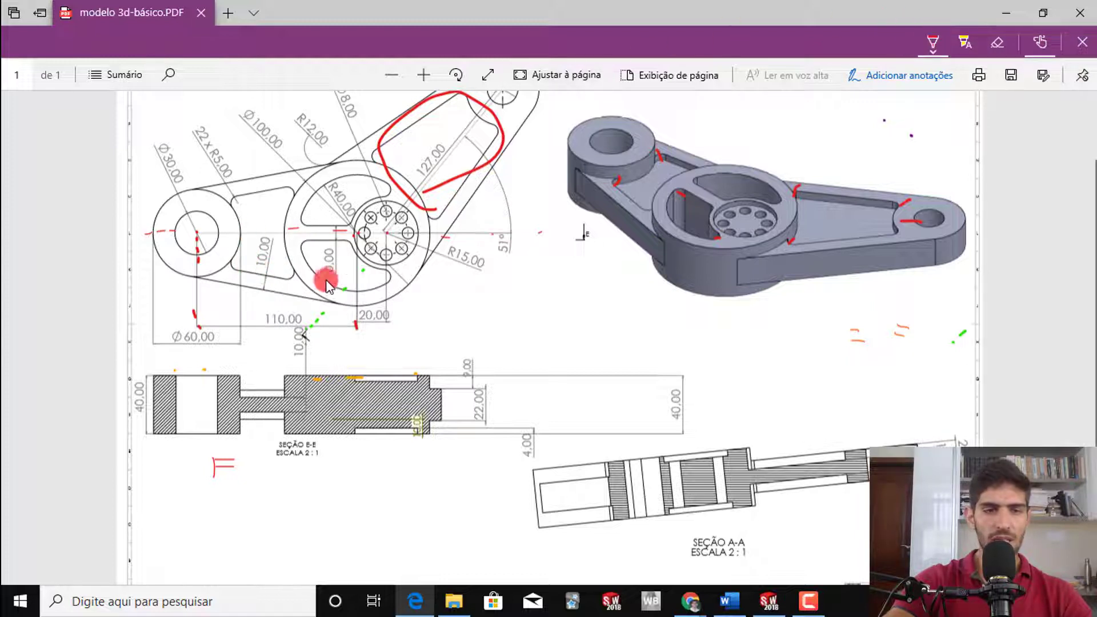
mouse_move(272, 280)
mouse_down()
mouse_move(258, 229)
mouse_move(266, 266)
mouse_up()
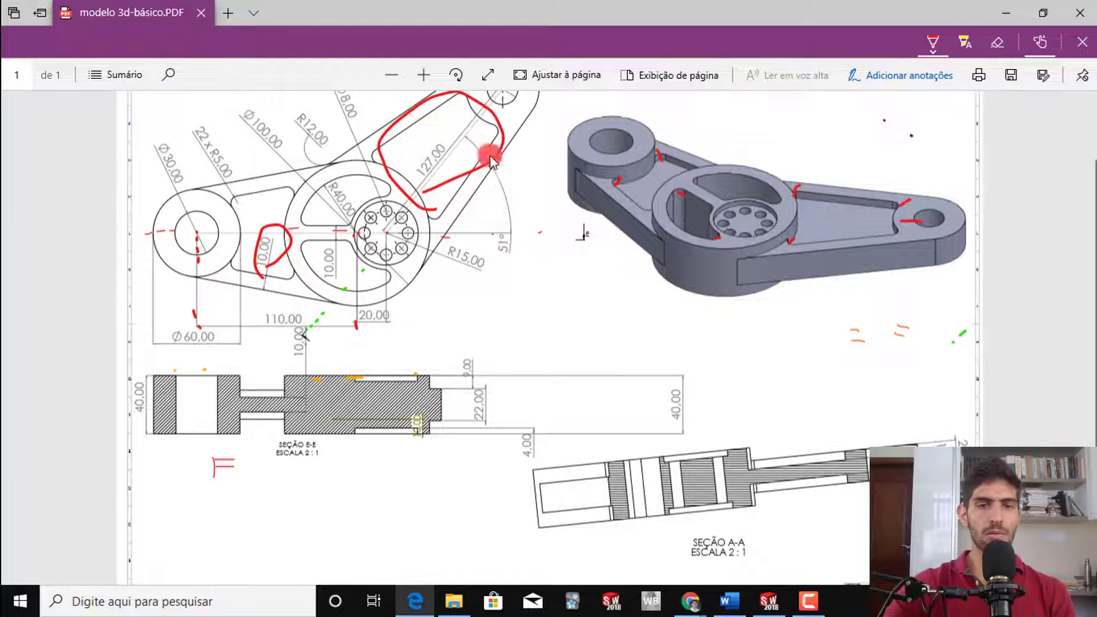
- Return to SOLIDWORKS, start a new sketch on Plano superior and face it from the Superior view
key(alt+Tab)
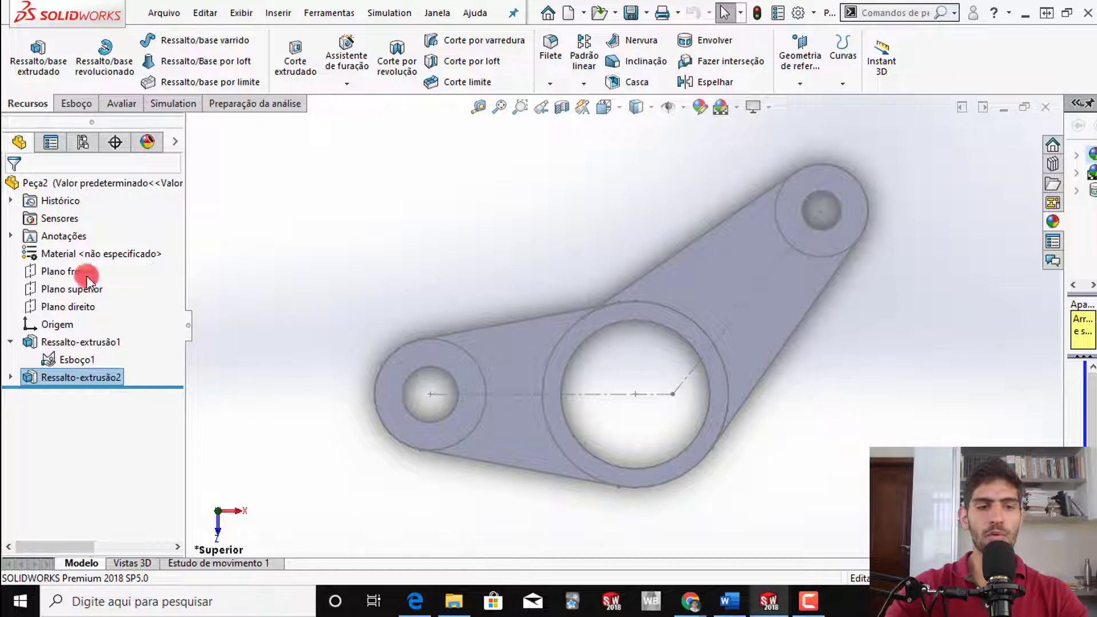
click(60, 290)
mouse_move(448, 388)
middle_down()
mouse_move(461, 274)
mouse_move(436, 142)
mouse_move(446, 144)
mouse_move(430, 134)
mouse_move(448, 277)
mouse_move(431, 370)
mouse_move(466, 436)
mouse_move(443, 402)
middle_up()
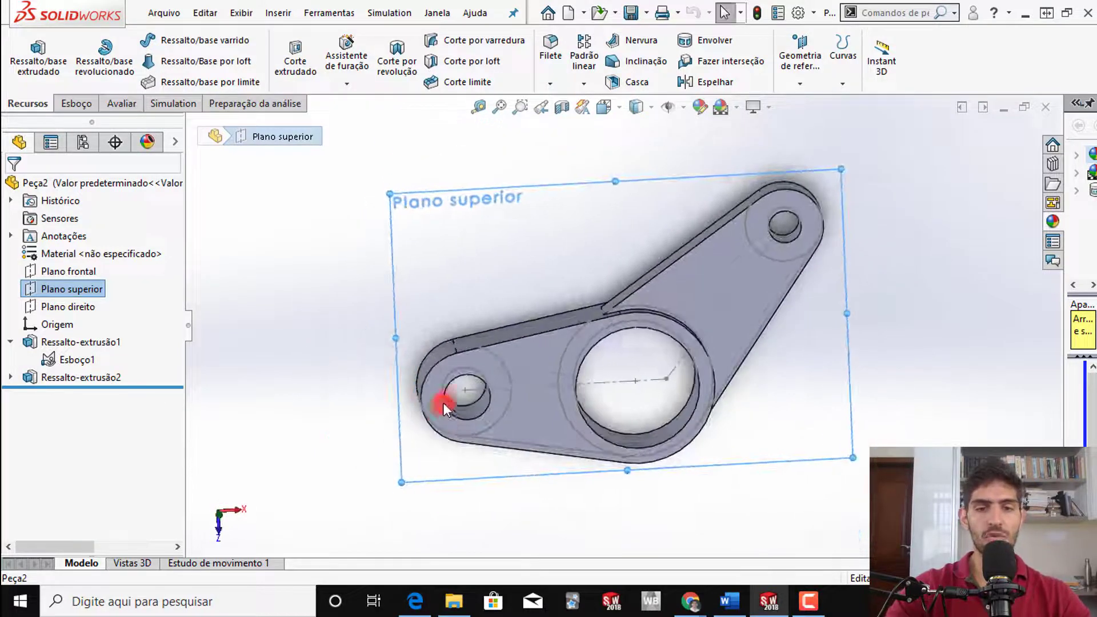
right_click(467, 255)
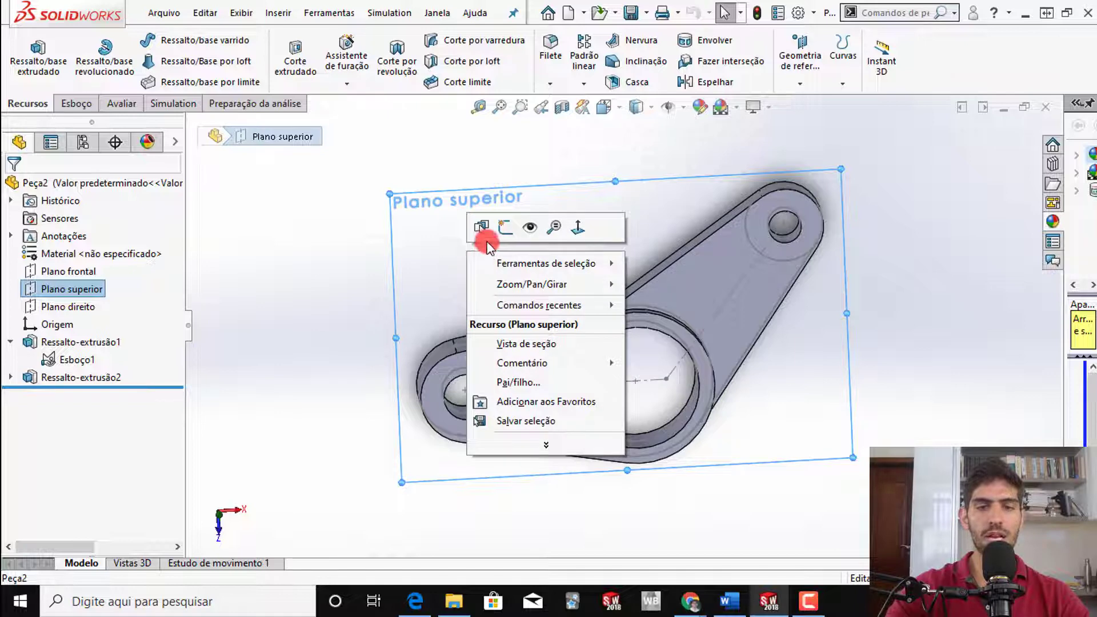
click(503, 228)
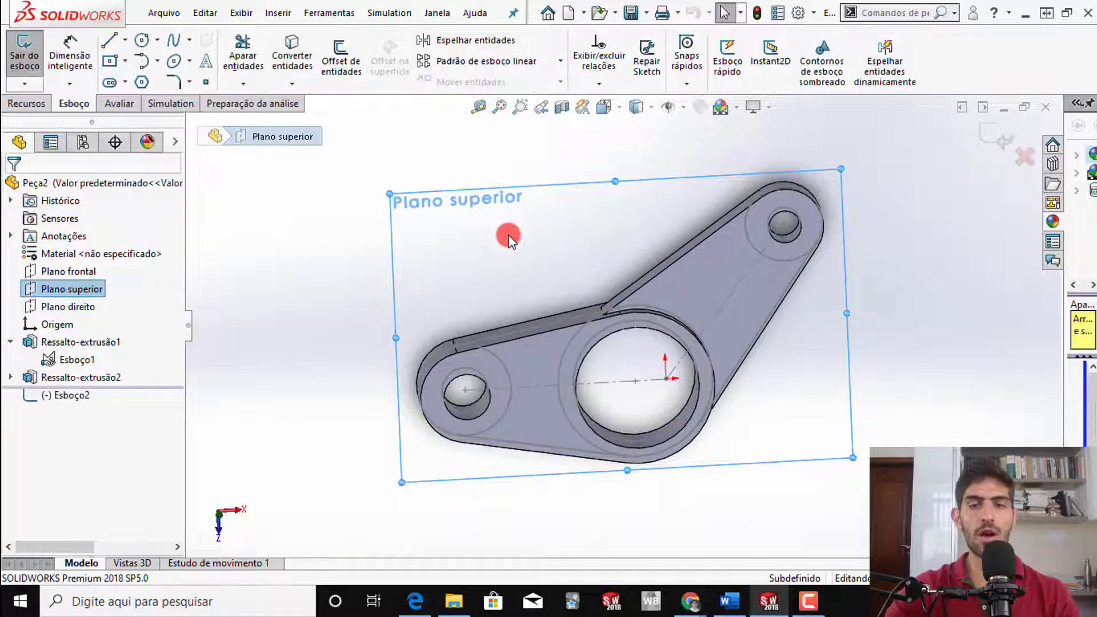
key(space)
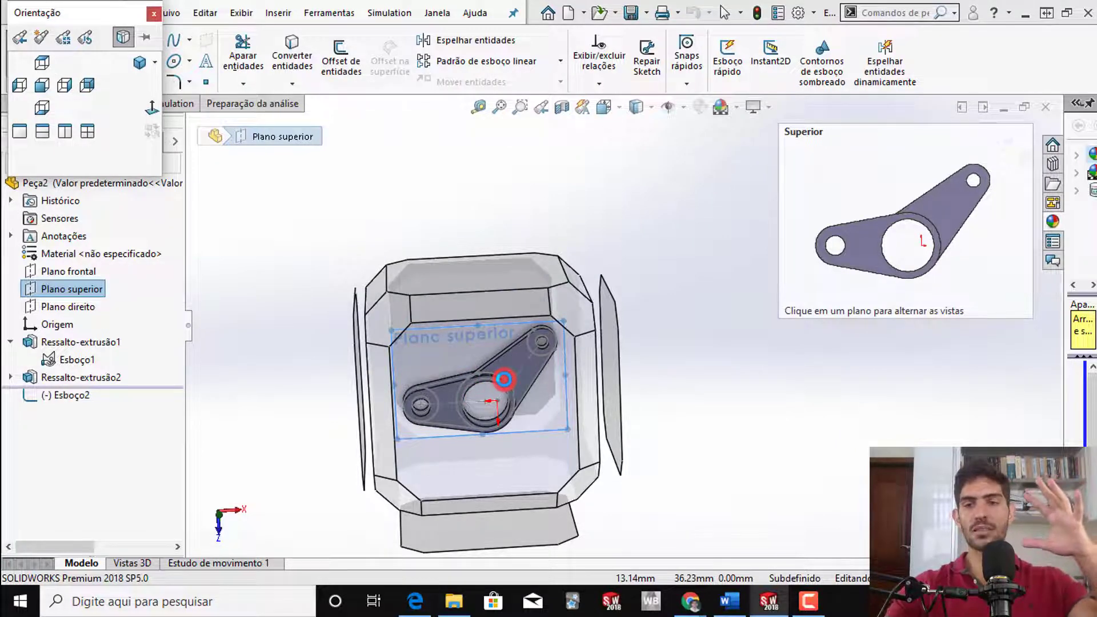
click(505, 379)
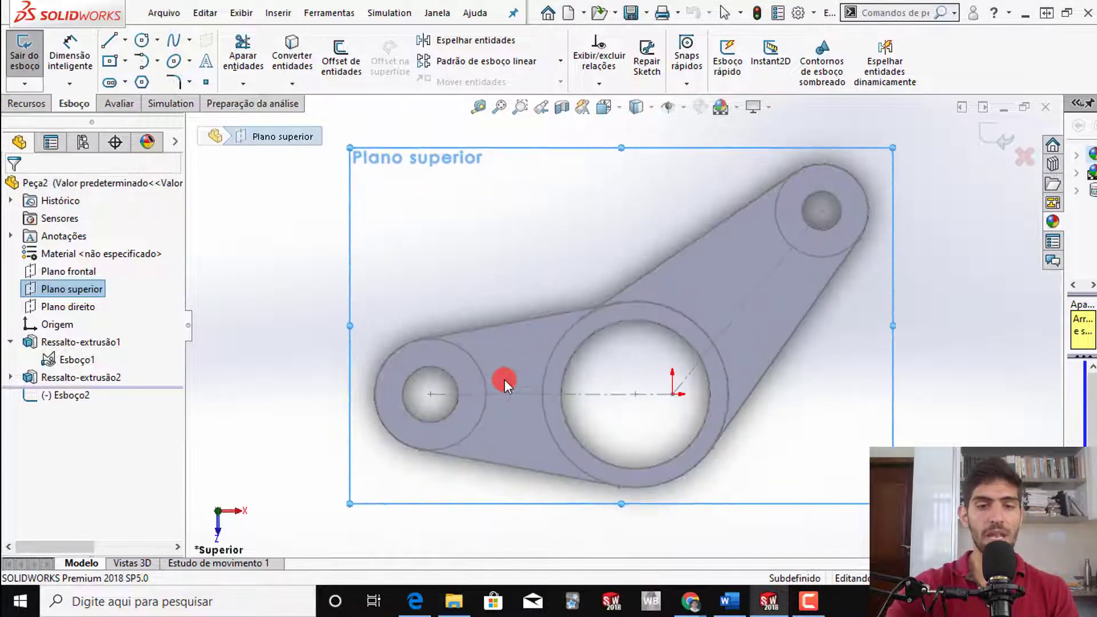
scroll(598, 405, down, 2)
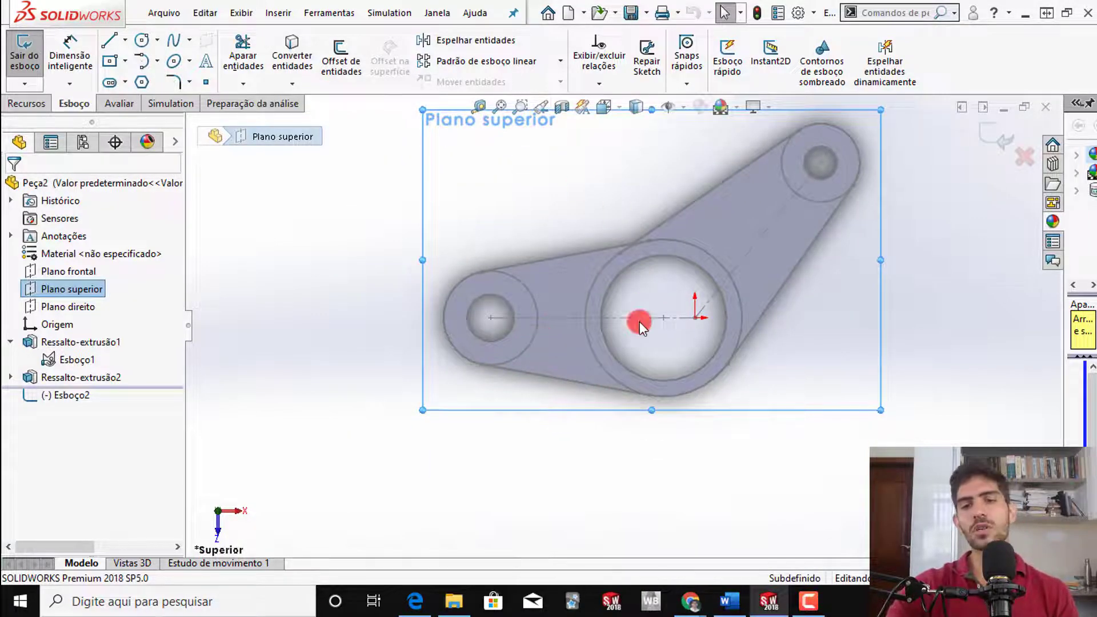
- Convert the 60 mm circle of Esboço1 into the new sketch with Converter entidades
click(534, 336)
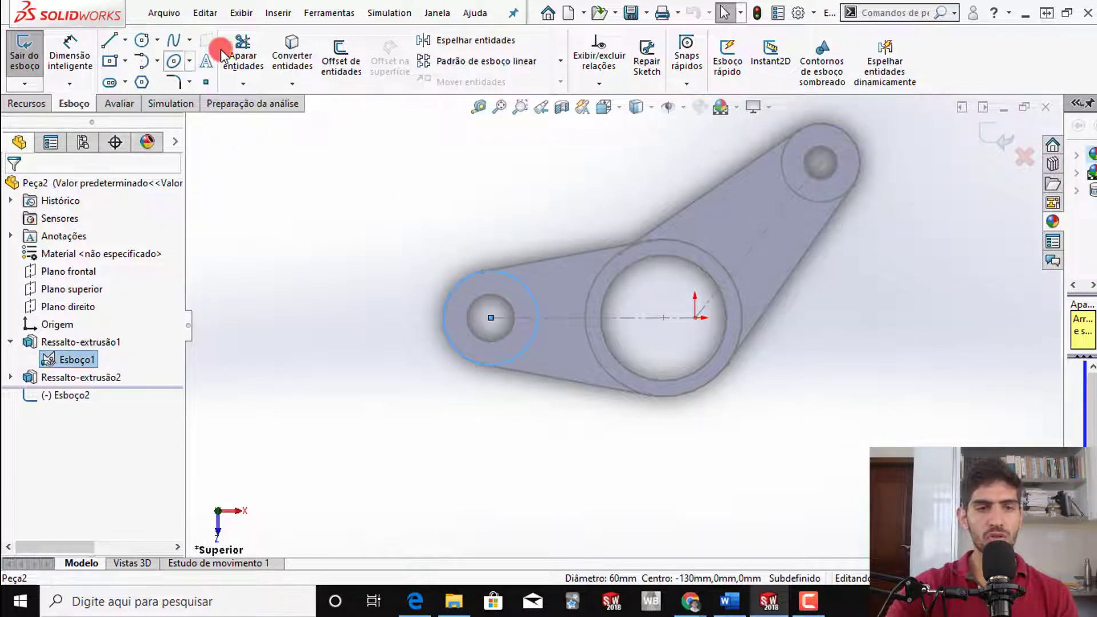
click(289, 57)
click(531, 317)
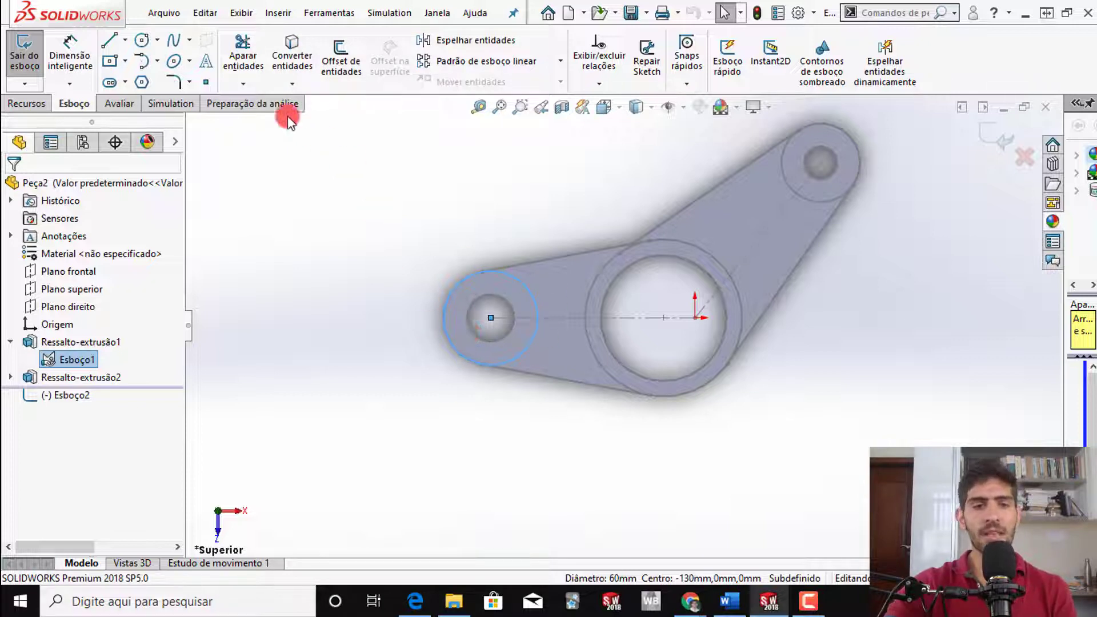
click(291, 54)
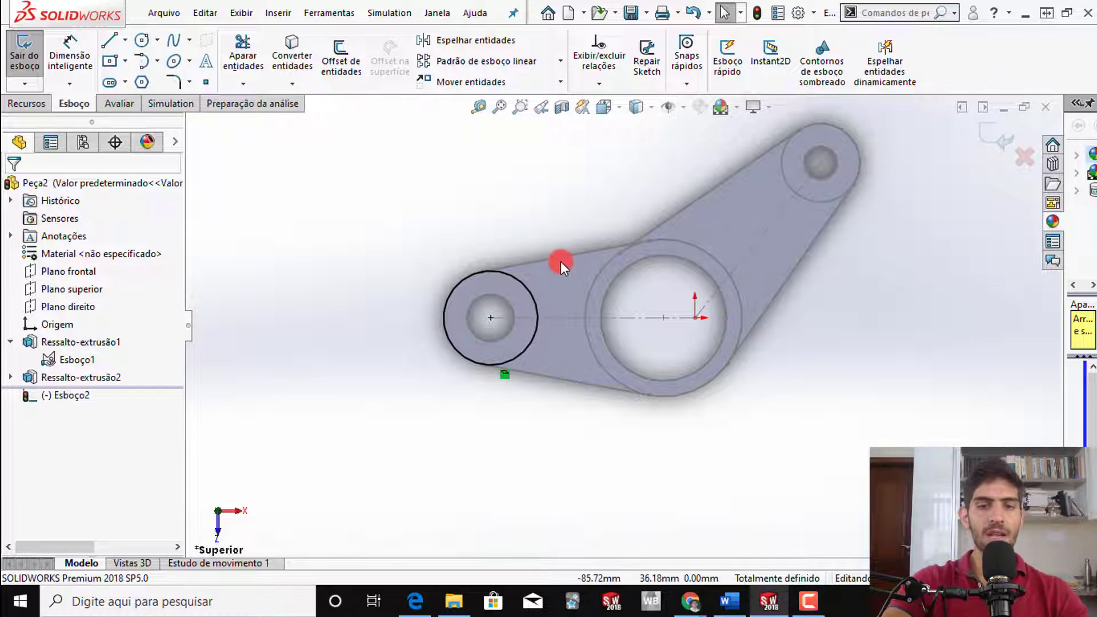
- Switch to the PDF drawing, redo the red mark around the pocket's 10,00 dimension and trace the arm's lower tangent edge in red
key(alt+Tab)
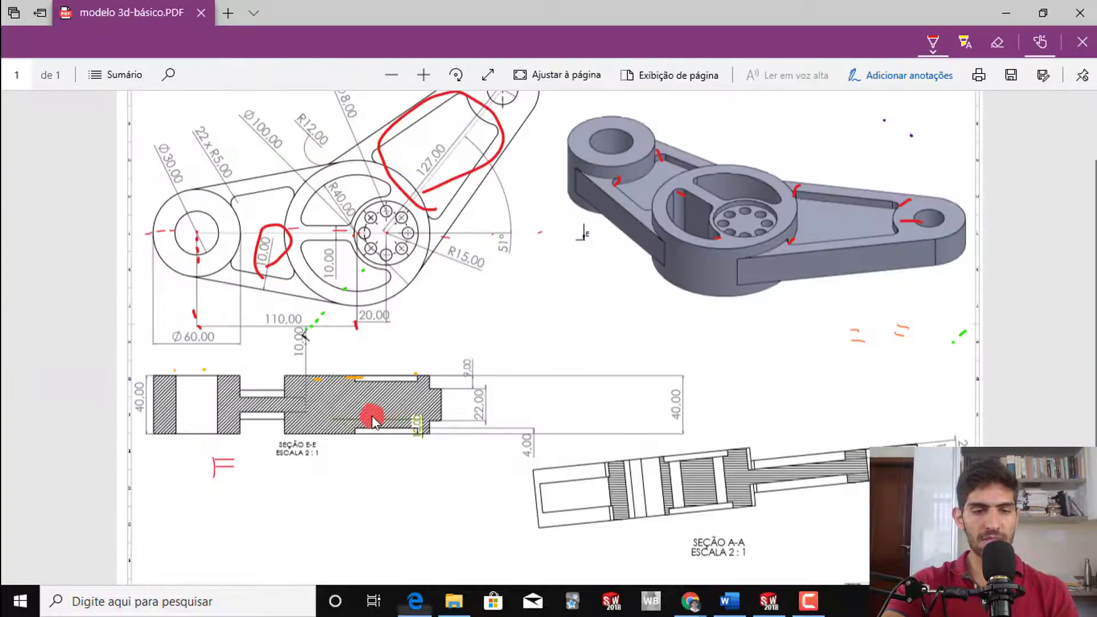
click(997, 42)
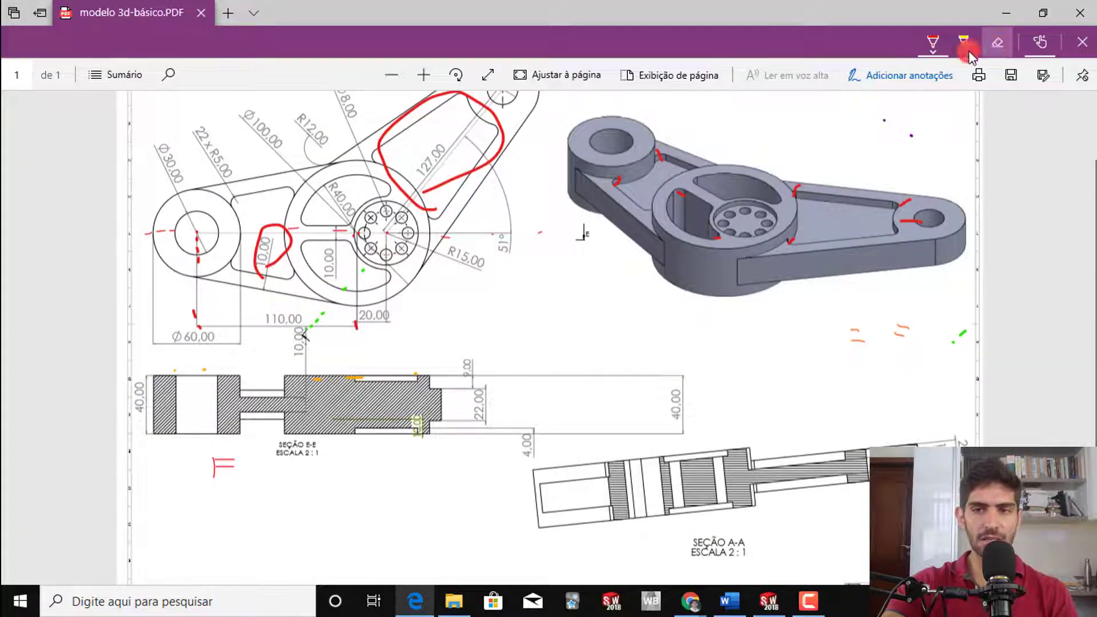
drag(288, 233, 293, 254)
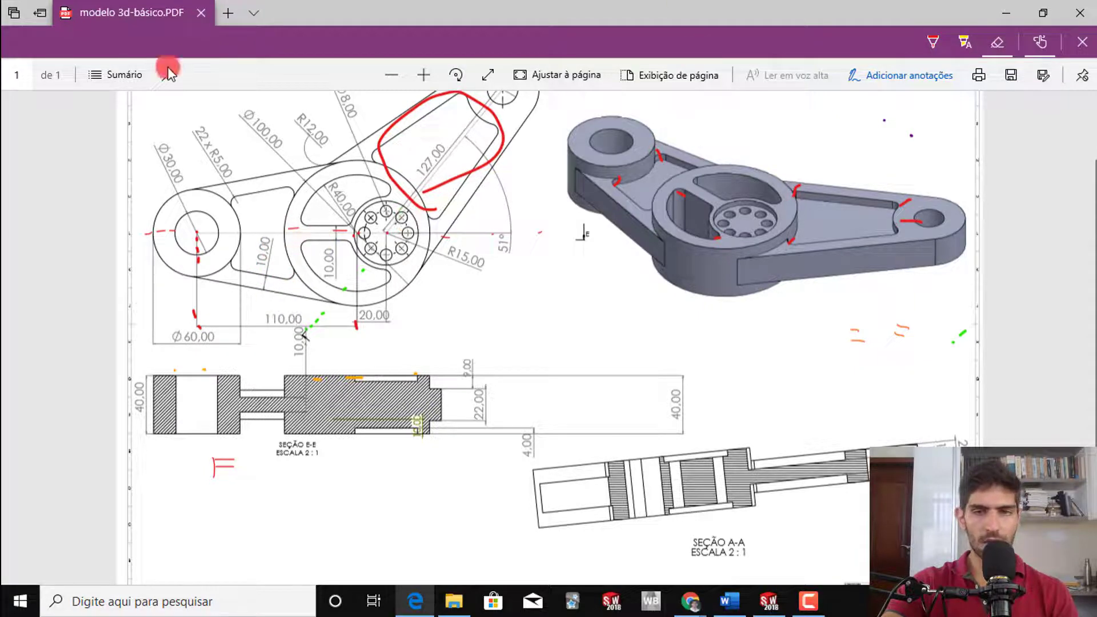
click(933, 42)
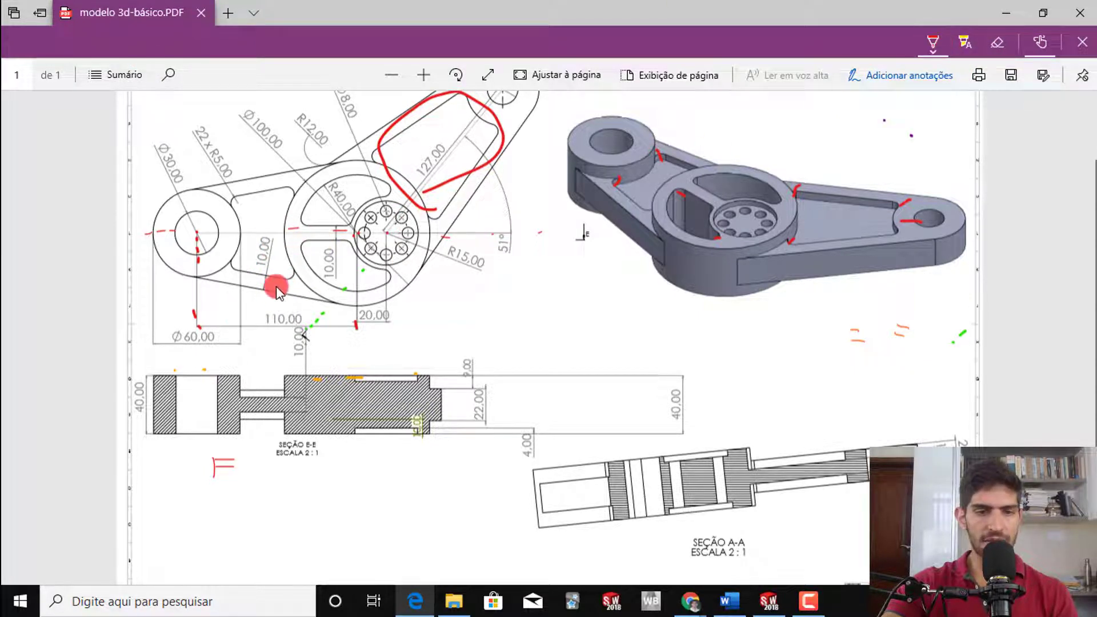
mouse_move(267, 295)
mouse_down()
mouse_move(287, 235)
mouse_move(268, 298)
mouse_up()
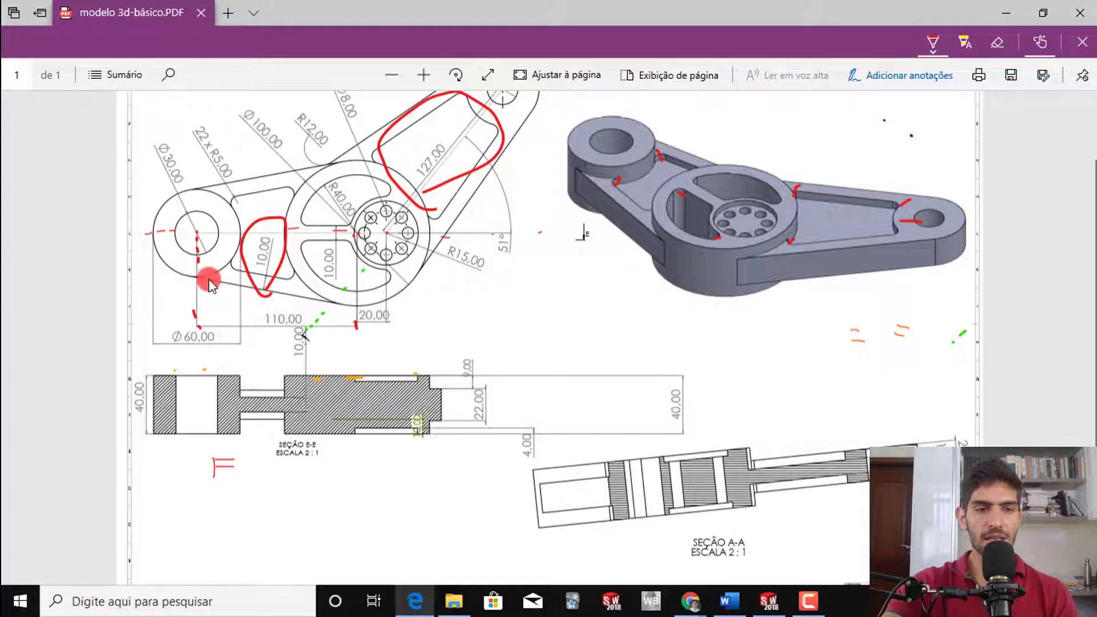
drag(204, 280, 331, 303)
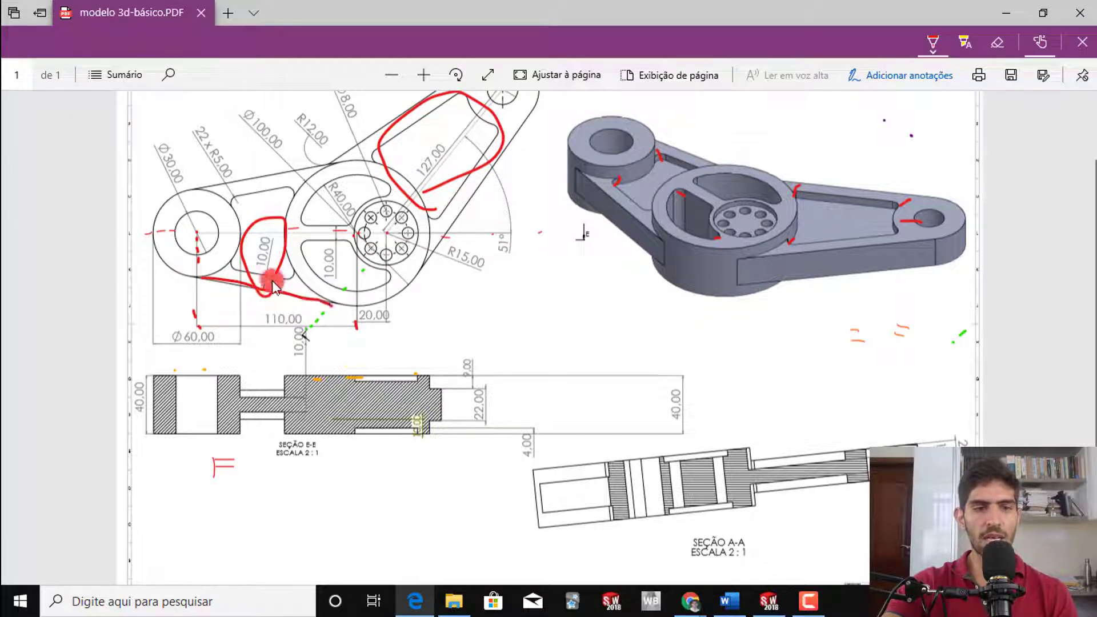
- Return to SOLIDWORKS, try offsetting the Ø60 arm's lower tangent edge 10 mm inward in one direction only, and undo that offset
drag(197, 252, 357, 304)
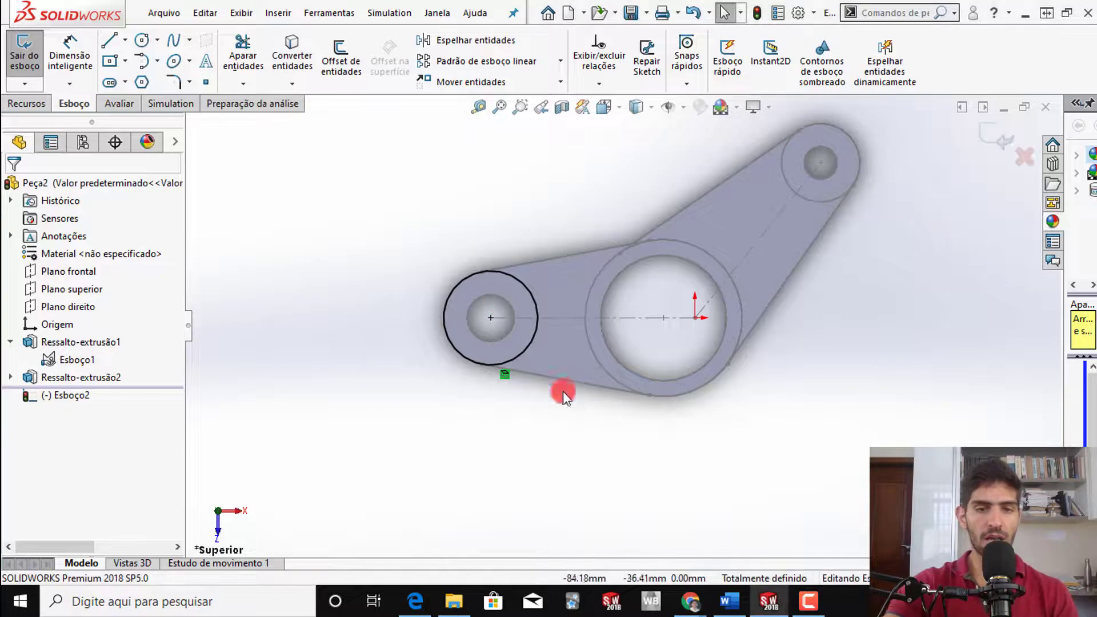
click(341, 71)
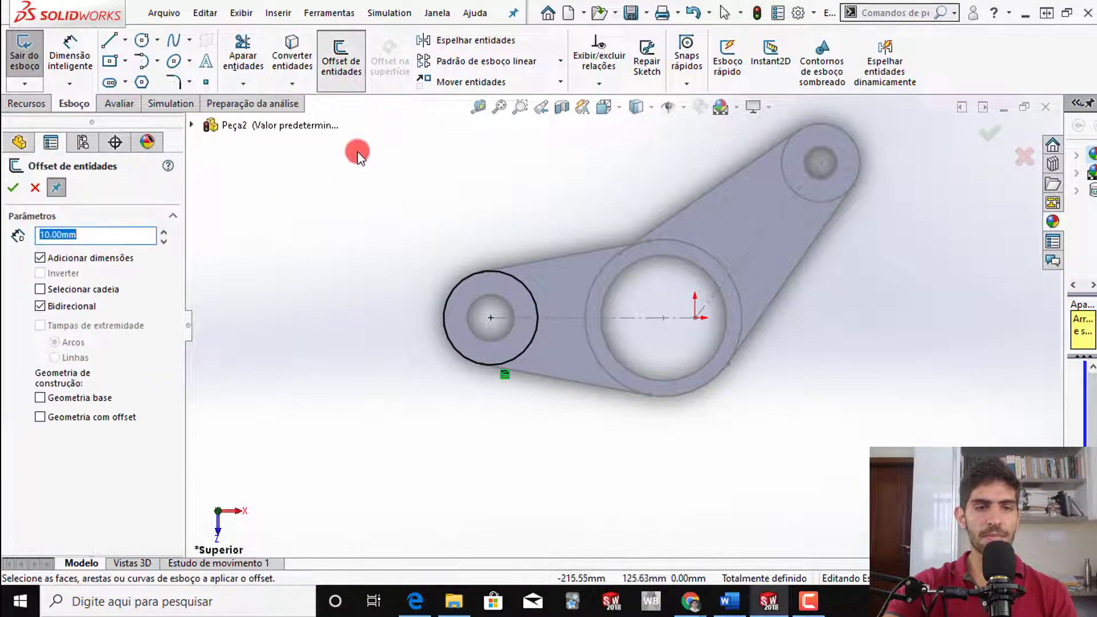
click(59, 189)
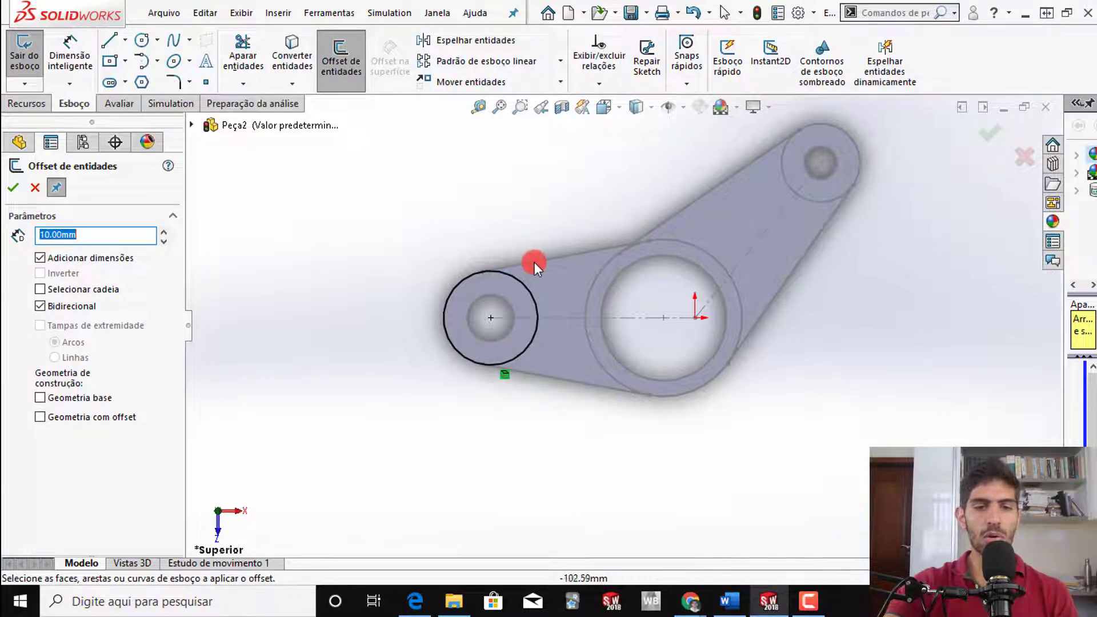
click(57, 189)
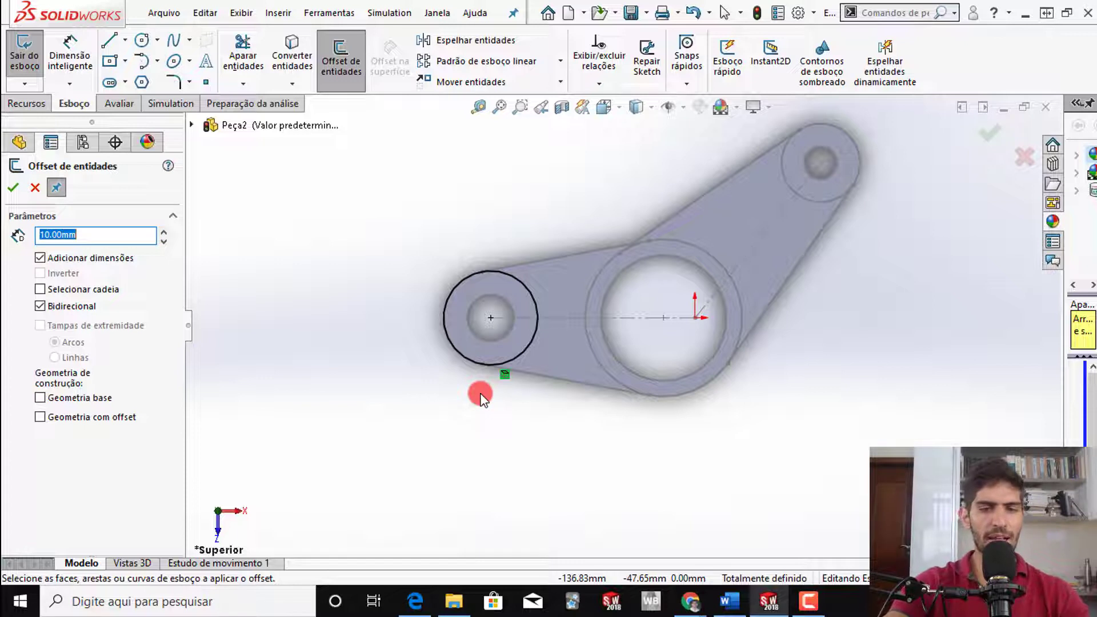
click(57, 190)
click(569, 384)
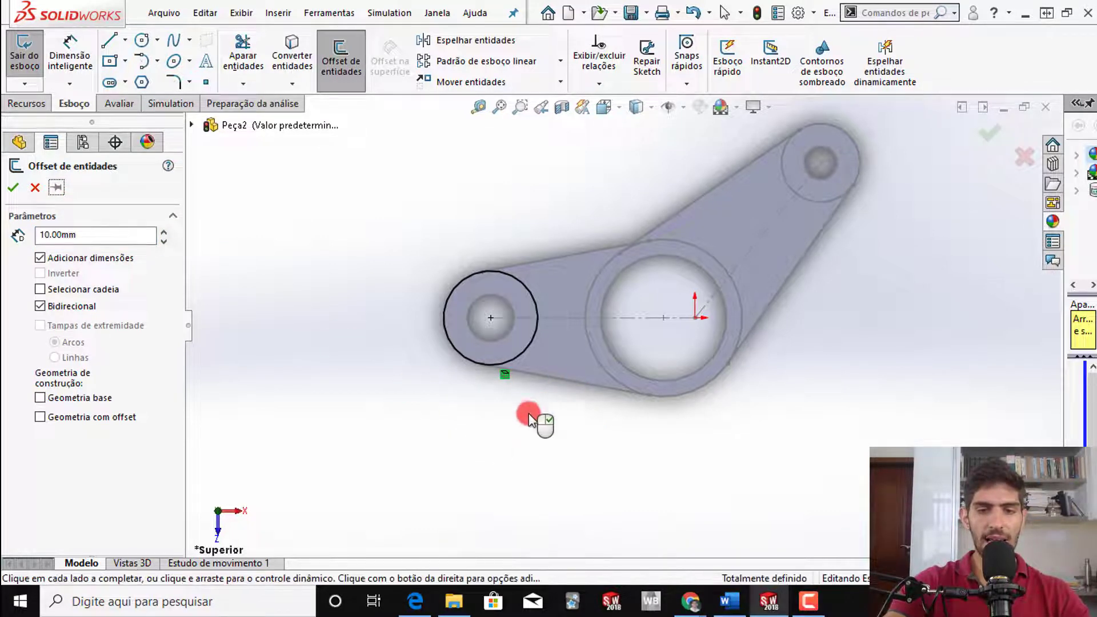
click(40, 307)
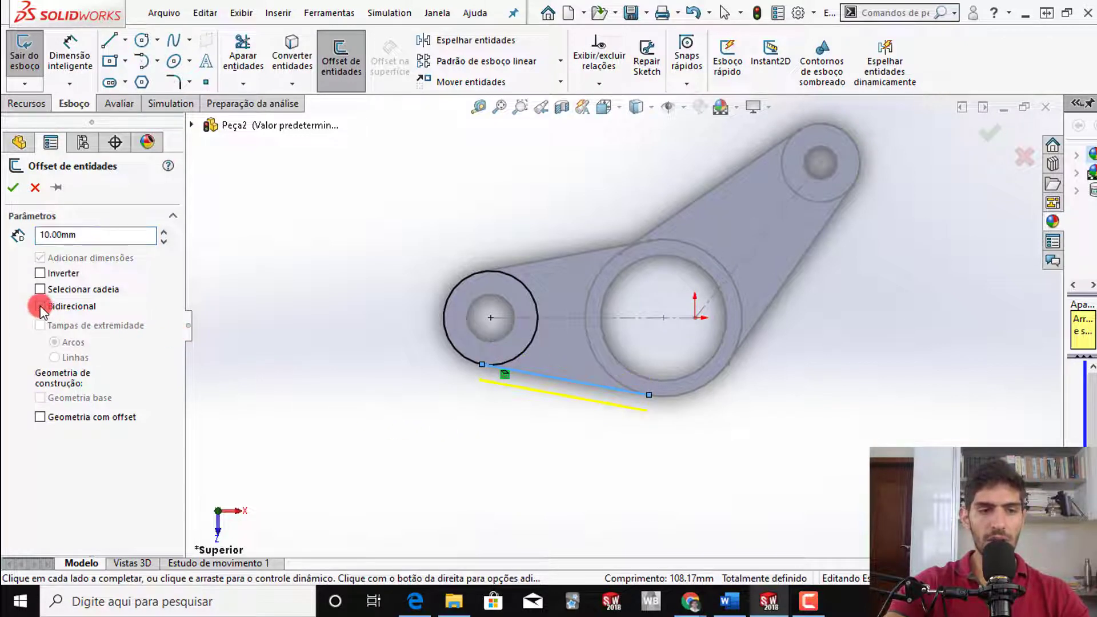
click(40, 273)
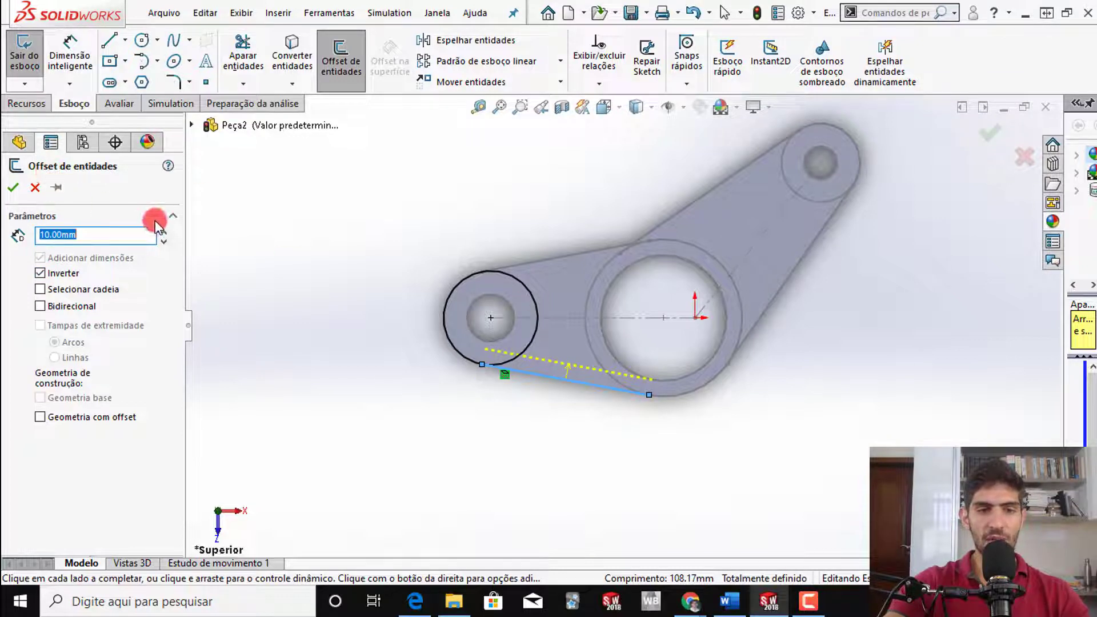
click(15, 189)
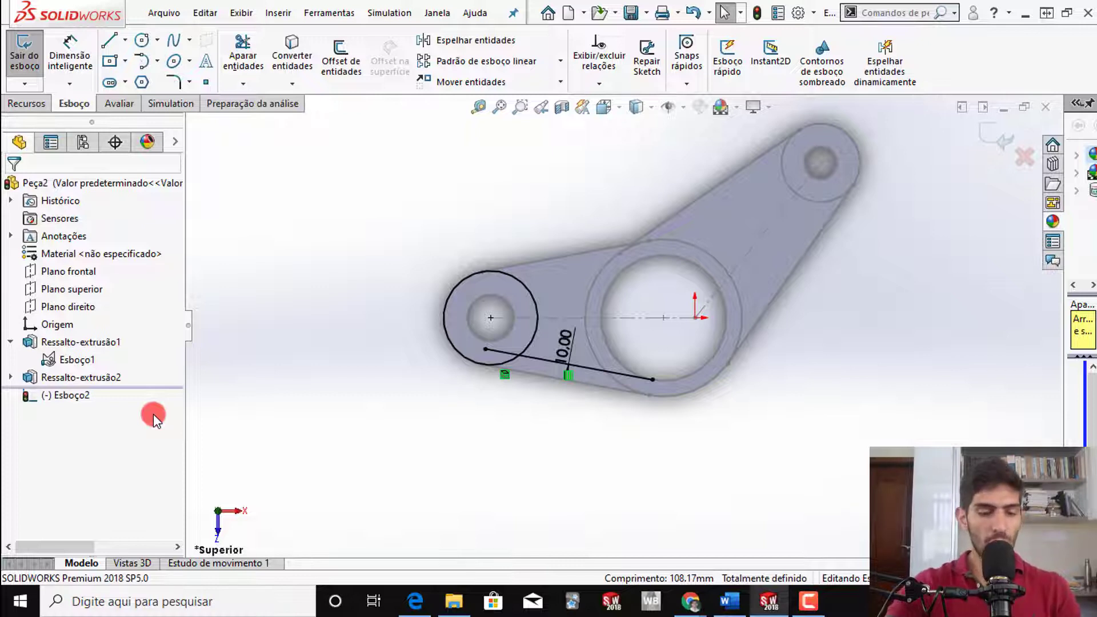
key(ctrl+z)
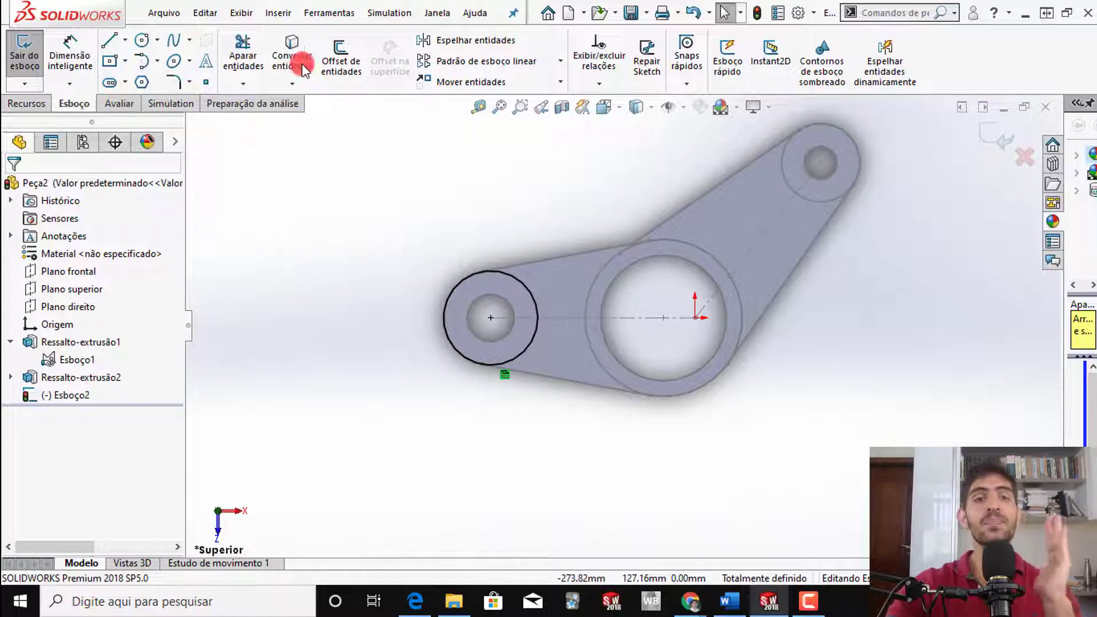
- Offset the Ø60 arm's lower tangent edge 10 mm inward with Offset de entidades, keeping the command pinned open for further offsets
click(325, 68)
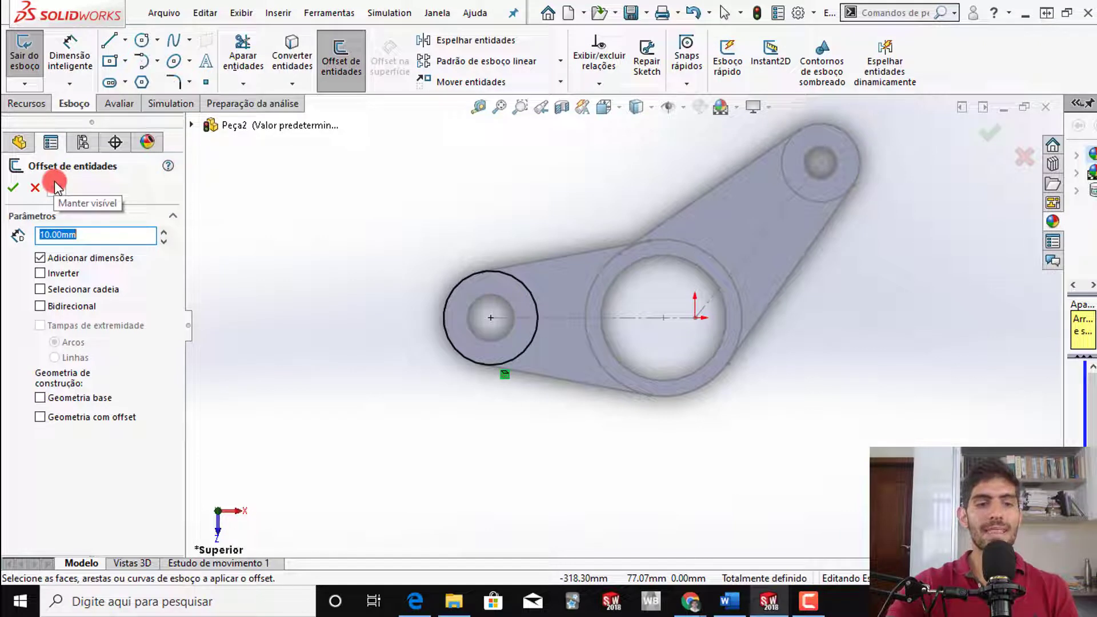
click(56, 187)
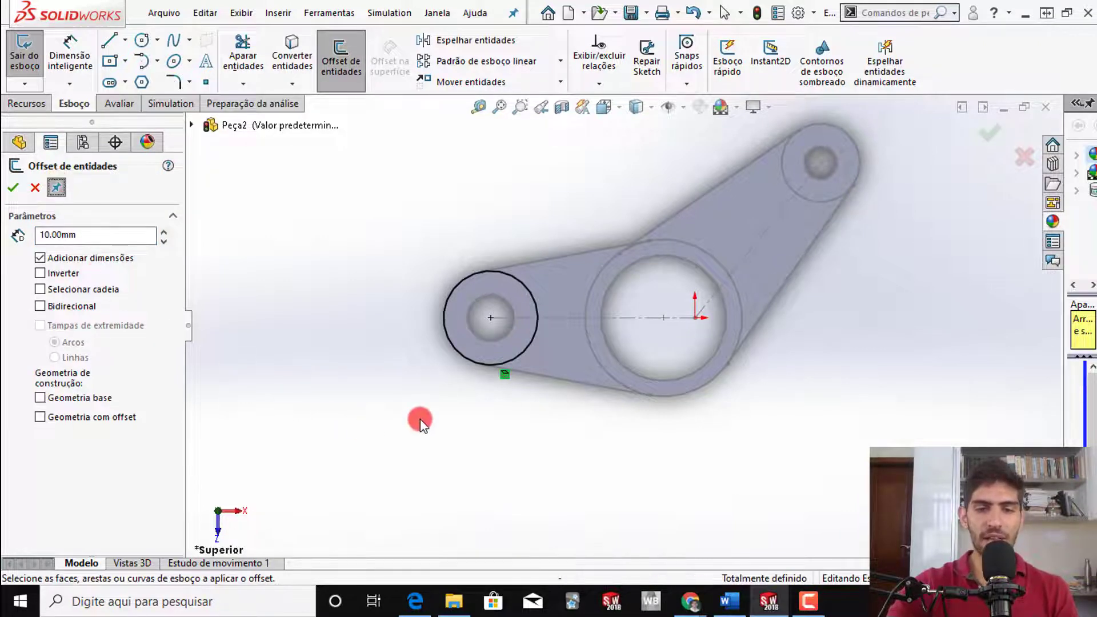
click(536, 374)
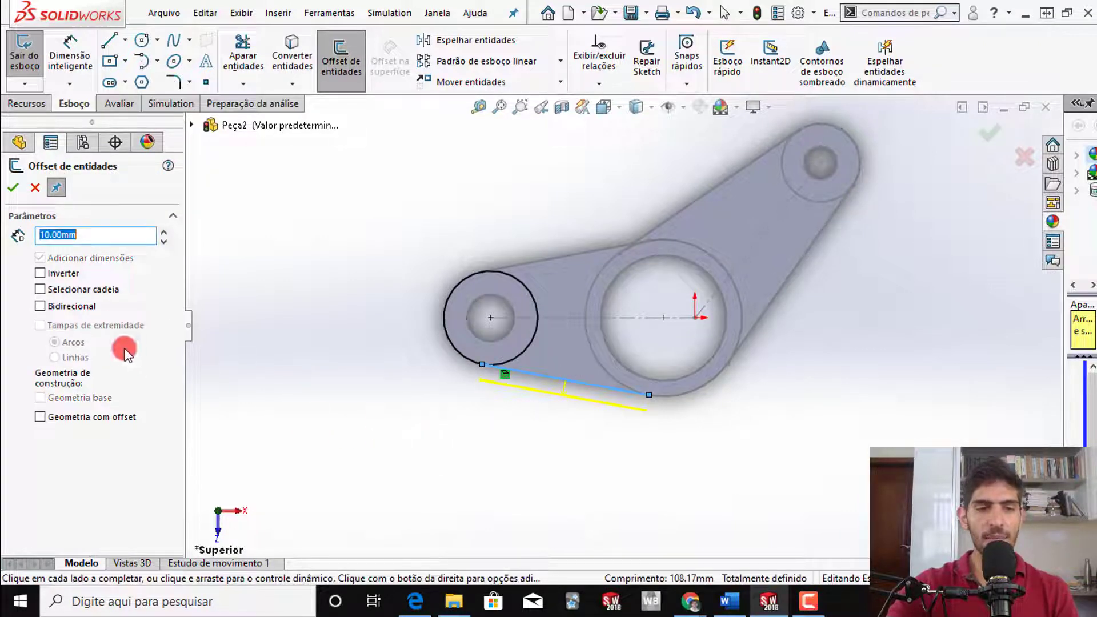
click(41, 273)
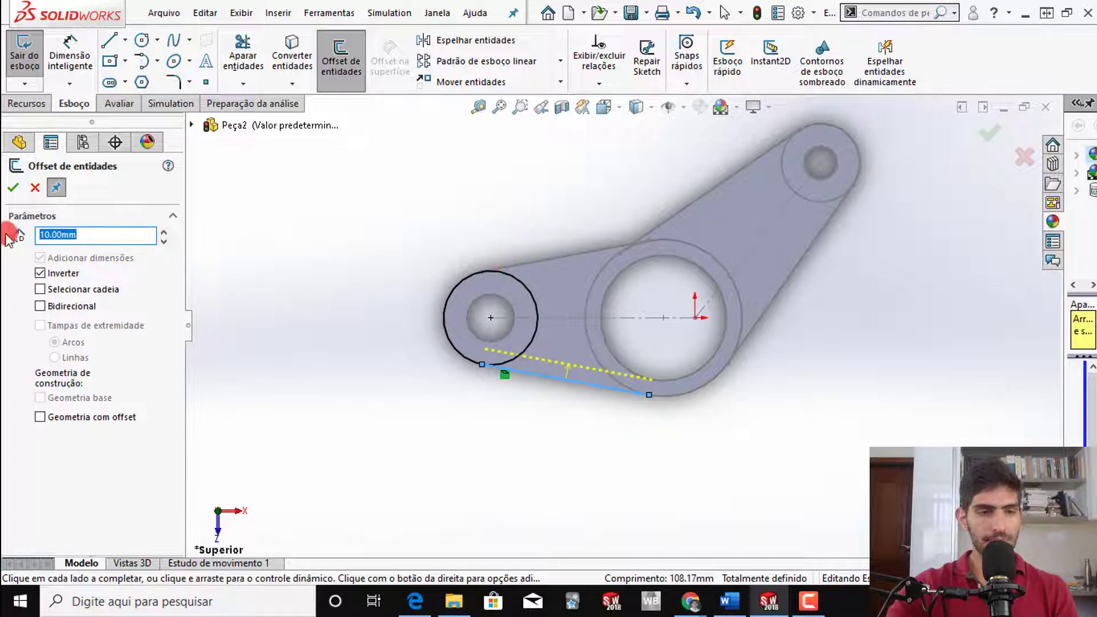
click(13, 187)
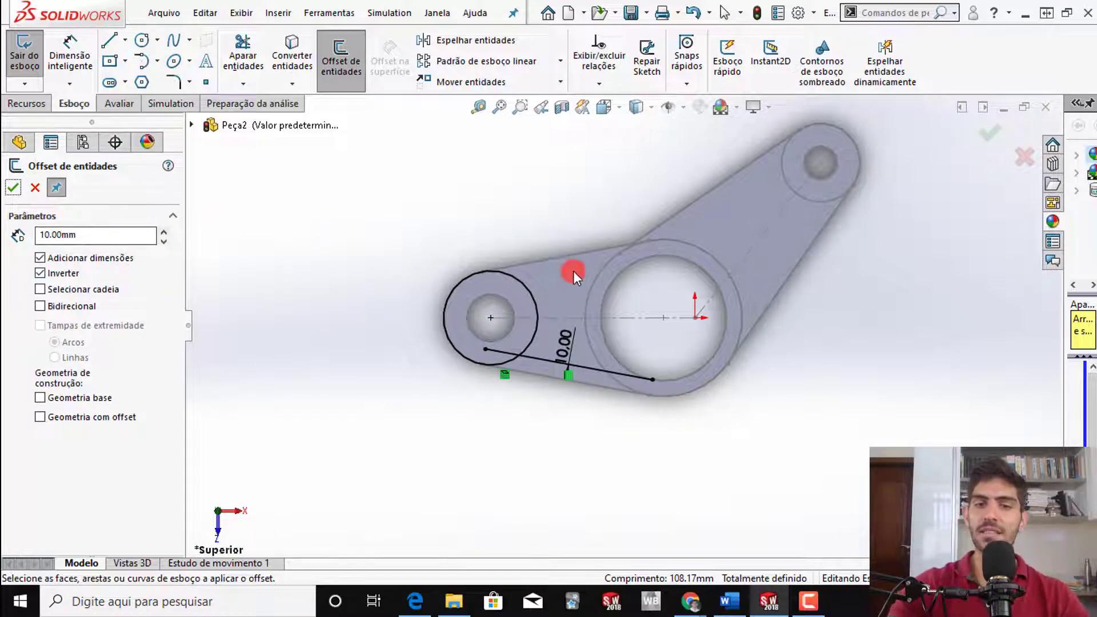
- Offset the Ø60 arm's upper tangent edge 10 mm inward and finish the Offset de entidades command
click(585, 255)
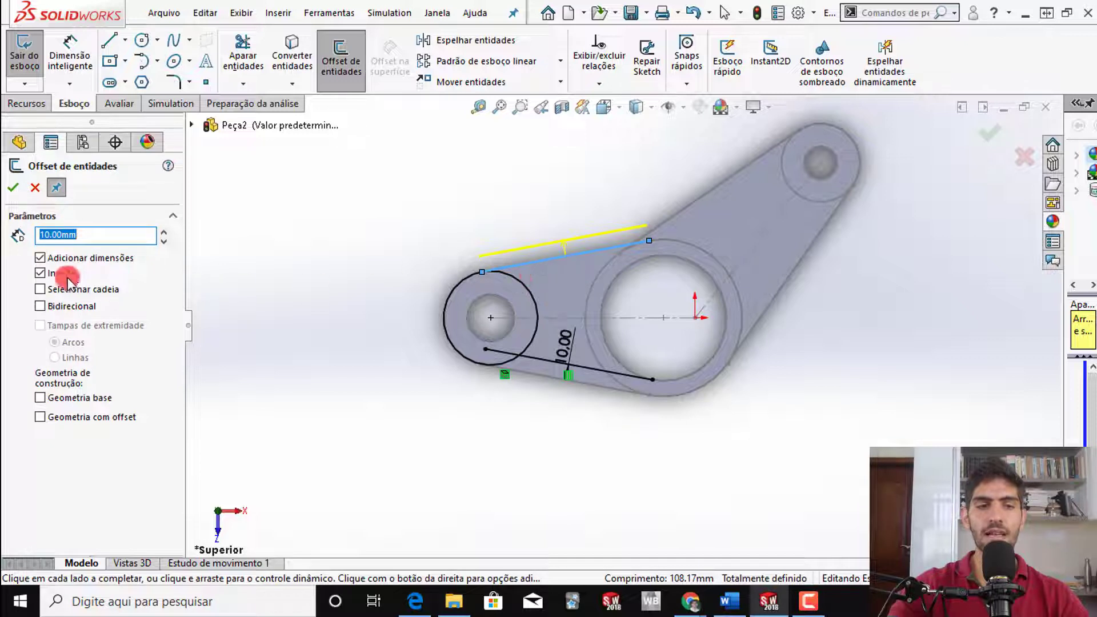
click(40, 273)
click(40, 275)
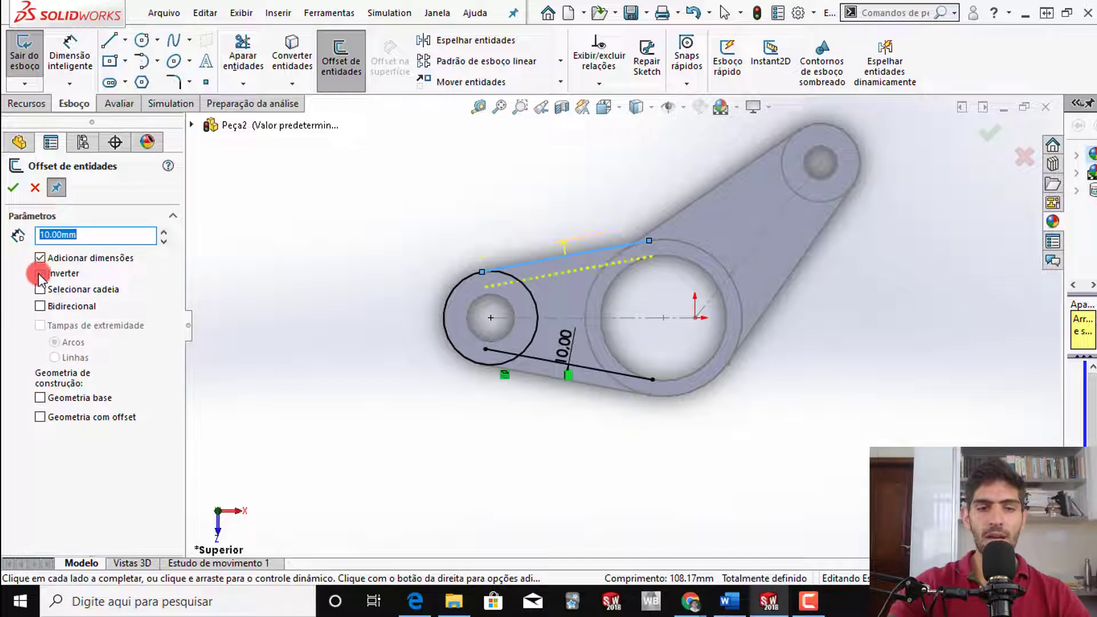
click(16, 191)
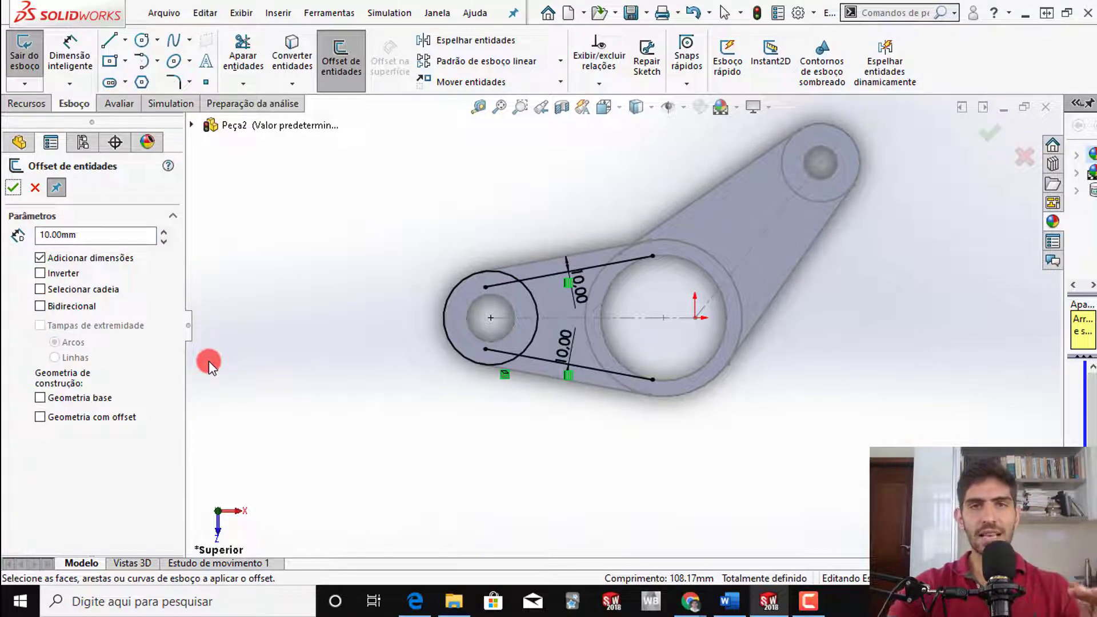
click(12, 188)
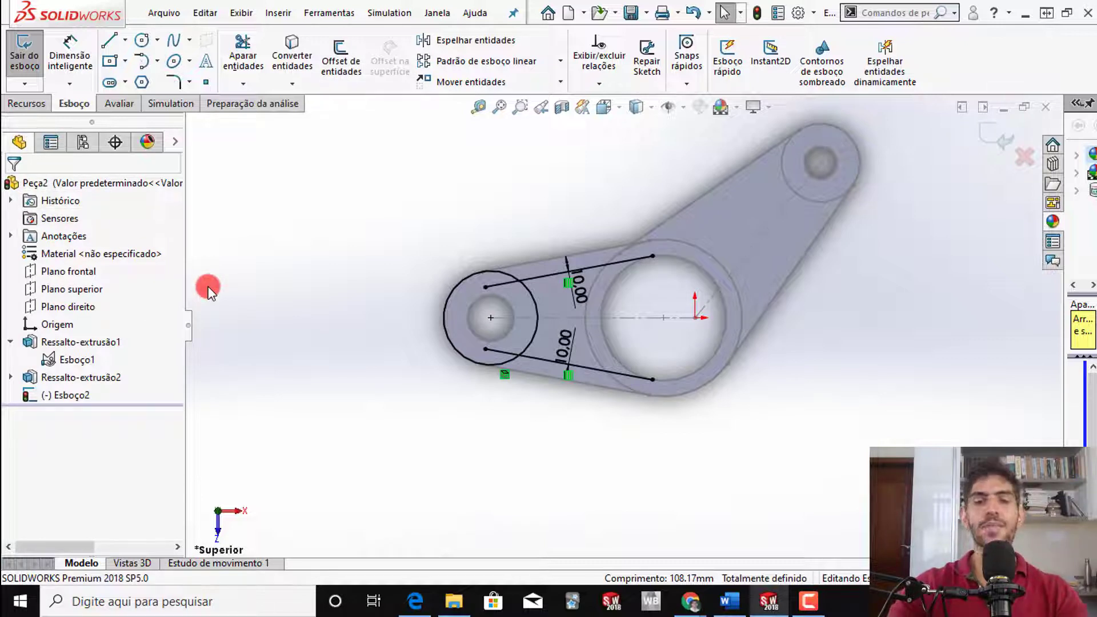
- Convert the outer circle around the large central hole into the current sketch
click(587, 328)
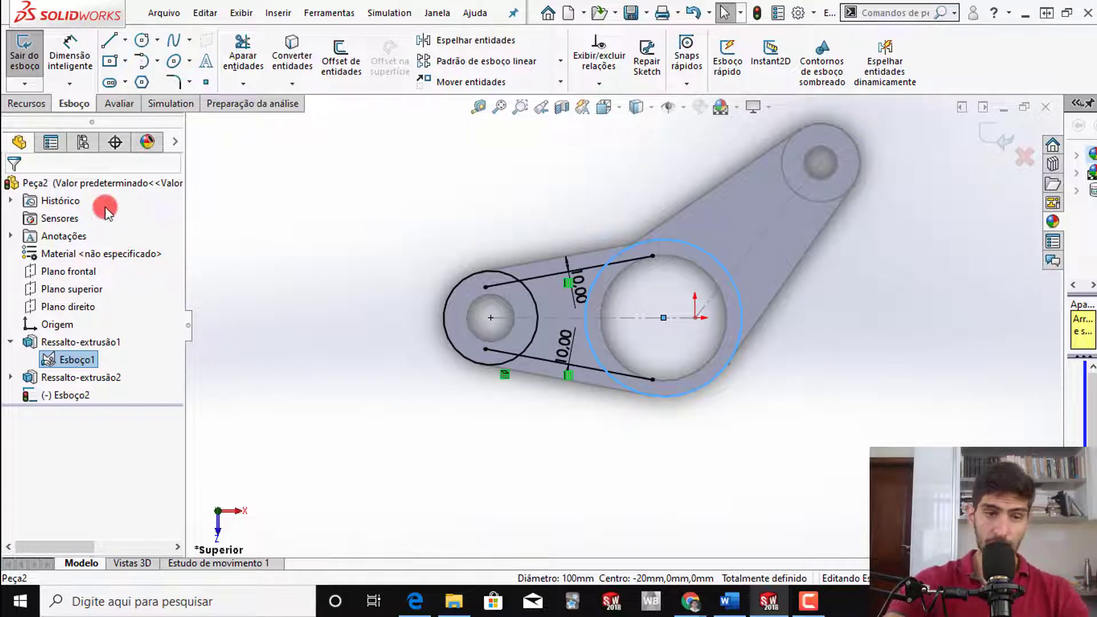
click(280, 57)
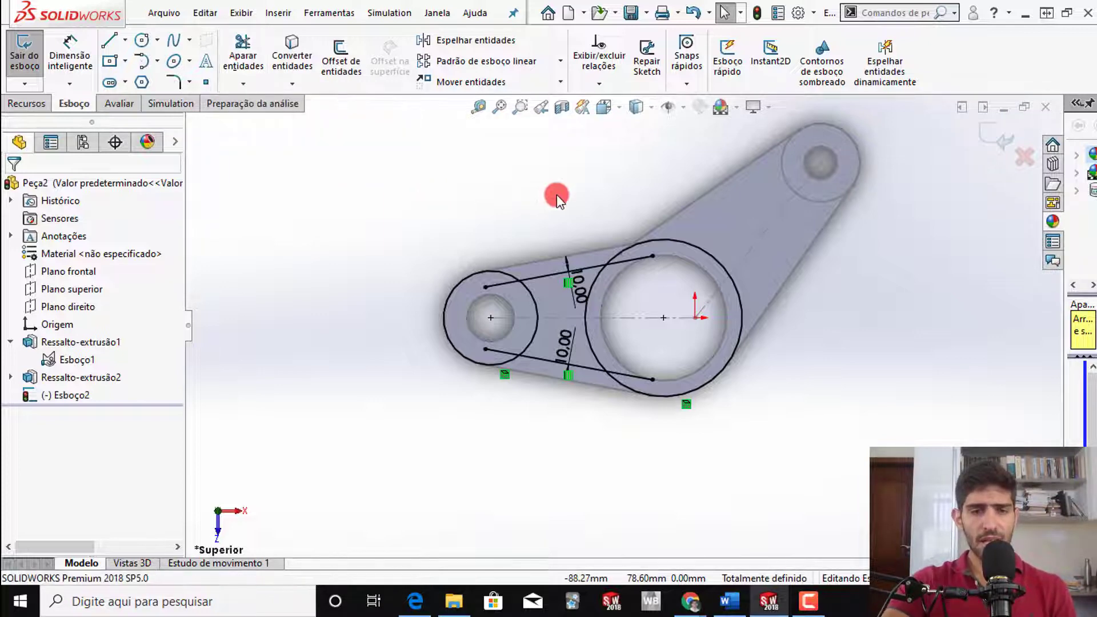
- Trim the small boss circle and the offset line ends to keep only the arc facing the large hole between both lines
scroll(524, 245, down, 3)
scroll(517, 268, down, 4)
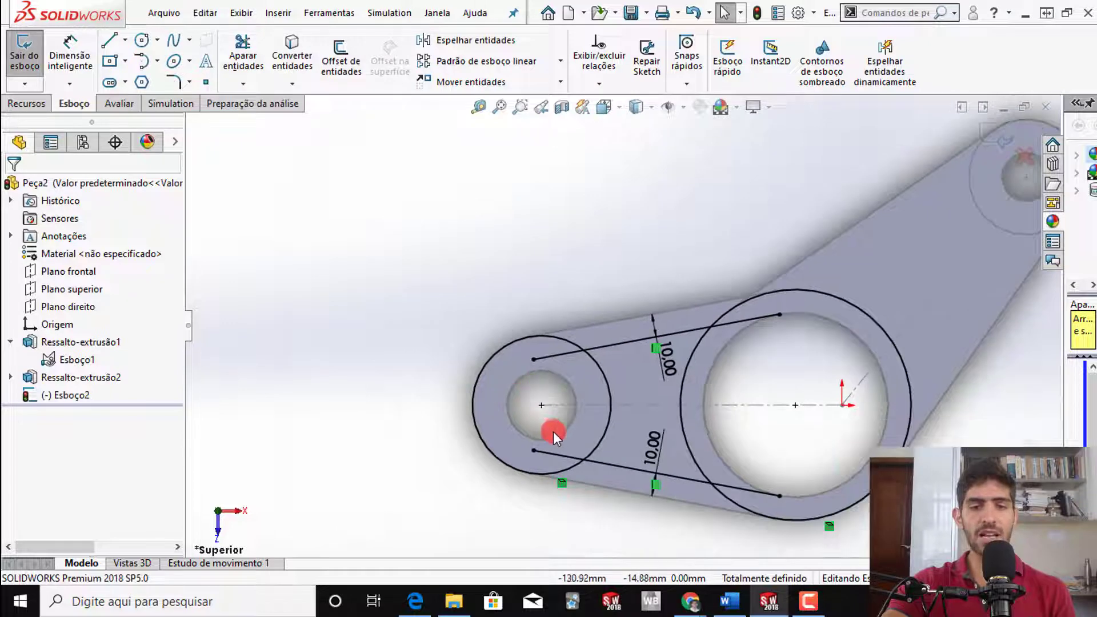
scroll(563, 420, down, 3)
scroll(600, 309, up, 3)
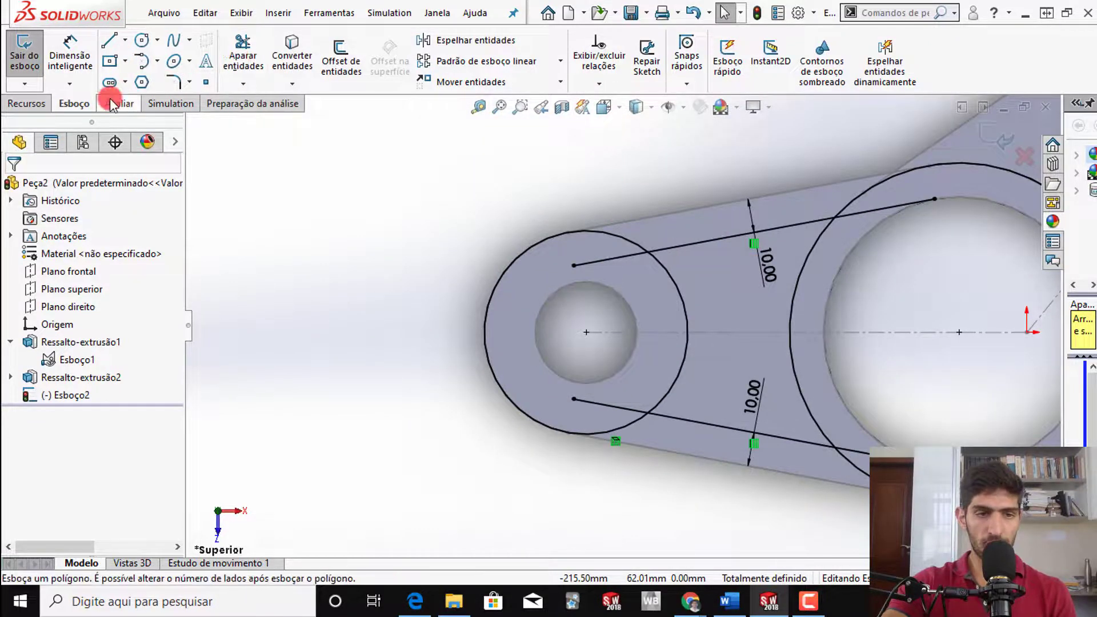
click(245, 47)
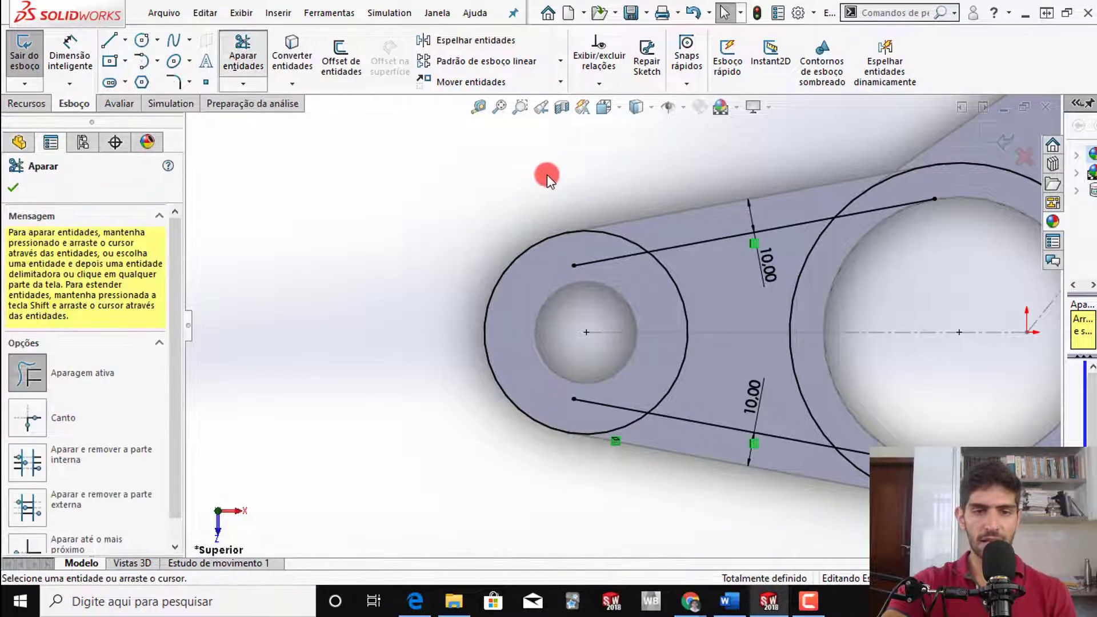
mouse_move(468, 230)
mouse_down()
mouse_move(512, 184)
mouse_move(512, 229)
mouse_up()
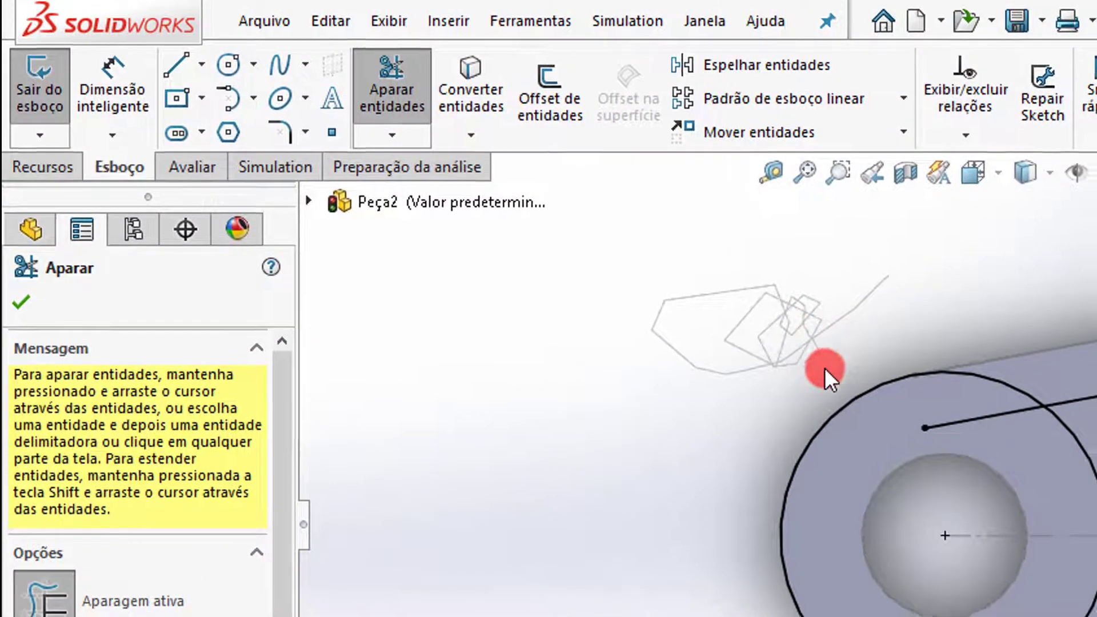
drag(824, 368, 847, 463)
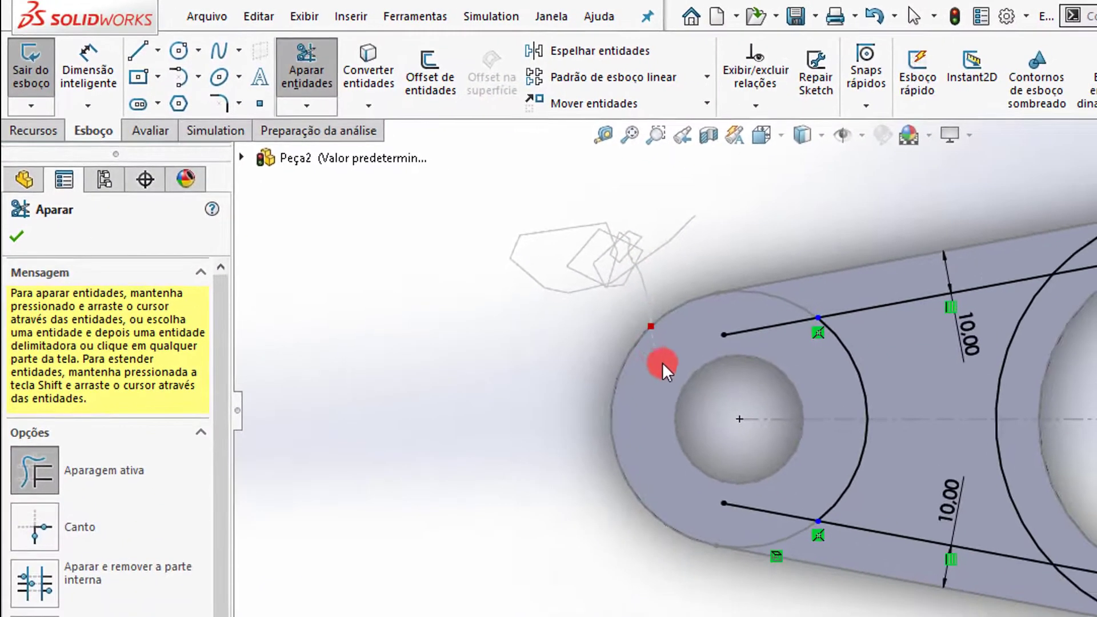
mouse_move(770, 512)
mouse_down()
mouse_move(742, 356)
mouse_move(777, 317)
mouse_move(974, 343)
mouse_up()
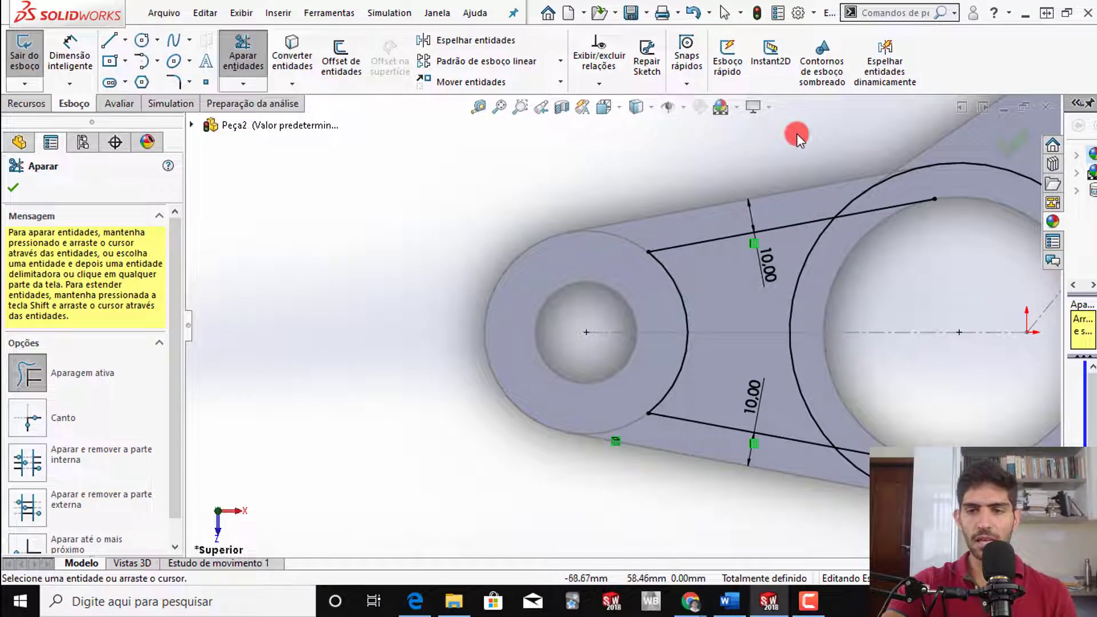
- Trim the large circle and the remaining line ends to close the four-sided pocket profile on the short arm
scroll(886, 271, up, 2)
drag(887, 272, 735, 252)
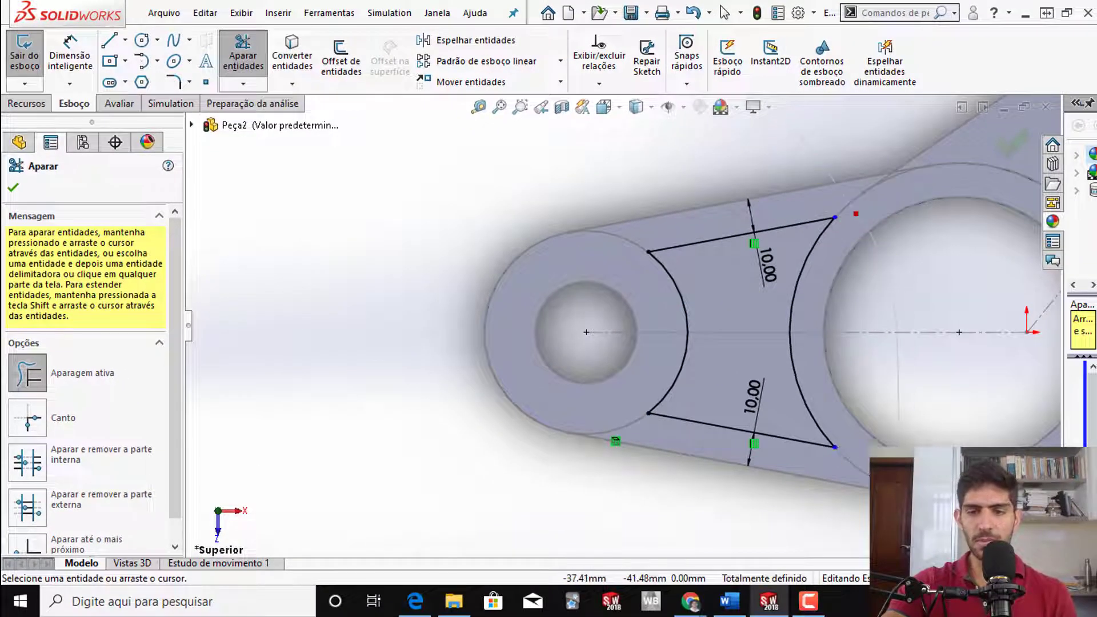
scroll(880, 403, up, 2)
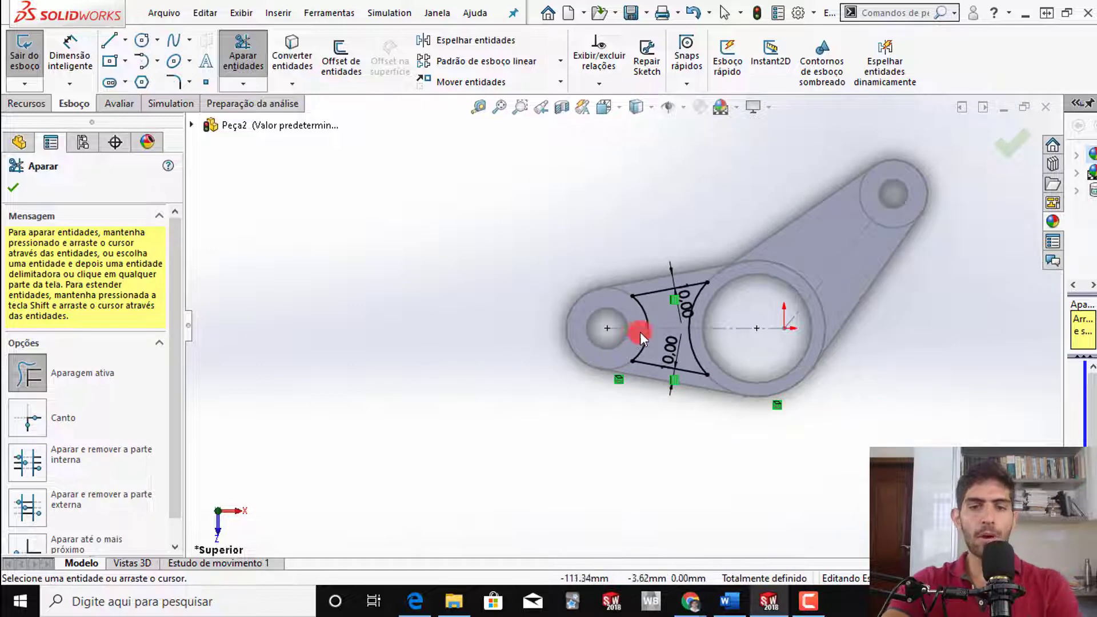
scroll(781, 409, up, 1)
scroll(742, 342, up, 1)
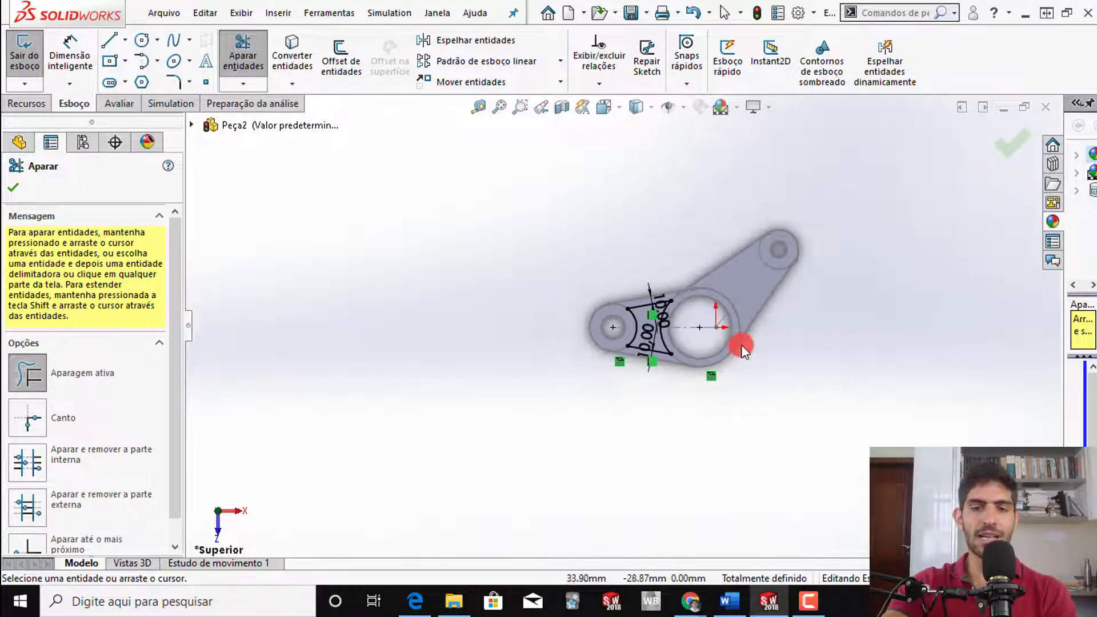
scroll(656, 370, down, 3)
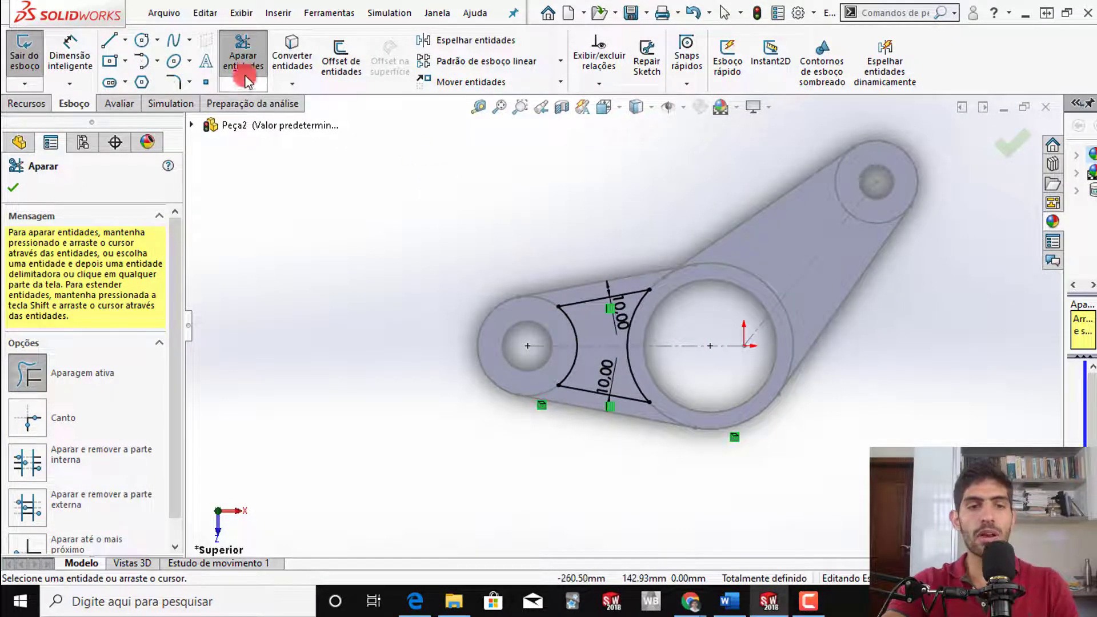
click(243, 56)
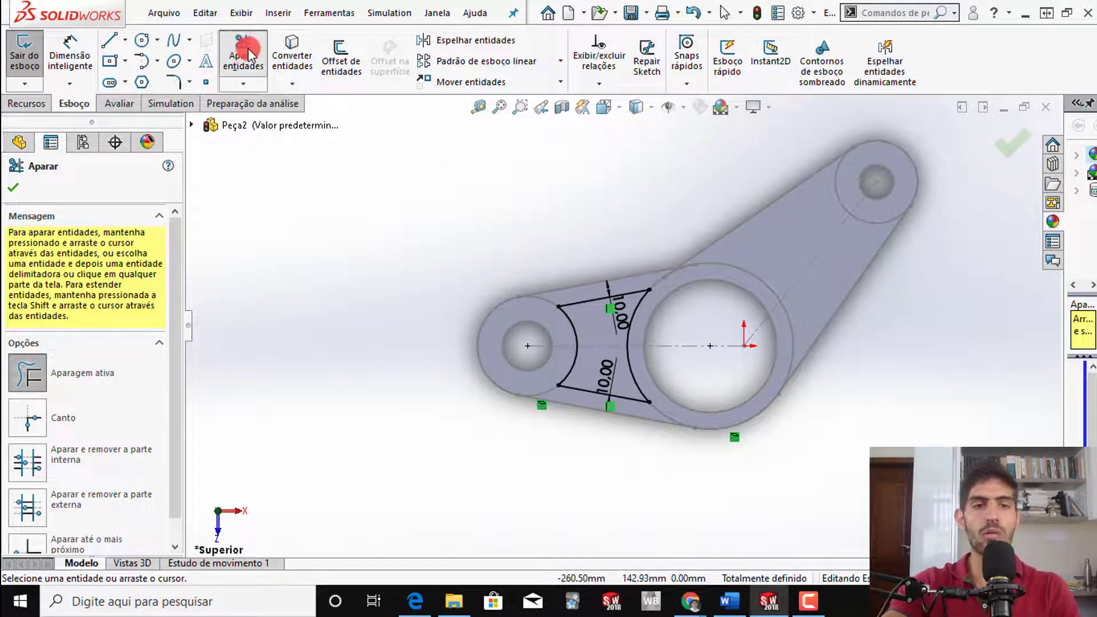
- Round all four corners of the short arm's pocket profile with 5 mm sketch fillets
click(170, 83)
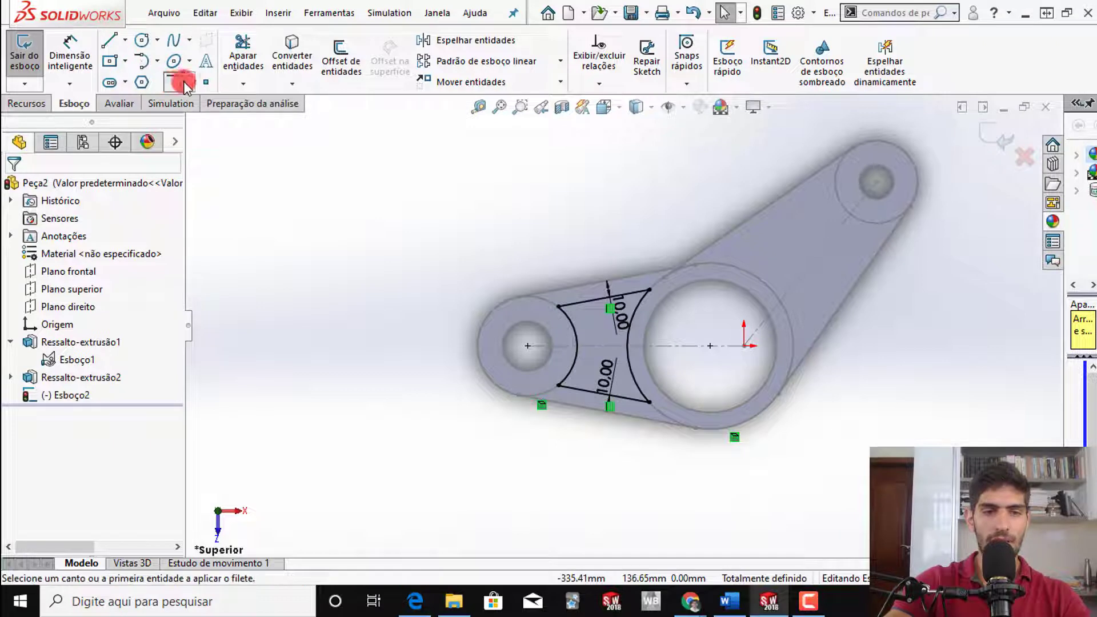
click(560, 311)
click(628, 302)
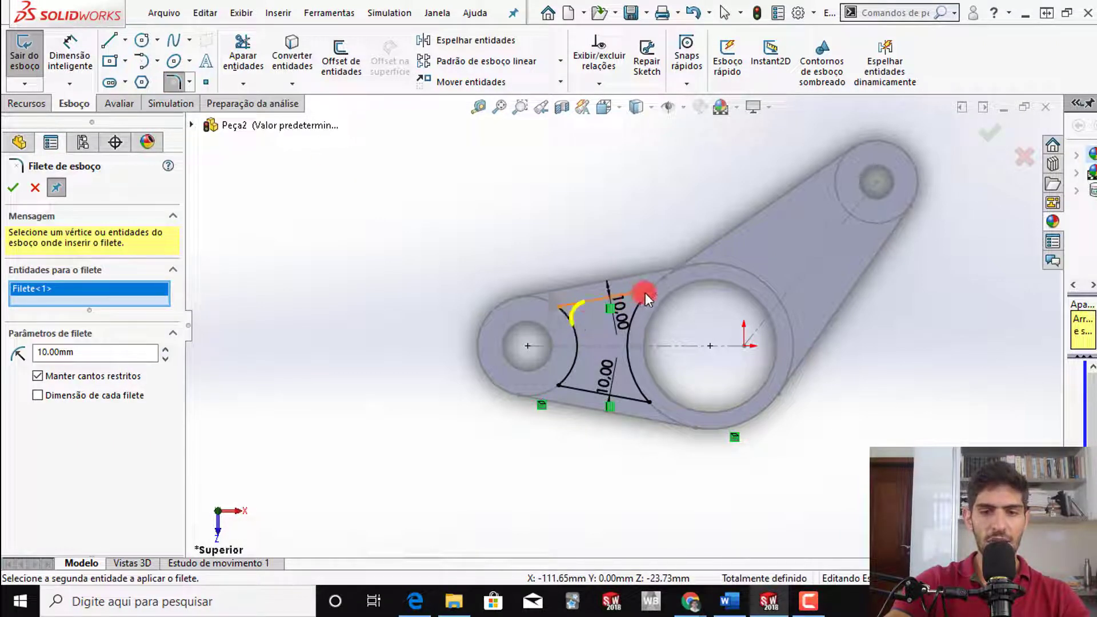
click(640, 296)
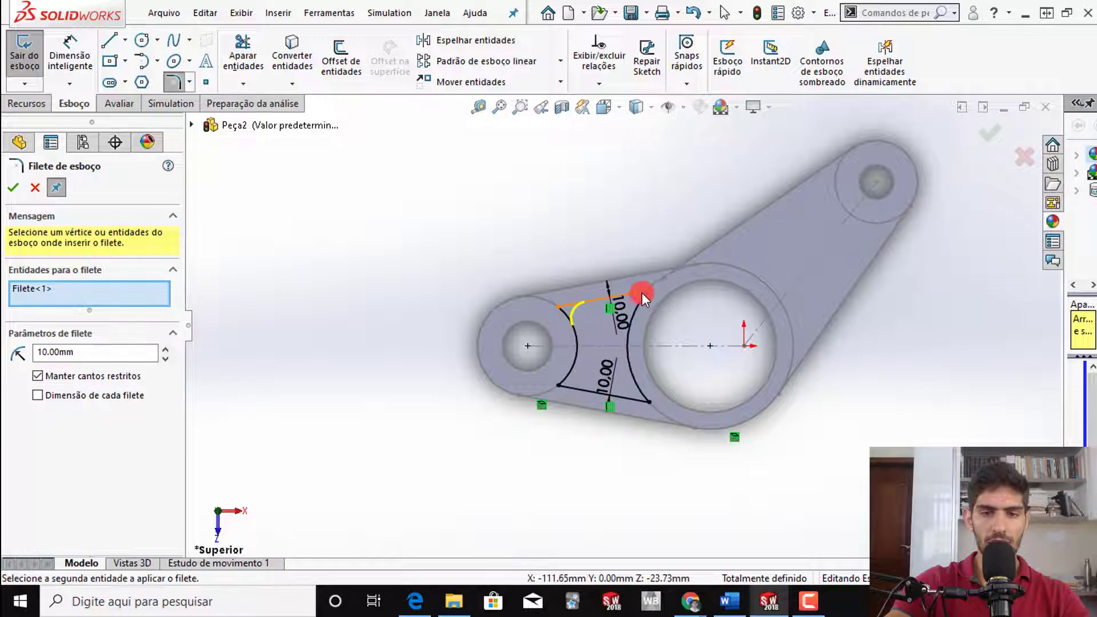
click(638, 386)
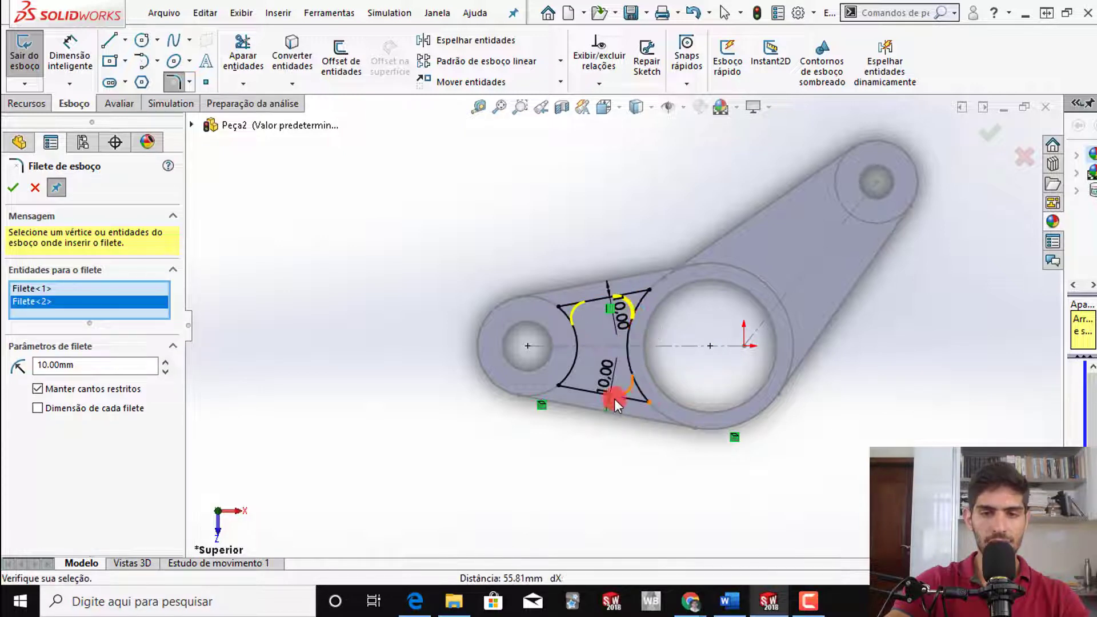
click(615, 399)
click(560, 386)
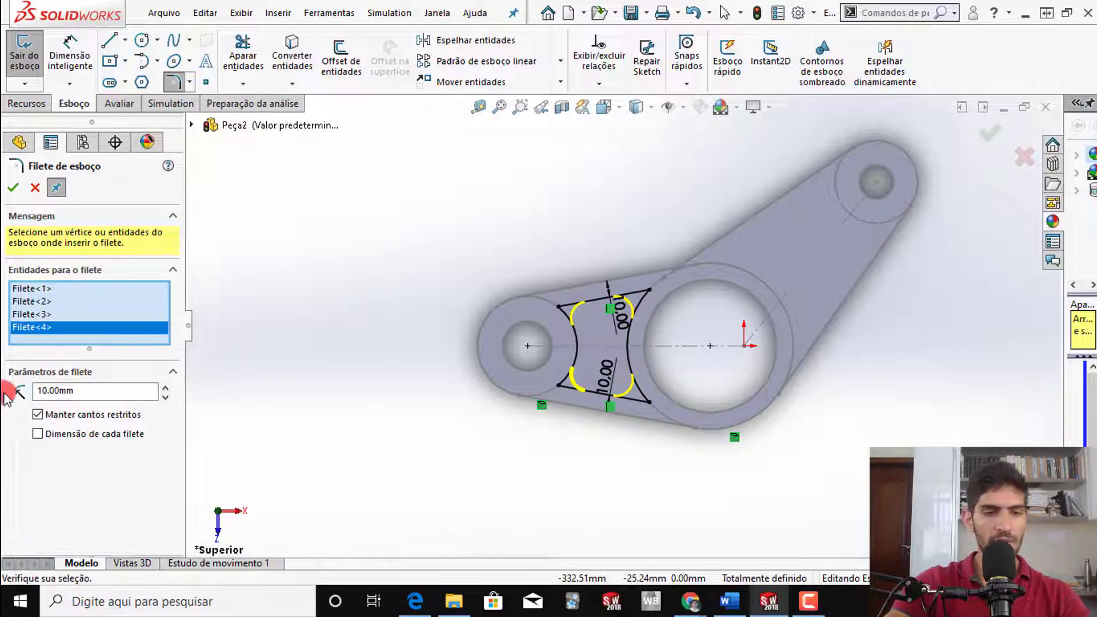
double_click(80, 390)
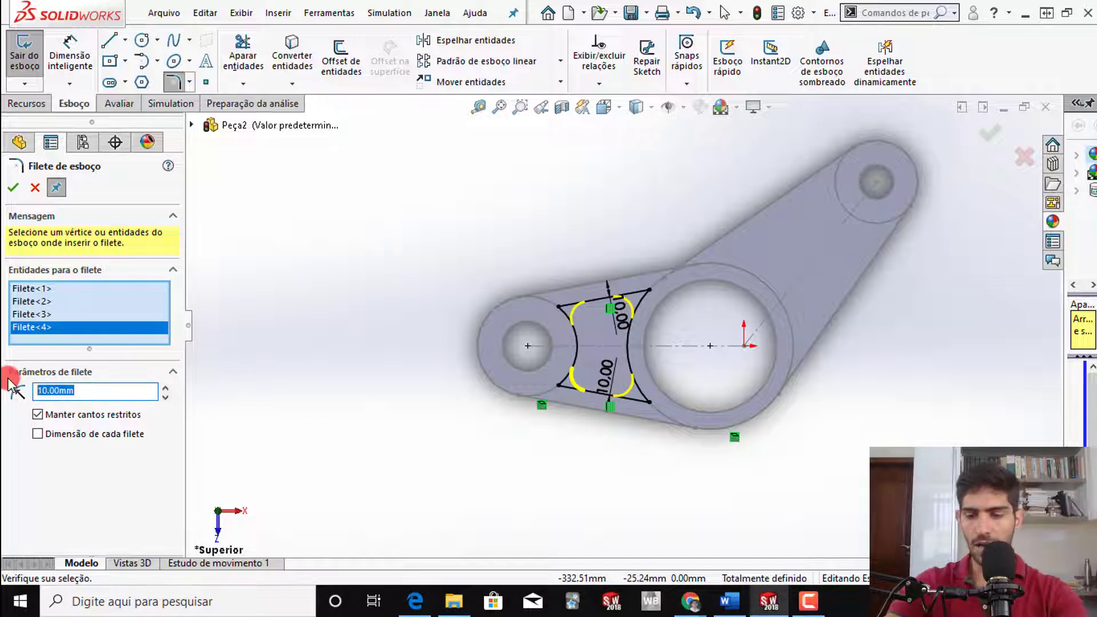
text(5)
key(Return)
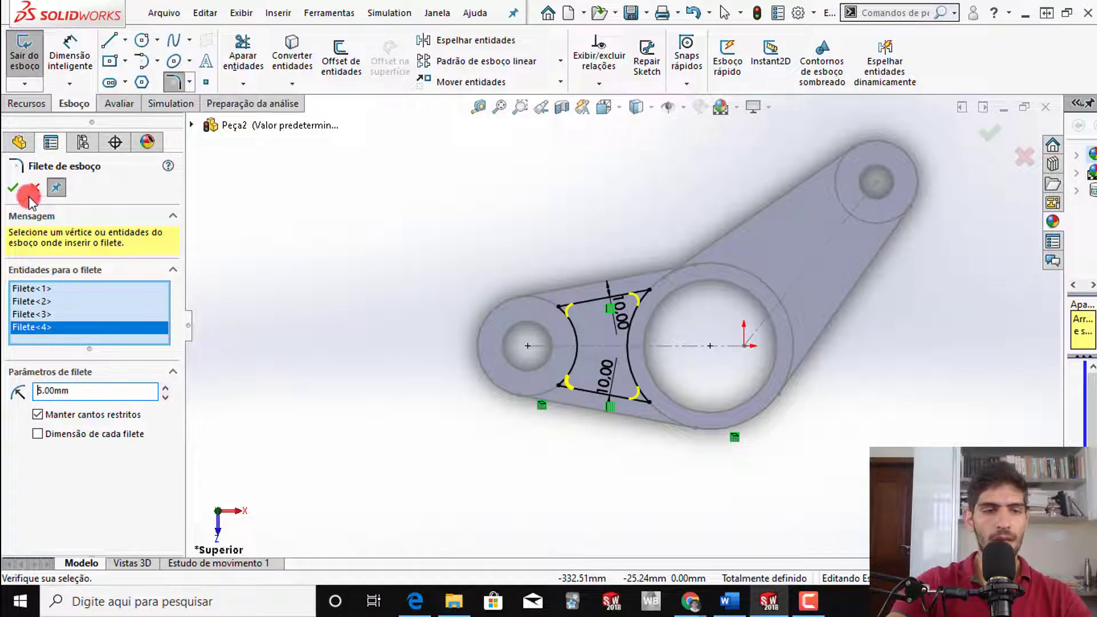
click(14, 189)
scroll(620, 380, down, 3)
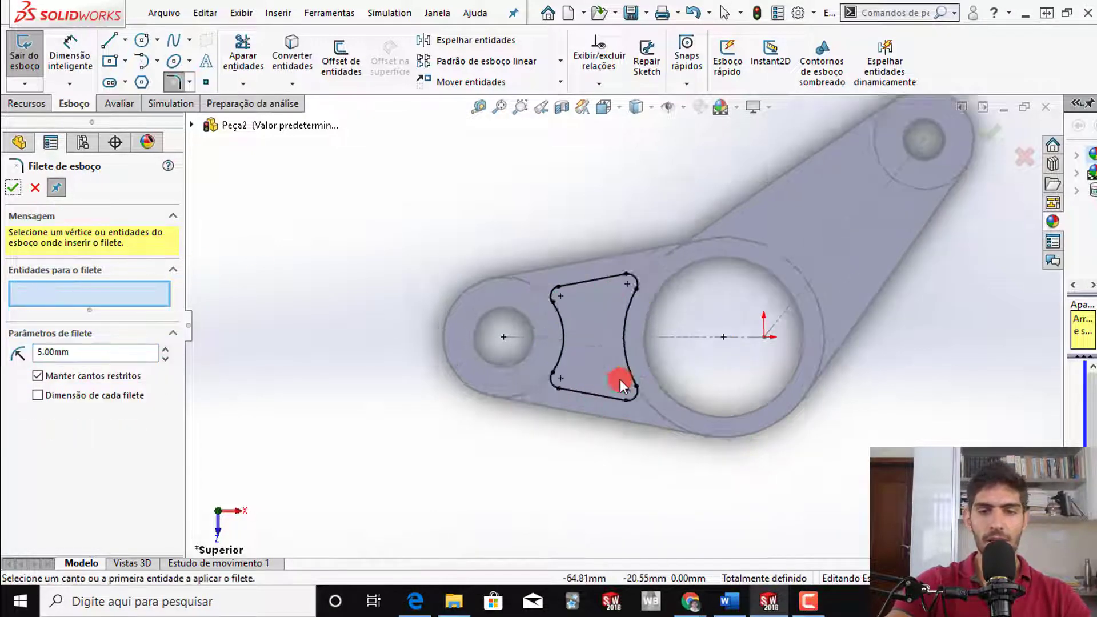
scroll(577, 388, up, 4)
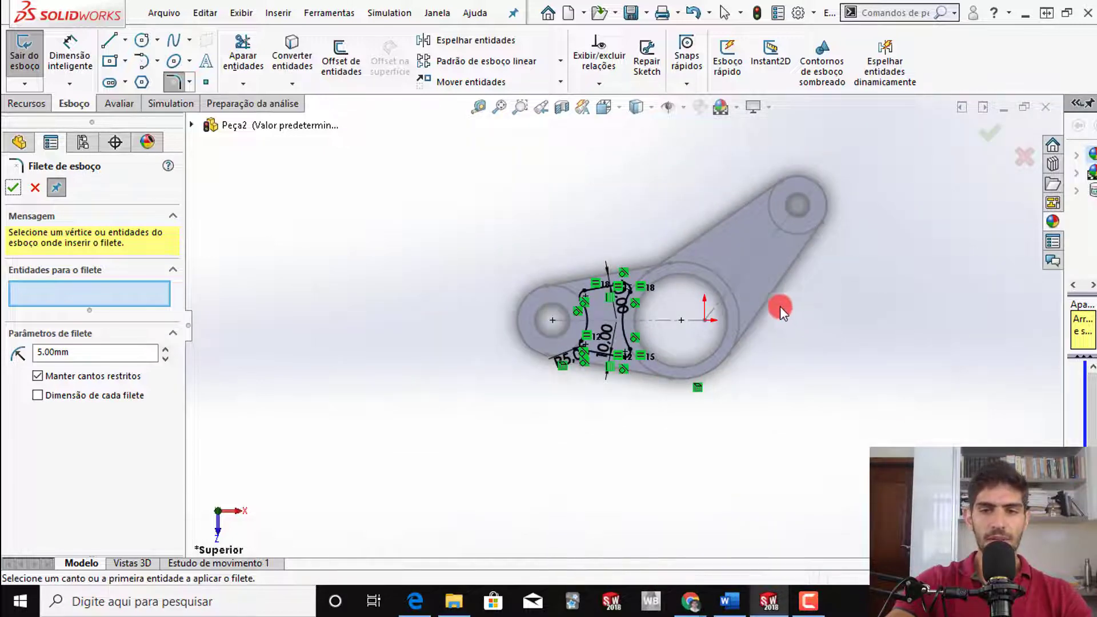
mouse_move(780, 306)
middle_down()
mouse_move(722, 342)
mouse_move(771, 400)
mouse_move(781, 294)
mouse_move(746, 321)
mouse_move(790, 336)
middle_up()
scroll(705, 280, down, 3)
scroll(705, 280, down, 2)
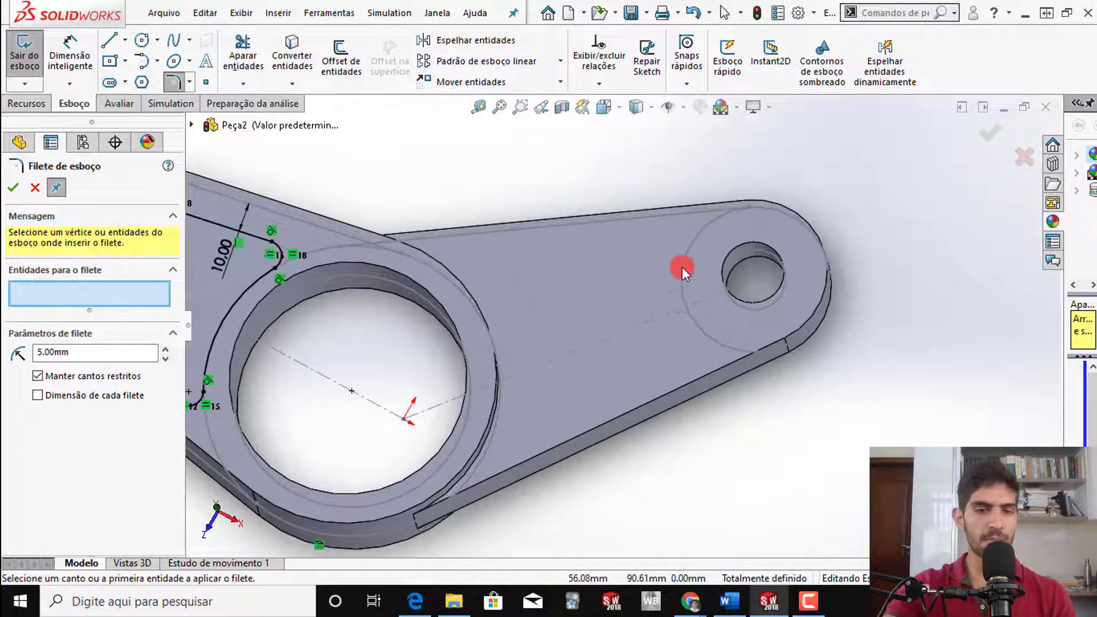
scroll(657, 268, up, 3)
scroll(589, 293, up, 1)
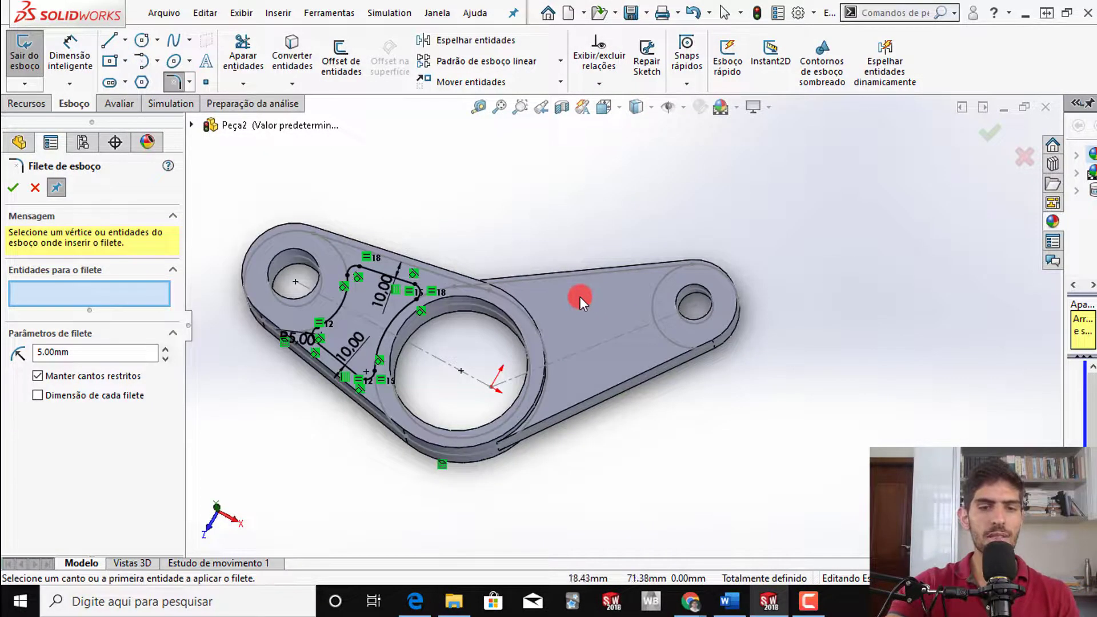
click(35, 189)
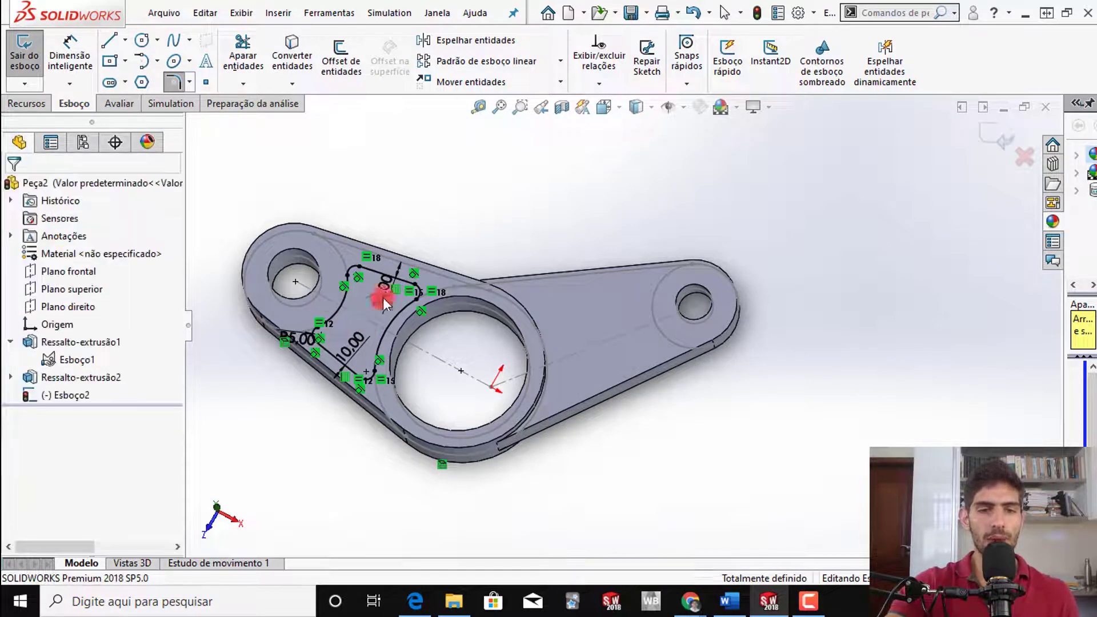
- Convert the long arm's end boss circle and the outer circle around the large hole into the sketch
click(650, 308)
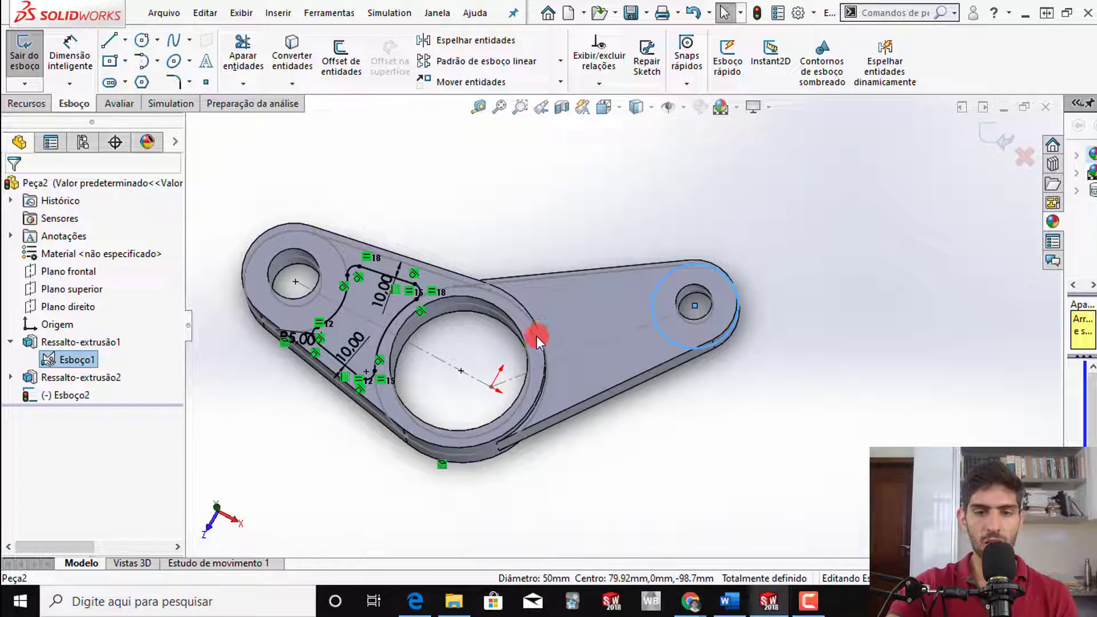
ctrl+click(527, 319)
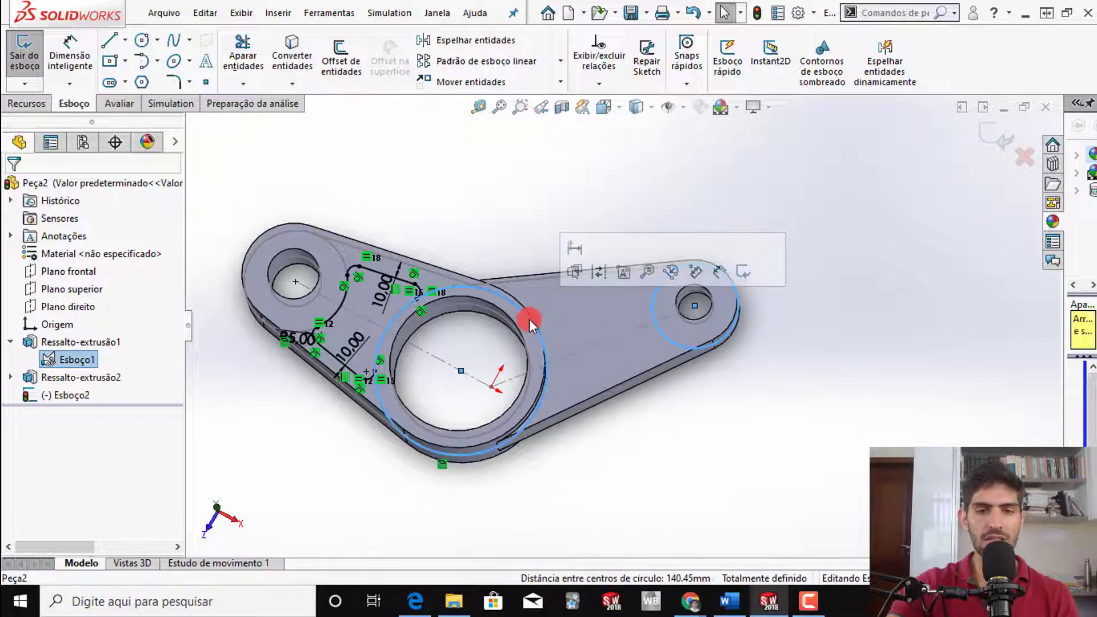
click(292, 43)
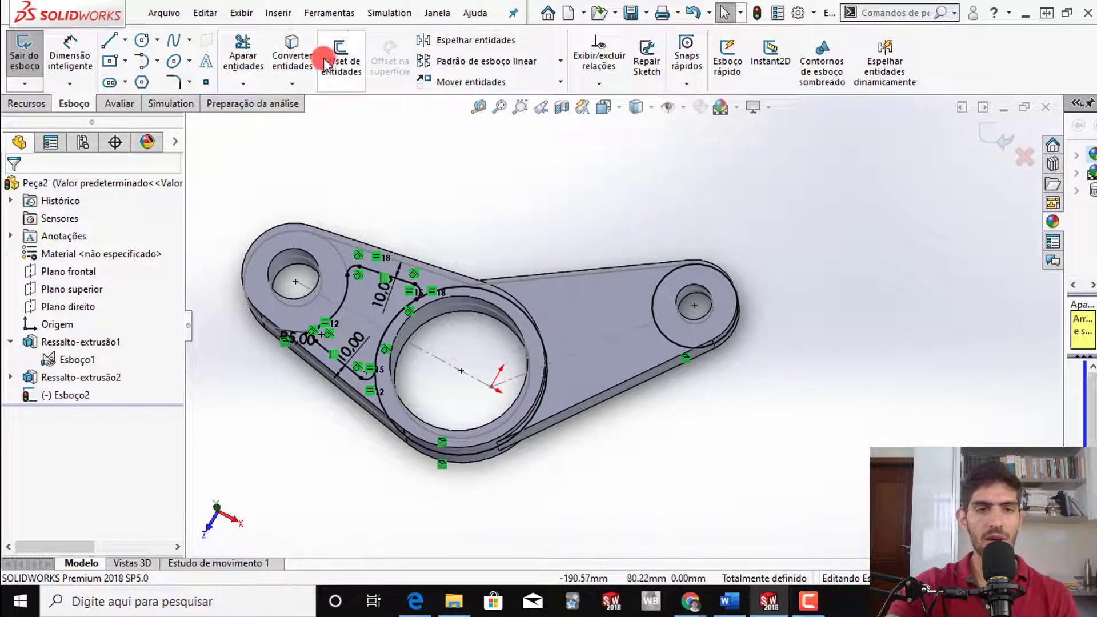
- Offset the long arm's upper edge line 10 mm toward the inside of the arm
click(341, 57)
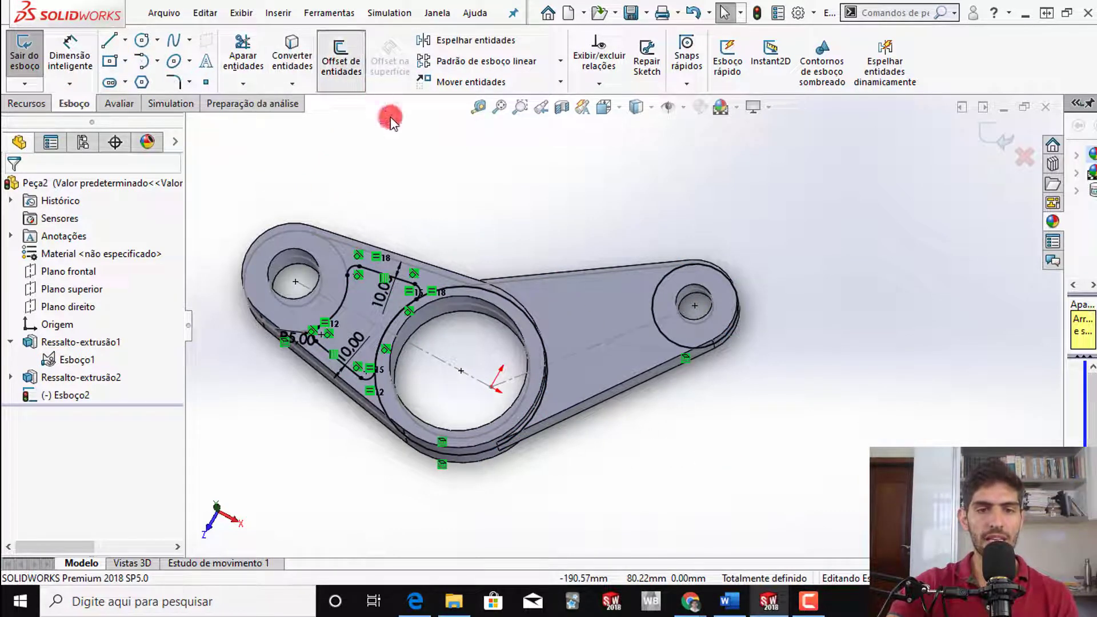
click(554, 279)
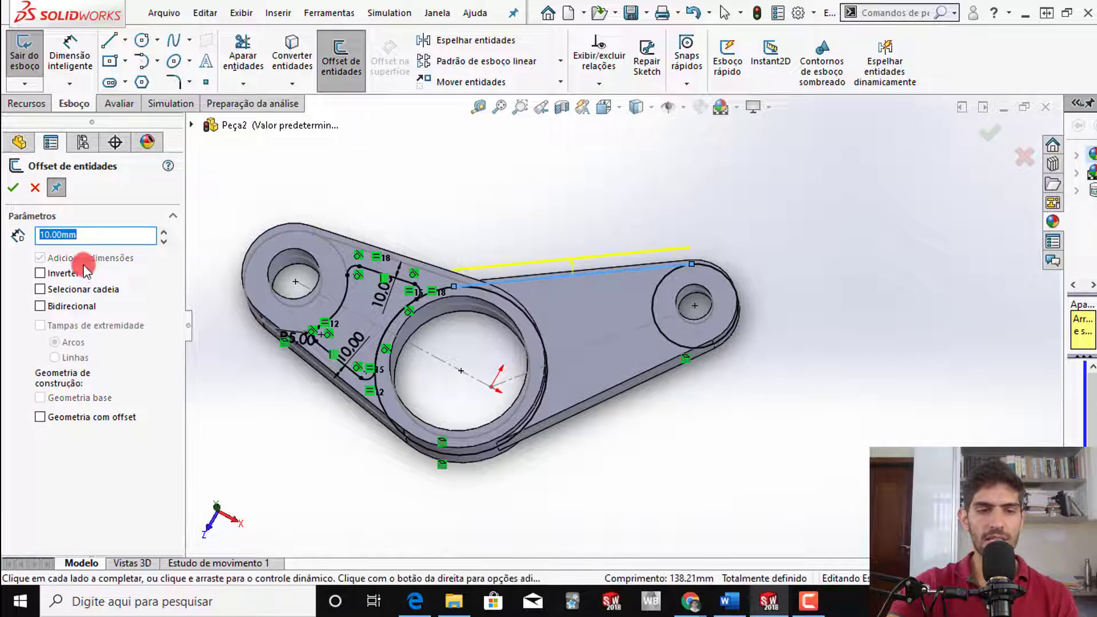
click(40, 274)
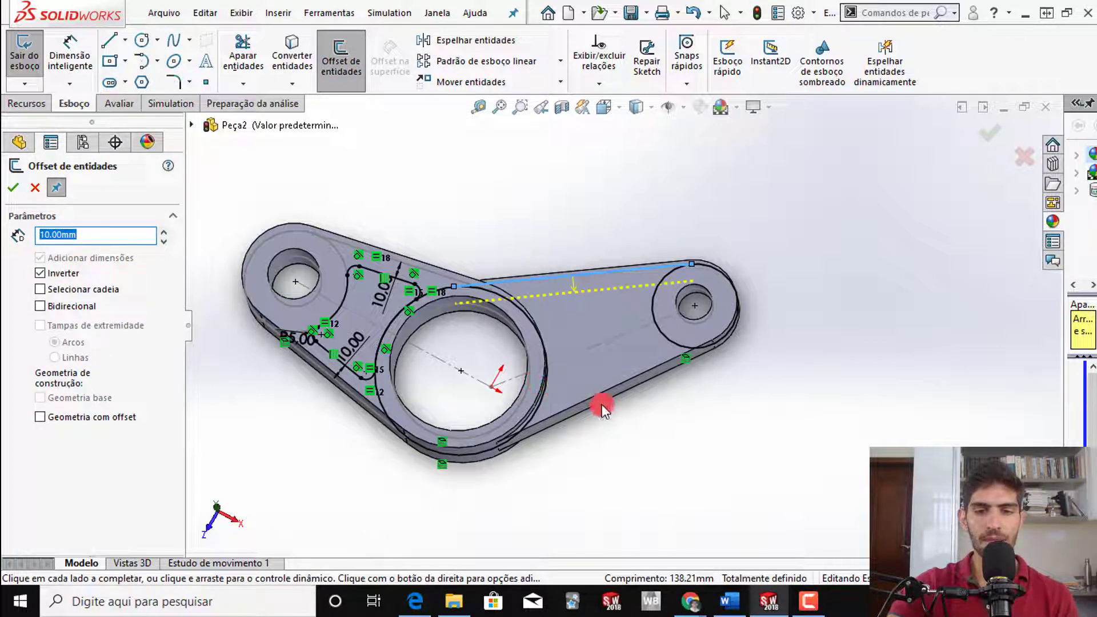
click(65, 189)
click(13, 188)
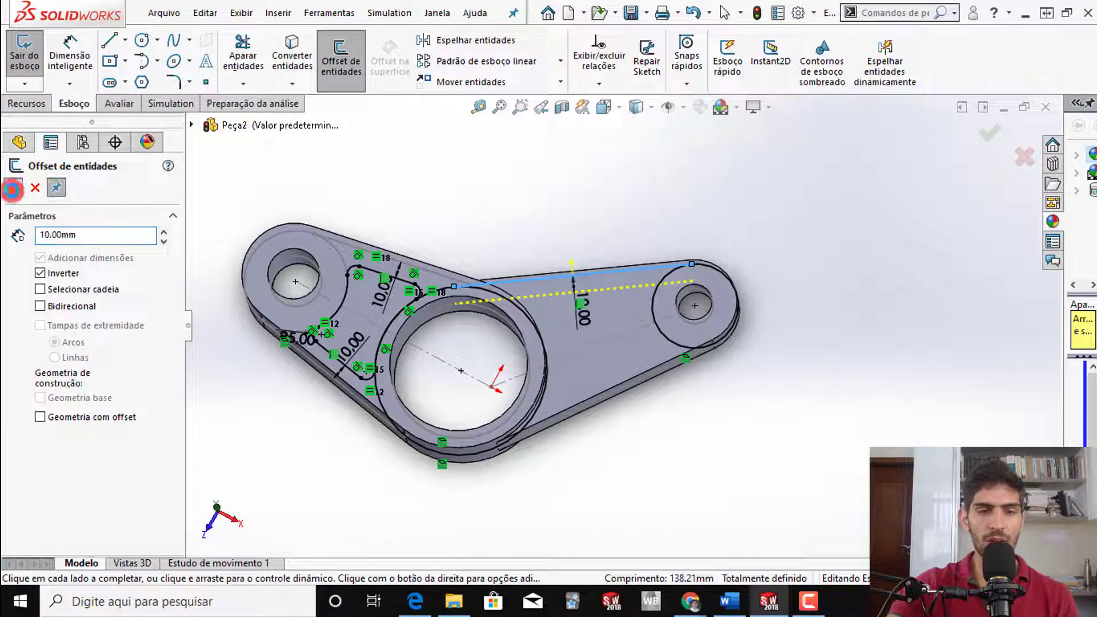
- Offset the long arm's lower edge 10 mm toward the inside of the arm, with dimensions added
click(570, 416)
click(40, 276)
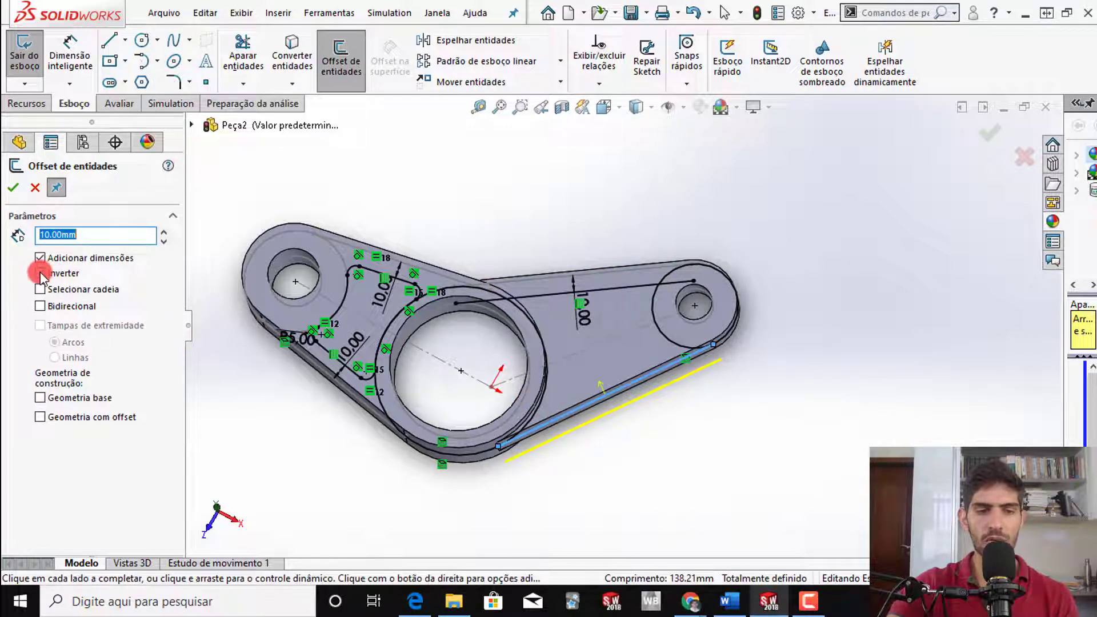
click(41, 258)
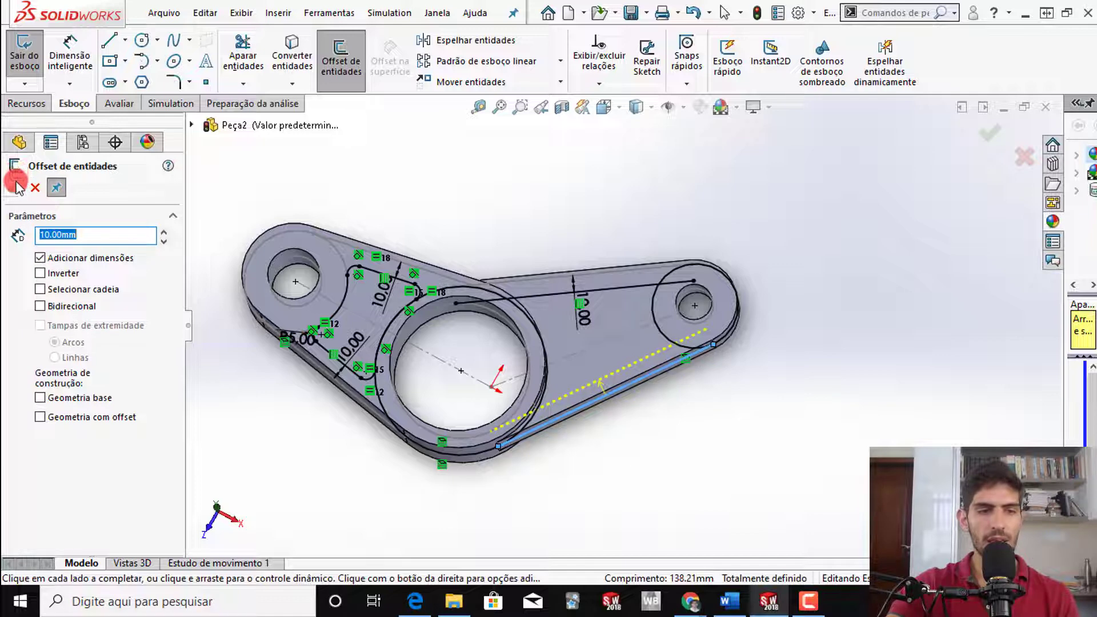
click(15, 186)
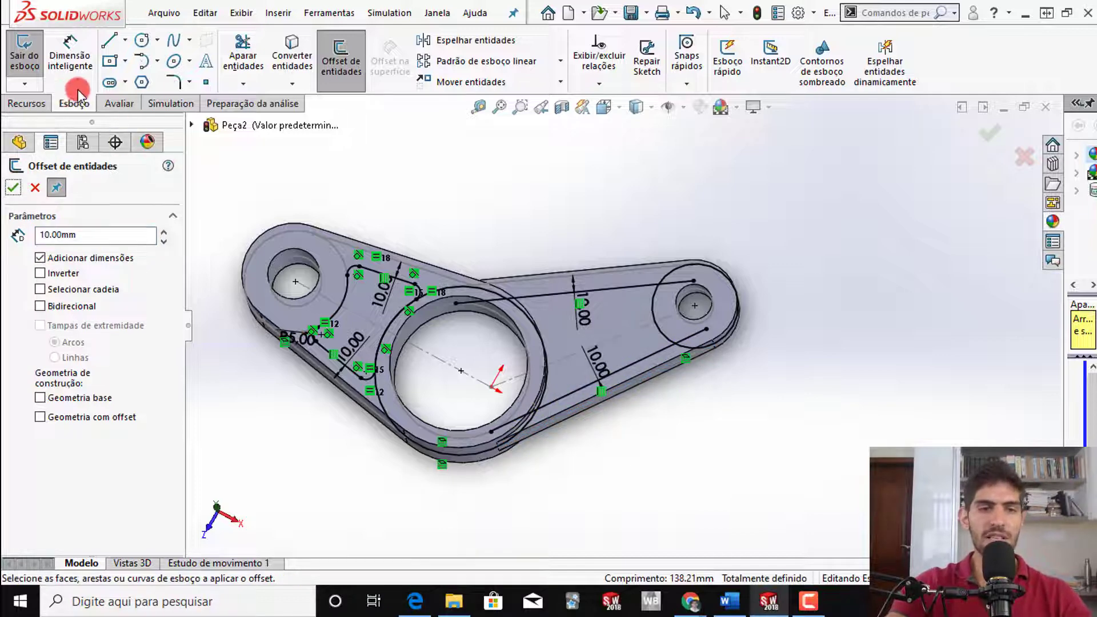
- Trim the excess lines and arcs around the long arm's pocket to leave one closed profile between the large hole and end boss
click(241, 51)
mouse_move(583, 185)
mouse_down()
mouse_move(625, 228)
mouse_move(715, 372)
mouse_move(683, 294)
mouse_move(503, 246)
mouse_up()
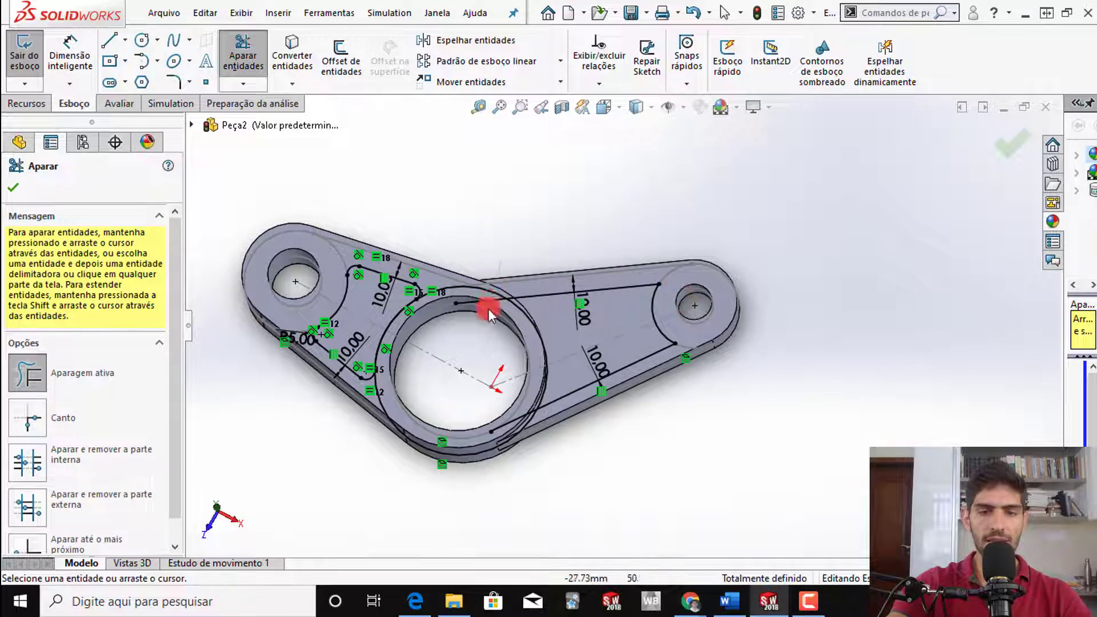
mouse_move(489, 314)
mouse_down()
mouse_move(502, 460)
mouse_move(576, 375)
mouse_up()
mouse_move(575, 374)
middle_down()
mouse_move(500, 420)
mouse_move(551, 458)
middle_up()
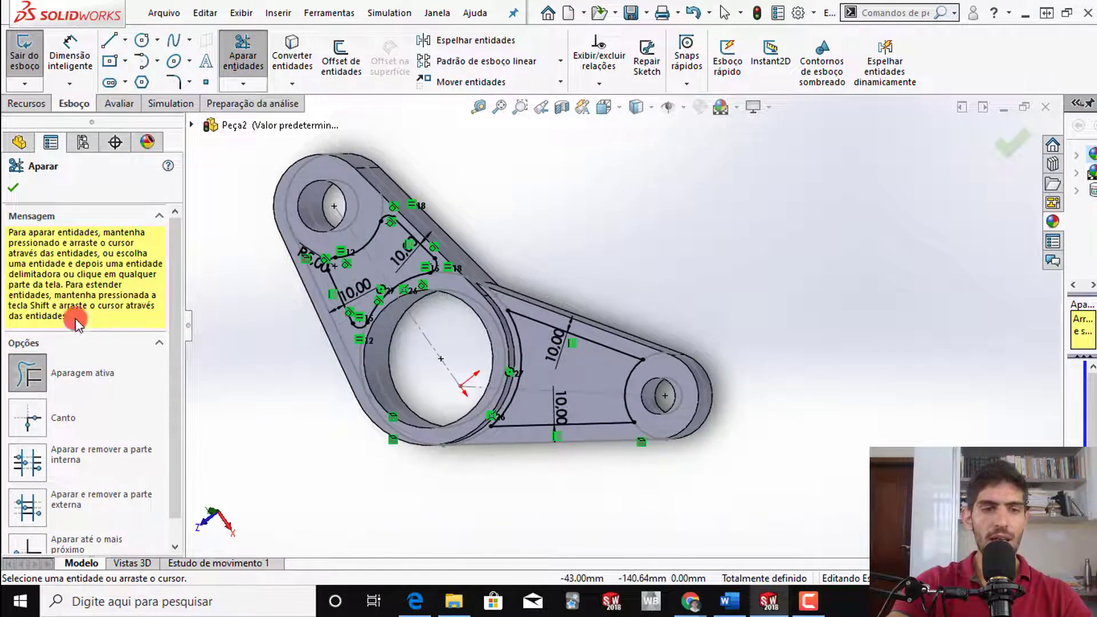
- Round all four corners of the long arm's pocket profile with 5 mm sketch fillets
click(173, 81)
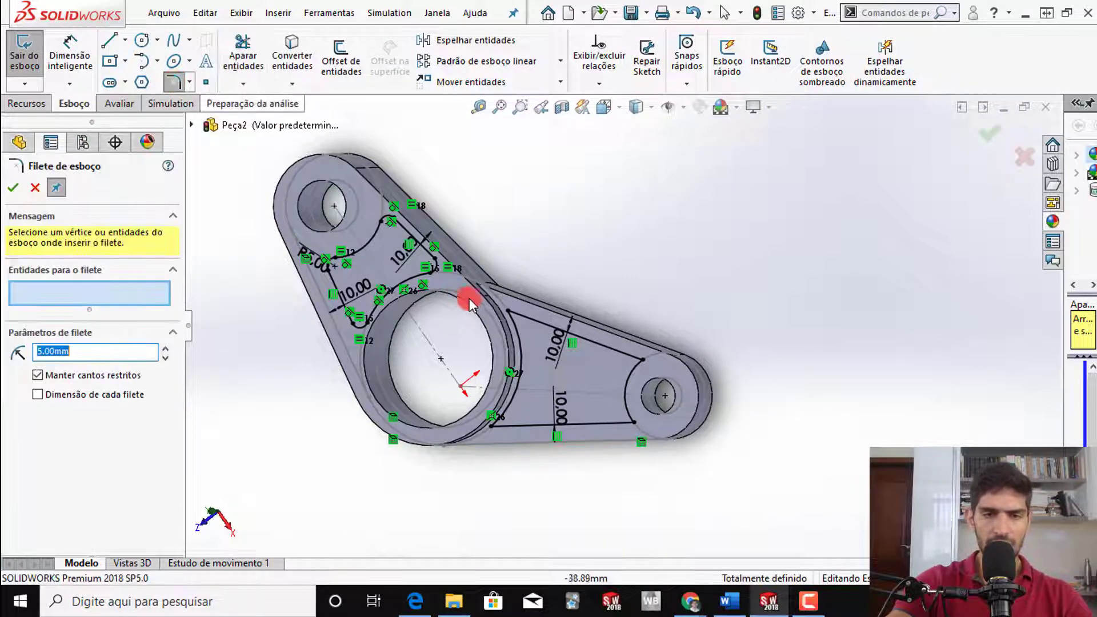
click(513, 316)
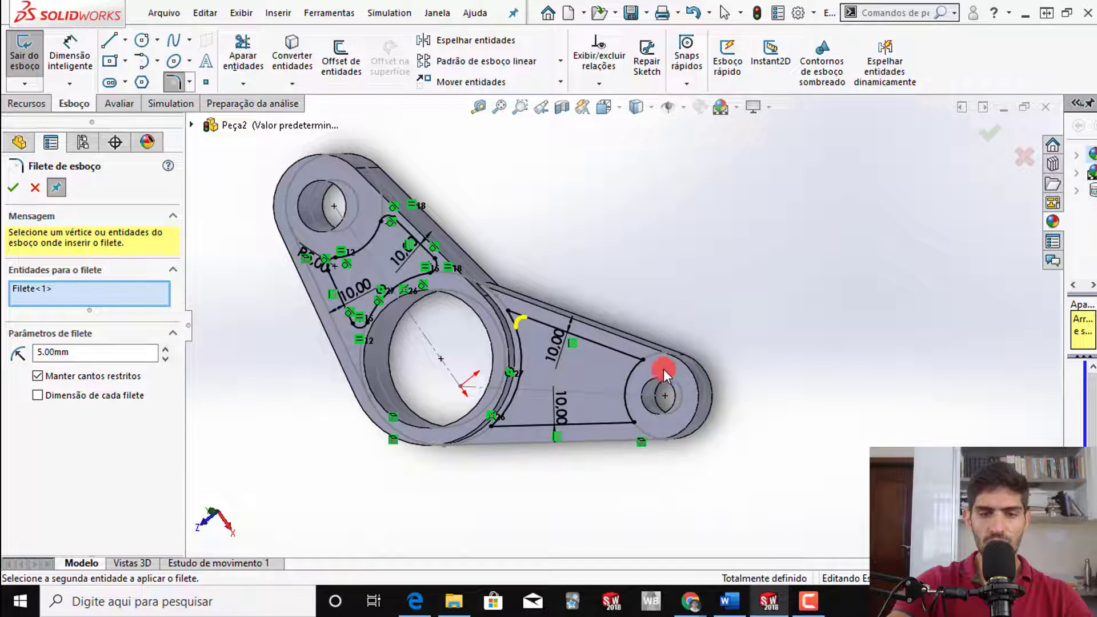
click(642, 361)
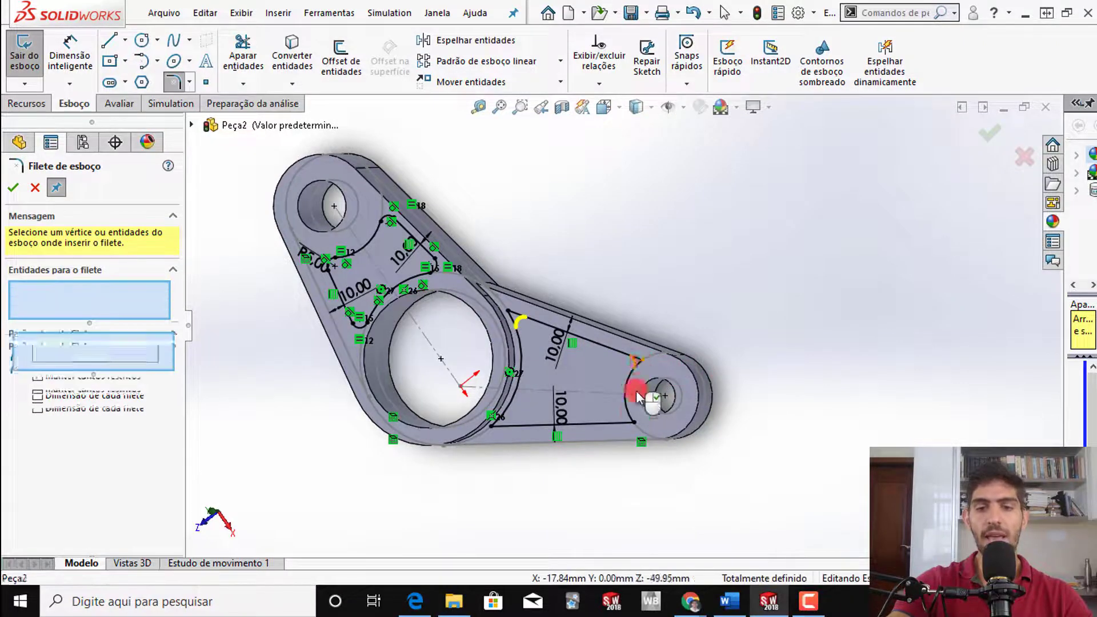
click(631, 428)
click(493, 427)
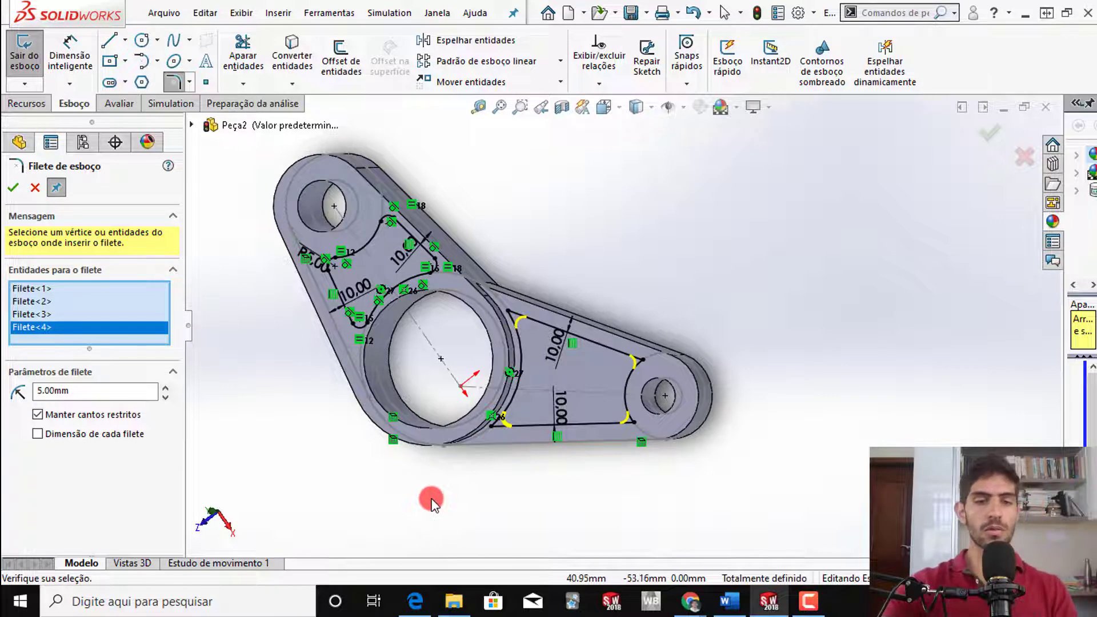
click(991, 131)
mouse_move(660, 434)
middle_down()
mouse_move(683, 331)
mouse_move(783, 335)
mouse_move(715, 384)
mouse_move(680, 361)
mouse_move(715, 401)
mouse_move(526, 465)
mouse_move(605, 375)
mouse_move(594, 421)
middle_up()
scroll(589, 429, down, 2)
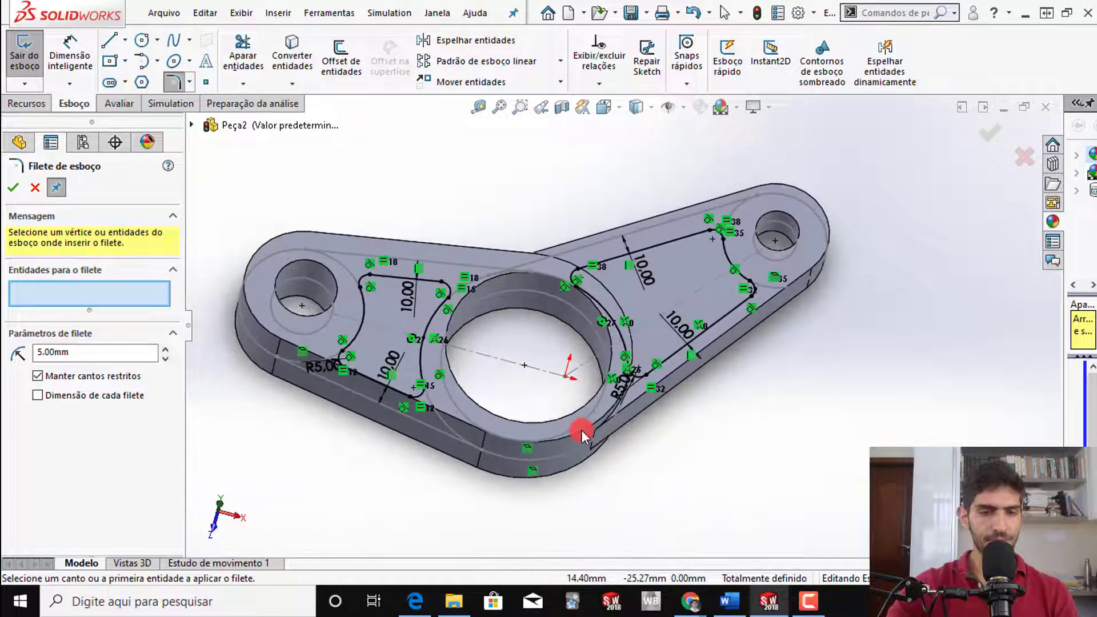
click(20, 188)
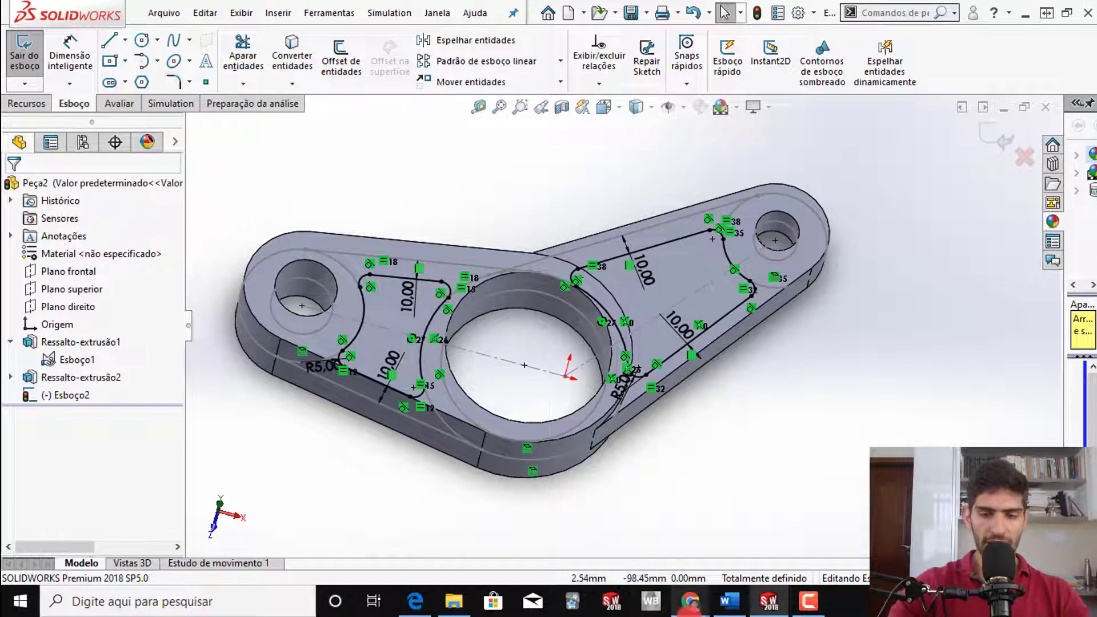
- View the part from the front to check where the pocket sketch lies within the arm thickness
mouse_move(721, 609)
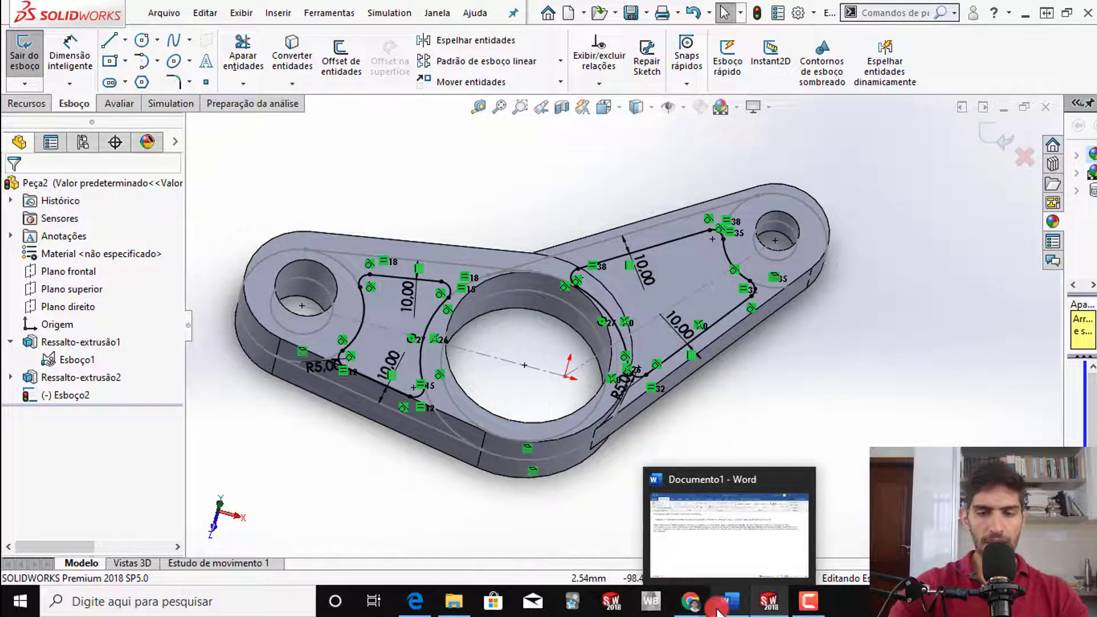
key(space)
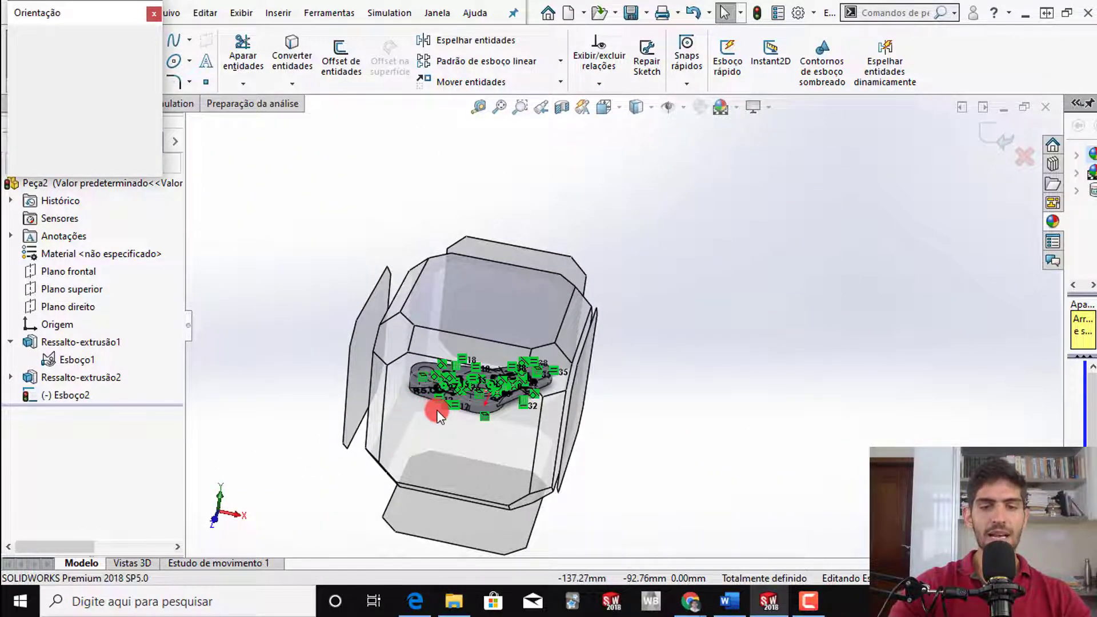
click(436, 410)
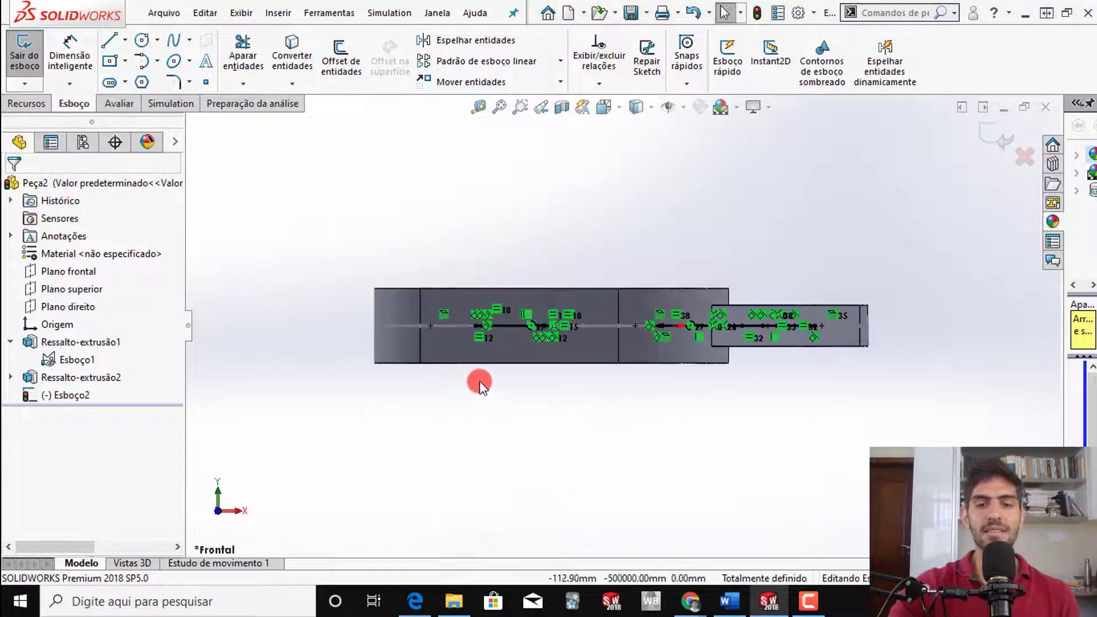
scroll(537, 333, down, 3)
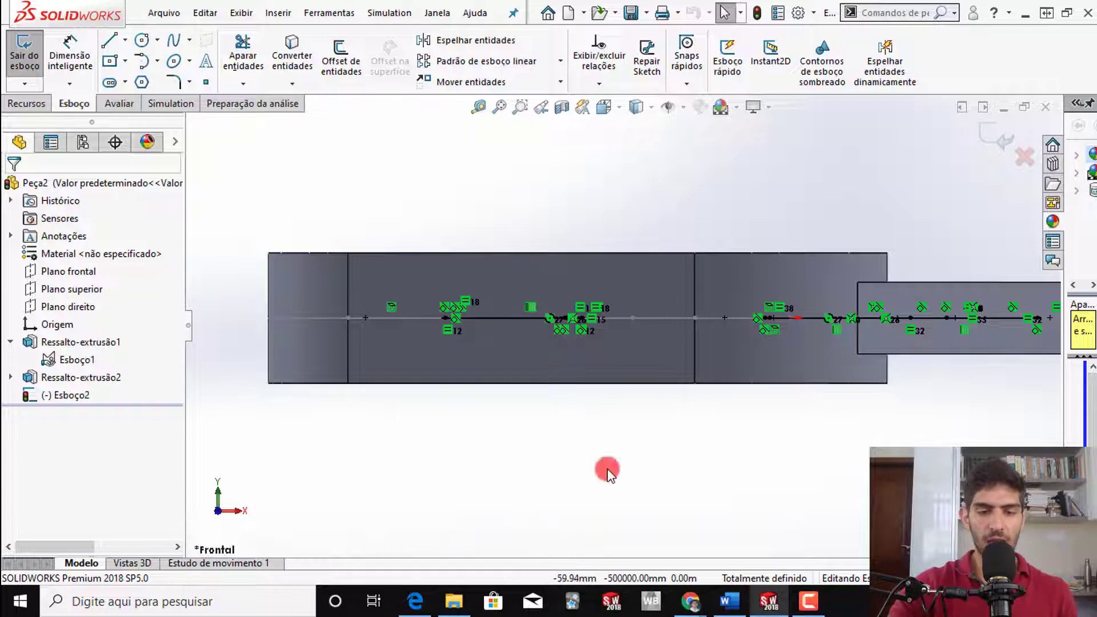
- Switch to the reference drawing PDF in Edge and erase the red pen marks over the arm pockets in the plan view
click(428, 605)
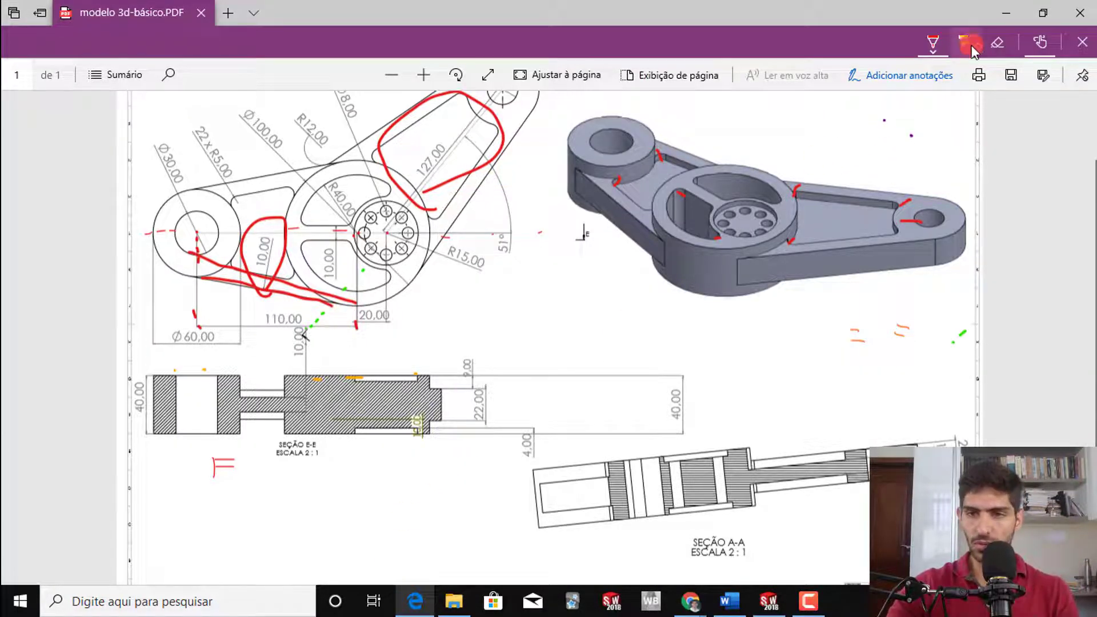
click(998, 42)
drag(301, 228, 472, 151)
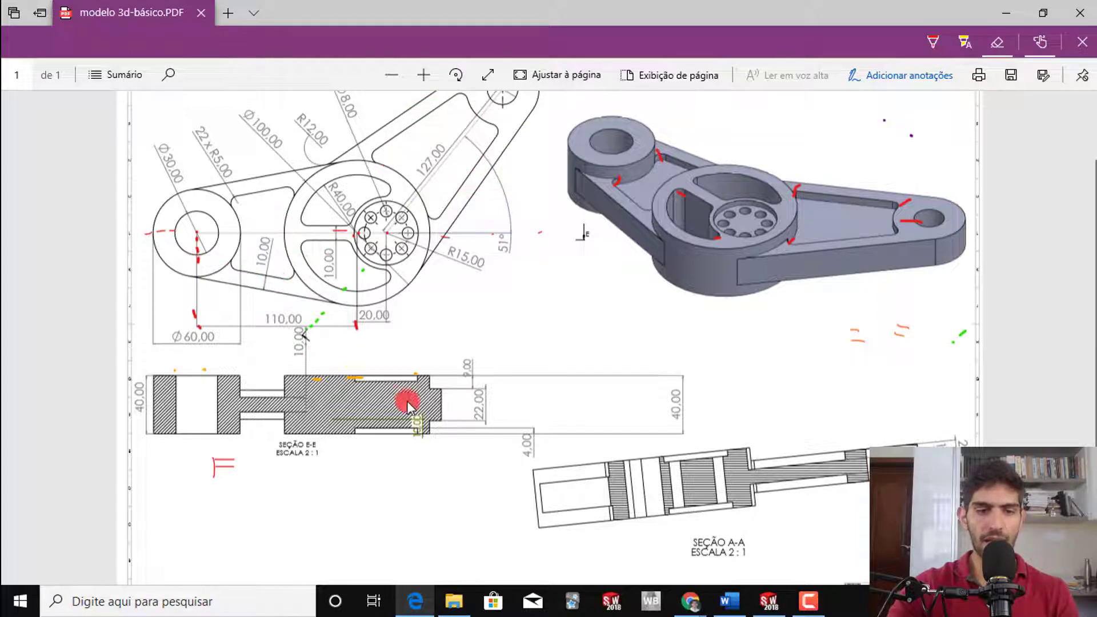
- Mark the arm web, the centre line and the 10.00 web thickness dimension in red on section E-E
click(936, 44)
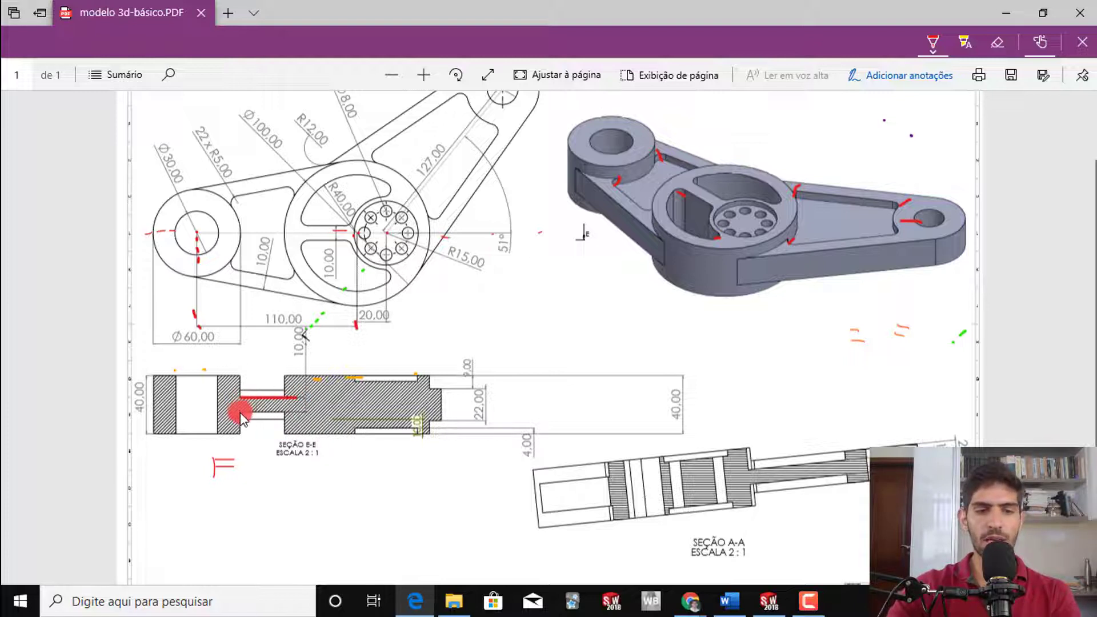
mouse_move(296, 372)
mouse_down()
mouse_move(289, 350)
mouse_move(306, 374)
mouse_up()
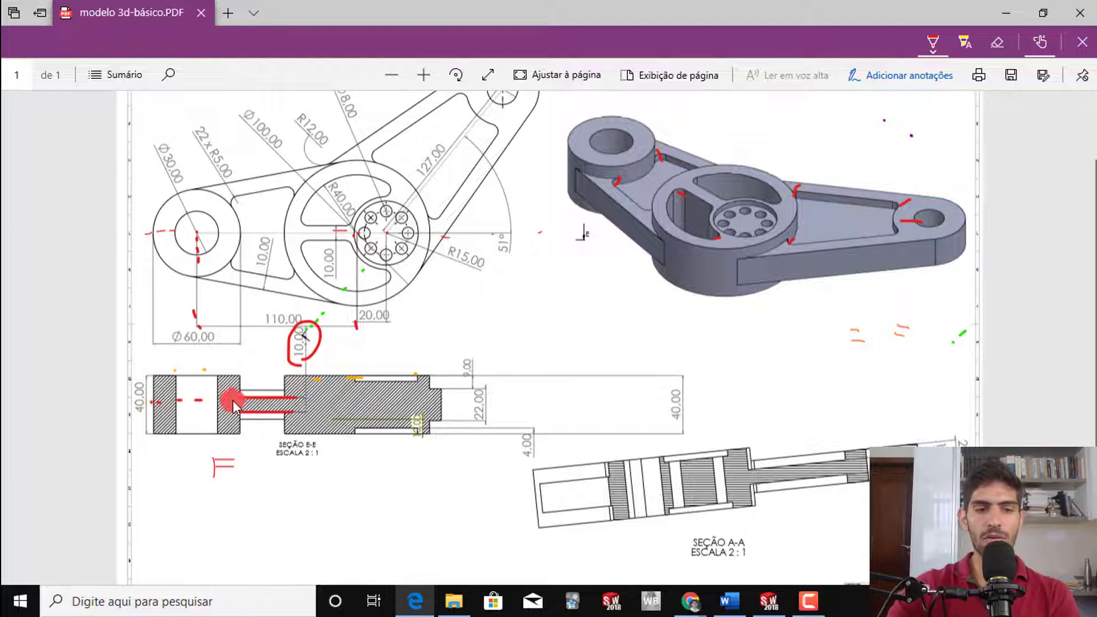
drag(284, 413, 454, 414)
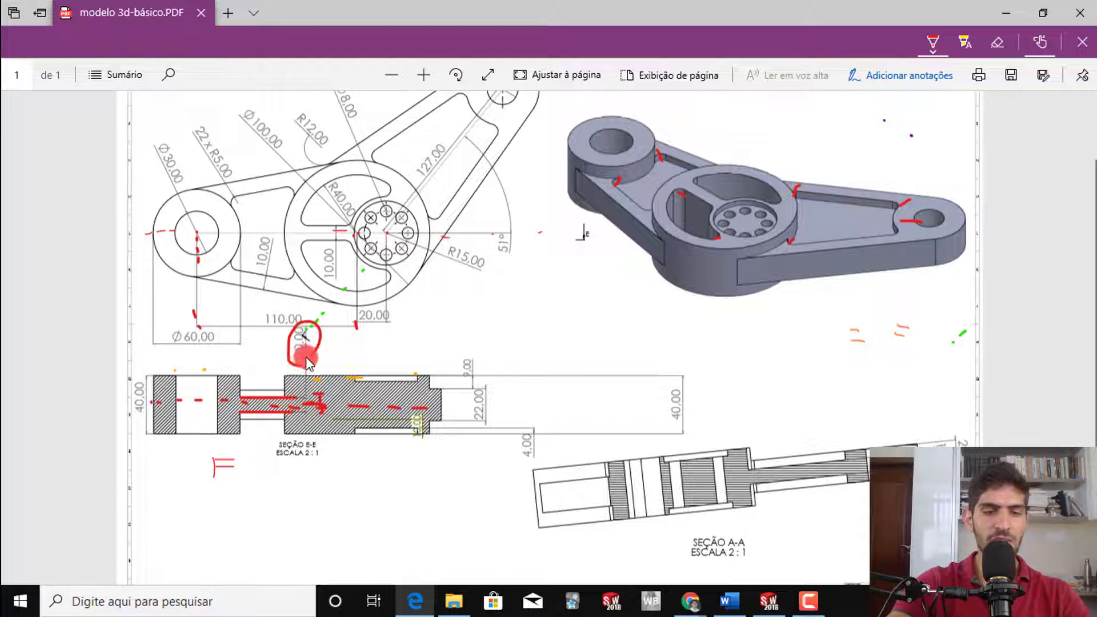
drag(282, 342, 303, 340)
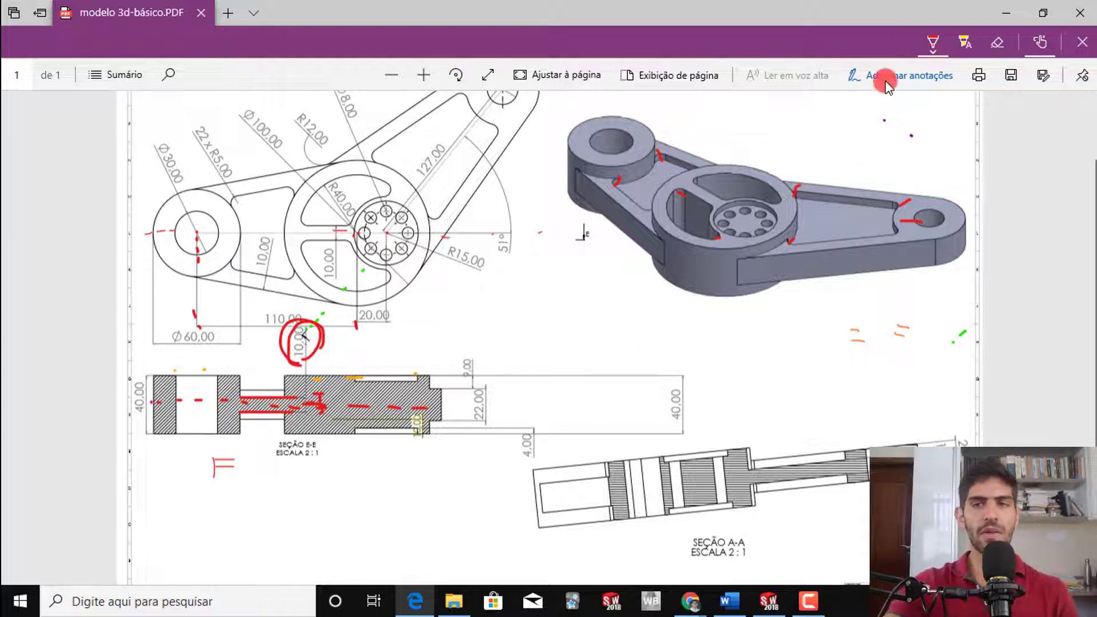
click(1000, 13)
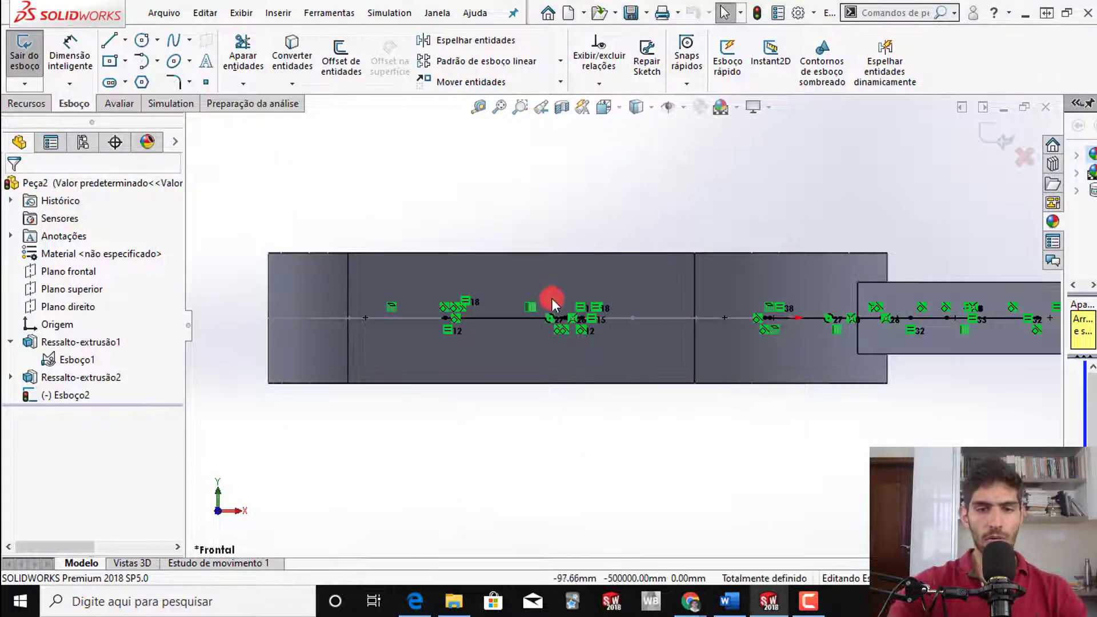
- Begin an Extruded Cut on the short arm's pocket region with the direction reversed to cut upward
middle_drag(572, 275, 557, 371)
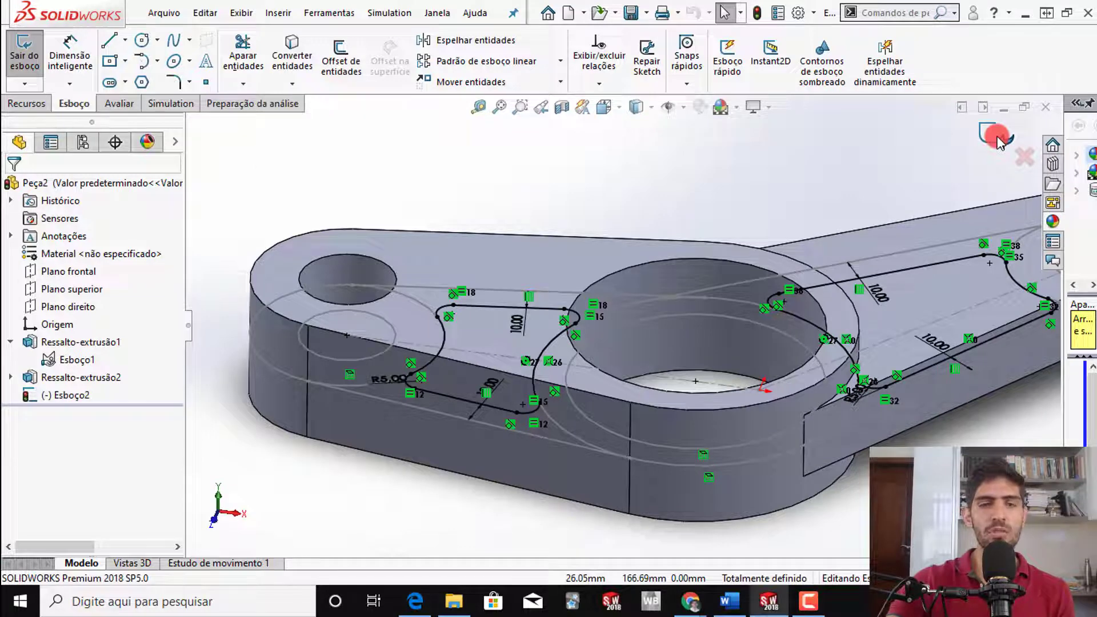
click(14, 62)
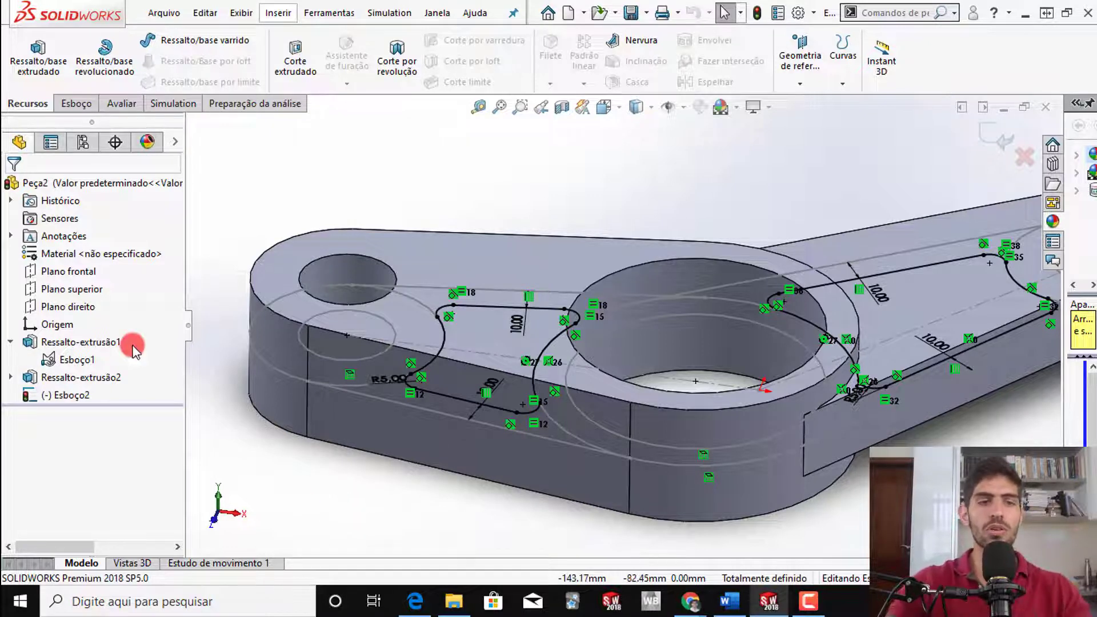
click(294, 57)
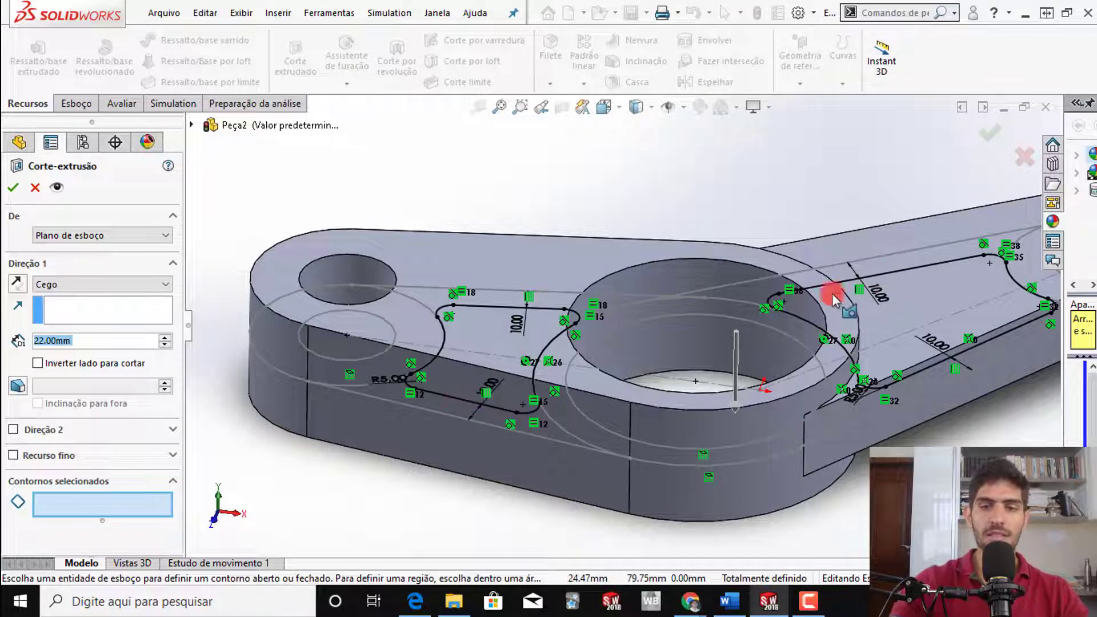
scroll(675, 433, up, 2)
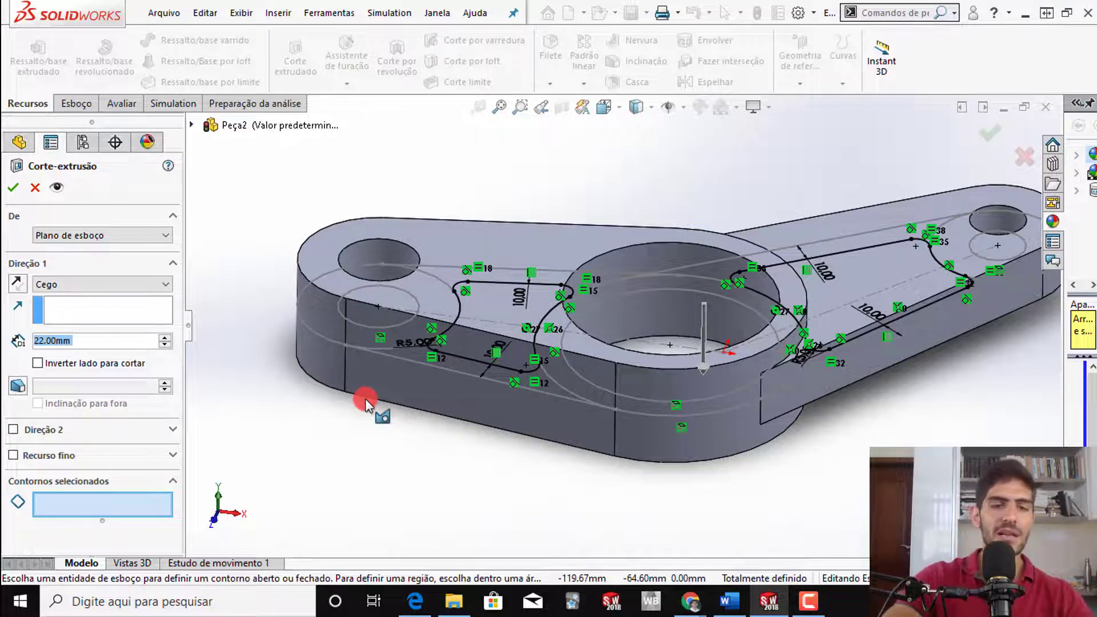
click(464, 353)
mouse_move(499, 411)
middle_down()
mouse_move(524, 359)
mouse_move(483, 368)
middle_up()
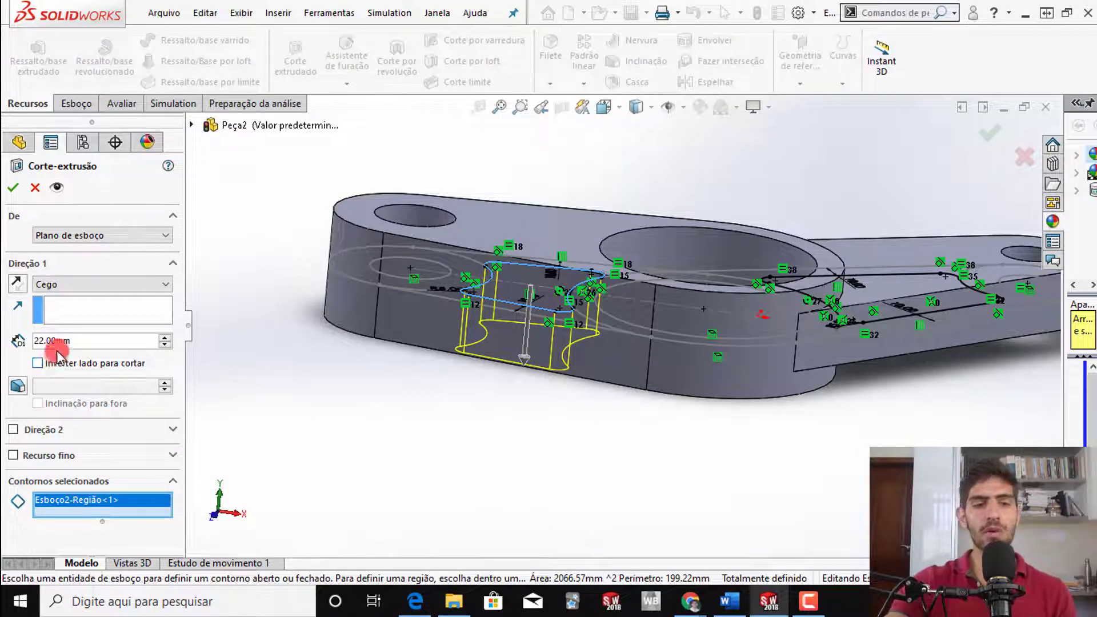
click(17, 284)
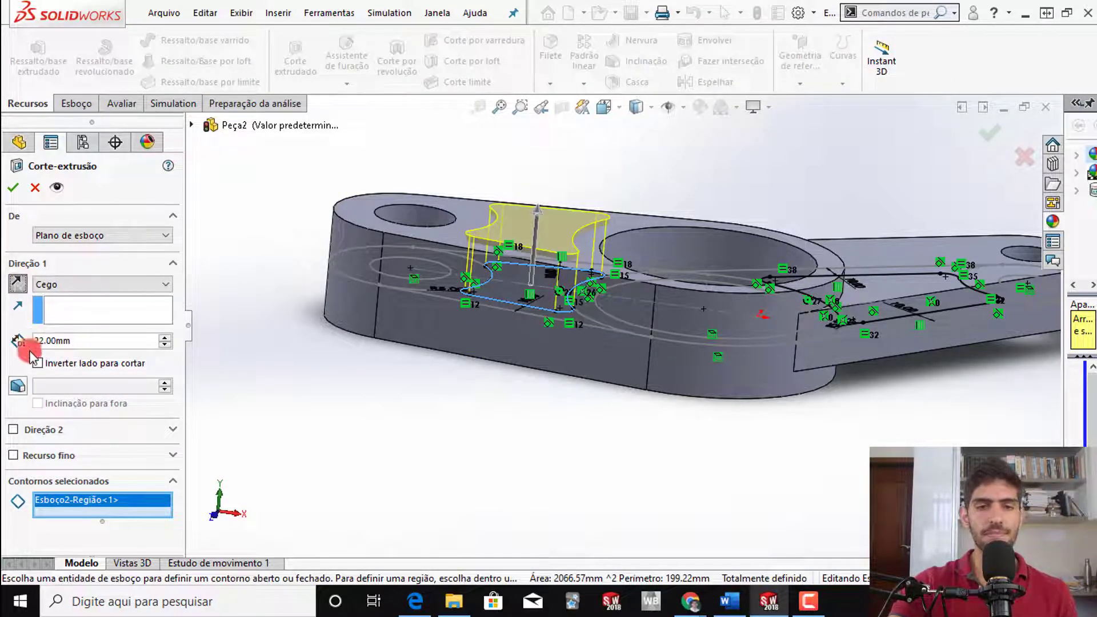
click(125, 285)
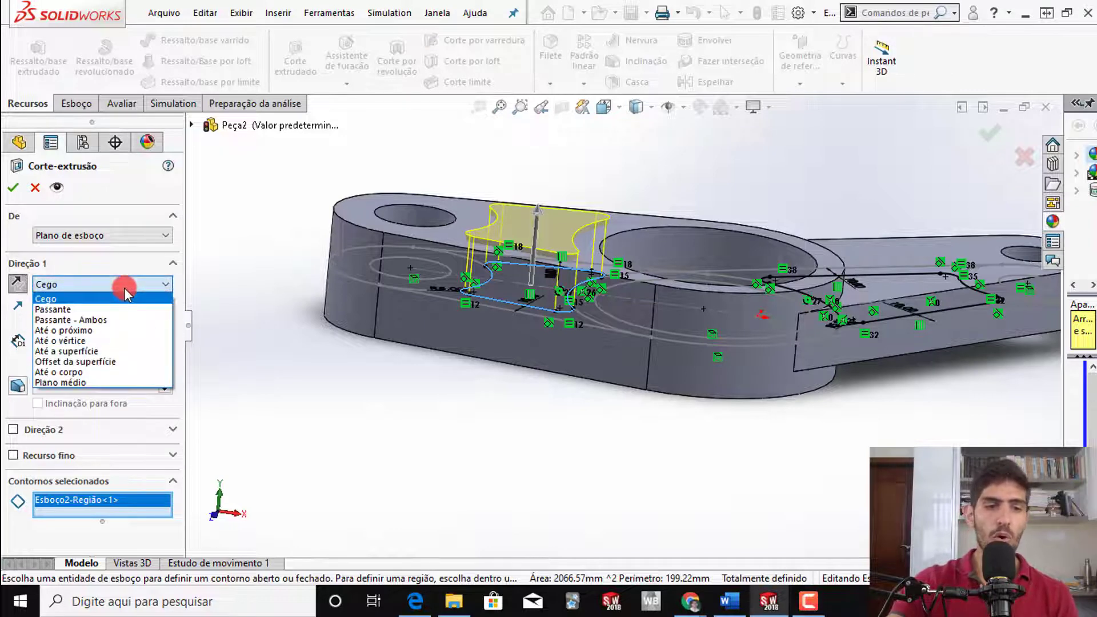
click(107, 310)
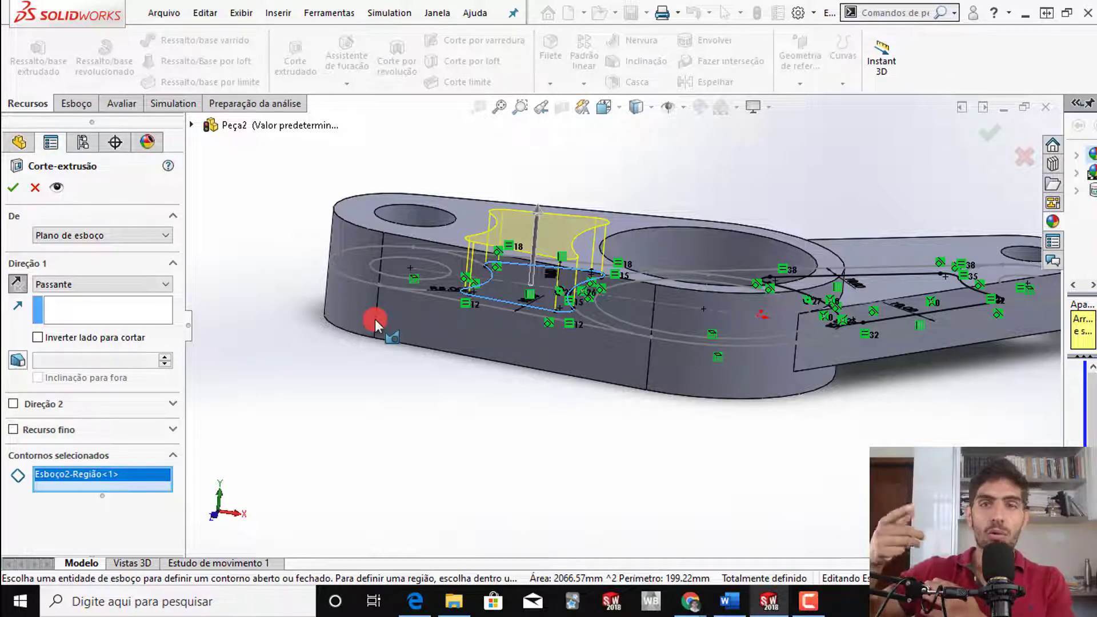
click(165, 284)
click(152, 300)
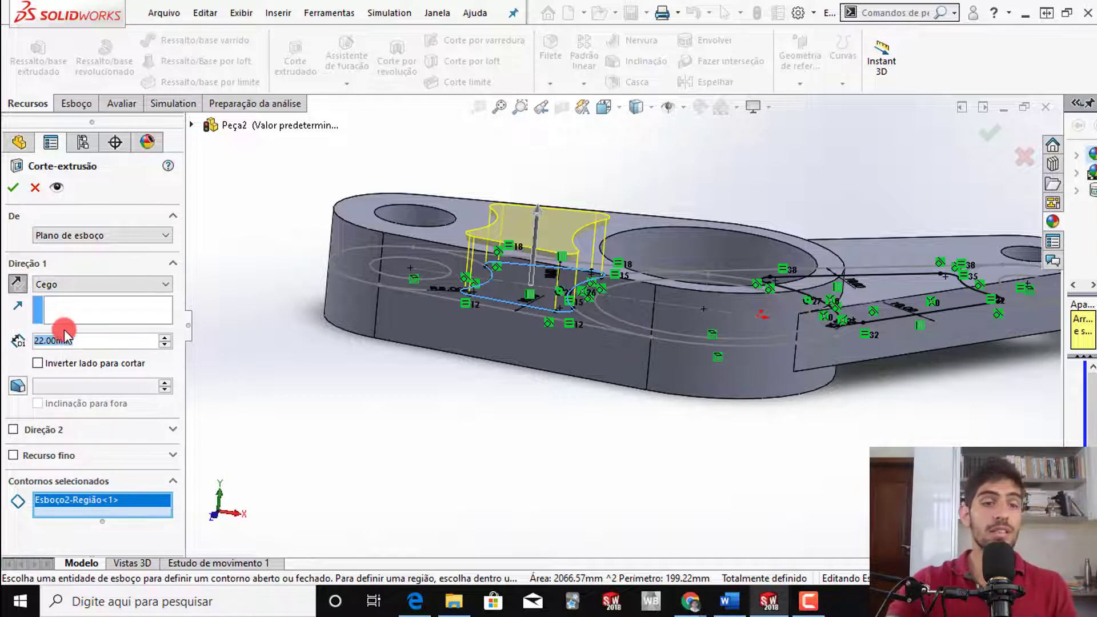
- Set the cut's end condition to Through All (Passante) and start it at a 5 mm offset from the sketch plane
click(139, 283)
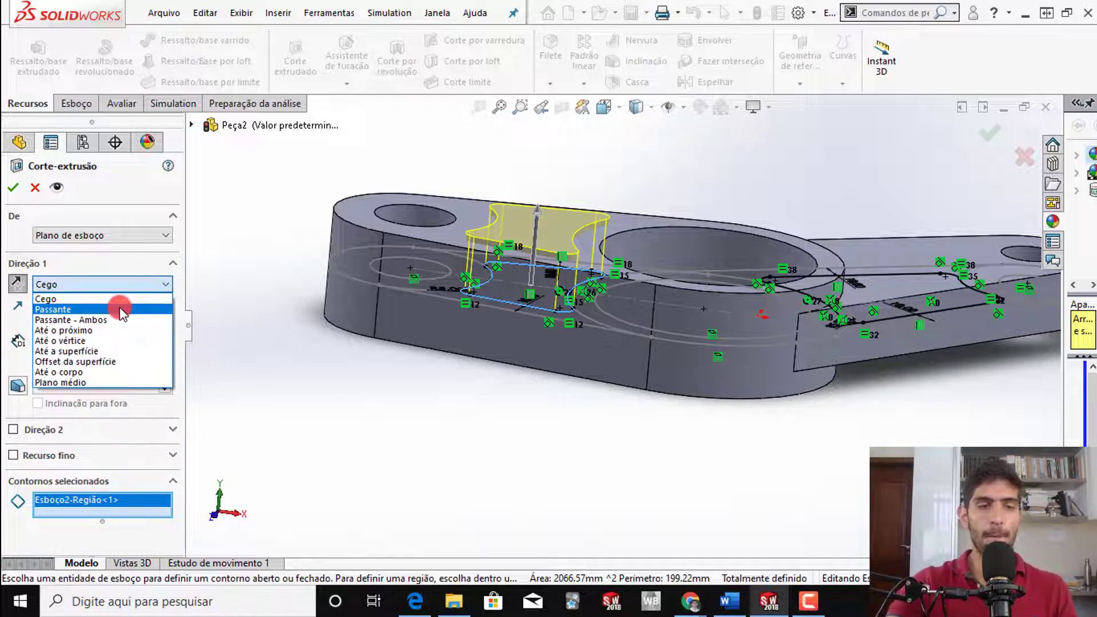
click(121, 309)
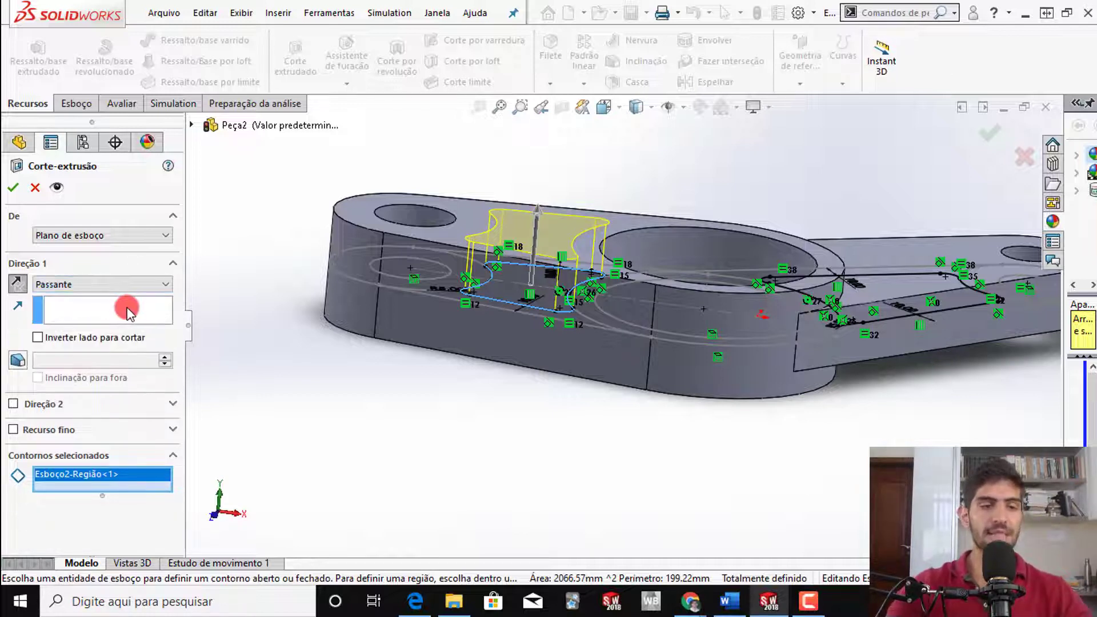
click(164, 238)
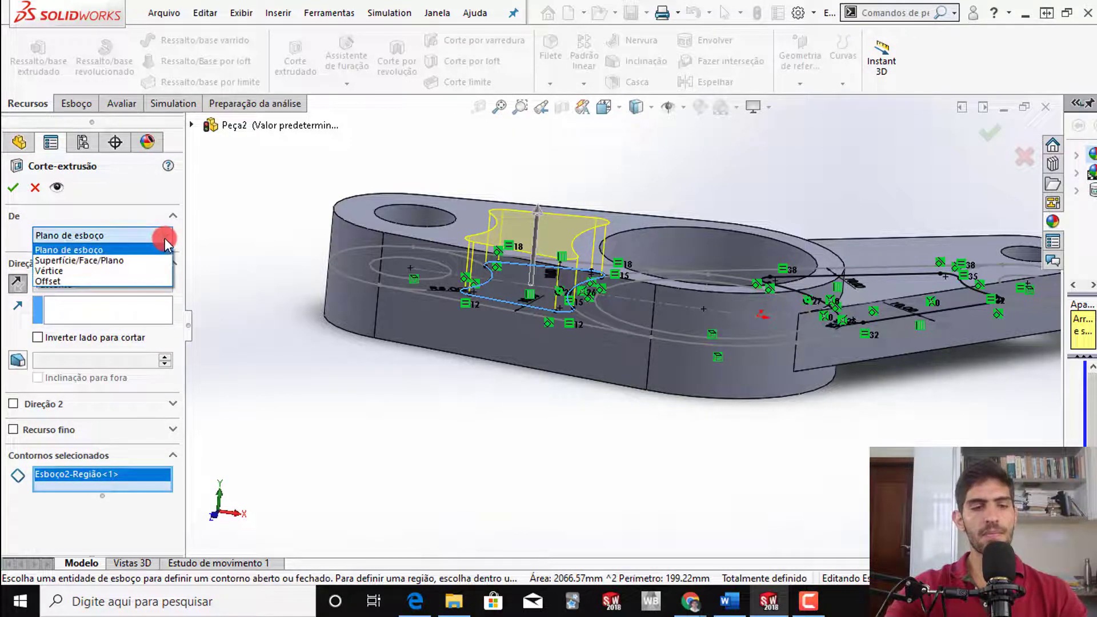
click(117, 282)
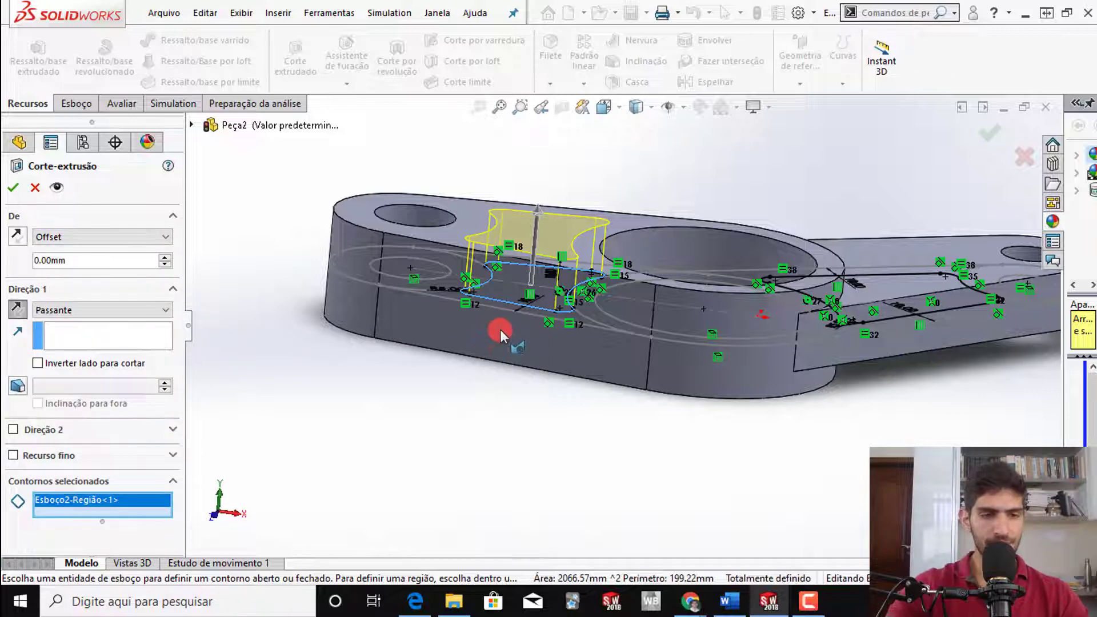
middle_drag(500, 329, 506, 287)
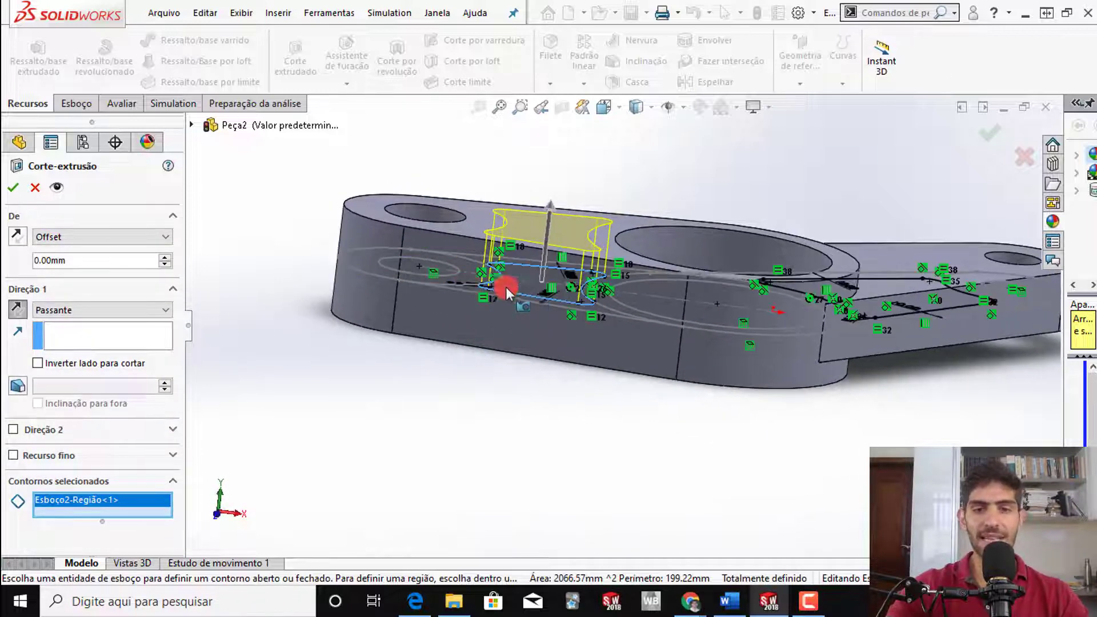
drag(74, 262, 9, 262)
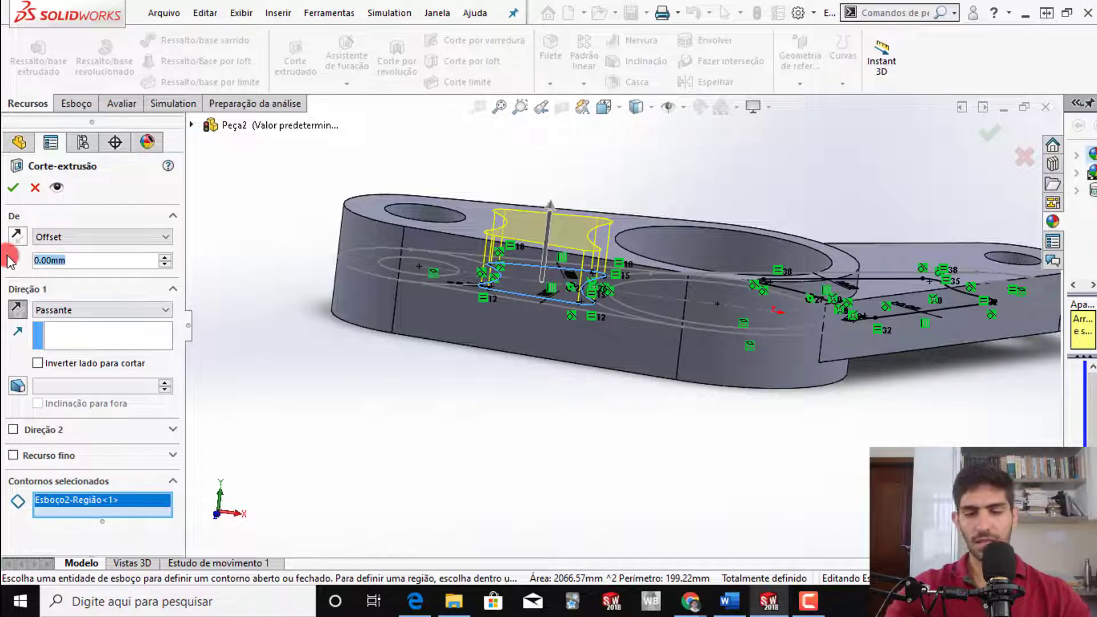
text(5)
click(540, 294)
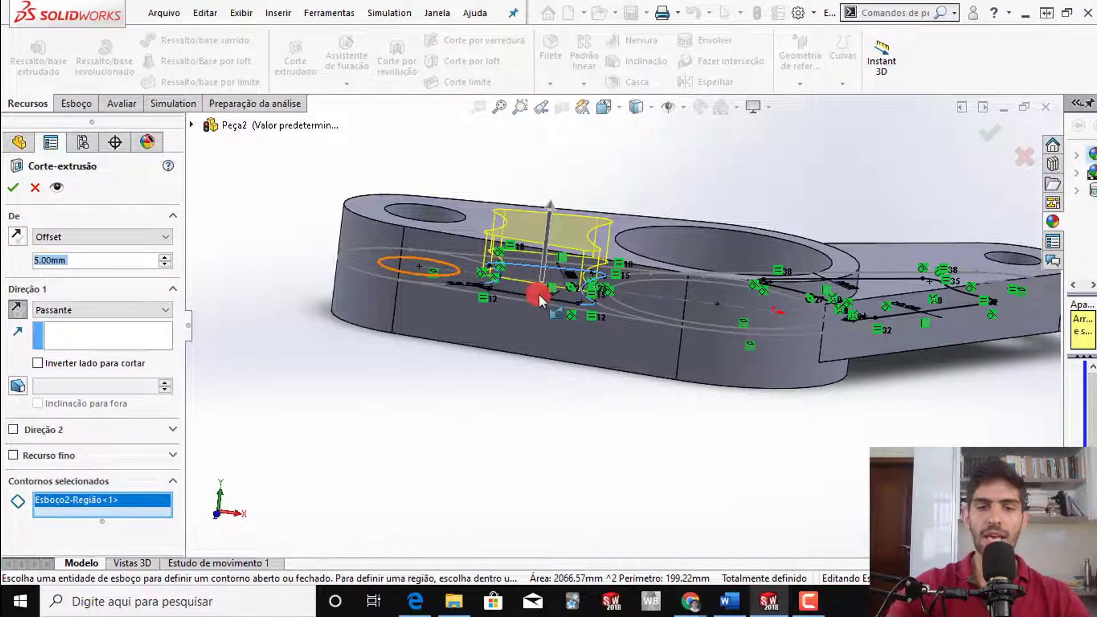
- Apply the offset Through All cut to the short arm and check the resulting pocket
middle_drag(539, 294, 513, 259)
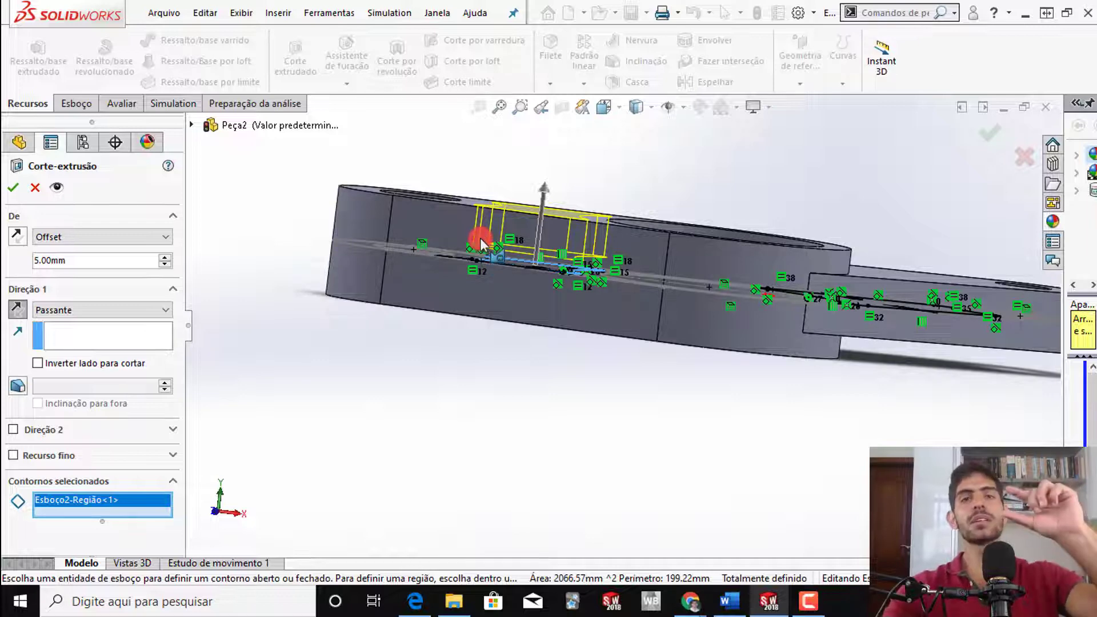
click(13, 188)
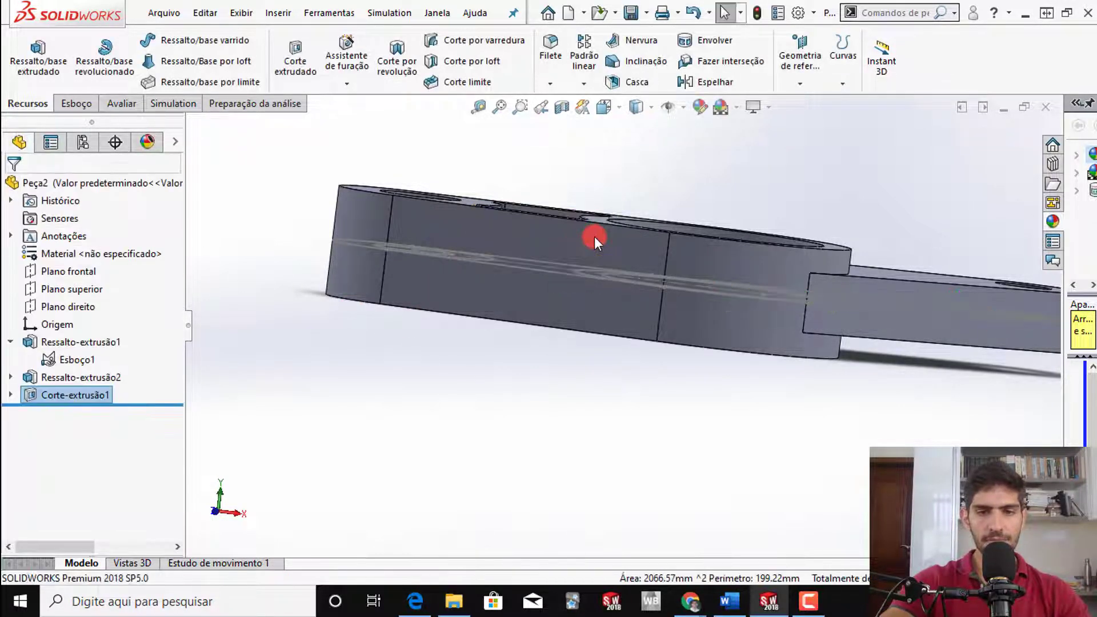
middle_drag(590, 276, 569, 350)
scroll(697, 360, up, 2)
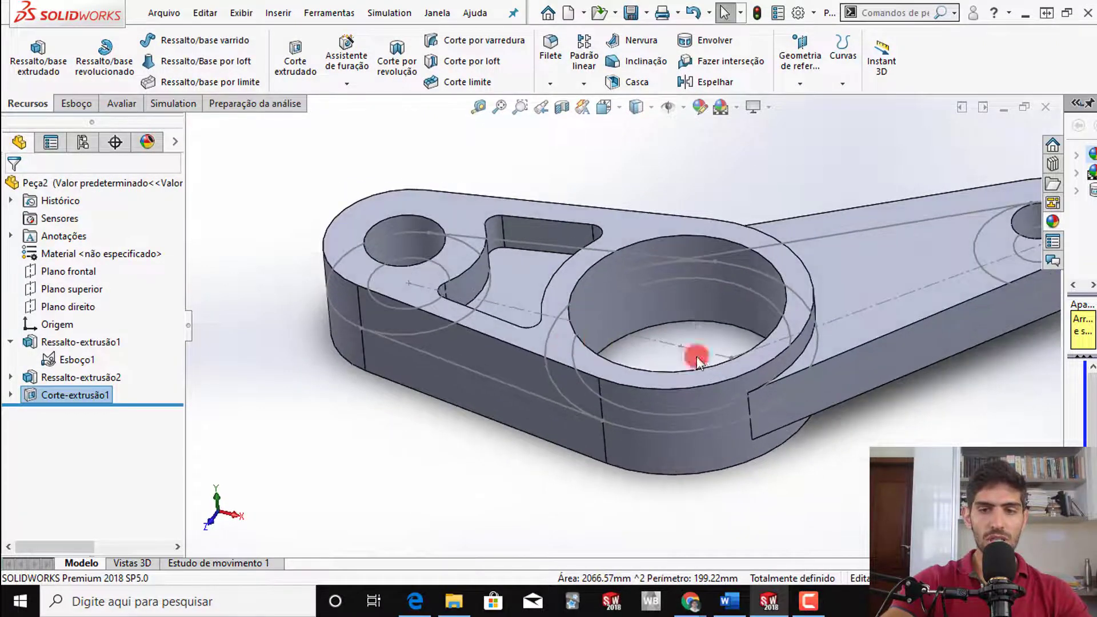
scroll(888, 335, up, 4)
scroll(828, 294, down, 4)
scroll(716, 354, up, 3)
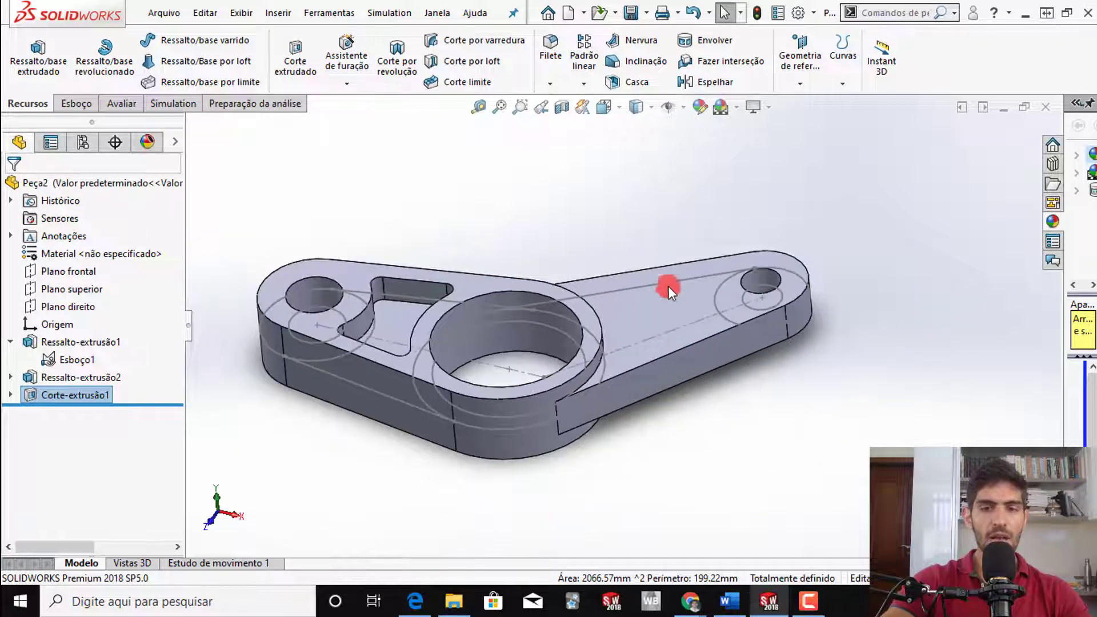
middle_drag(665, 294, 640, 377)
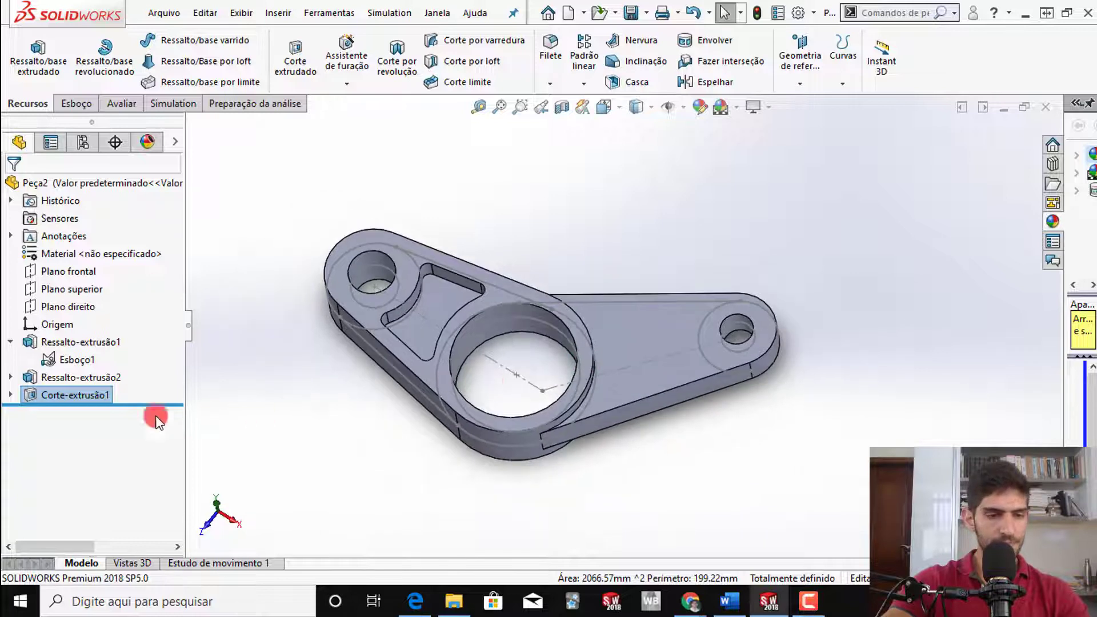
- Show the pocket sketch Esboço2 and start an Extruded Cut from its long arm pocket contour
click(11, 394)
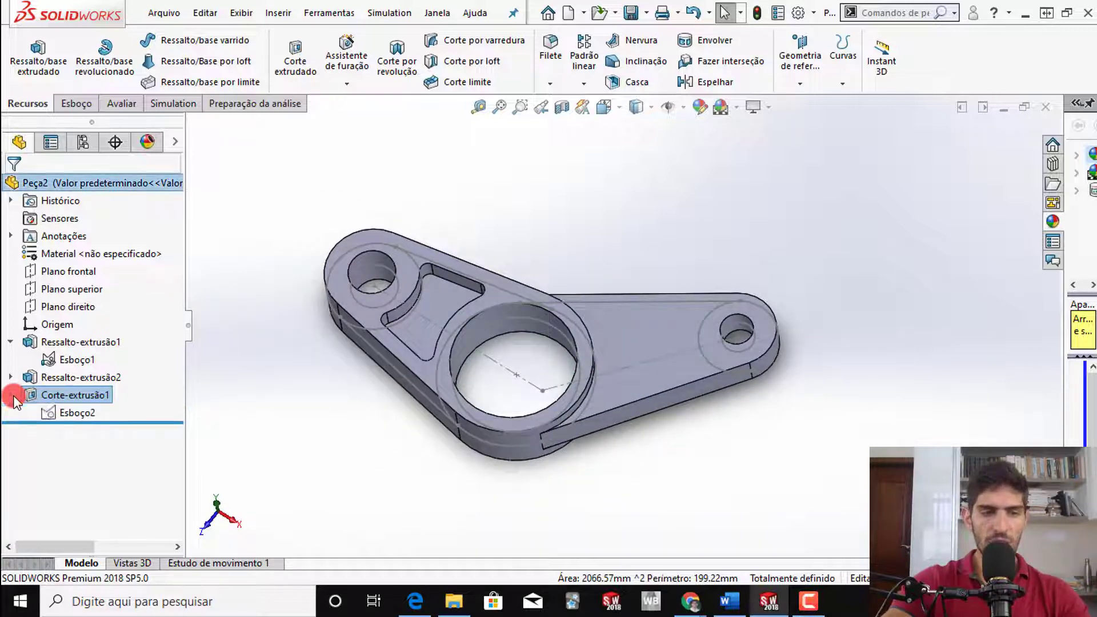
click(53, 410)
right_click(53, 412)
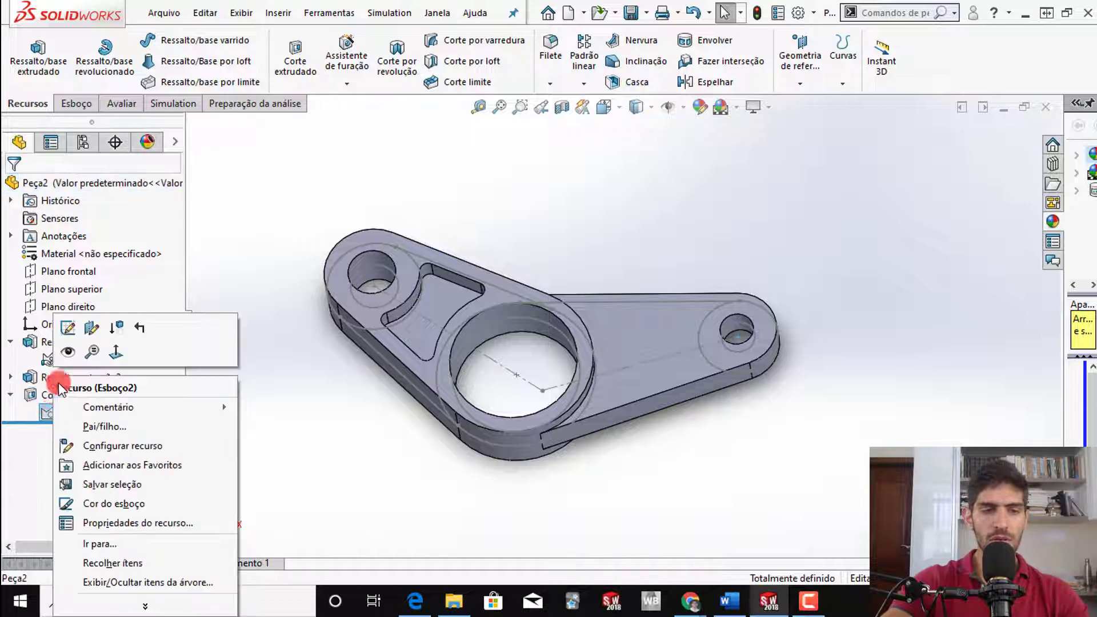
click(72, 354)
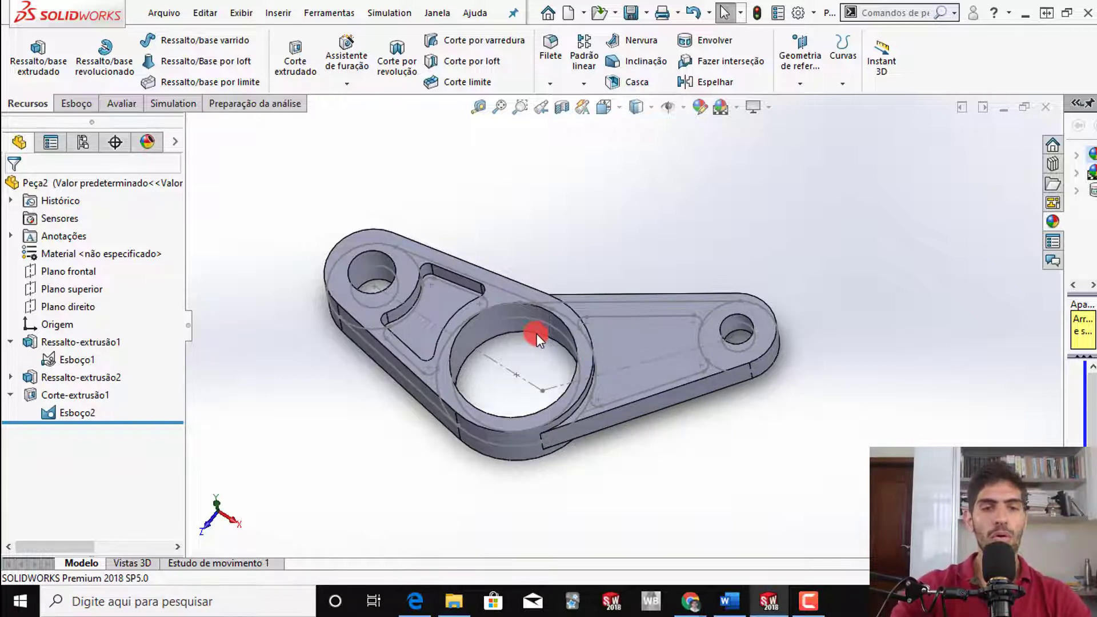
click(295, 60)
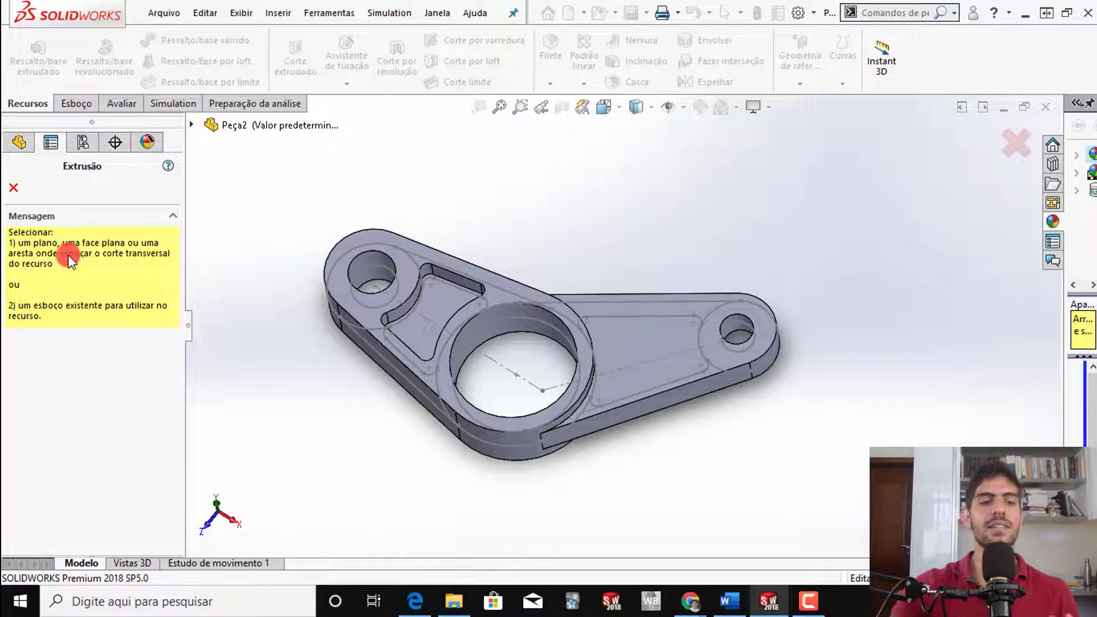
click(632, 317)
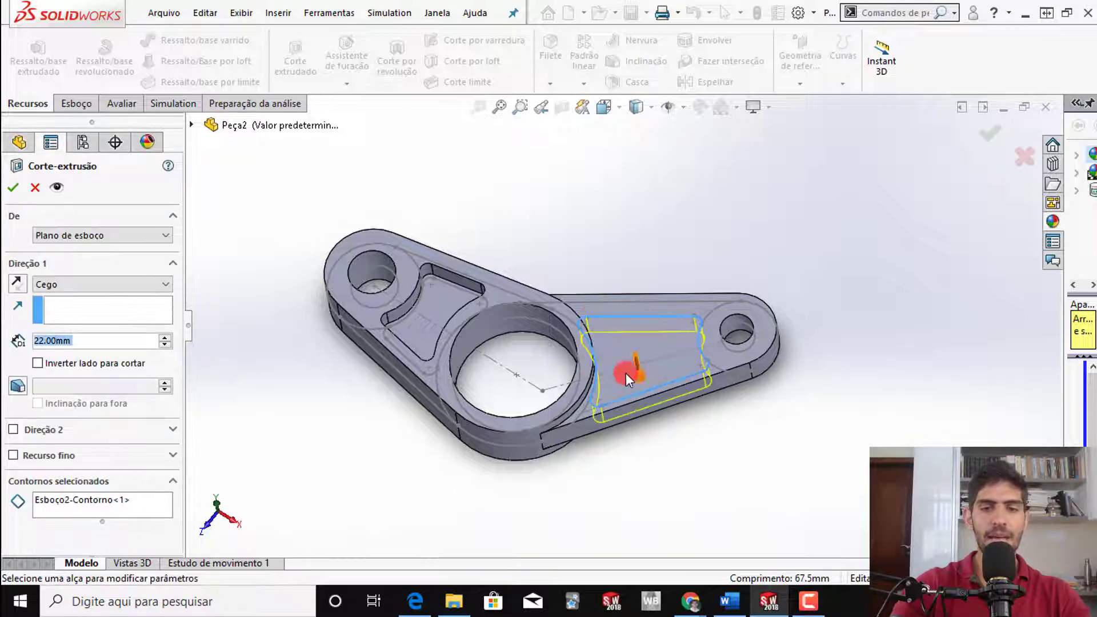
middle_drag(625, 372, 610, 272)
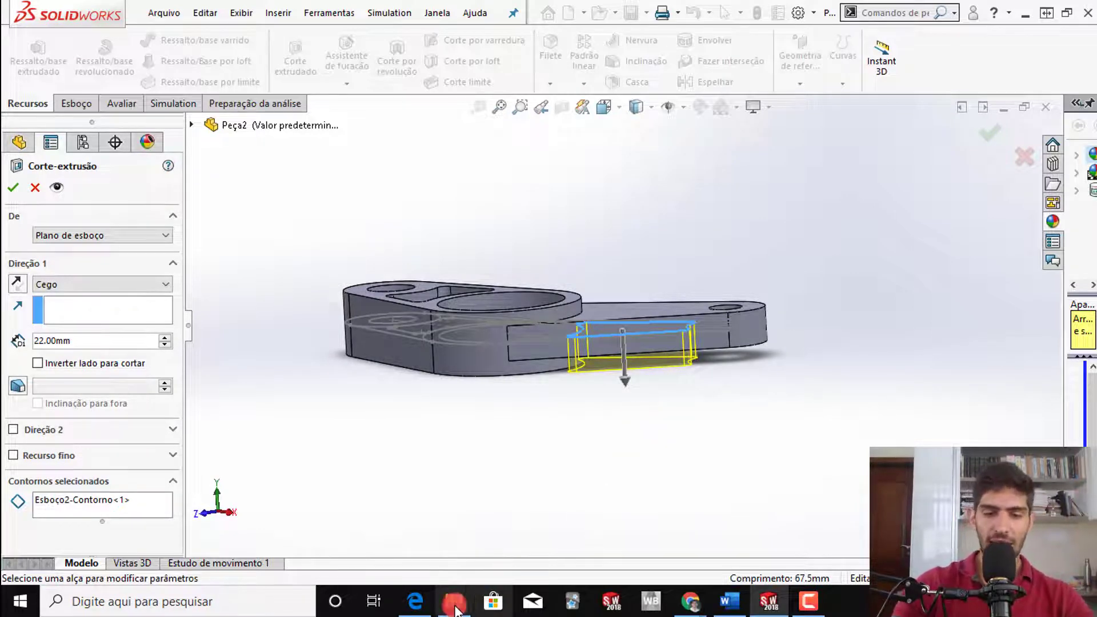
- Switch to the reference PDF in Edge, finish the red outline around the arm web on section A-A, and return to SolidWorks
click(415, 601)
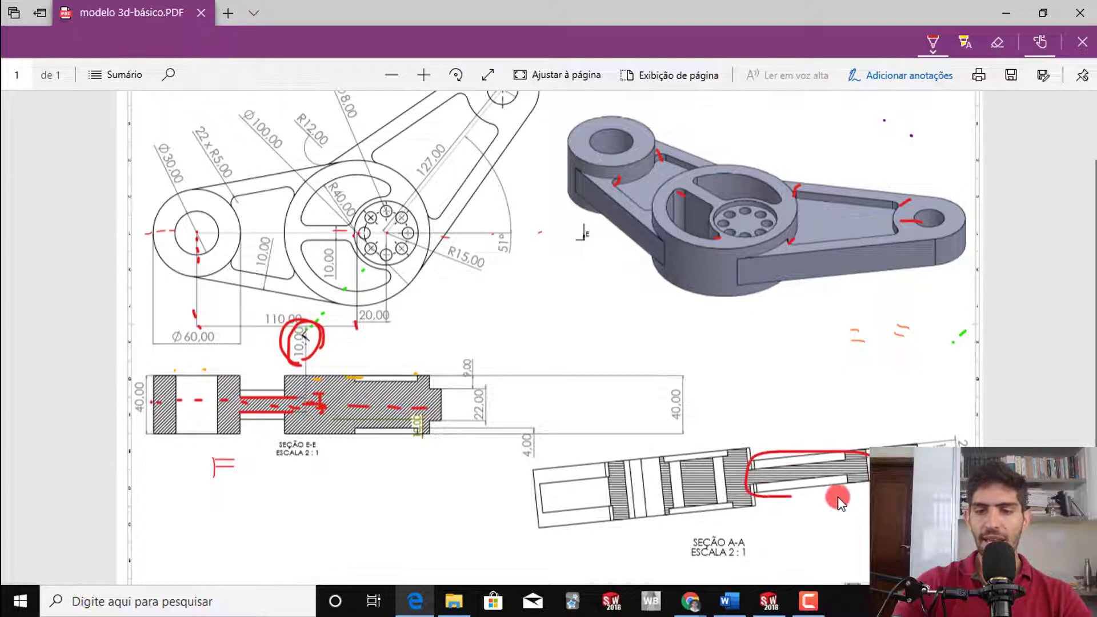
drag(838, 496, 869, 457)
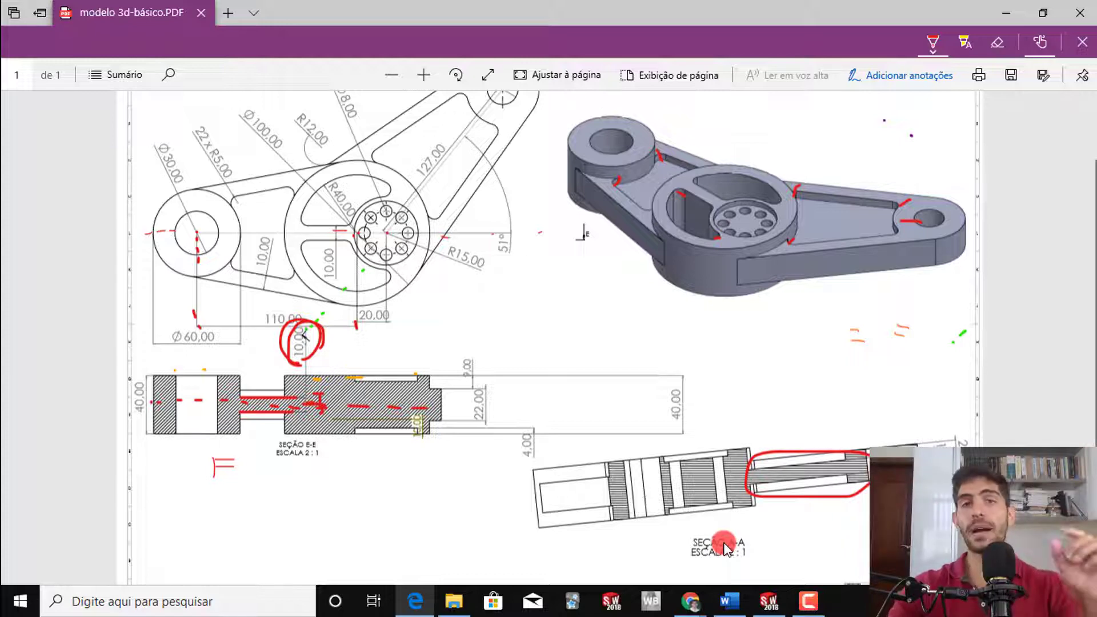
click(998, 13)
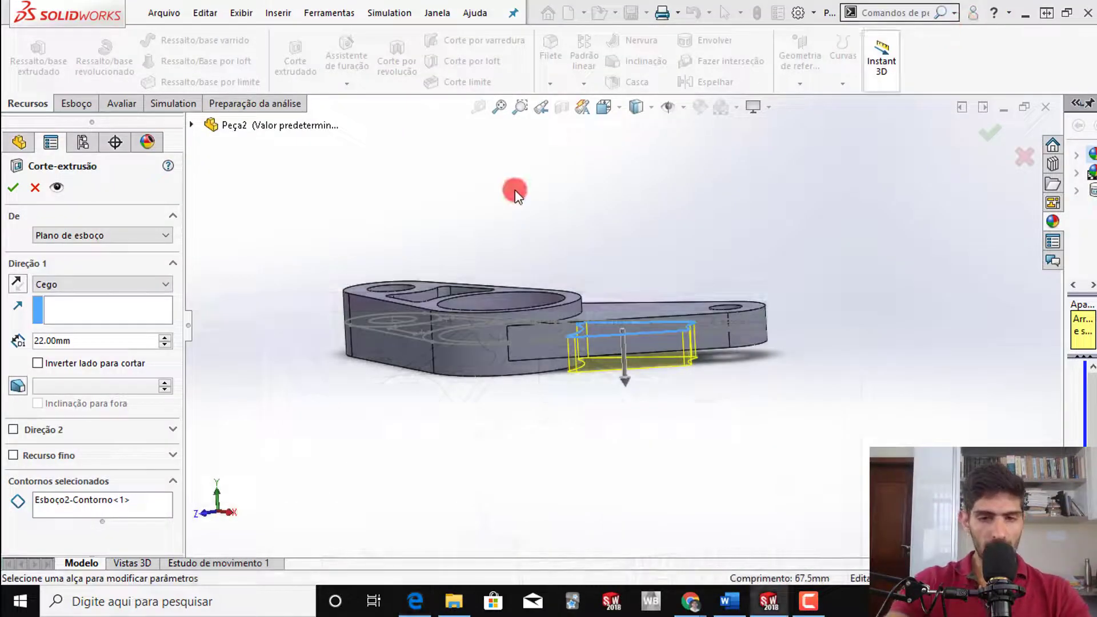
- Reverse the long arm's cut to run upward and start it at a 5 mm offset from the sketch plane
click(21, 286)
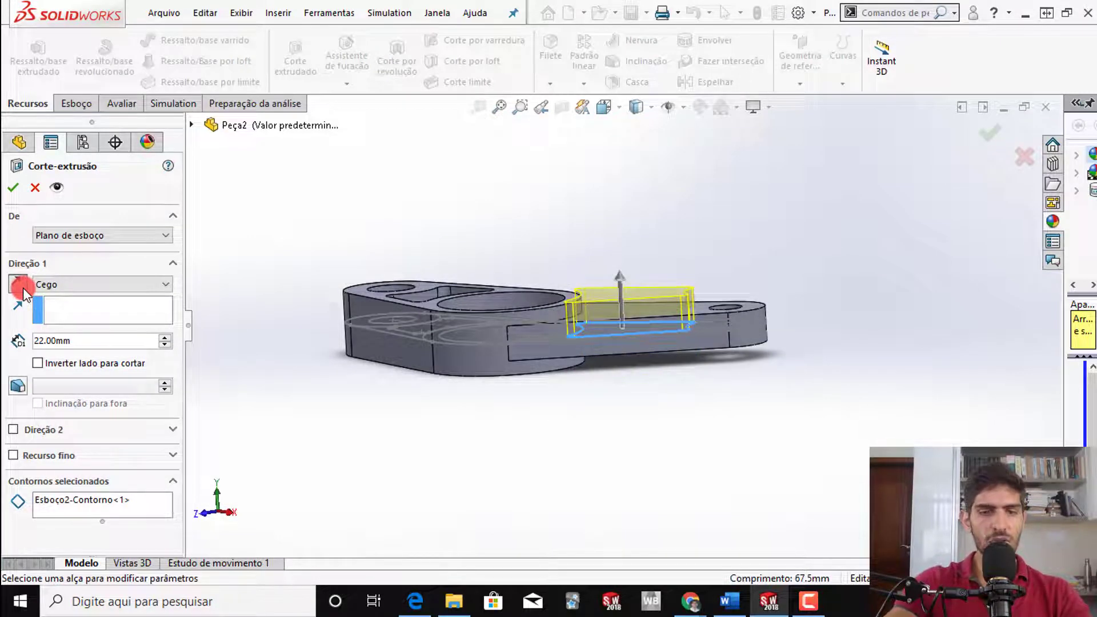
click(143, 235)
click(113, 286)
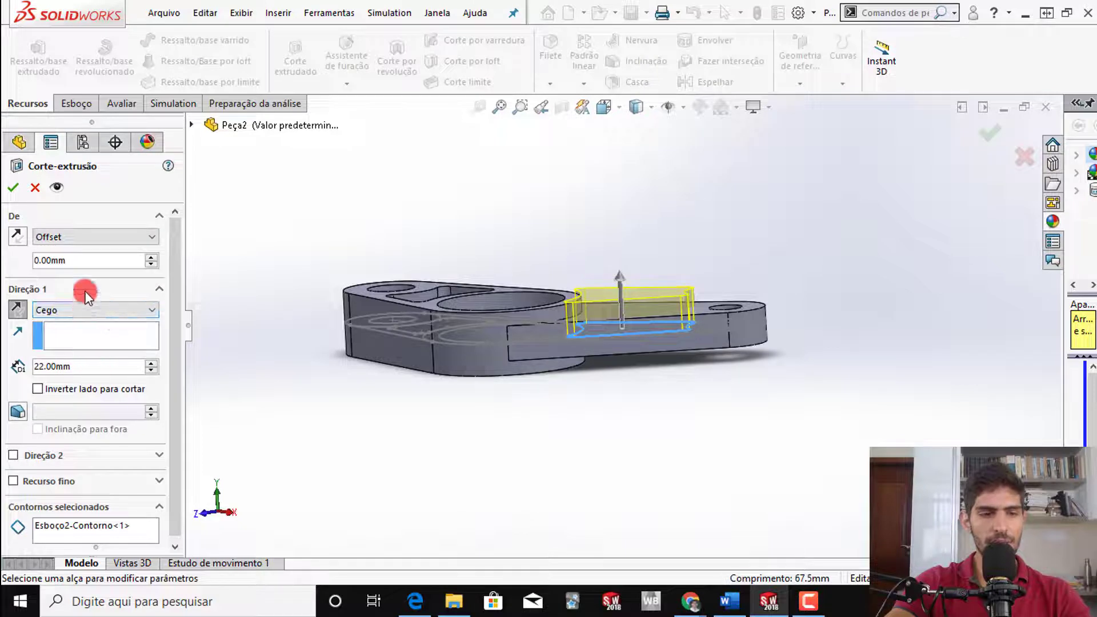
double_click(61, 261)
text(5)
key(Return)
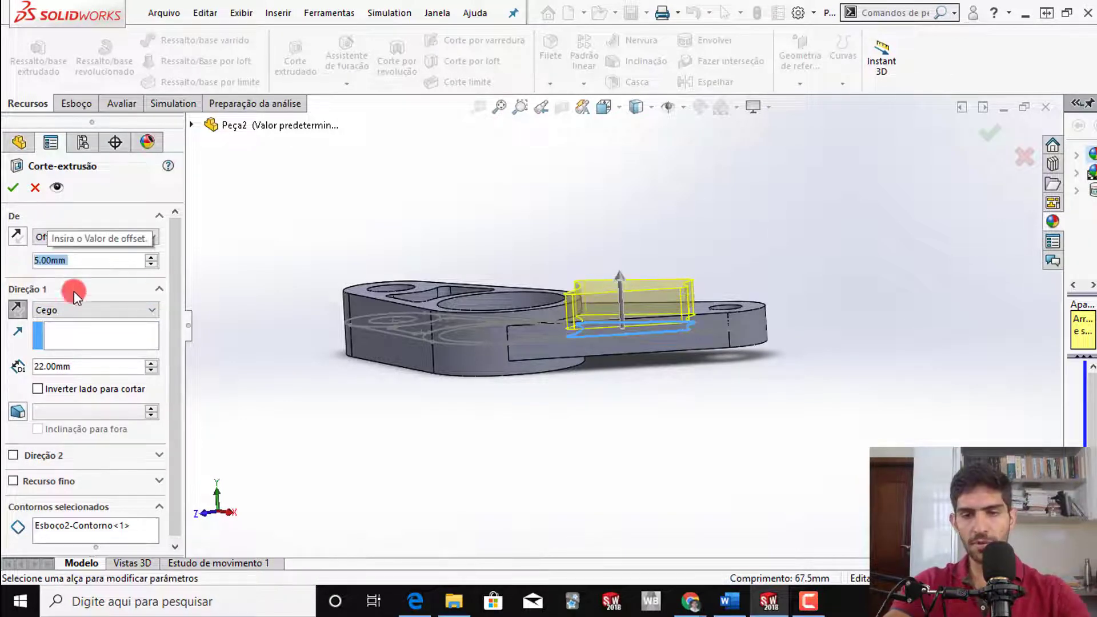
- Set the end condition to Through All (Passante) and apply the long arm's pocket cut
middle_drag(532, 312, 435, 311)
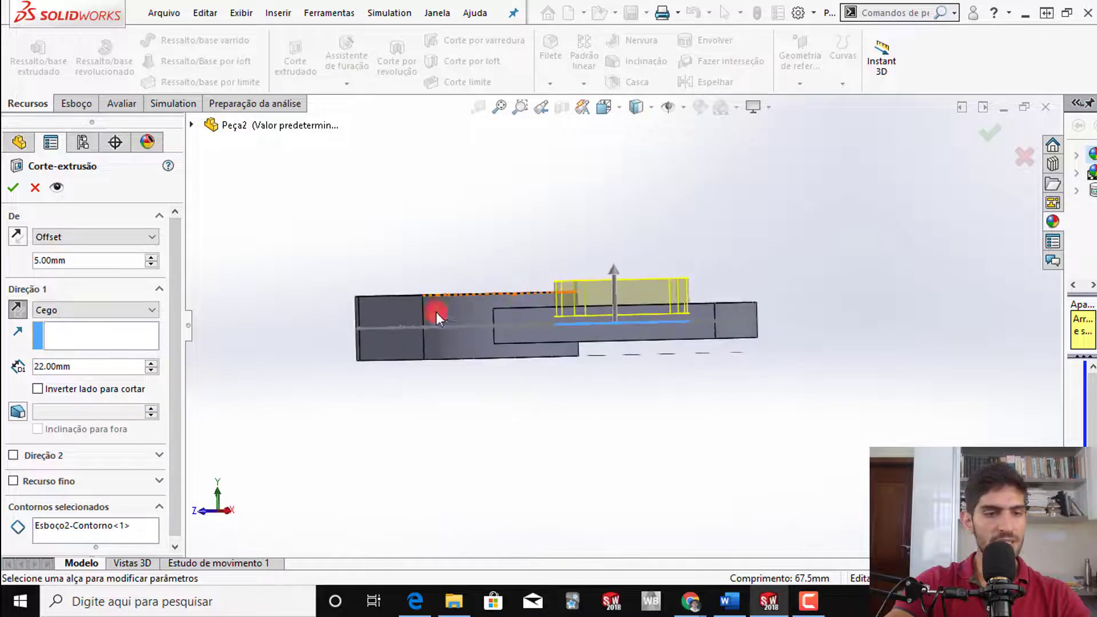
click(143, 313)
click(143, 331)
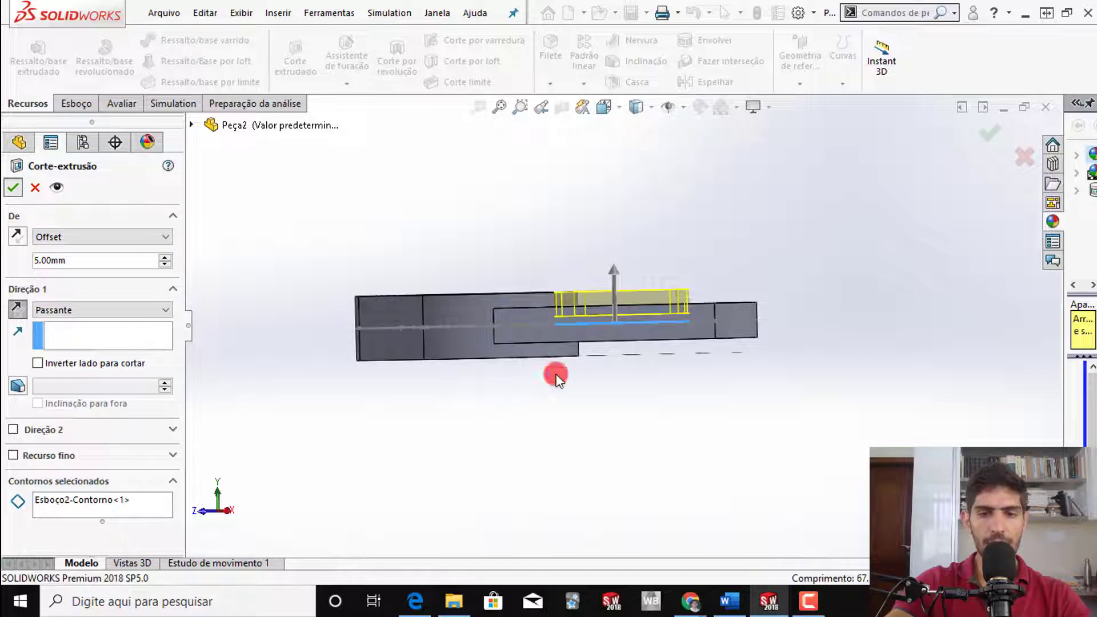
key(Return)
middle_drag(588, 343, 622, 466)
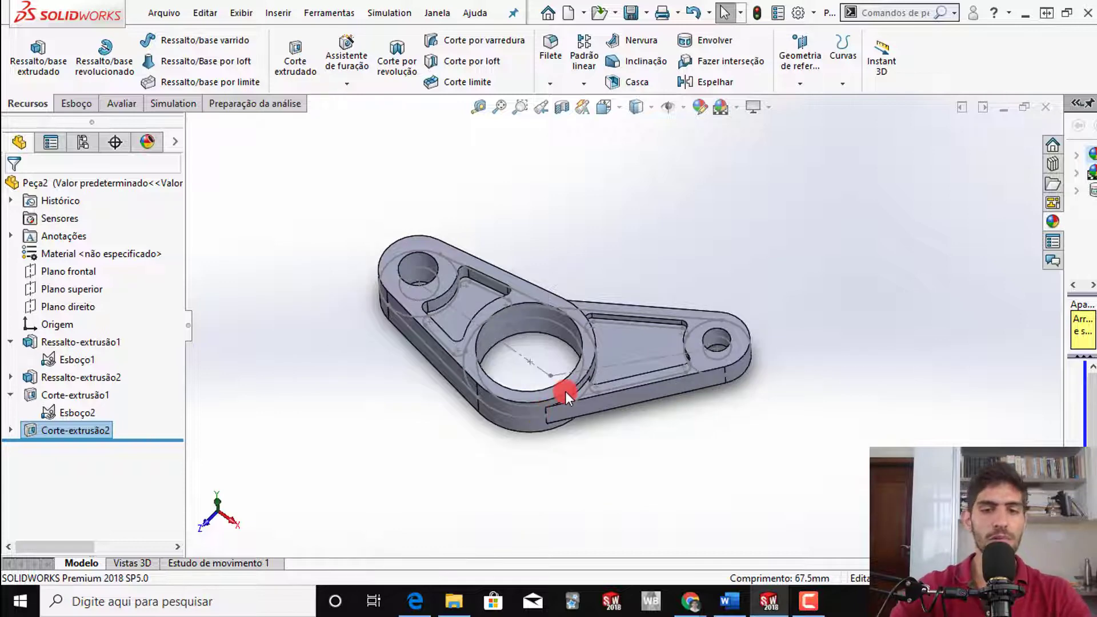
middle_drag(578, 369, 579, 302)
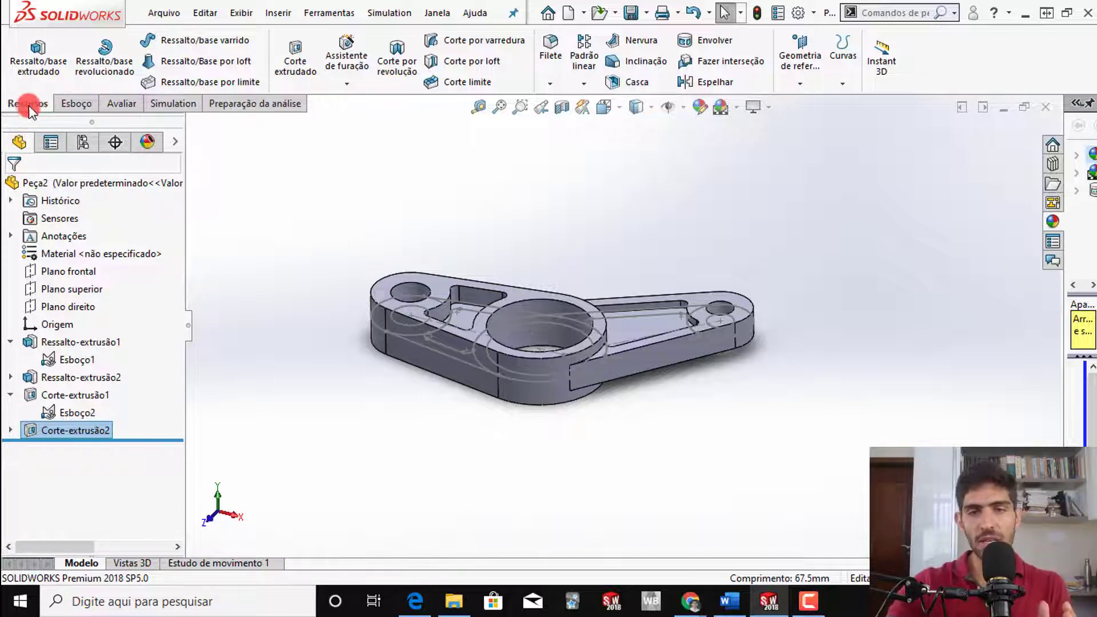
- Mirror both pocket cuts, Corte-extrusão1 and Corte-extrusão2, about the top plane (Plano superior)
click(708, 81)
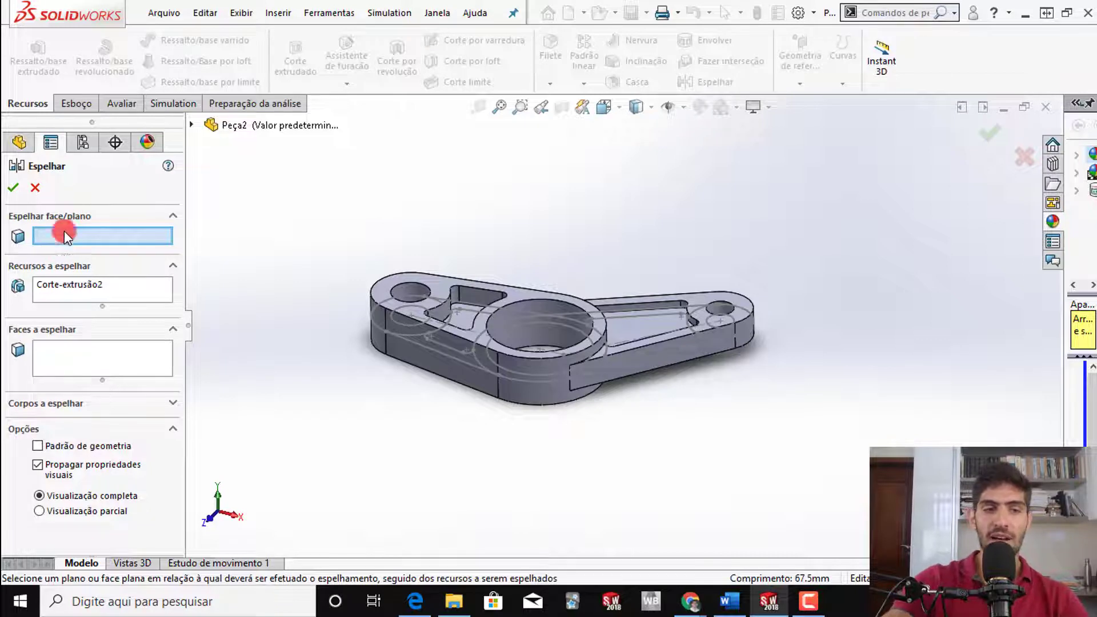
click(192, 126)
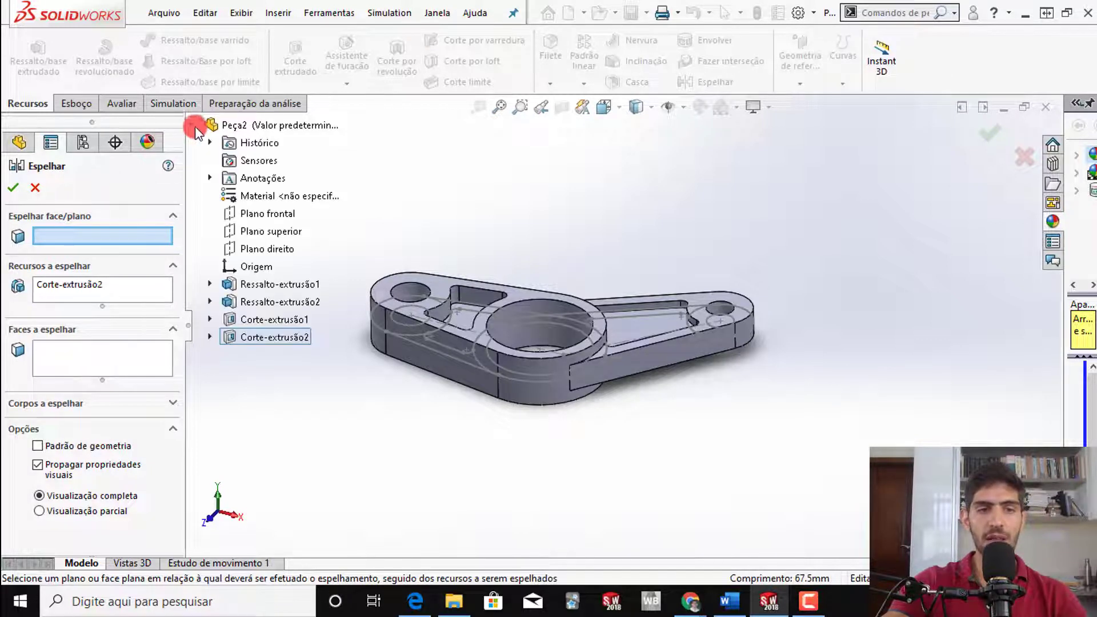
click(246, 230)
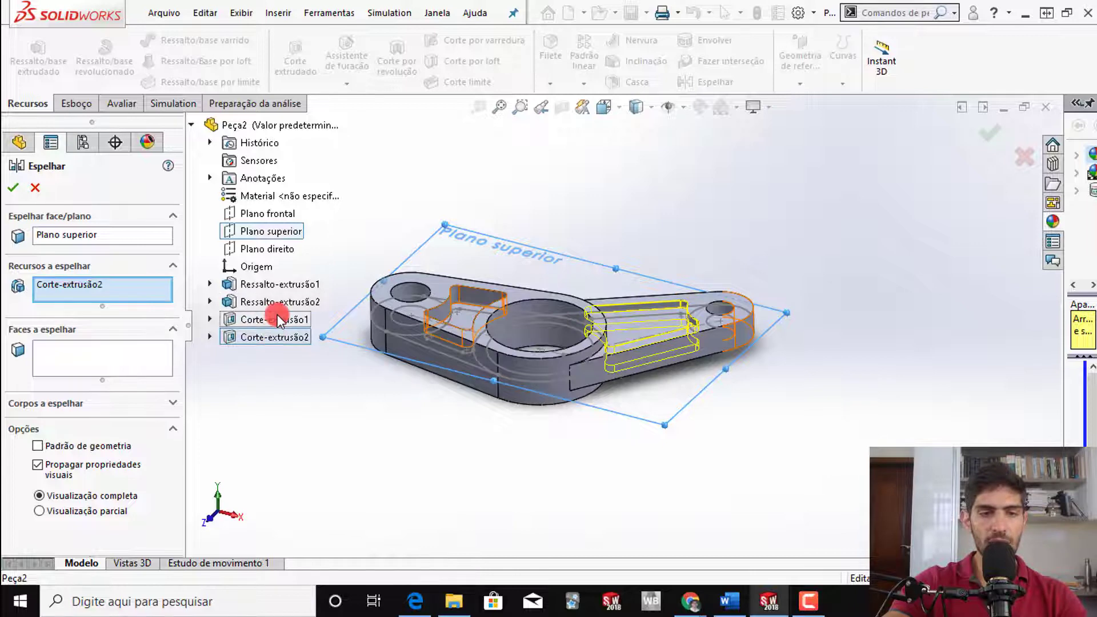
click(252, 319)
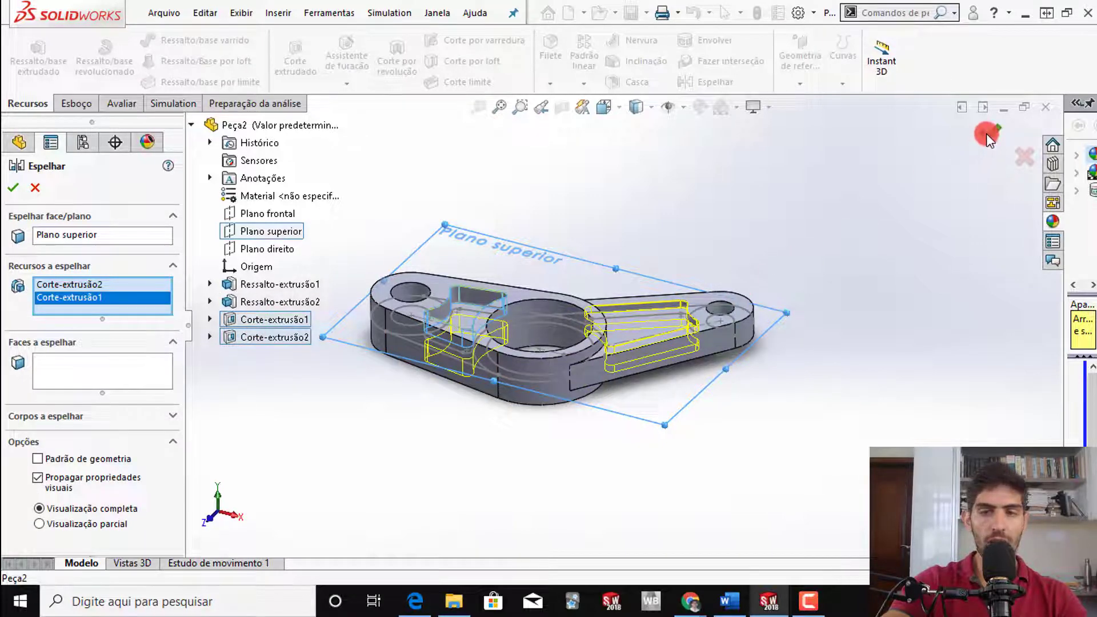
click(987, 133)
middle_drag(577, 310, 568, 409)
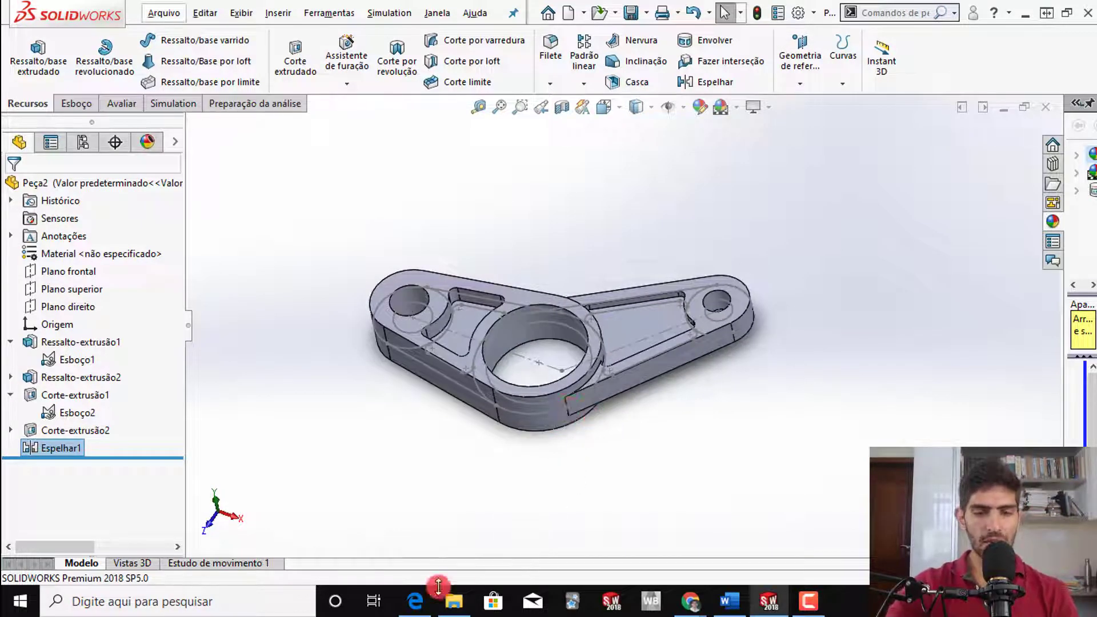
- Switch to the reference PDF in Edge, circle the R12.00 fillet dimension in red, and return to SolidWorks
click(416, 600)
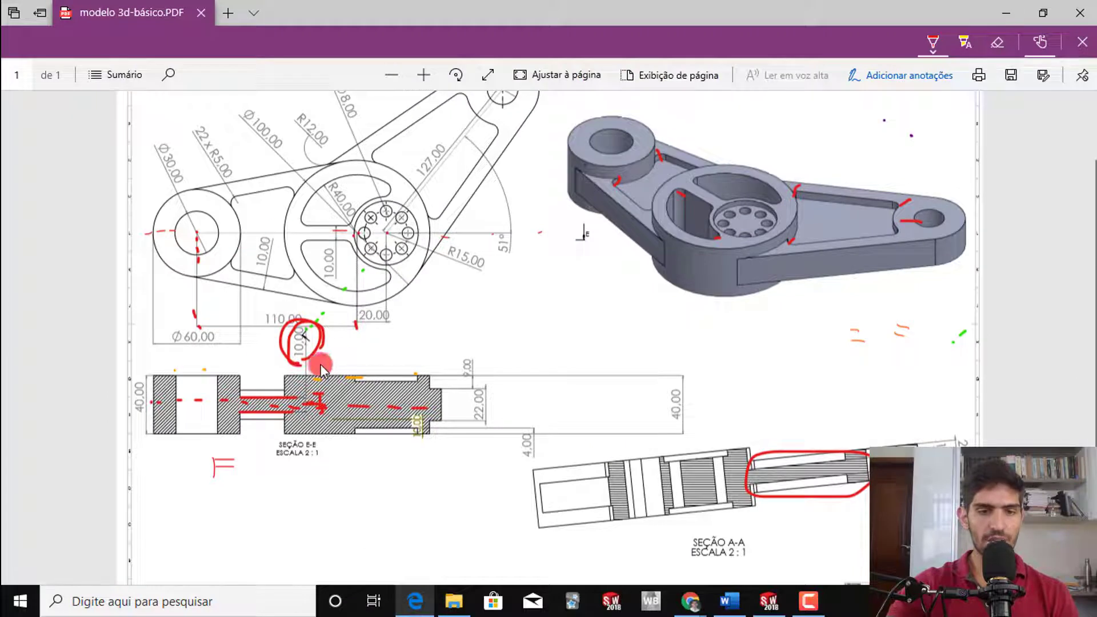
mouse_move(327, 160)
mouse_down()
mouse_move(301, 98)
mouse_move(331, 150)
mouse_up()
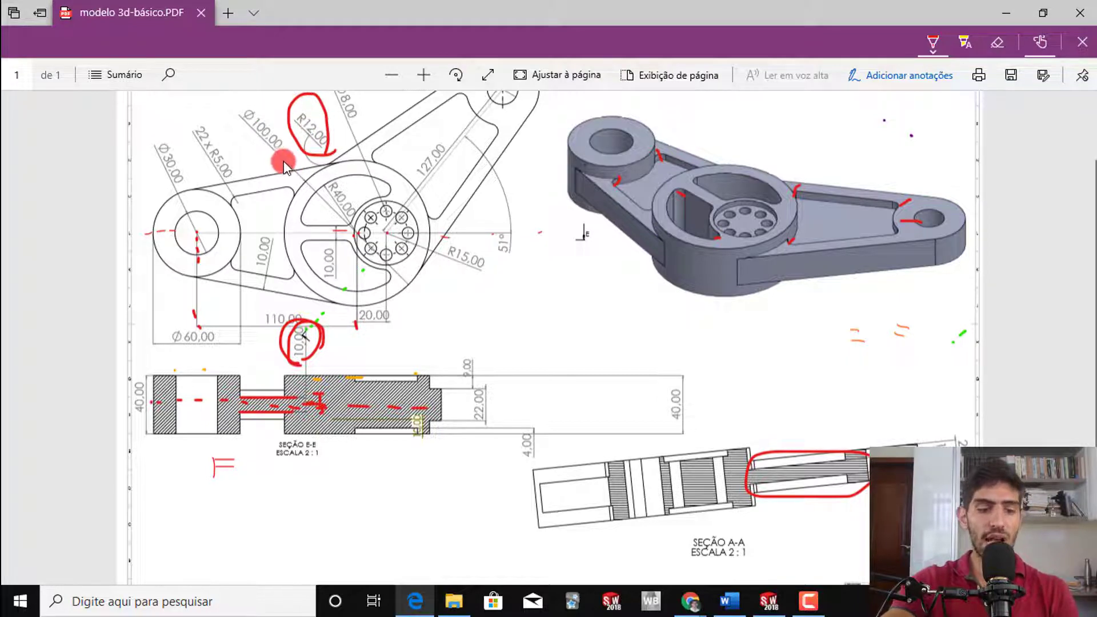
key(alt+Tab)
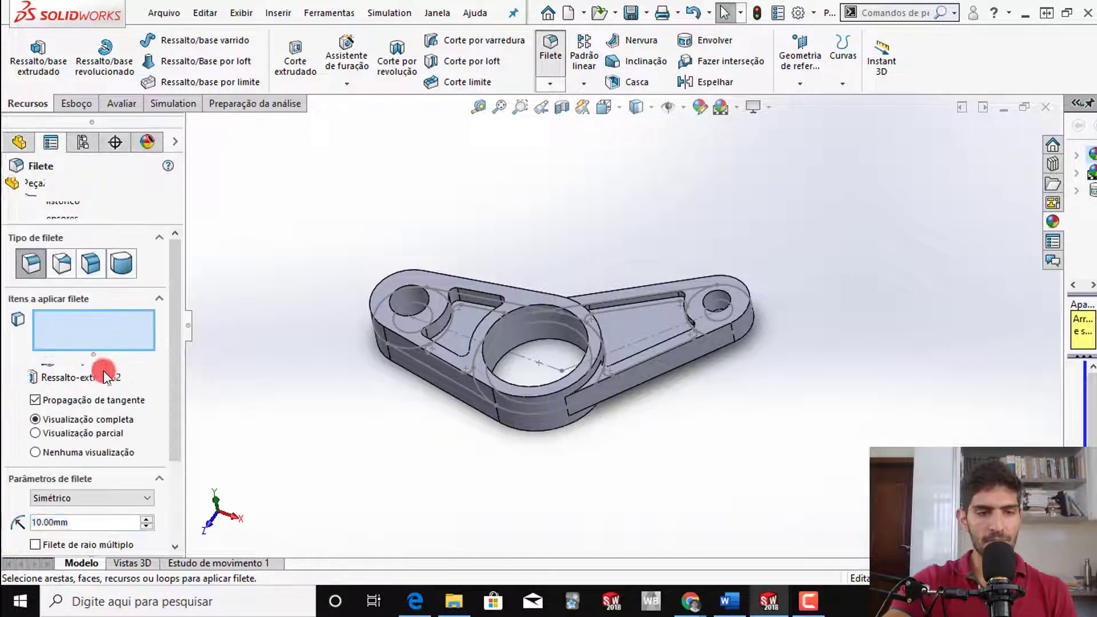
- Apply a 12 mm circular fillet to the inner corner edge where the two arms meet
scroll(49, 481, down, 3)
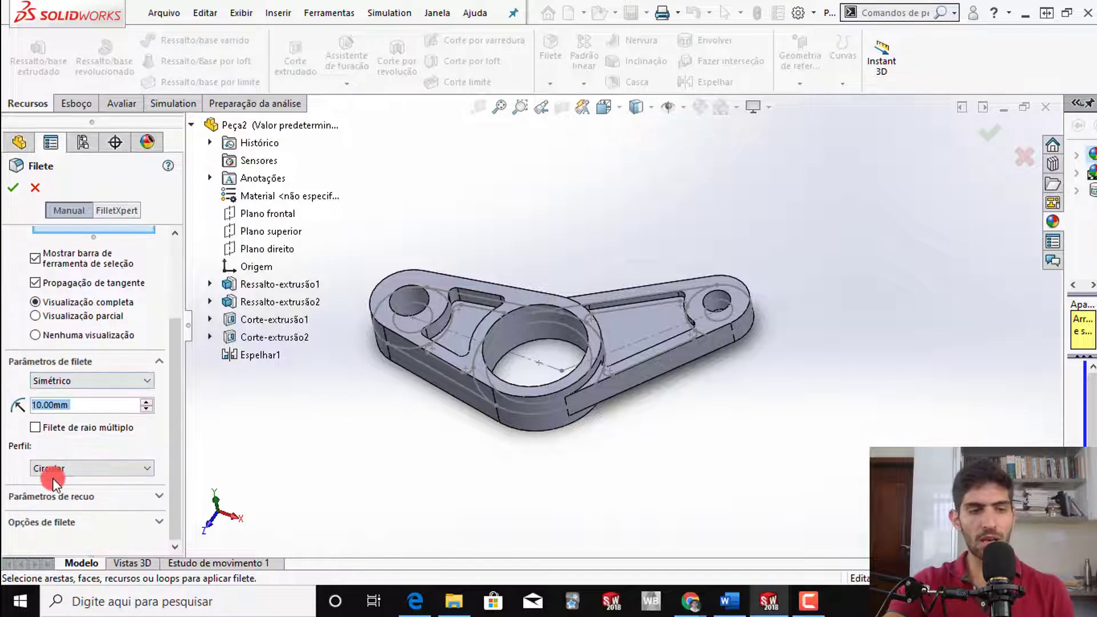
scroll(46, 434, up, 3)
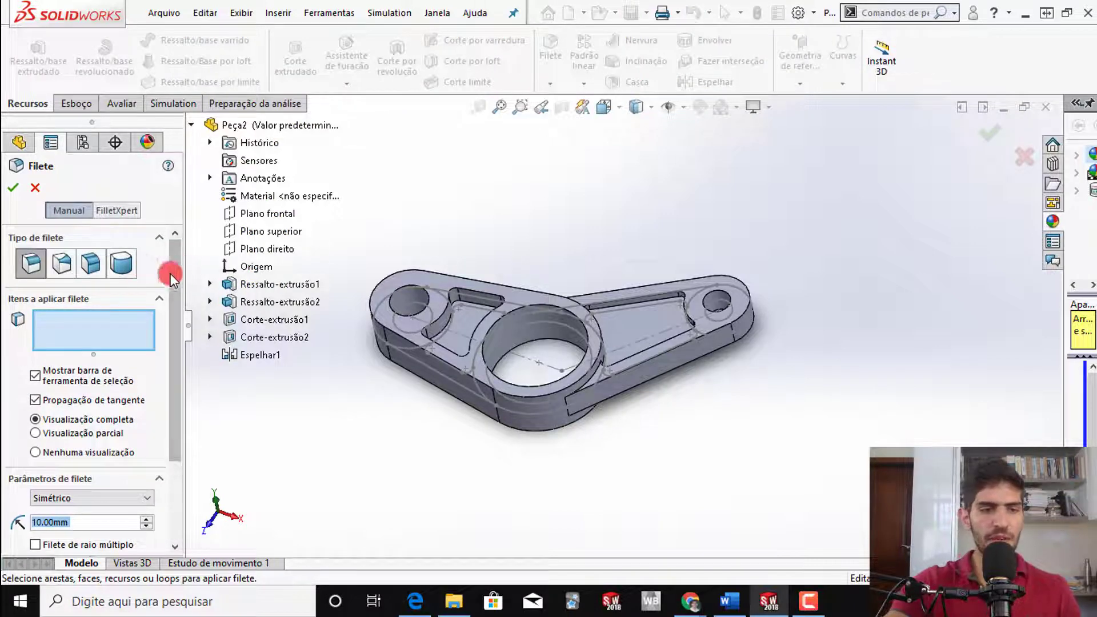
drag(181, 287, 170, 371)
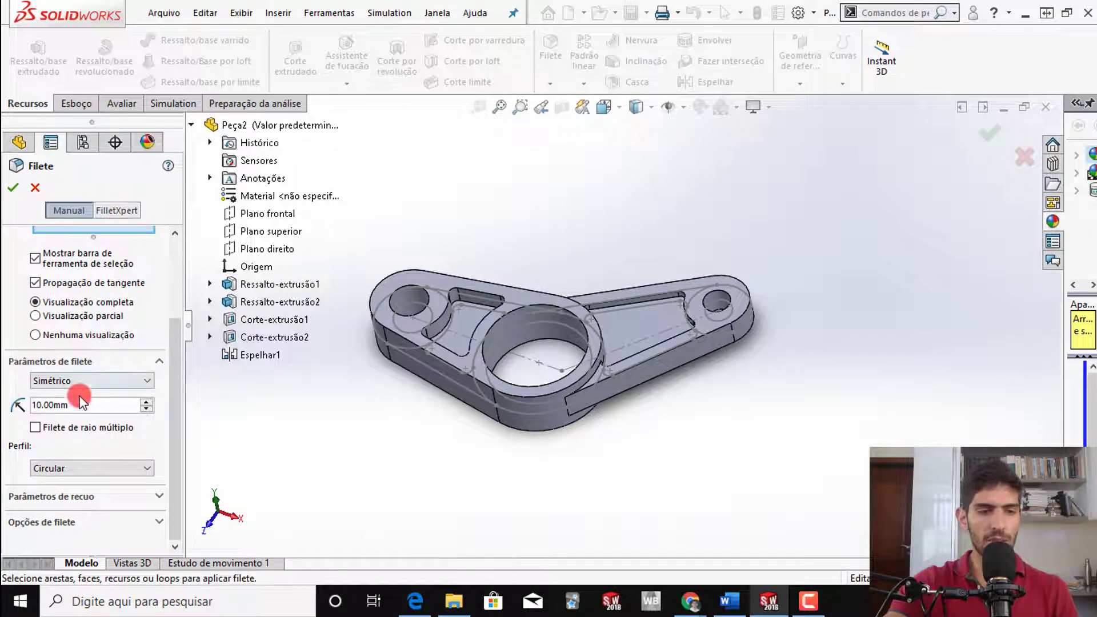
drag(88, 406, 12, 405)
text(12)
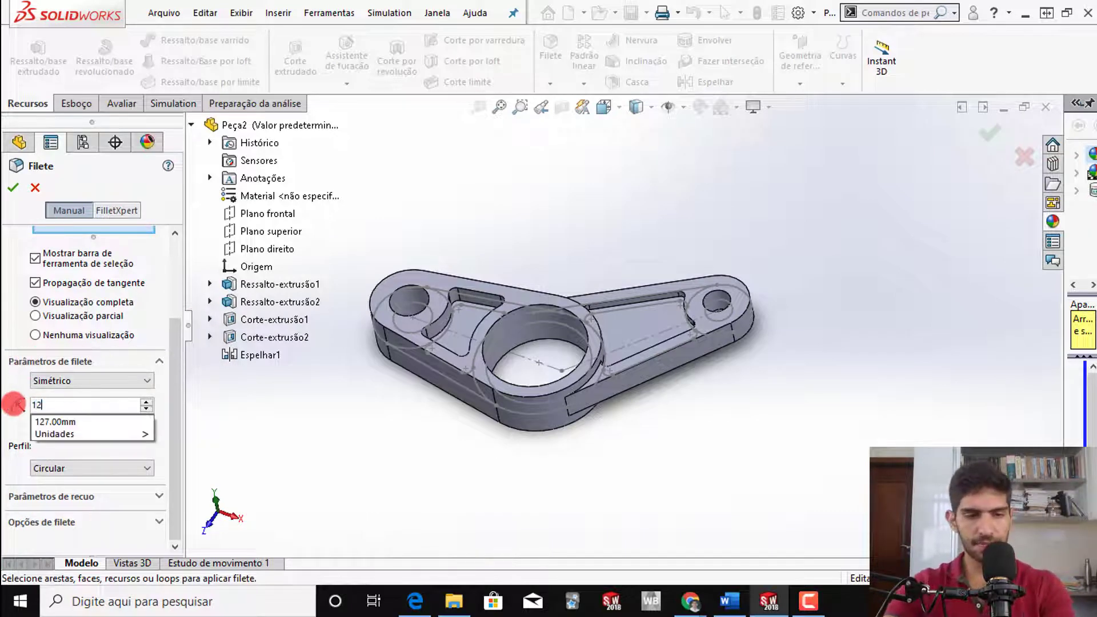
key(Return)
middle_drag(509, 296, 567, 310)
scroll(568, 313, down, 6)
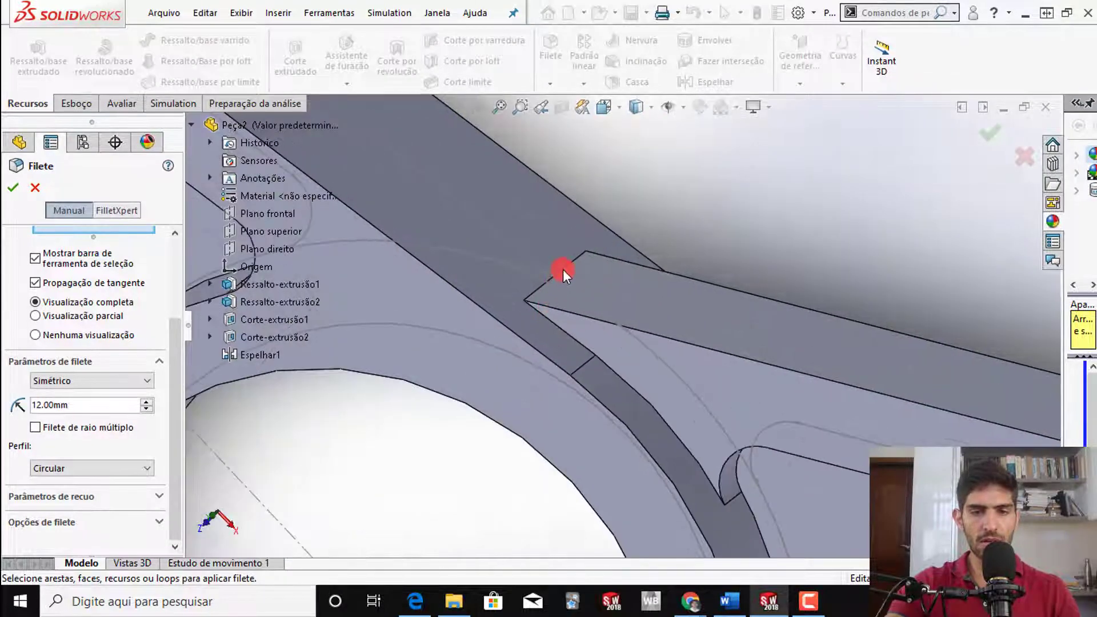
click(563, 269)
scroll(571, 304, up, 6)
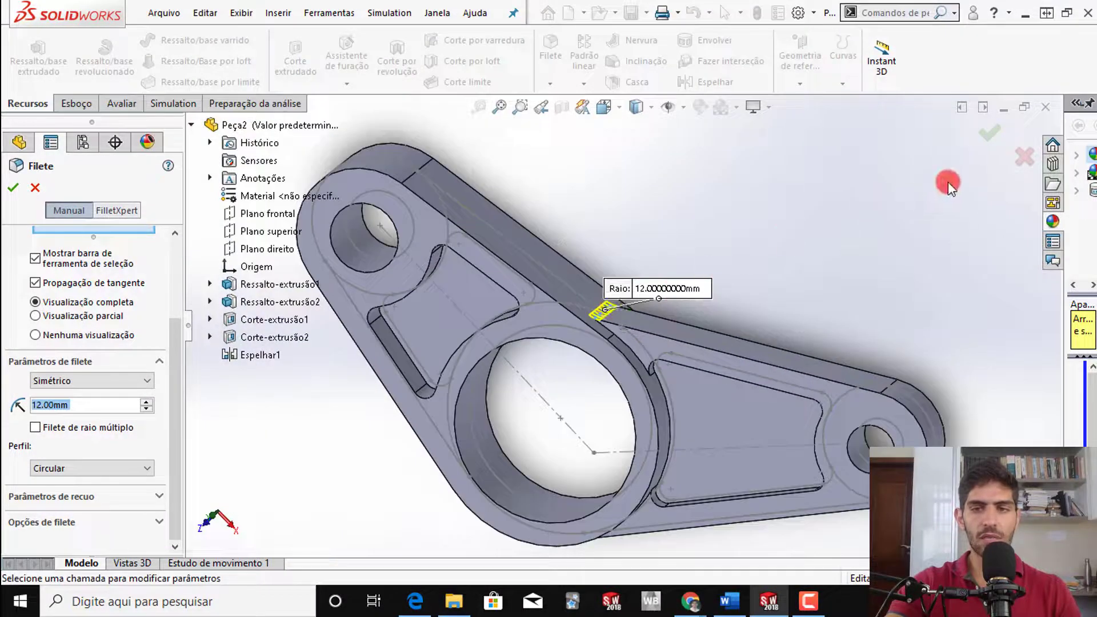
click(986, 132)
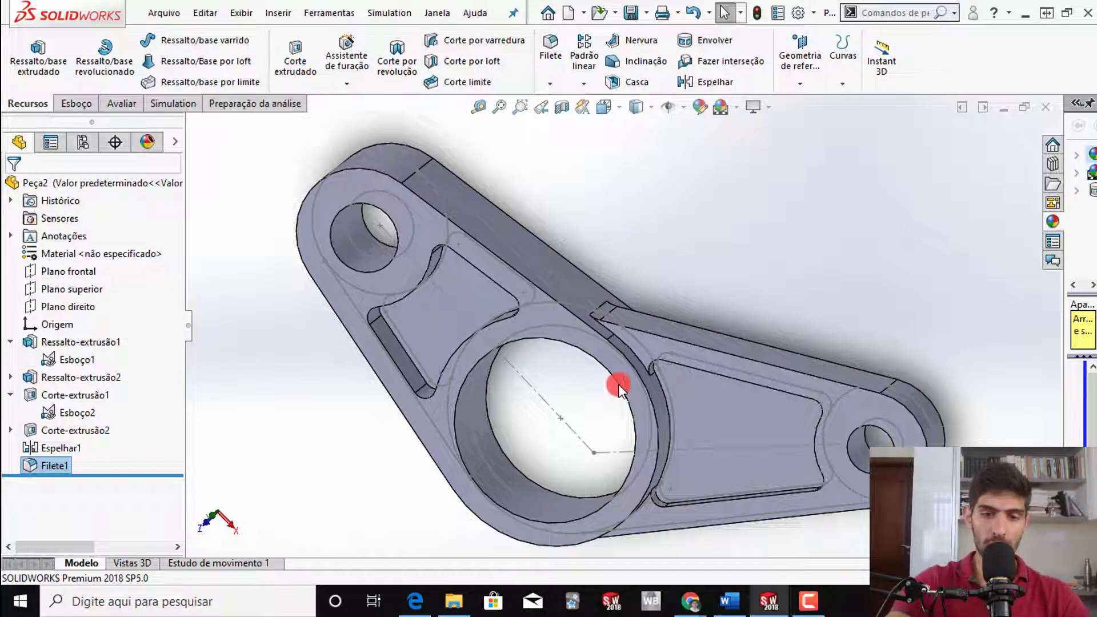
scroll(619, 388, up, 5)
middle_drag(654, 441, 633, 413)
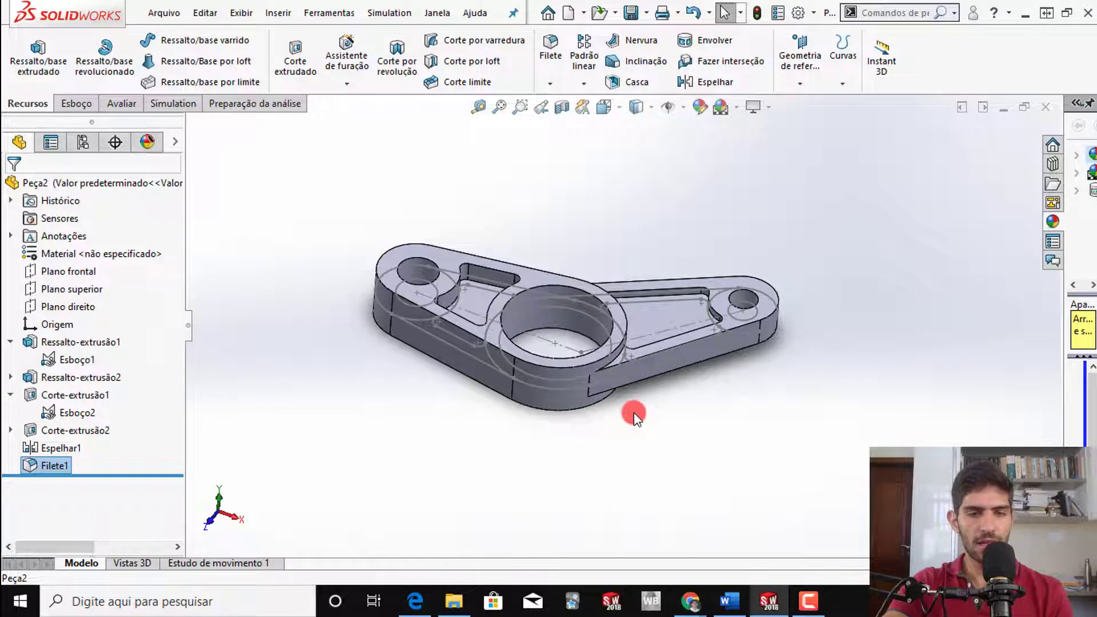
- Switch to the reference PDF in Edge and mark the hub's central rib and the centre of the hole circle in red
key(alt+Tab)
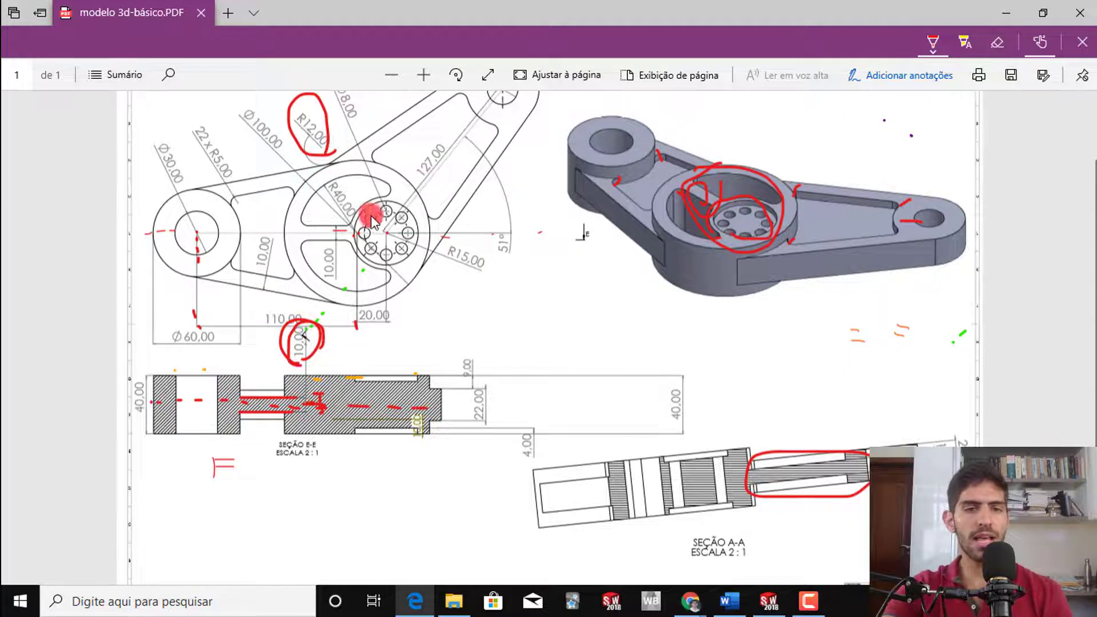
ctrl+scroll(372, 217, up, 4)
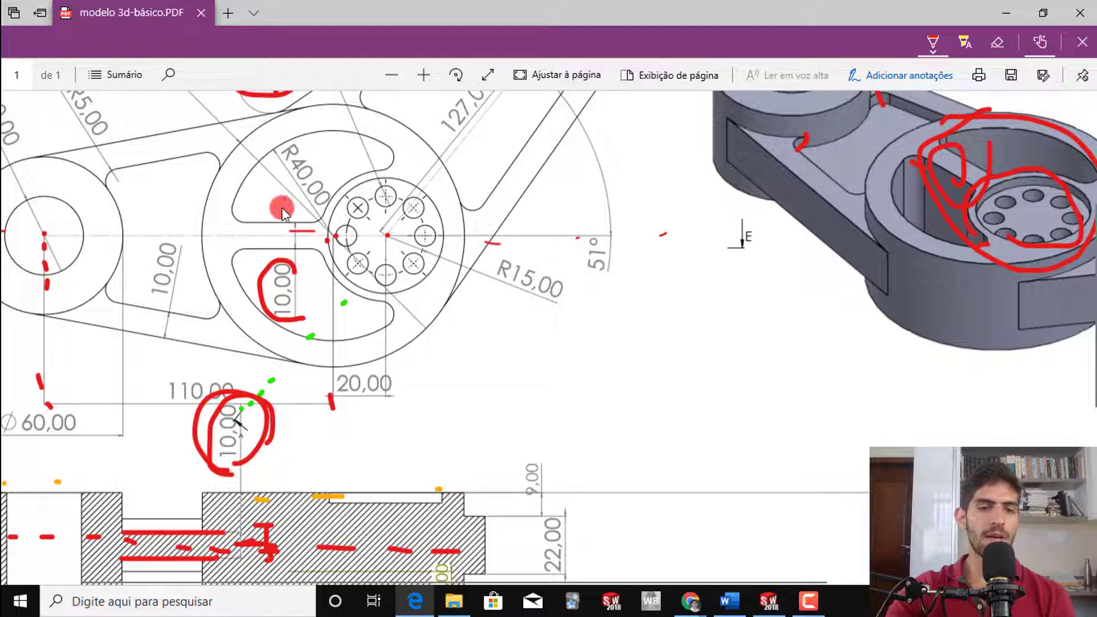
drag(283, 199, 275, 215)
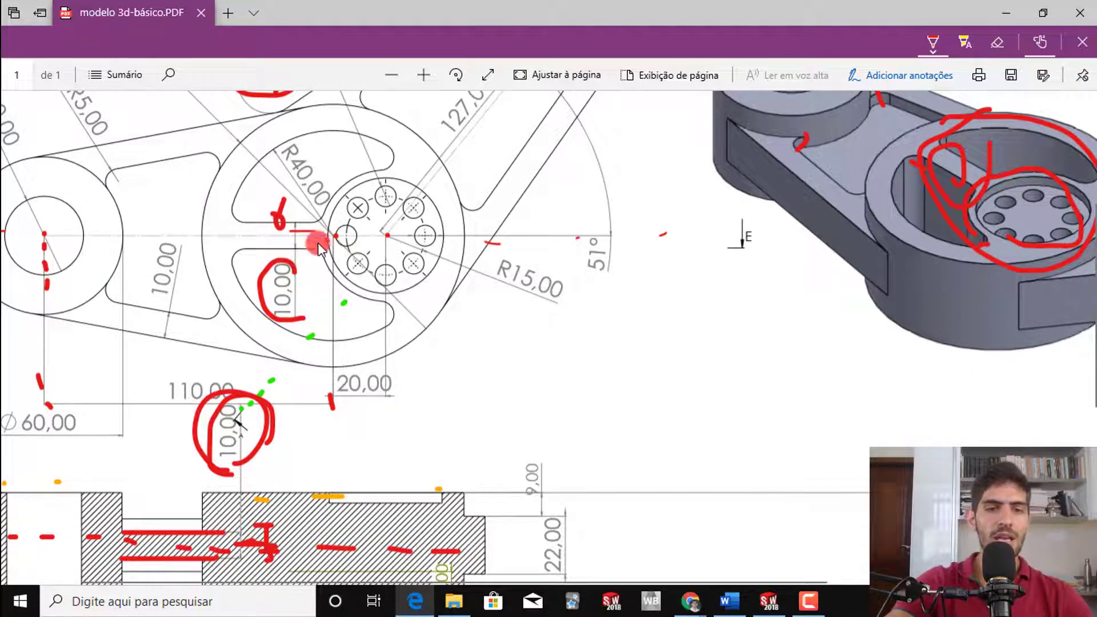
click(385, 236)
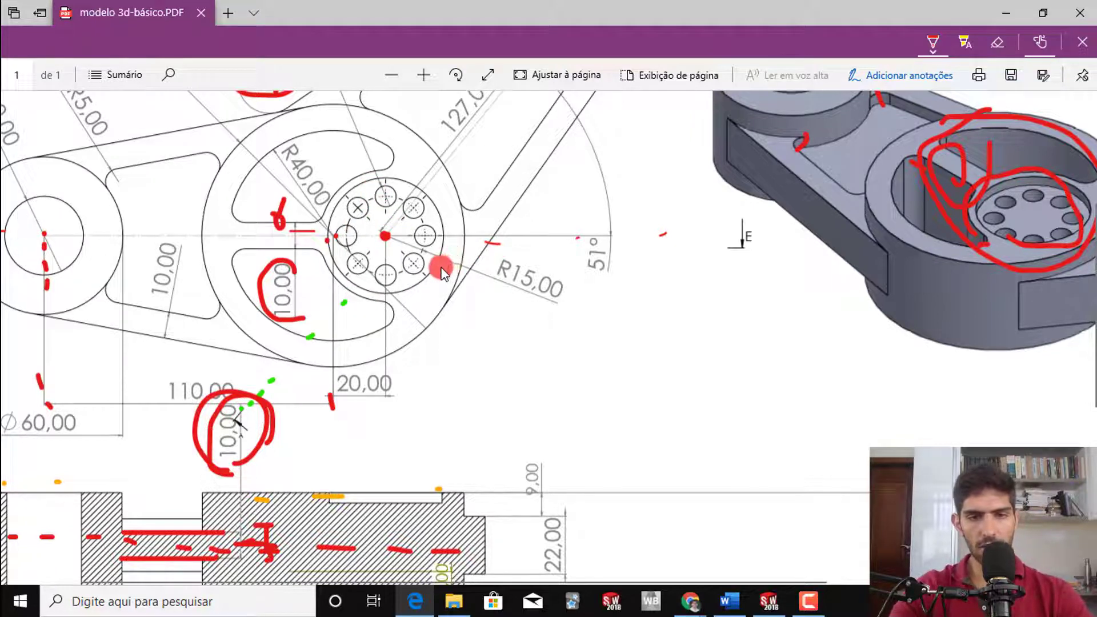
scroll(439, 269, up, 3)
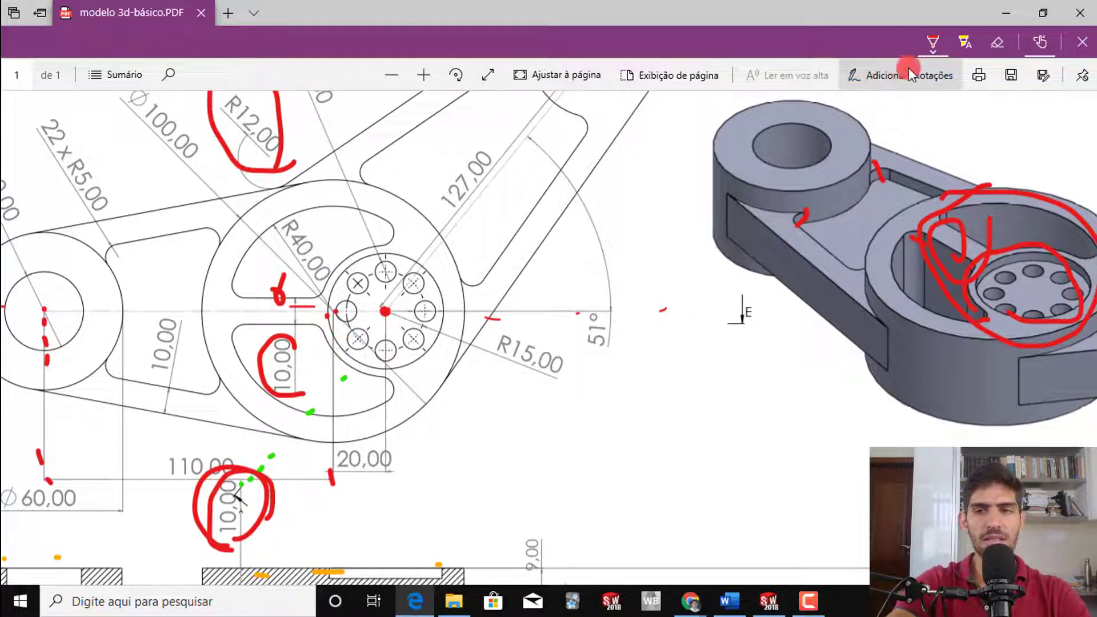
- Mark the ring around the hole pattern and the hub's lower pocket in red on the reference drawing
click(928, 45)
click(454, 338)
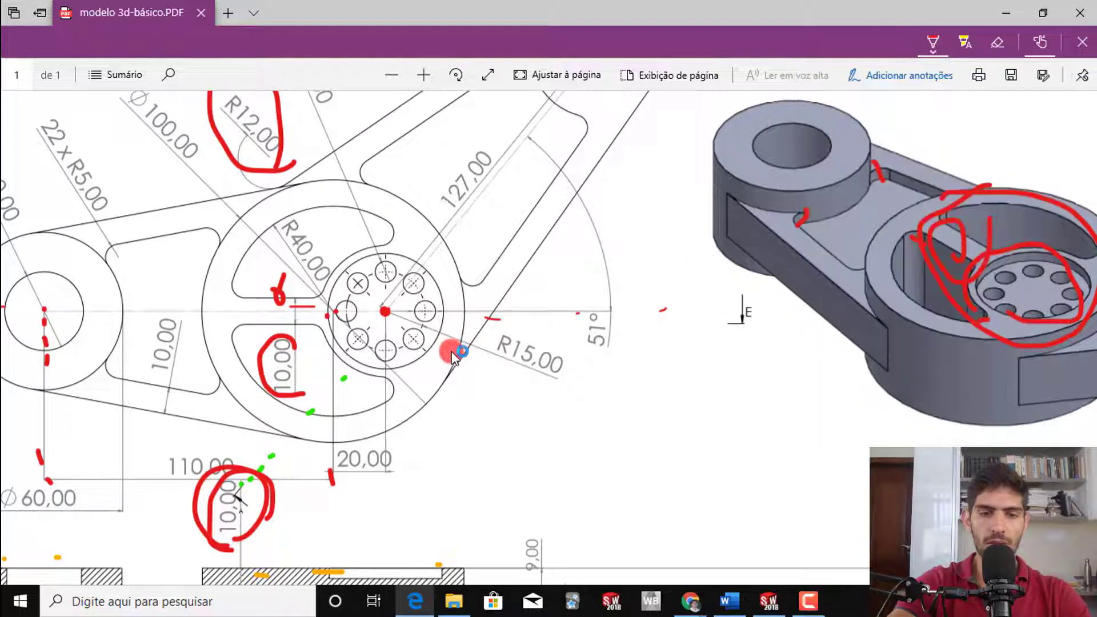
click(933, 54)
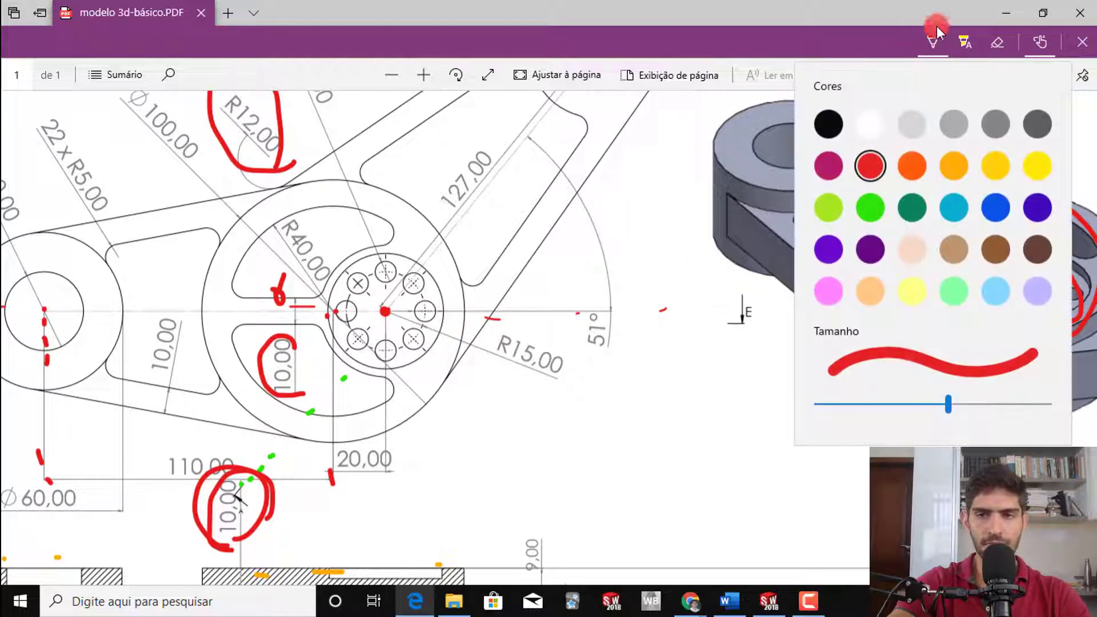
click(439, 380)
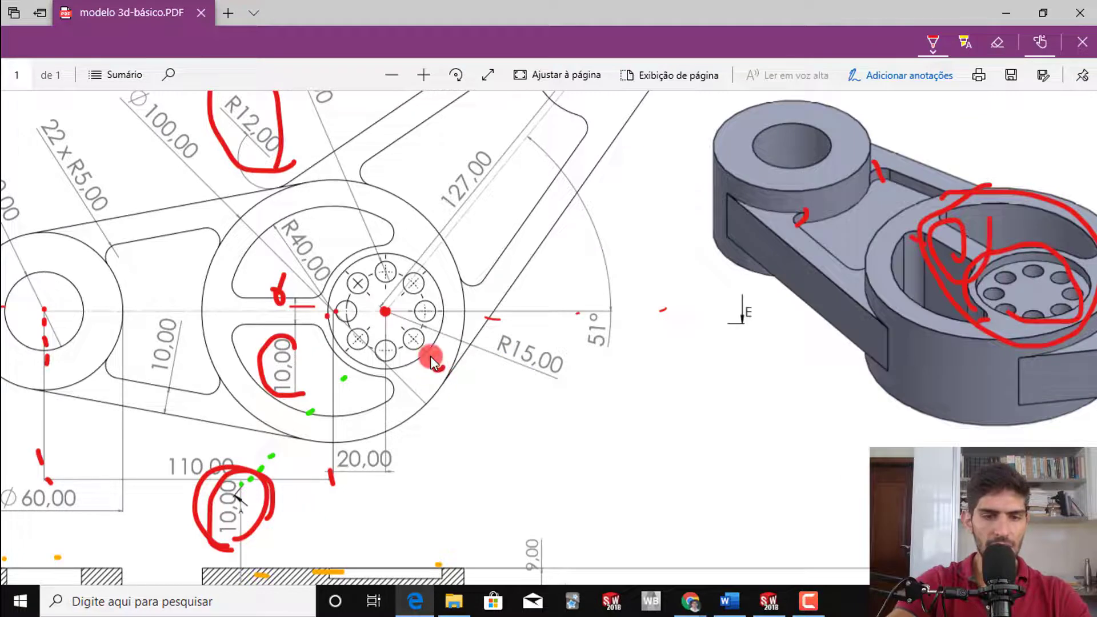
drag(431, 358, 445, 370)
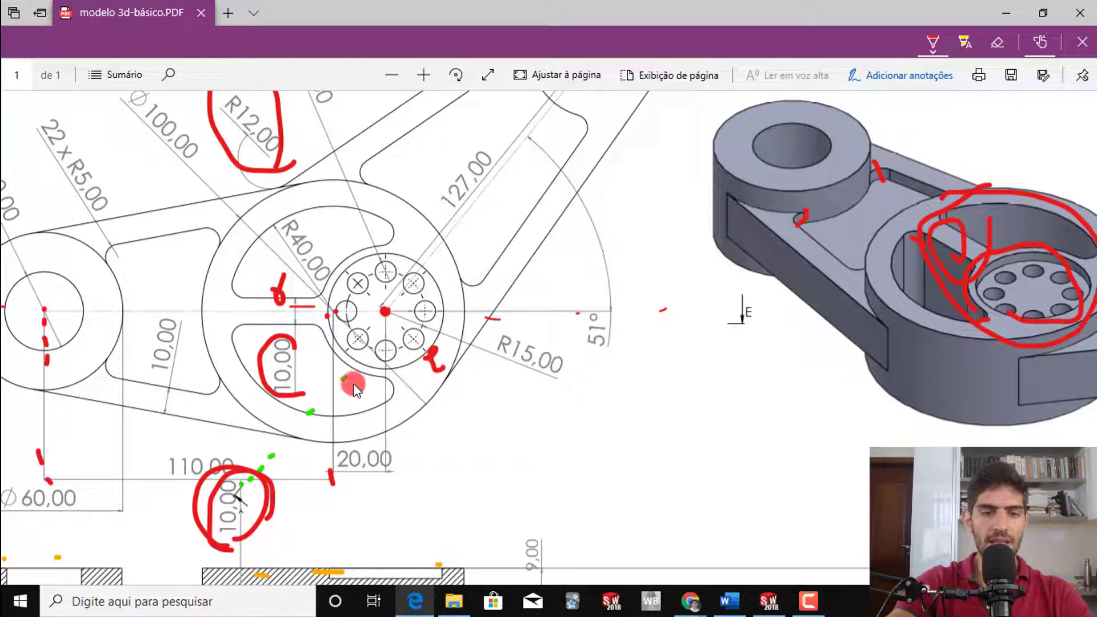
drag(355, 386, 347, 386)
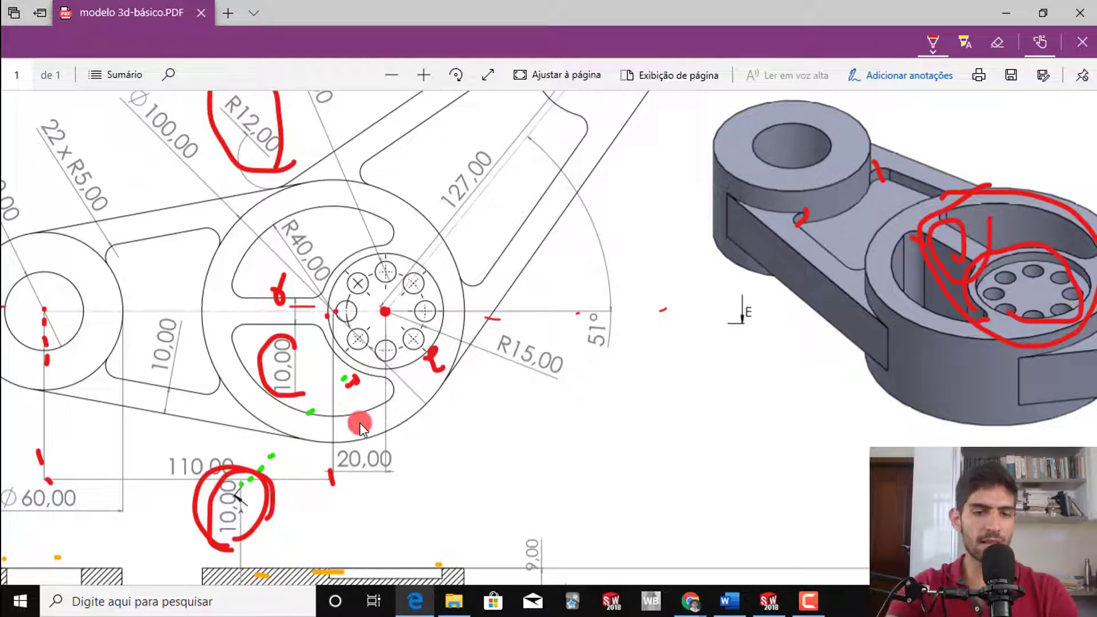
- Return to SolidWorks, orient the part to the top view and start a sketch on the top plane (Plano superior)
key(alt+Tab)
scroll(589, 342, down, 5)
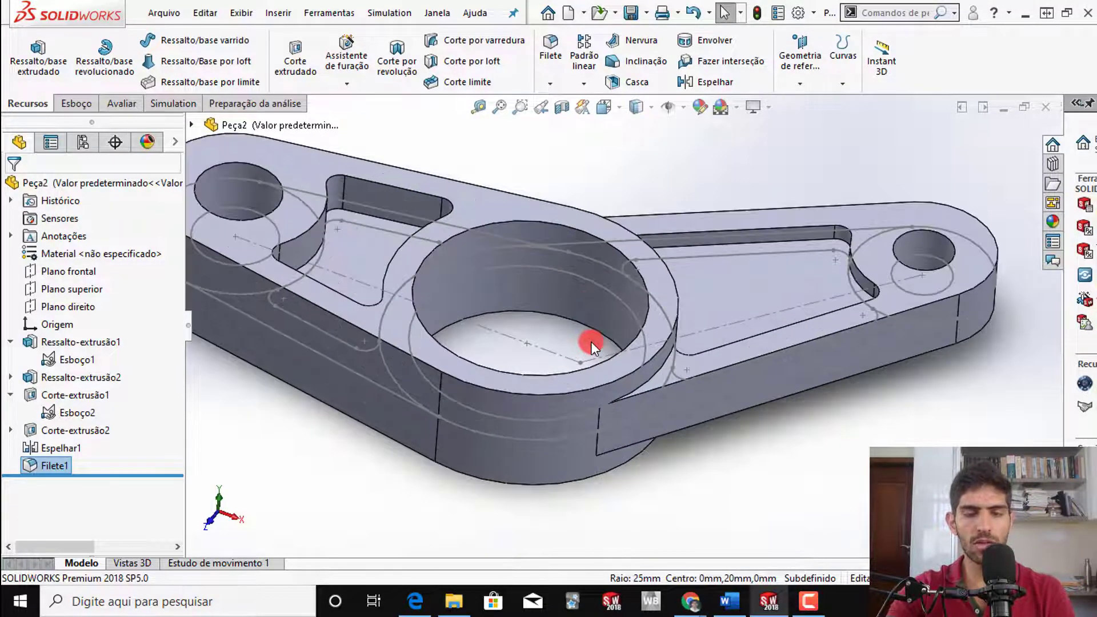
key(space)
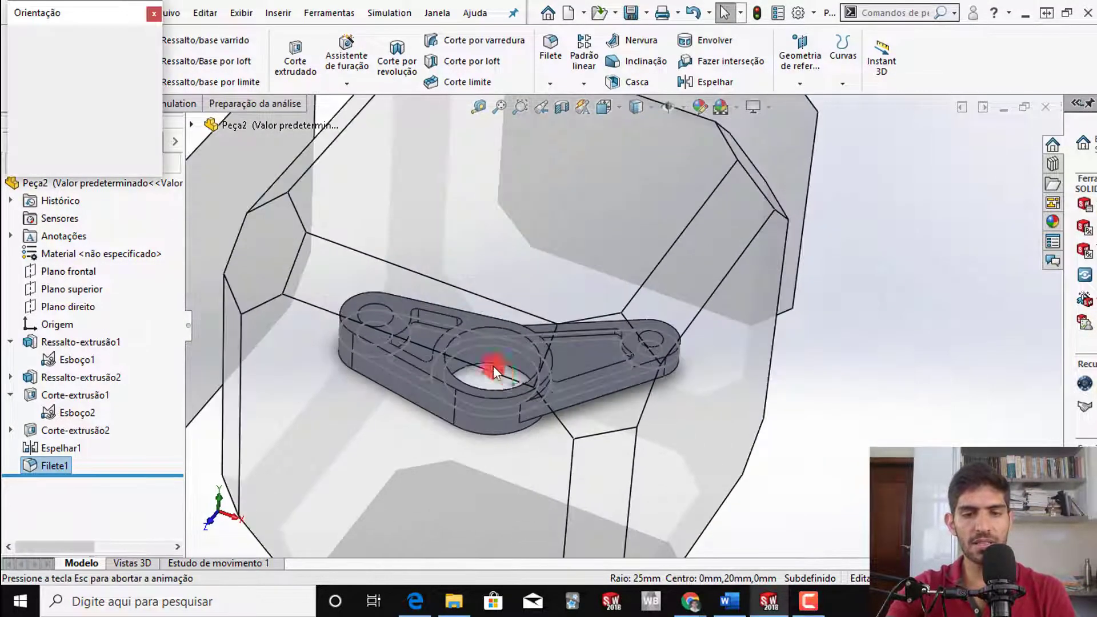
click(477, 351)
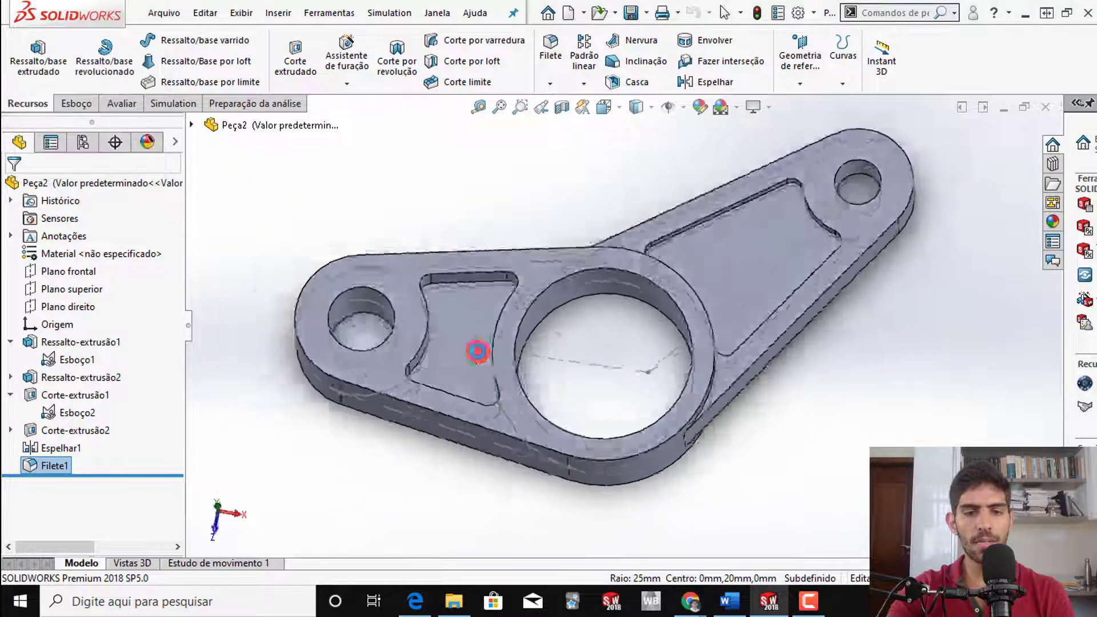
click(74, 289)
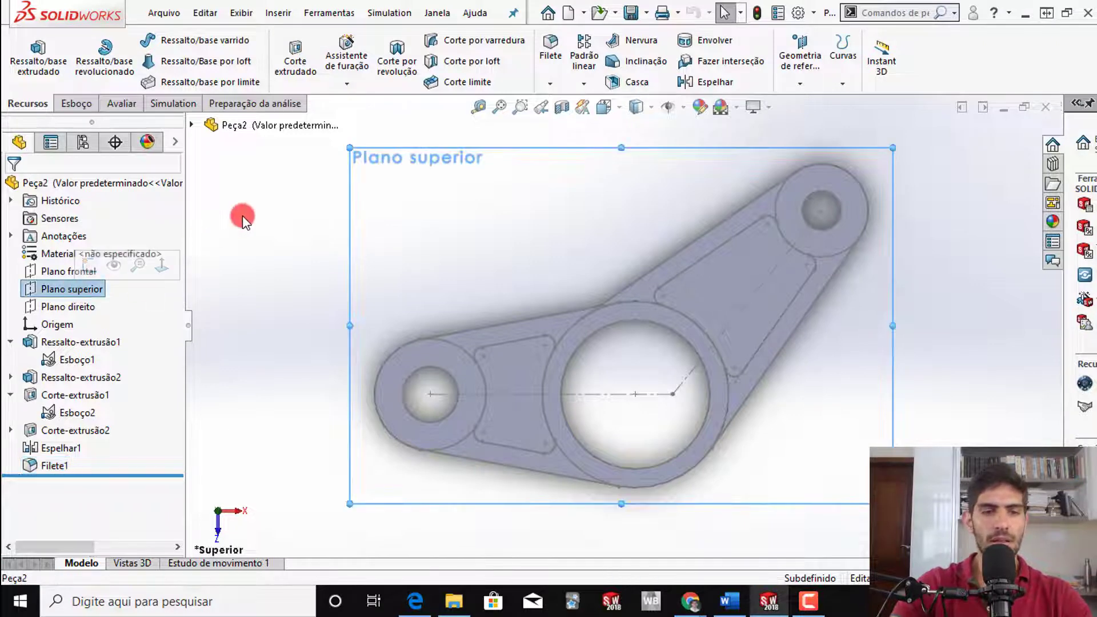
right_click(378, 173)
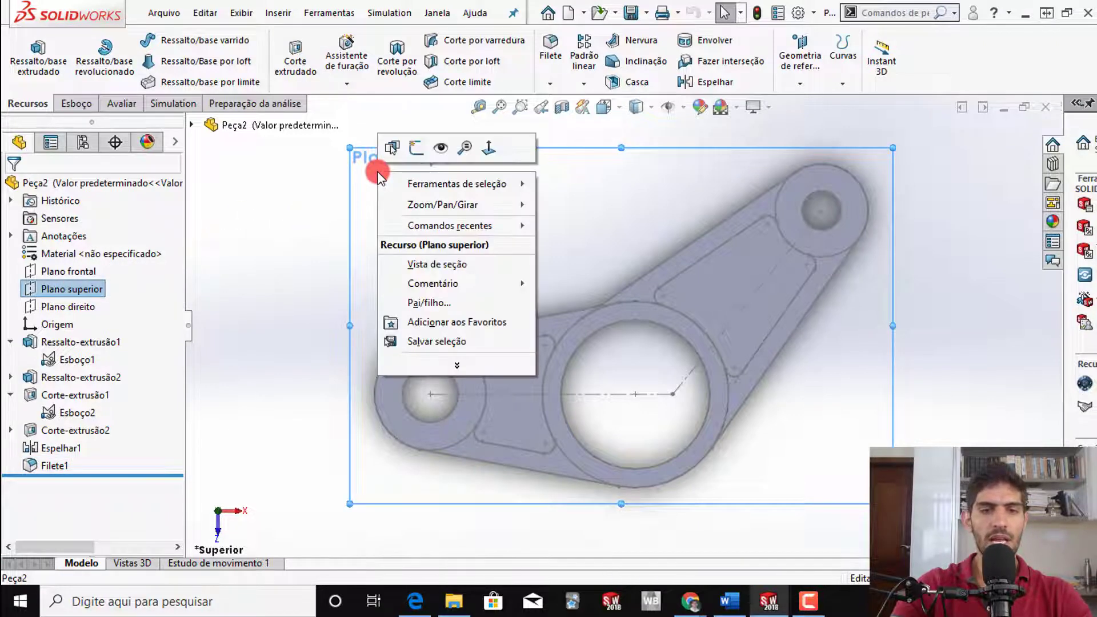
click(421, 149)
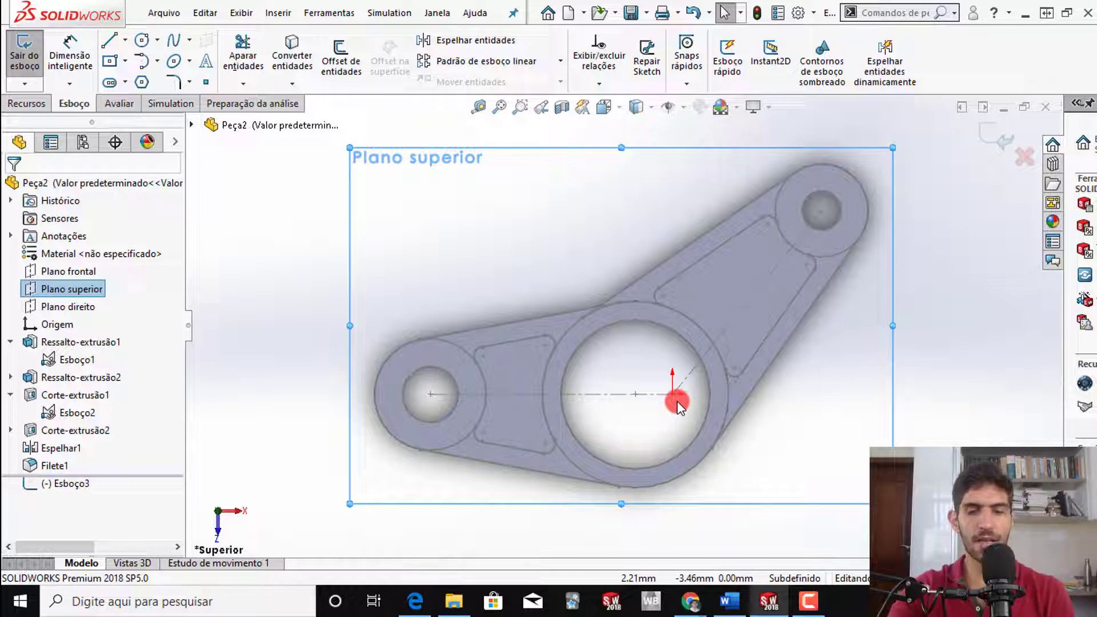
- Sketch two concentric circles centred on the origin, about 49 mm and 43 mm in diameter
key(s)
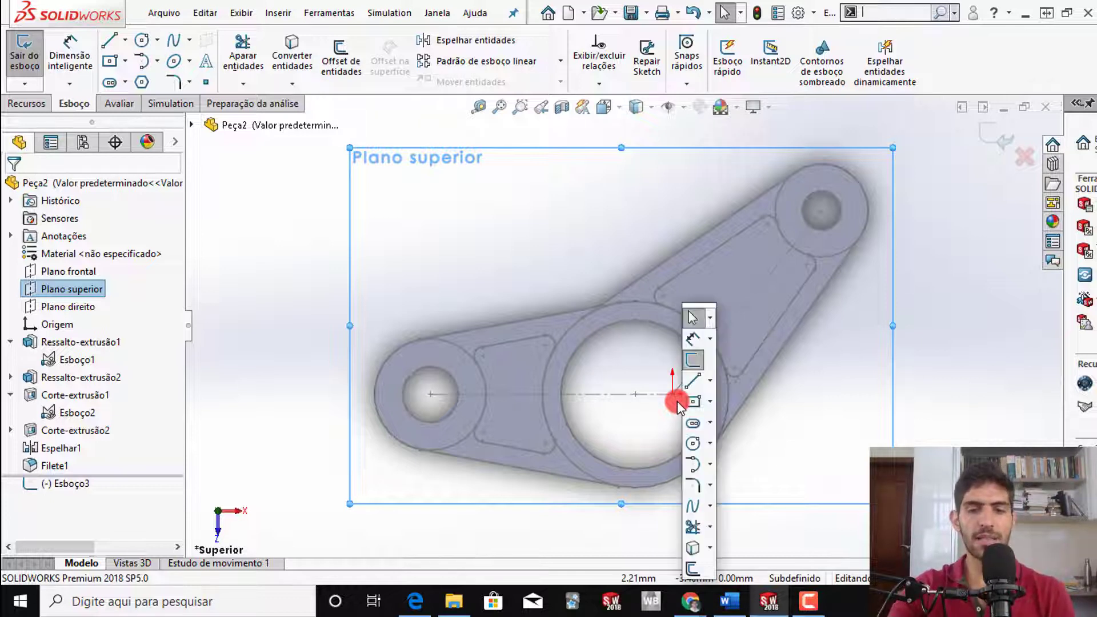
click(693, 440)
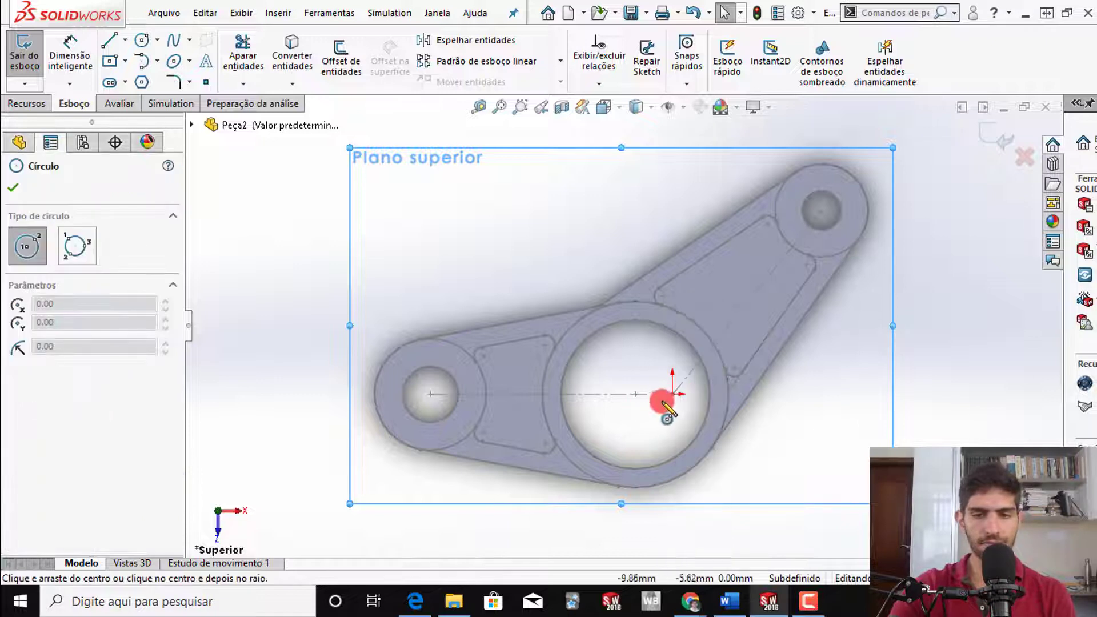
click(673, 394)
click(642, 428)
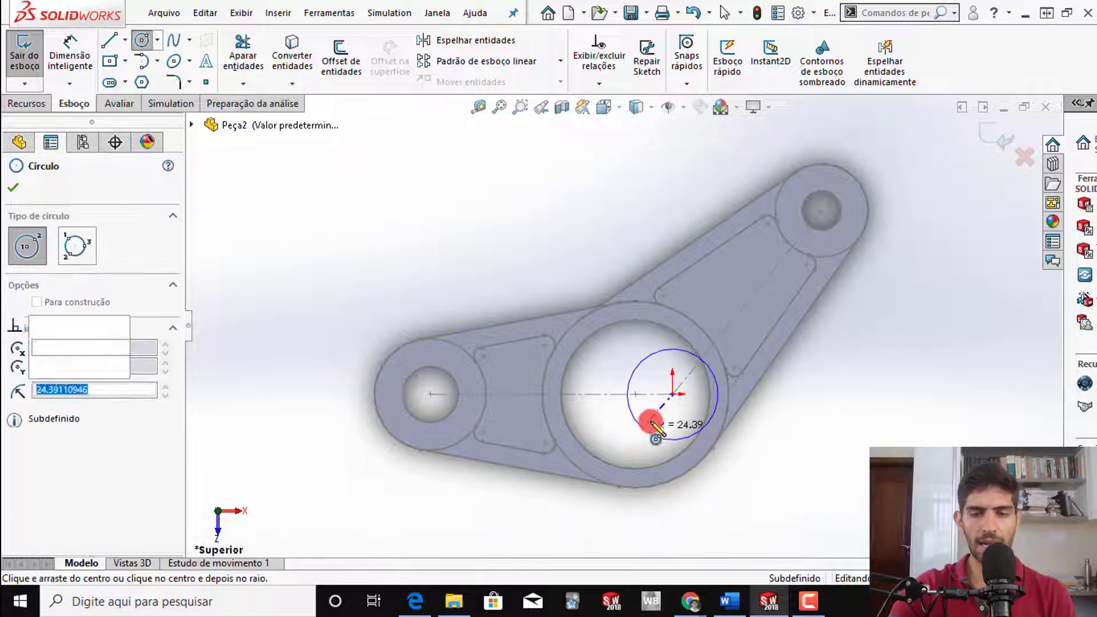
drag(672, 399, 655, 432)
key(Escape)
scroll(654, 423, down, 5)
- Dimension the inner circle's diameter as 44 mm
key(s)
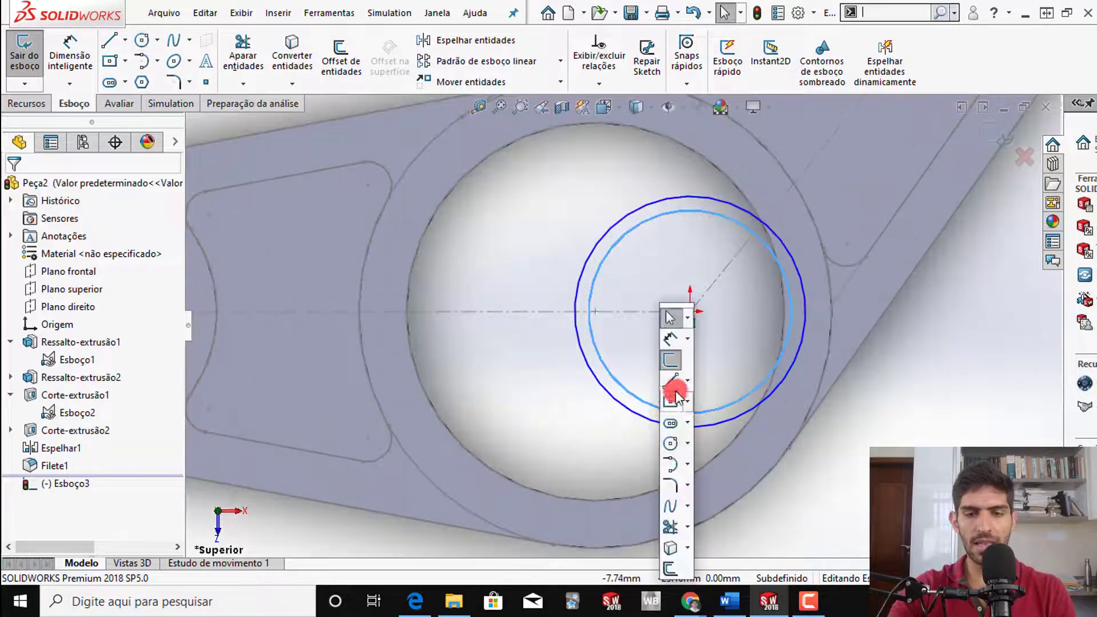
click(672, 340)
click(643, 395)
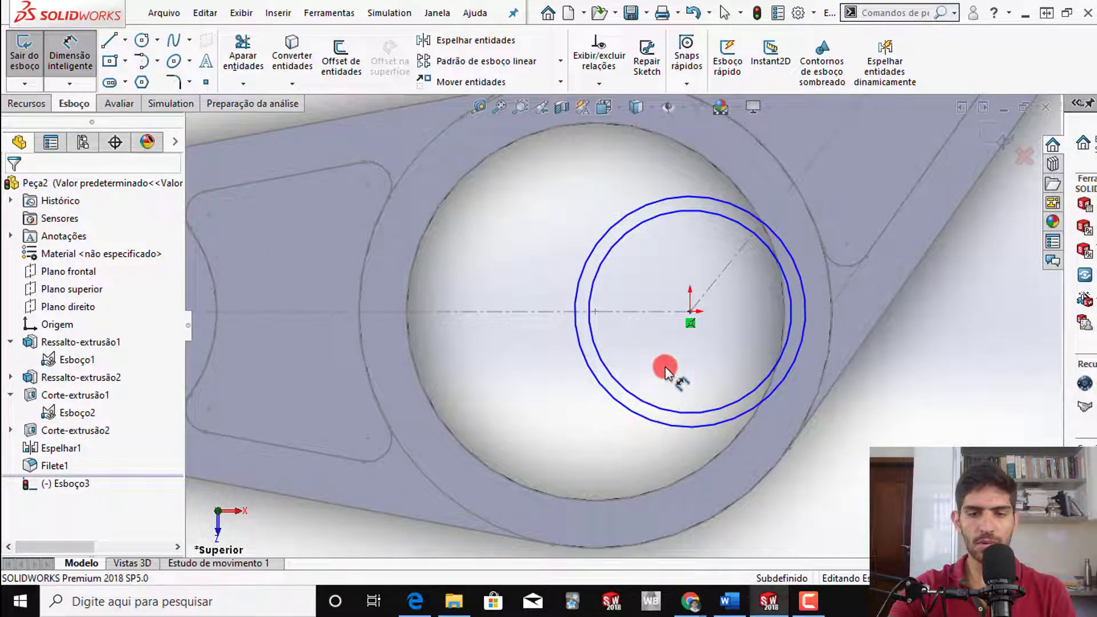
click(673, 358)
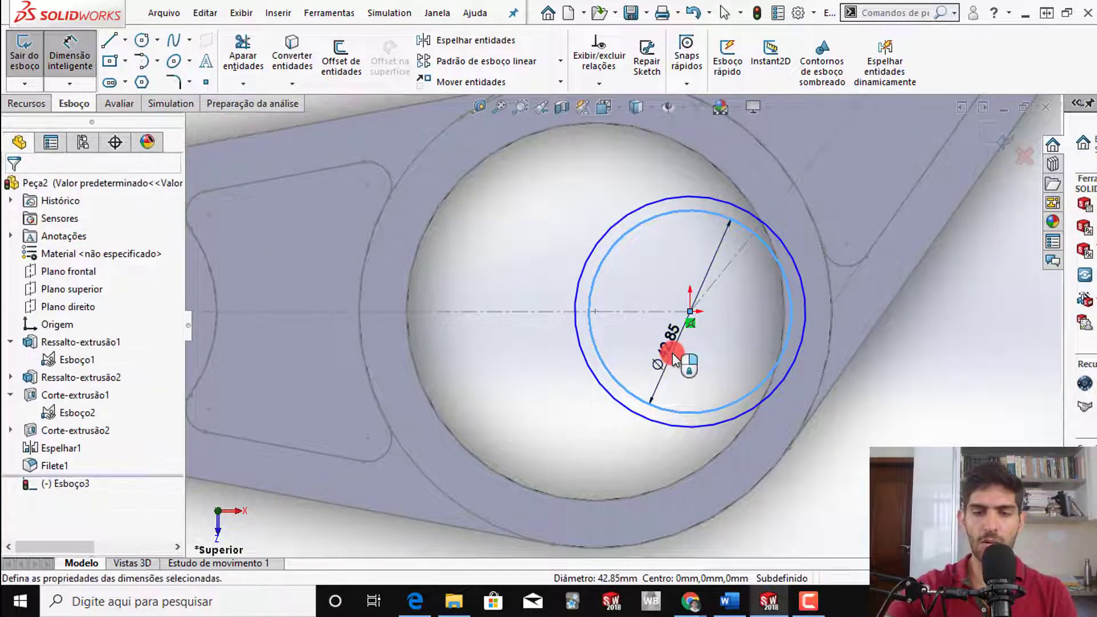
key(Return)
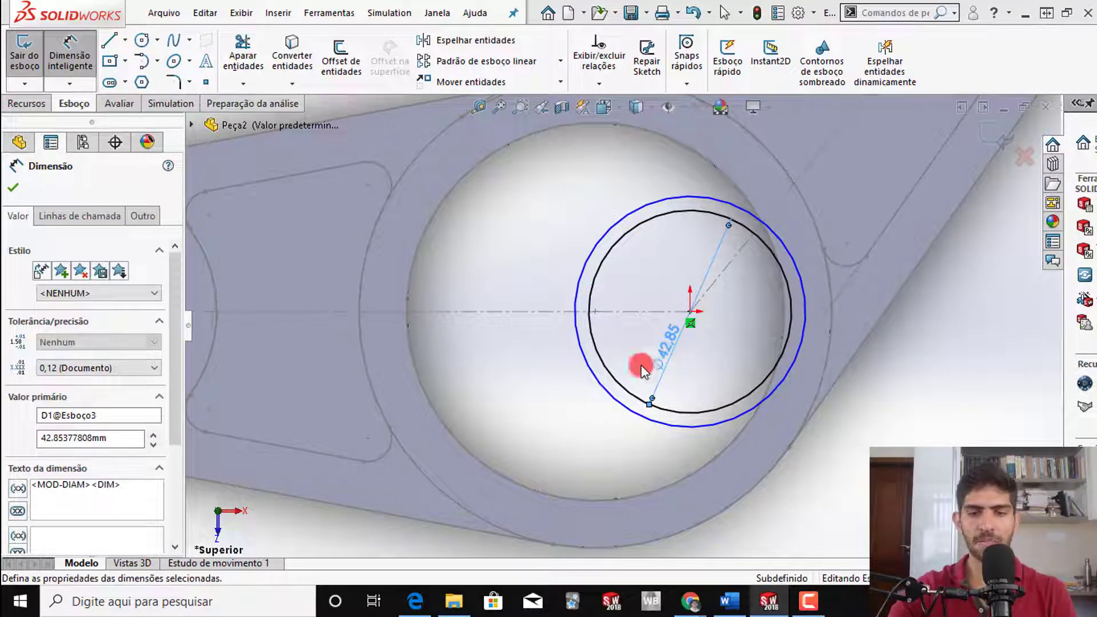
- Dimension the outer circle's diameter as 50 mm
click(594, 432)
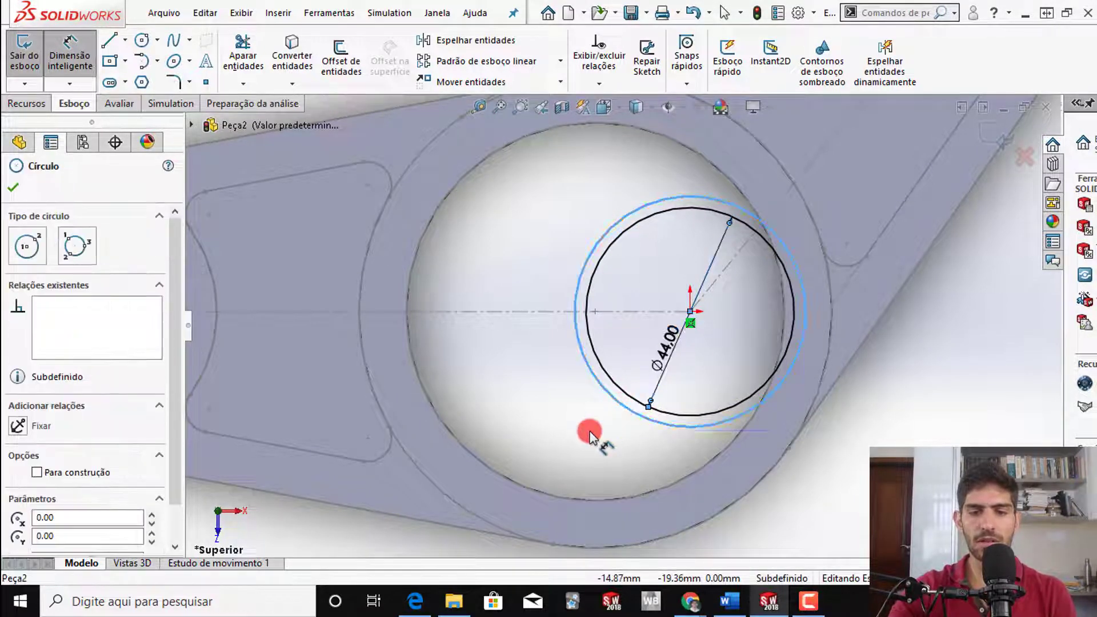
click(594, 432)
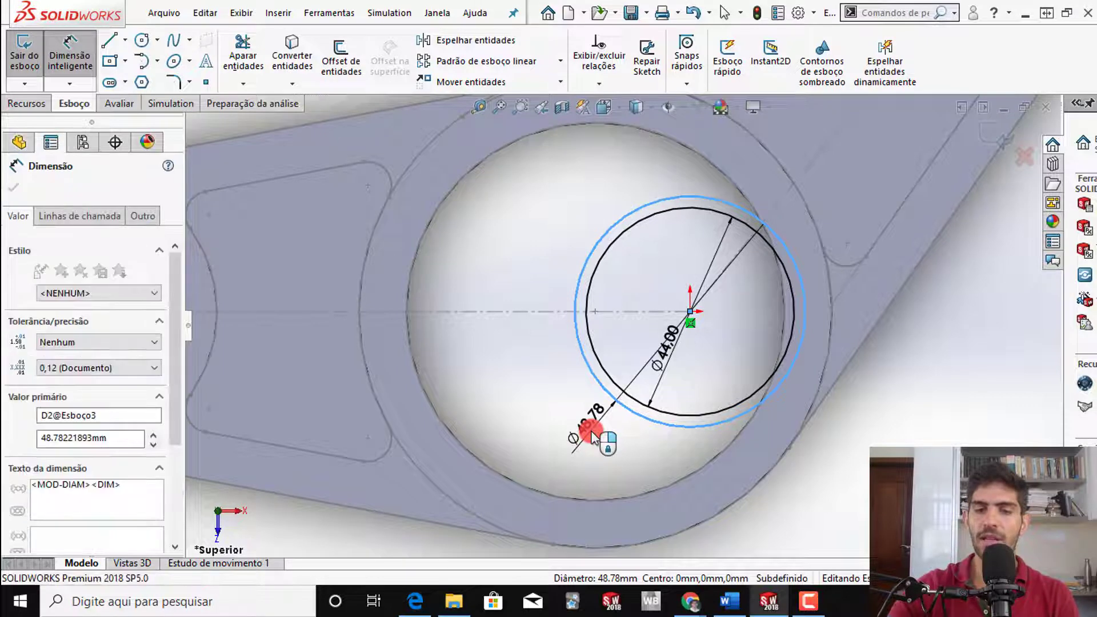
text(50)
key(Return)
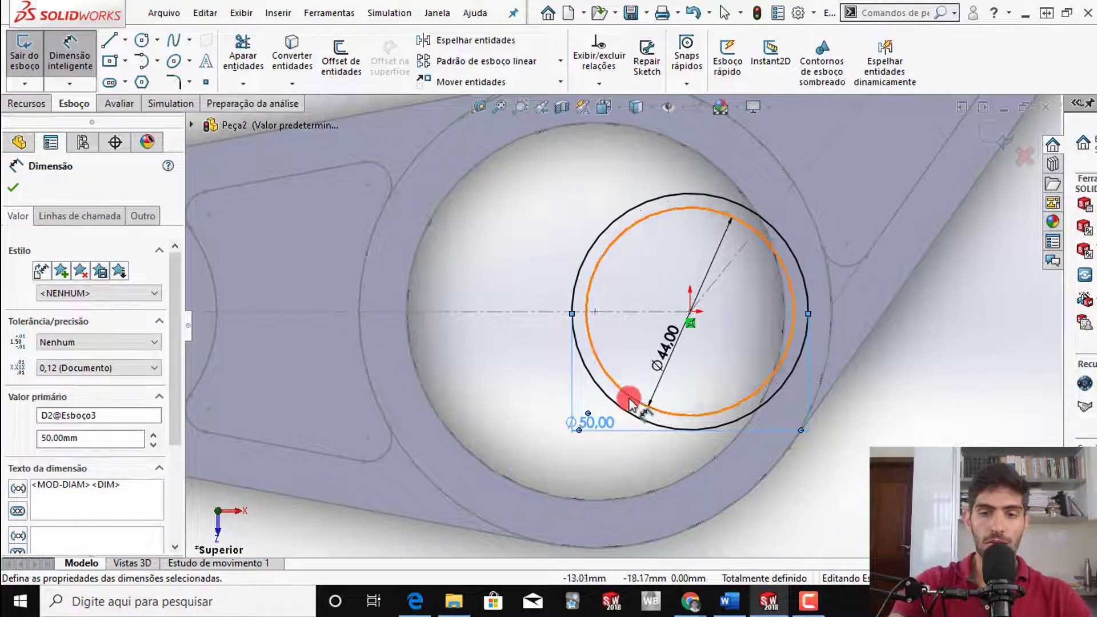
scroll(623, 400, up, 2)
key(Escape)
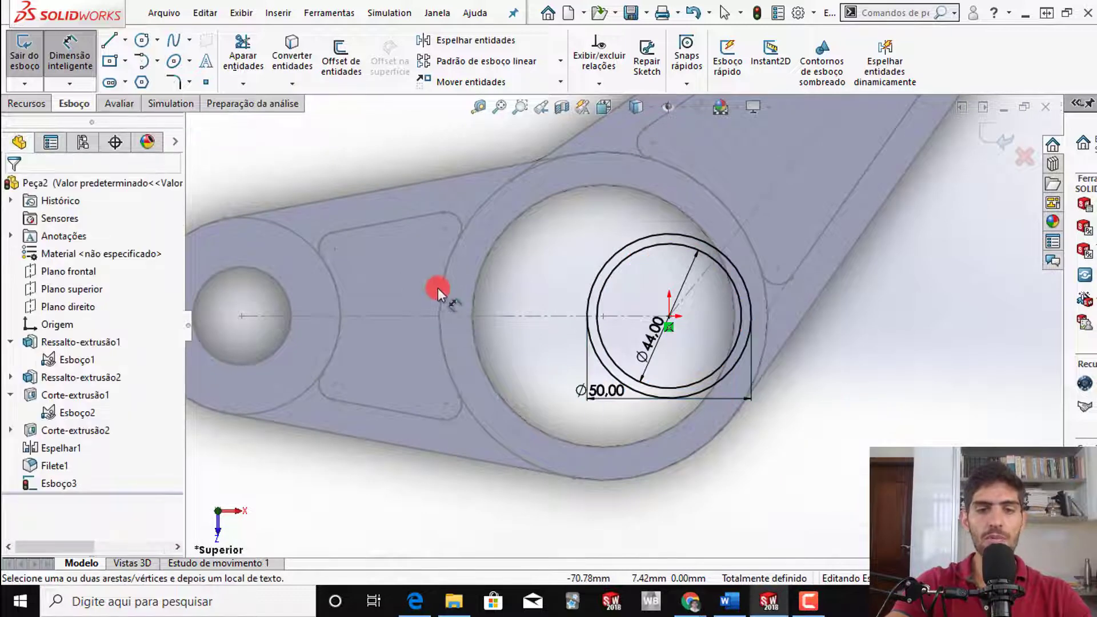
- Offset the horizontal arm's centreline 5 mm bidirectionally to create the two parallel rib lines
key(Escape)
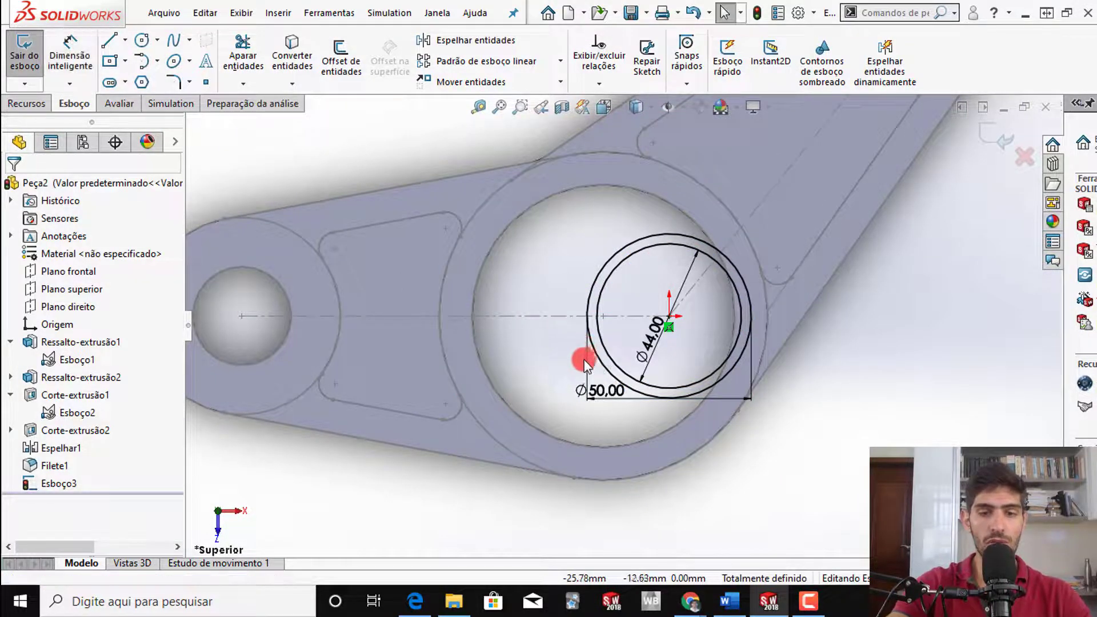
click(522, 316)
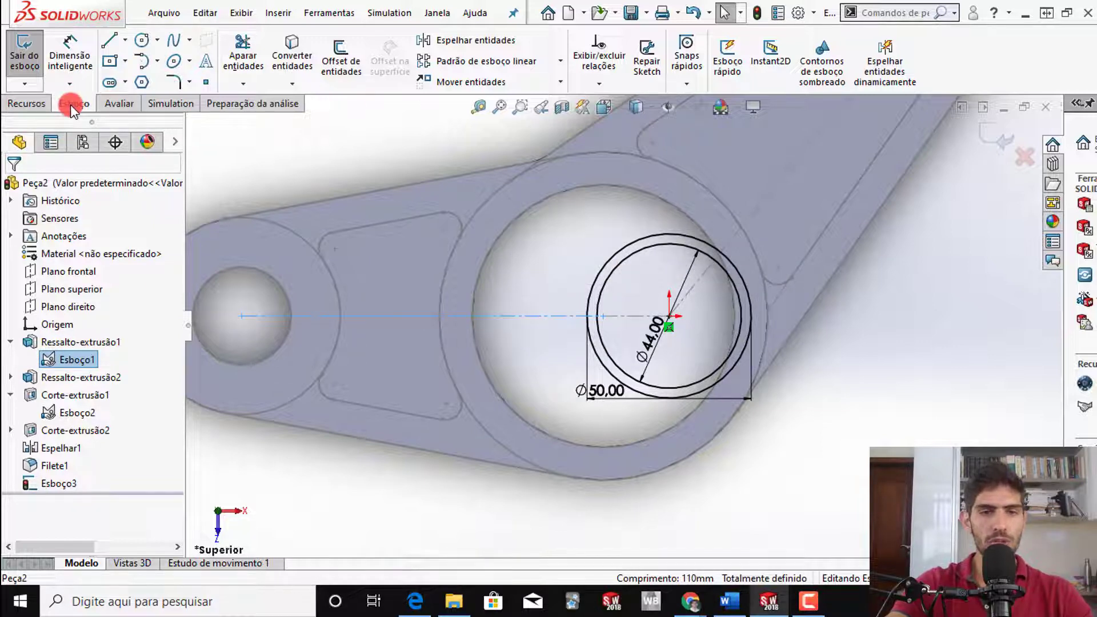
click(337, 55)
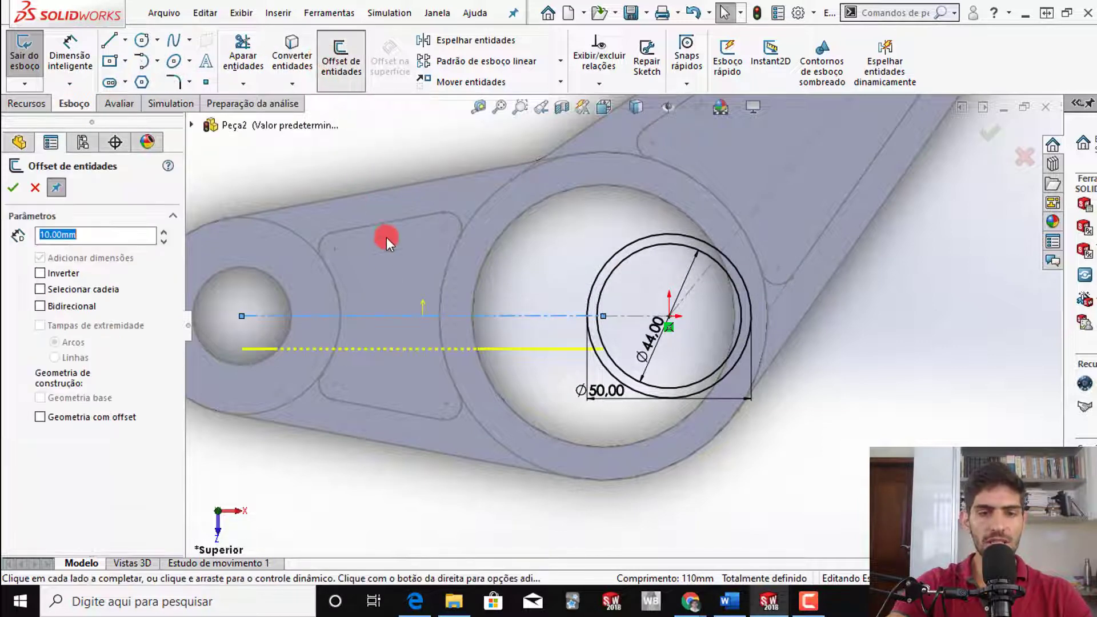
click(41, 307)
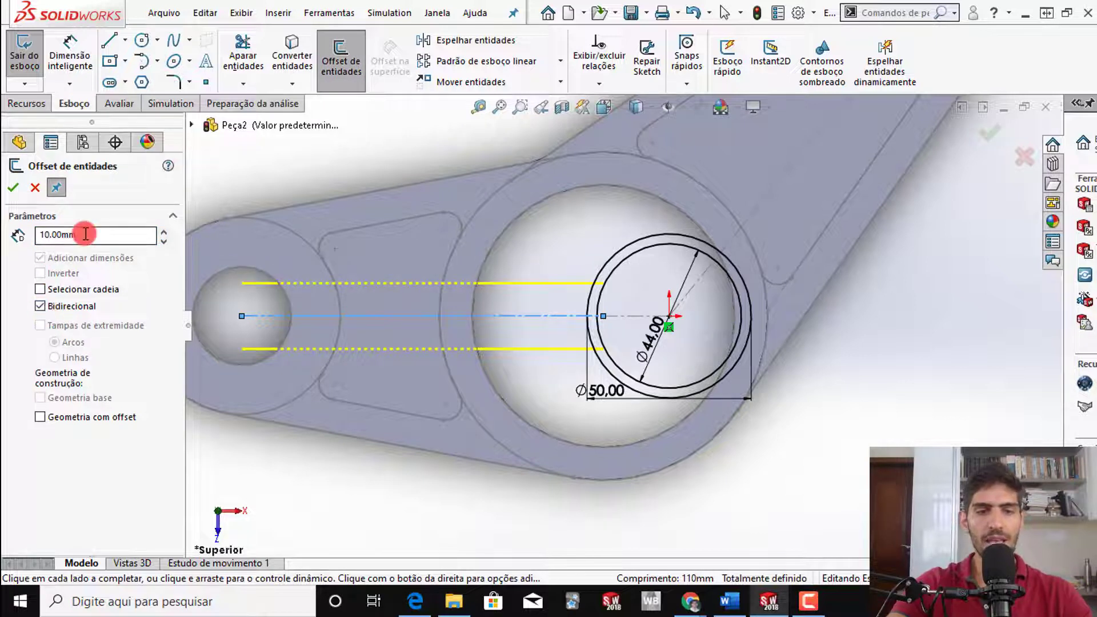
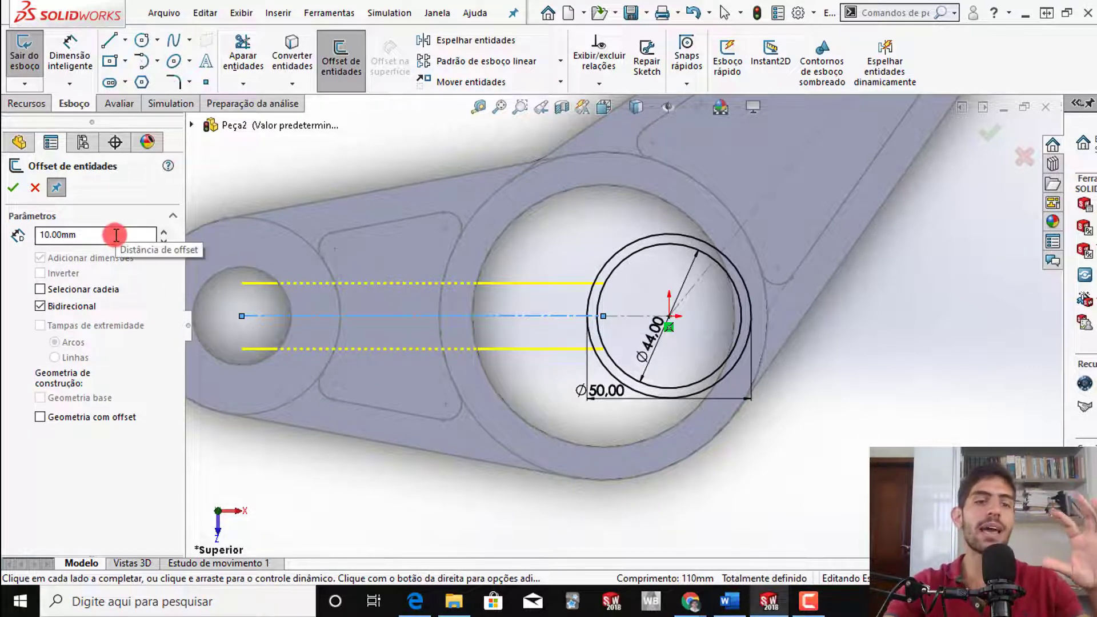
drag(114, 233, 3, 224)
text(5)
key(Return)
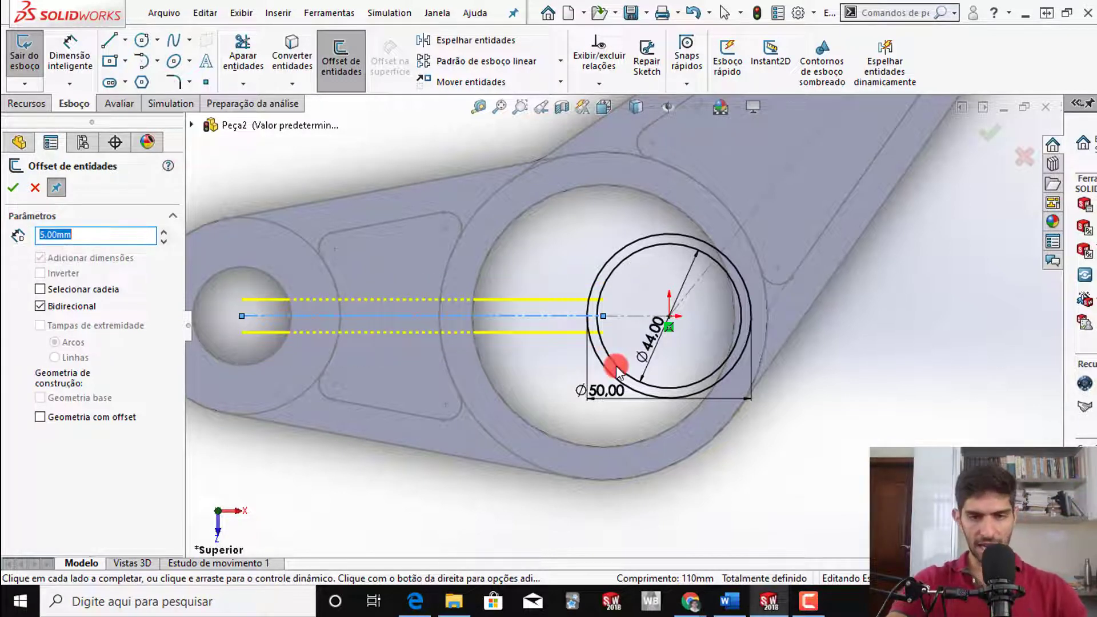
click(989, 134)
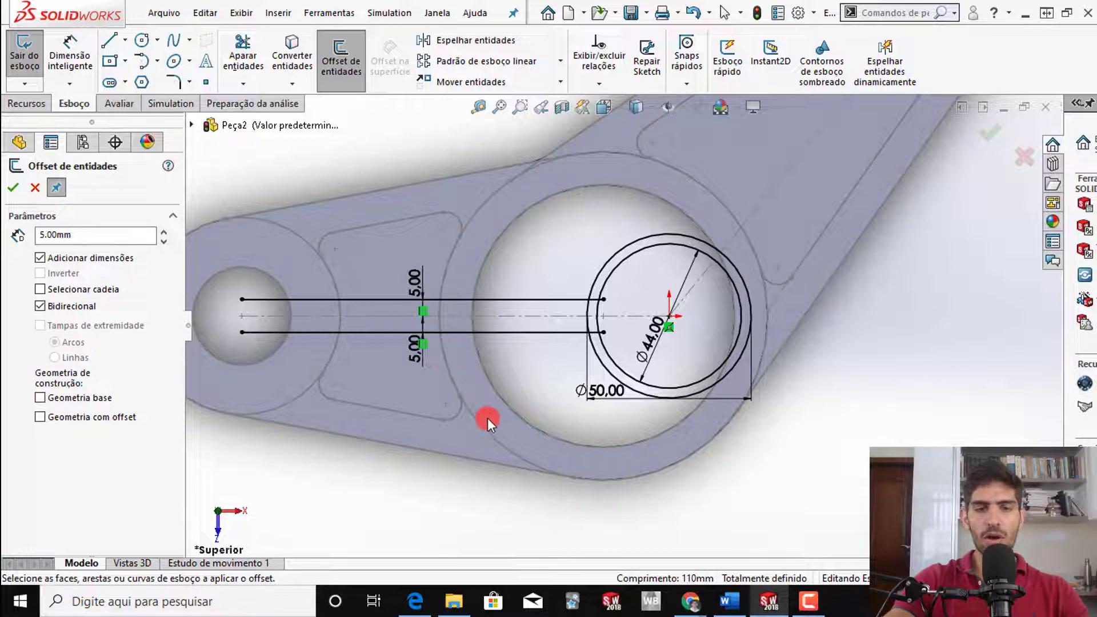
- Convert the large hub bore circle into an entity of the current sketch
click(495, 238)
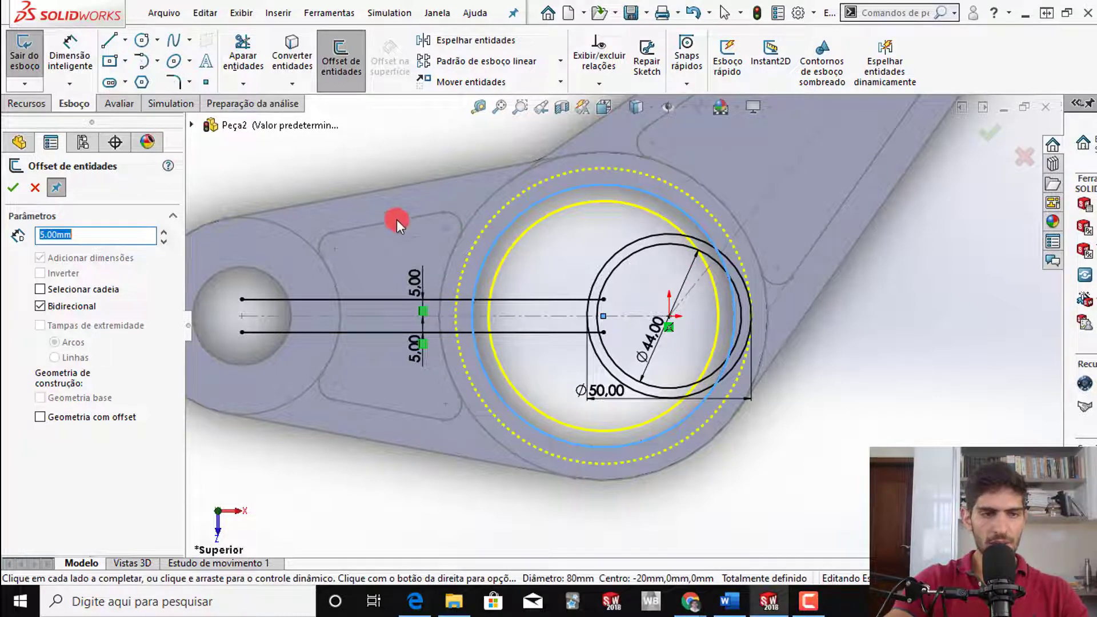
click(36, 187)
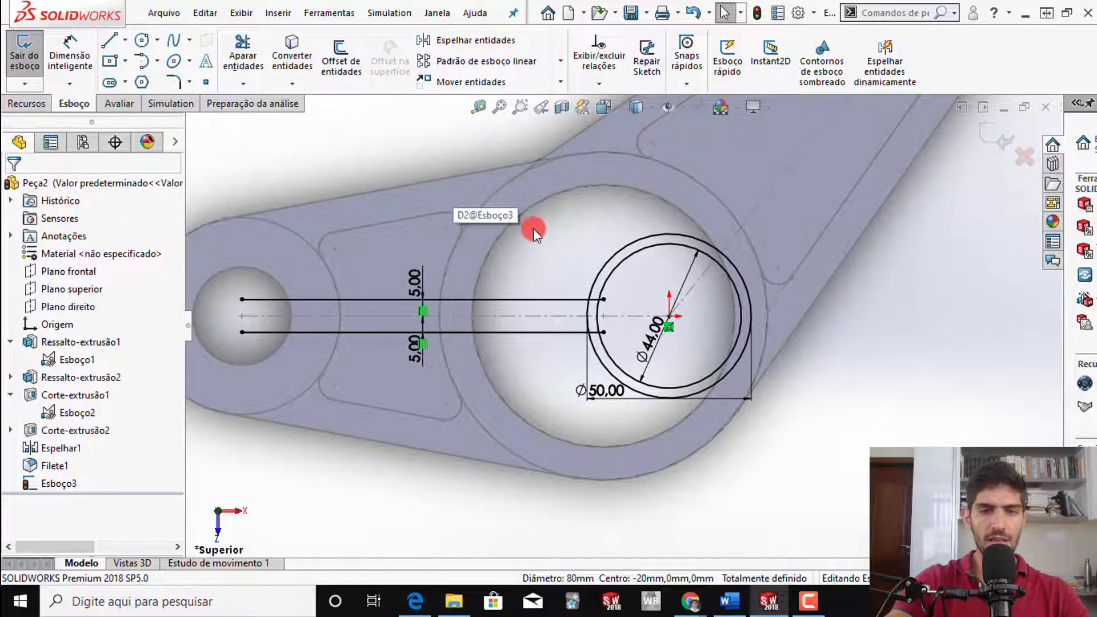
click(532, 206)
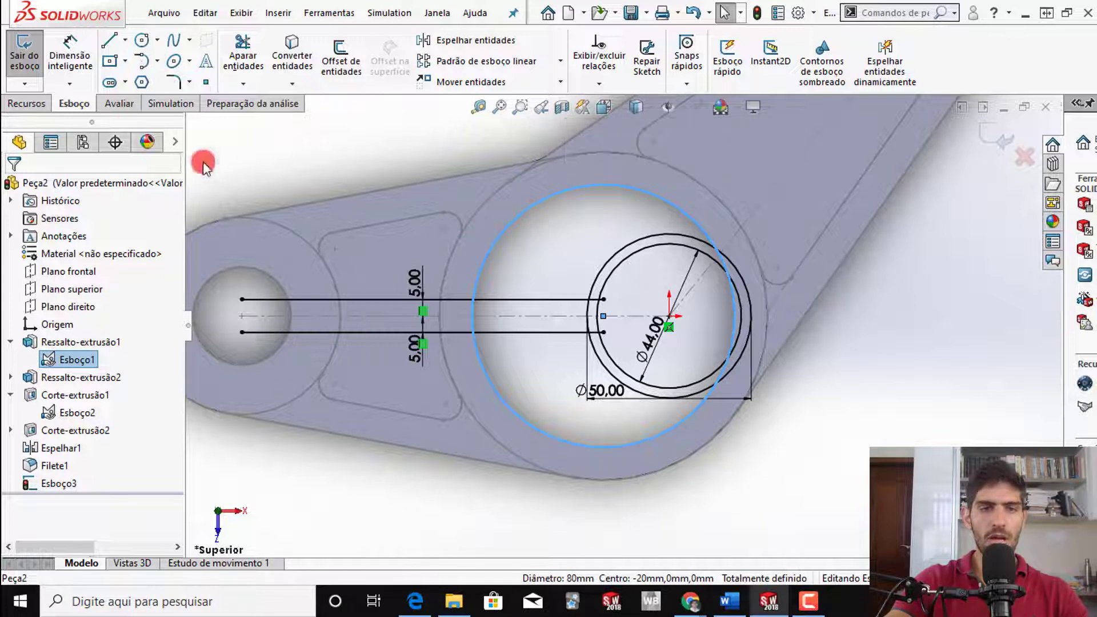
click(292, 52)
click(339, 165)
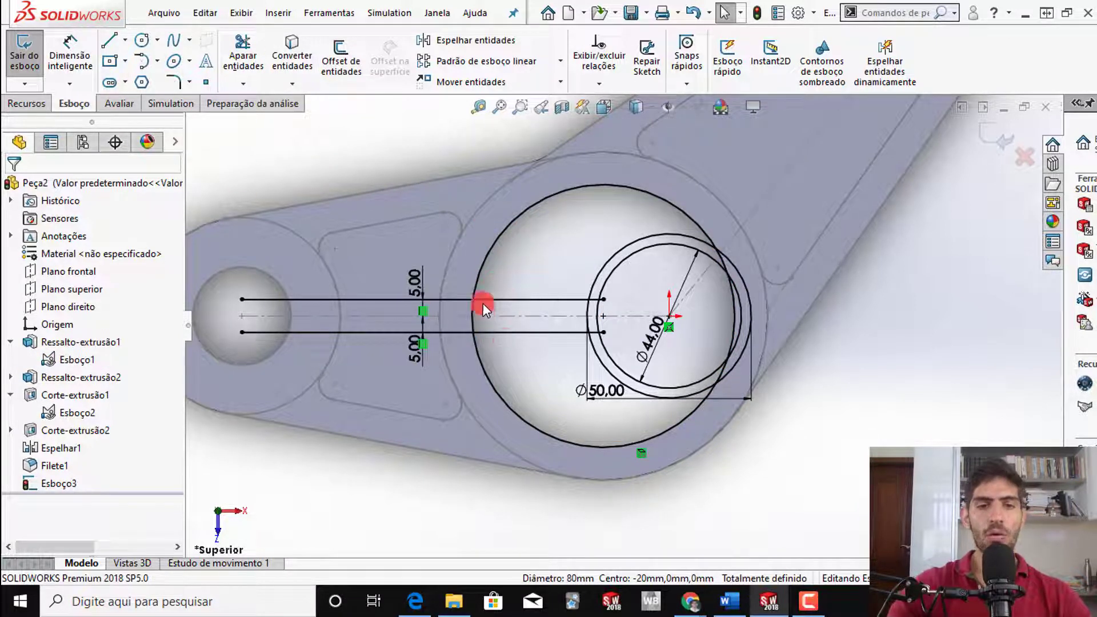
- Trim away the parts of both rib lines that extend outside the converted bore circle, towards the small arm hole
middle_drag(497, 311, 476, 324)
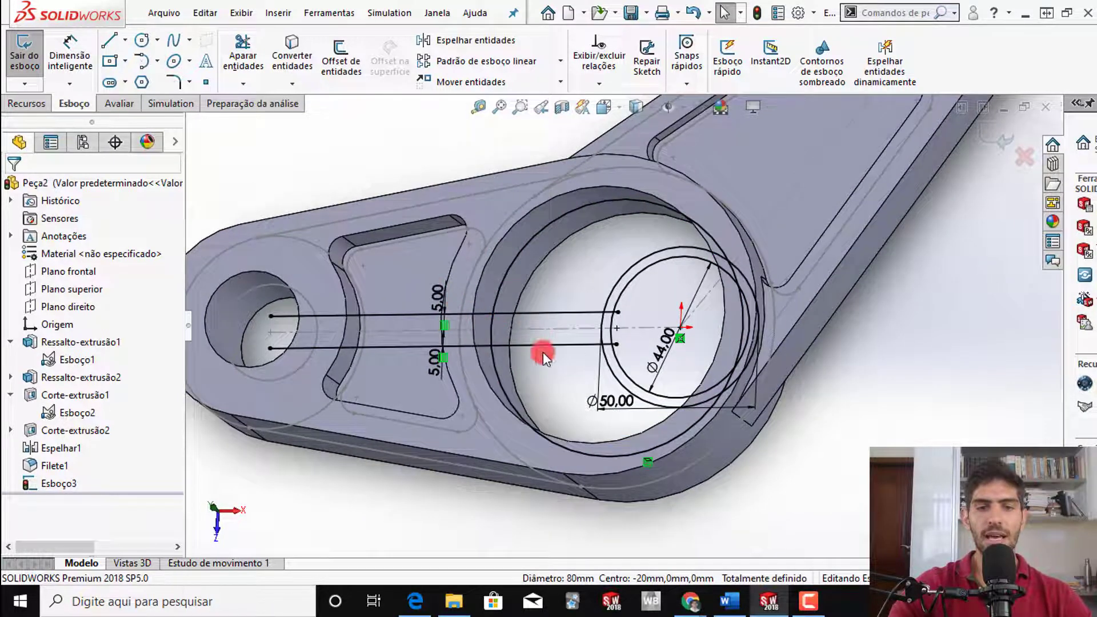
key(ctrl+8)
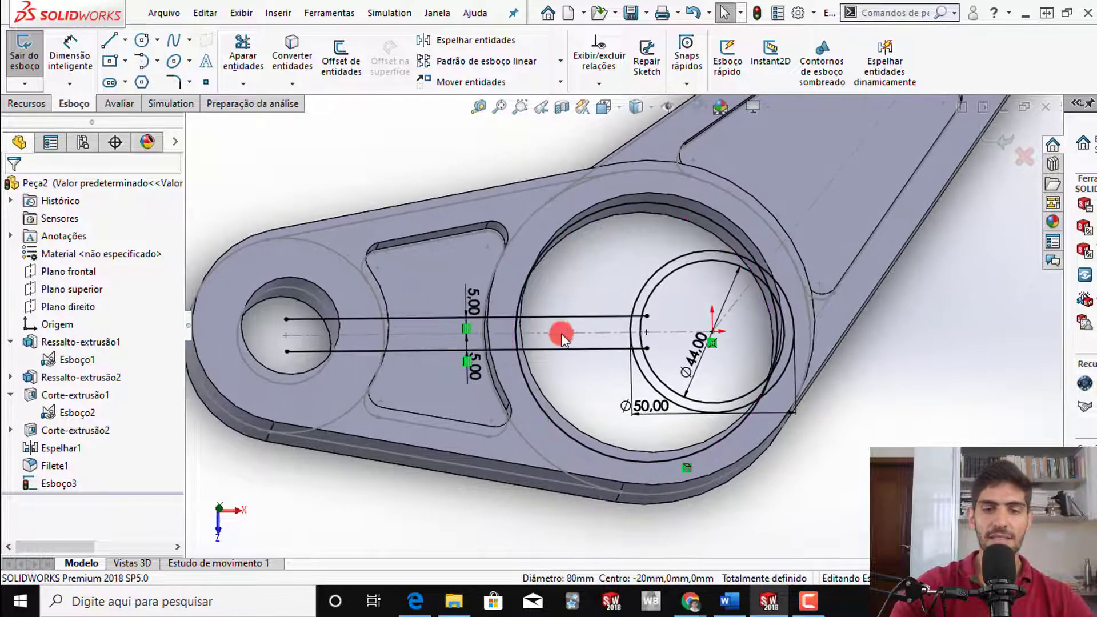
key(space)
click(496, 386)
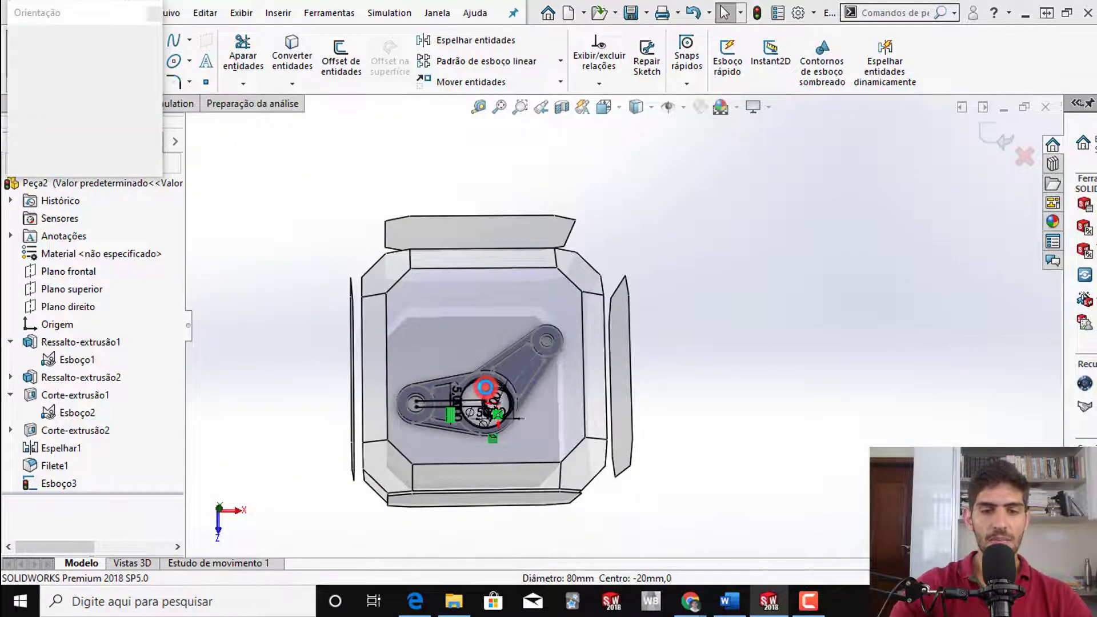
scroll(581, 388, down, 5)
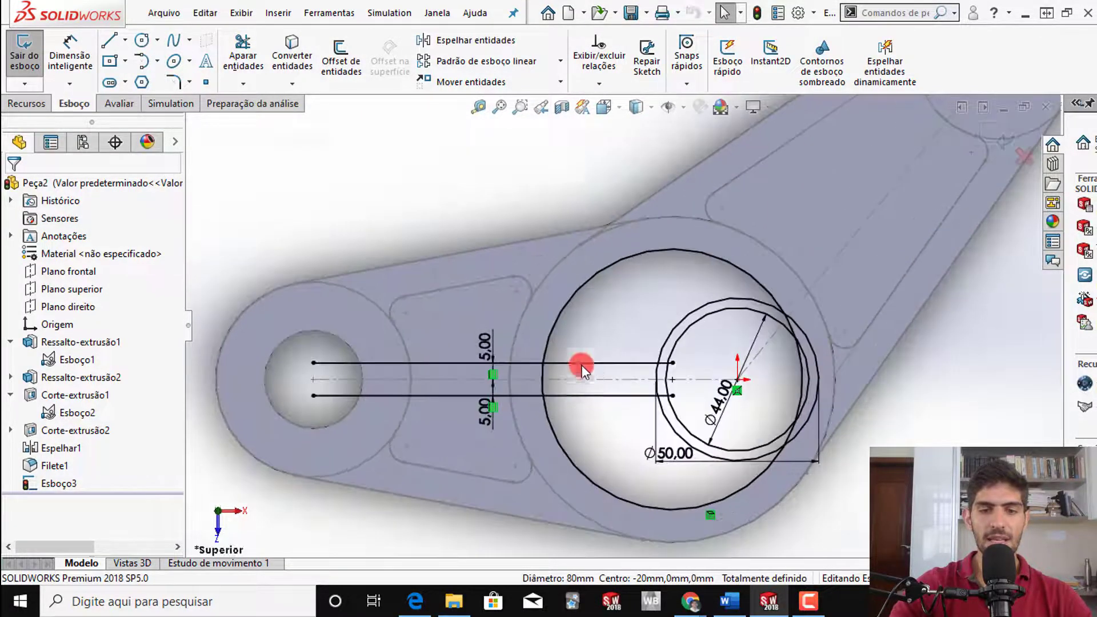
scroll(547, 377, up, 3)
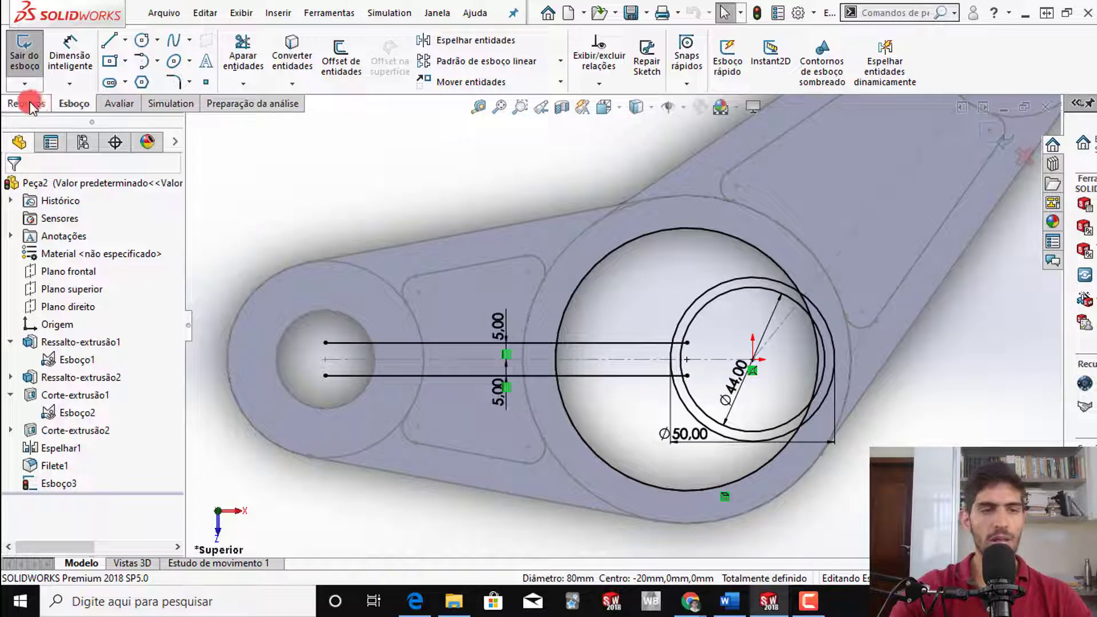
click(242, 57)
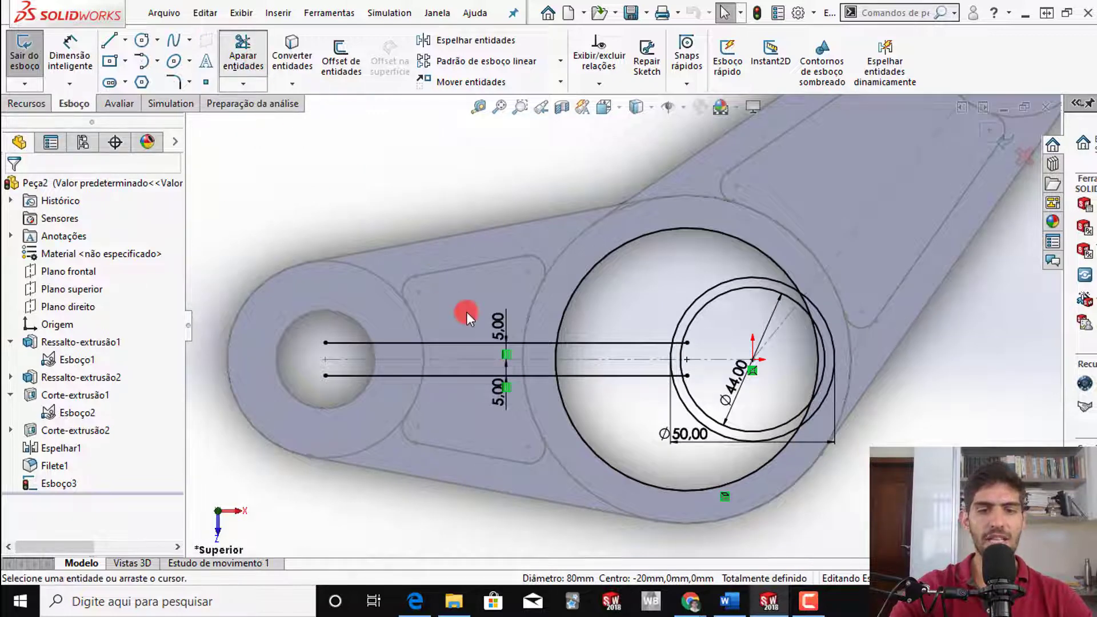
mouse_move(459, 386)
mouse_down()
mouse_move(465, 431)
mouse_move(650, 439)
mouse_up()
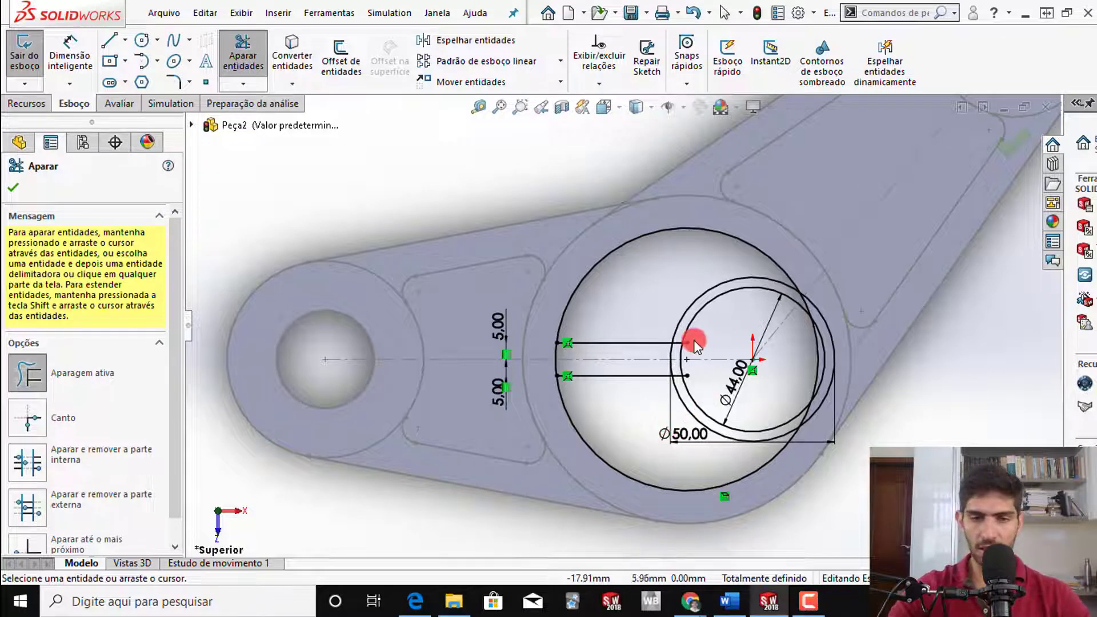
- Trim the inner ends of both rib lines back to the 50 mm circle
scroll(692, 348, down, 5)
scroll(667, 324, down, 3)
mouse_move(614, 277)
mouse_down()
mouse_move(515, 306)
mouse_move(419, 309)
mouse_up()
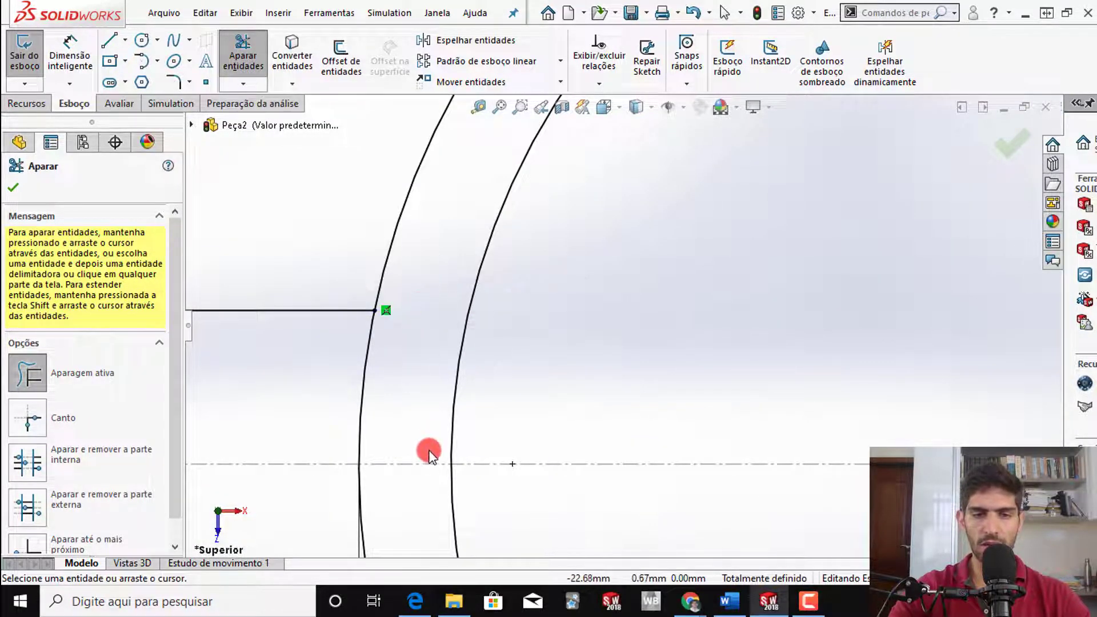
scroll(595, 436, up, 5)
scroll(602, 367, down, 4)
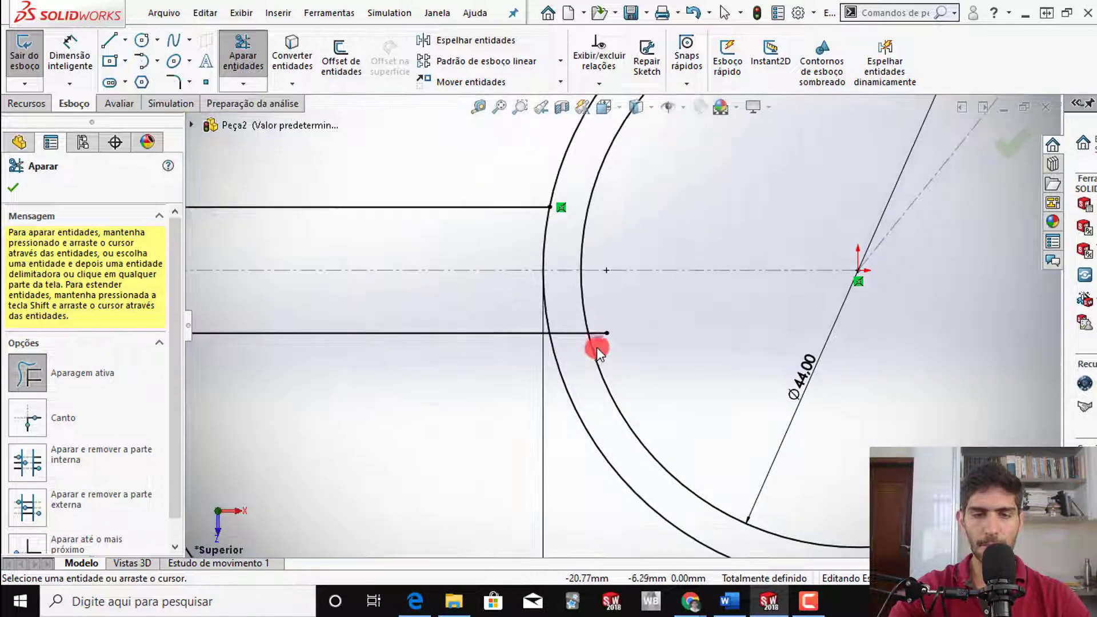
scroll(596, 348, down, 2)
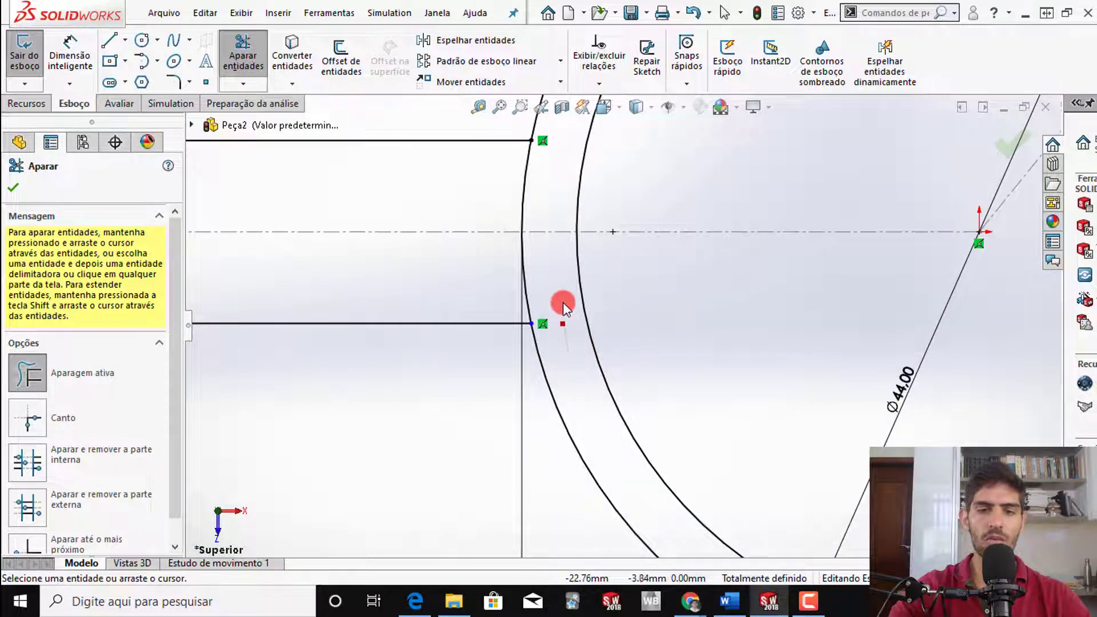
- Trim the upper and lower arcs of the converted bore circle, keeping the short arc that closes the rib
scroll(472, 379, up, 5)
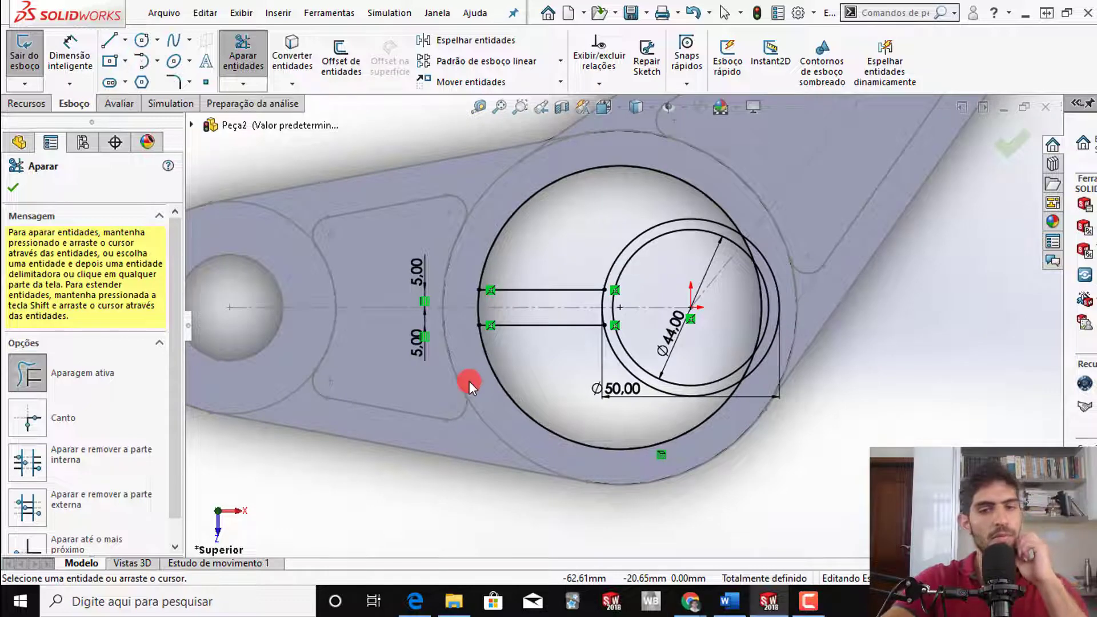
scroll(461, 382, up, 3)
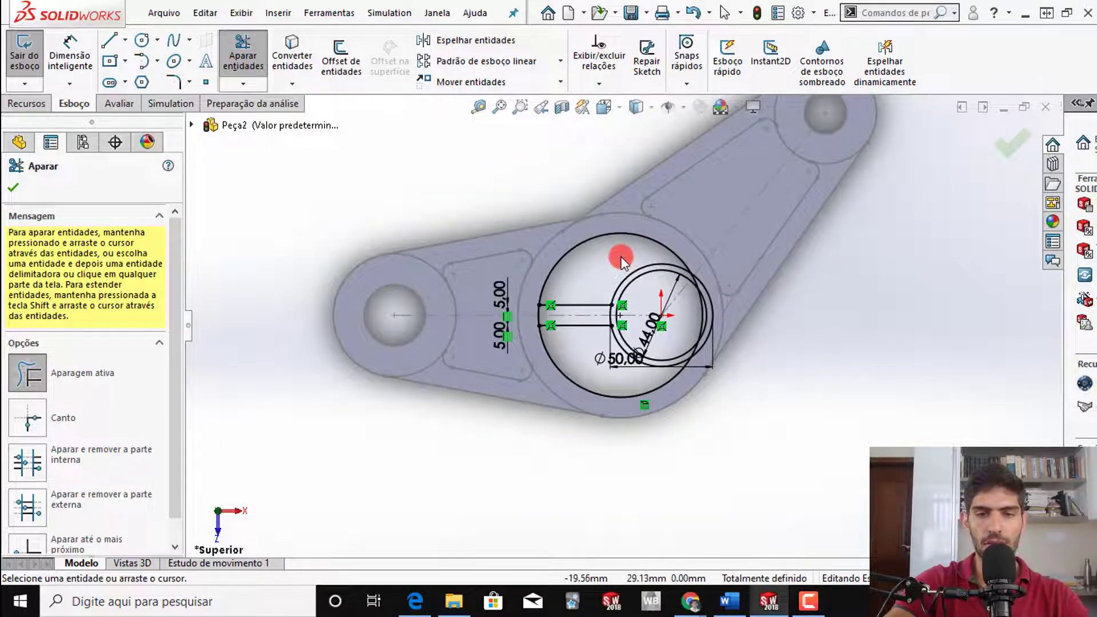
drag(604, 225, 609, 255)
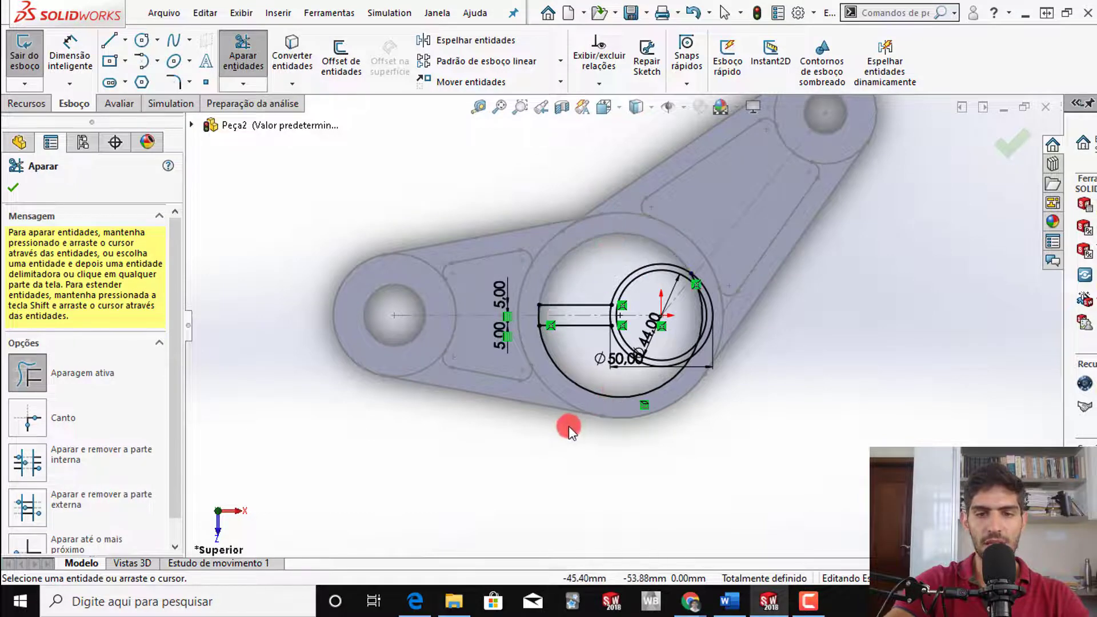
mouse_move(568, 427)
mouse_down()
mouse_move(583, 372)
mouse_move(568, 516)
mouse_move(553, 525)
mouse_up()
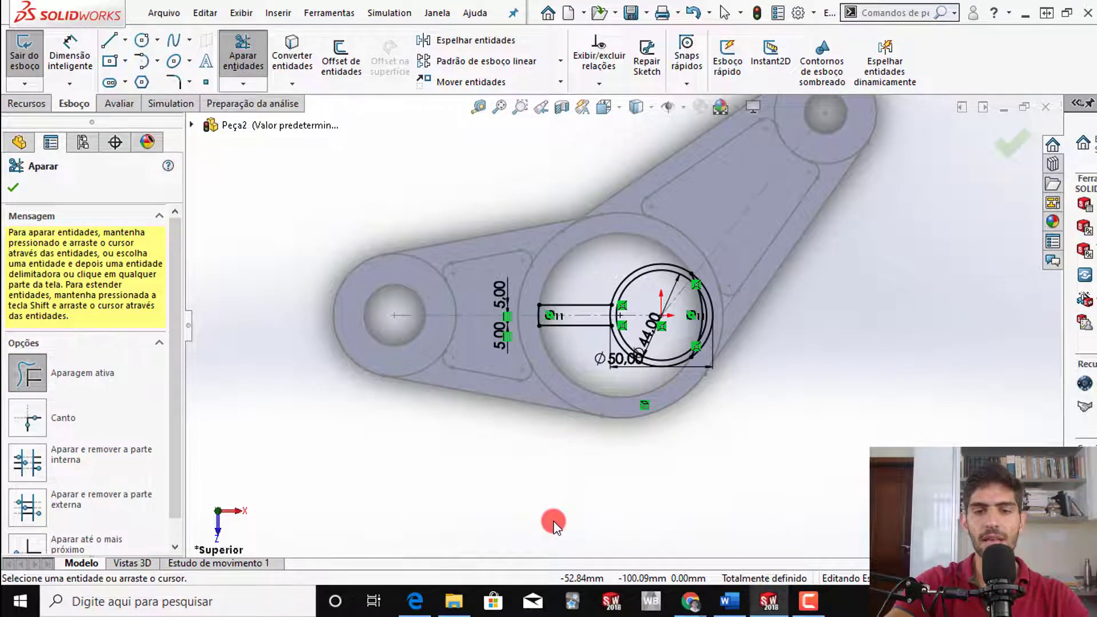
scroll(506, 364, down, 5)
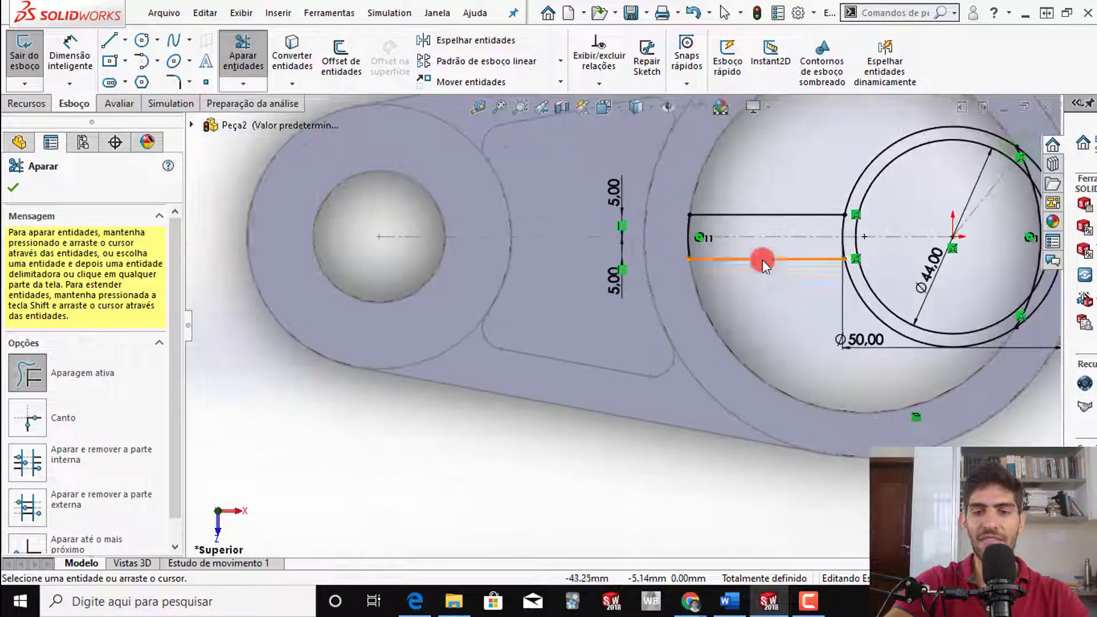
scroll(684, 229, up, 2)
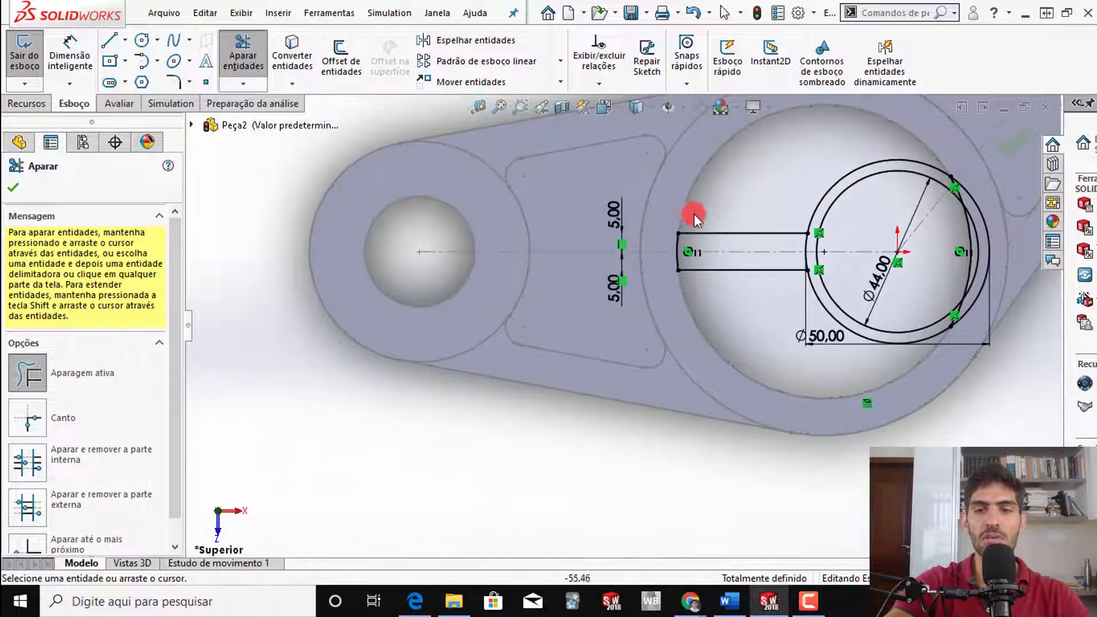
click(684, 221)
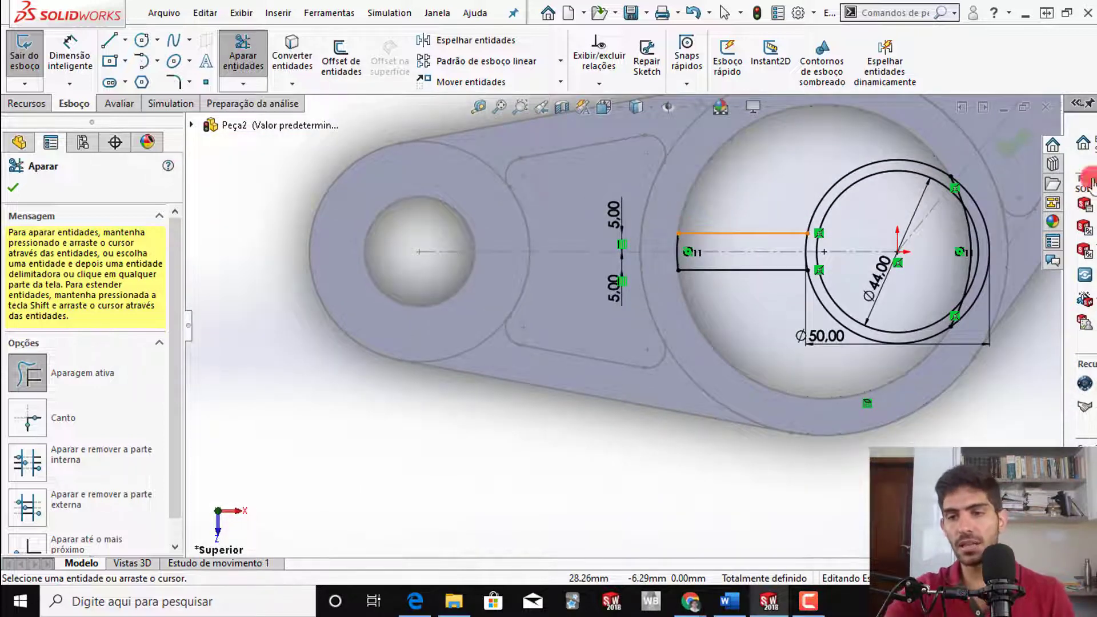
- Trim the leftover bore circle arcs crossing the 44 mm and 50 mm ring circles
scroll(962, 208, down, 3)
scroll(789, 363, down, 3)
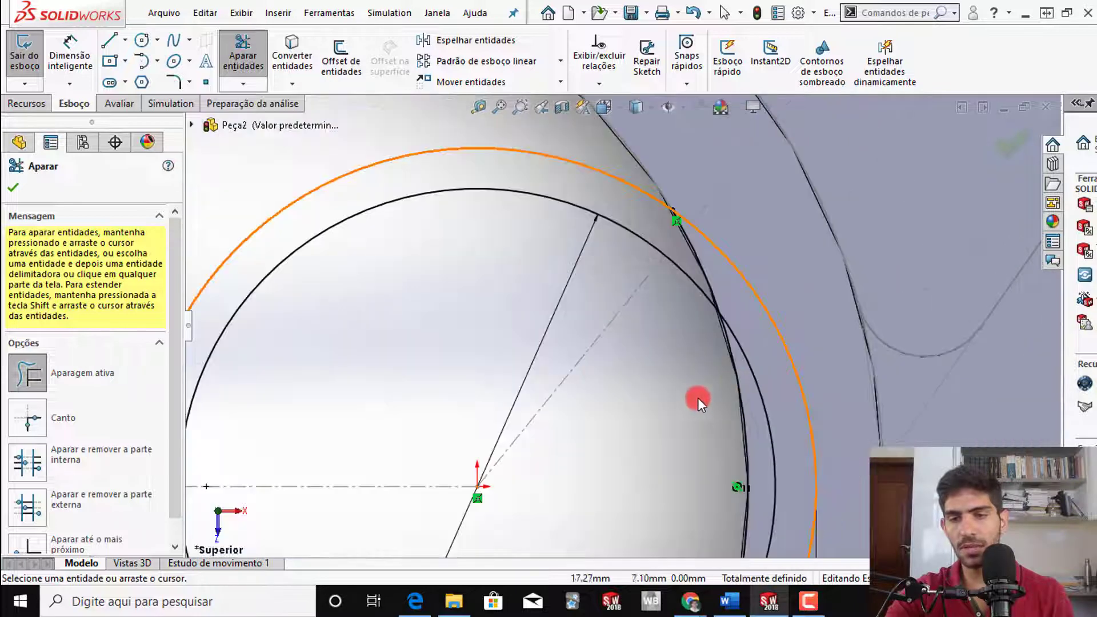
mouse_move(698, 398)
mouse_down()
mouse_move(746, 409)
mouse_move(728, 298)
mouse_move(697, 262)
mouse_up()
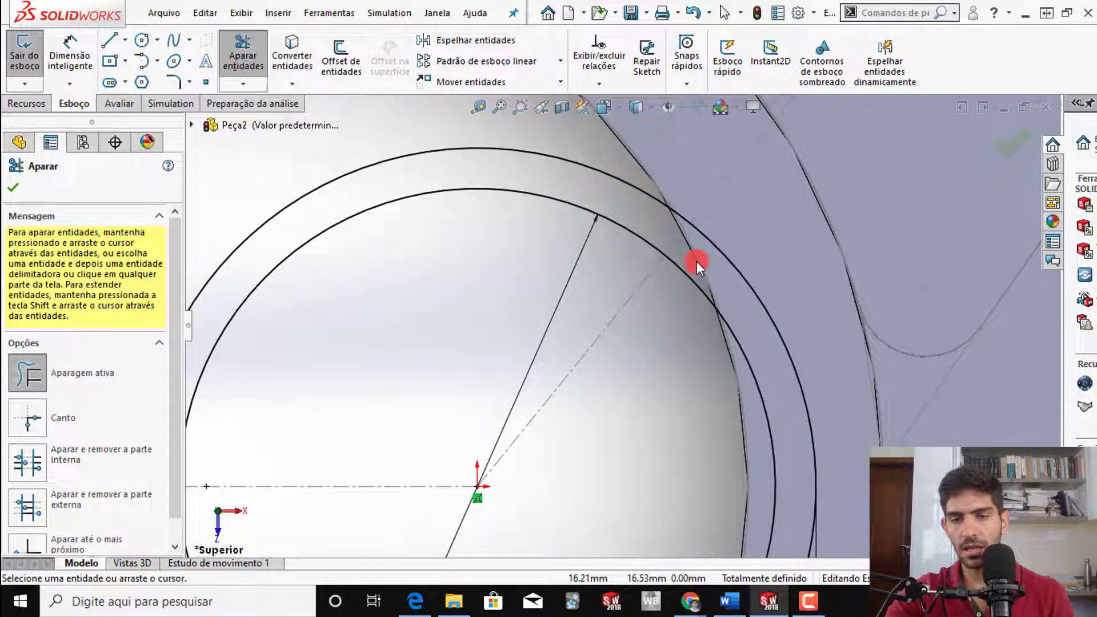
scroll(728, 432, up, 5)
scroll(691, 471, down, 5)
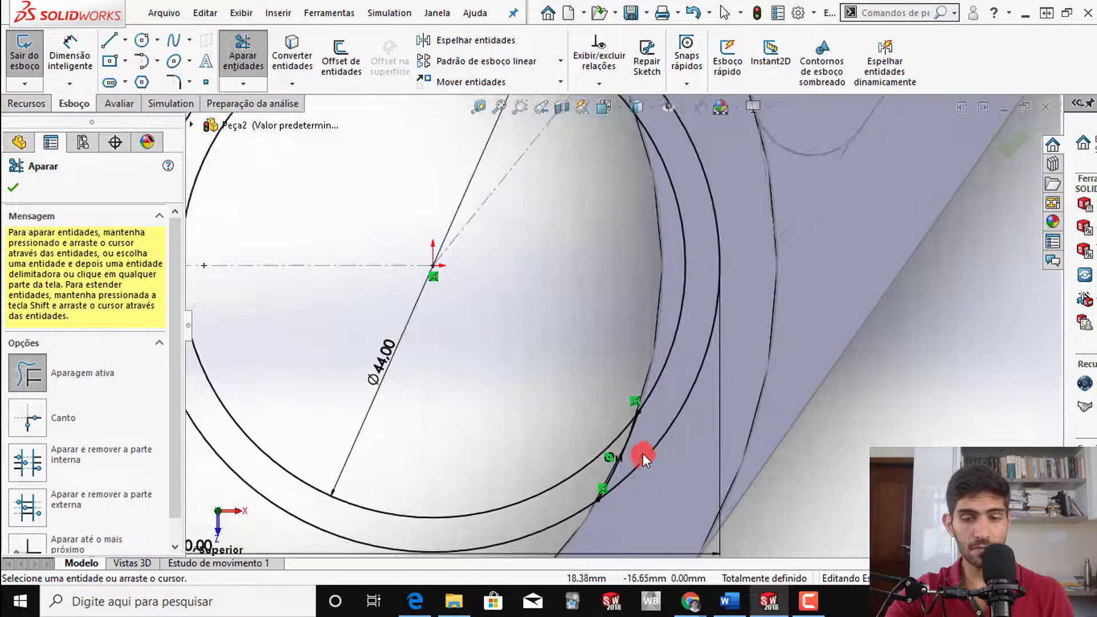
drag(611, 446, 598, 480)
scroll(429, 392, up, 5)
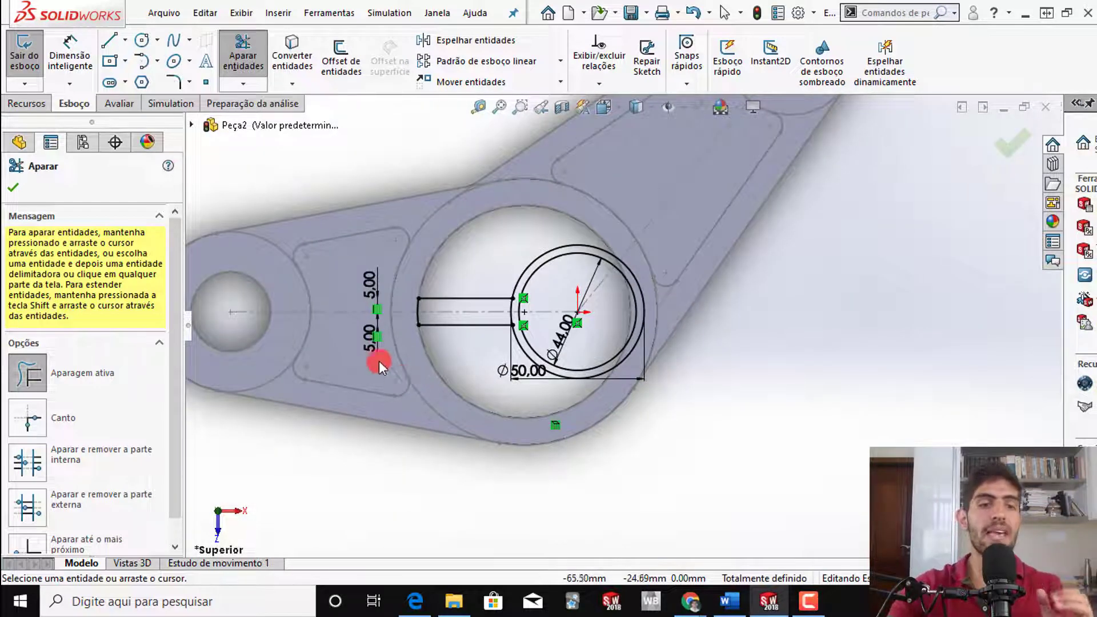
- Start a boss extrusion of the hub sketch with the rib region and the 50 mm circle as selected contours
click(25, 104)
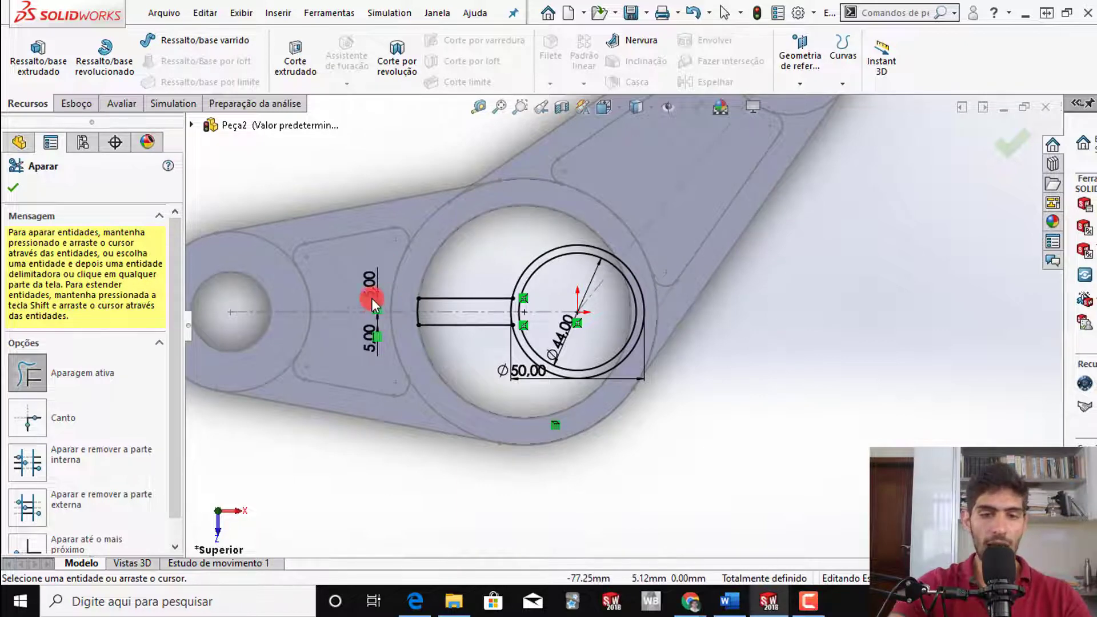
click(41, 54)
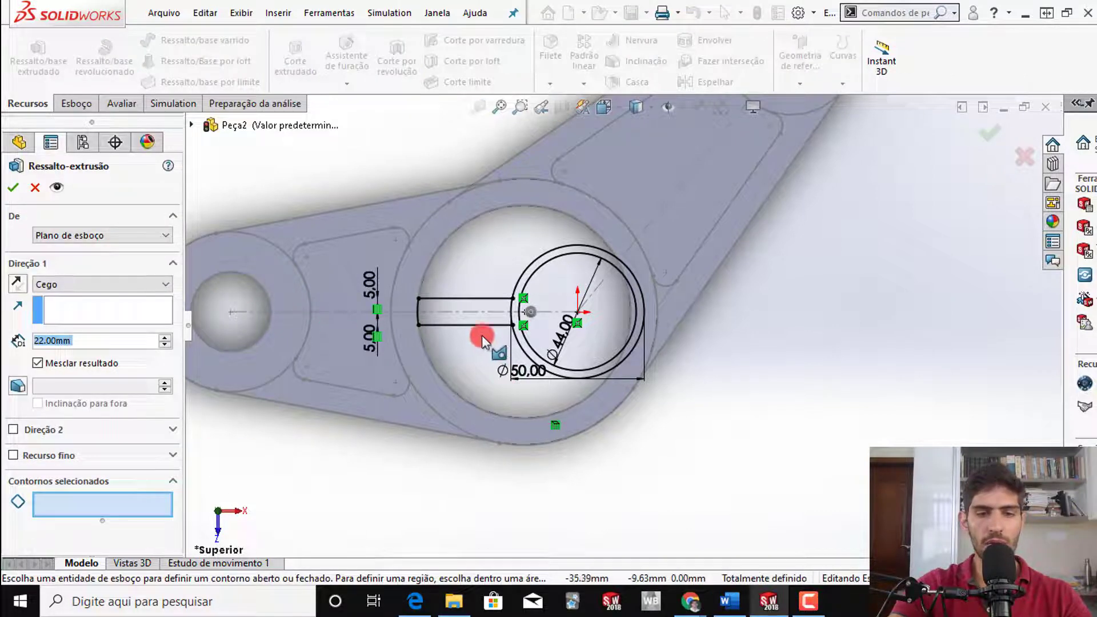
click(484, 318)
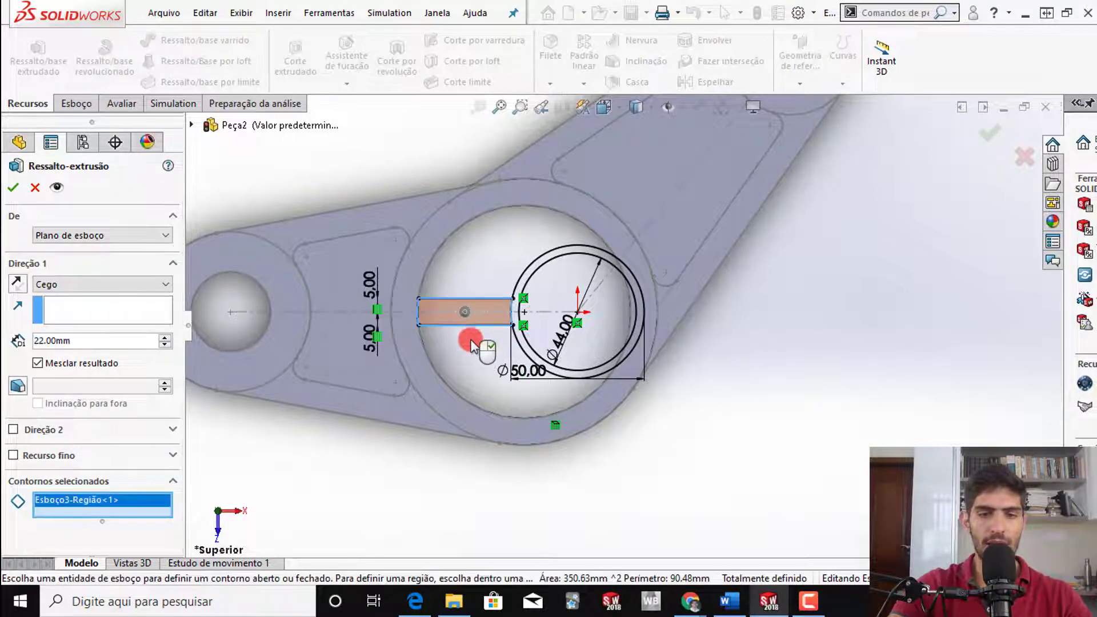
middle_drag(473, 336, 465, 272)
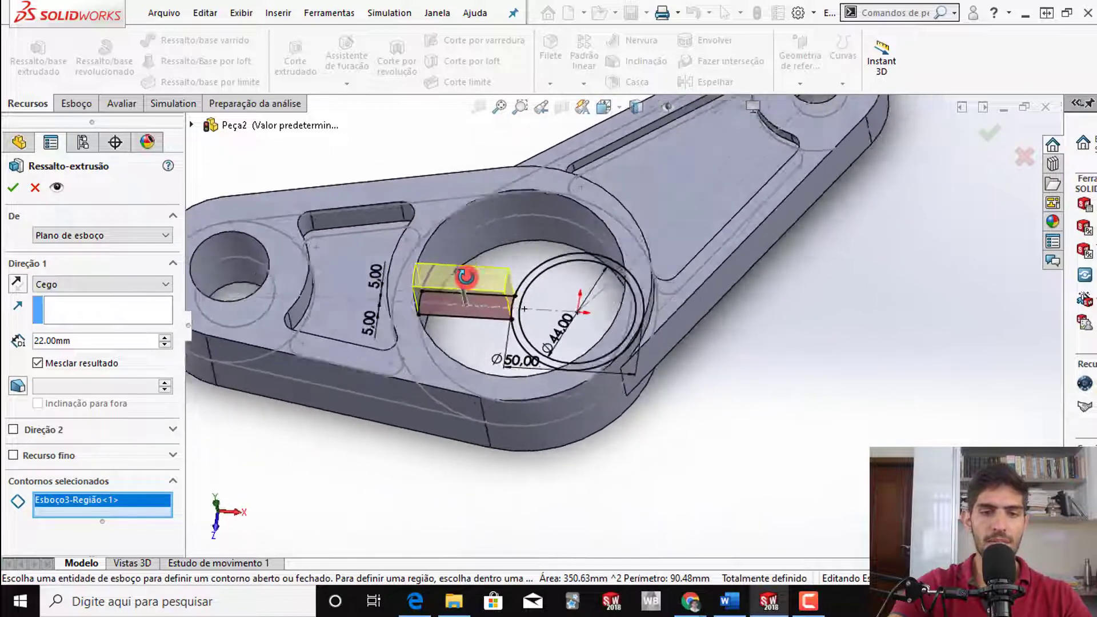
click(523, 347)
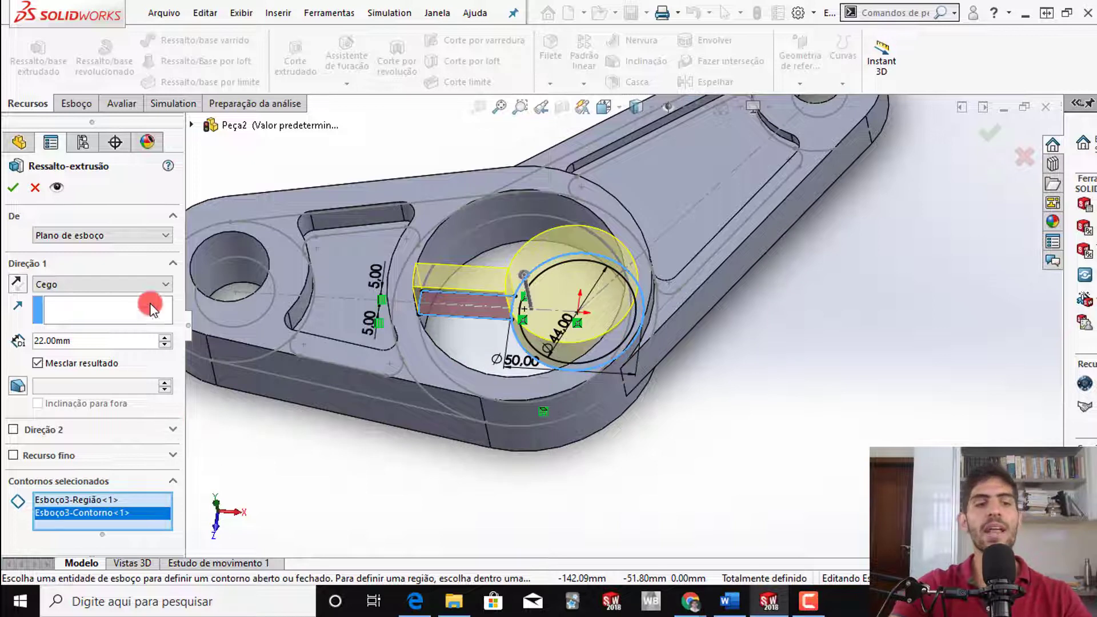
- Extrude the rib and the 50 mm circle 40 mm with the mid-plane (Plano médio) end condition
click(167, 241)
click(166, 285)
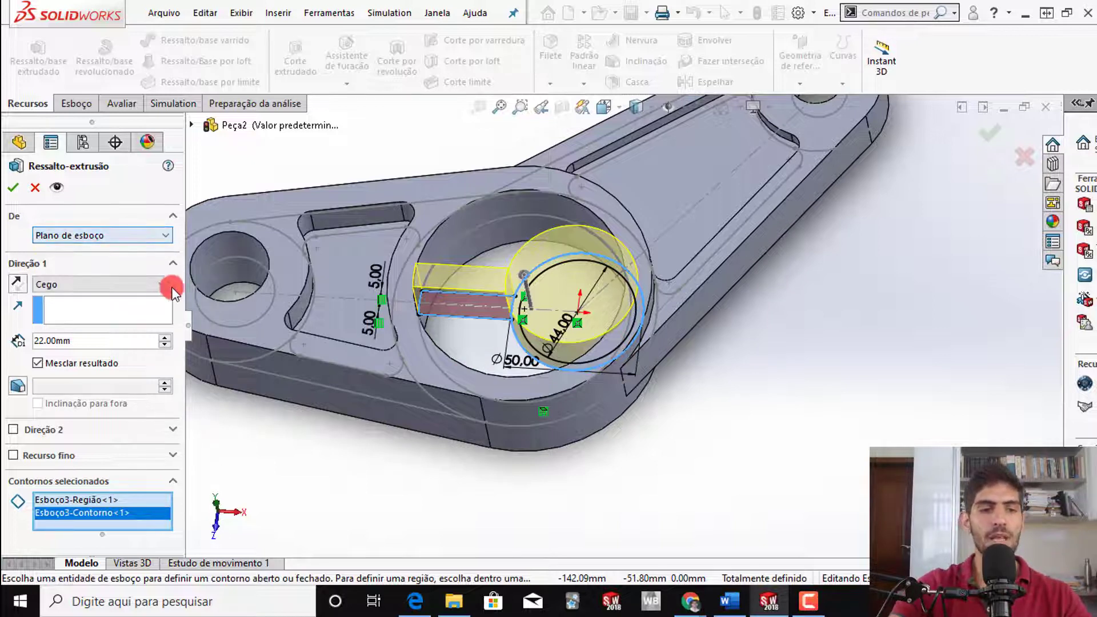
click(166, 286)
click(142, 361)
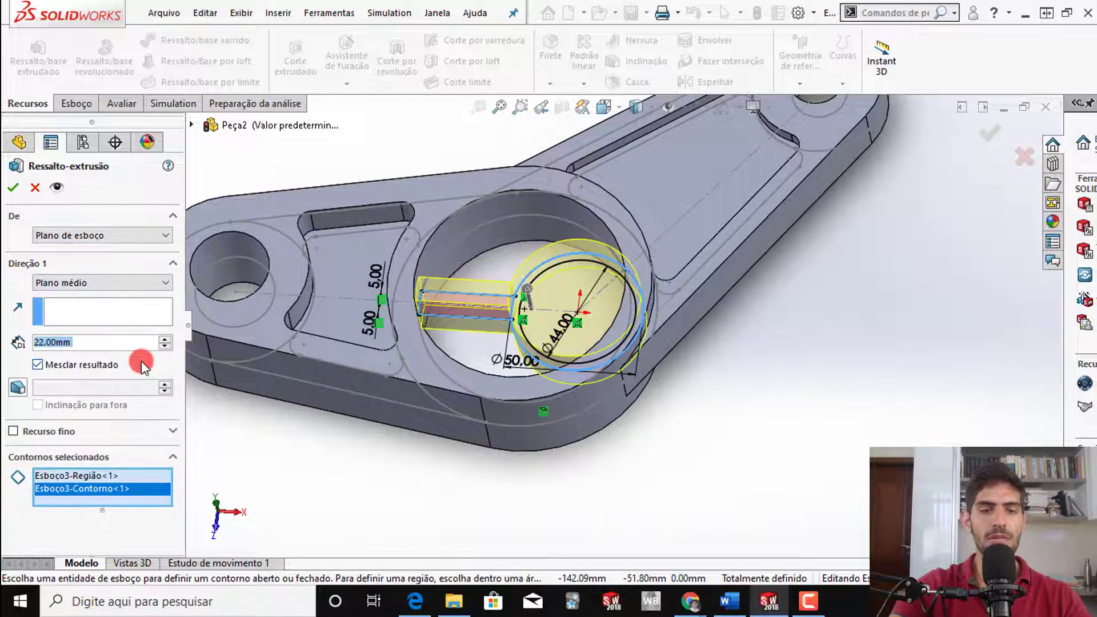
text(4)
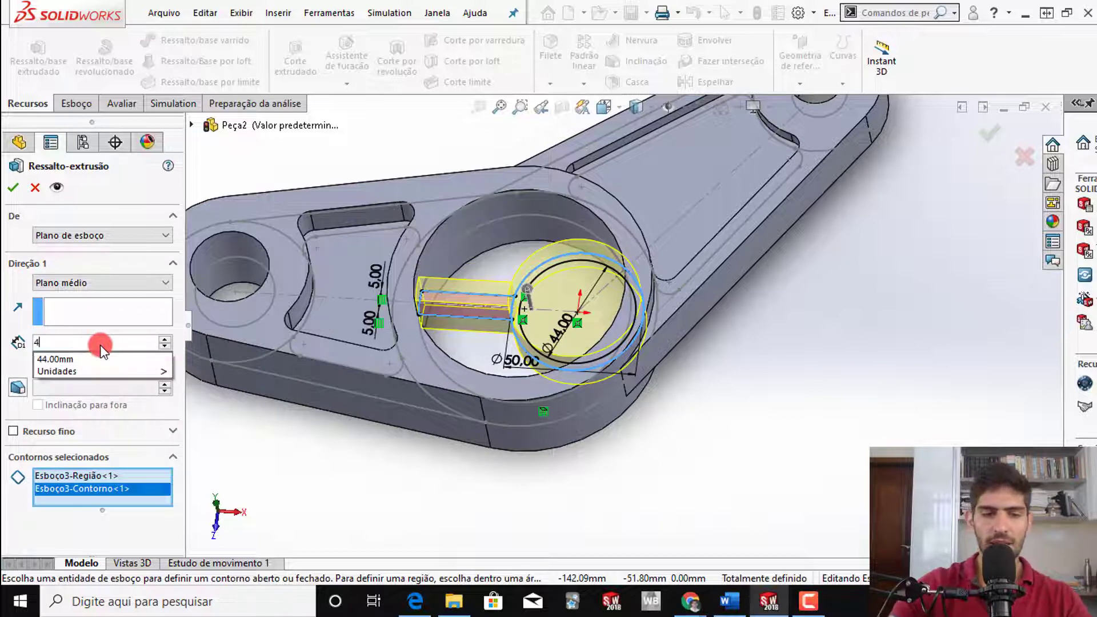
text(0)
key(Return)
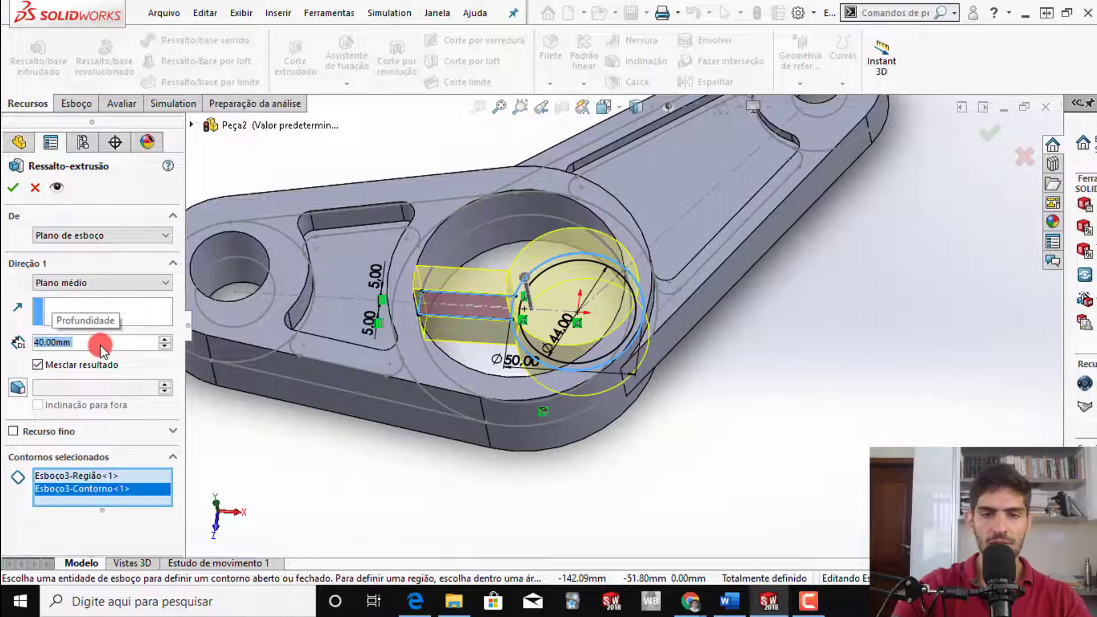
mouse_move(423, 289)
middle_down()
mouse_move(455, 115)
mouse_move(412, 220)
mouse_move(416, 311)
mouse_move(412, 292)
middle_up()
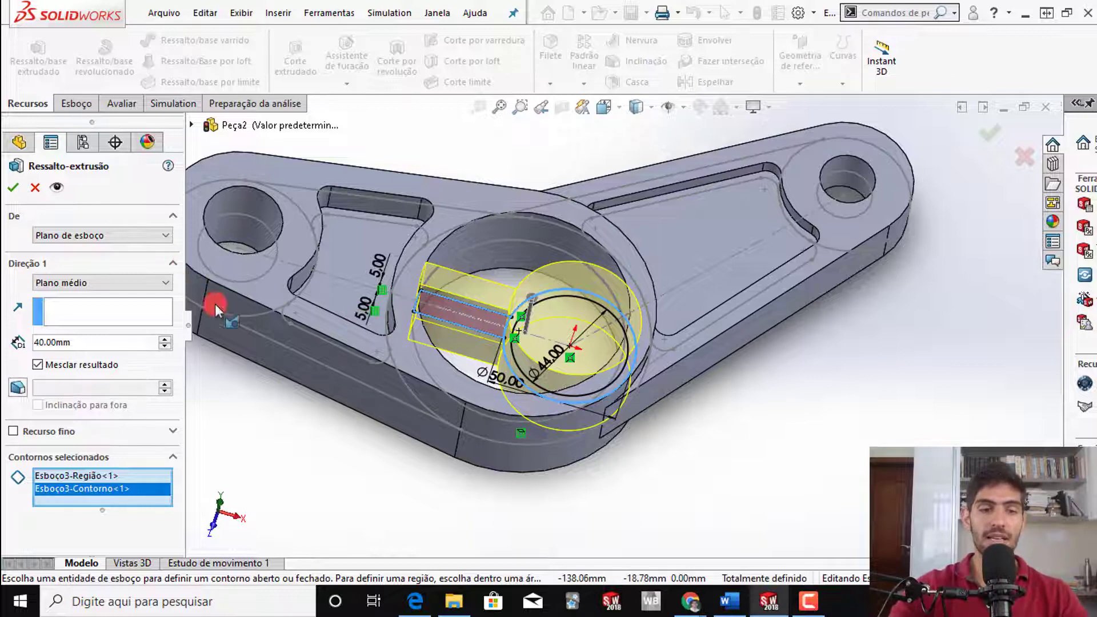
click(12, 187)
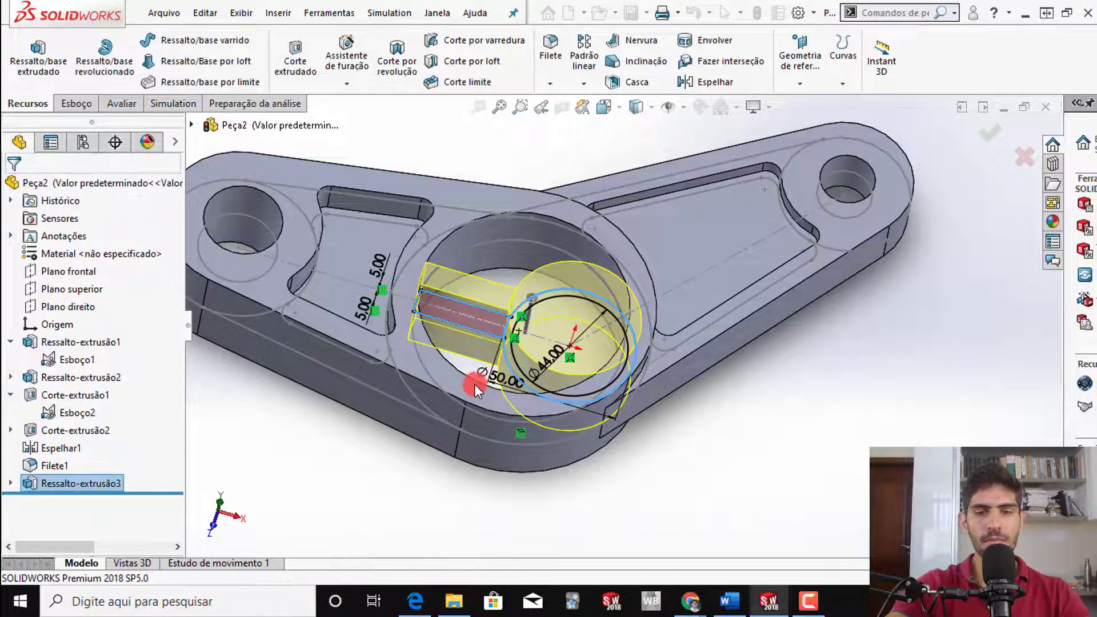
- Switch to the reference PDF in Edge and compare the plan, isometric and E-E section views for the thicknesses of the arms and hub
middle_drag(411, 358, 437, 392)
click(421, 601)
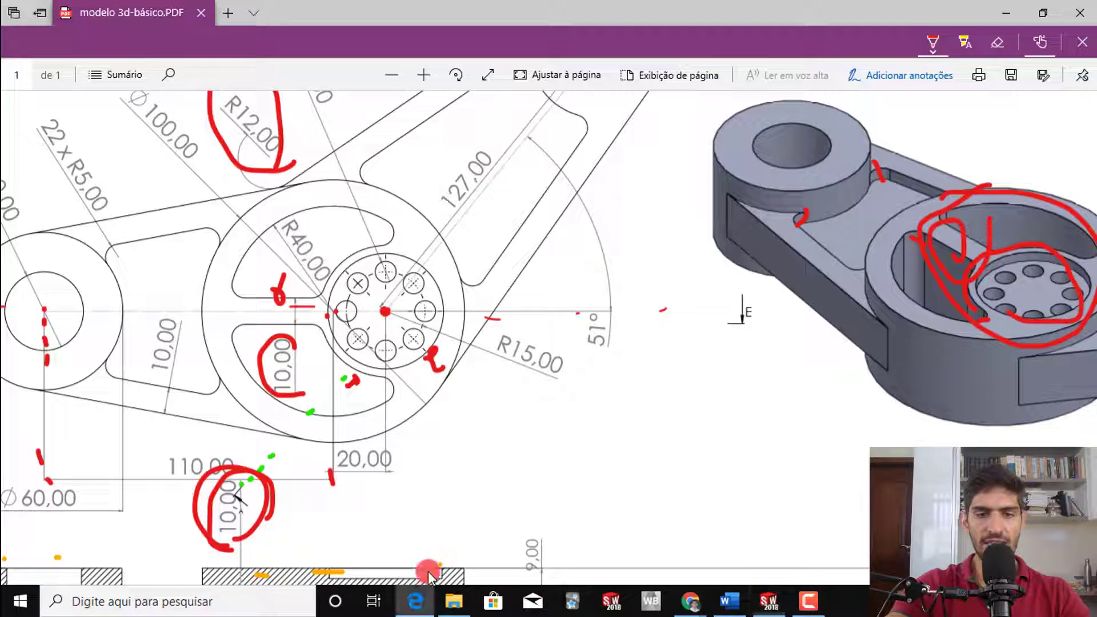
ctrl+scroll(446, 382, up, 3)
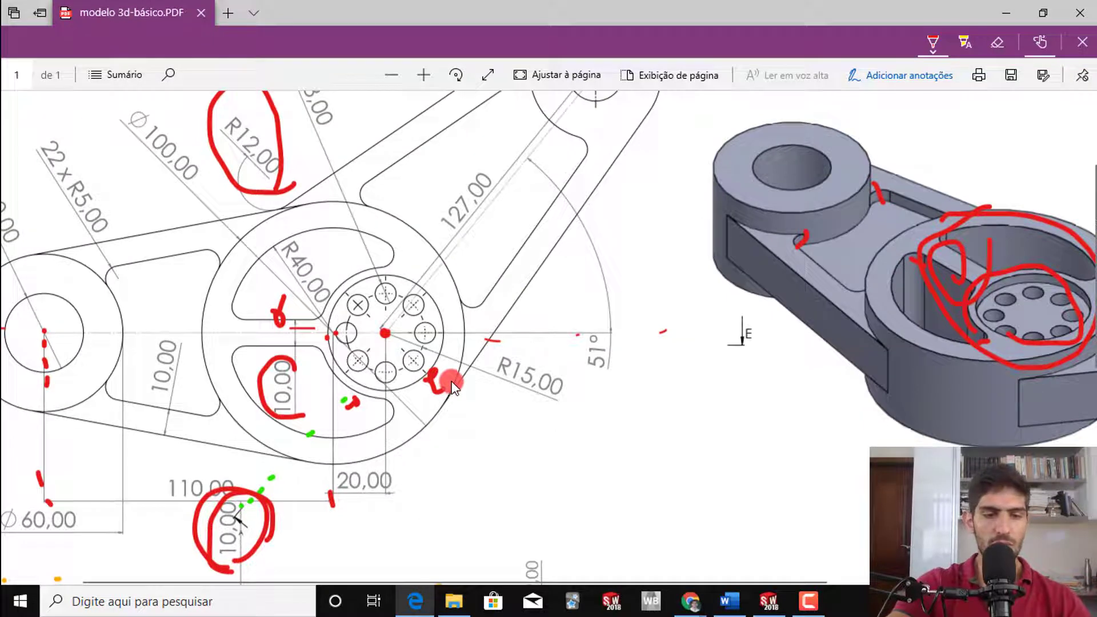
ctrl+scroll(452, 386, down, 1)
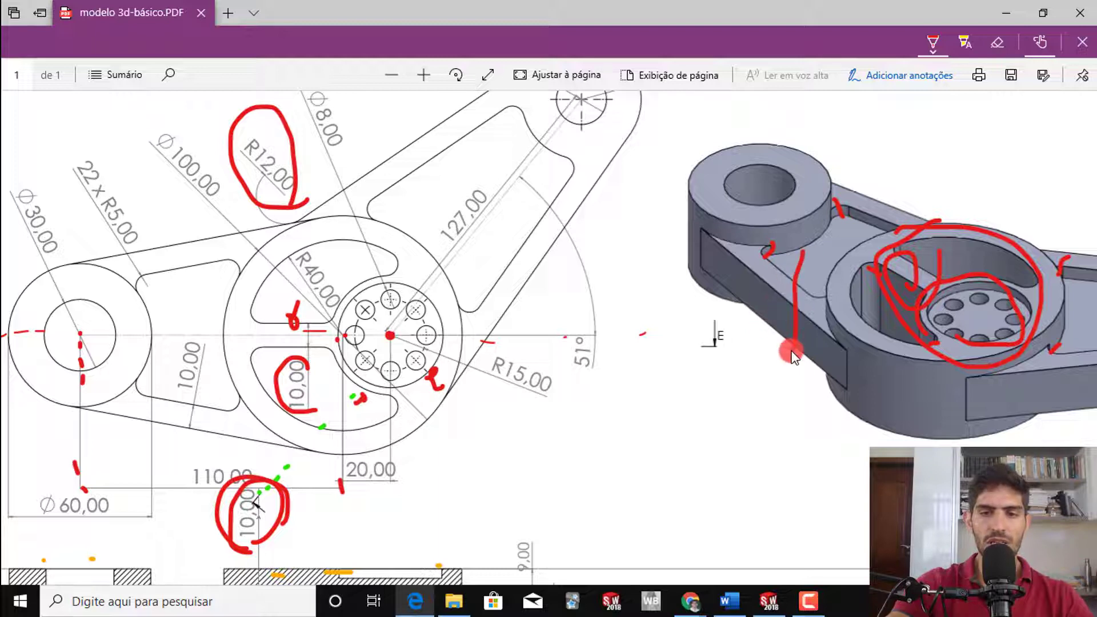
scroll(816, 357, up, 1)
scroll(914, 354, down, 2)
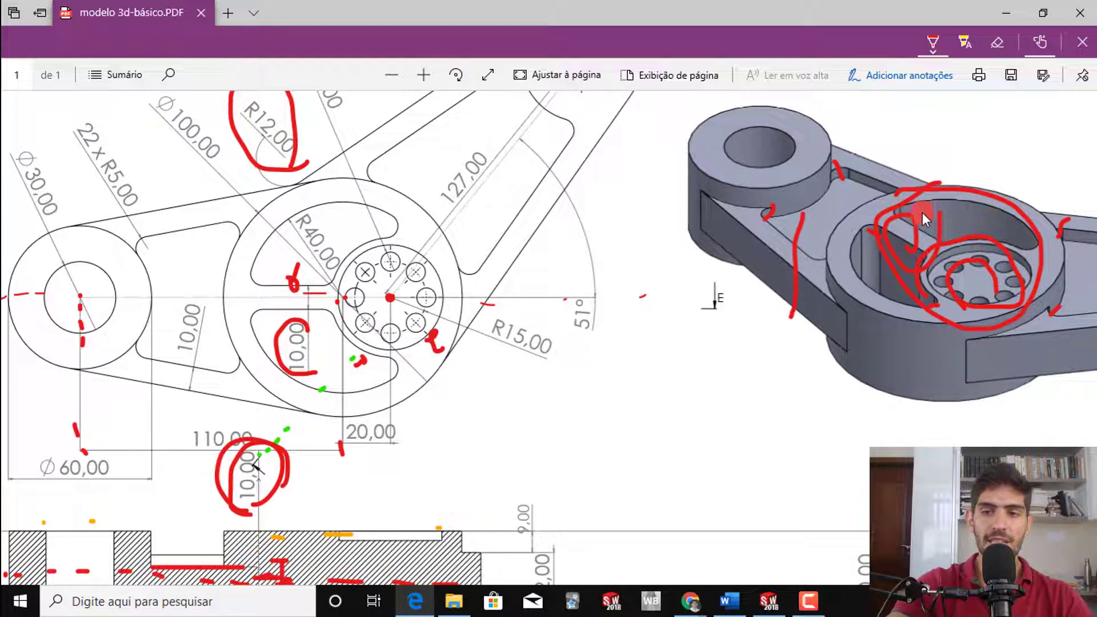
scroll(666, 325, up, 2)
scroll(524, 324, down, 2)
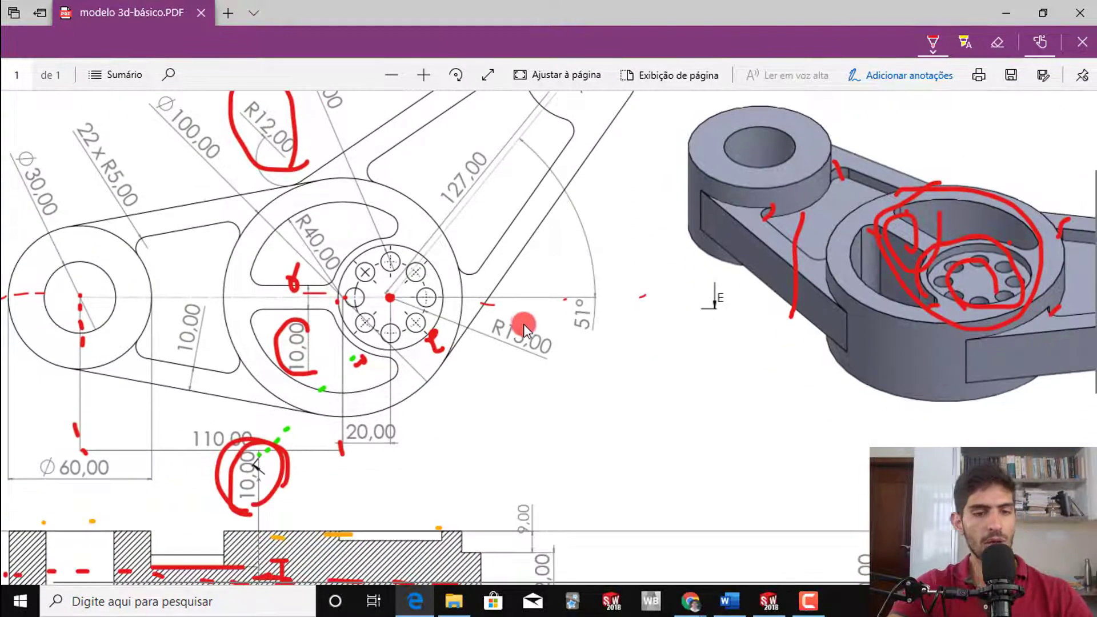
scroll(490, 381, down, 4)
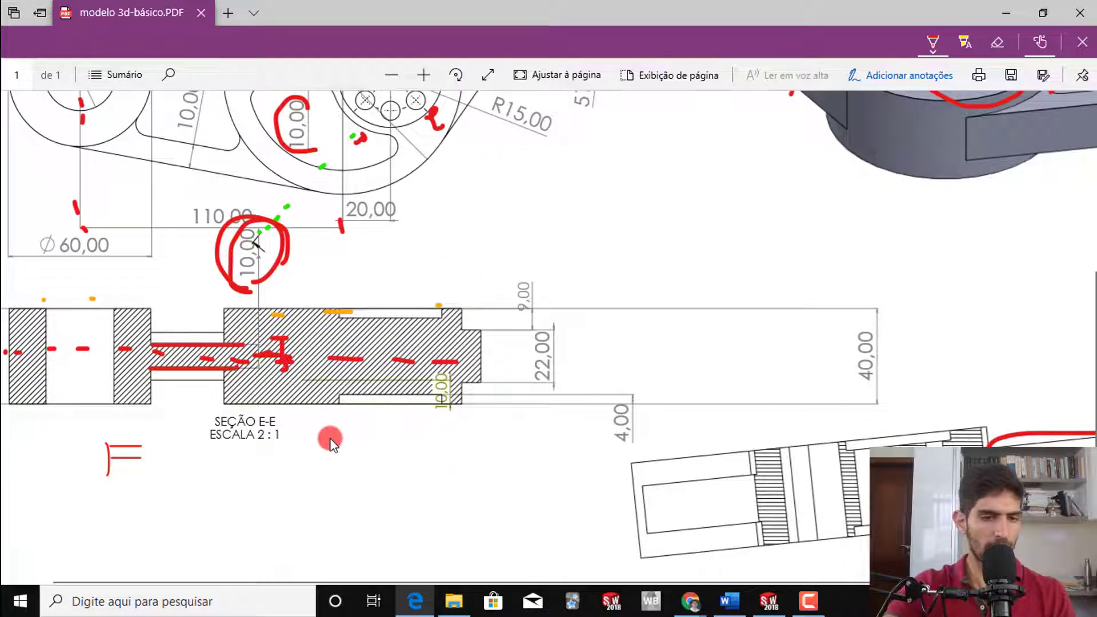
ctrl+scroll(323, 435, down, 1)
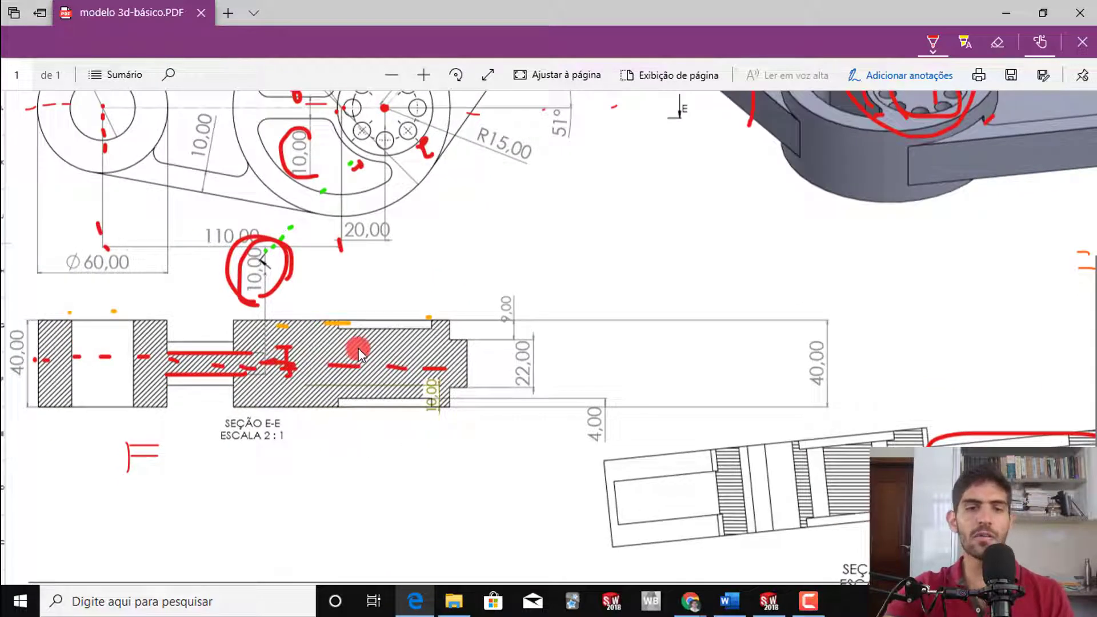
scroll(279, 380, up, 3)
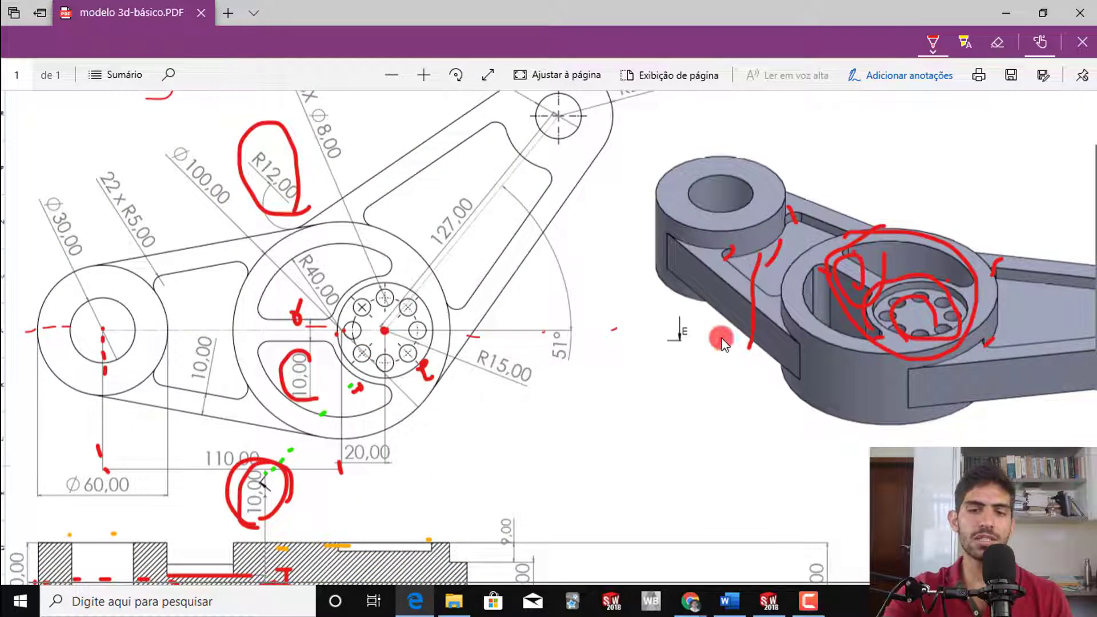
scroll(460, 512, down, 5)
scroll(460, 513, up, 2)
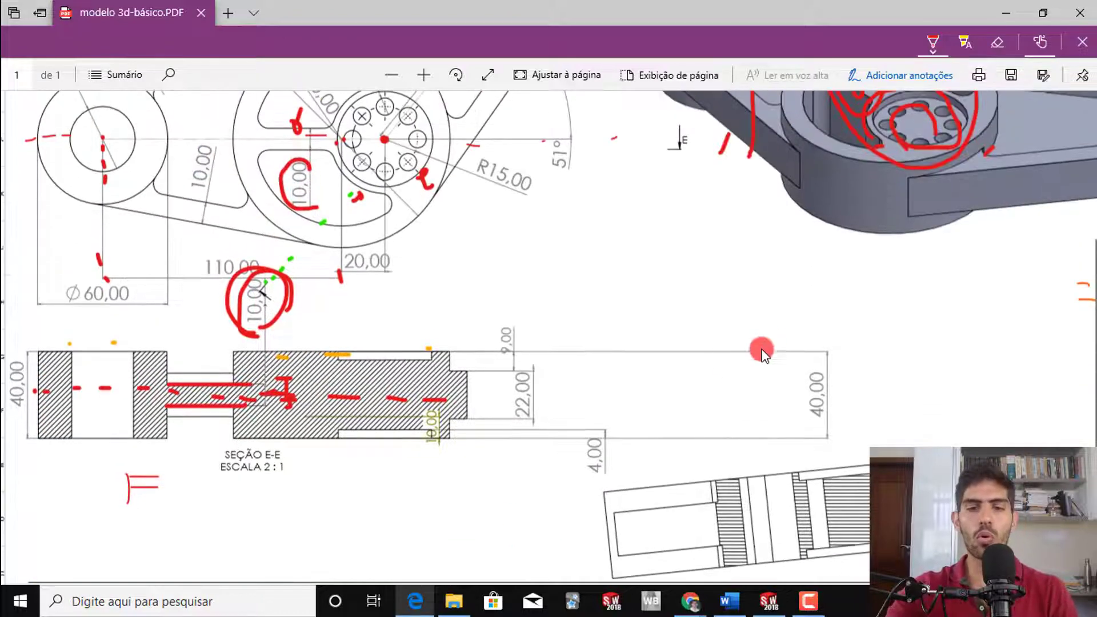
ctrl+scroll(429, 421, down, 2)
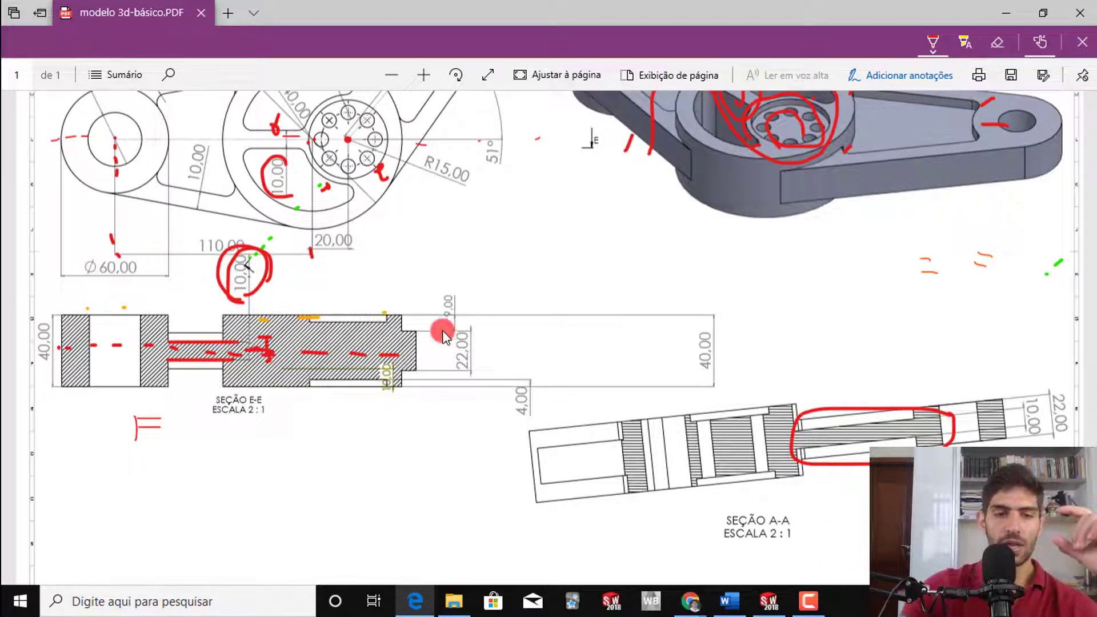
- Mark up the drawing in red at the 9,00 dimension and short arm in section E-E, and at both arms in the isometric view
drag(482, 285, 451, 281)
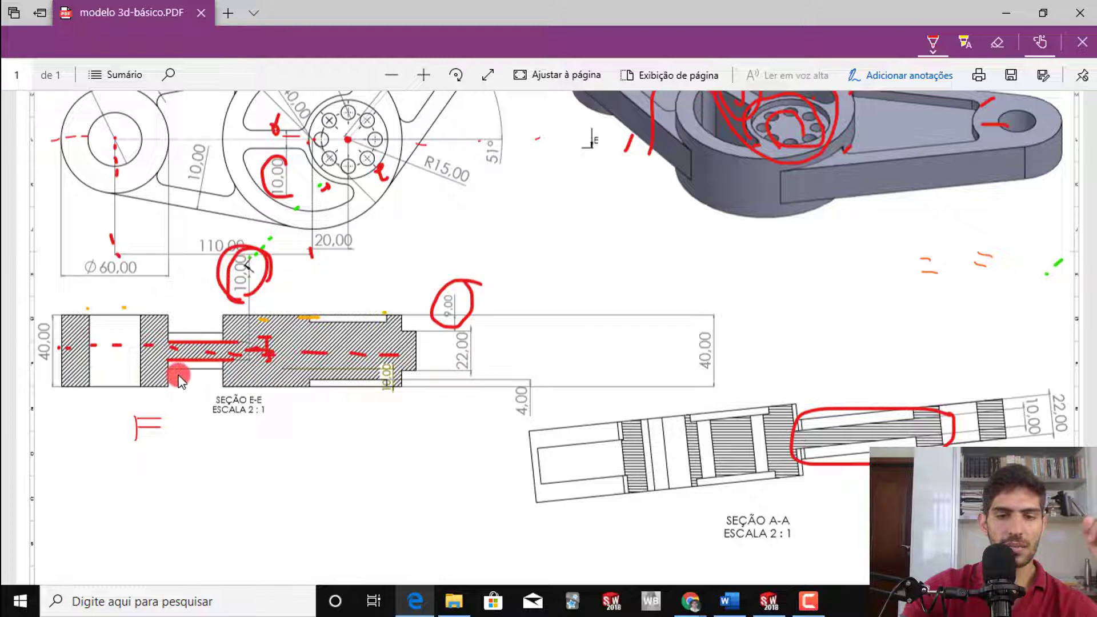
drag(177, 375, 215, 376)
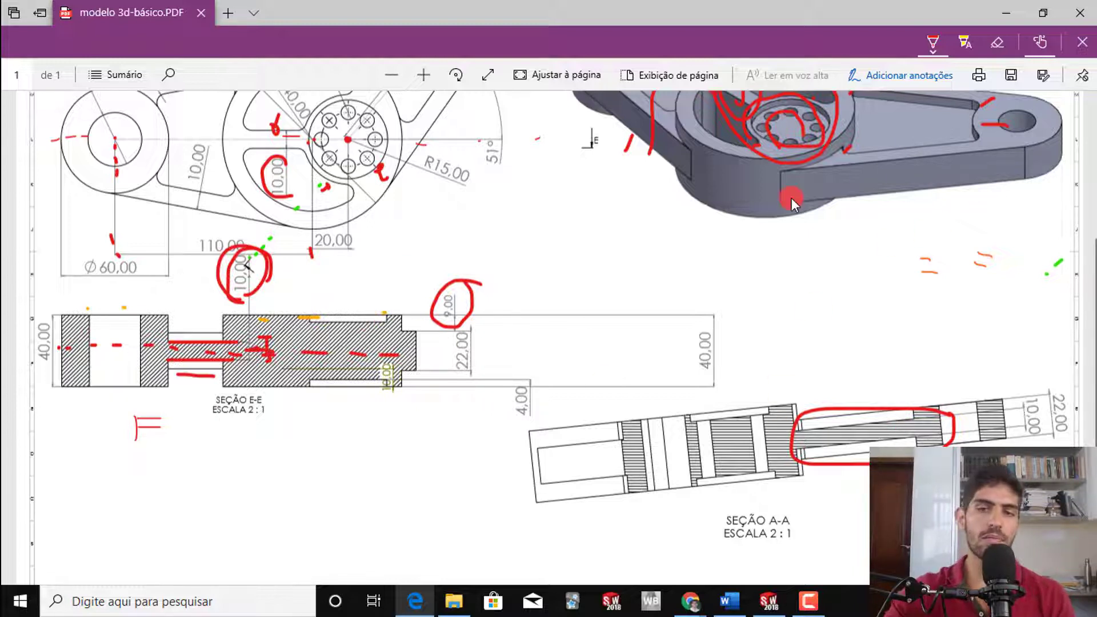
drag(896, 215, 896, 265)
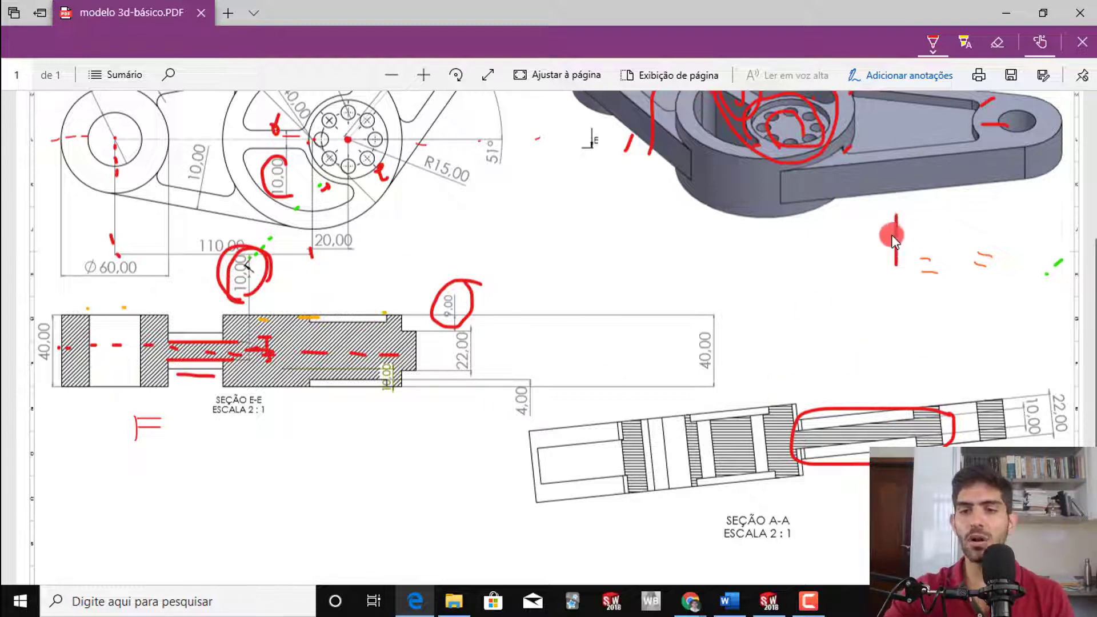
scroll(754, 223, up, 4)
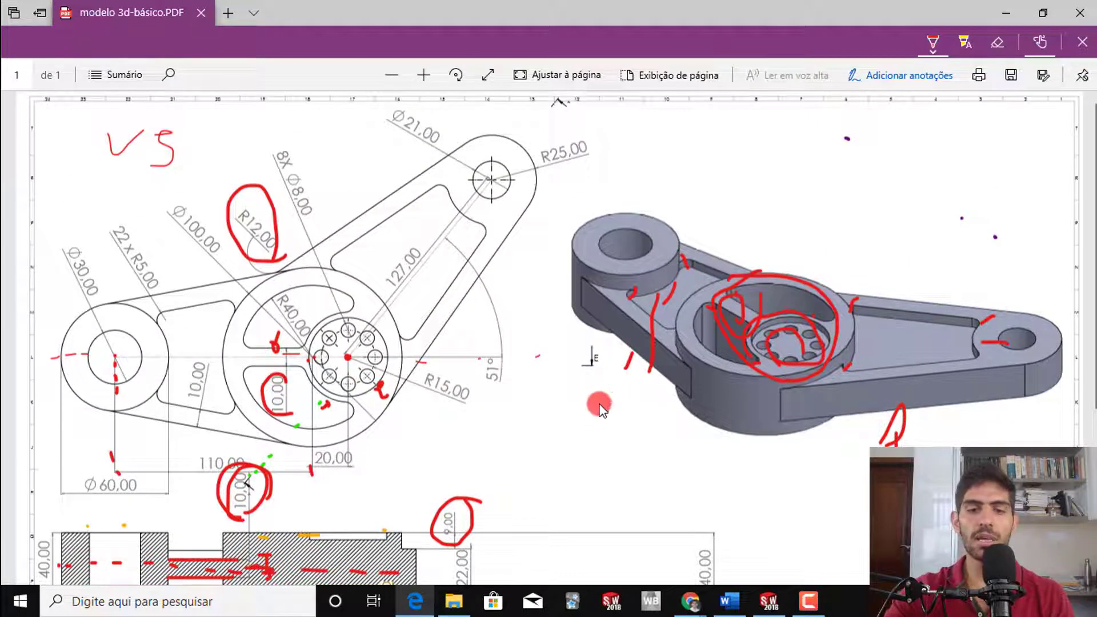
mouse_move(595, 412)
mouse_down()
mouse_move(614, 354)
mouse_move(600, 424)
mouse_up()
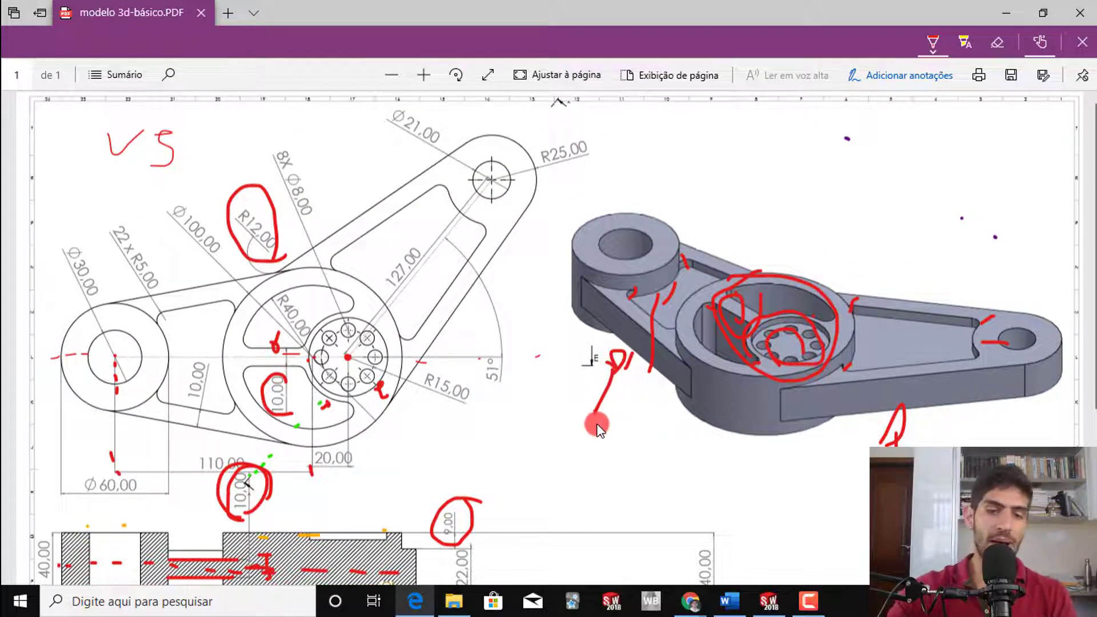
- Switch back to SolidWorks and start a sketch on the lever's top face, viewed from the top
key(alt+Tab)
scroll(368, 321, up, 3)
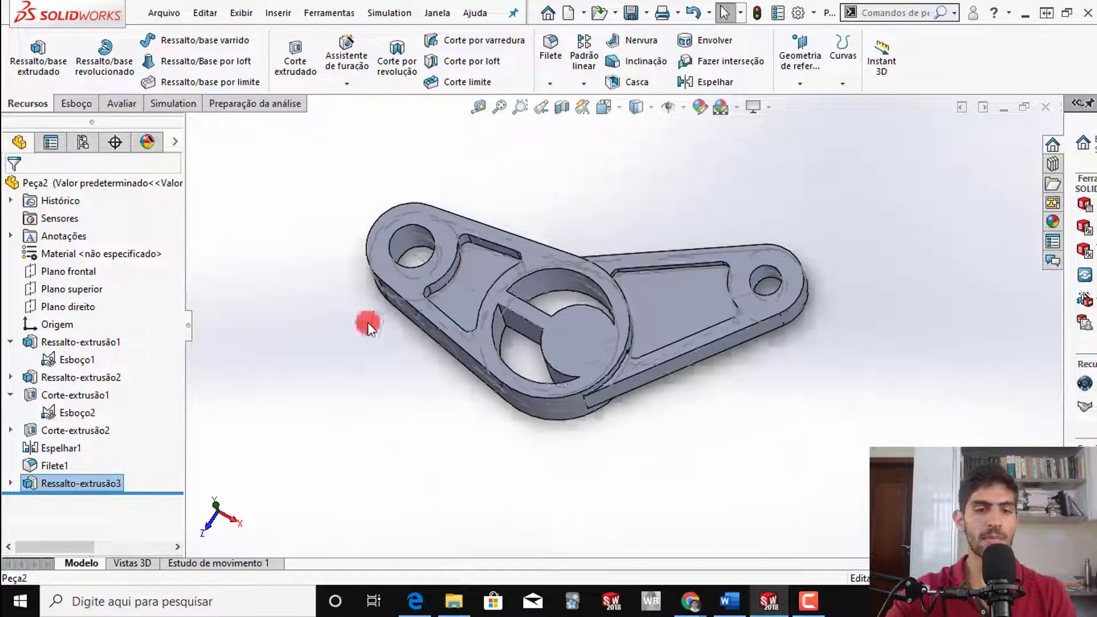
scroll(506, 353, down, 2)
middle_drag(506, 353, 539, 271)
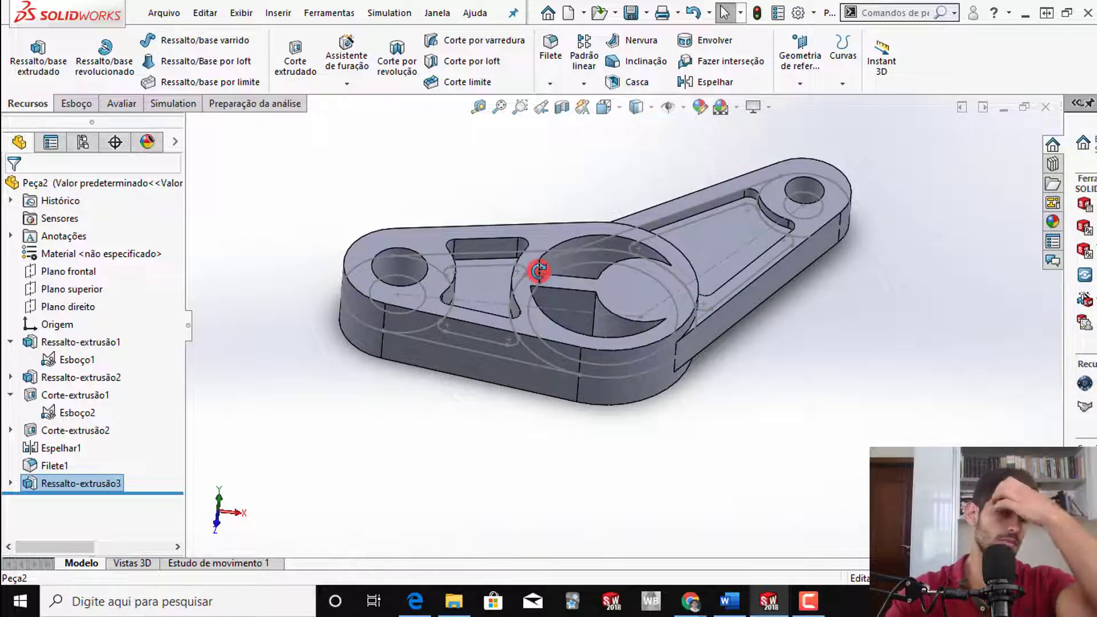
right_click(438, 242)
click(375, 179)
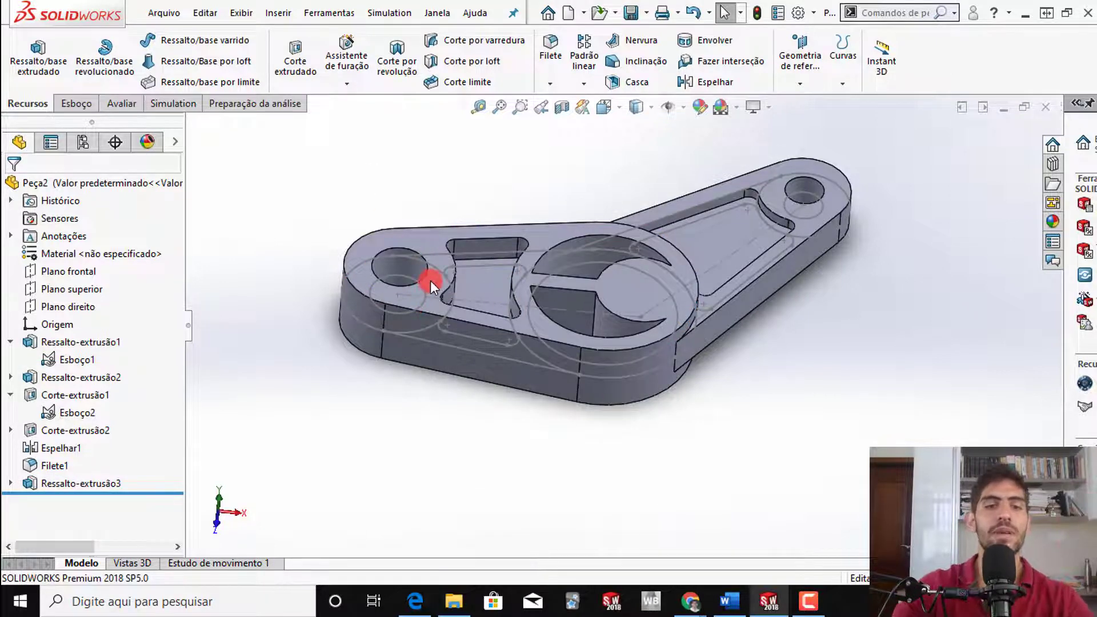
right_click(427, 244)
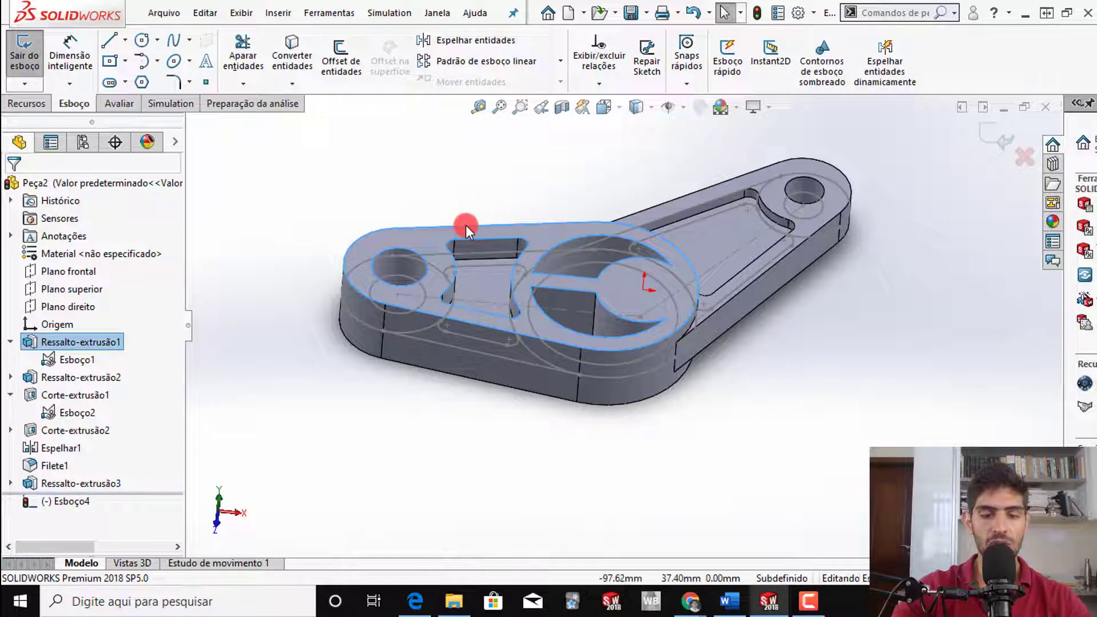
key(space)
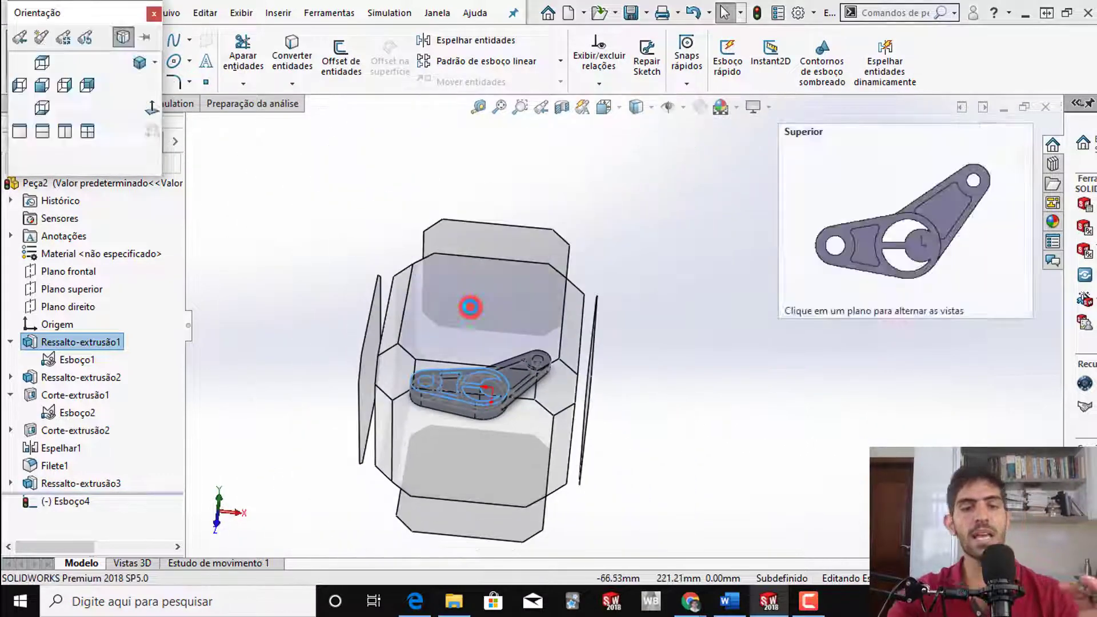
click(470, 308)
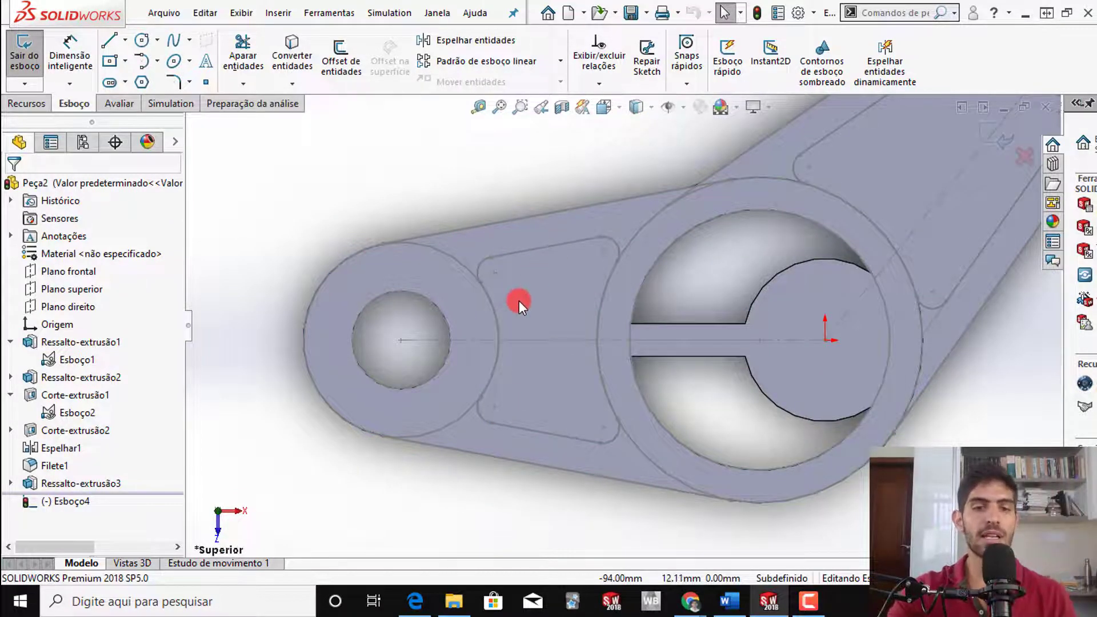
- Convert the short arm's 60 mm boss circle and its upper and lower tangent lines into sketch entities
click(467, 269)
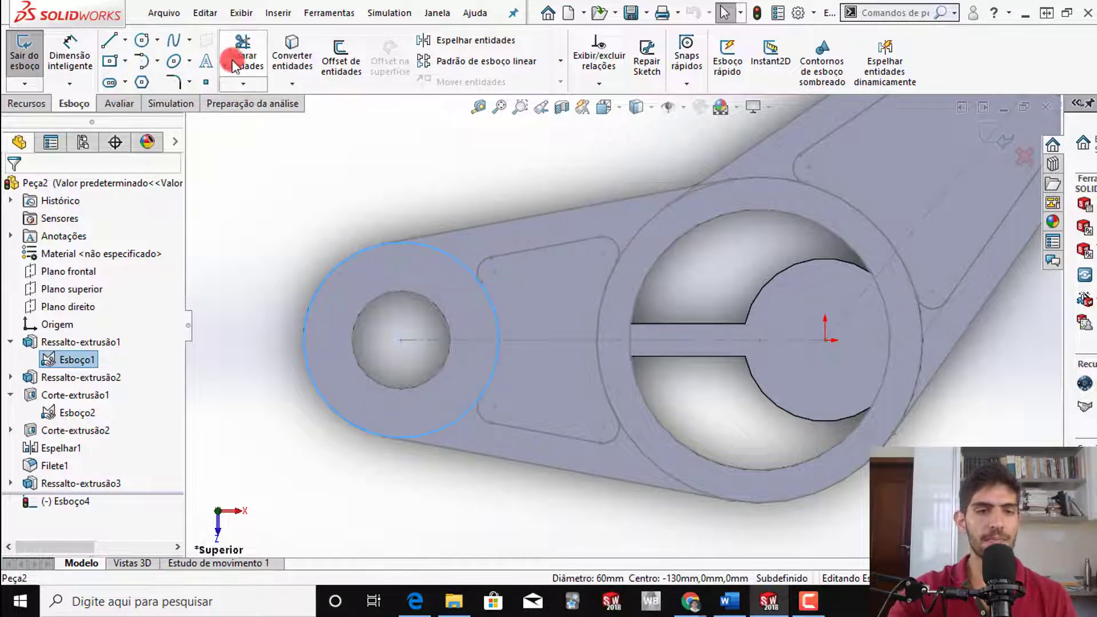
click(304, 56)
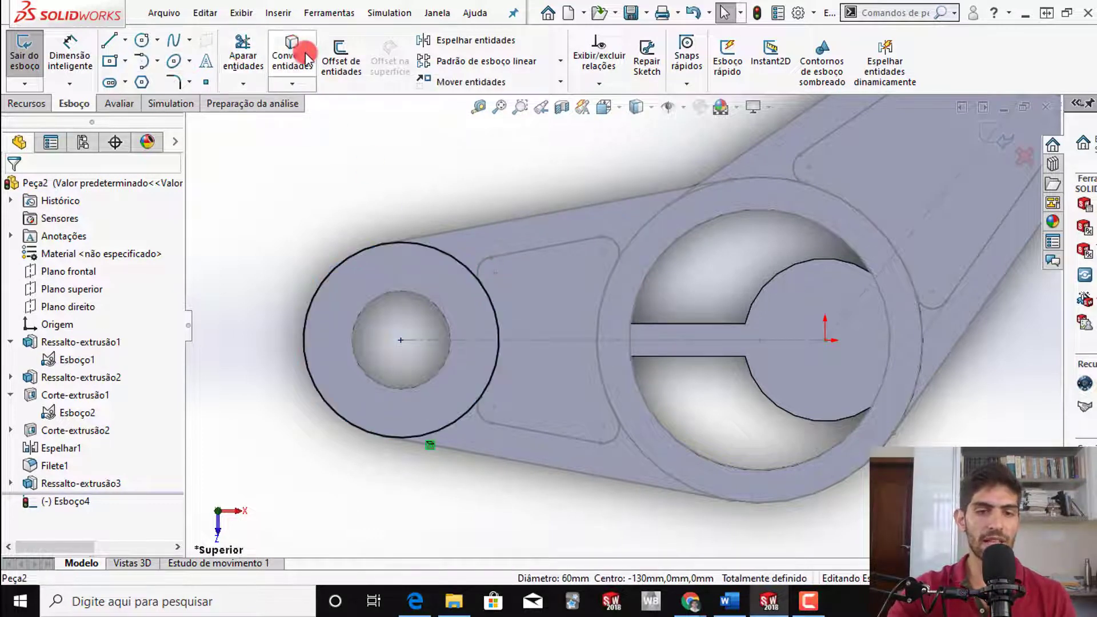
click(470, 225)
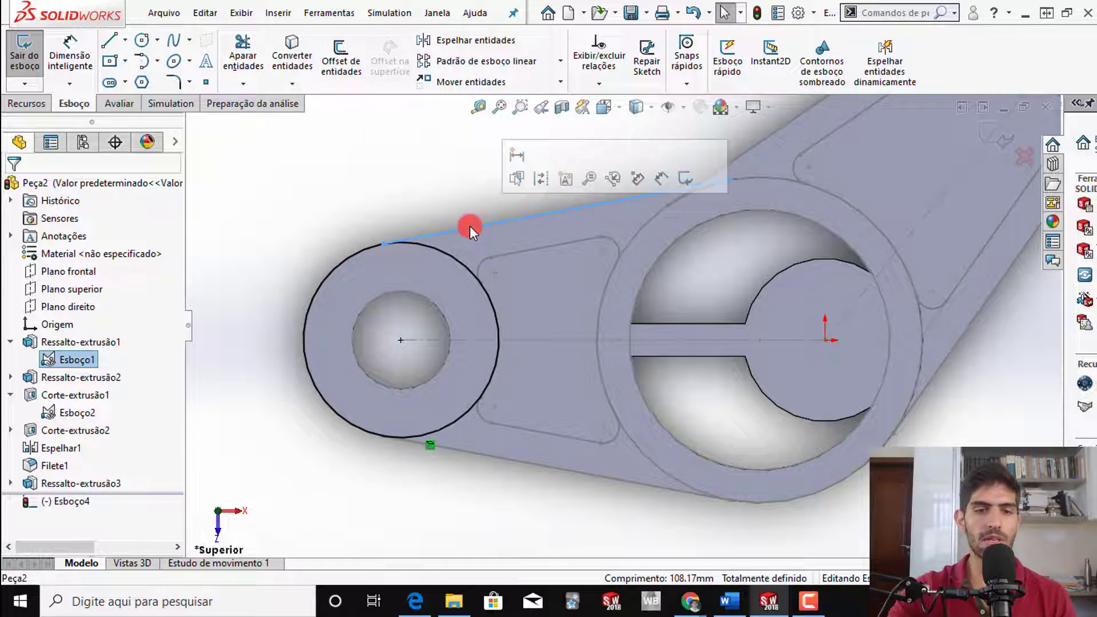
click(304, 63)
click(514, 458)
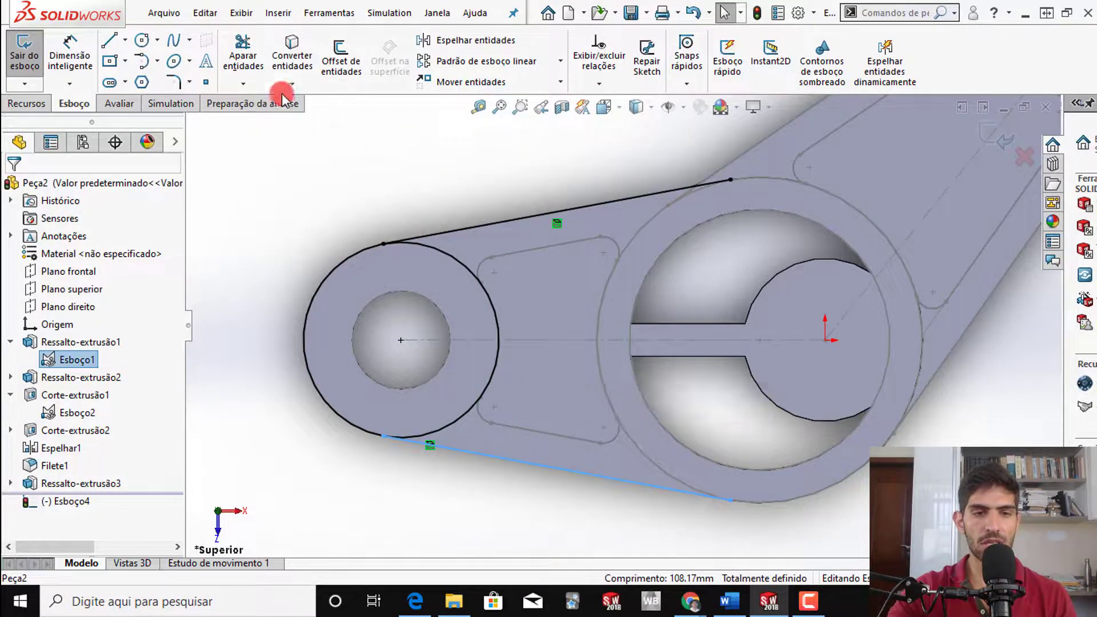
click(293, 53)
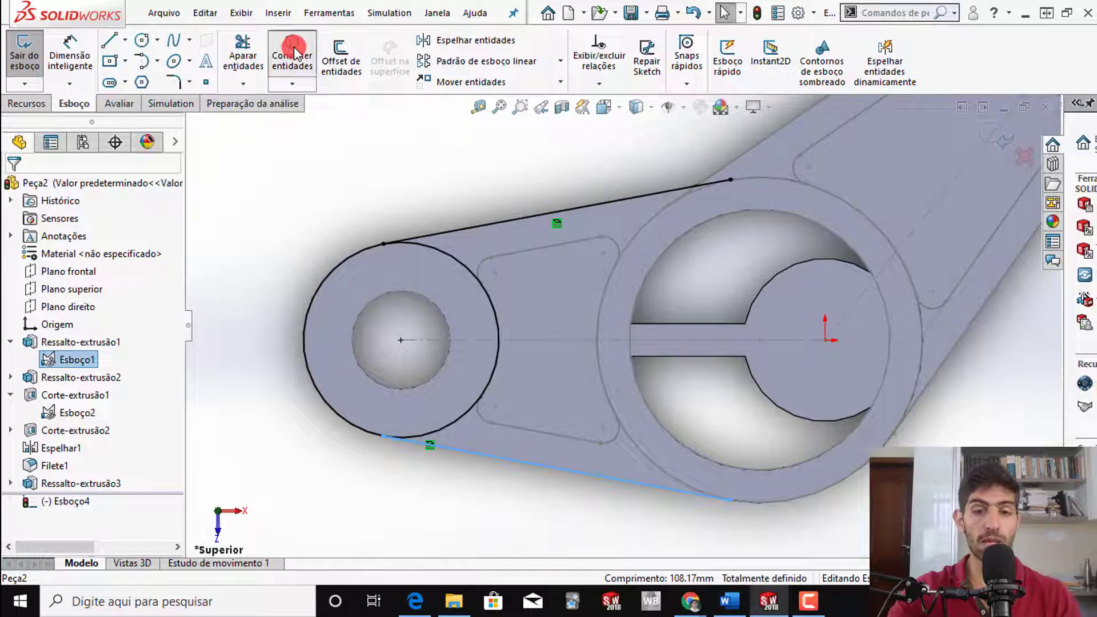
- Convert the 100 mm hub circle and trim the outer arcs of both circles, leaving the closed short-arm outline between boss and hub
click(642, 228)
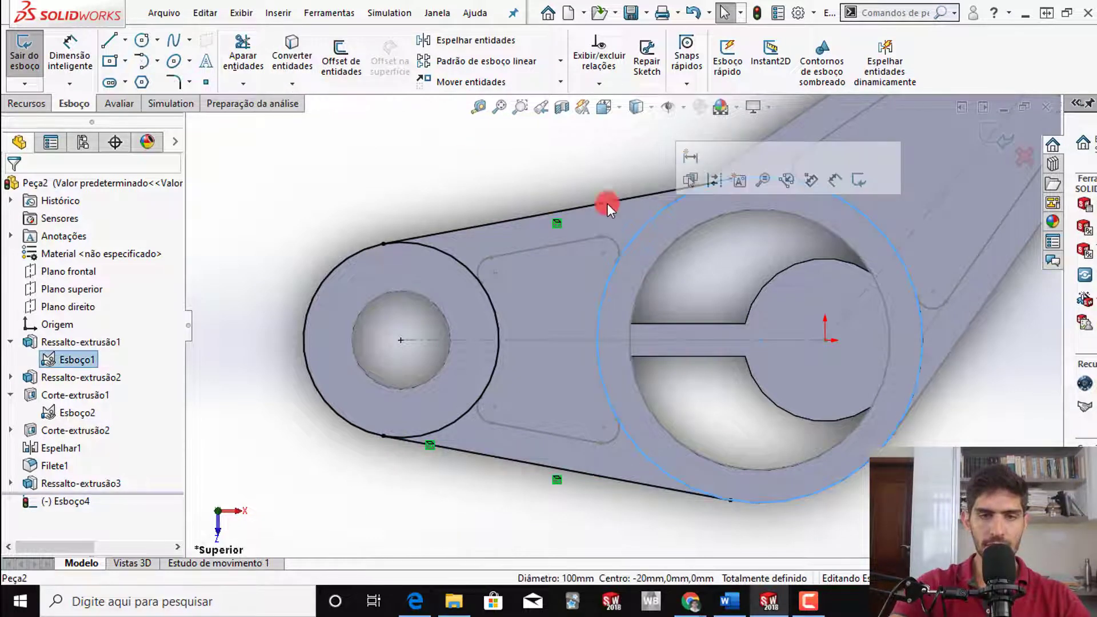
click(260, 57)
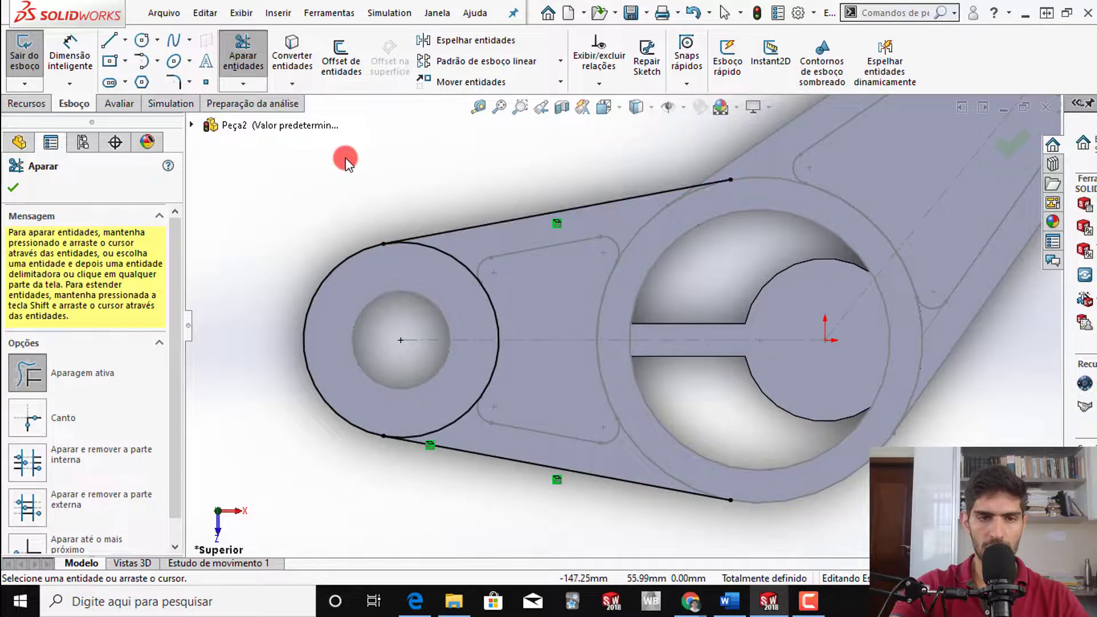
key(Escape)
click(643, 232)
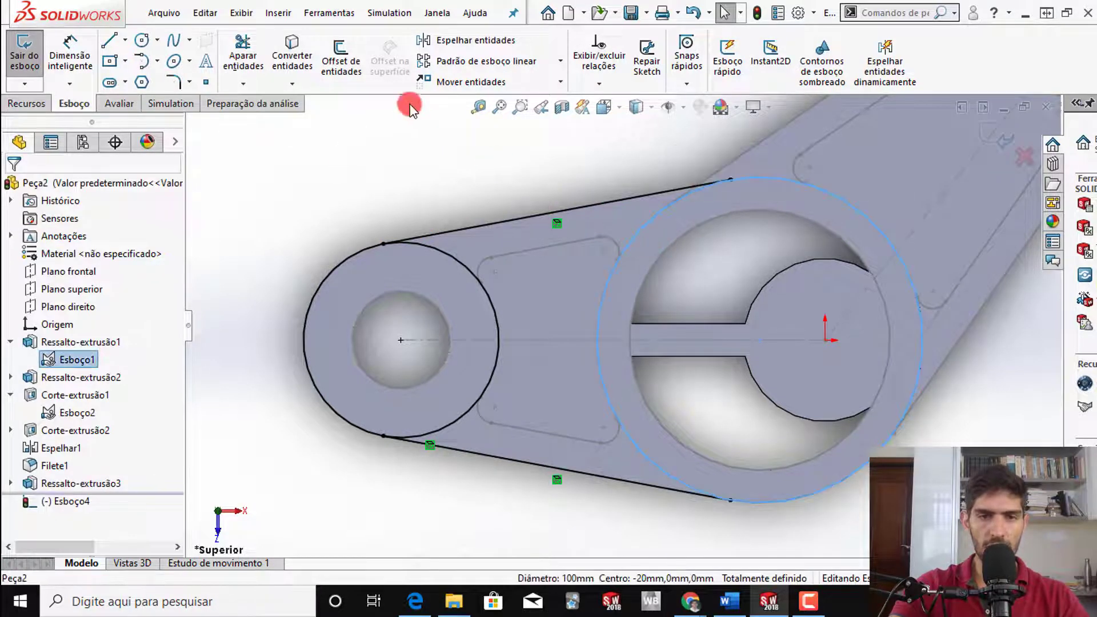
click(292, 57)
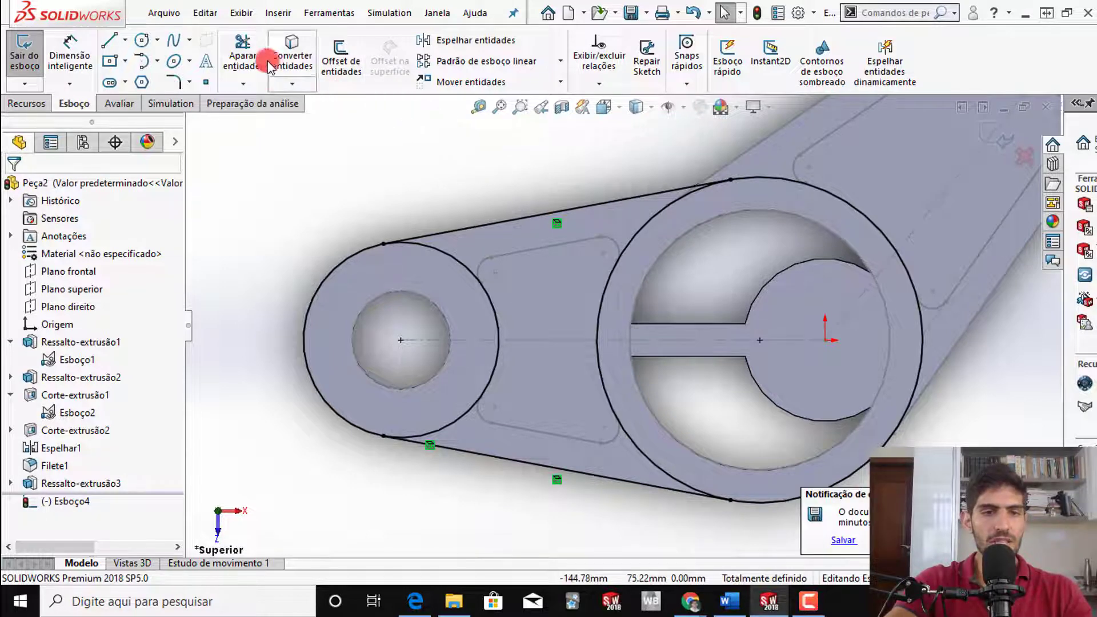
click(242, 56)
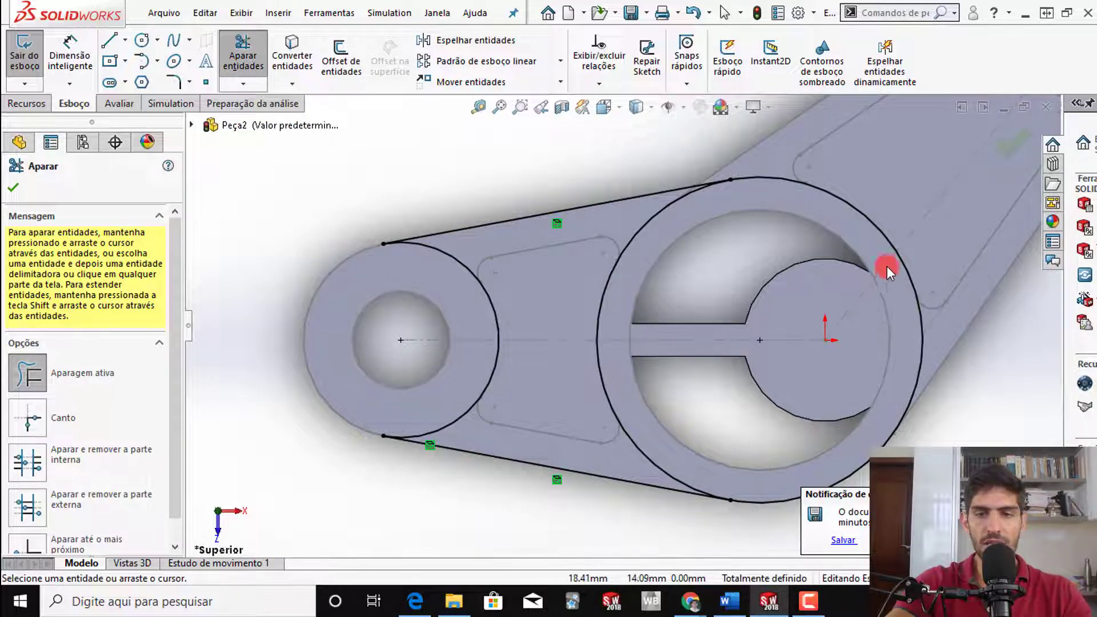
drag(869, 181, 803, 357)
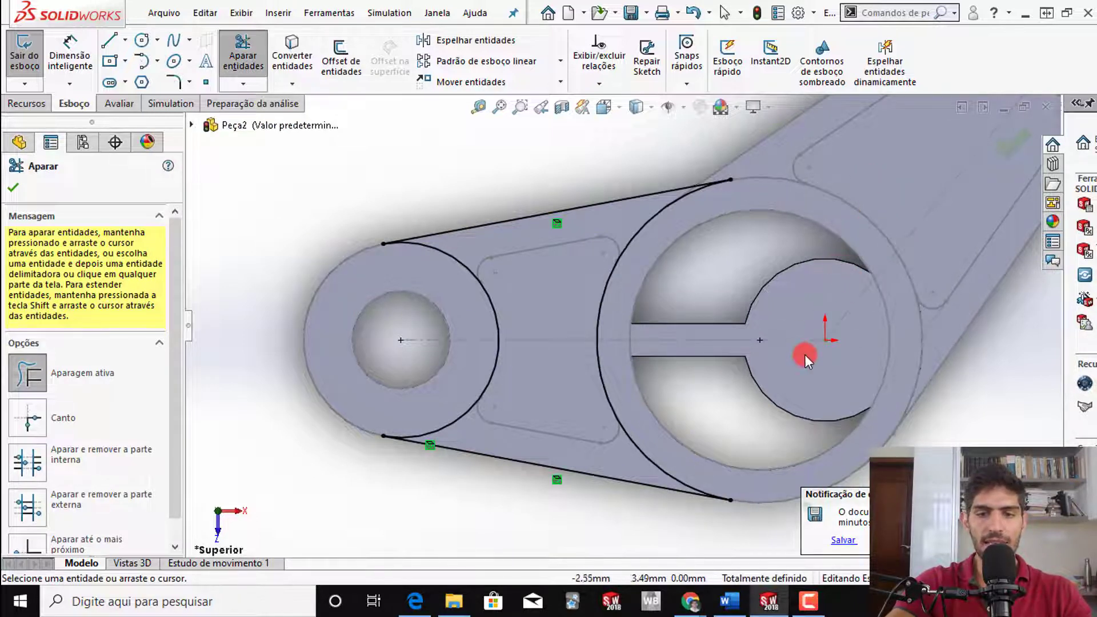
- Cut-extrude the short-arm region between the boss and hub with the blind (Cego) end condition to a depth of 9 mm
middle_drag(673, 282, 427, 247)
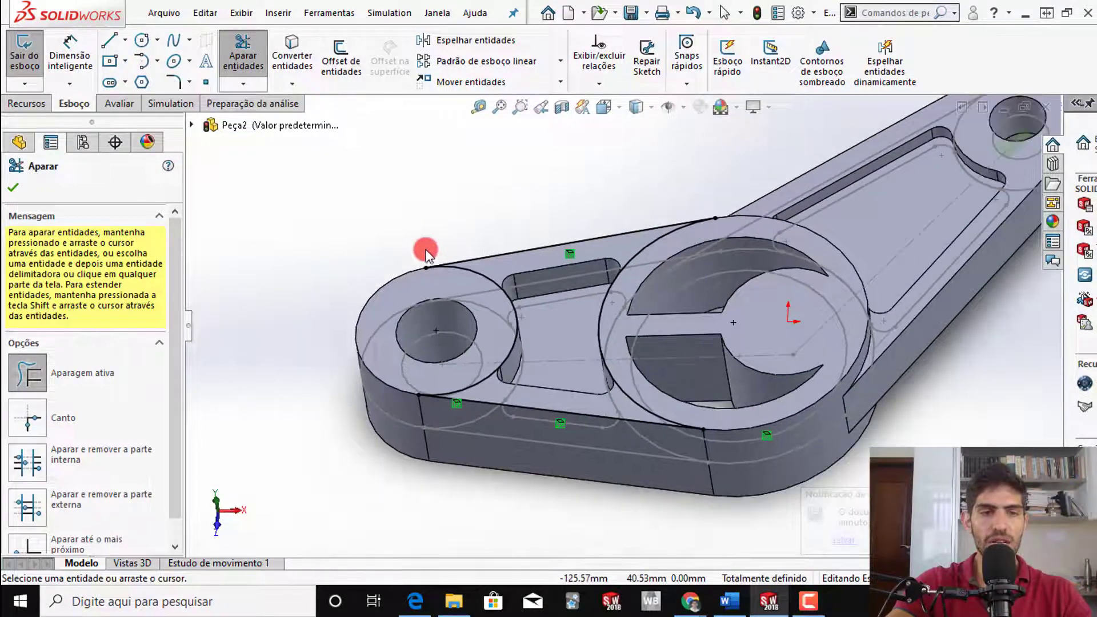
click(22, 103)
click(295, 63)
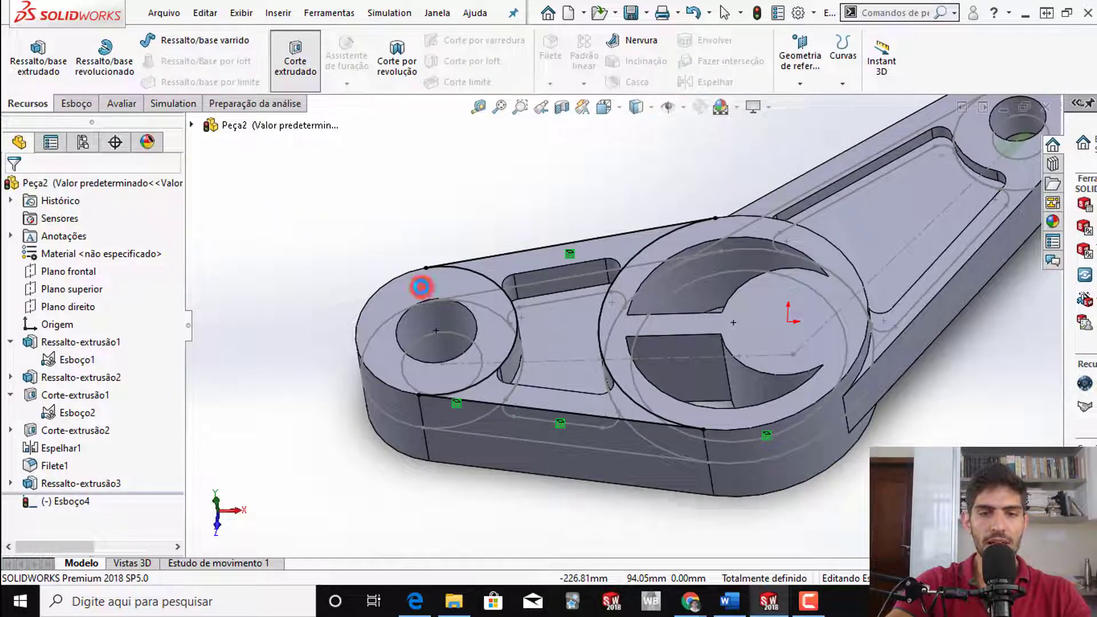
click(527, 269)
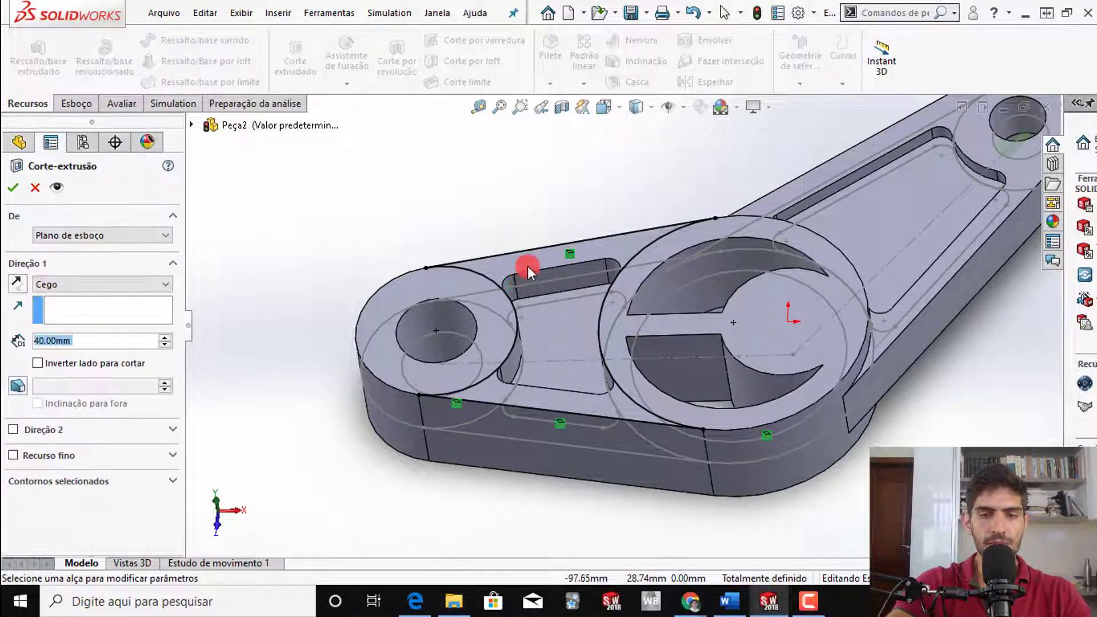
middle_drag(405, 286, 404, 216)
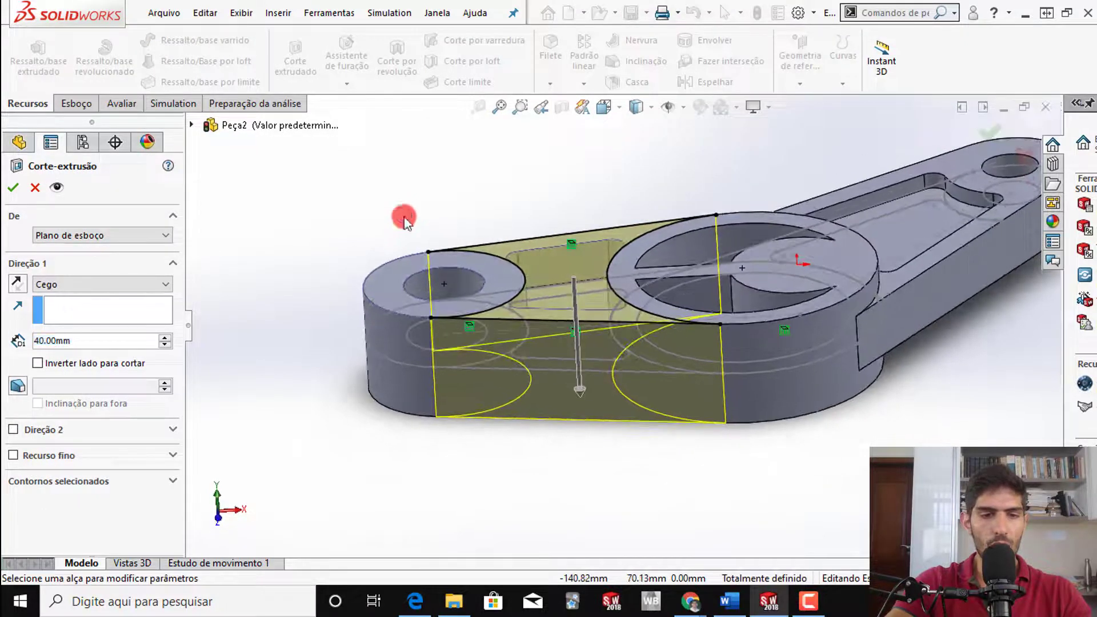
click(156, 286)
click(129, 339)
click(120, 343)
text(9)
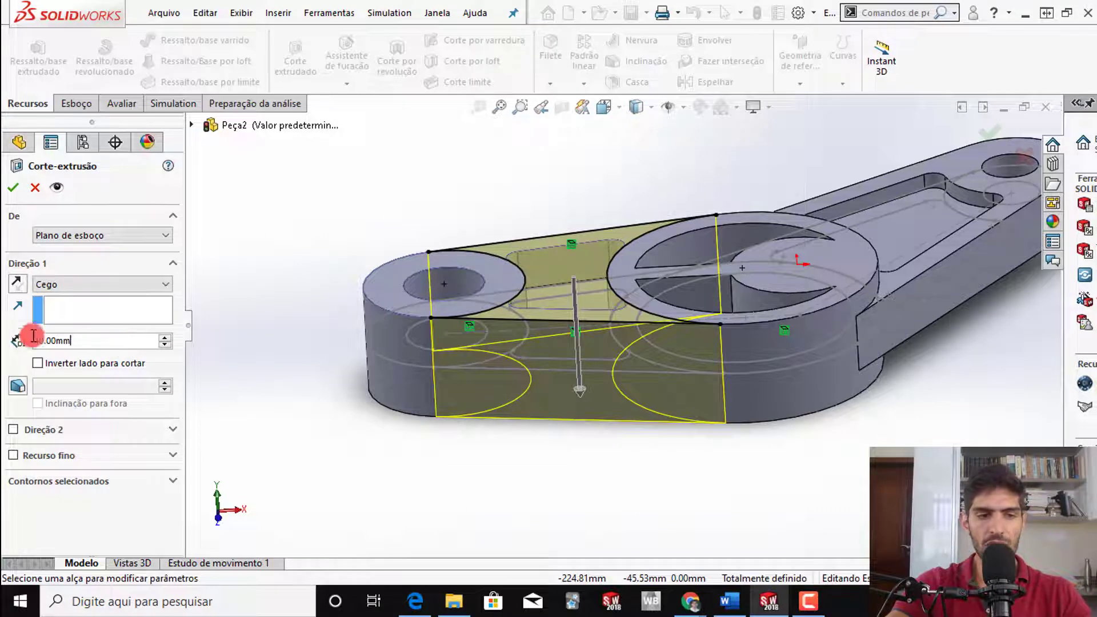
key(Return)
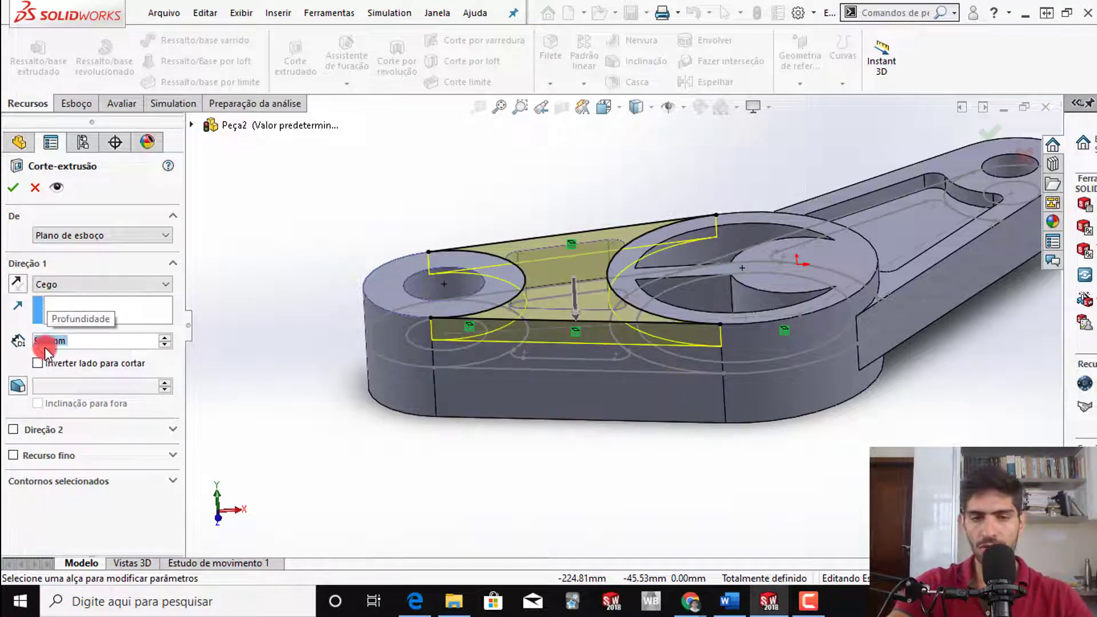
middle_drag(457, 407, 444, 439)
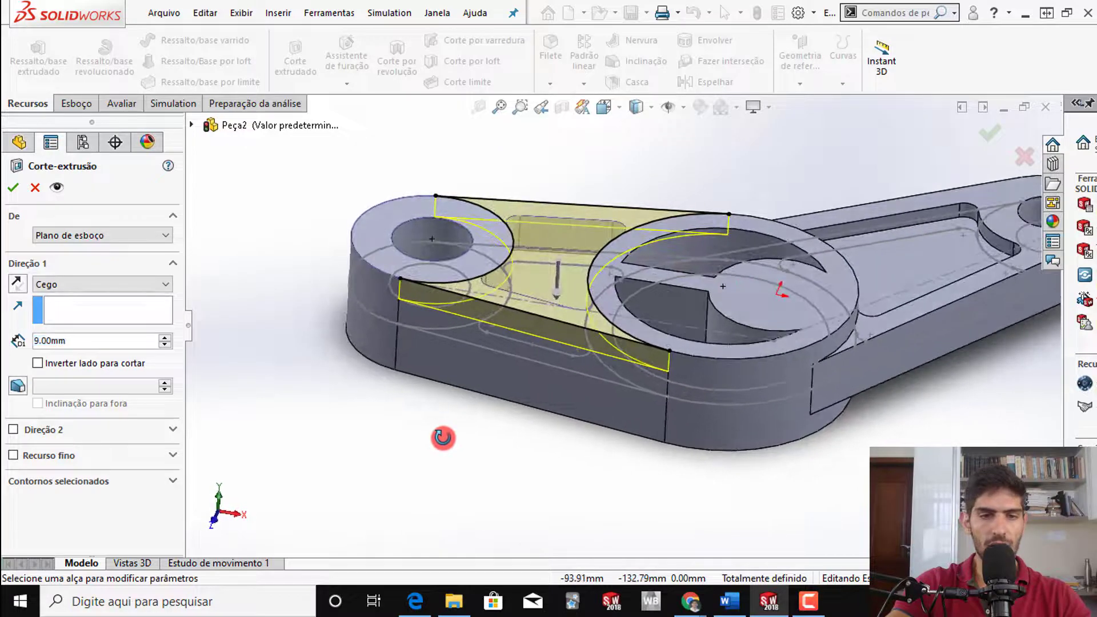
click(17, 190)
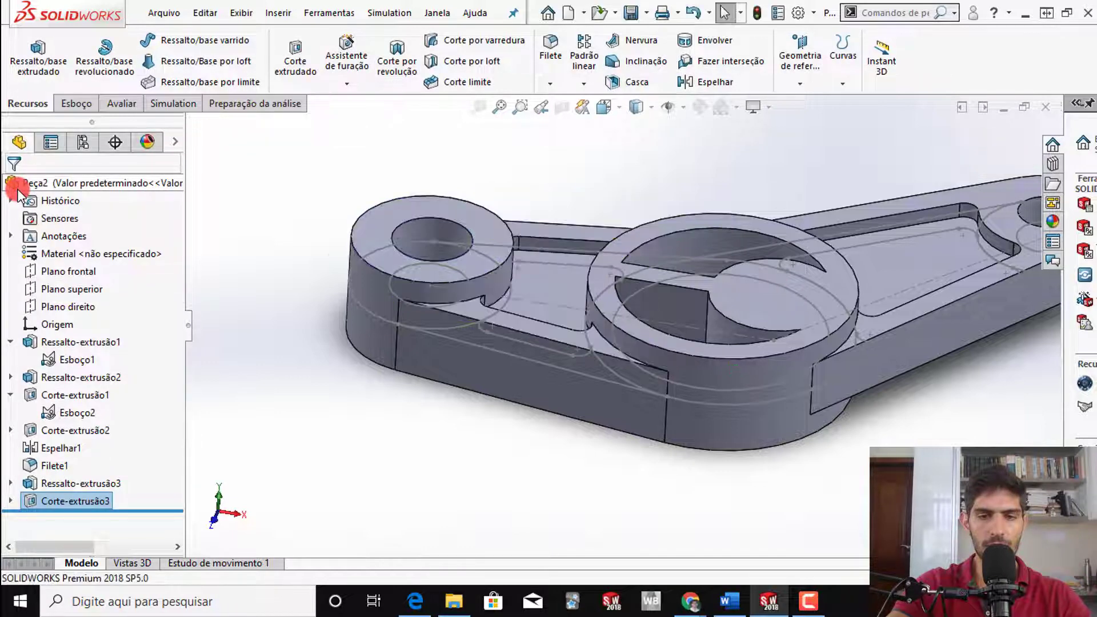
- Mirror the 9 mm short-arm cut about the top plane (Plano superior) to the lever's underside
mouse_move(453, 269)
middle_down()
mouse_move(507, 296)
mouse_move(494, 306)
mouse_move(428, 272)
mouse_move(461, 235)
mouse_move(446, 225)
mouse_move(446, 265)
middle_up()
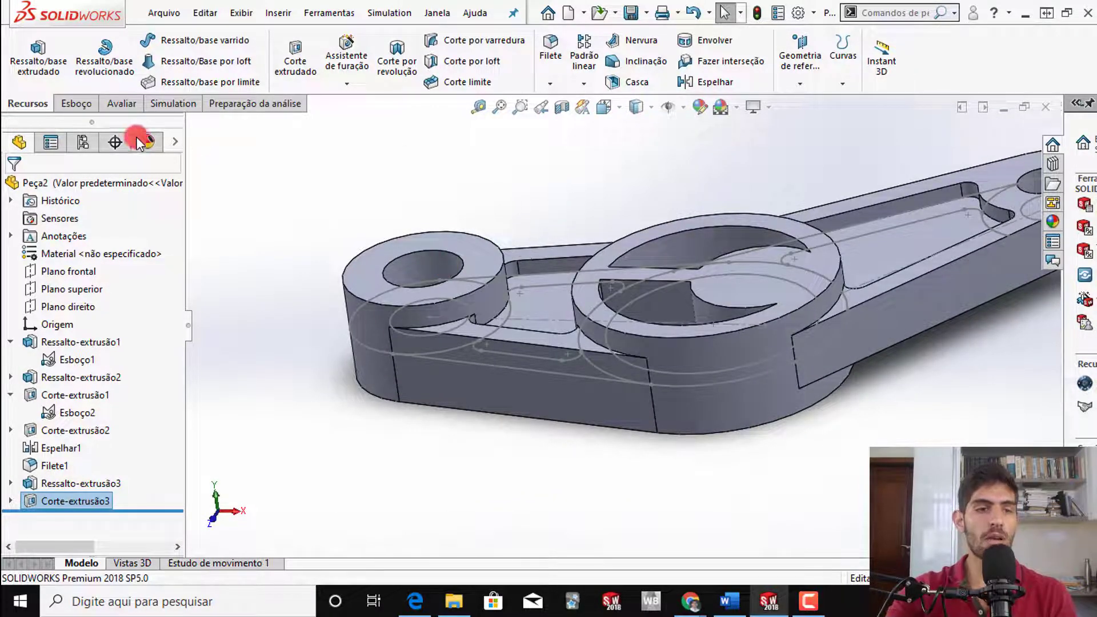
click(709, 80)
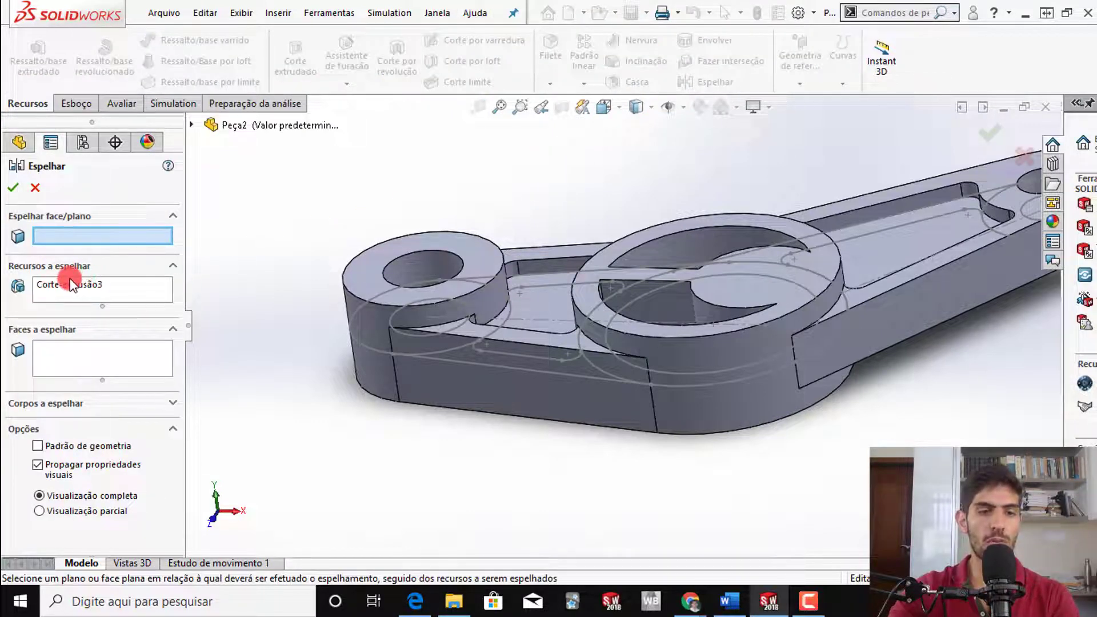
click(191, 126)
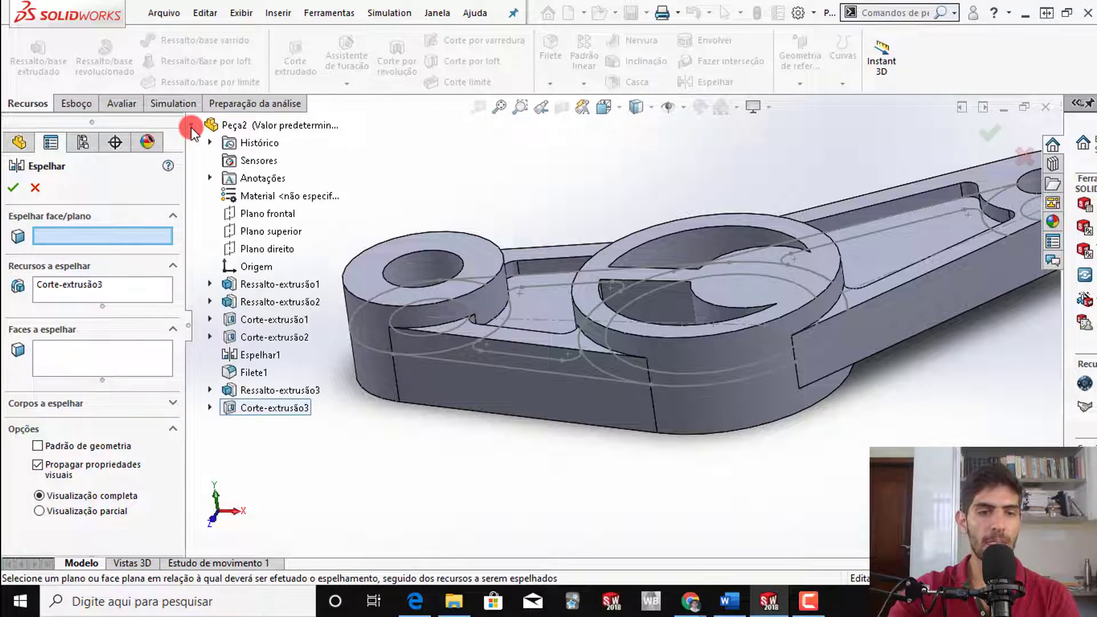
click(253, 236)
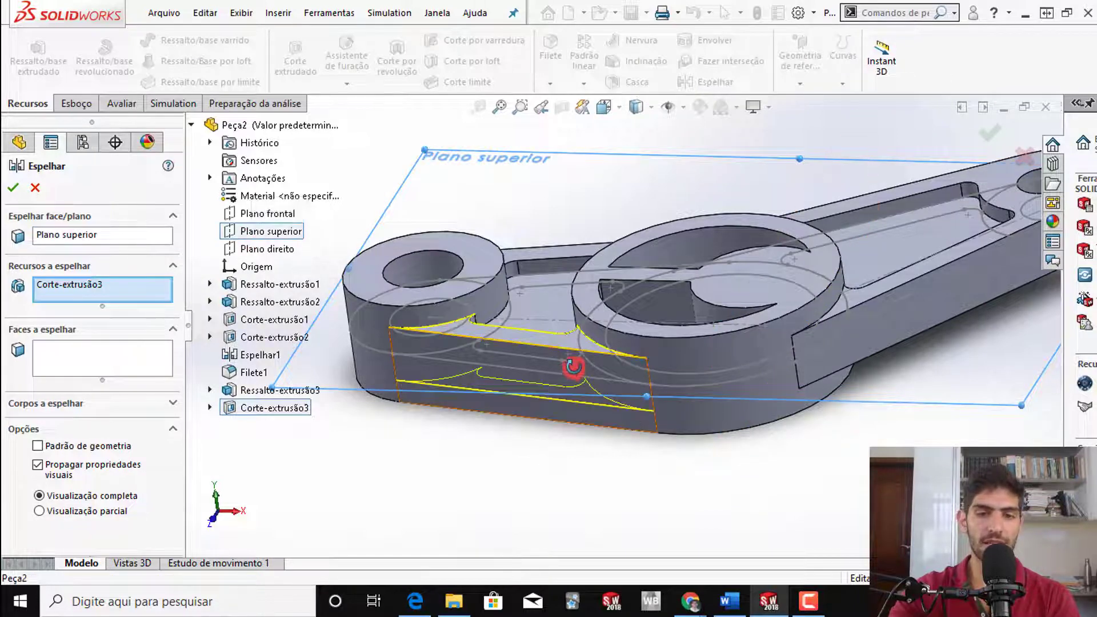
middle_drag(571, 367, 615, 304)
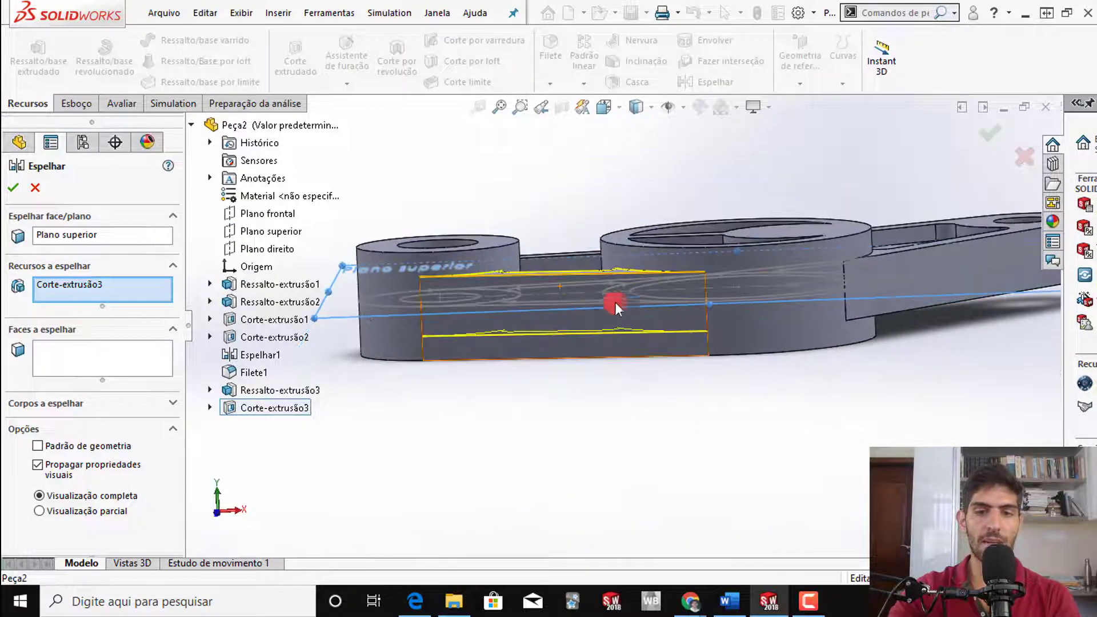
click(995, 140)
click(742, 305)
middle_drag(742, 305, 715, 400)
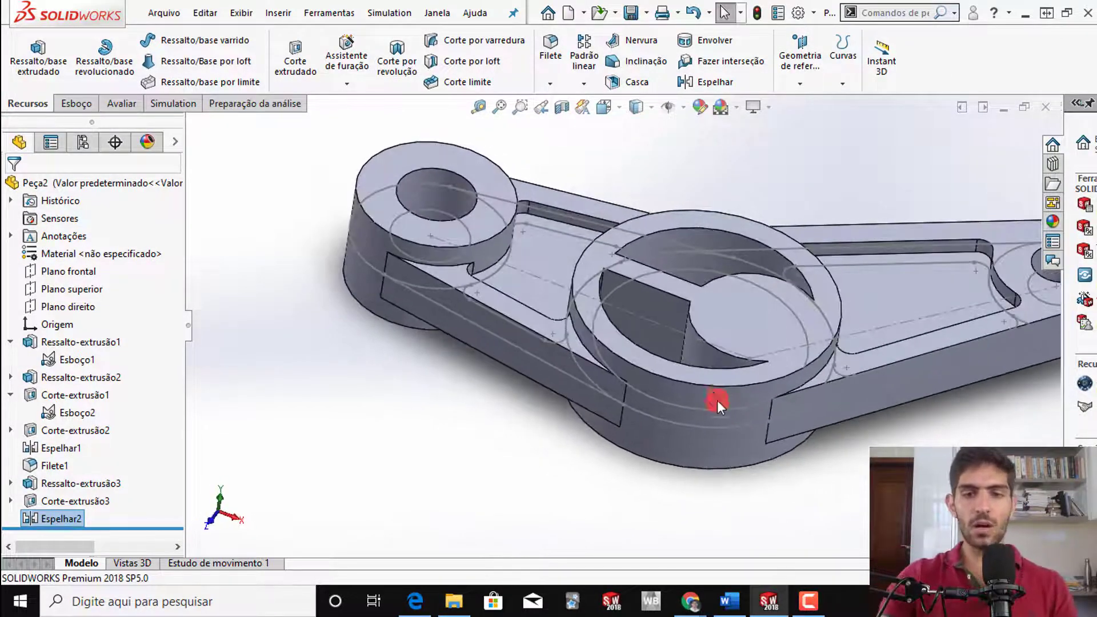
middle_drag(725, 360, 651, 411)
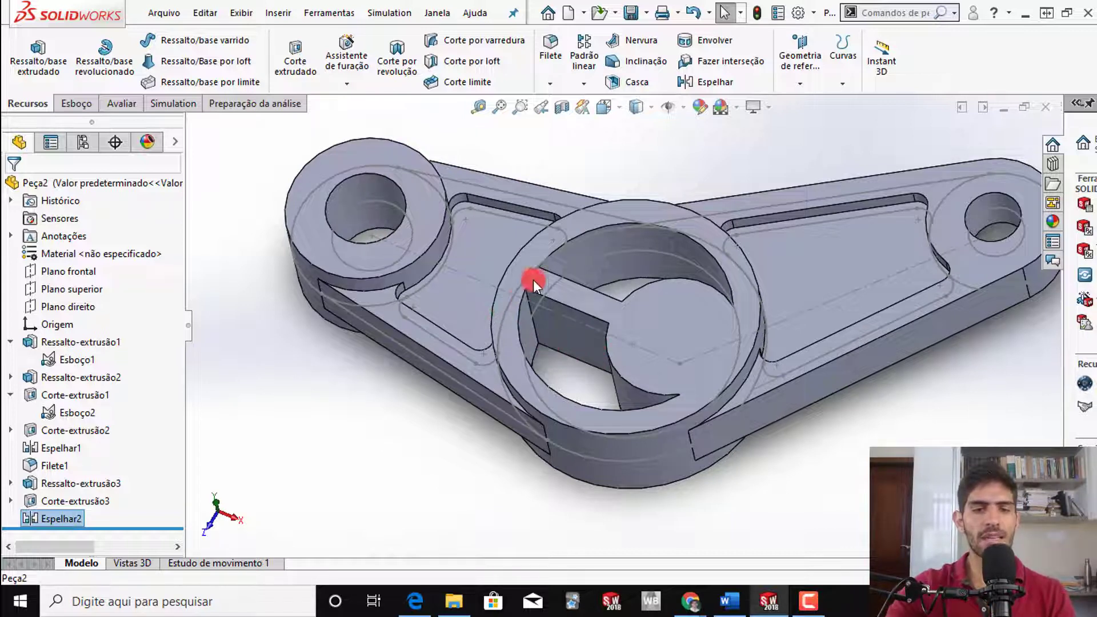
- Switch to the reference PDF in Edge, circle the 22 x R5,00 fillet callout in red and return to SolidWorks
key(alt+Tab)
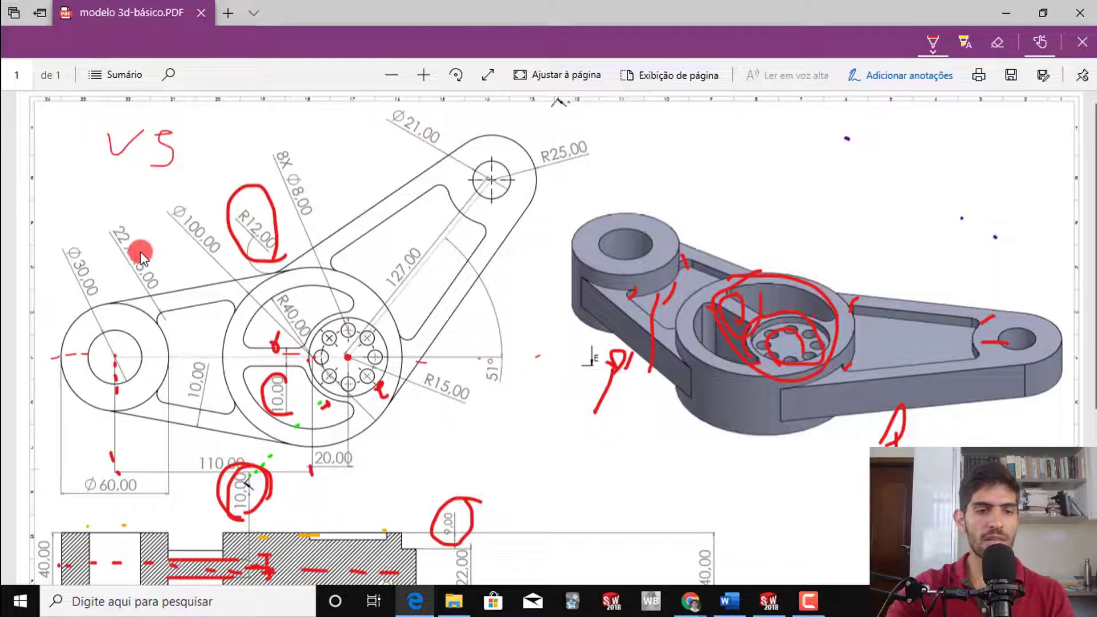
drag(140, 225, 174, 279)
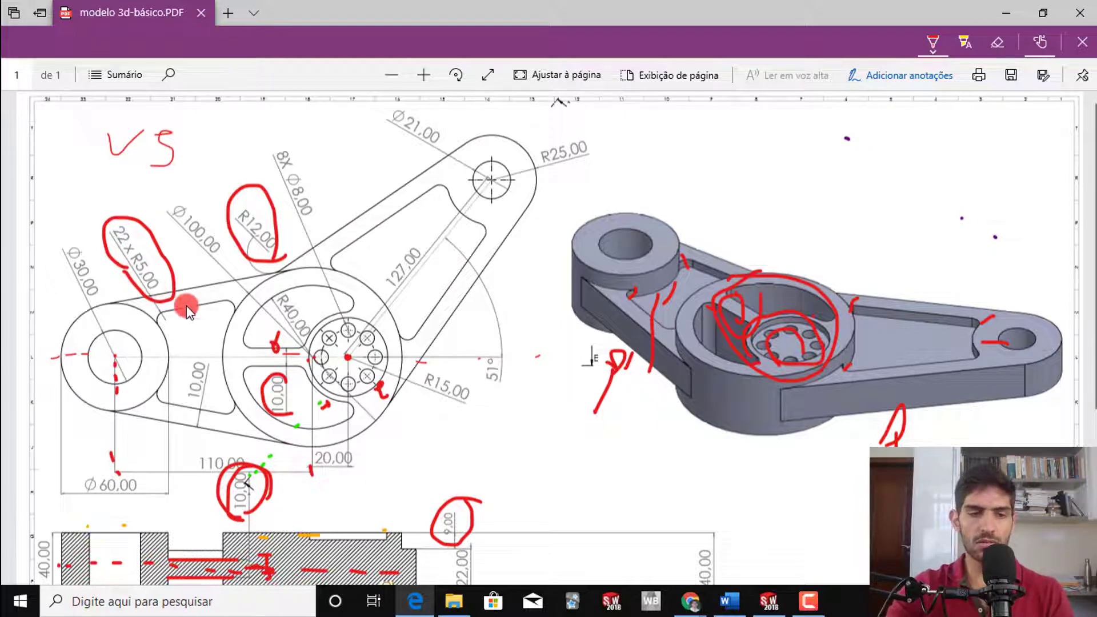
key(alt+Tab)
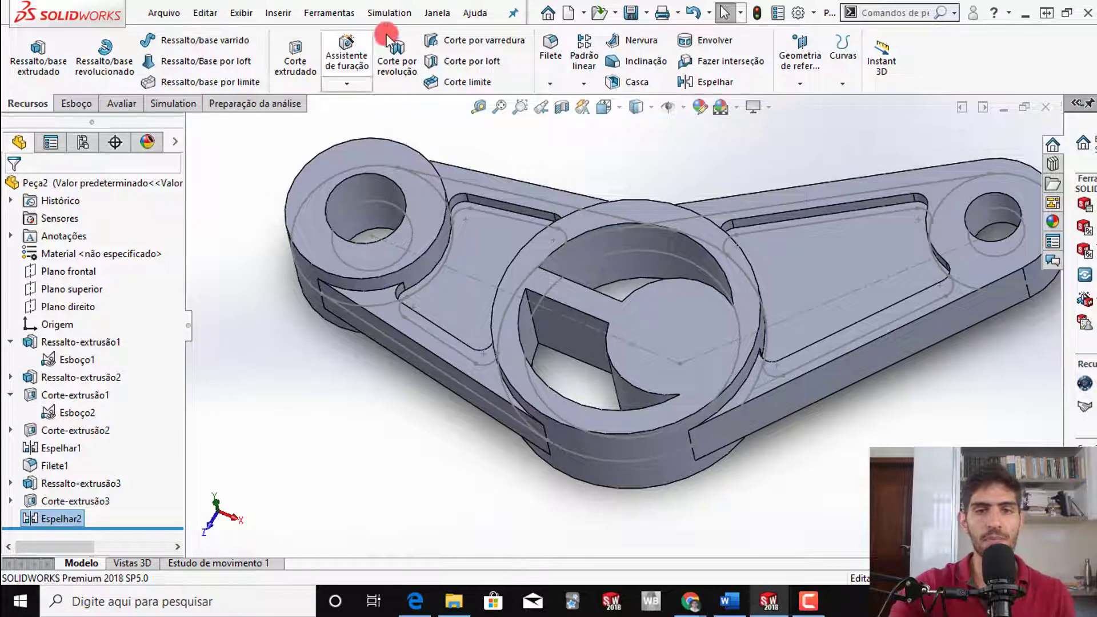
- Try to fillet the vertical edge where the rib meets the hub ring's inner wall with a 5 mm radius
click(552, 45)
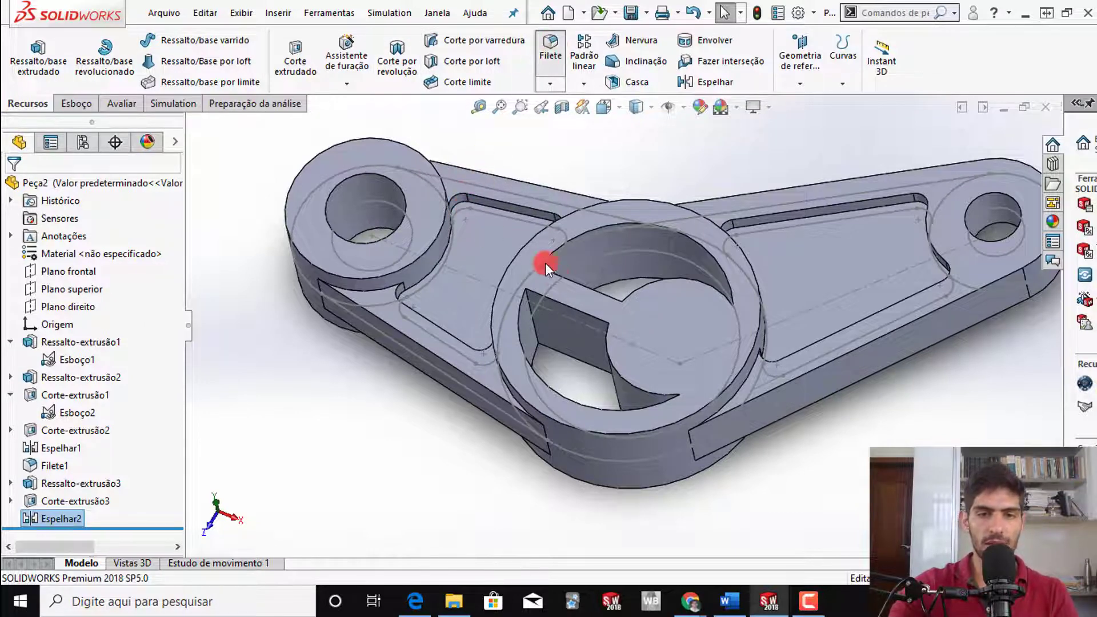
scroll(556, 276, down, 5)
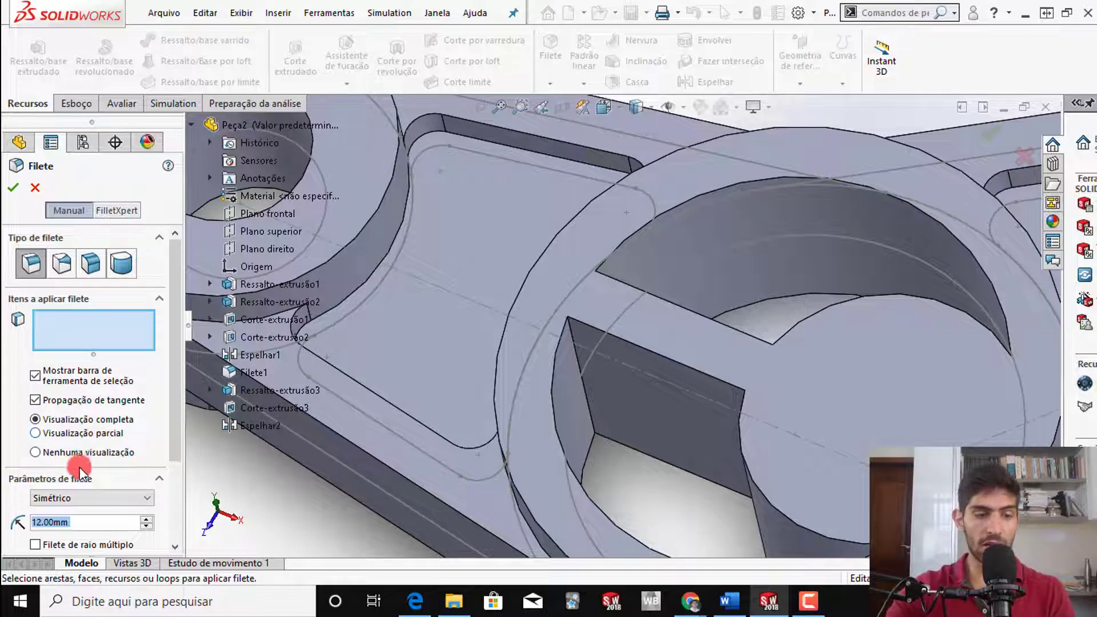
scroll(80, 460, down, 3)
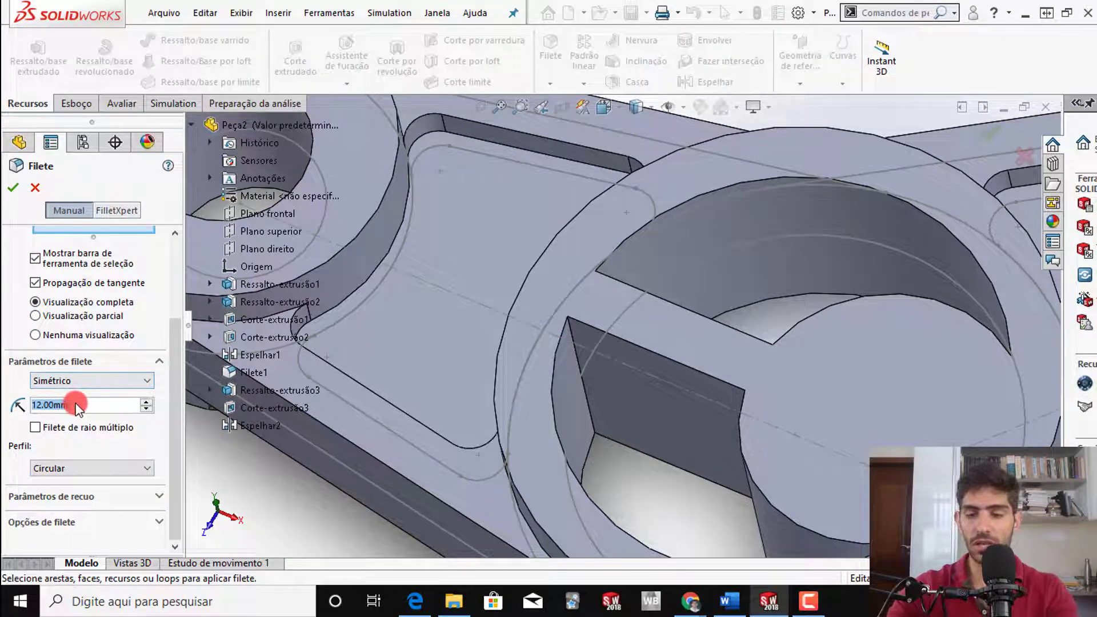
text(5)
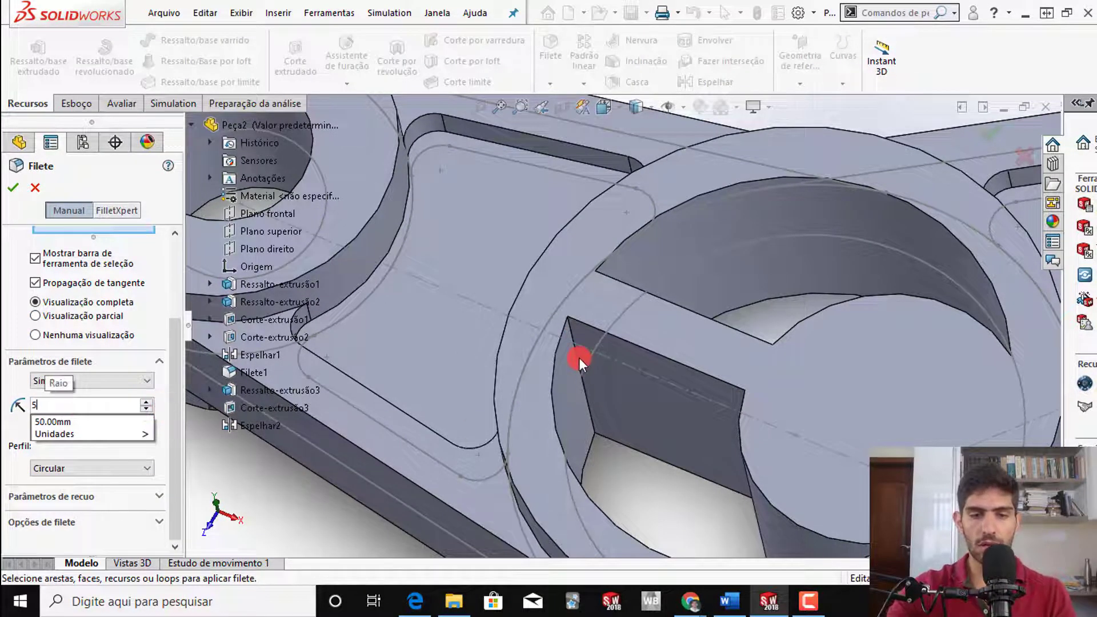
click(578, 358)
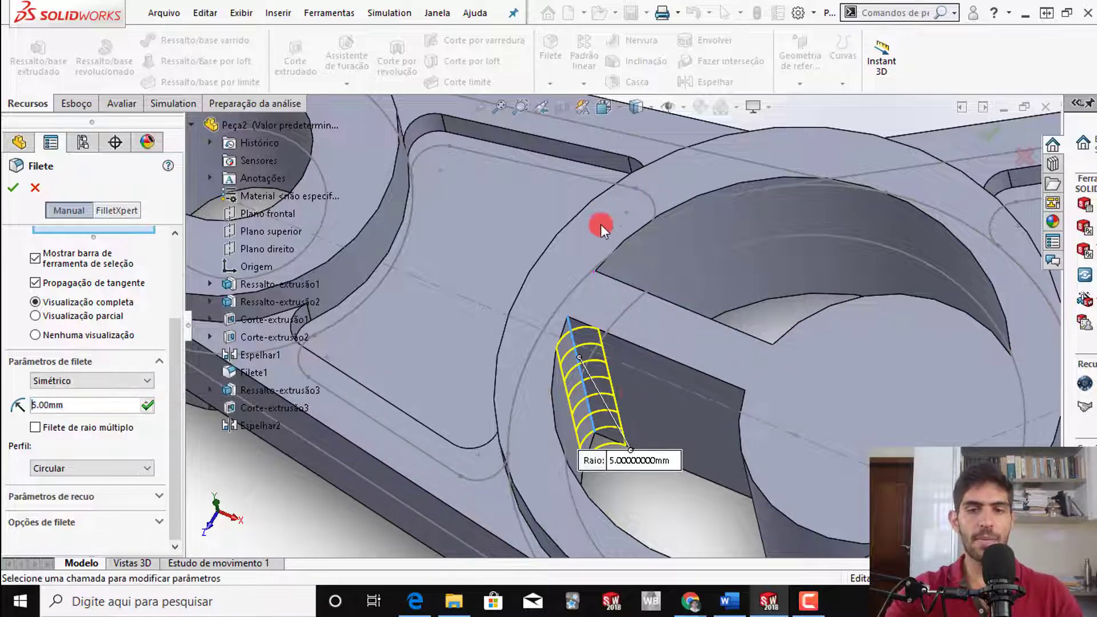
key(Return)
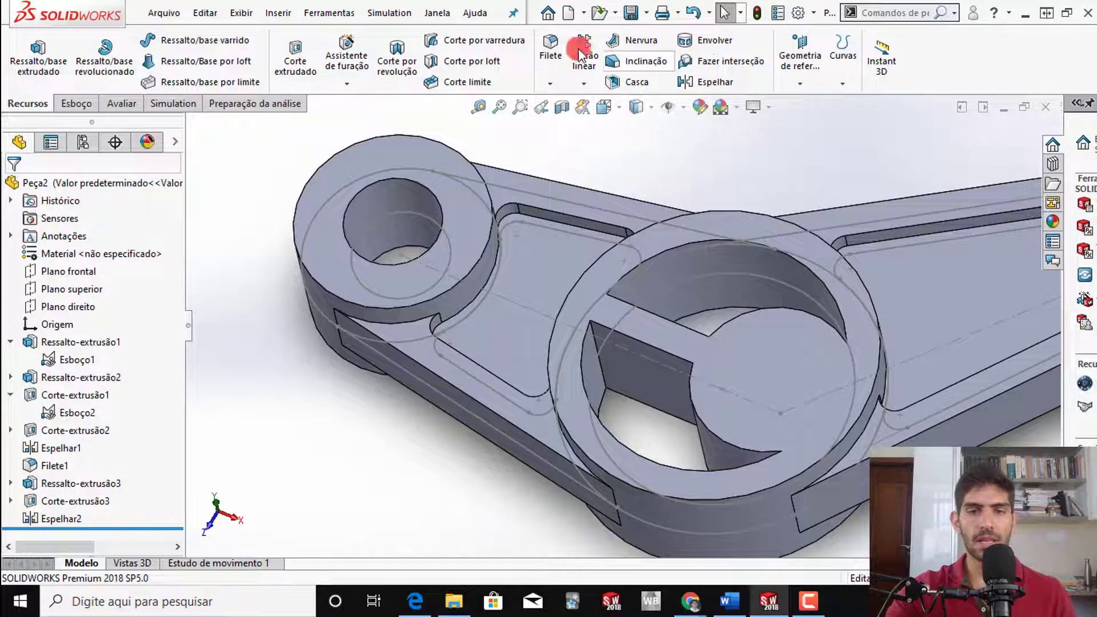
- Fillet the six vertical edges where the rib, round pad and hub ring meet with a 5 mm radius
click(551, 42)
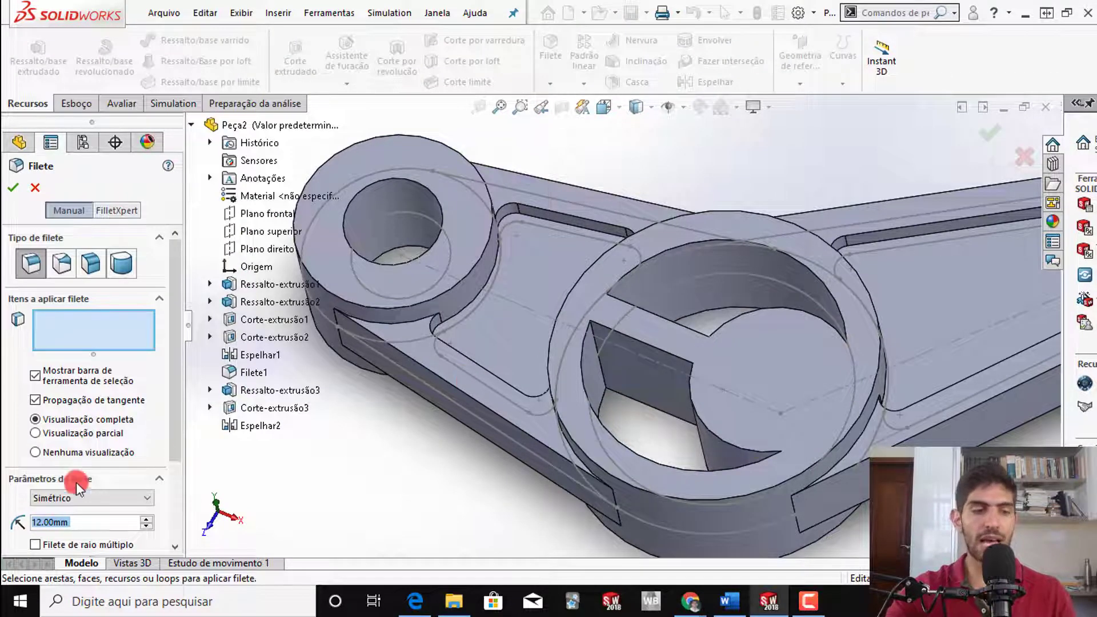
text(5)
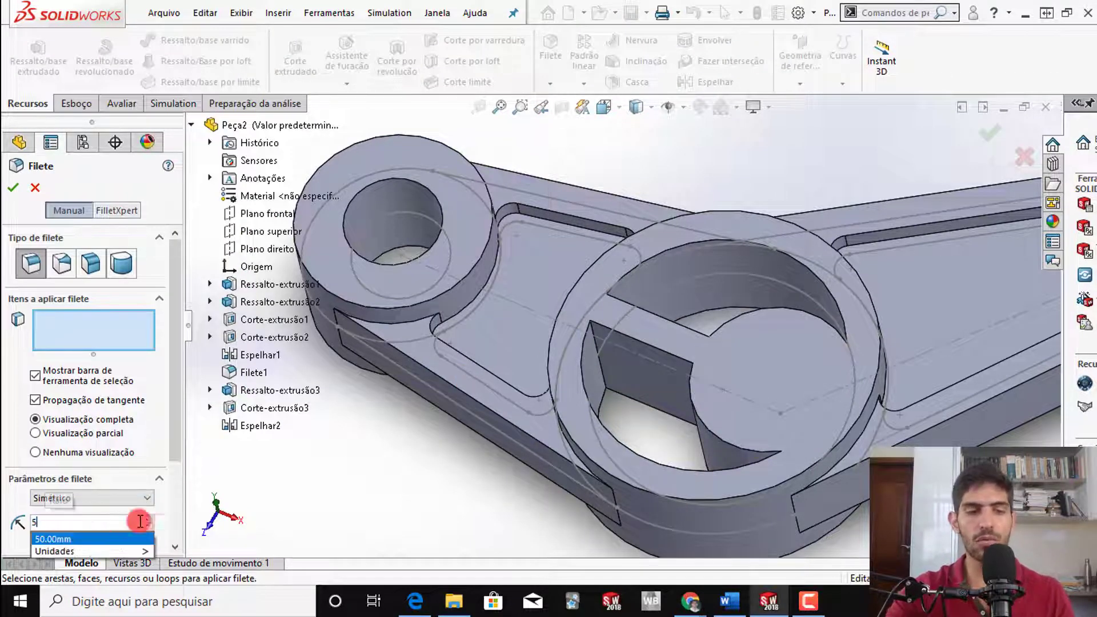
key(Return)
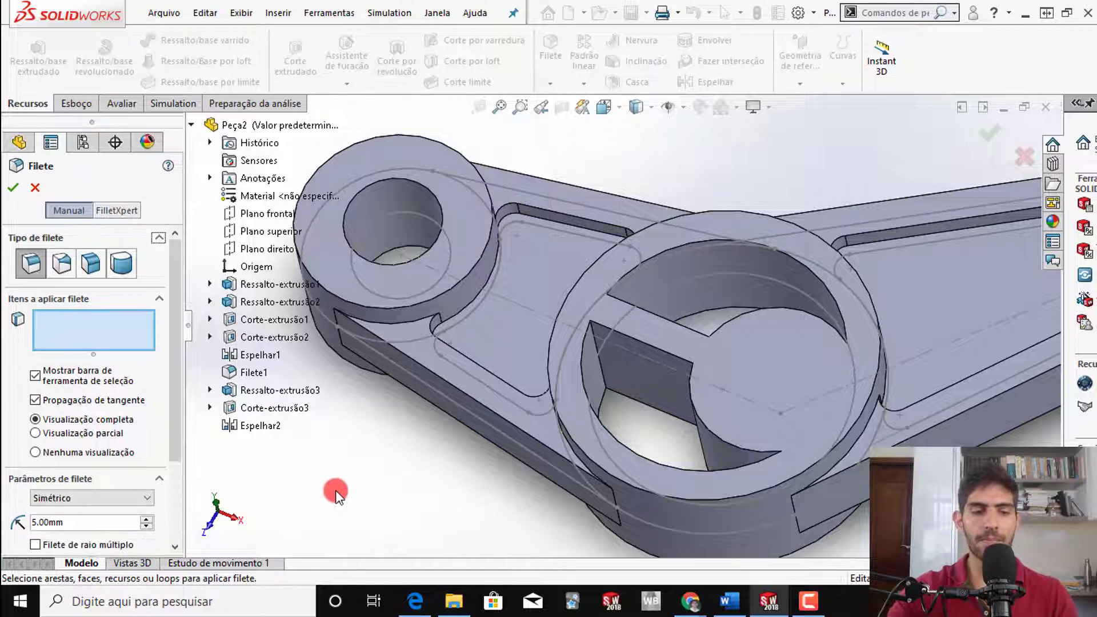
click(600, 365)
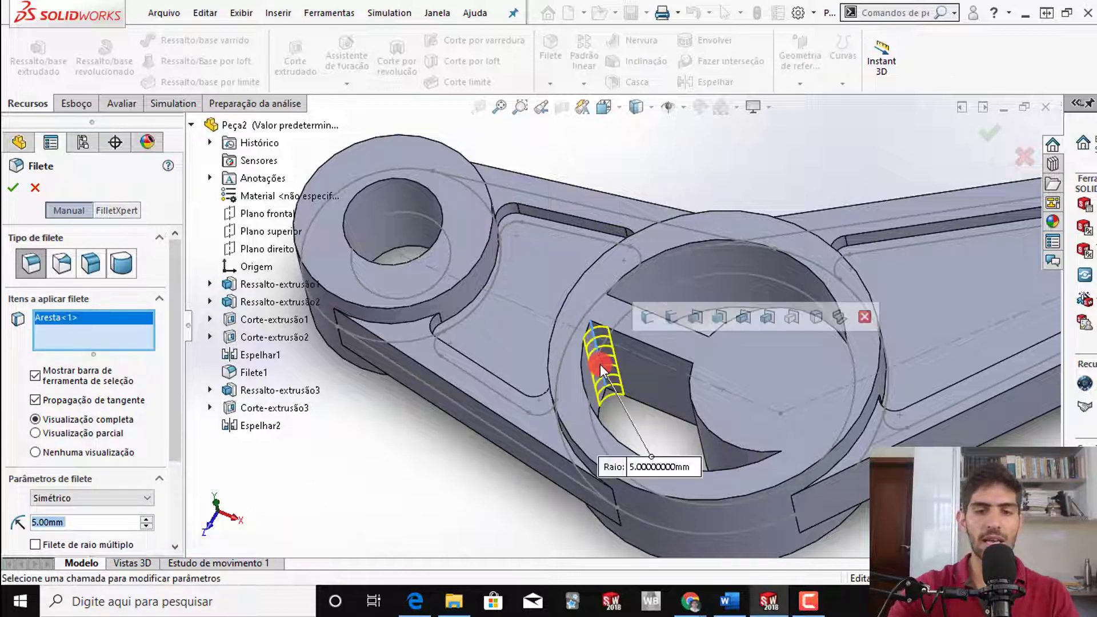
click(672, 318)
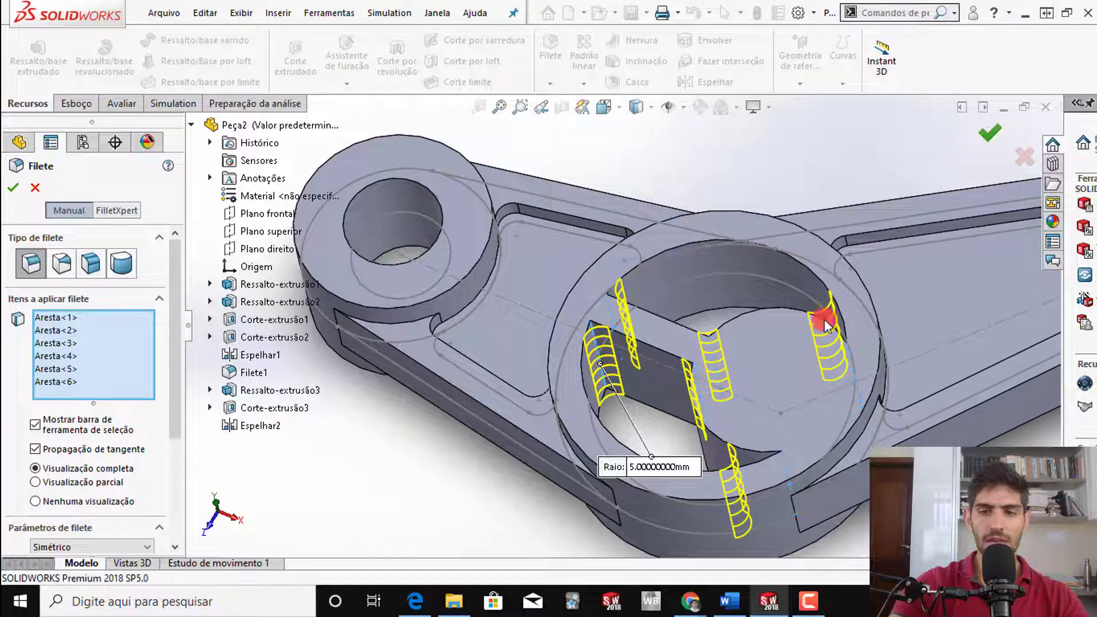
key(Return)
scroll(663, 451, up, 5)
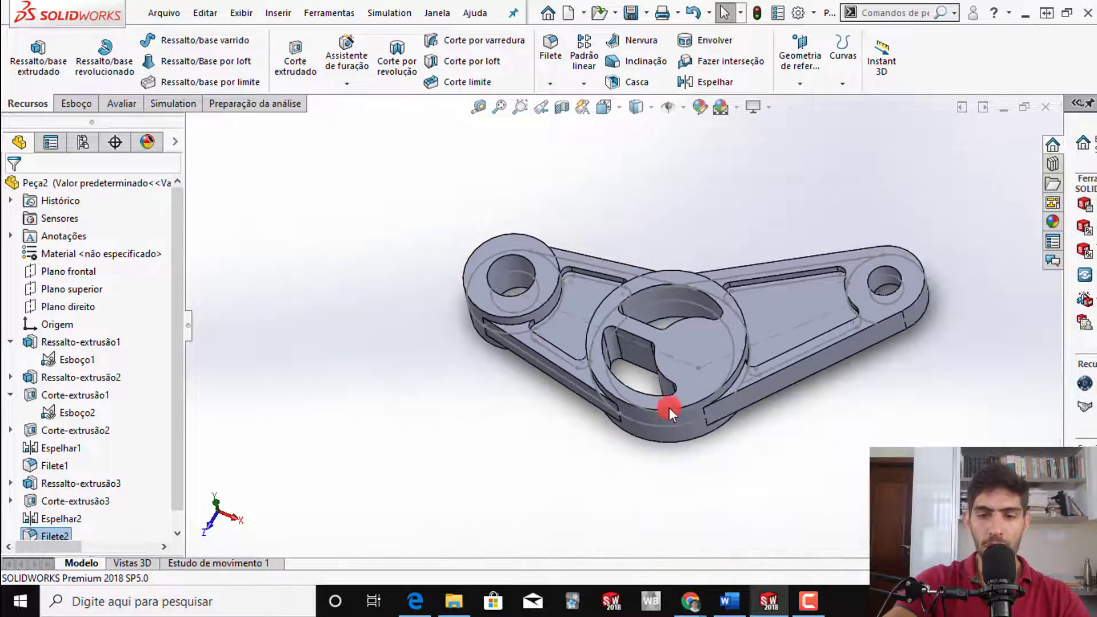
middle_drag(667, 409, 678, 444)
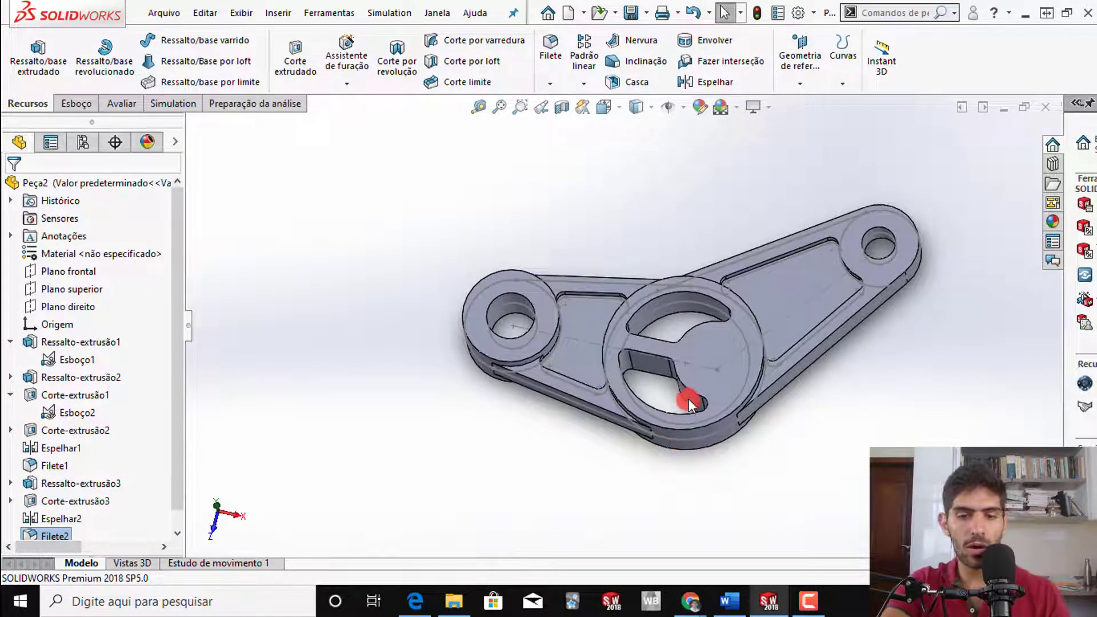
- Switch to the reference PDF in Edge, circle the 4,00 depth dimension of section E-E in red and return to SolidWorks
click(695, 341)
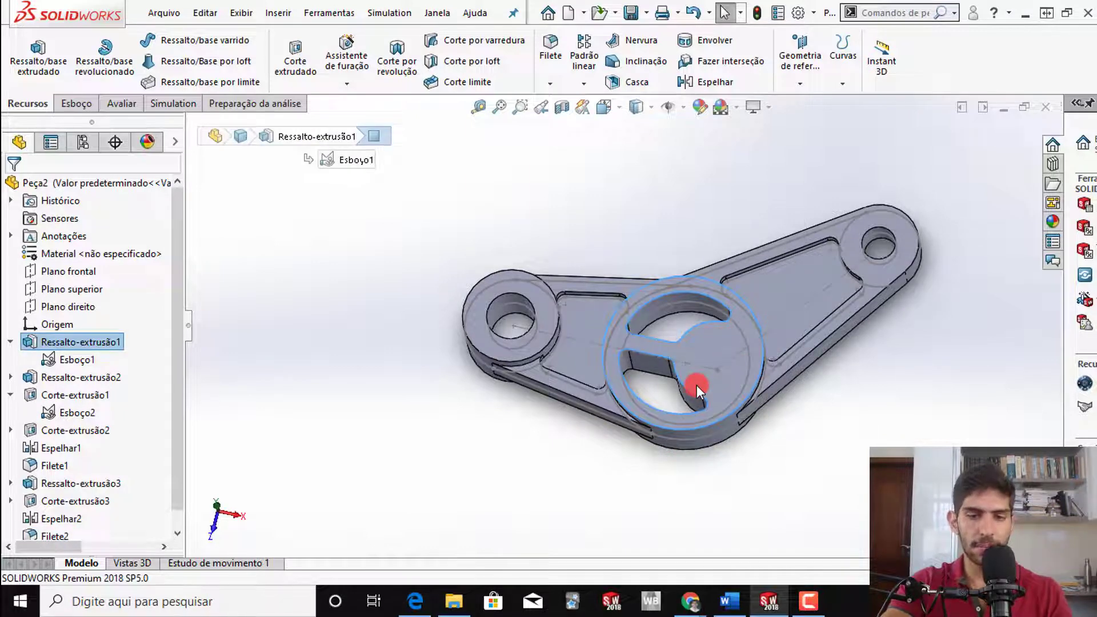
key(alt+Tab)
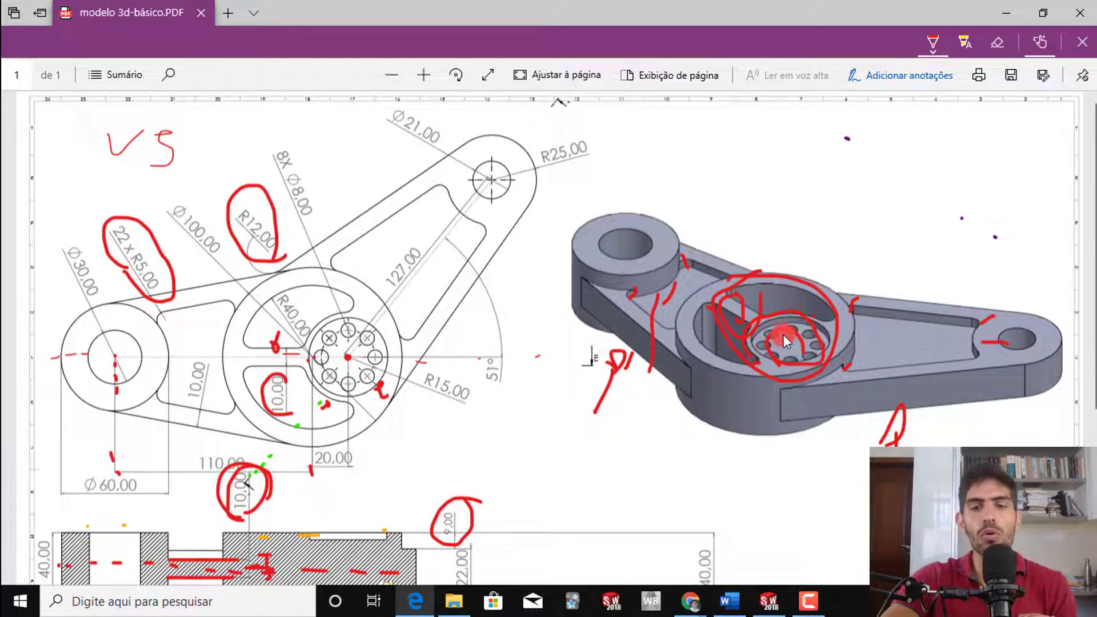
scroll(488, 483, down, 3)
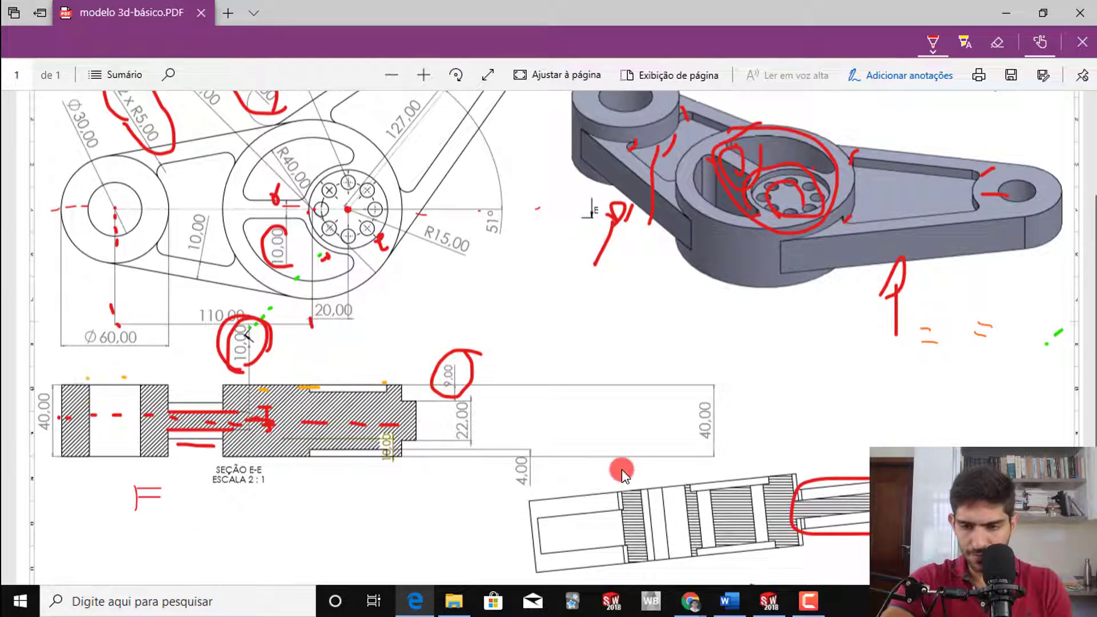
scroll(327, 447, down, 1)
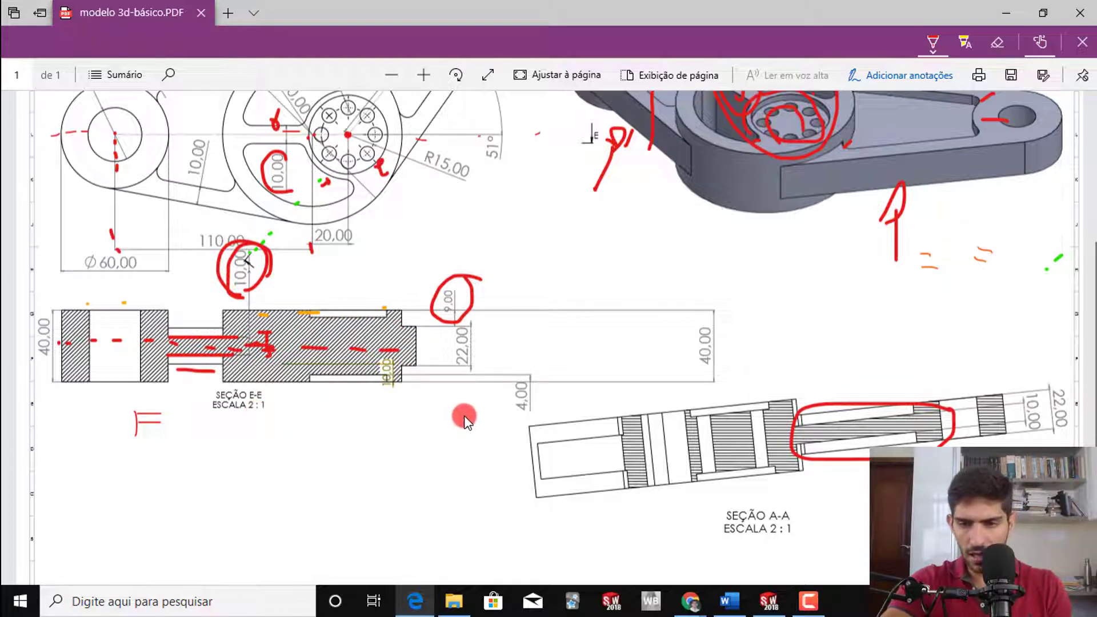
ctrl+scroll(517, 403, up, 3)
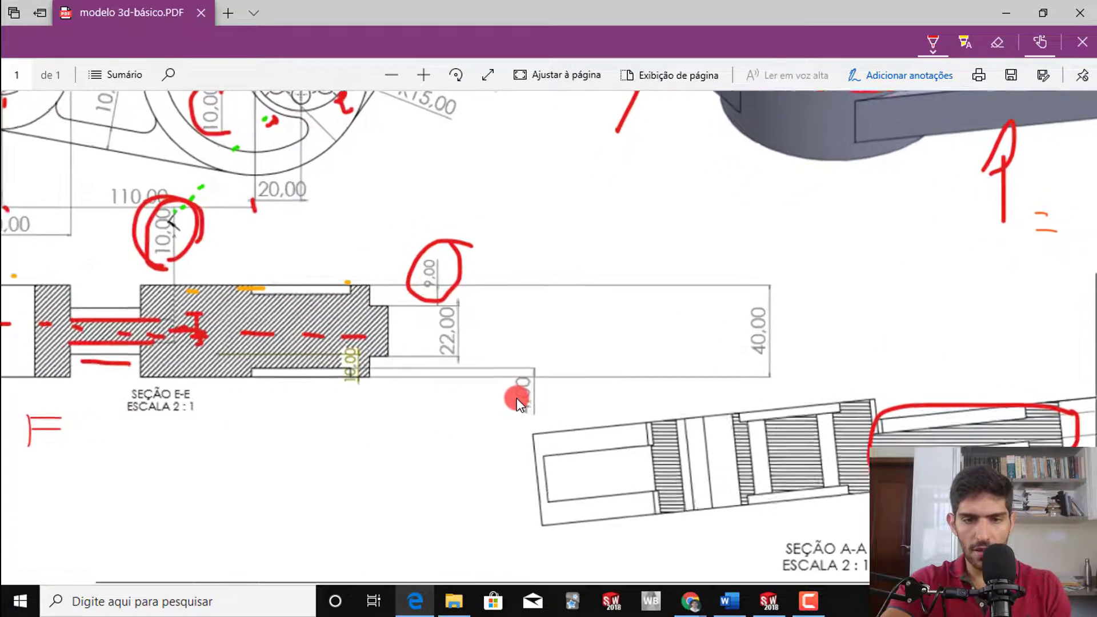
ctrl+scroll(656, 293, down, 1)
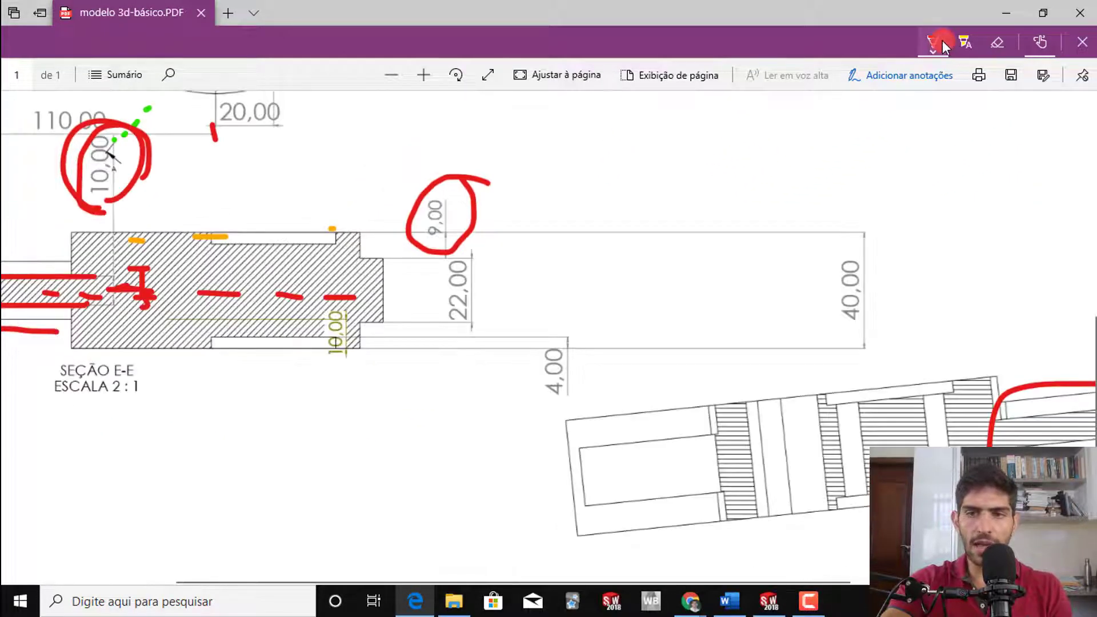
mouse_move(582, 331)
mouse_down()
mouse_move(538, 396)
mouse_move(548, 319)
mouse_up()
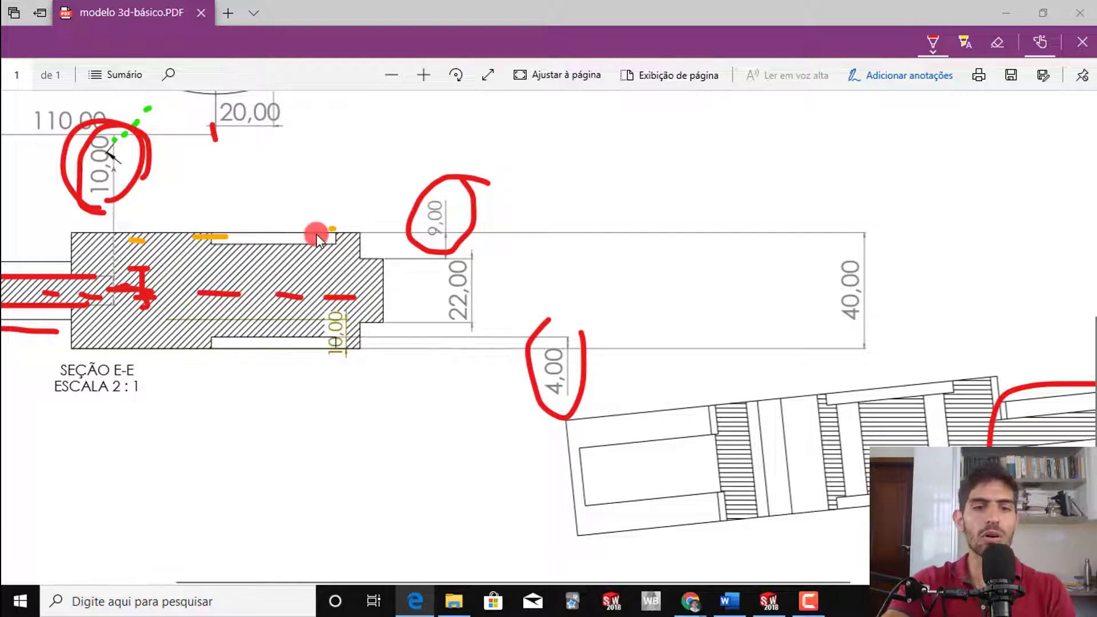
scroll(423, 305, up, 3)
key(alt+Tab)
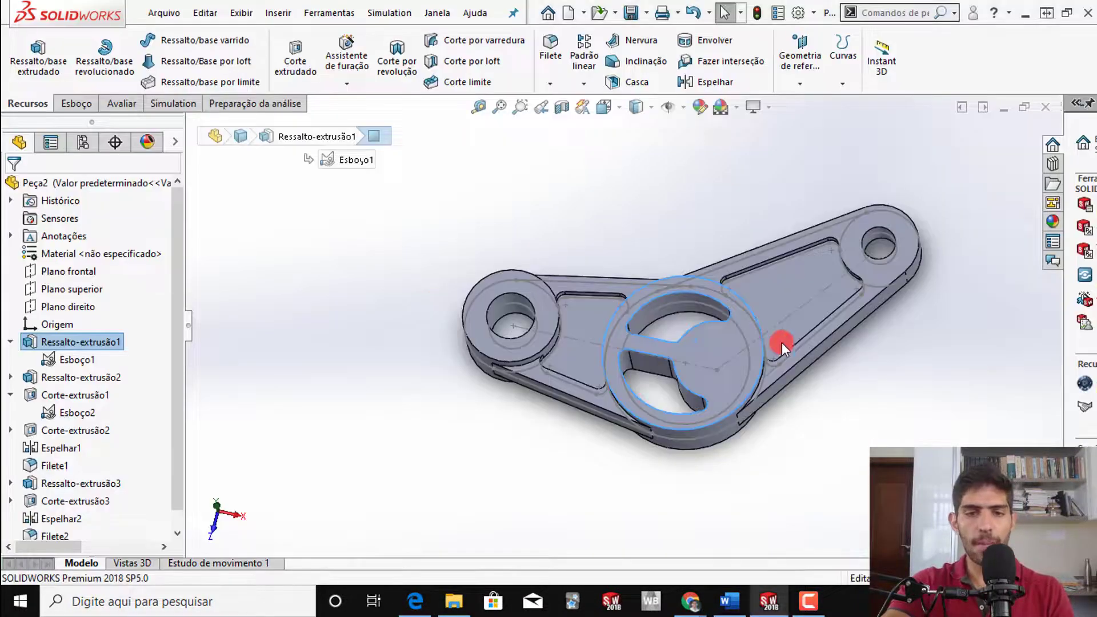
- Try hiding the shared sketch Esboço1 under Ressalto-extrusão2, and show it again
scroll(729, 364, down, 2)
scroll(707, 384, up, 2)
middle_drag(687, 391, 627, 379)
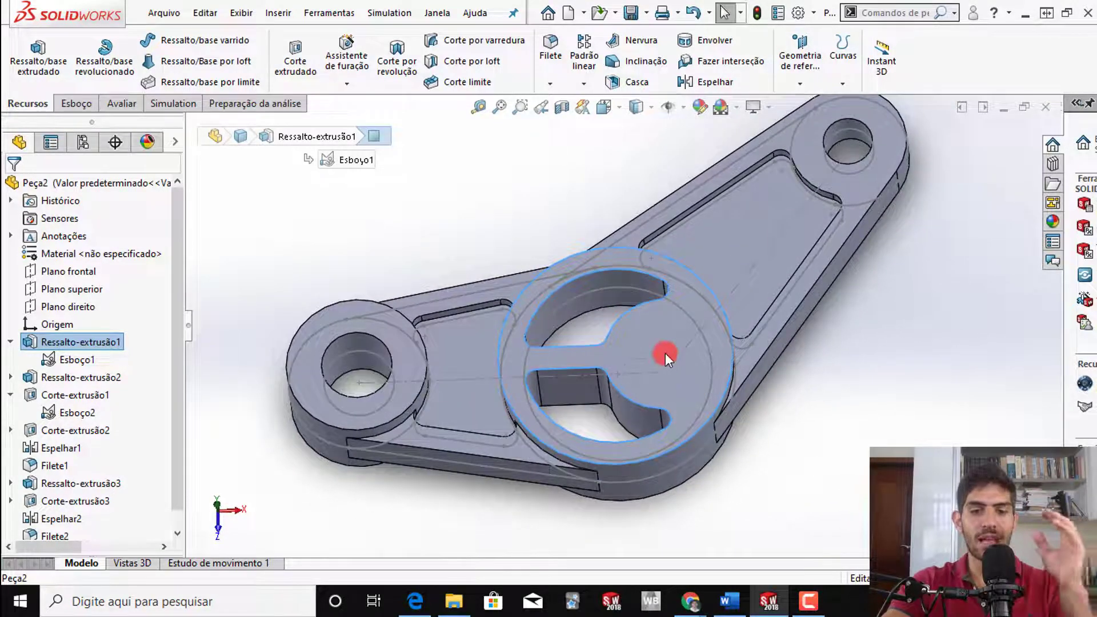
click(840, 465)
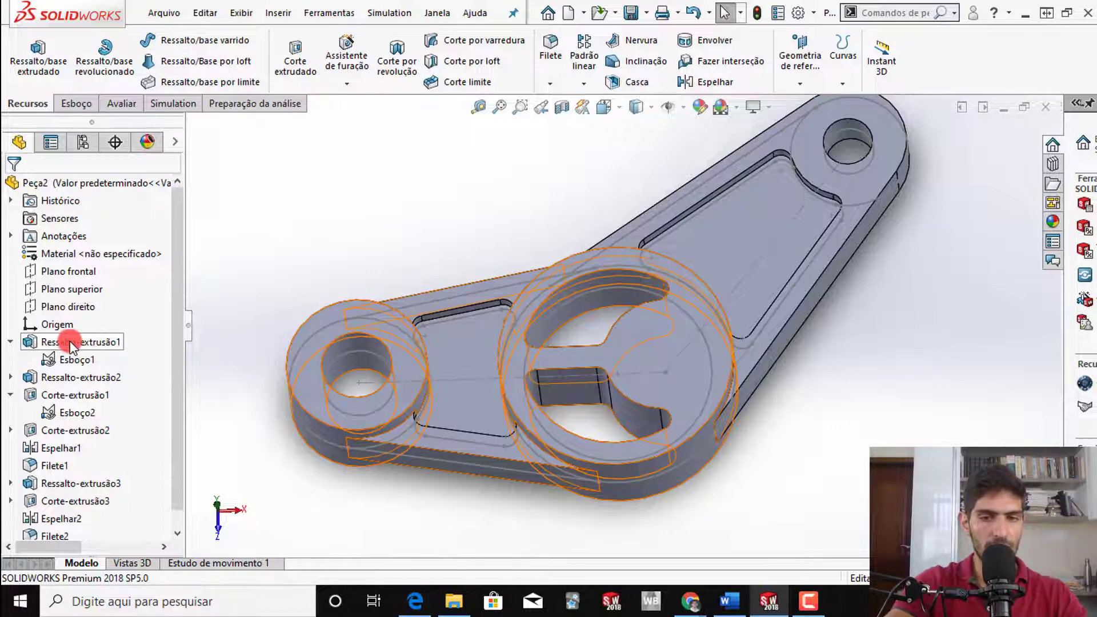
right_click(50, 363)
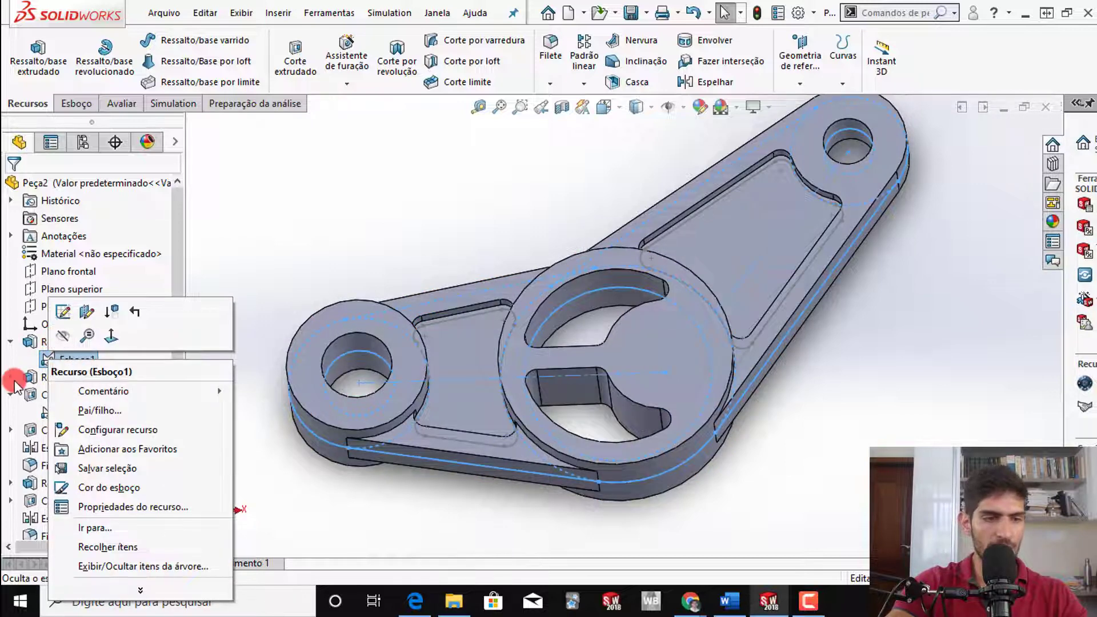
click(26, 375)
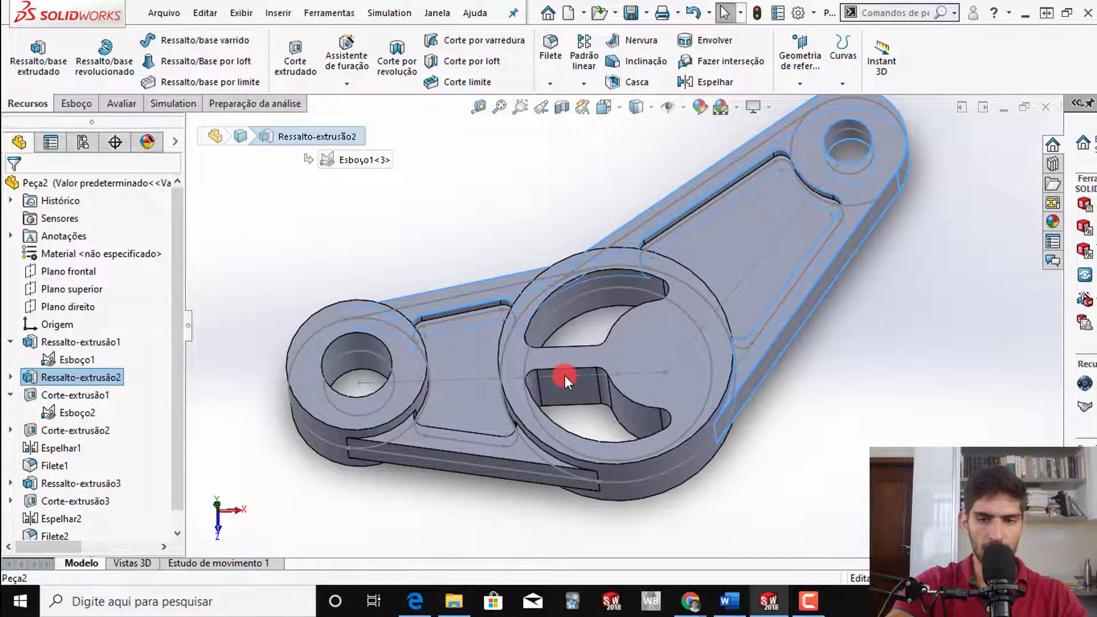
click(13, 378)
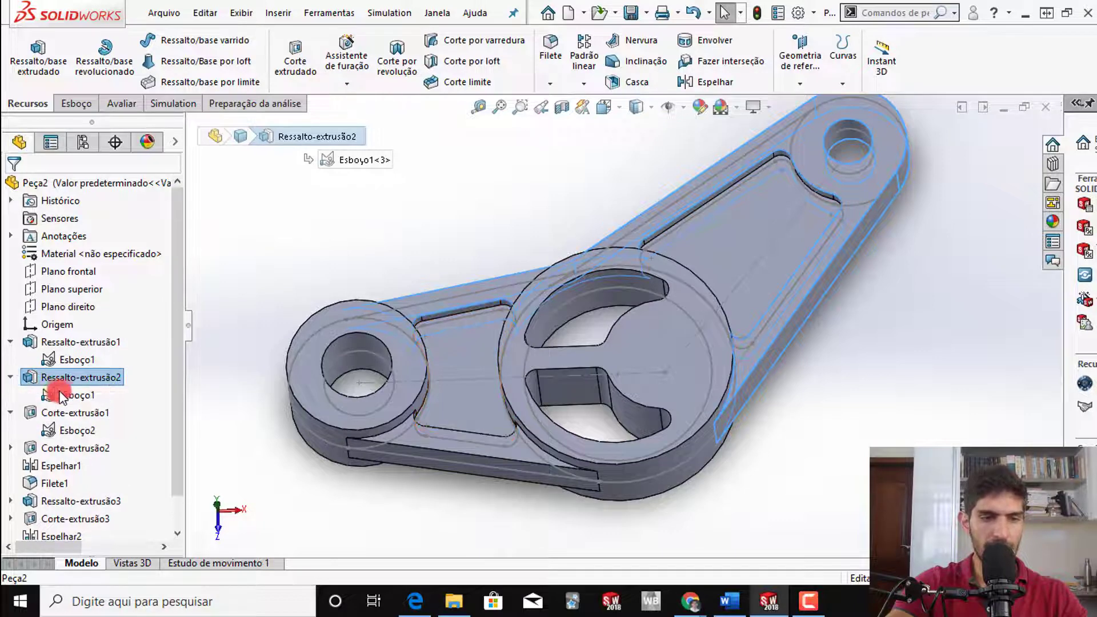
click(64, 393)
right_click(65, 394)
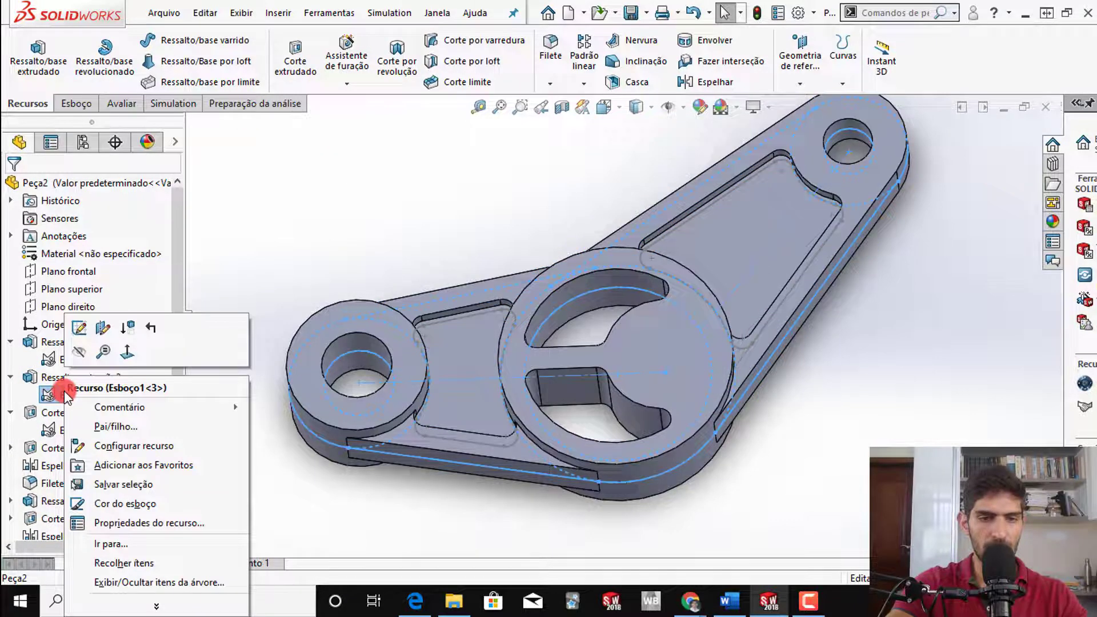
click(78, 359)
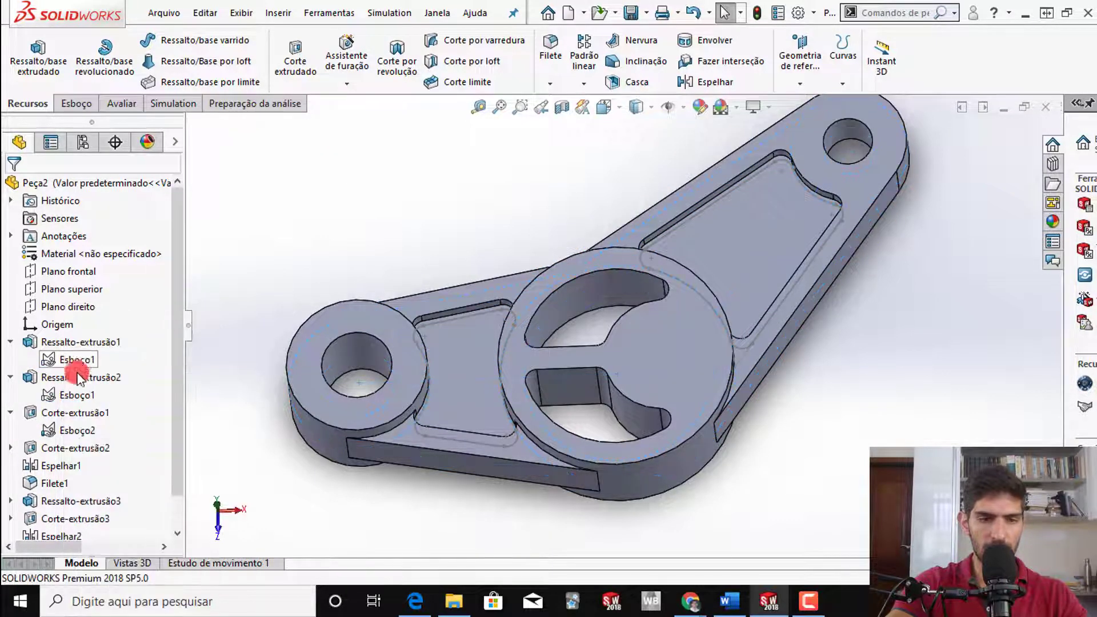
click(77, 377)
click(74, 394)
right_click(74, 394)
click(84, 367)
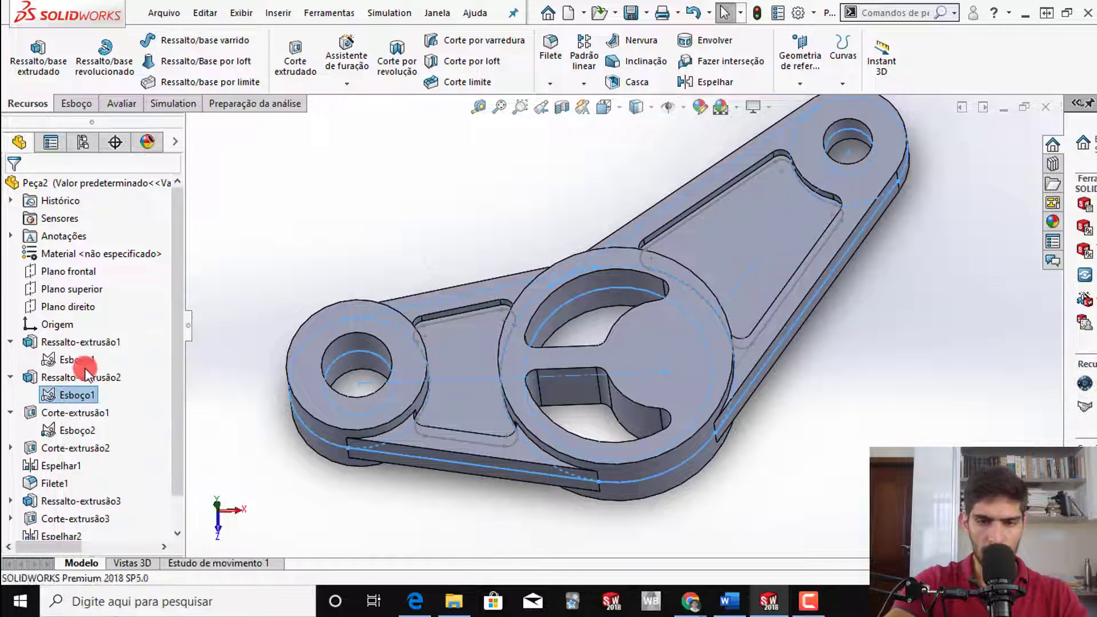
scroll(74, 387, down, 2)
click(71, 380)
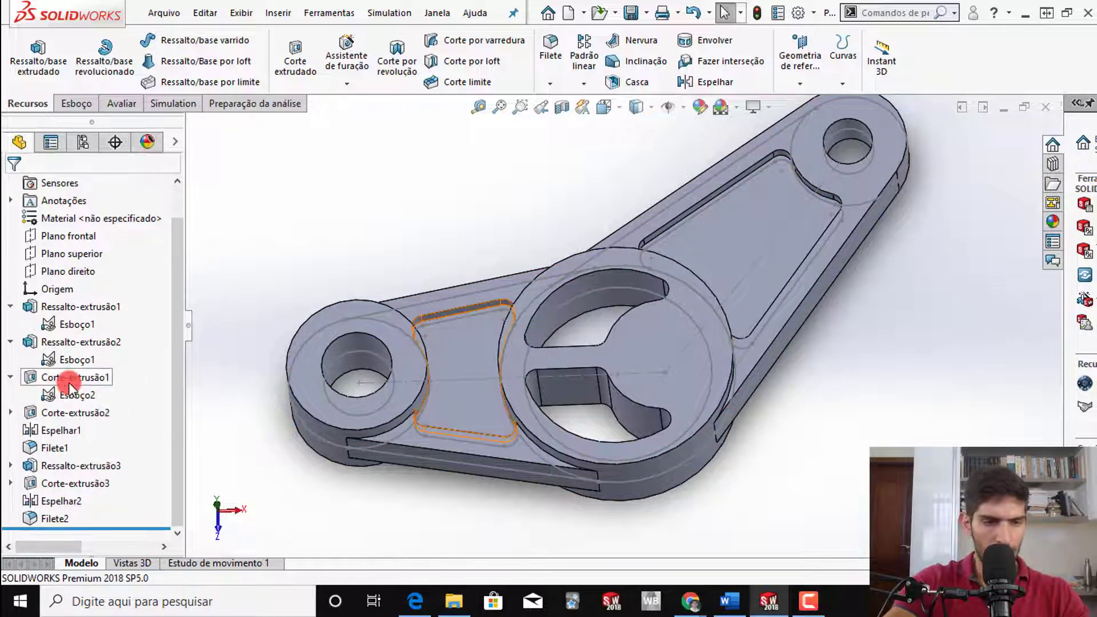
click(69, 383)
click(653, 361)
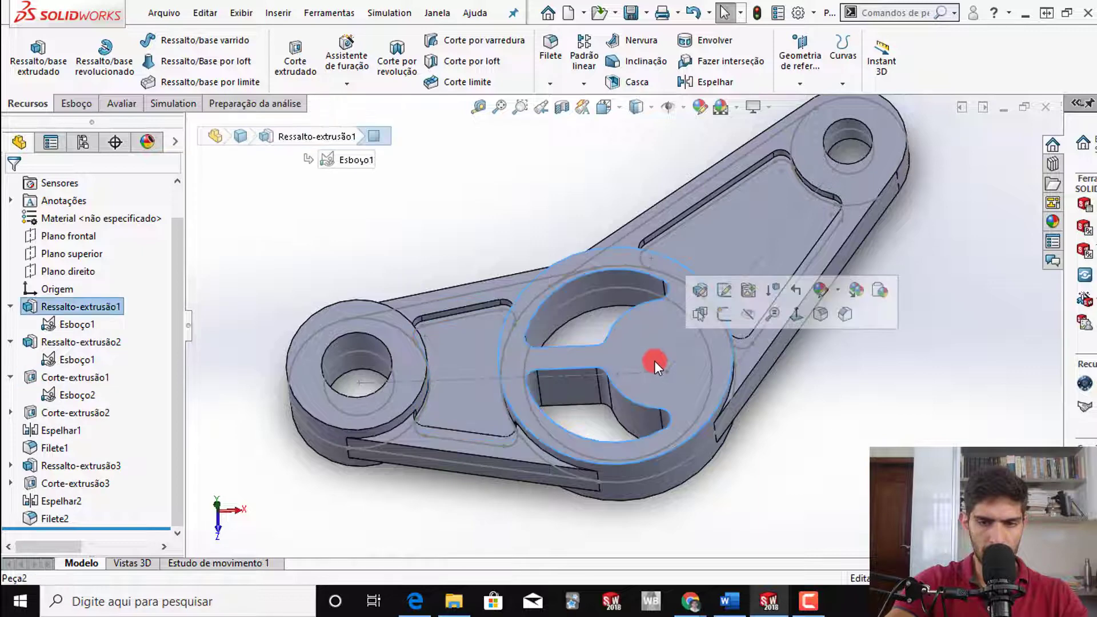
click(711, 365)
click(876, 441)
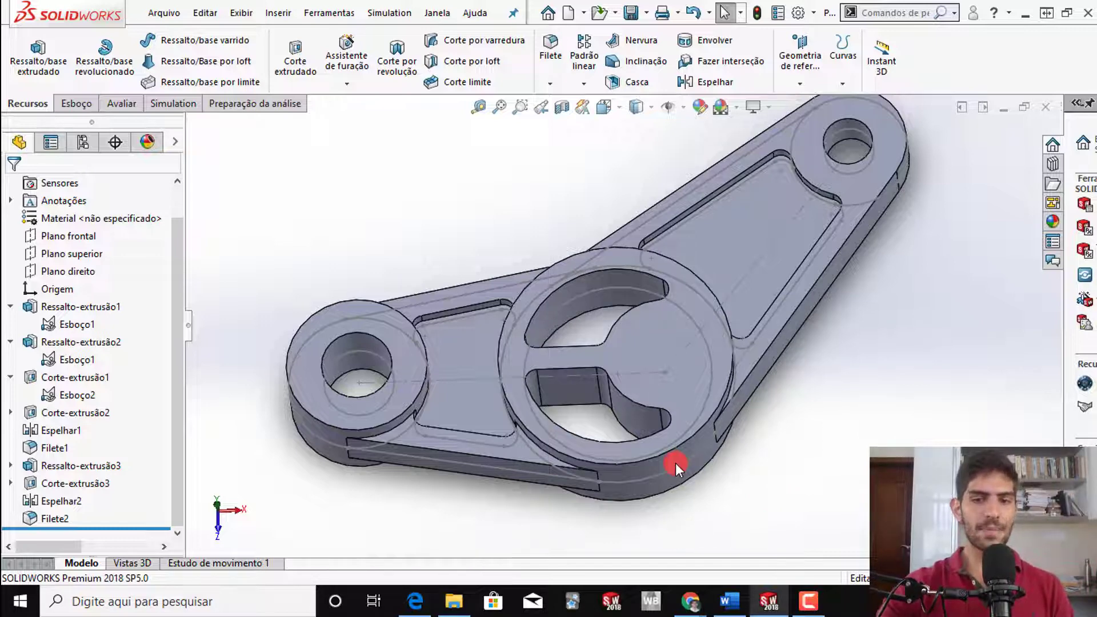
scroll(670, 374, up, 3)
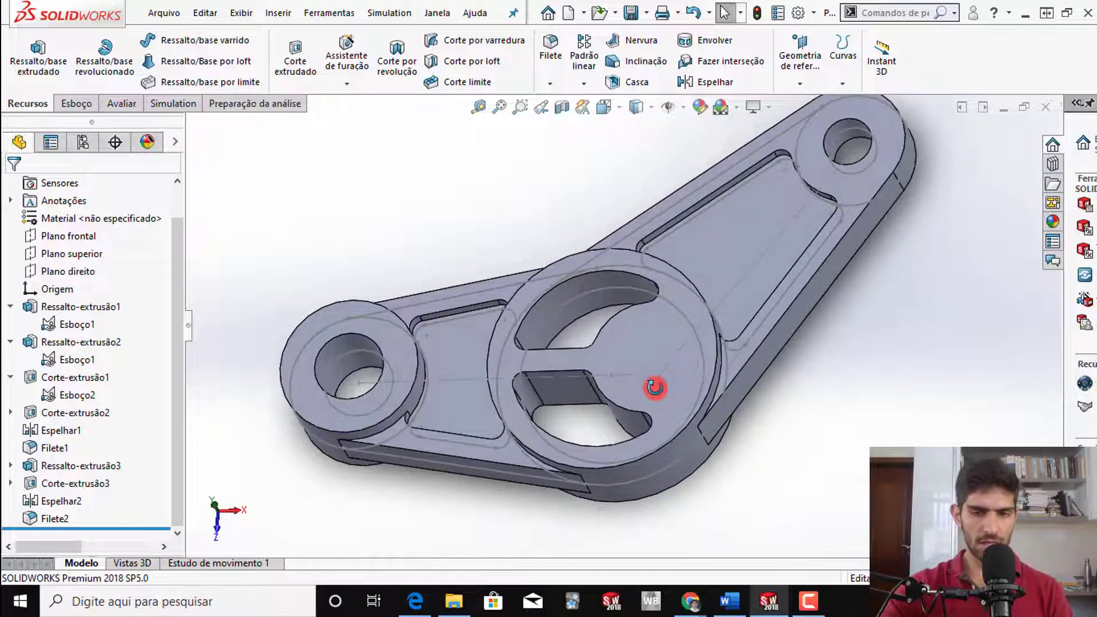
- Display the pad sketch Esboço3 under Ressalto-extrusão3, and hide it again
click(73, 466)
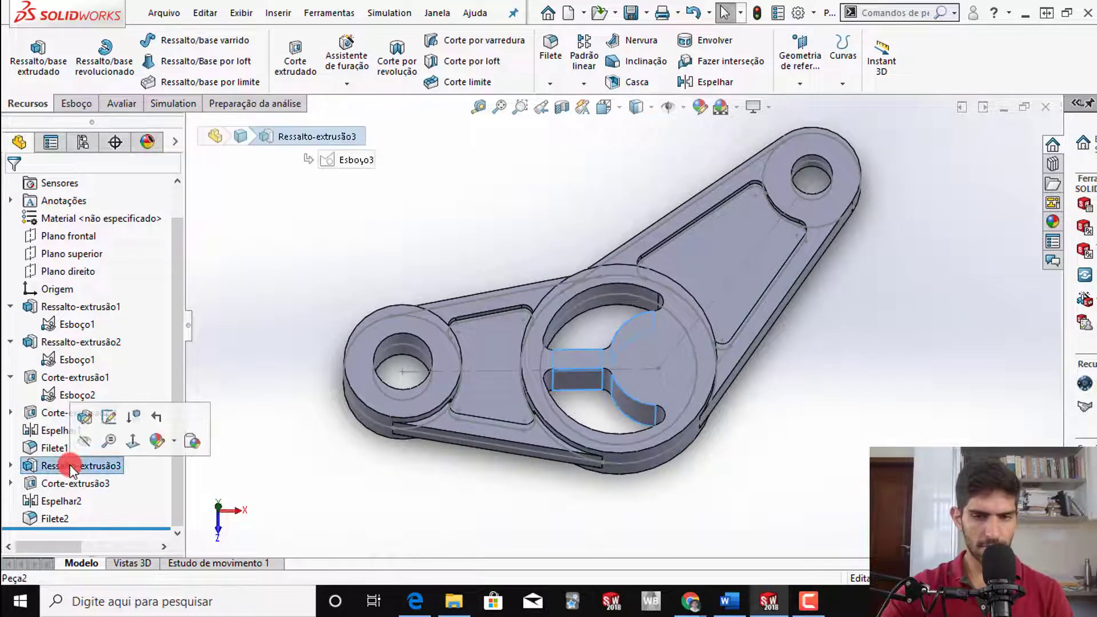
click(11, 466)
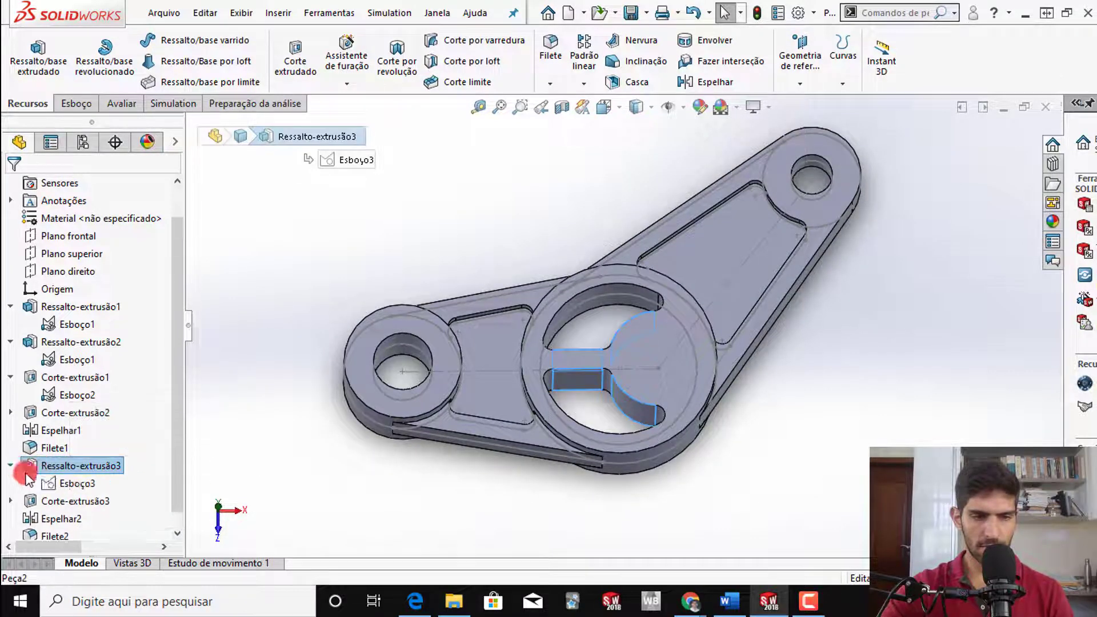
click(59, 486)
right_click(57, 485)
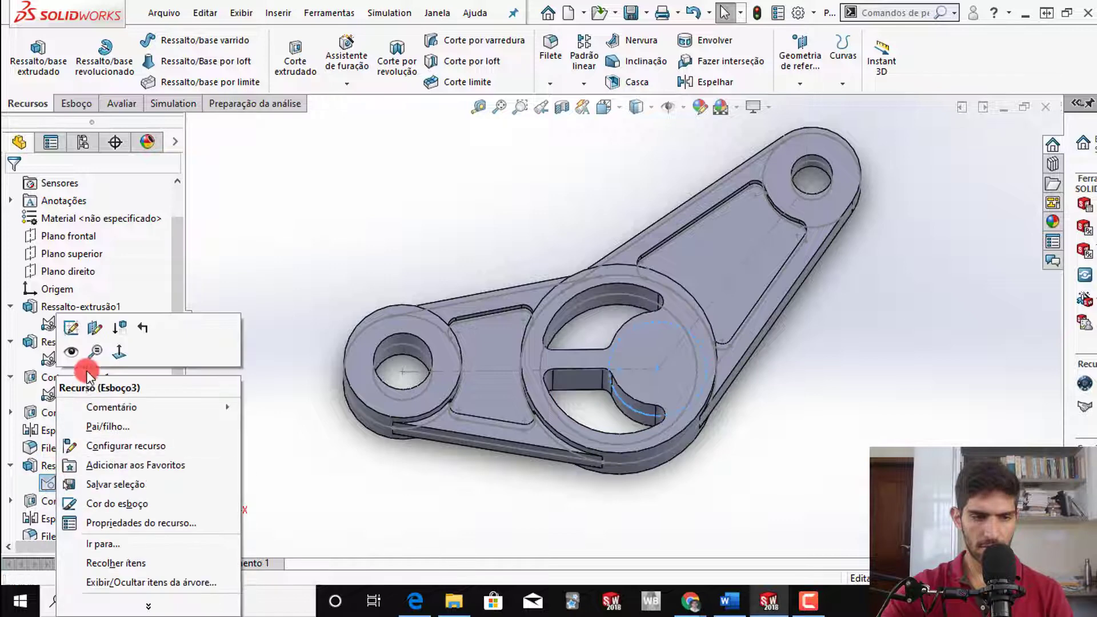
click(70, 352)
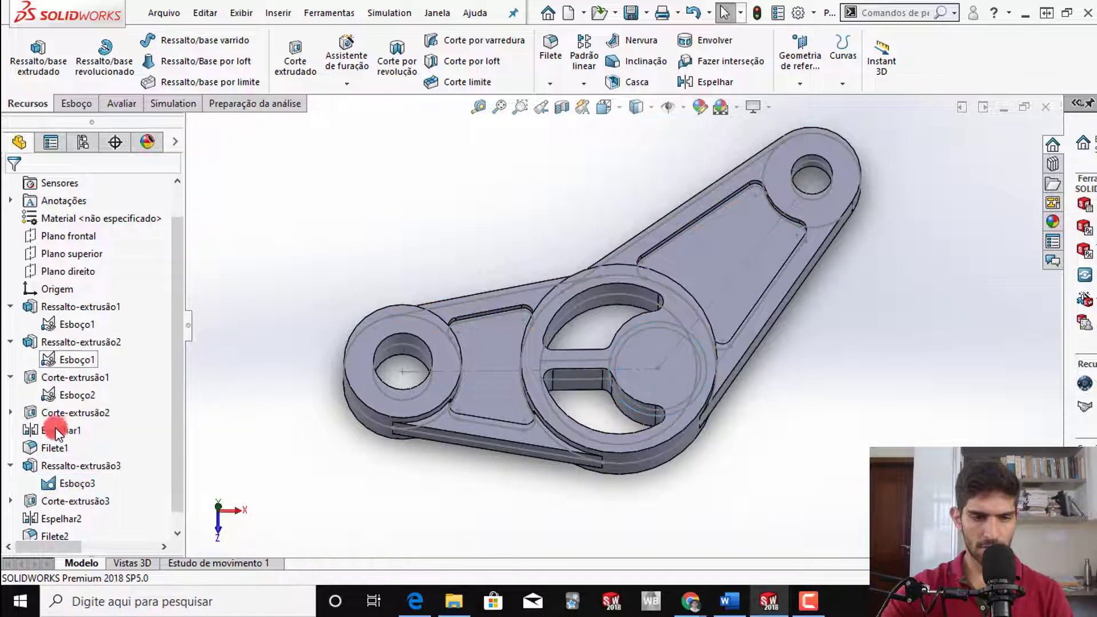
right_click(57, 486)
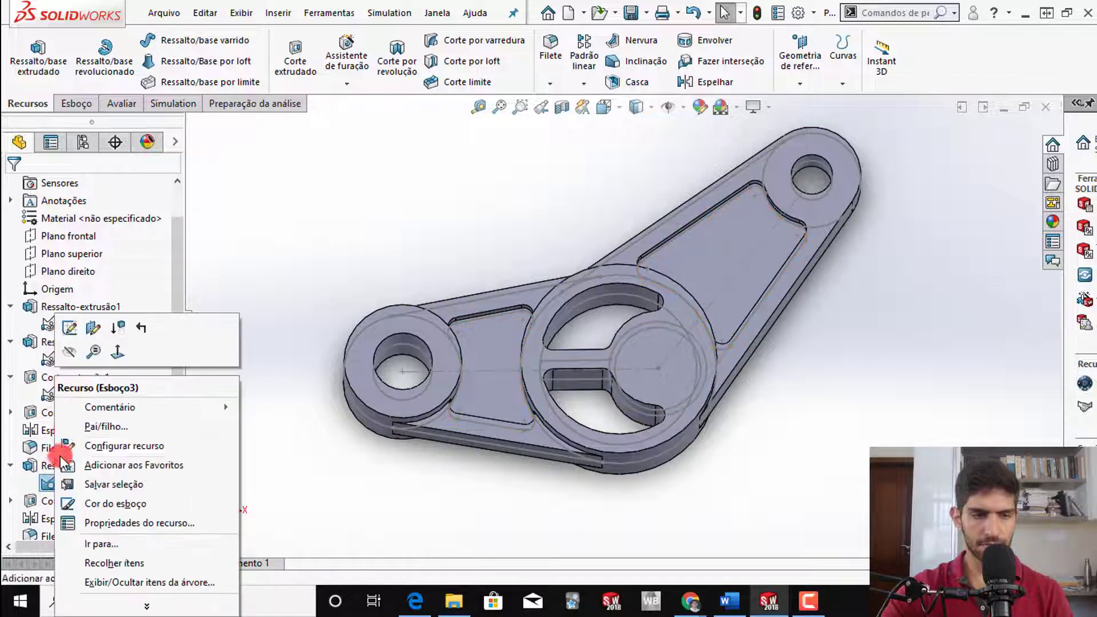
click(72, 356)
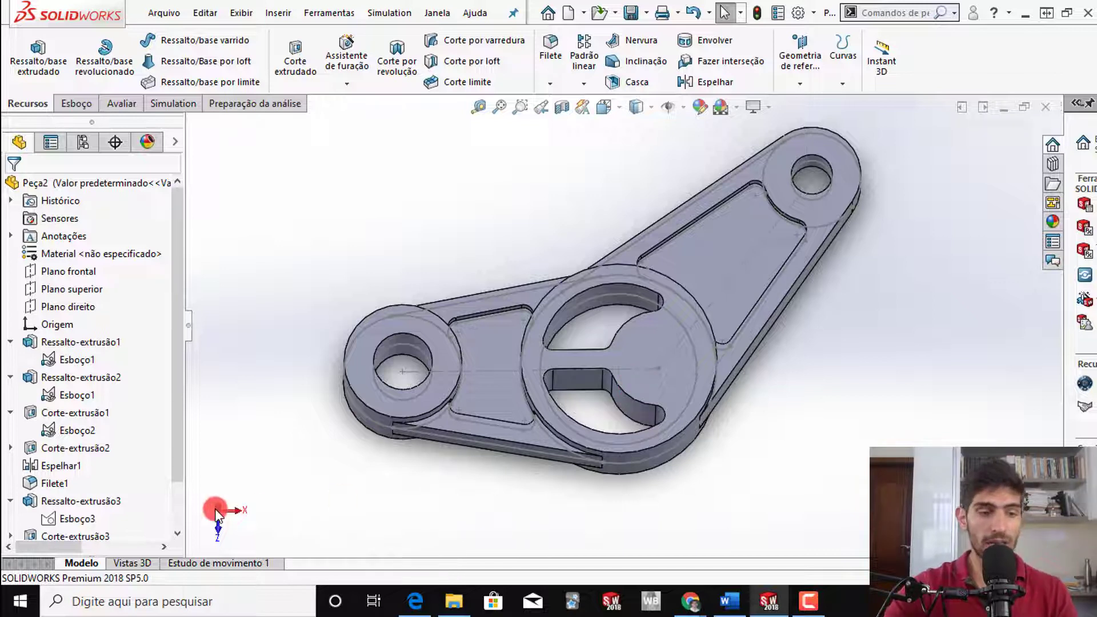
- Make the sketch Esboço3 of the rib and round pad visible in the model
click(58, 502)
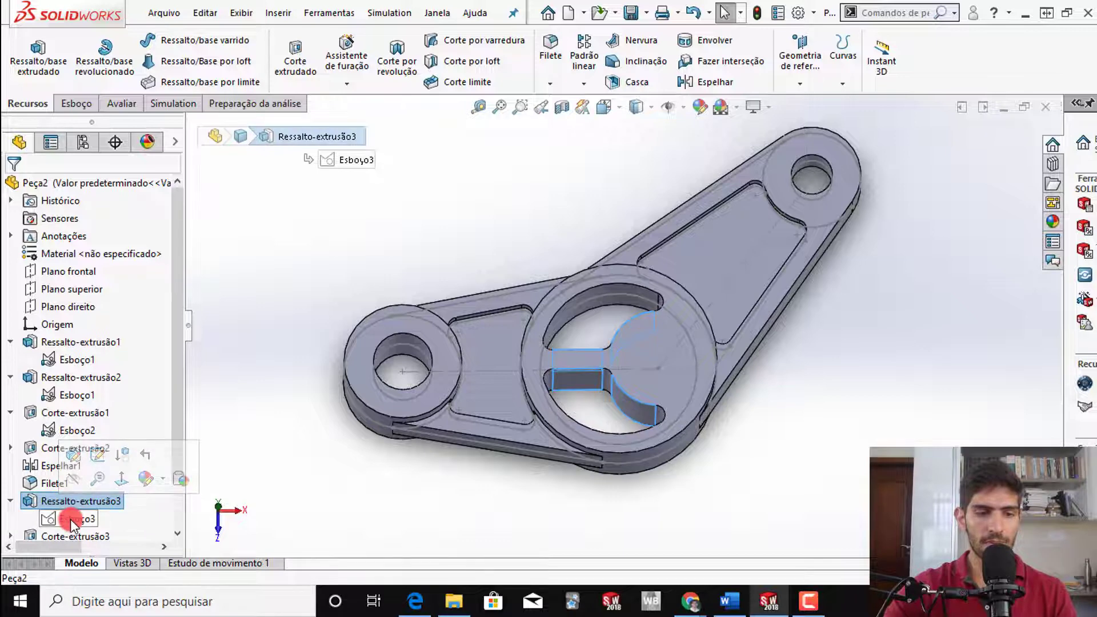
right_click(67, 519)
click(86, 352)
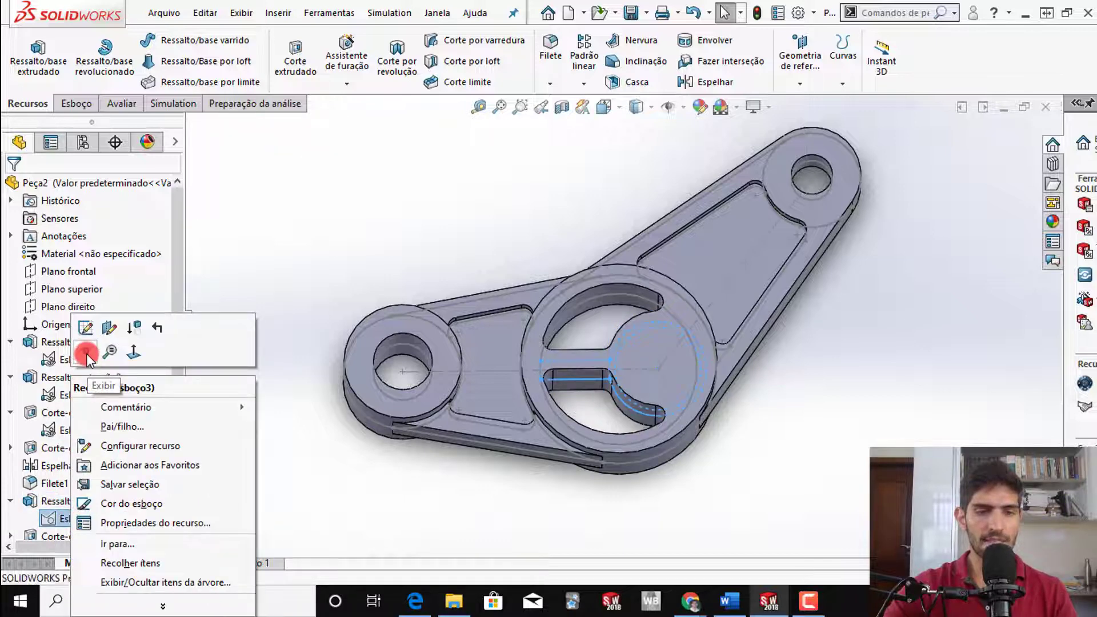
- Try an extruded cut of the pad's inner circle from Esboço3, with the direction reversed and a 4 mm start offset
scroll(766, 428, down, 5)
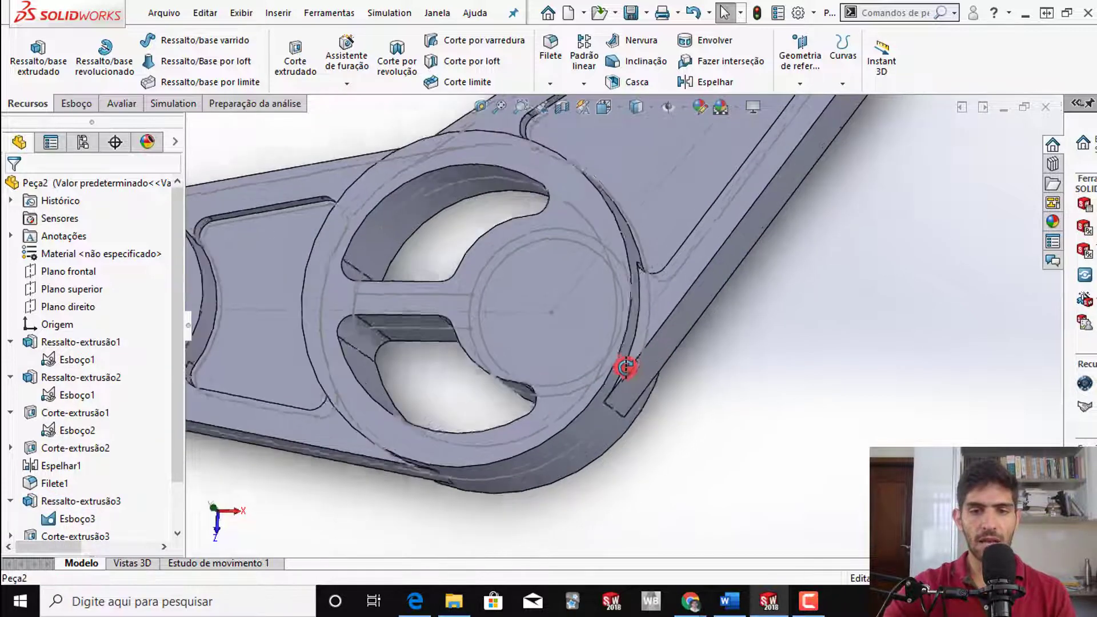
middle_drag(626, 368, 644, 330)
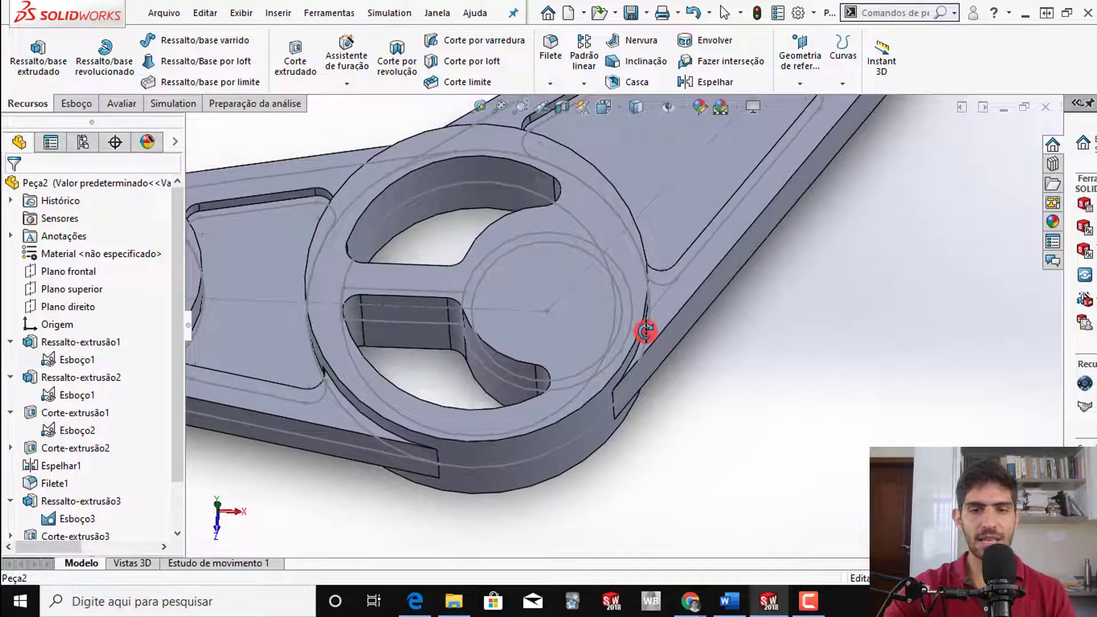
click(547, 246)
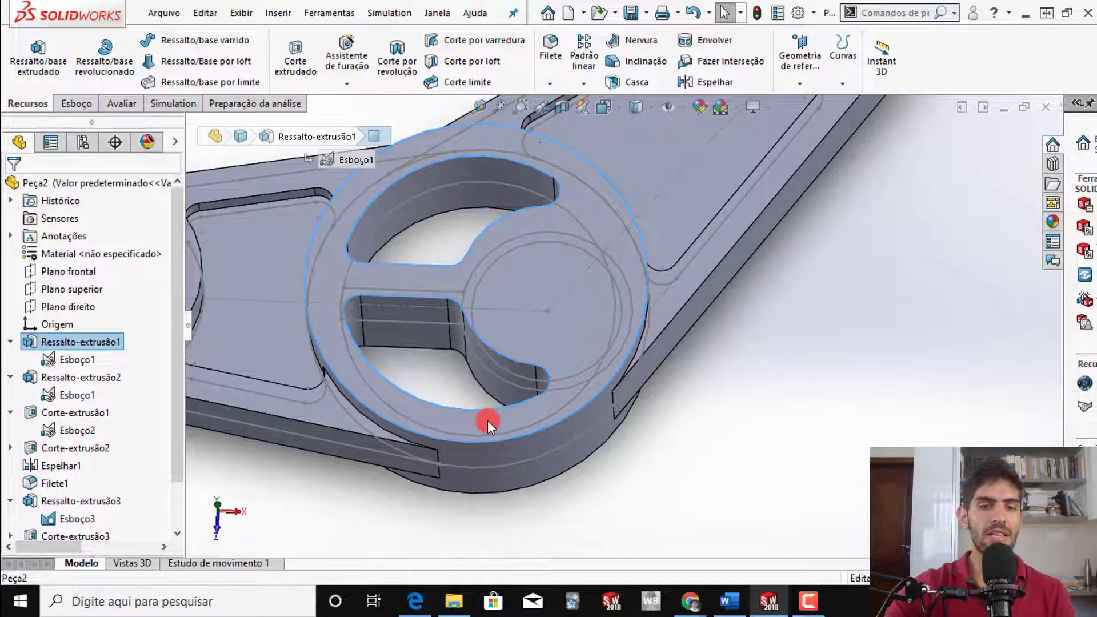
click(703, 403)
scroll(703, 403, up, 3)
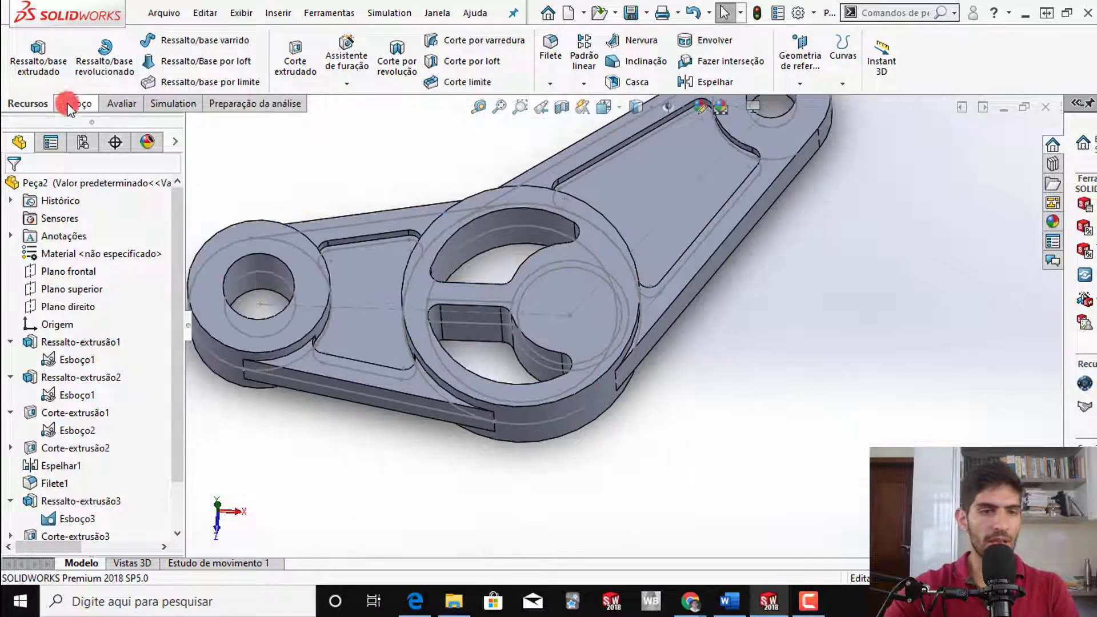
click(299, 71)
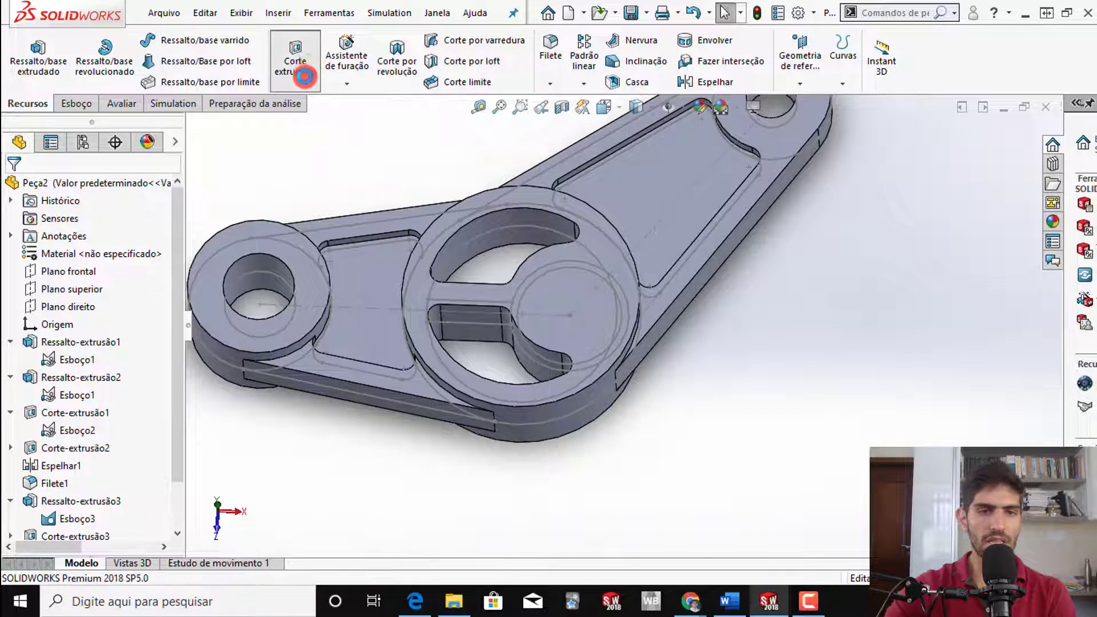
click(533, 280)
click(520, 329)
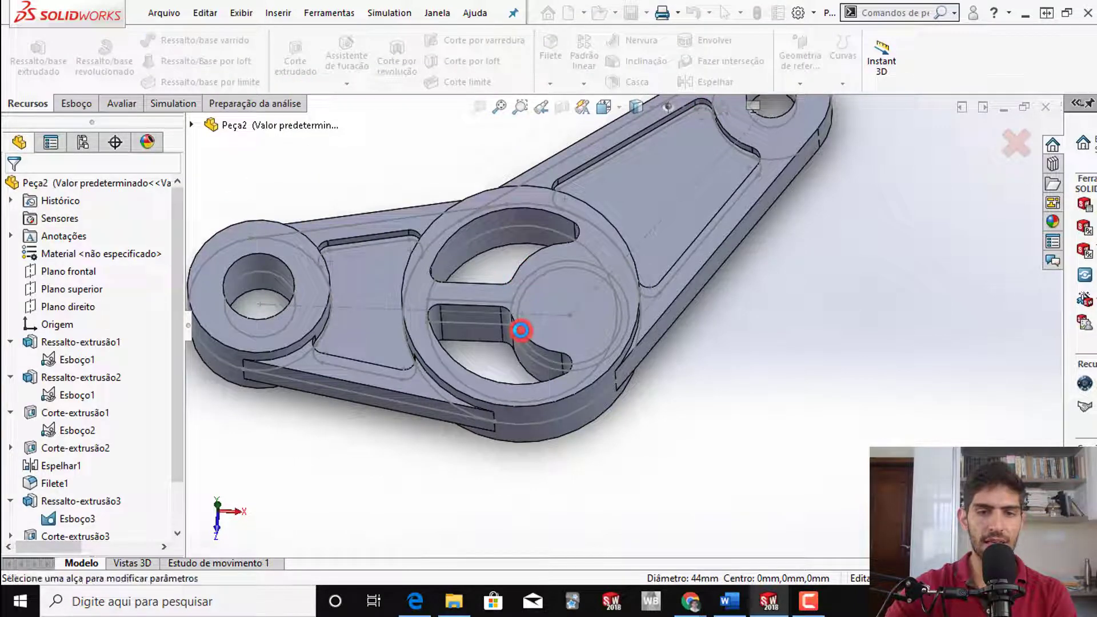
middle_drag(541, 313, 536, 208)
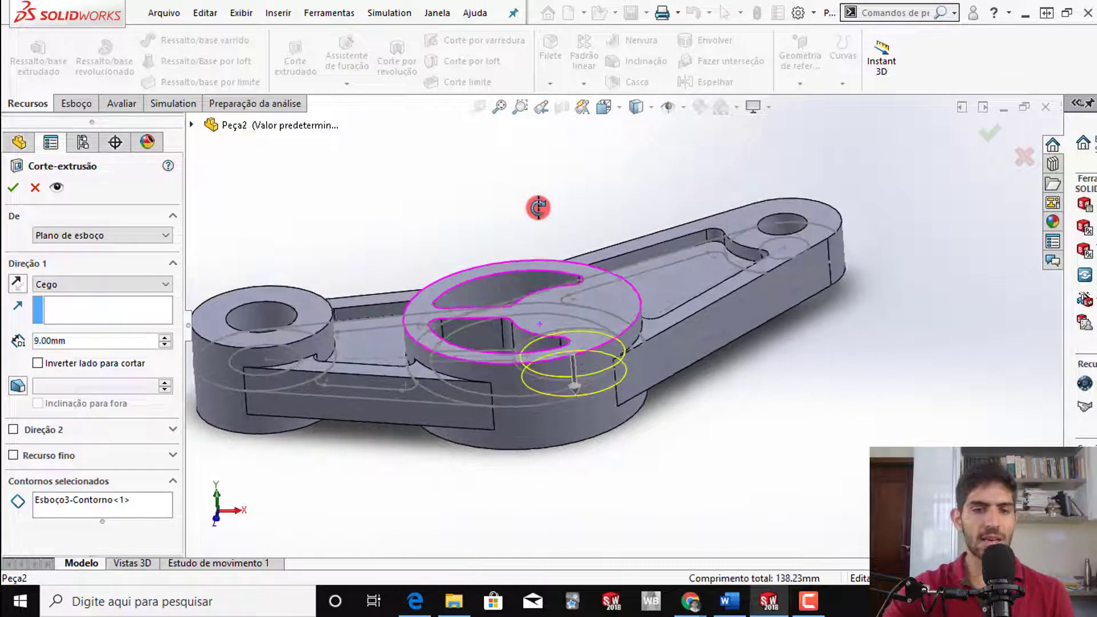
click(21, 285)
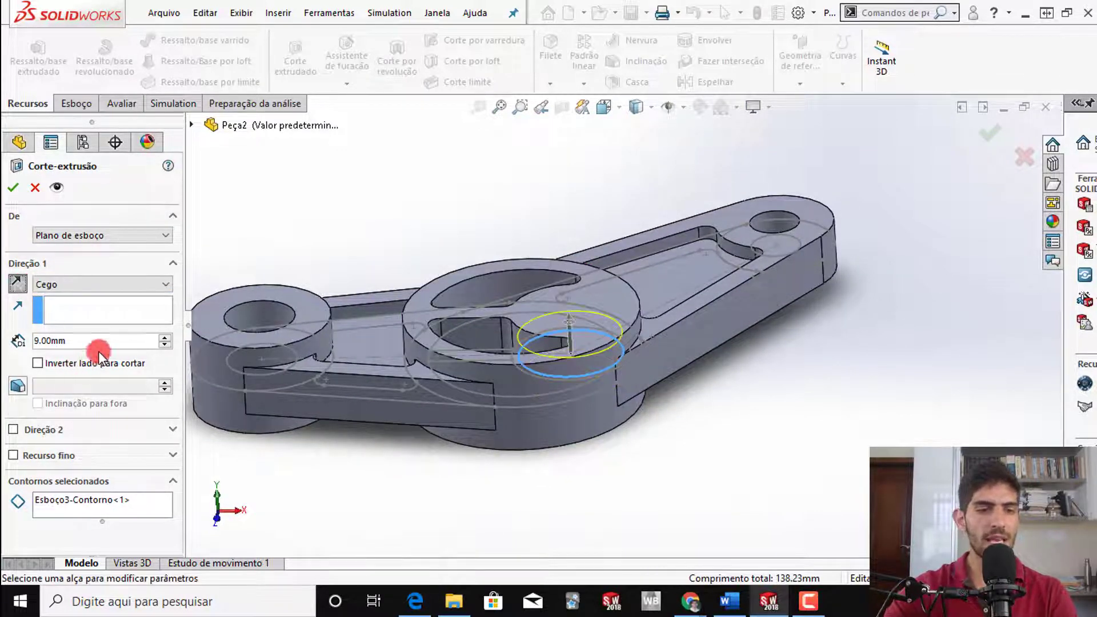
click(152, 235)
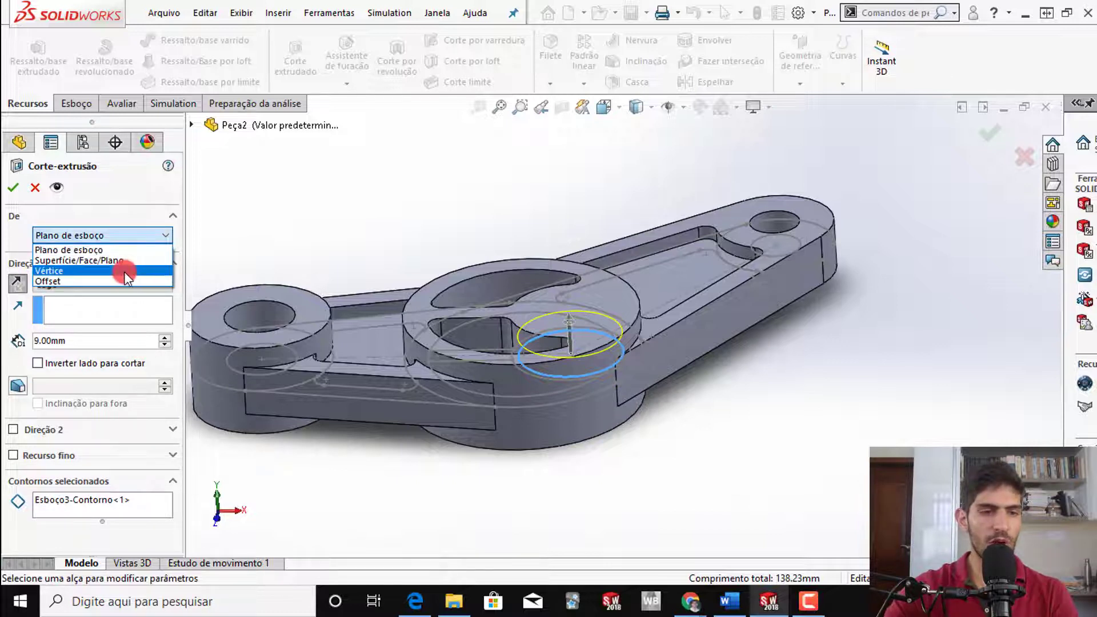
click(124, 280)
drag(97, 261, 7, 263)
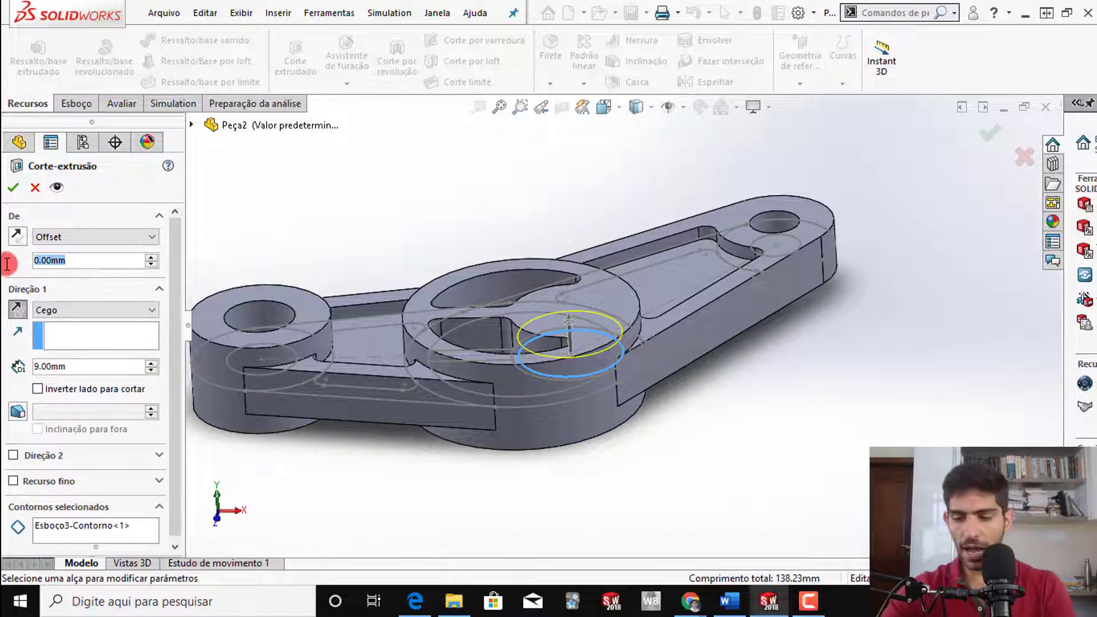
text(4)
key(Return)
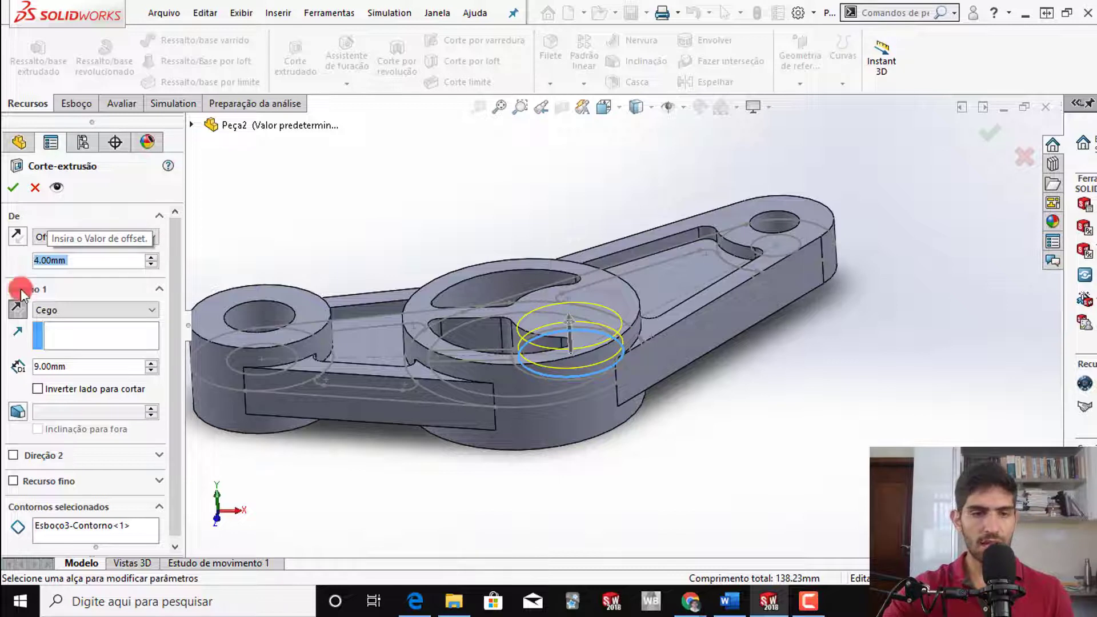
click(98, 311)
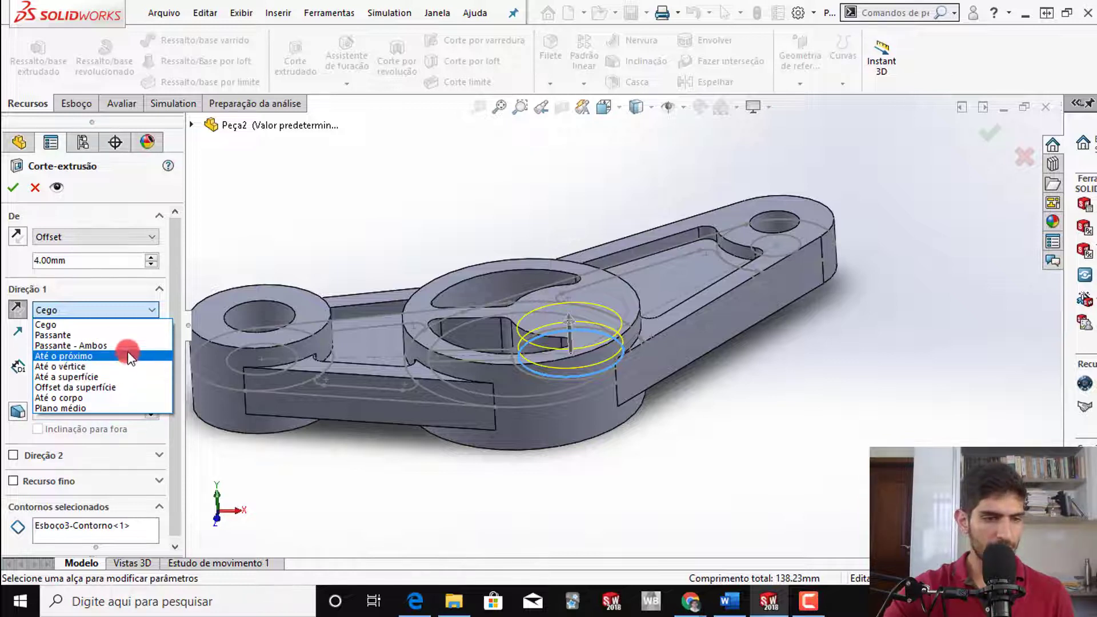
click(124, 315)
- Try starting the cut from the hub's upper face, remove that face selection and cancel the cut
click(147, 237)
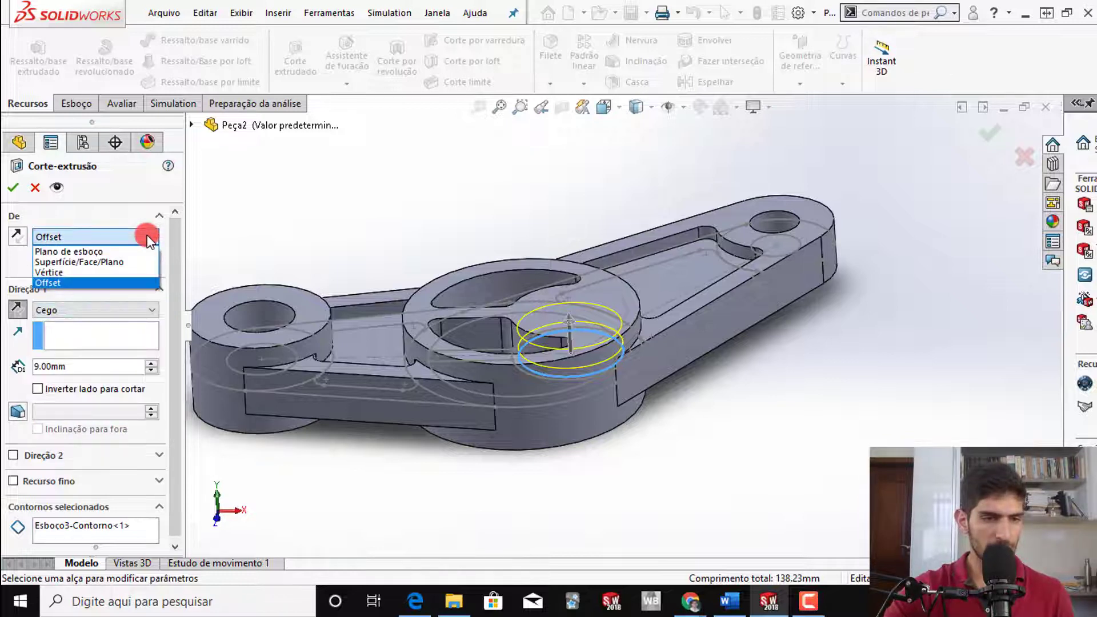
click(139, 262)
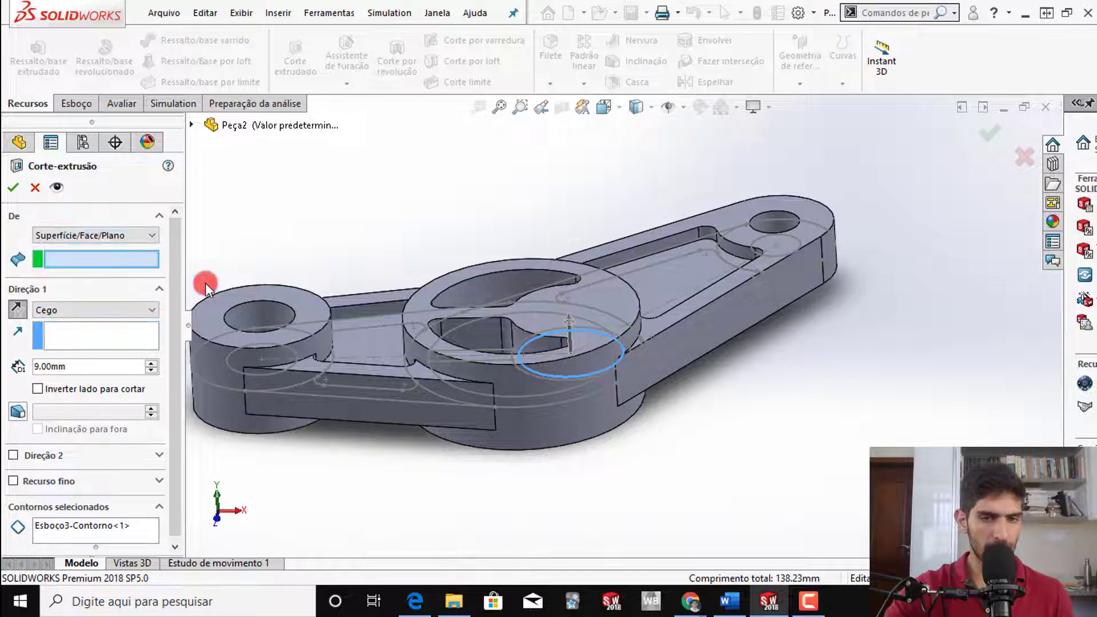
click(533, 313)
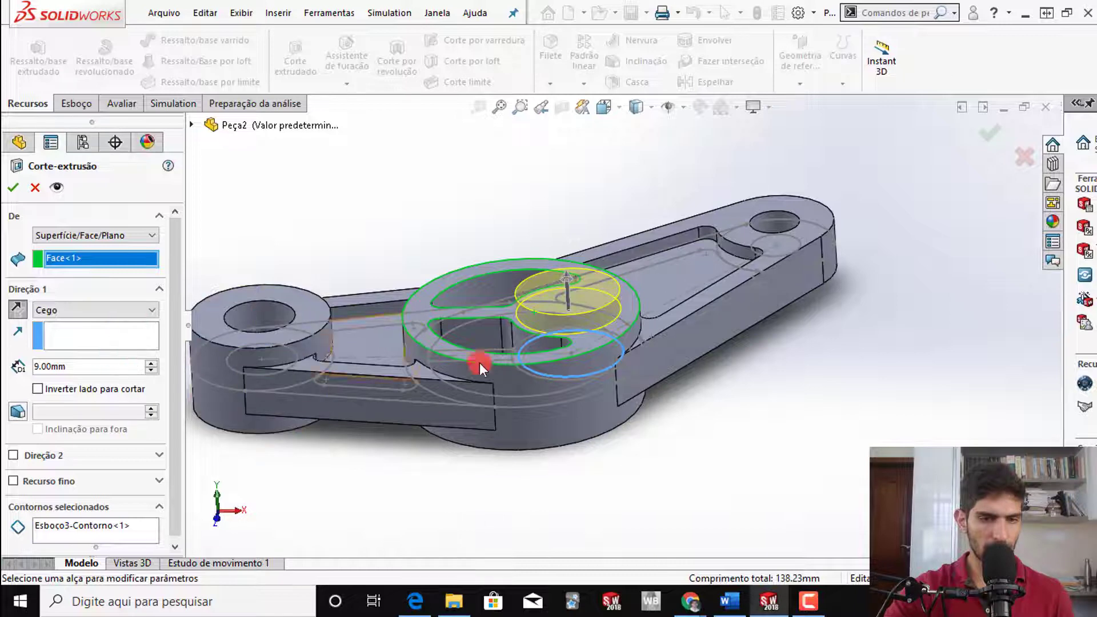
middle_drag(479, 362, 465, 313)
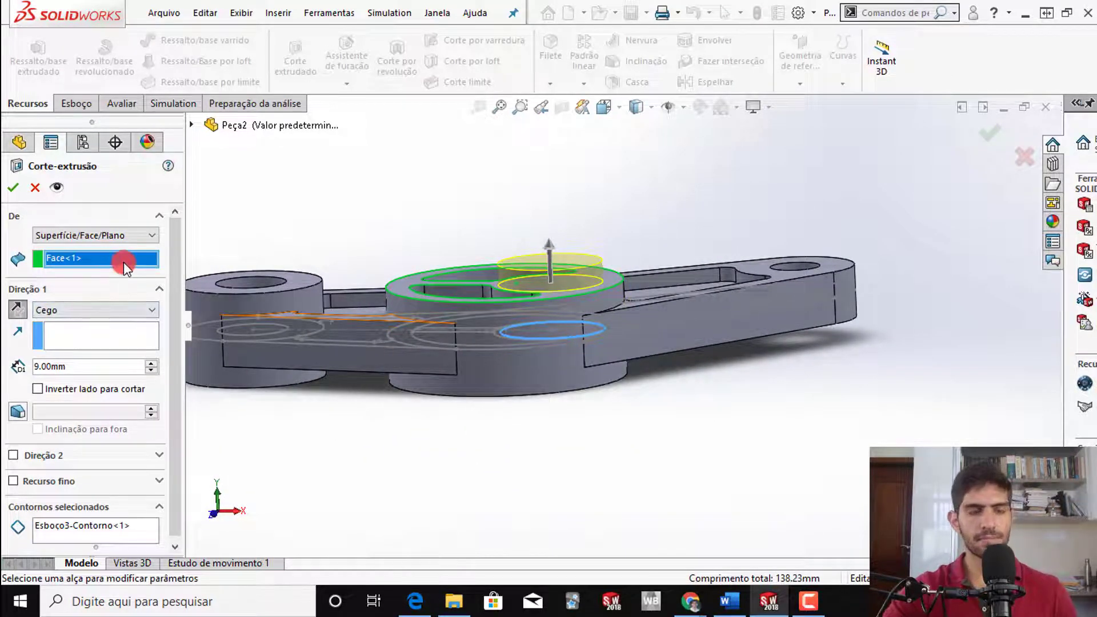
right_click(57, 260)
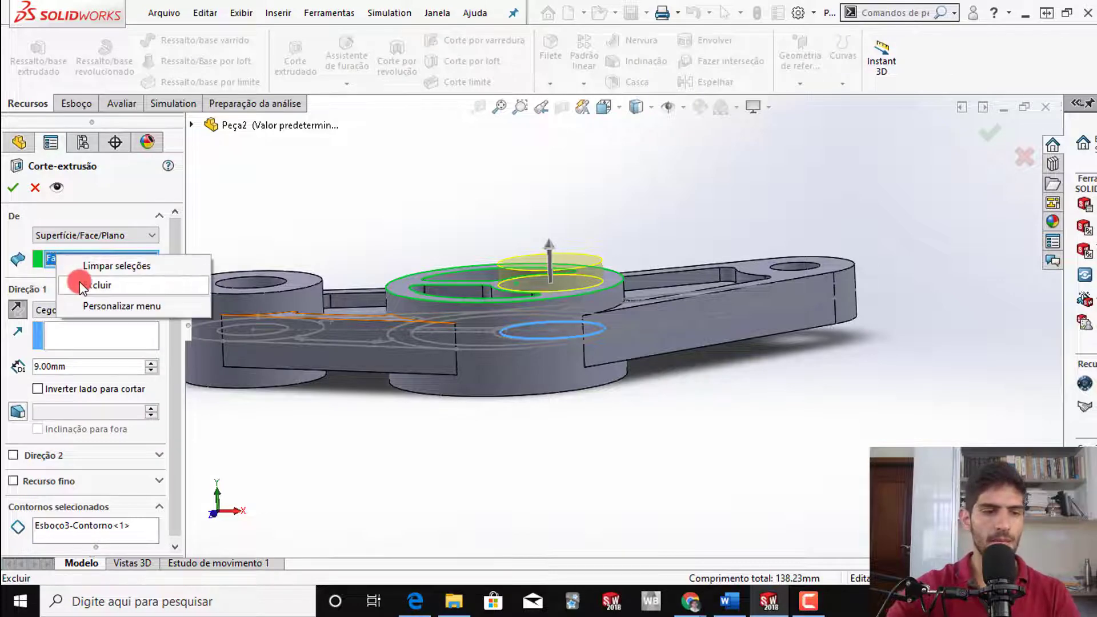
click(98, 284)
click(35, 187)
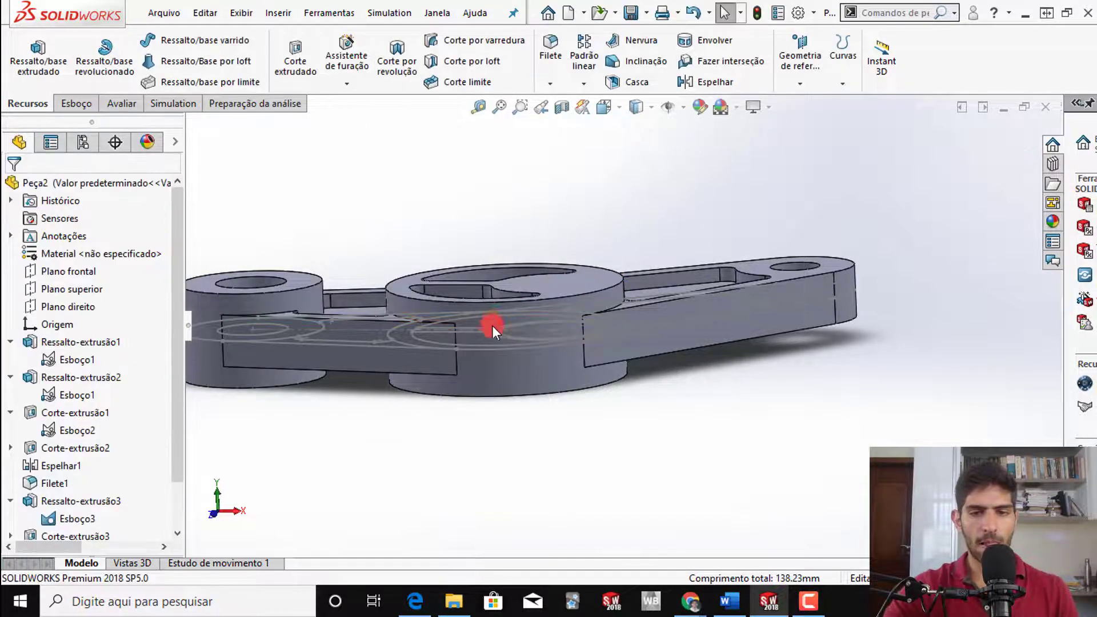
- Start an extruded cut of the pad's inner circle from Esboço3, with the hub's upper face as the start surface
middle_drag(490, 324, 502, 446)
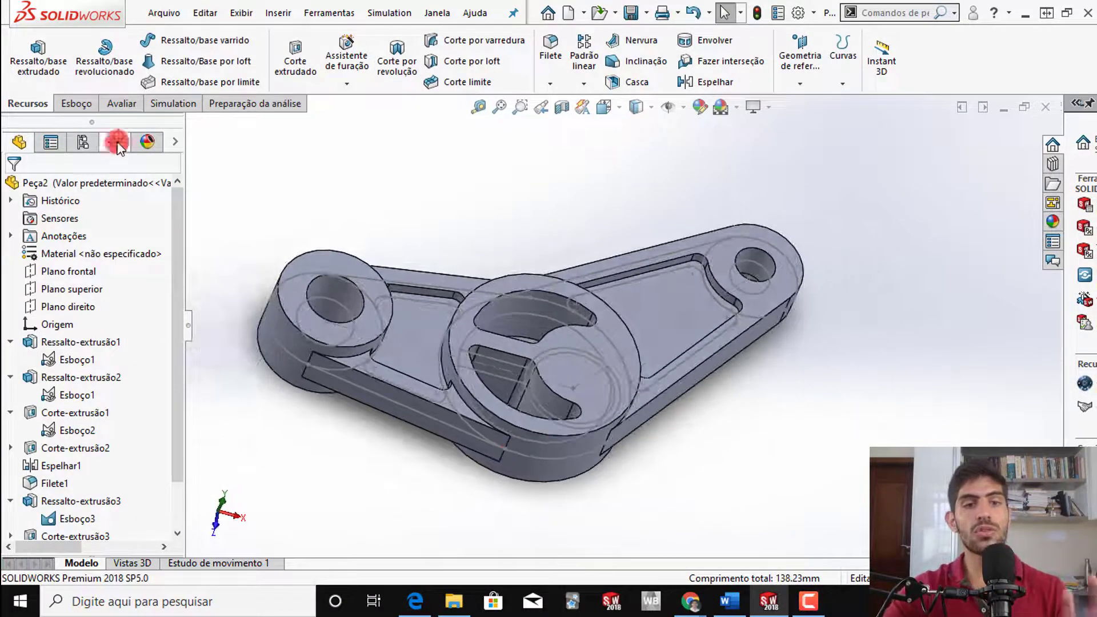
click(309, 63)
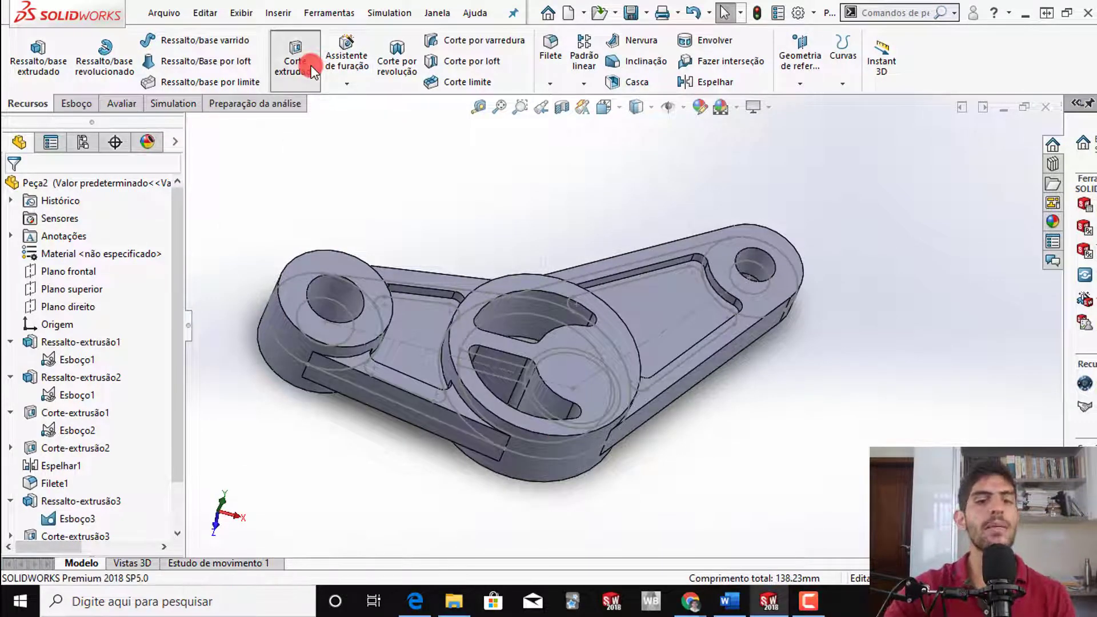
click(544, 363)
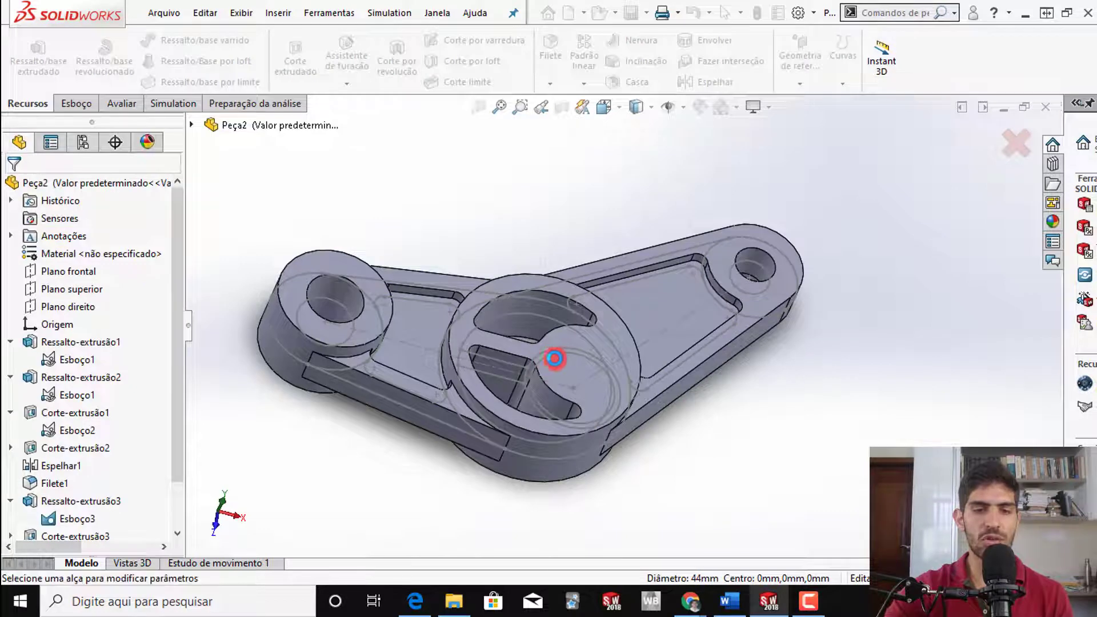
middle_drag(525, 356, 492, 257)
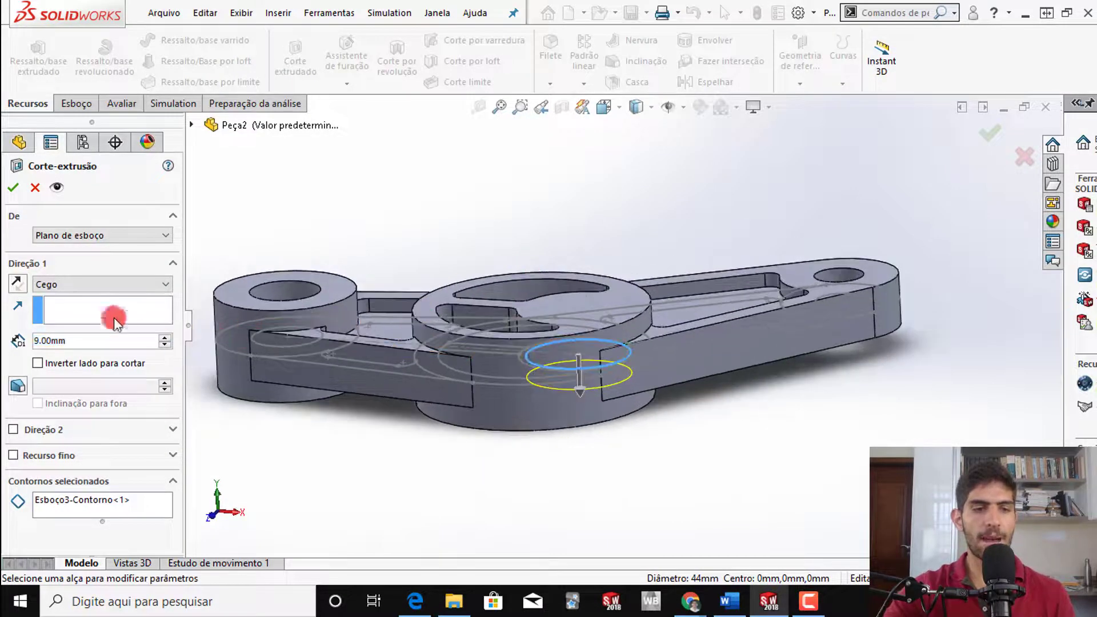
click(22, 284)
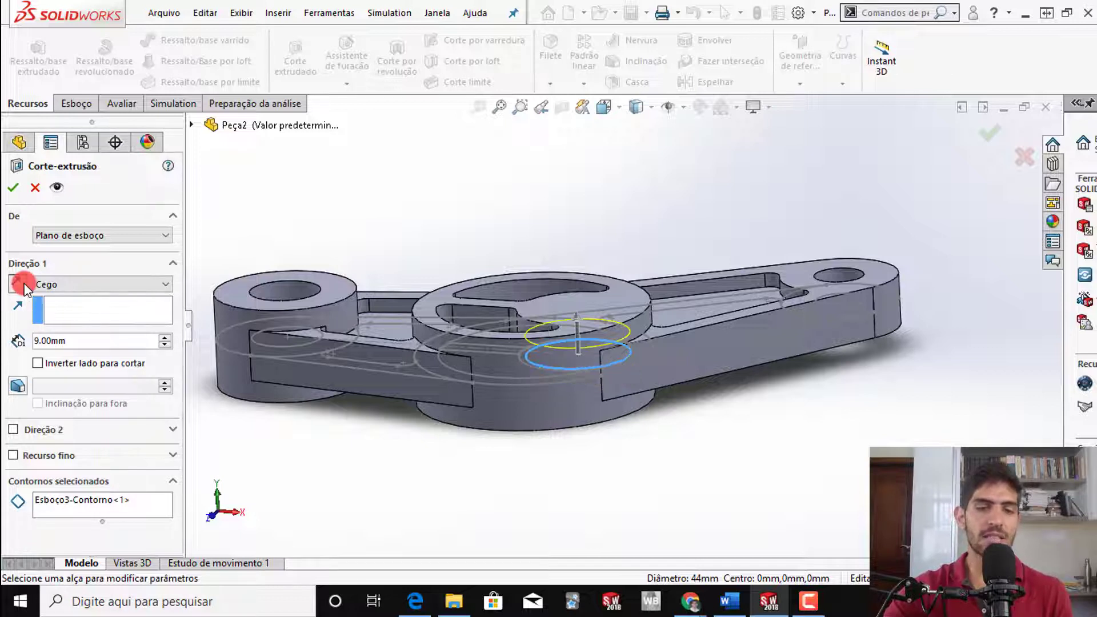
click(22, 285)
click(45, 286)
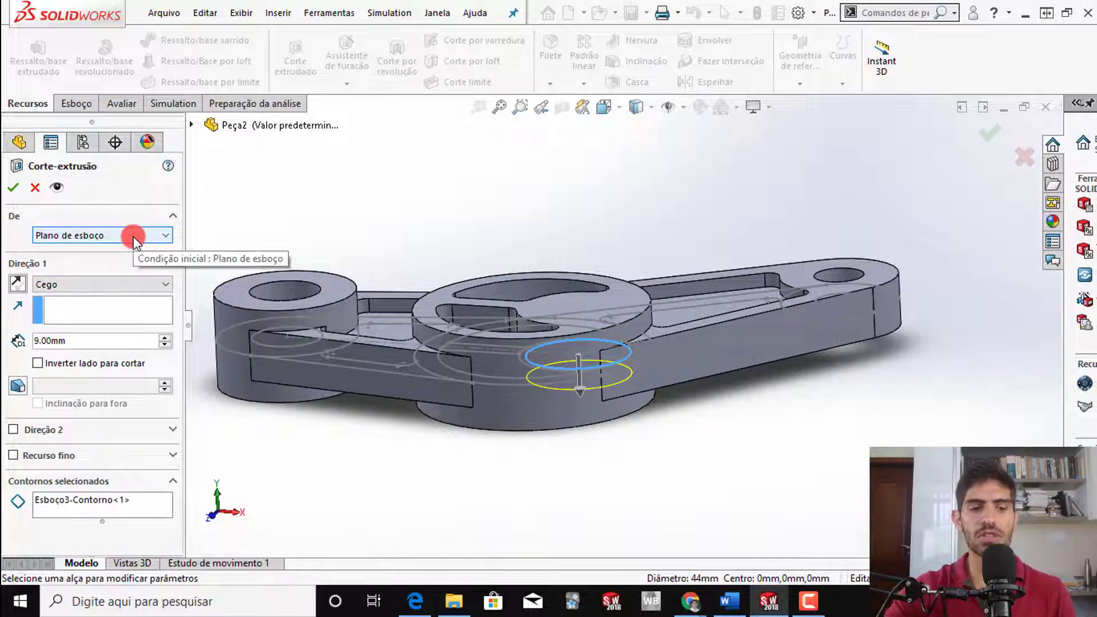
click(135, 239)
click(126, 261)
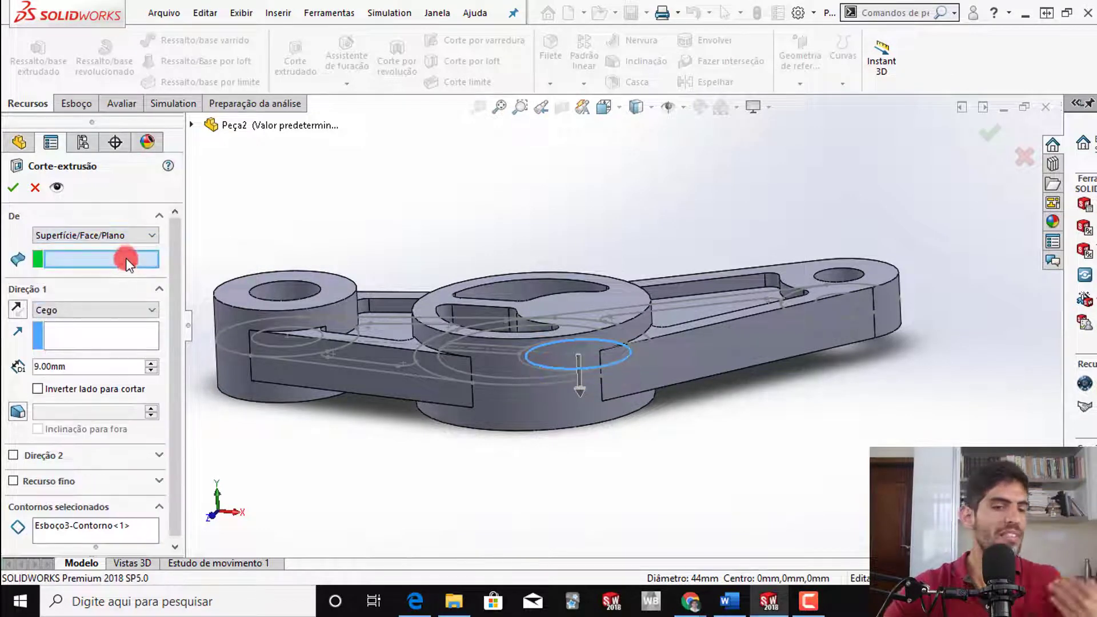
click(605, 301)
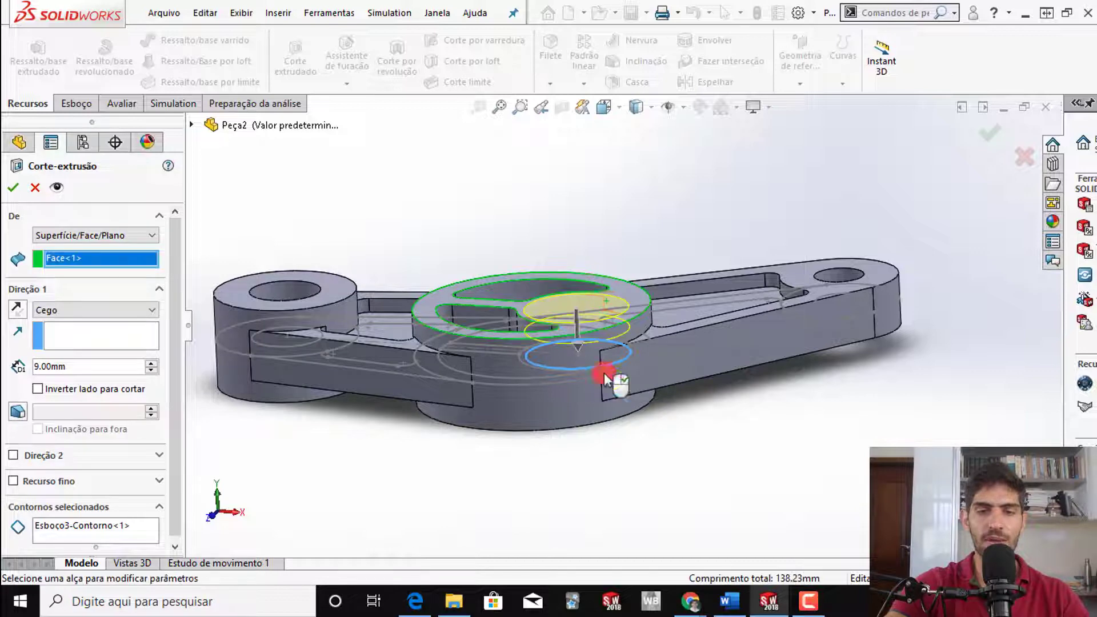
- Set the blind depth of the pad recess to 4 mm and create the cut
click(36, 367)
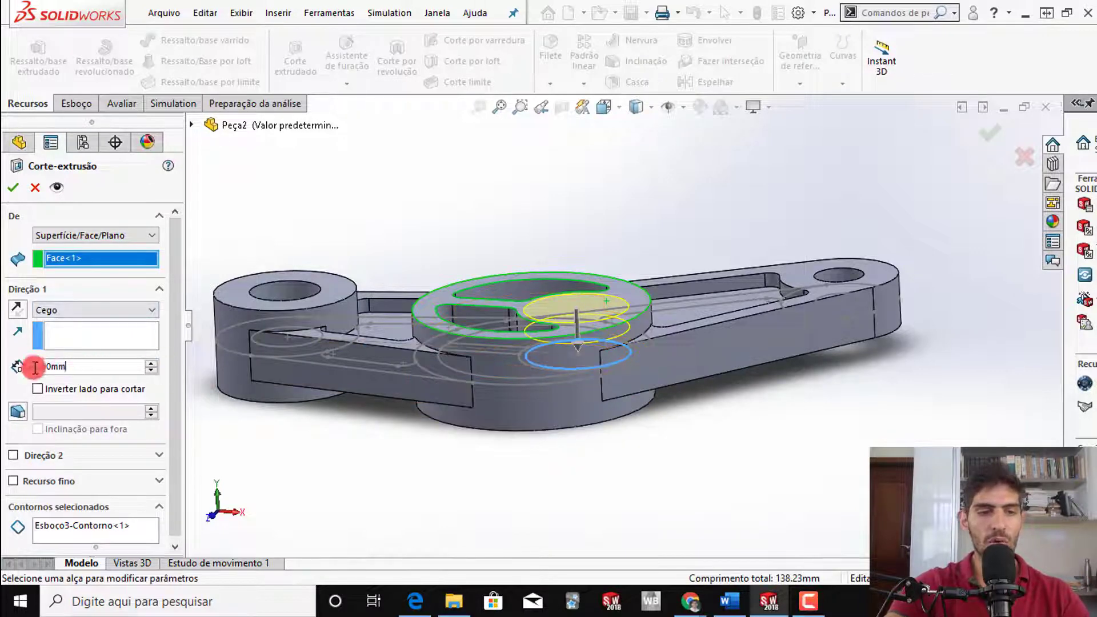
key(BackSpace)
key(BackSpace)
key(BackSpace)
key(BackSpace)
key(BackSpace)
key(BackSpace)
text(4)
key(Return)
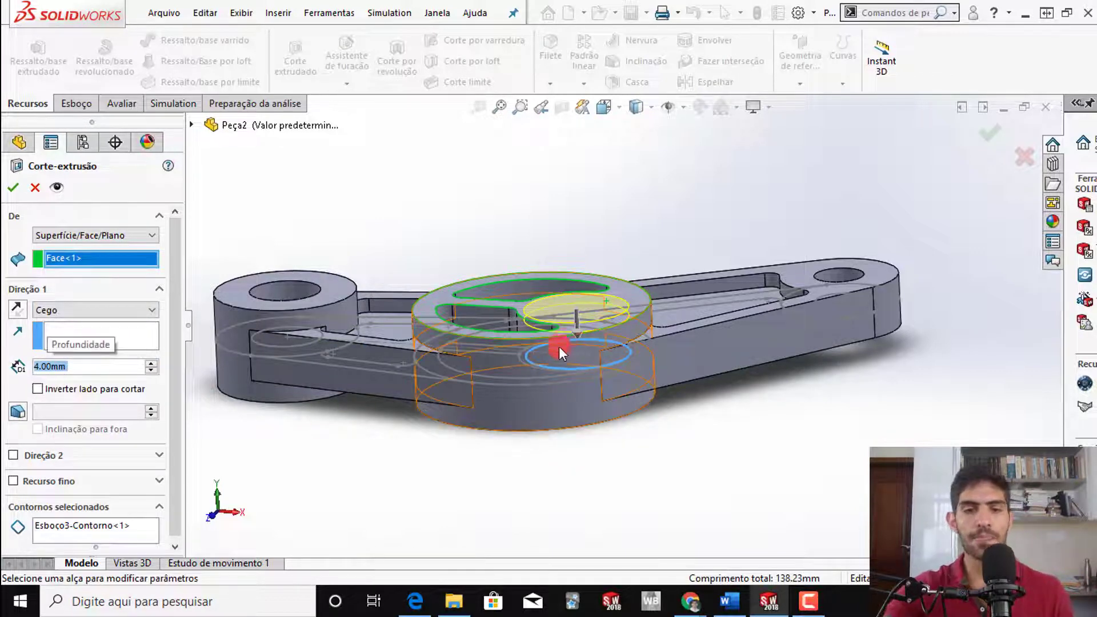
middle_drag(559, 346, 570, 385)
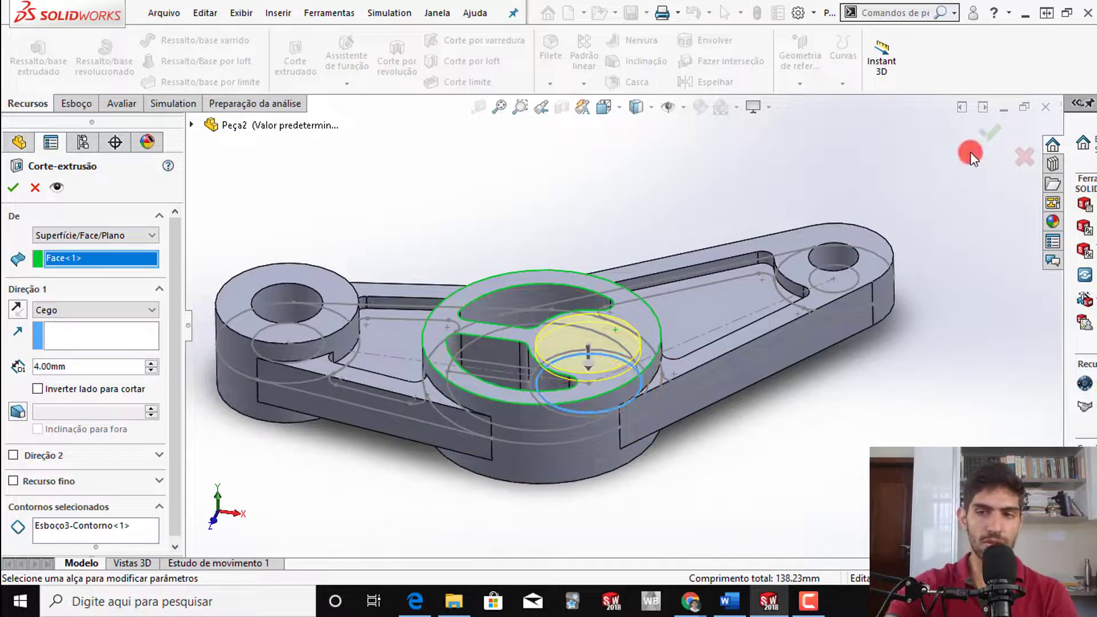
click(988, 131)
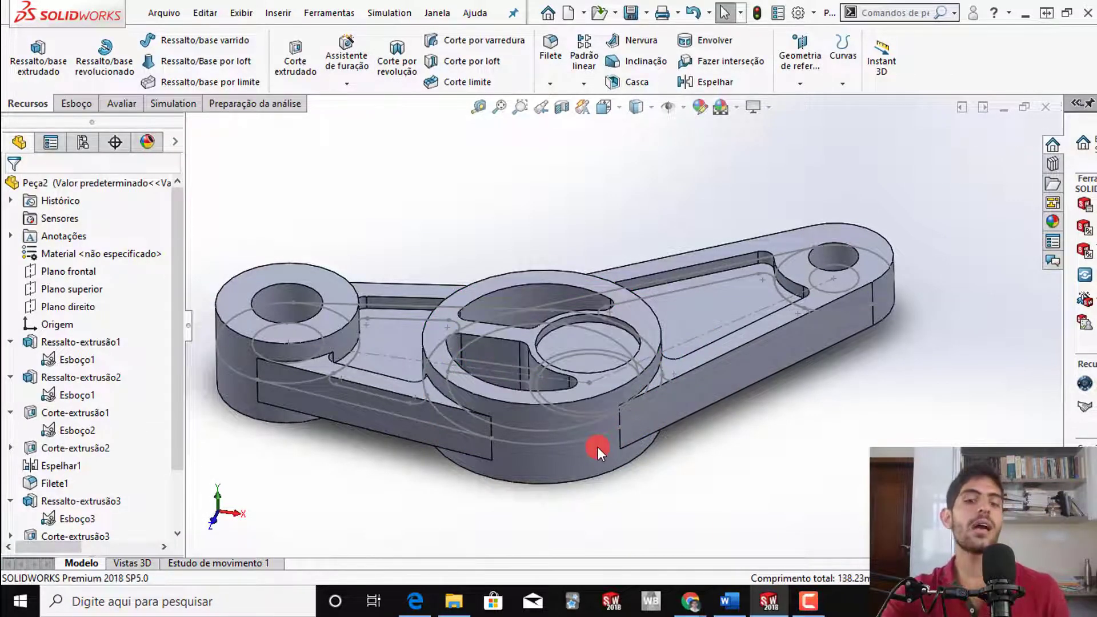
- Mirror the cut Corte-extrusão4 about Plano superior with the geometry pattern option enabled
mouse_move(565, 424)
middle_down()
mouse_move(554, 224)
mouse_move(538, 321)
mouse_move(560, 421)
middle_up()
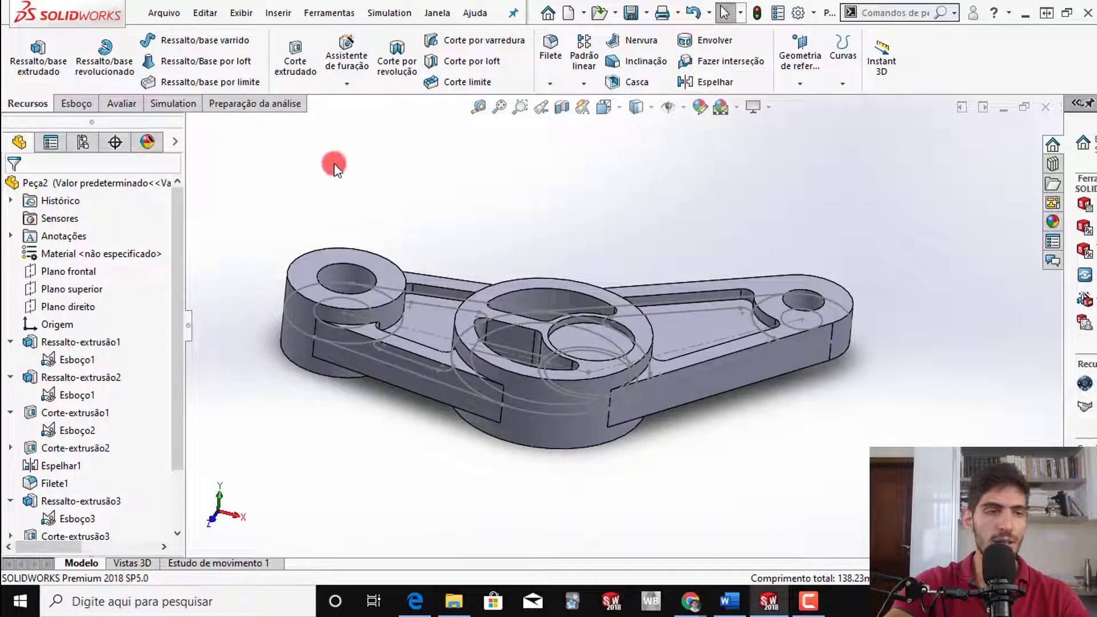
click(695, 83)
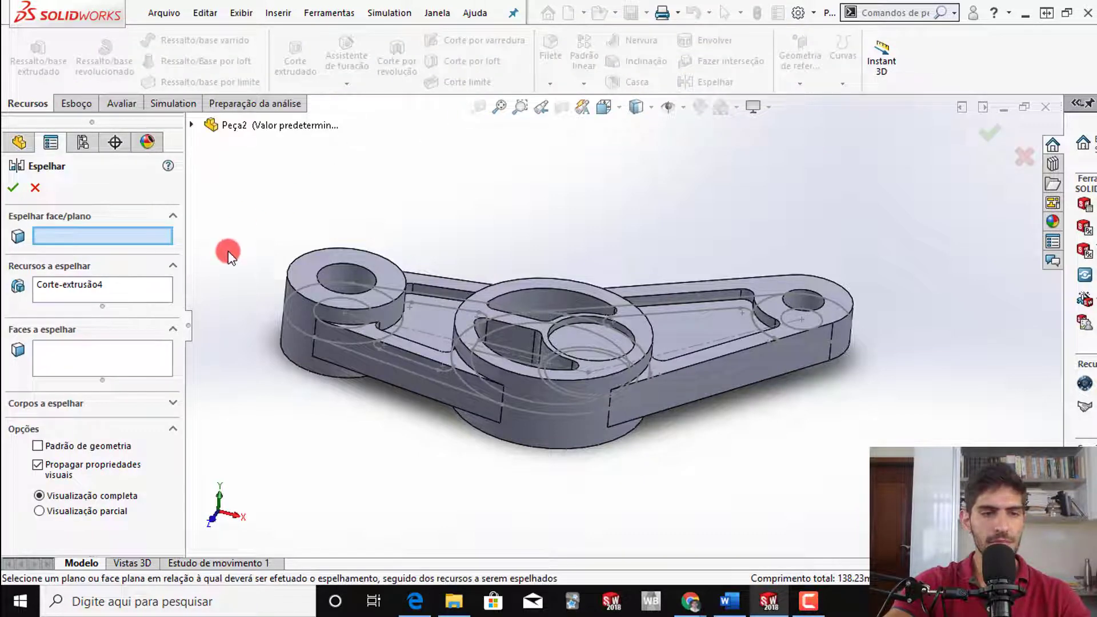
click(194, 126)
click(281, 232)
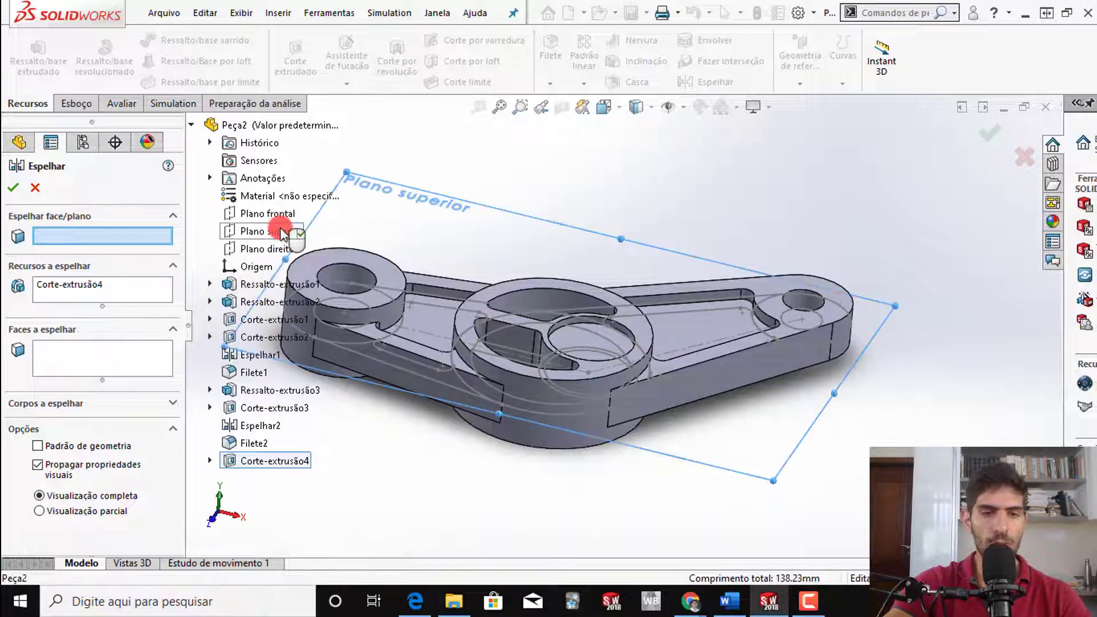
click(57, 294)
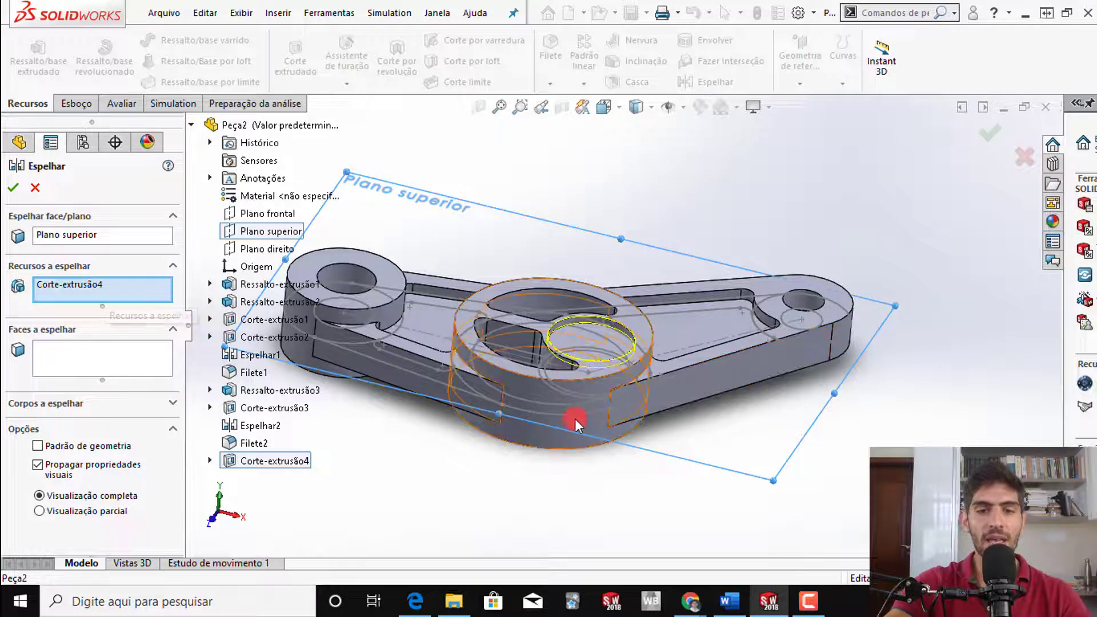
middle_drag(577, 422, 549, 274)
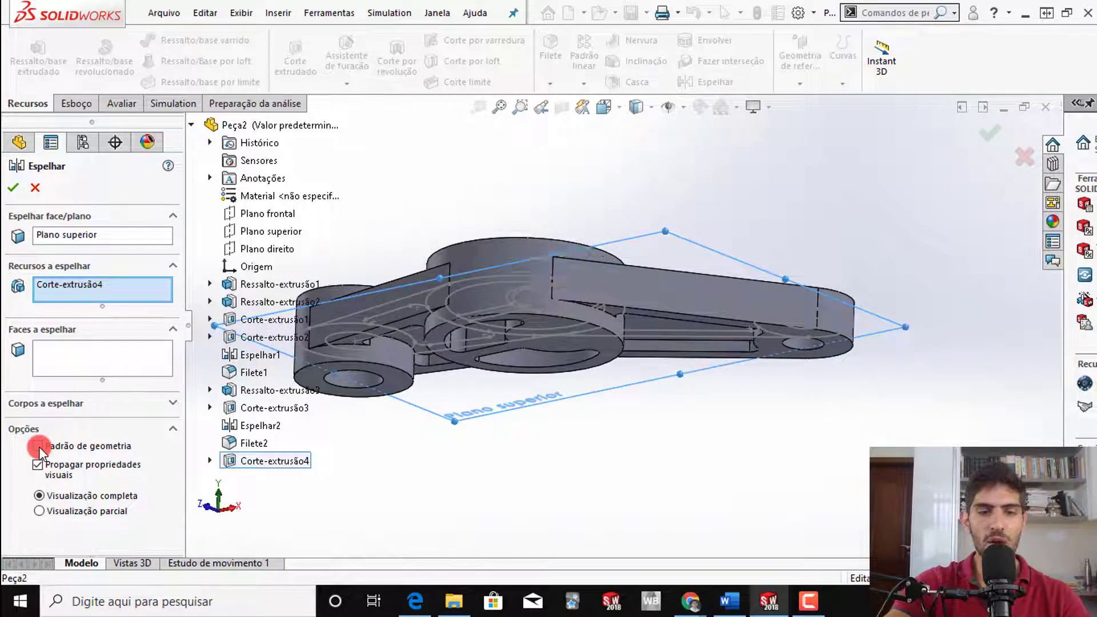
click(38, 446)
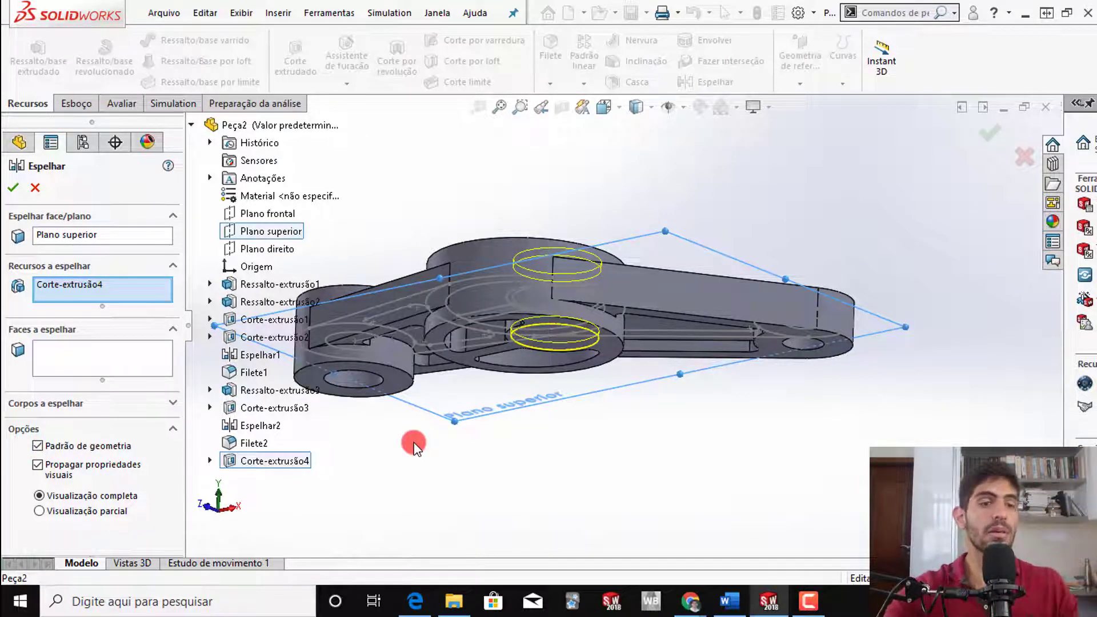
click(12, 188)
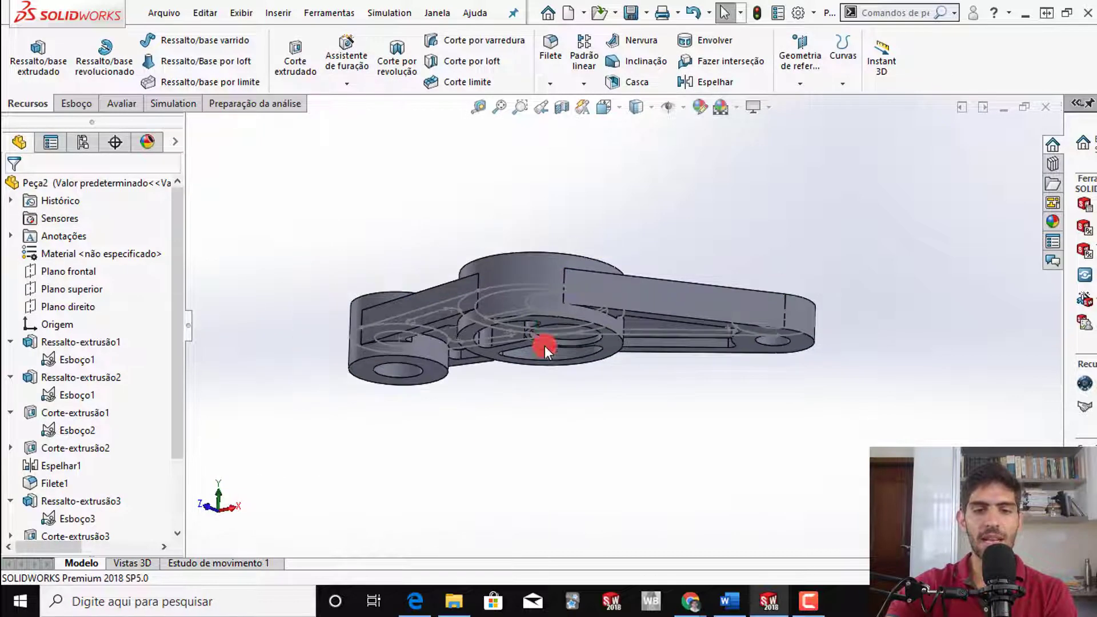
- Examine the pad recess on both the lower and upper sides of the hub
middle_drag(543, 345, 583, 262)
scroll(580, 263, down, 5)
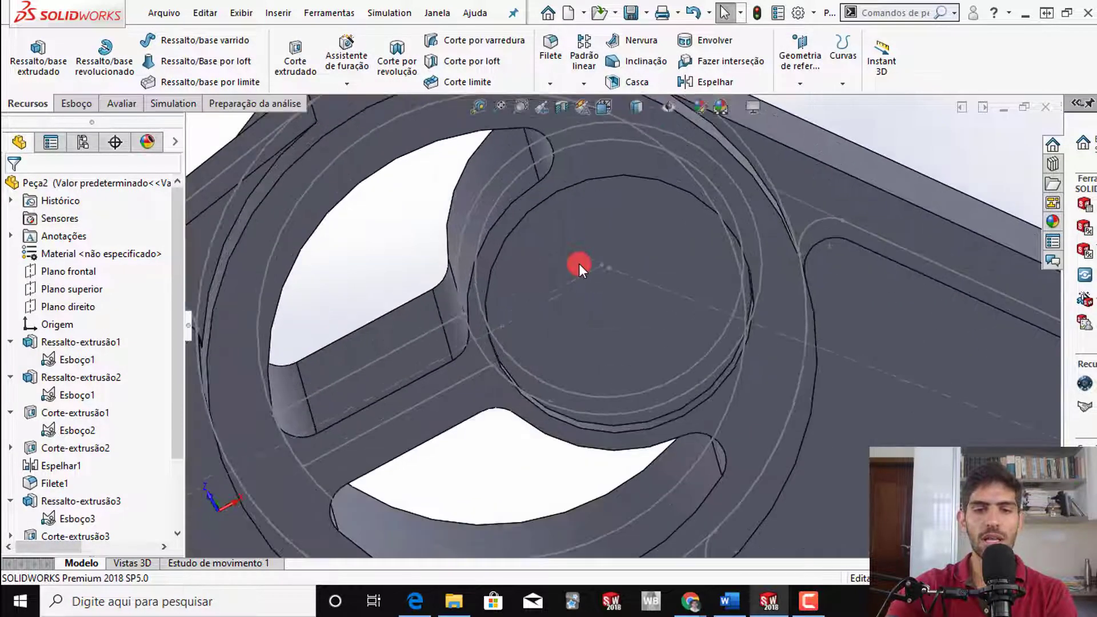
scroll(582, 262, up, 6)
middle_drag(630, 457, 649, 529)
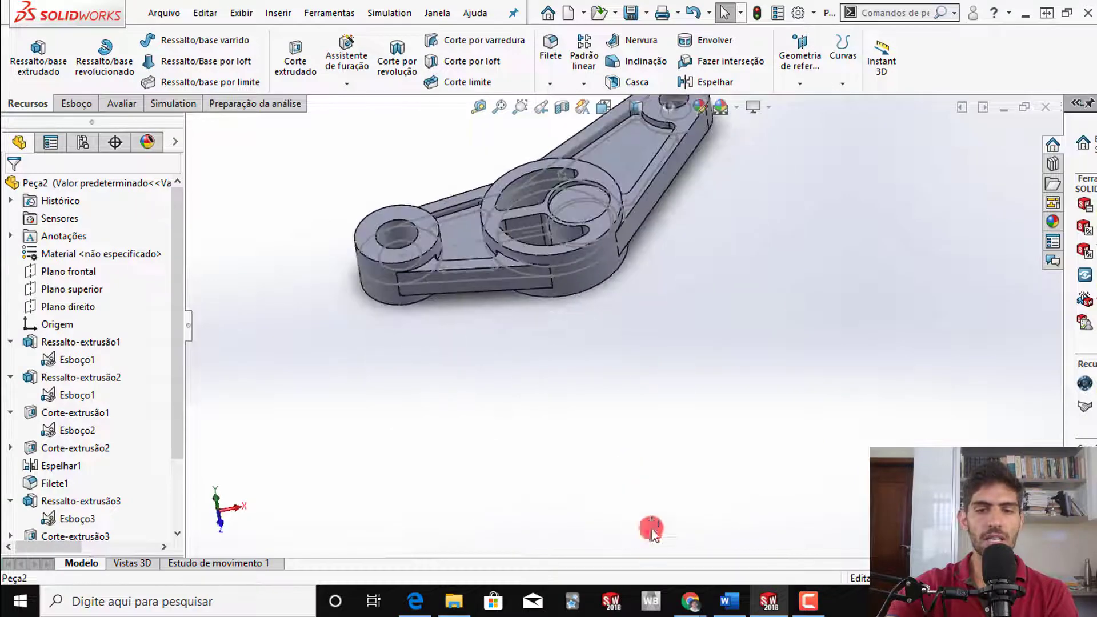
scroll(580, 228, down, 5)
middle_drag(610, 218, 594, 314)
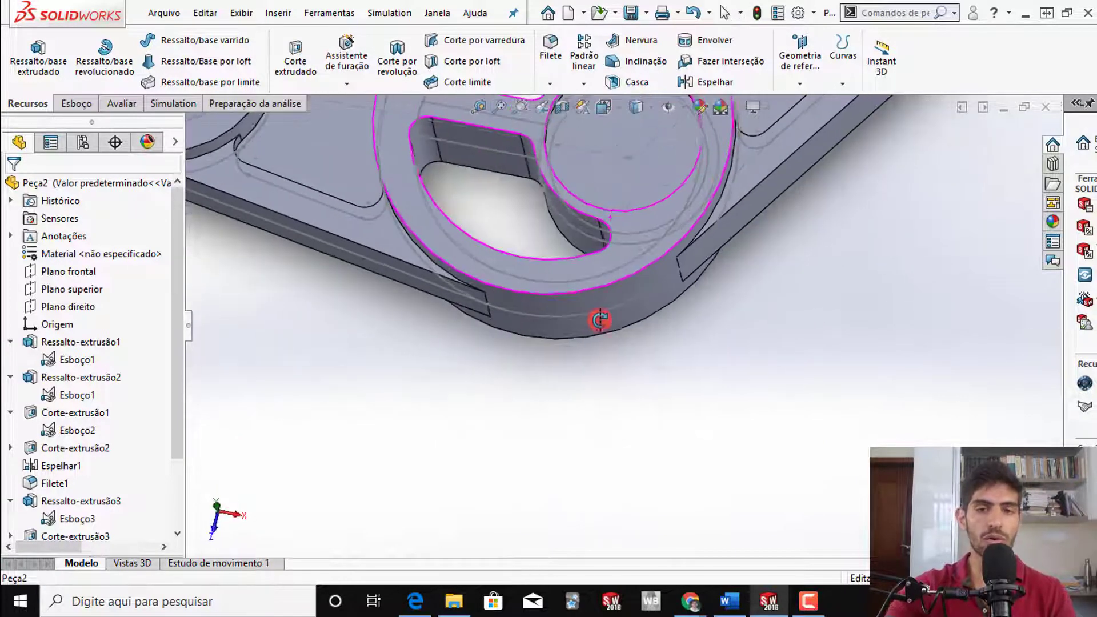
scroll(610, 257, up, 5)
scroll(629, 234, up, 4)
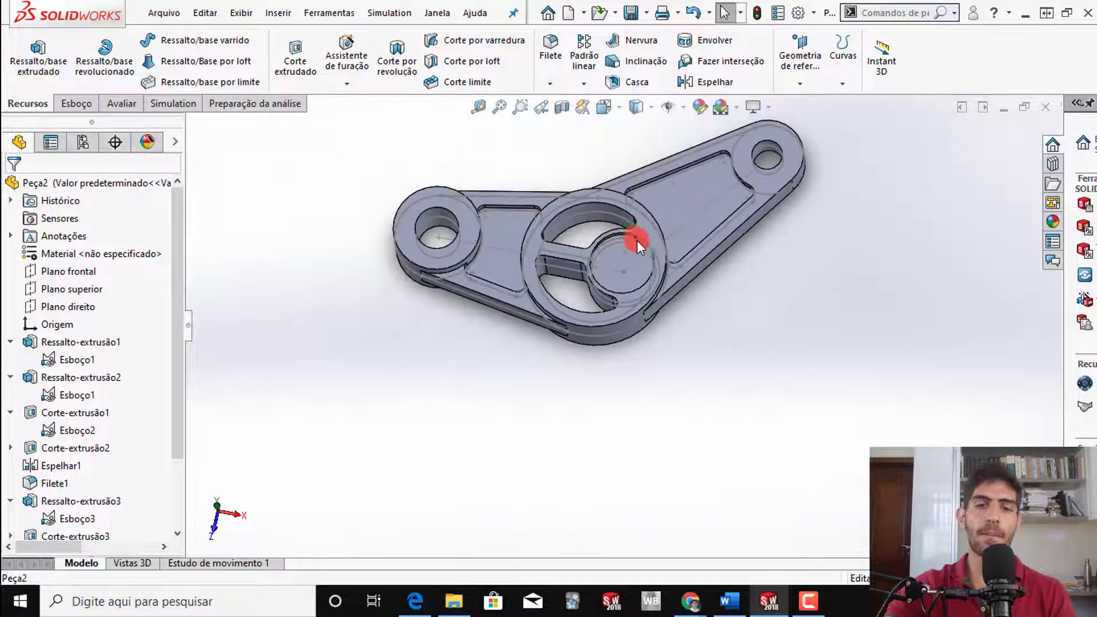
- Start a new sketch on the floor of the hub's upper pad recess
scroll(616, 271, down, 3)
right_click(616, 270)
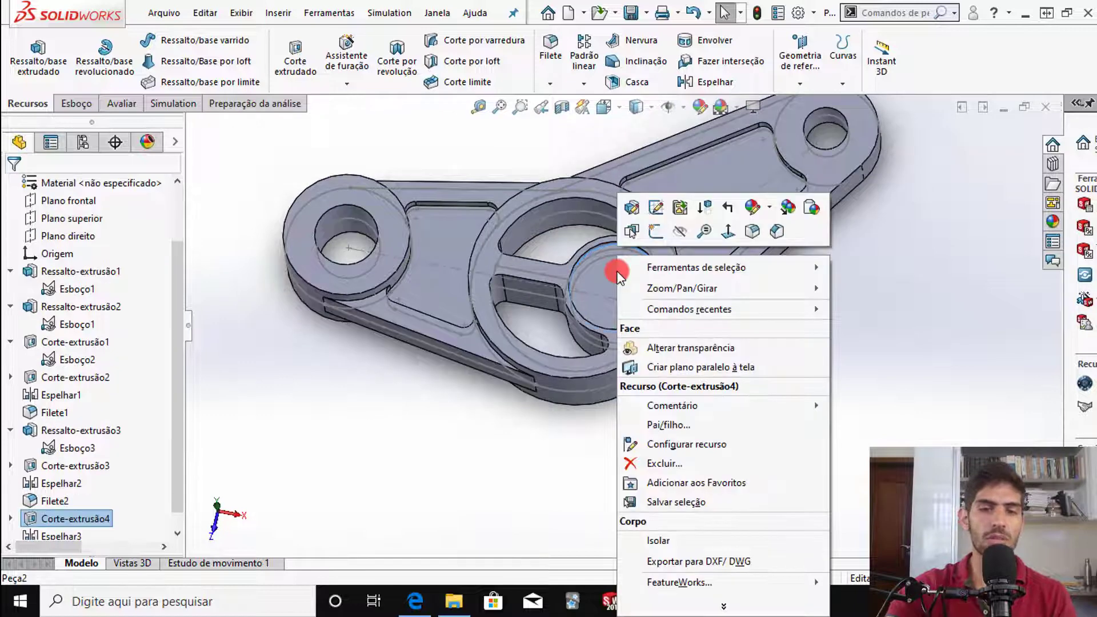
click(658, 232)
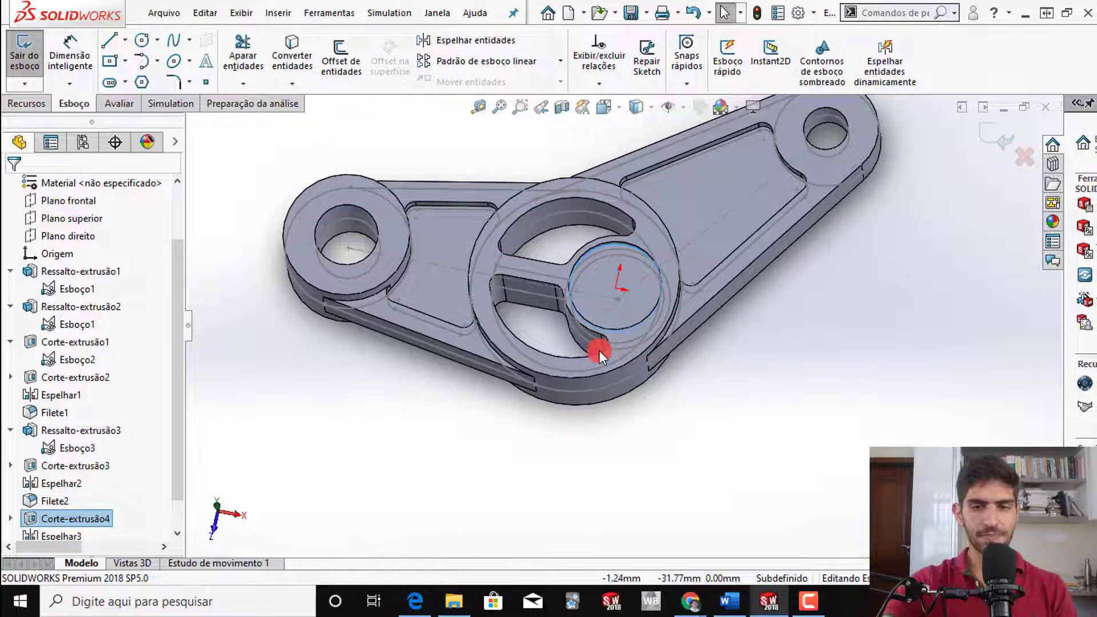
- Switch to the modelo 3d-básico.PDF drawing and mark the hole circle inside the pad and its R15,00 dimension
key(alt+Tab)
scroll(566, 337, up, 5)
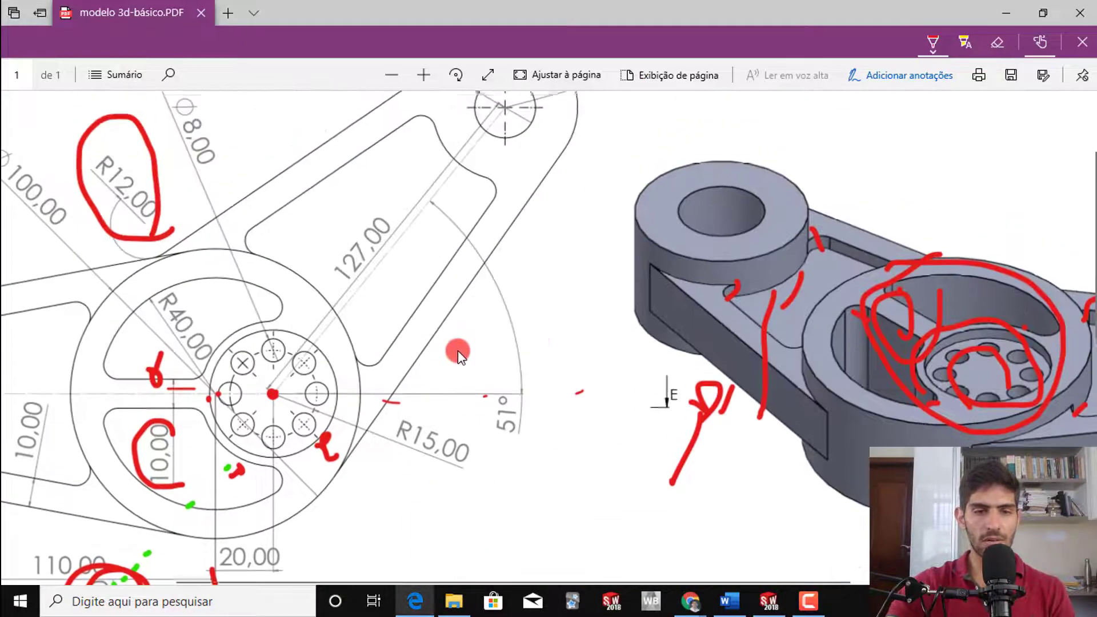
scroll(456, 351, down, 4)
scroll(343, 313, up, 2)
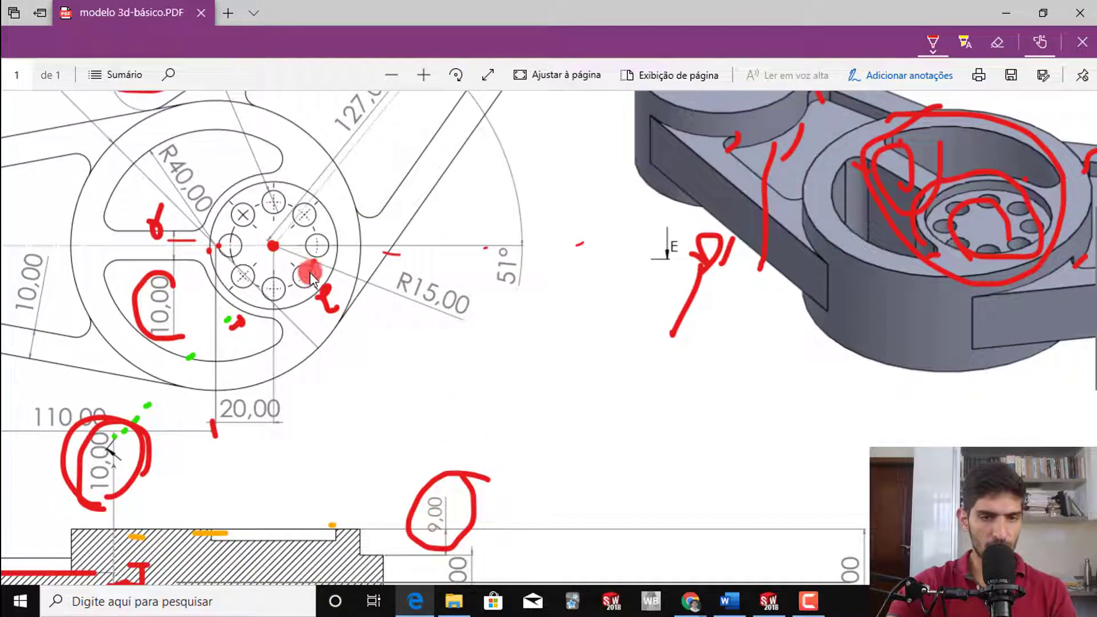
drag(284, 294, 260, 289)
mouse_move(403, 314)
mouse_down()
mouse_move(477, 300)
mouse_move(432, 327)
mouse_up()
scroll(272, 263, up, 1)
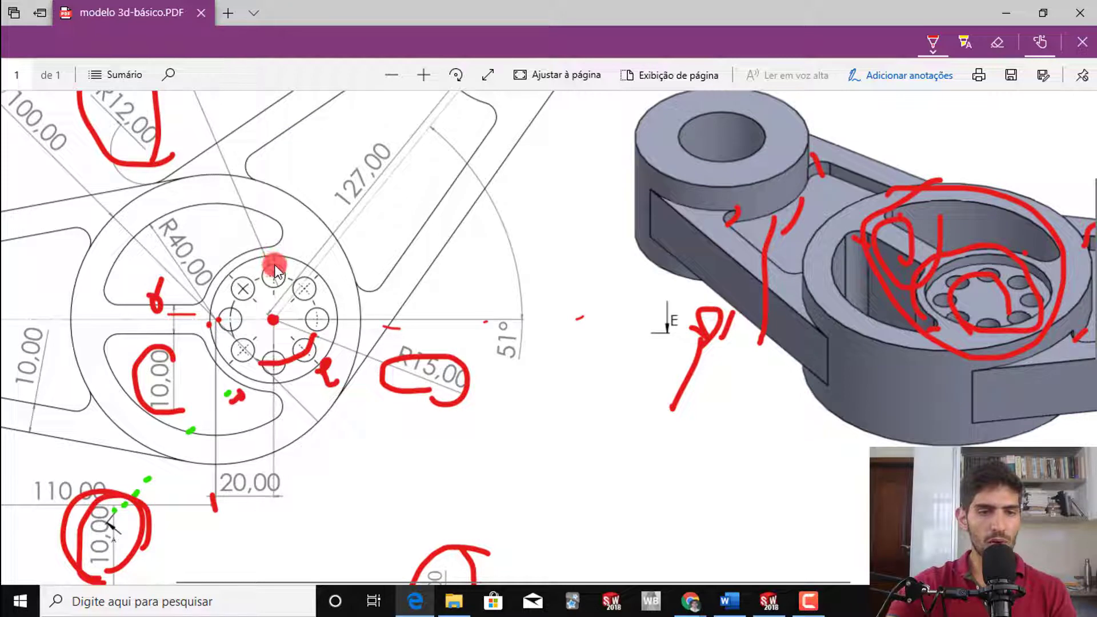
- Mark the individual small holes around the pad's hole circle and check their 8X Ø8,00 callout
click(274, 264)
click(300, 276)
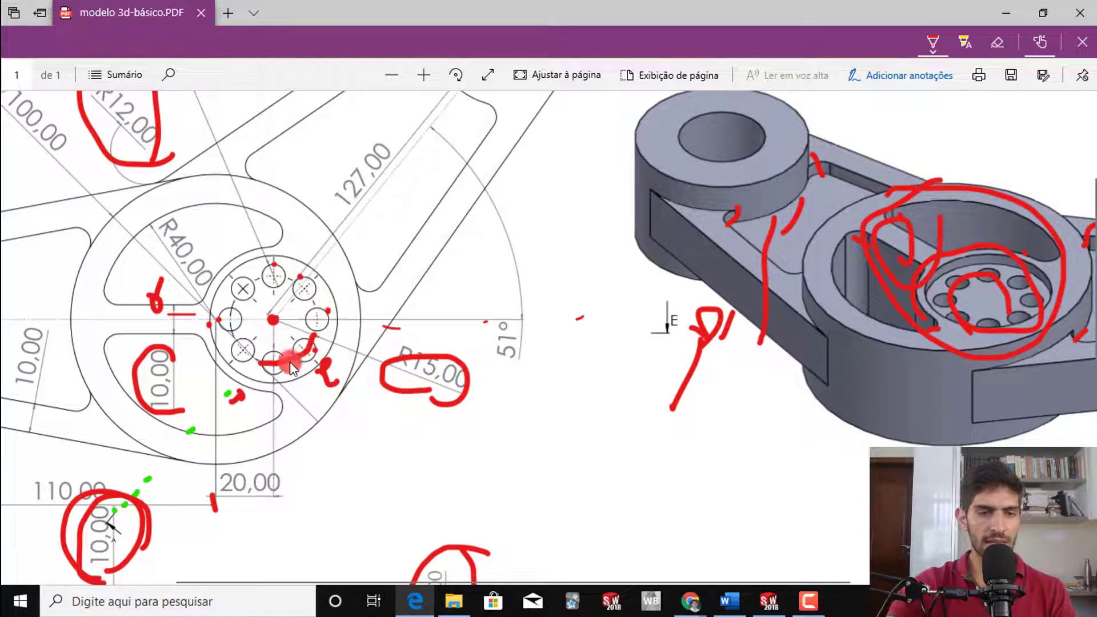
click(238, 355)
drag(226, 318, 231, 309)
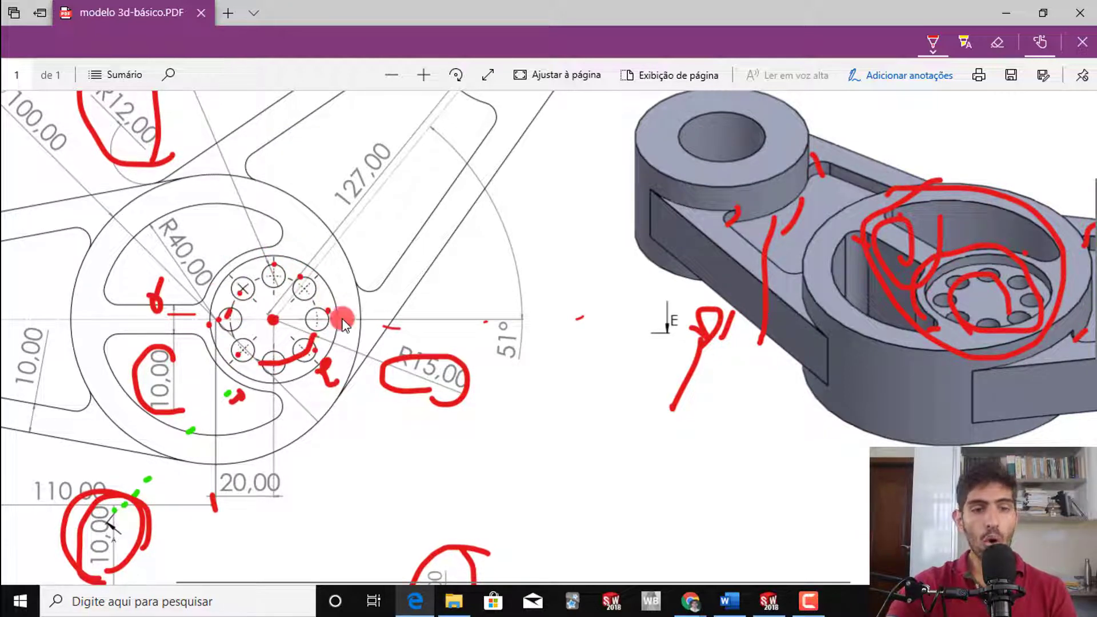
scroll(342, 336, up, 2)
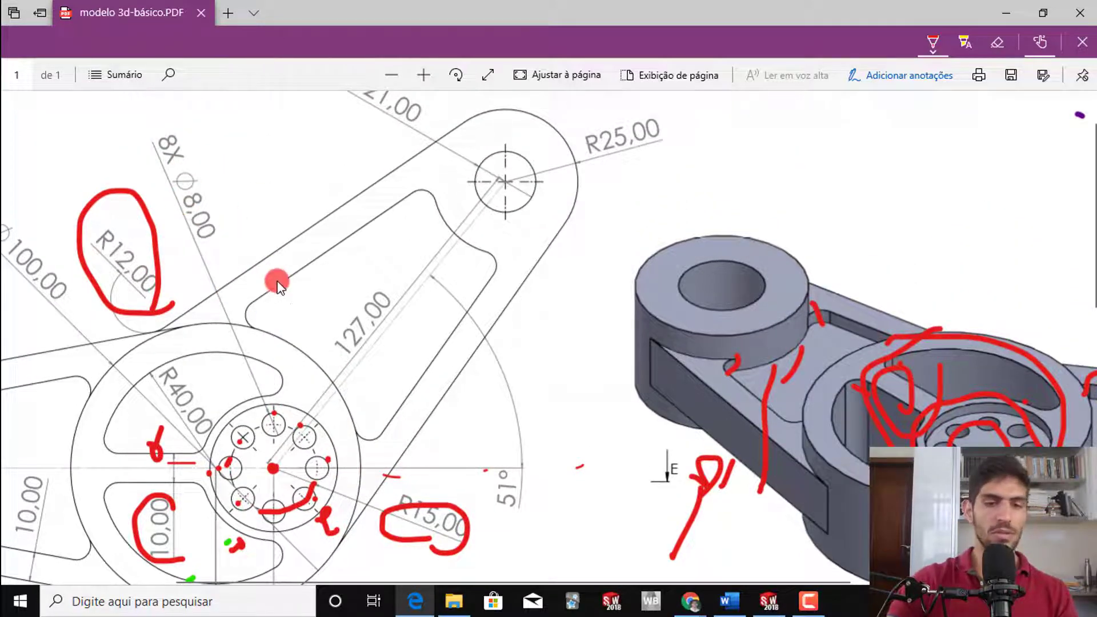
- Return to SolidWorks and sketch a circle centred on the recess's origin with a radius of 15 mm
key(alt+Tab)
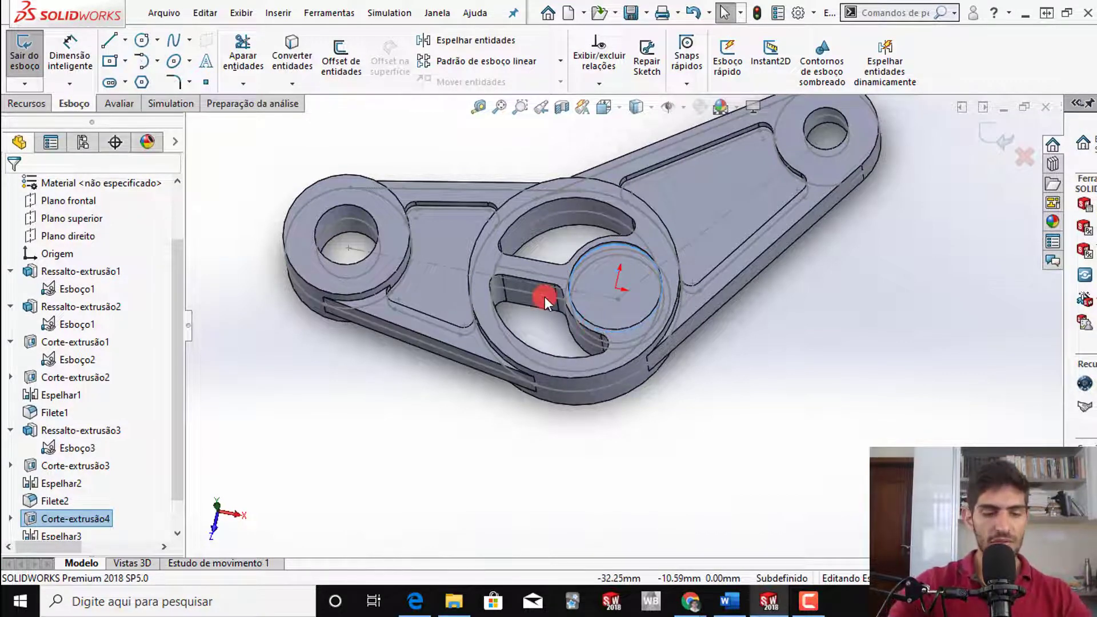
right_click(653, 275)
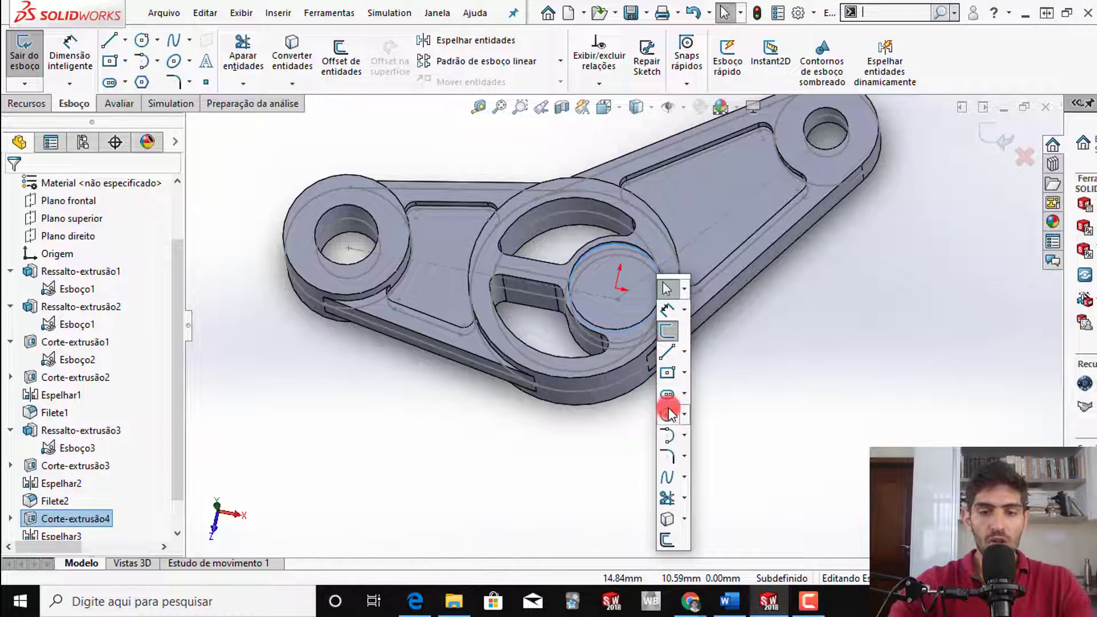
click(615, 288)
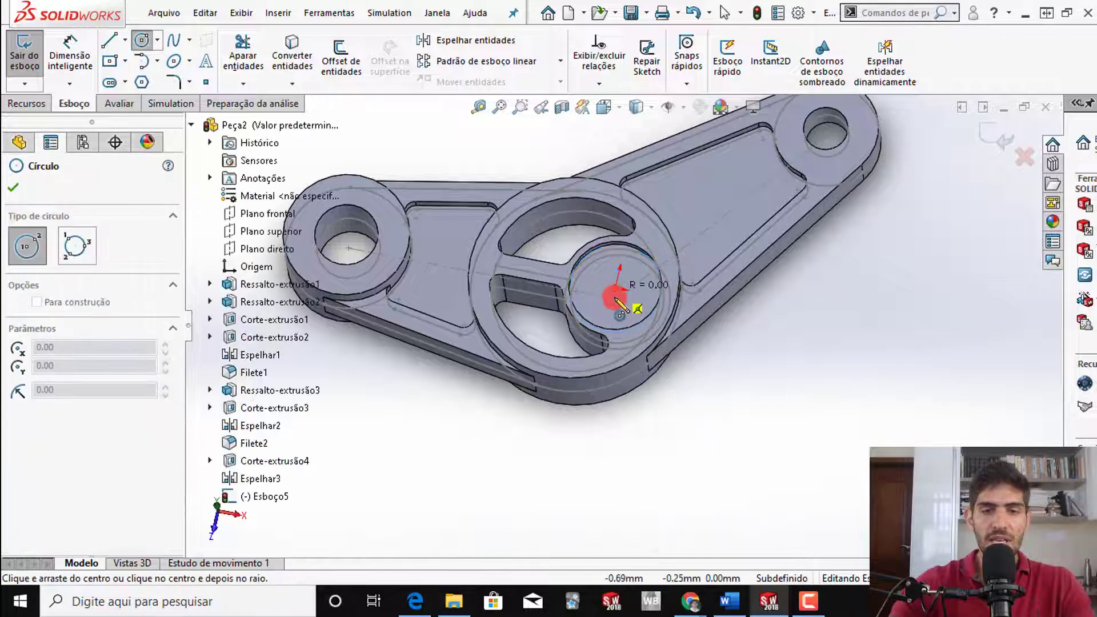
click(610, 315)
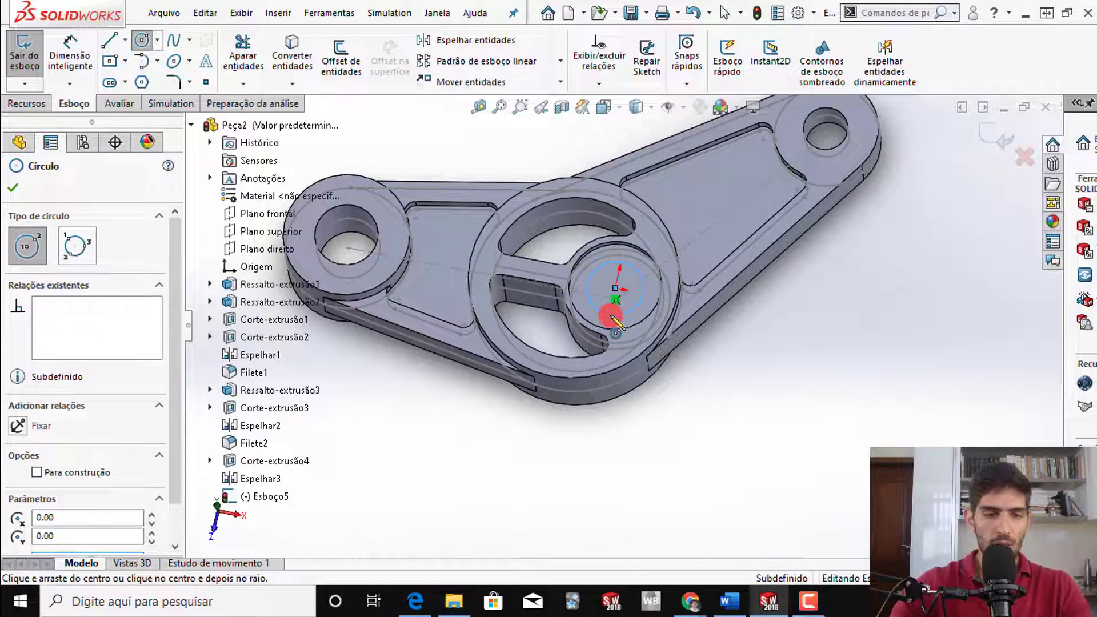
scroll(121, 470, down, 1)
double_click(97, 516)
text(15)
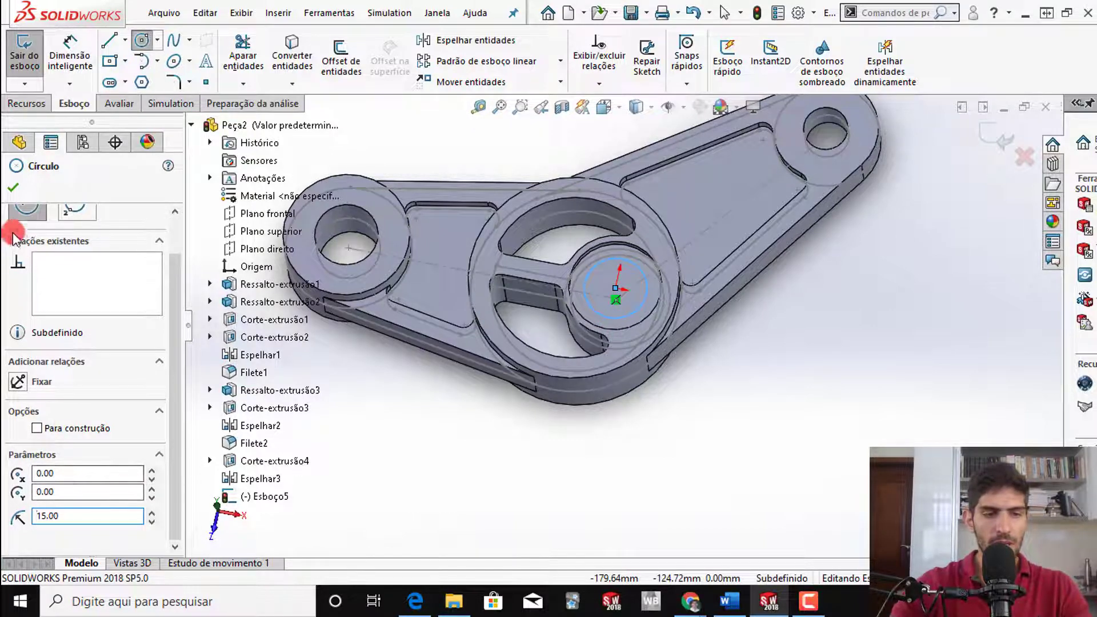
click(12, 188)
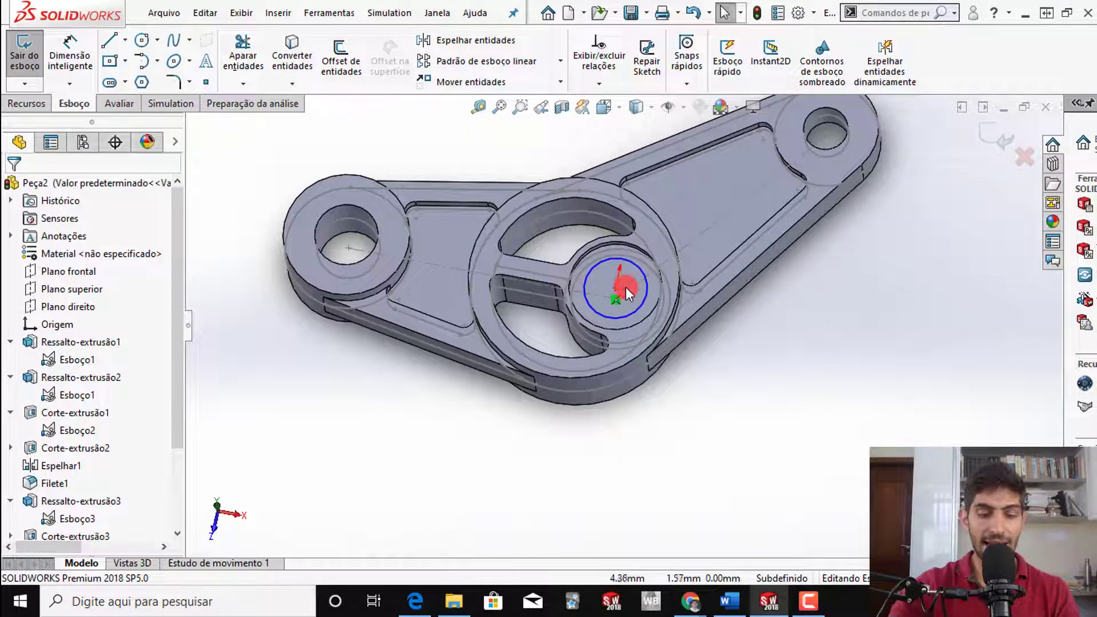
- Sketch a circle about 7 mm in diameter, centred on the 15 mm radius circle and vertically aligned with the origin
key(s)
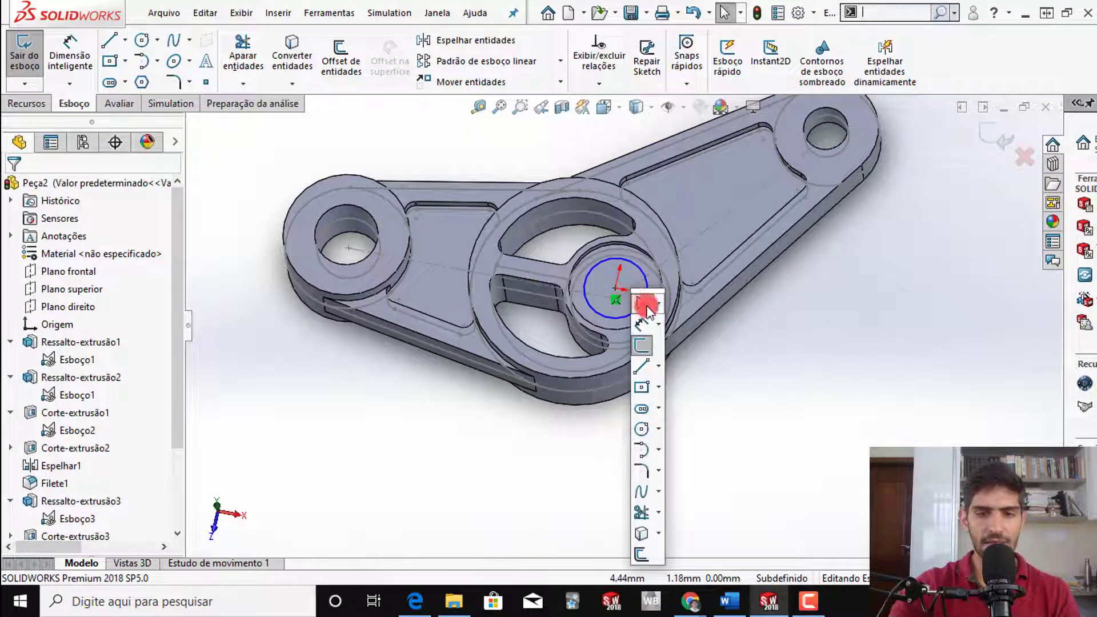
click(641, 428)
scroll(612, 269, down, 5)
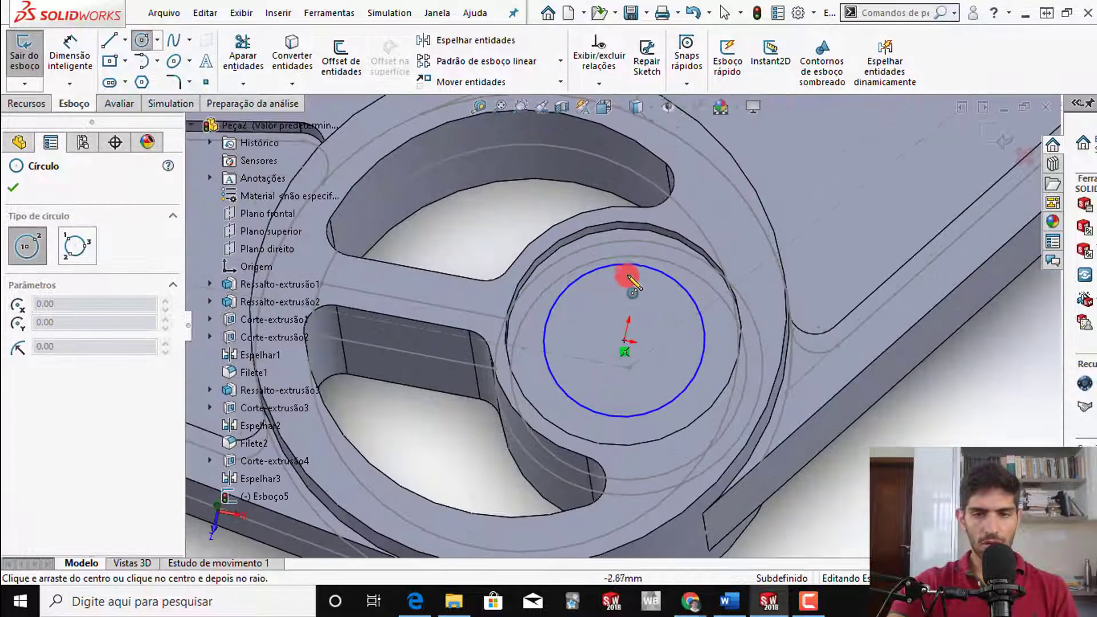
drag(643, 265, 637, 282)
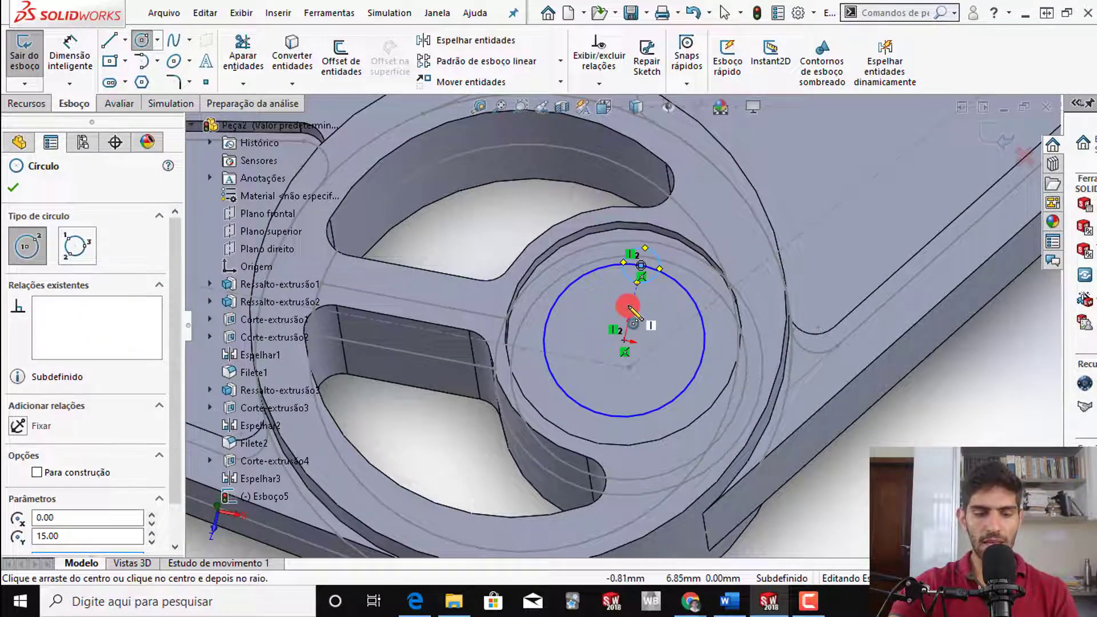
- Dimension the small circle's diameter to 8 mm
key(s)
click(645, 338)
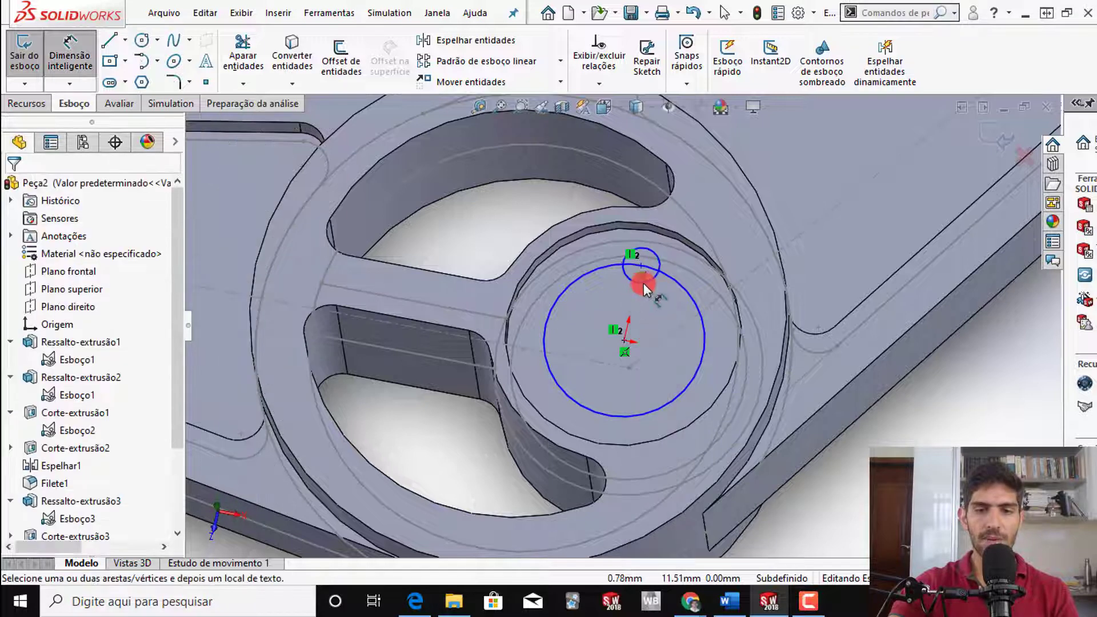
click(654, 306)
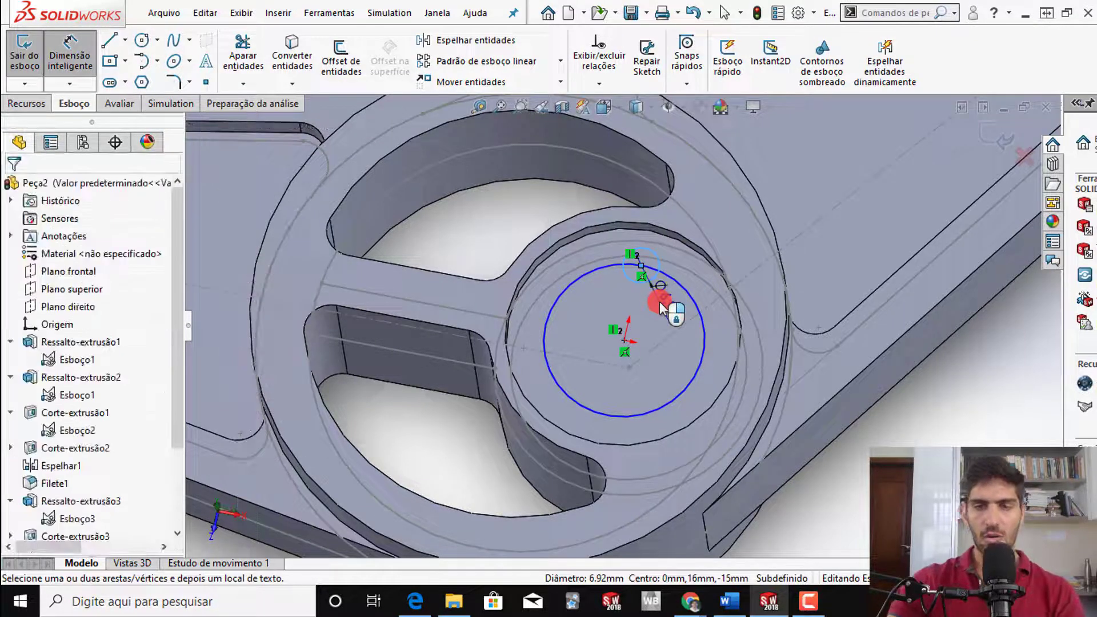
click(661, 307)
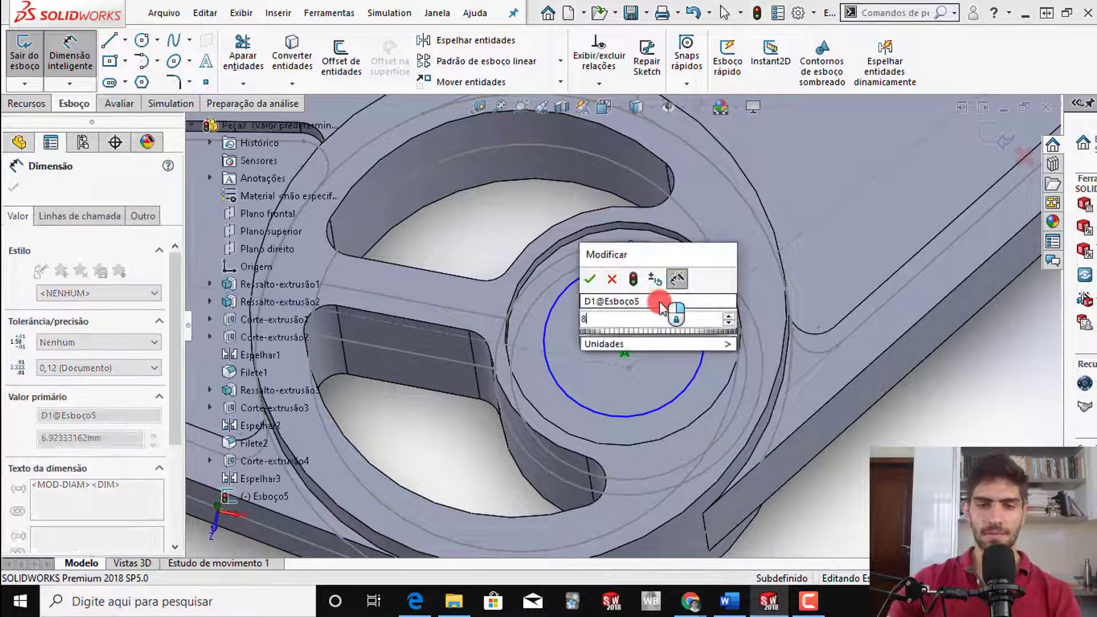
text(8)
key(Return)
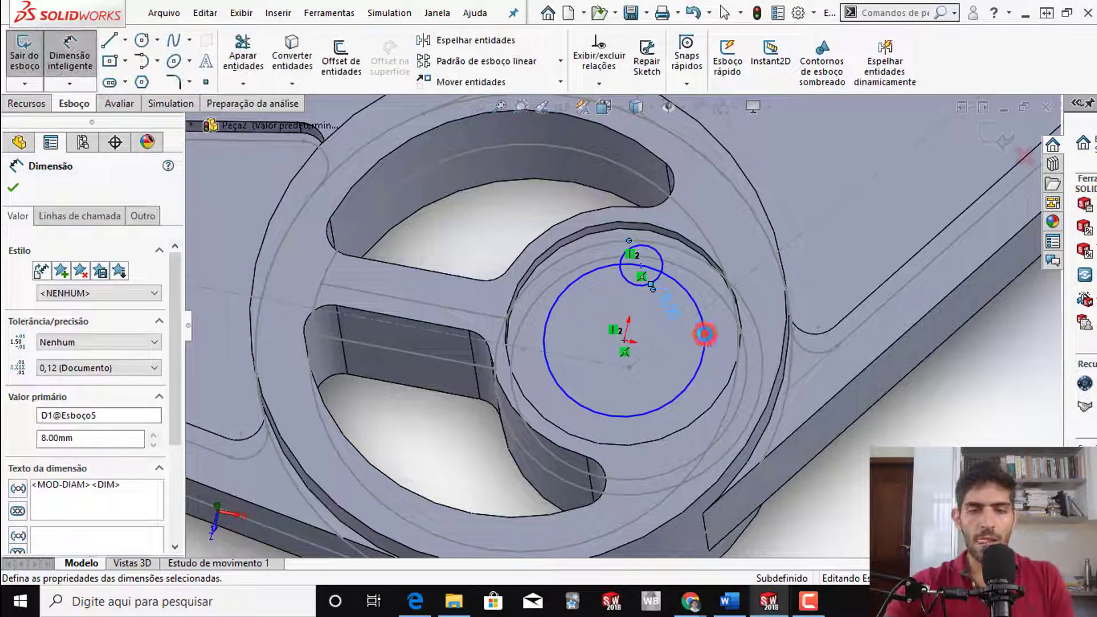
- Cut the 8 mm circle's contour through the whole hub pad with an extruded cut set to Passante (through all)
click(25, 104)
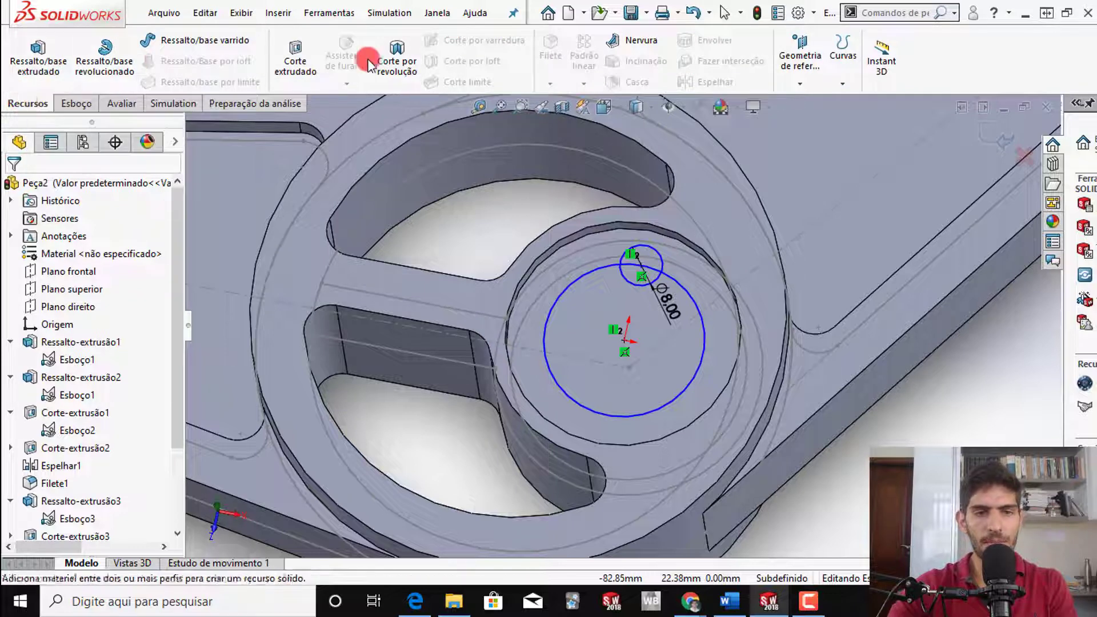
click(284, 51)
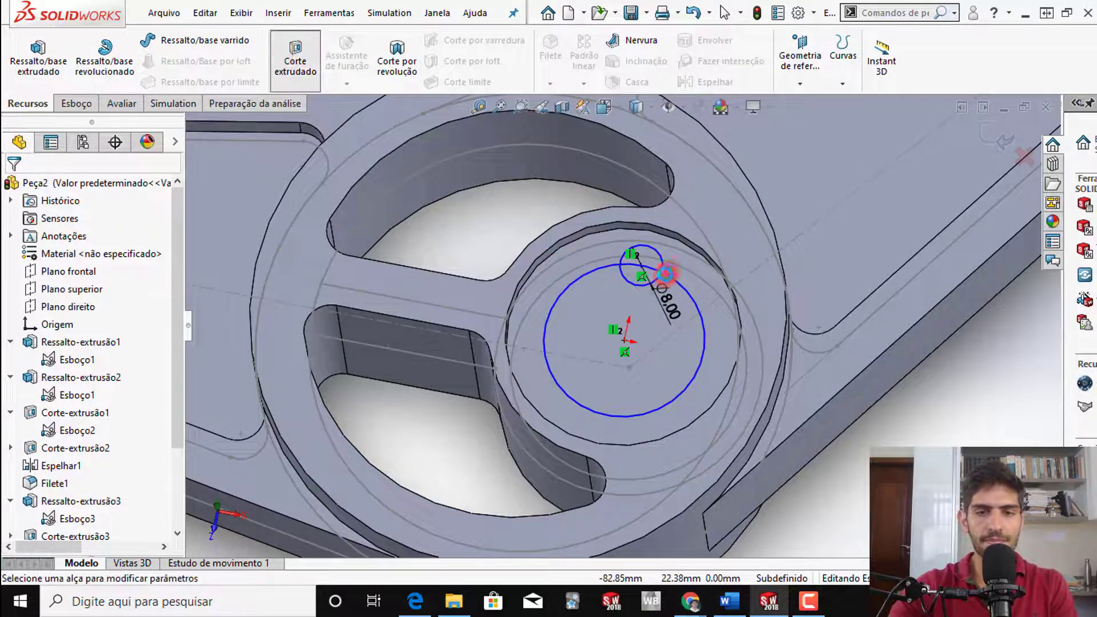
click(662, 265)
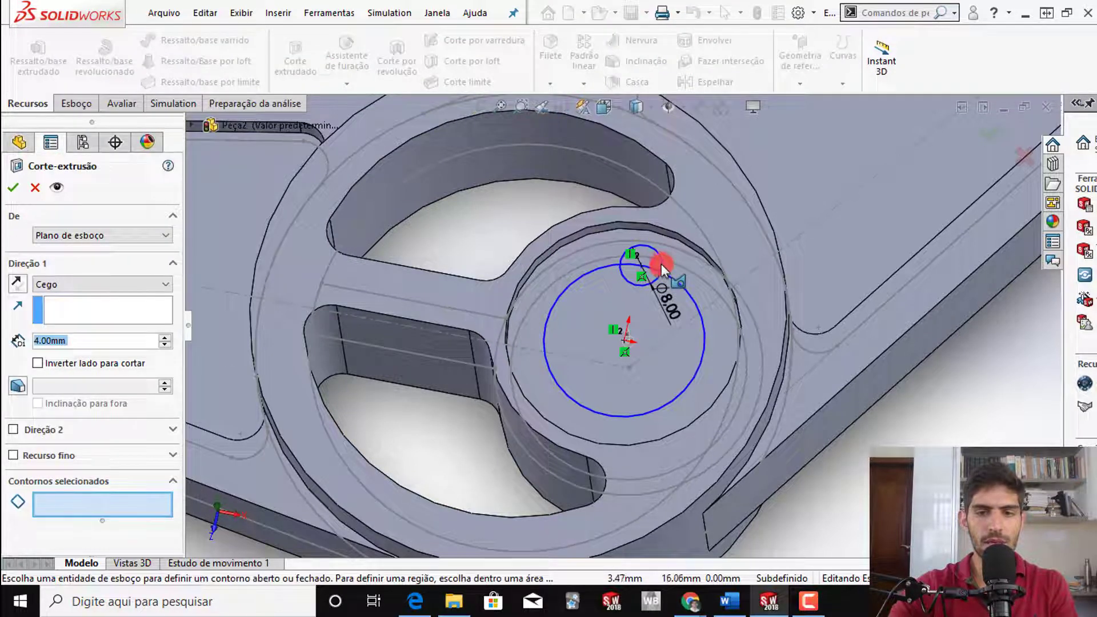
click(644, 348)
mouse_move(645, 351)
middle_down()
mouse_move(651, 265)
mouse_move(289, 364)
middle_up()
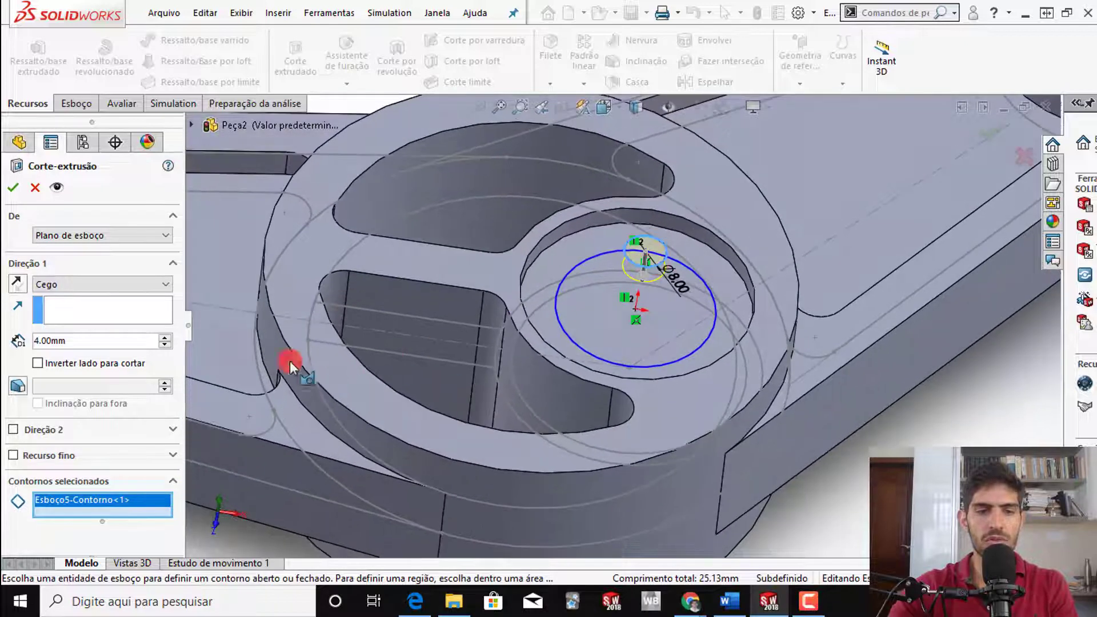
click(153, 286)
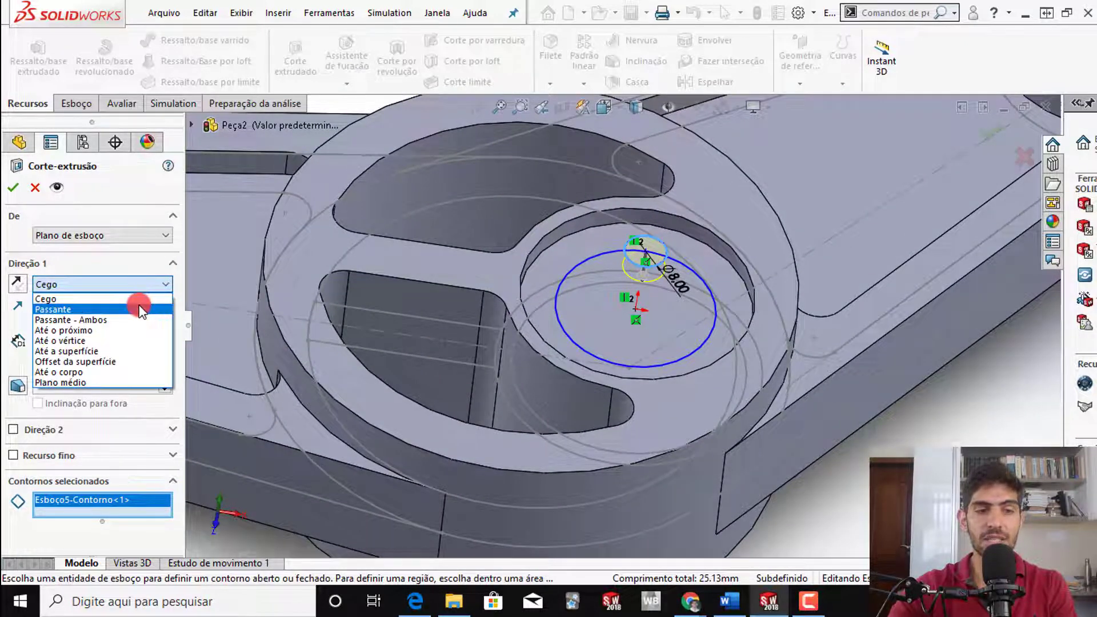
click(140, 310)
middle_drag(624, 507, 977, 135)
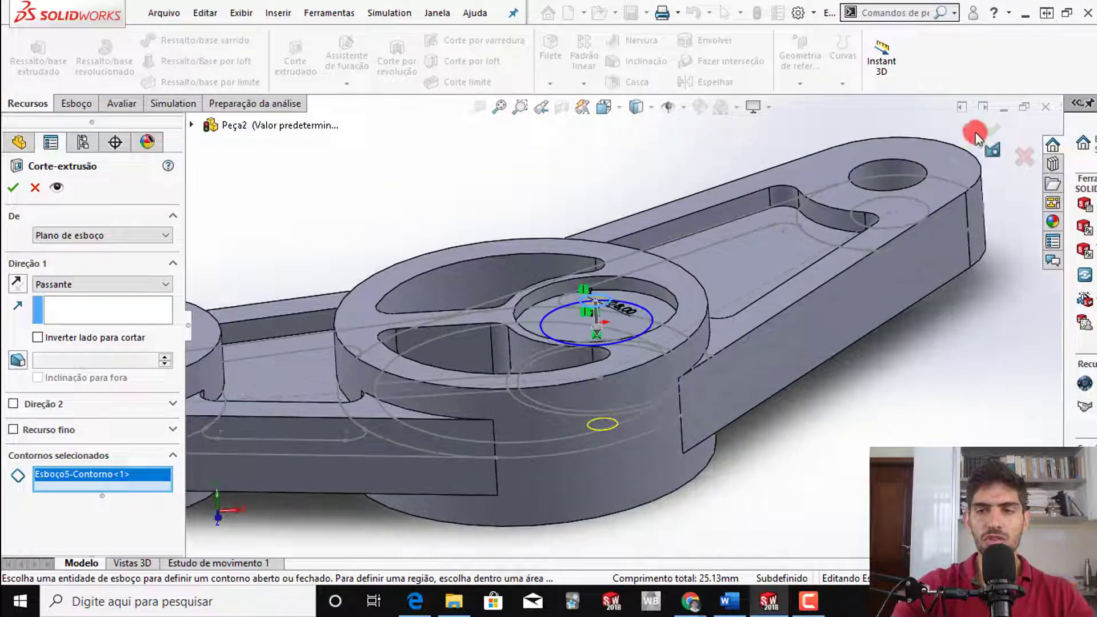
key(Return)
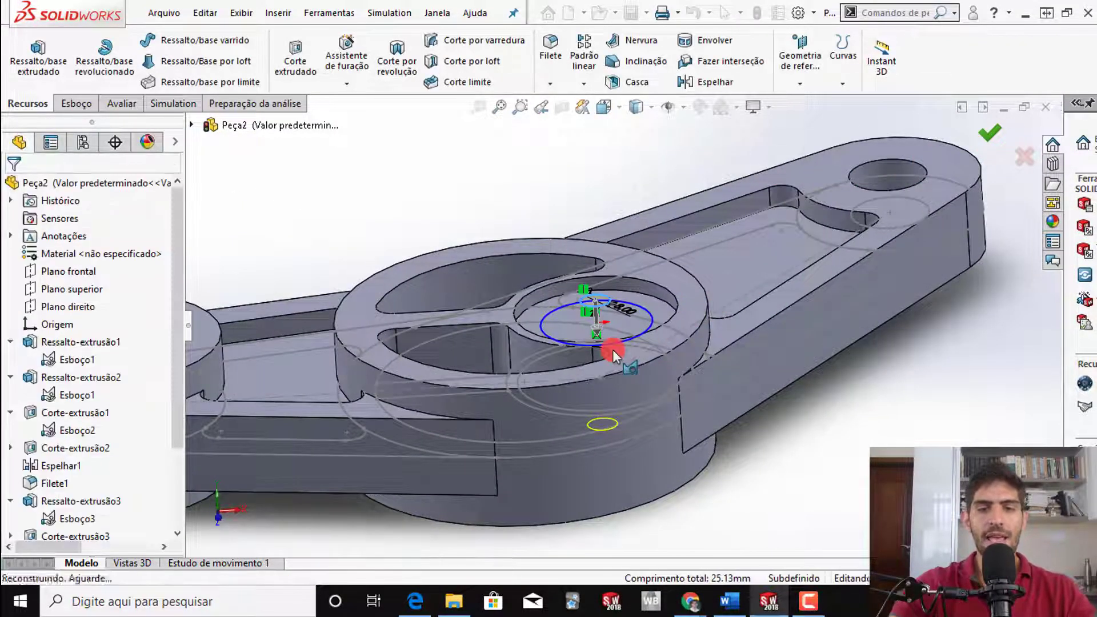
- Circular-pattern the 8 mm hole around the recess's circular edge with 8 equally spaced instances over 360°
middle_drag(603, 329, 604, 407)
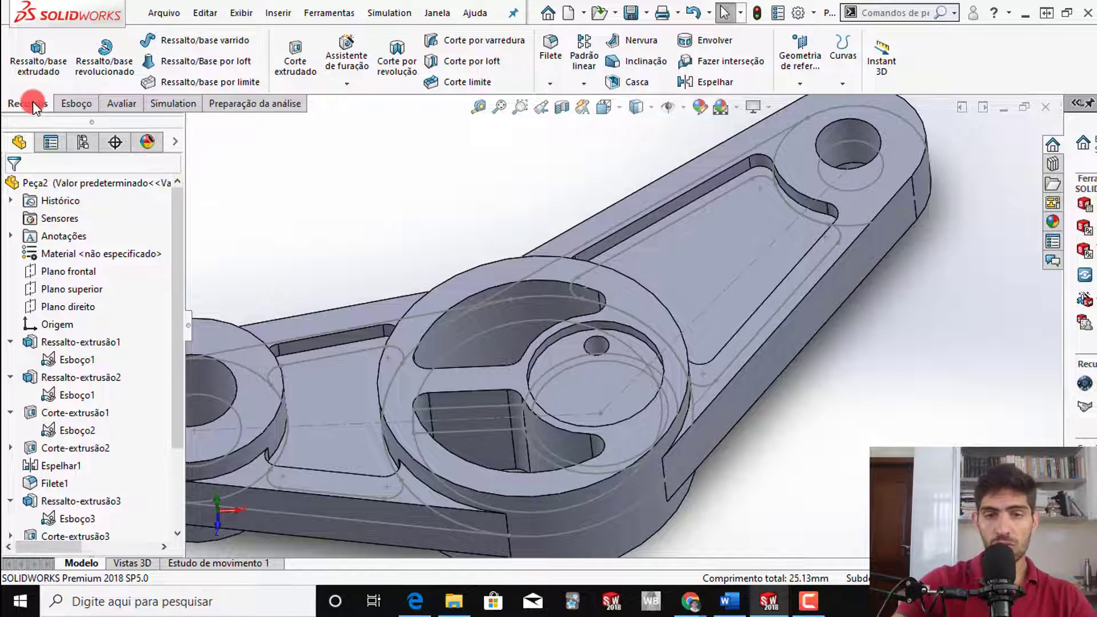
click(580, 86)
click(580, 86)
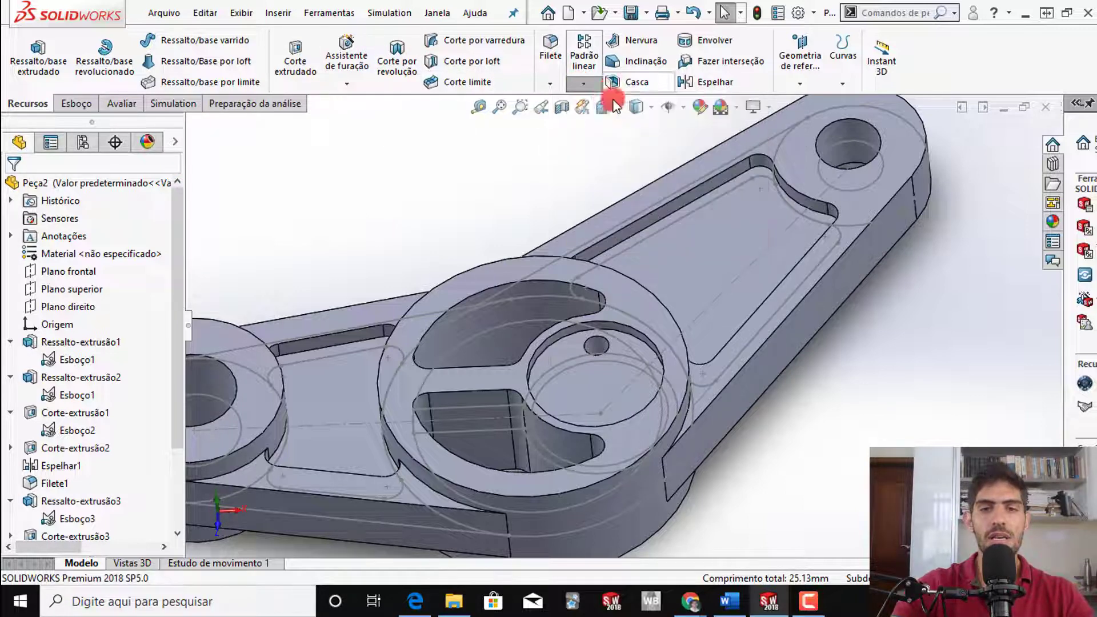
click(580, 86)
click(580, 86)
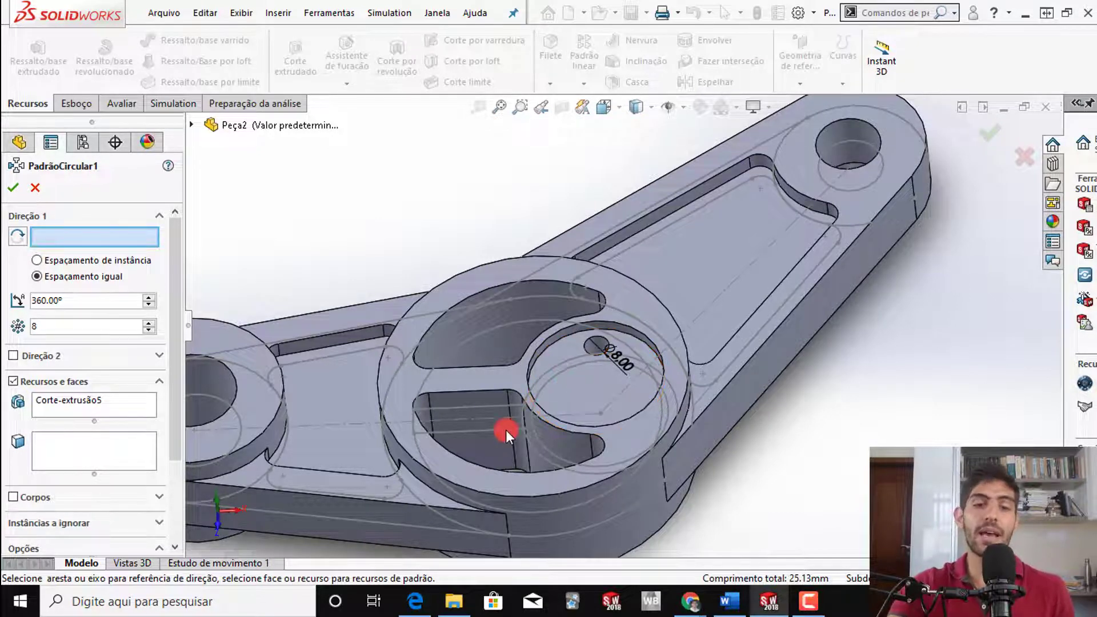
scroll(434, 366, down, 3)
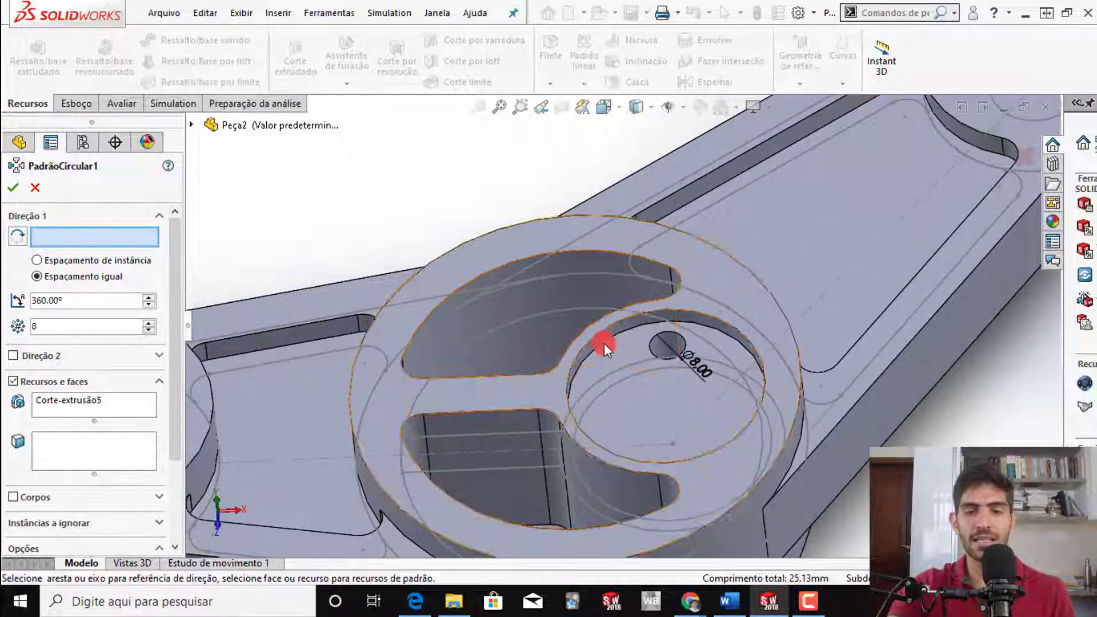
click(616, 324)
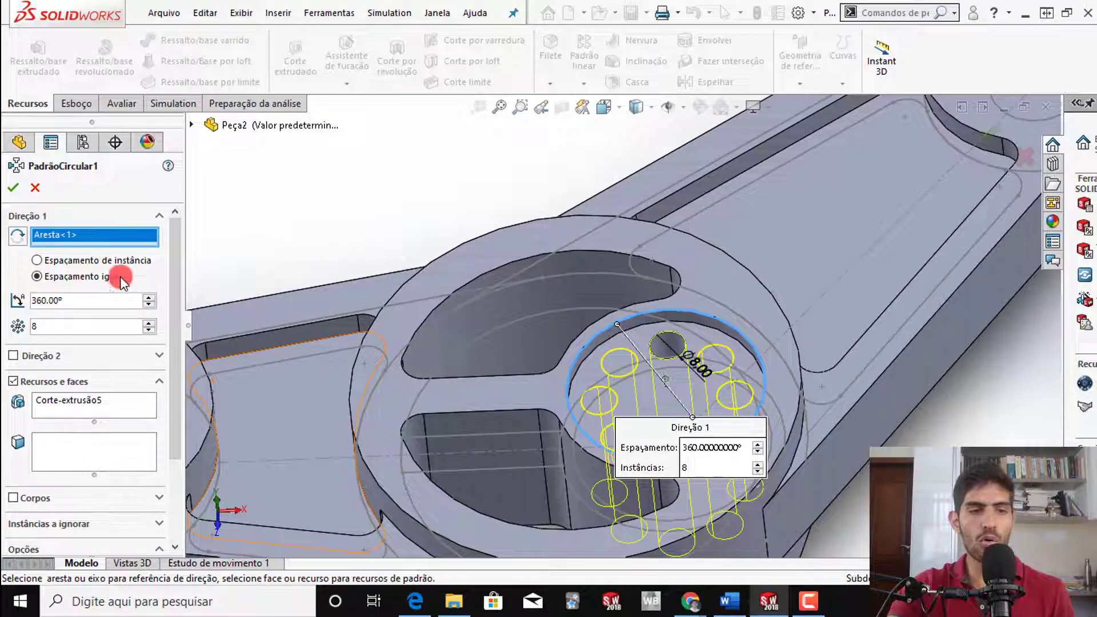
middle_drag(554, 420, 551, 446)
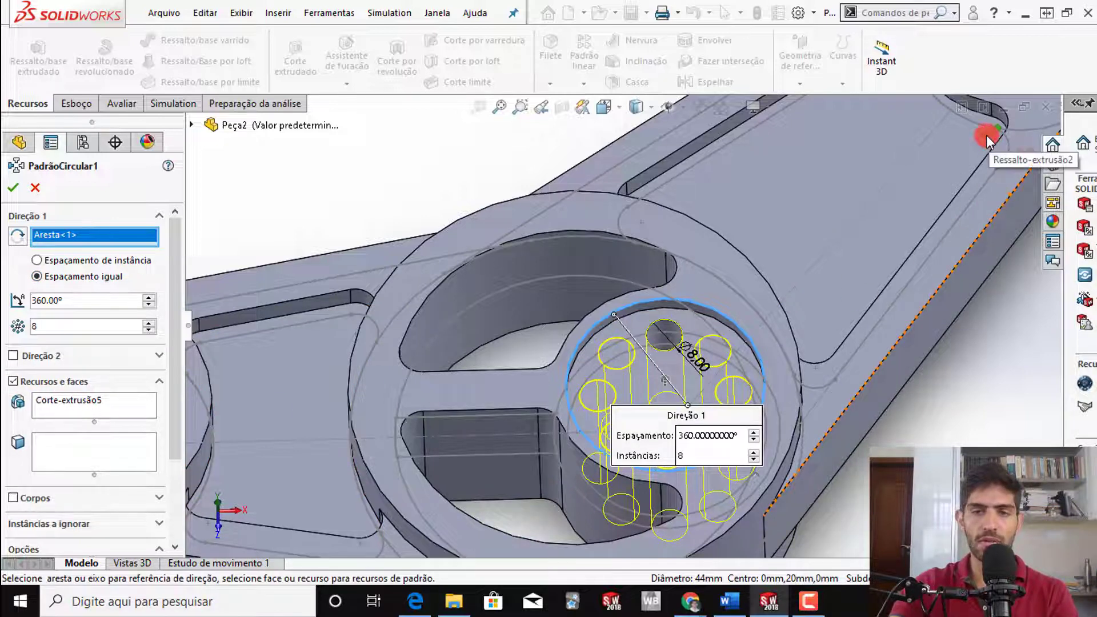
key(Return)
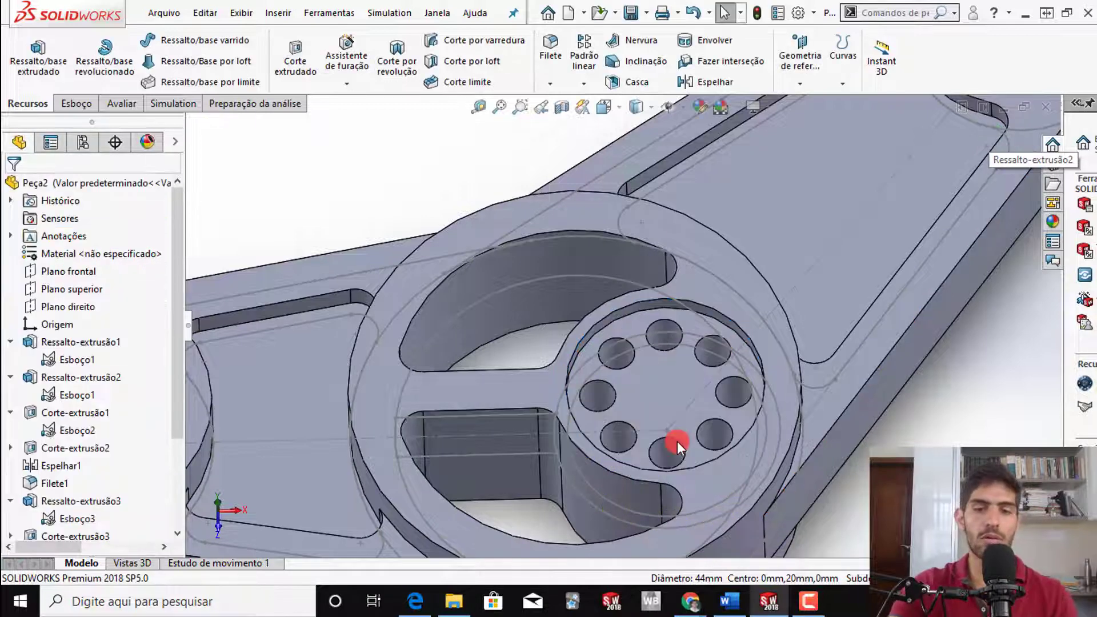
- Apply a cyan-blue colour with red 47 and green 216 to the whole part instead of only the circular pattern
scroll(677, 441, down, 2)
scroll(675, 425, up, 10)
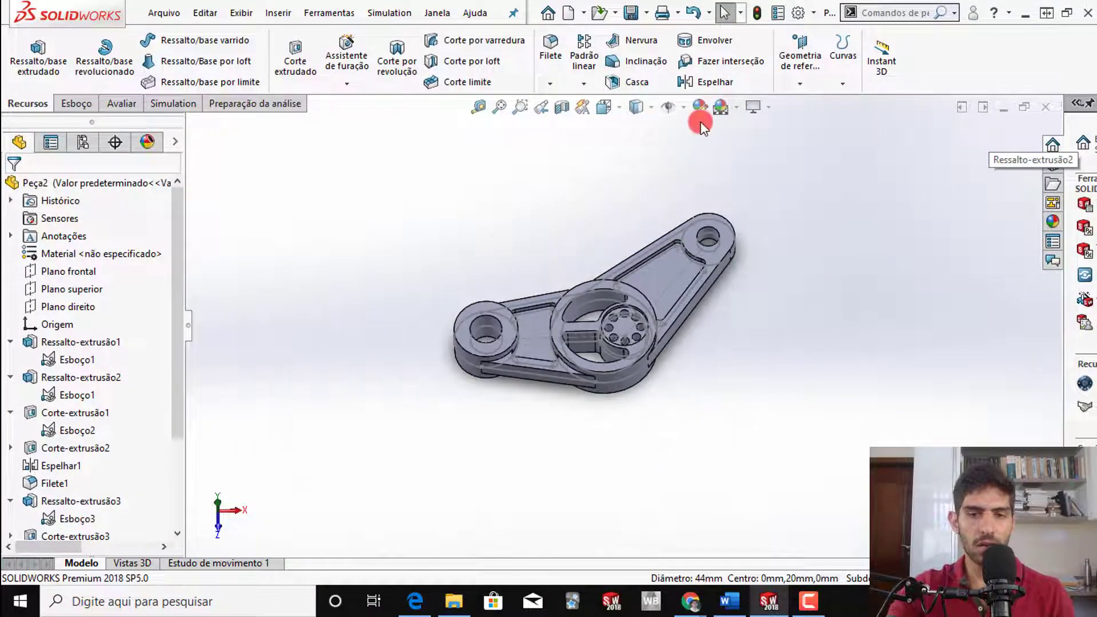
click(700, 108)
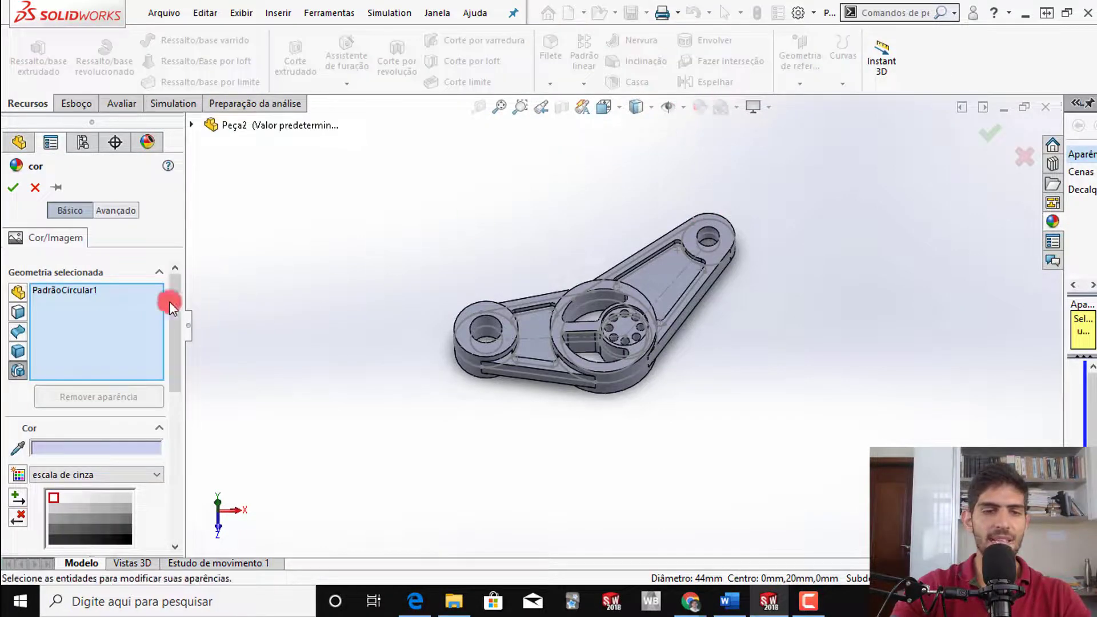
click(64, 291)
right_click(64, 292)
click(89, 304)
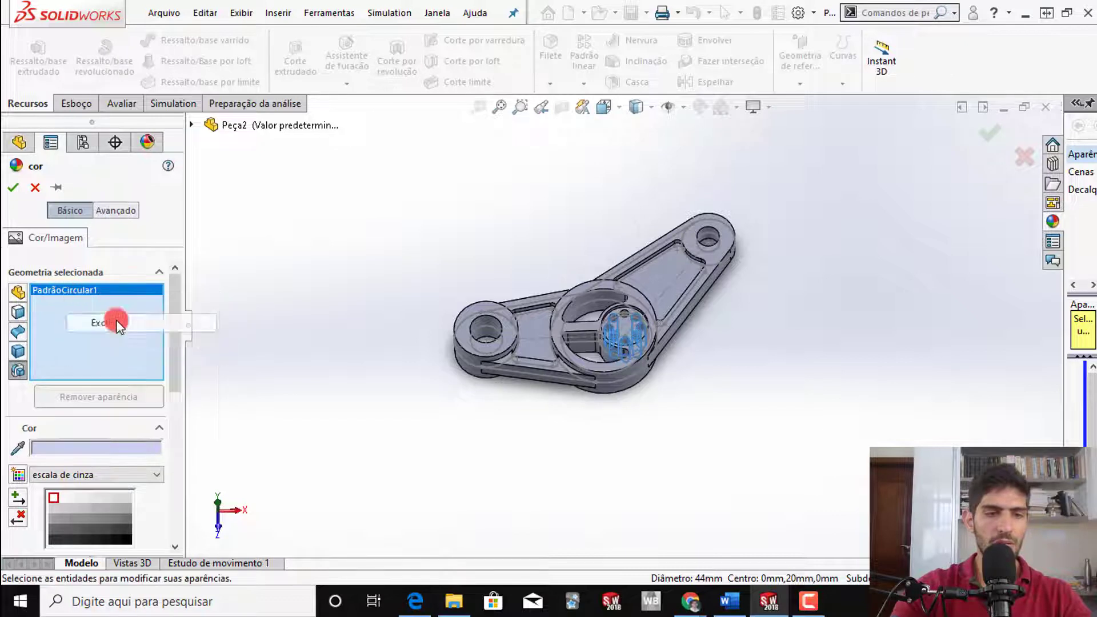
click(19, 292)
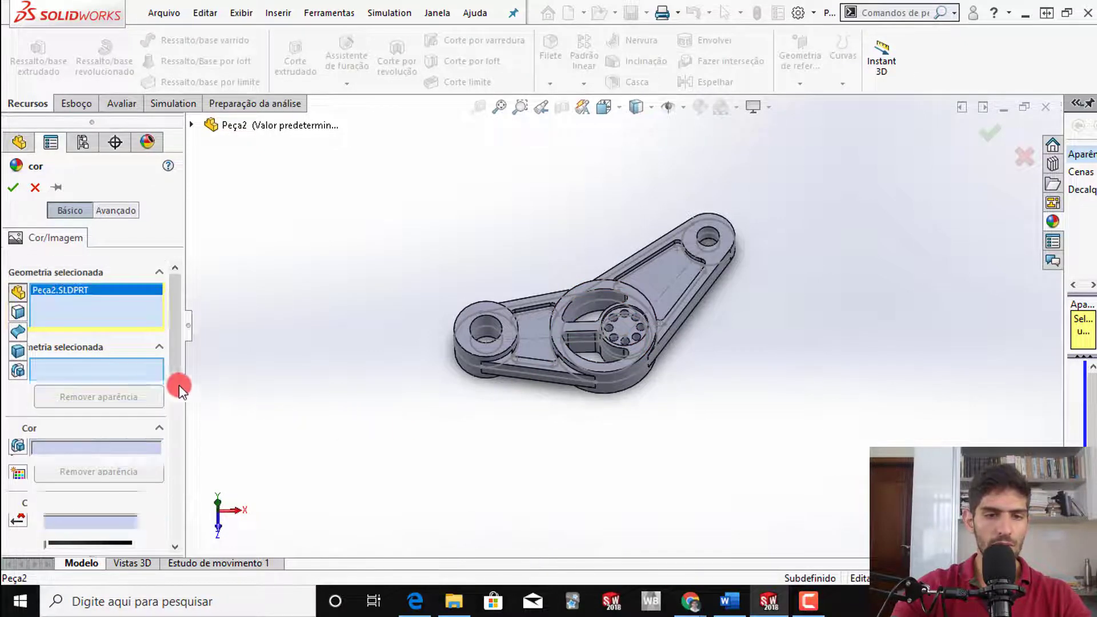
drag(177, 331, 176, 395)
click(101, 446)
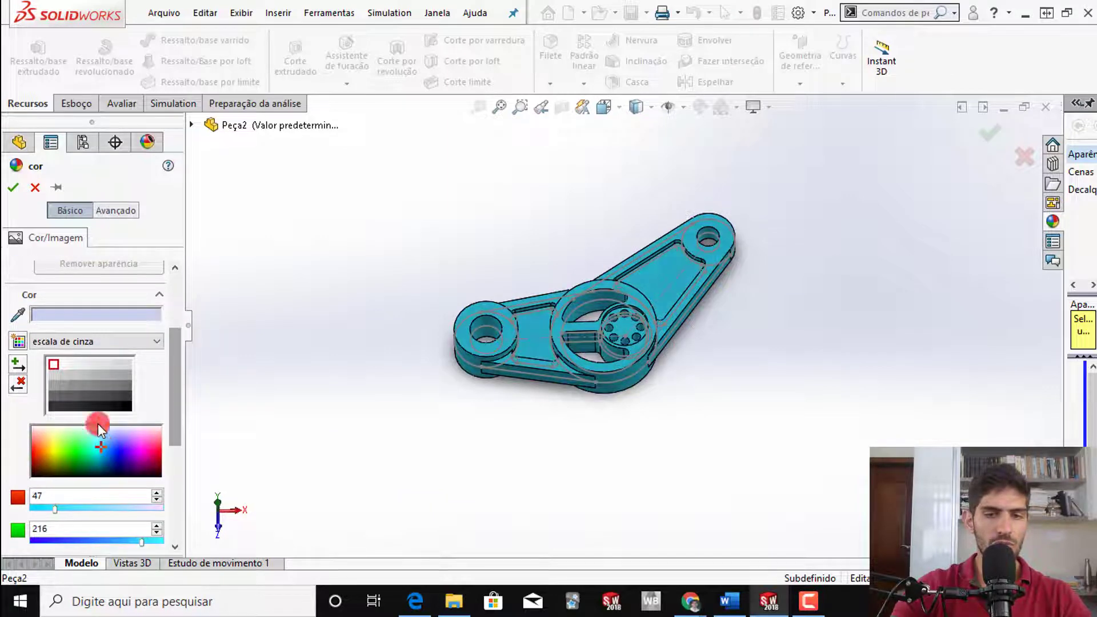
click(13, 187)
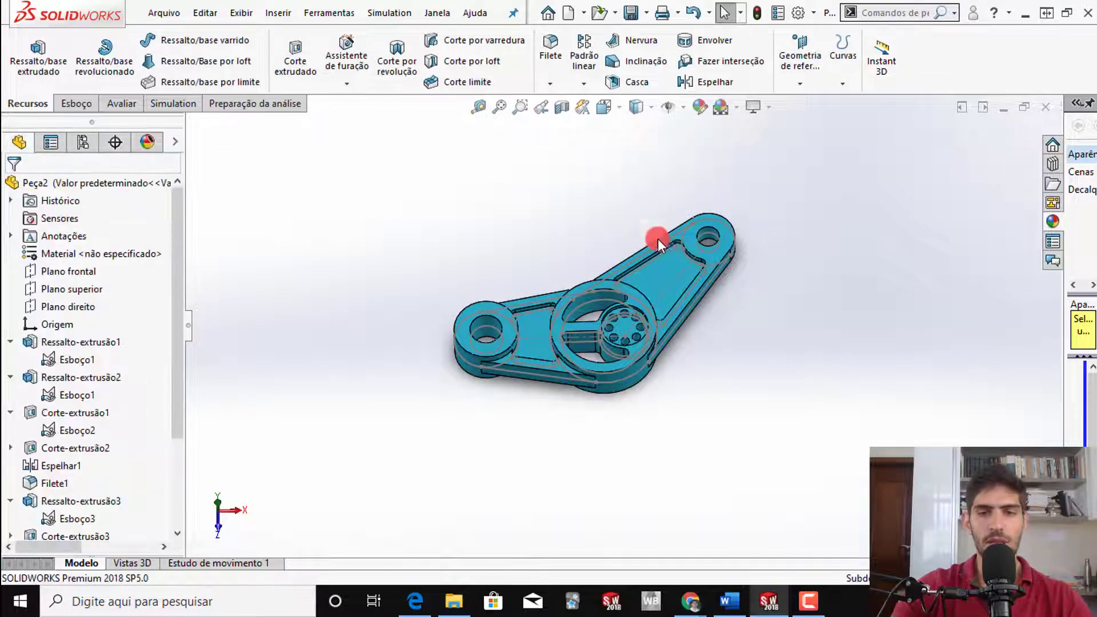
- Hide all sketch lines and reference items on the lever and show the part in an oblique view from above
click(670, 107)
click(683, 146)
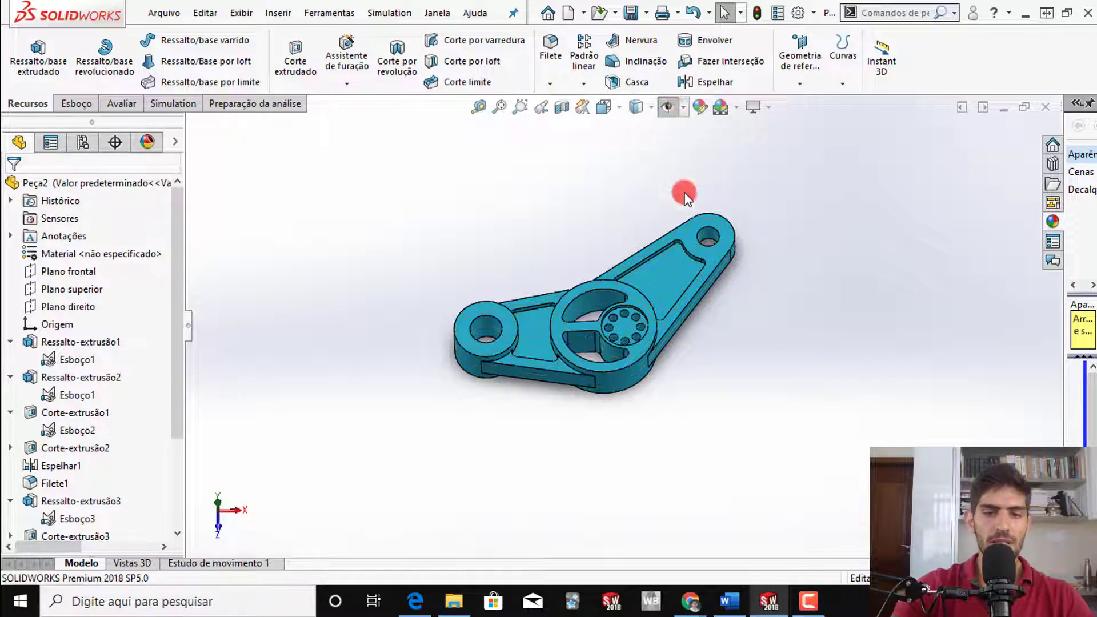
key(space)
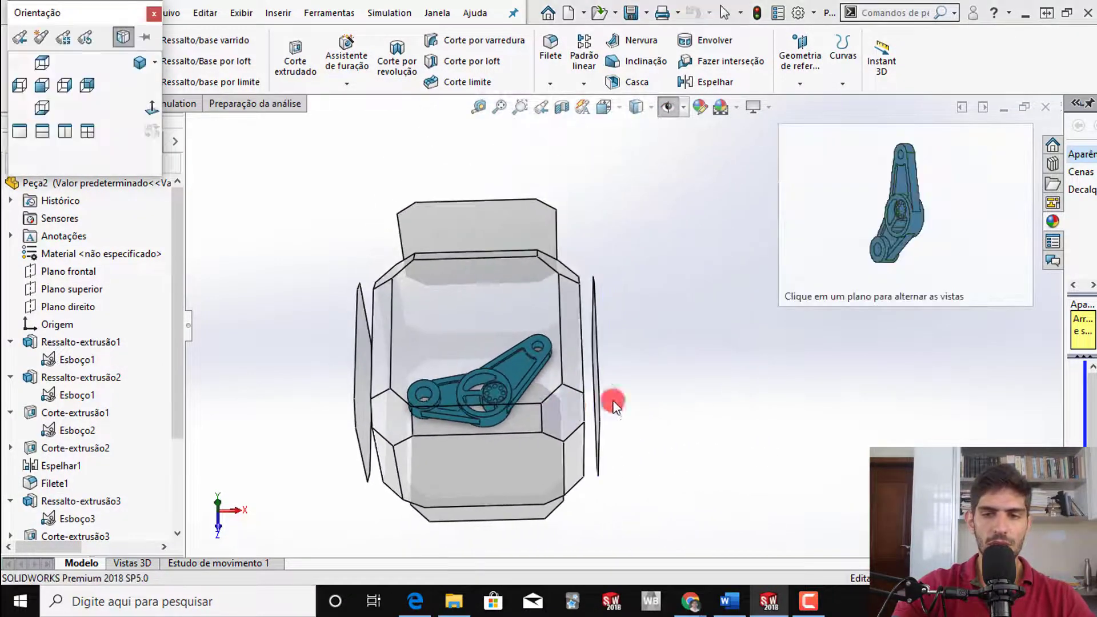
click(540, 398)
middle_drag(531, 394, 492, 535)
scroll(599, 325, down, 3)
scroll(578, 323, up, 2)
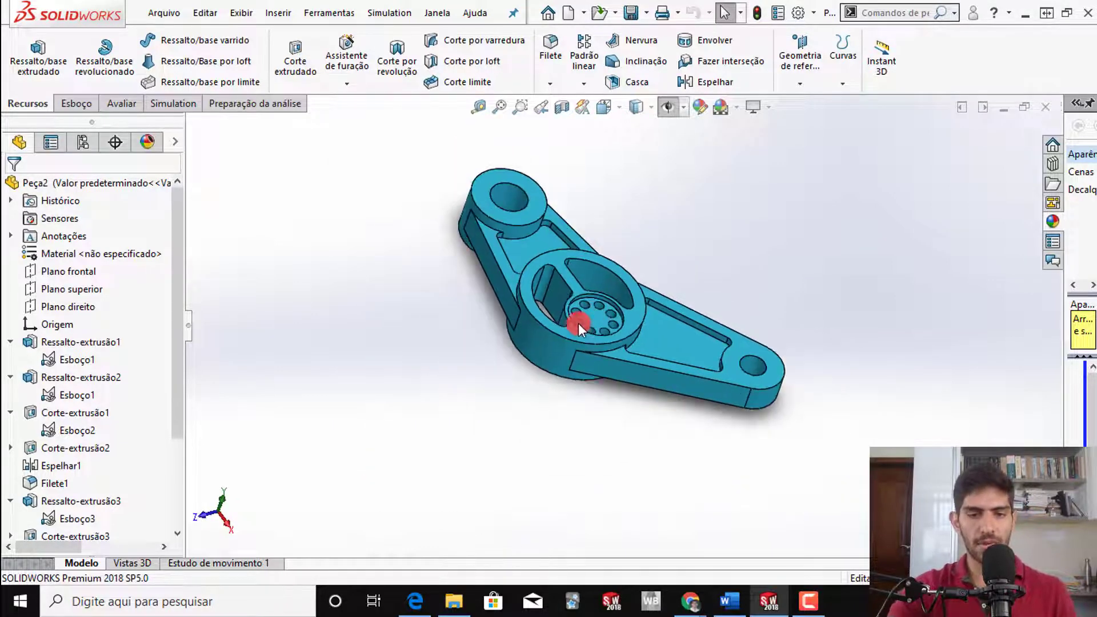
middle_drag(578, 323, 583, 380)
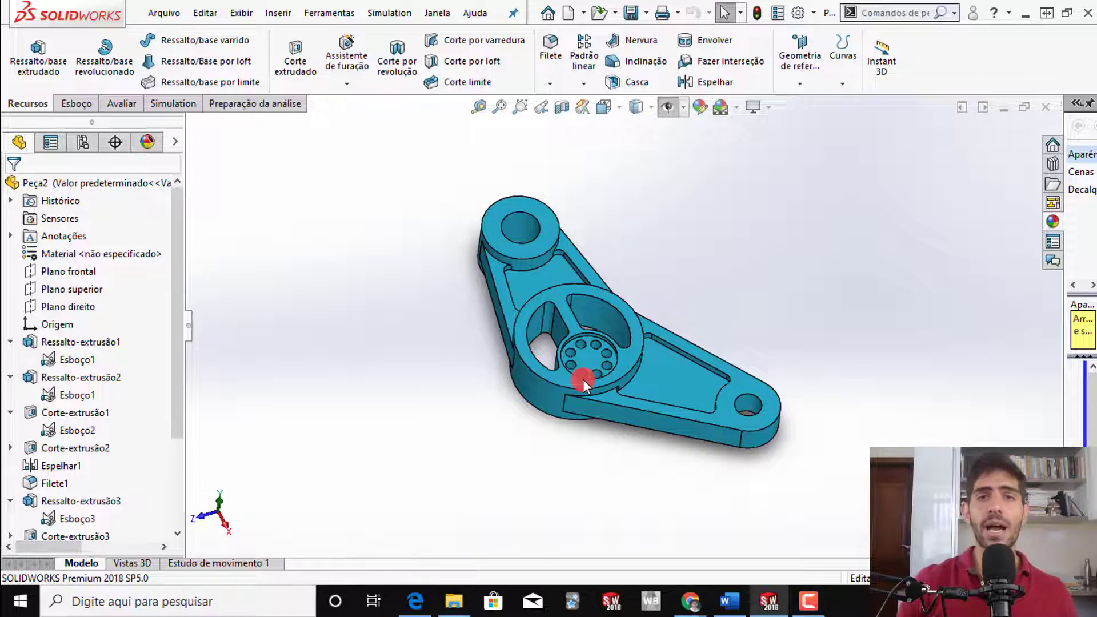